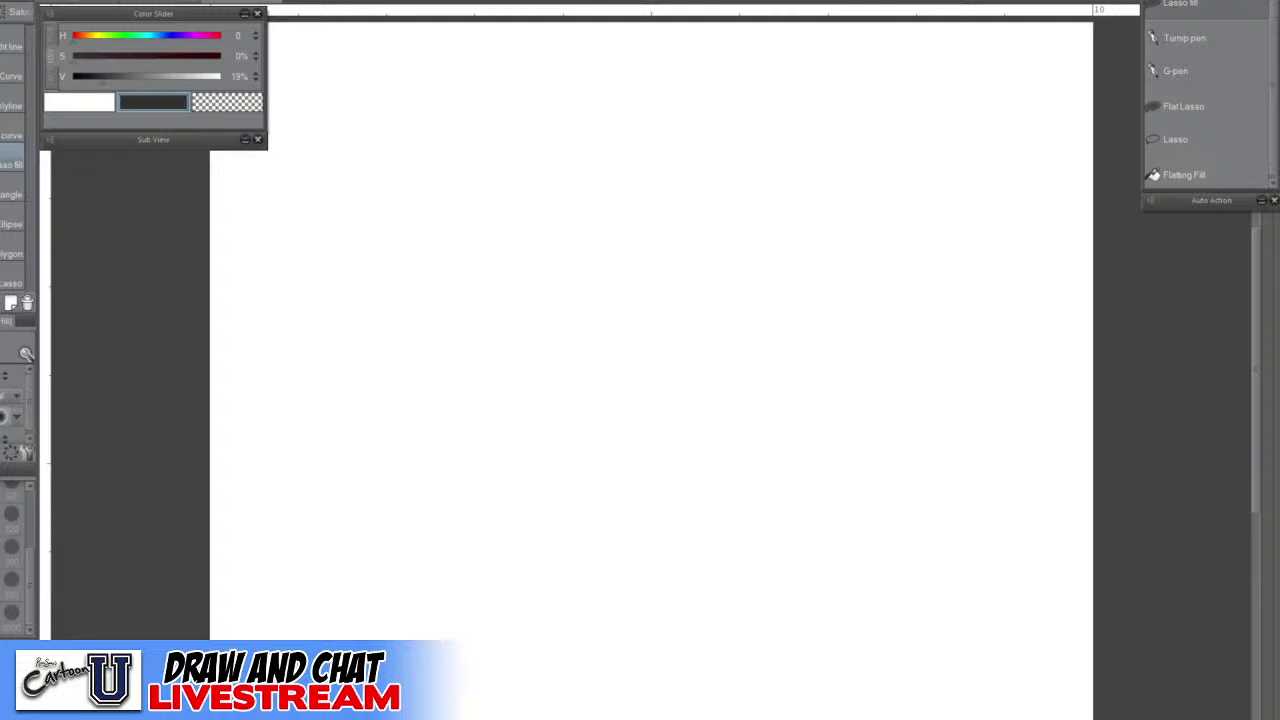
Set the drawing color to blue with hue 204, saturation 61% and value 49%, and choose the pencil for sketching
{"action": "left_click", "coordinate": [156, 36]}
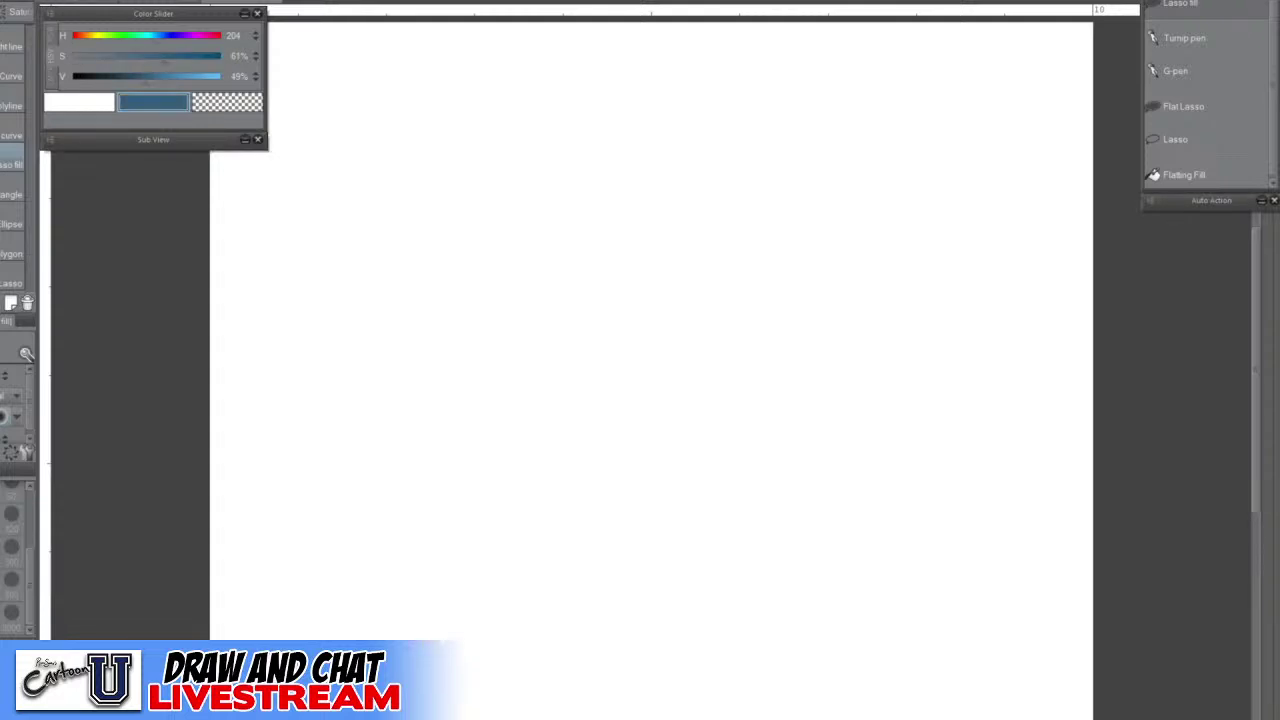
{"action": "key", "text": "p"}
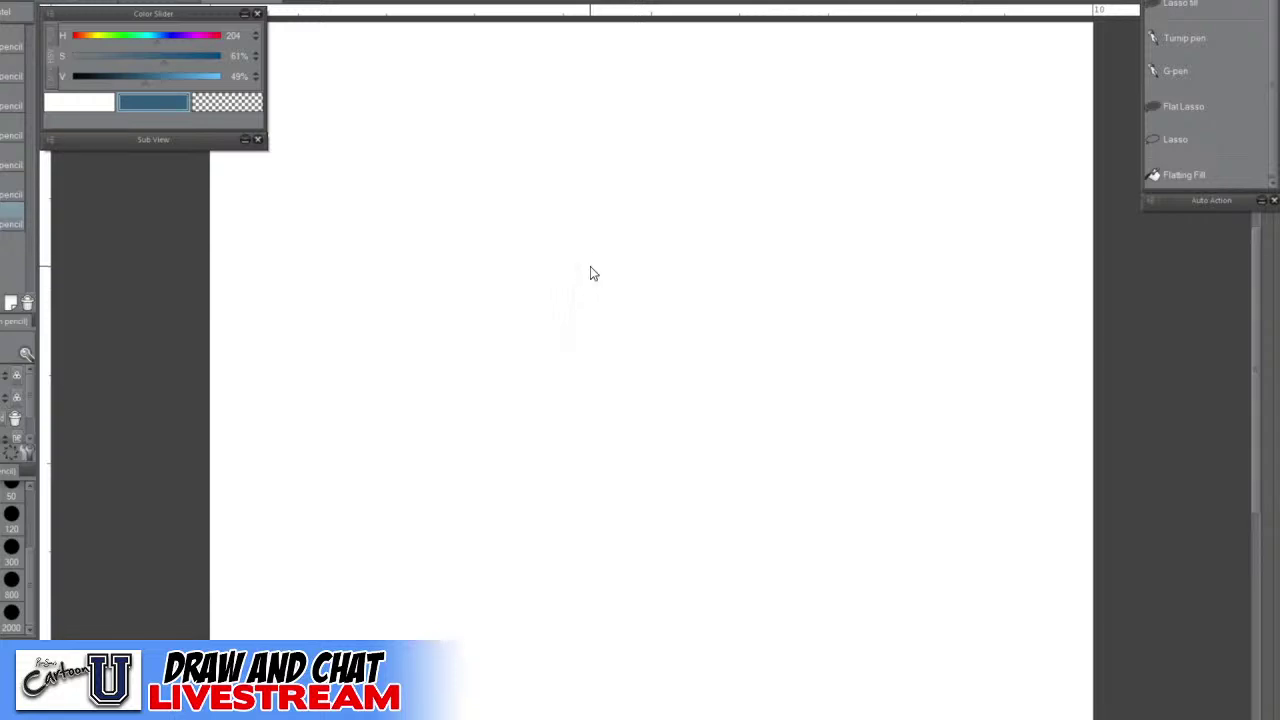
{"action": "scroll", "coordinate": [591, 268], "scroll_direction": "up", "scroll_amount": 2}
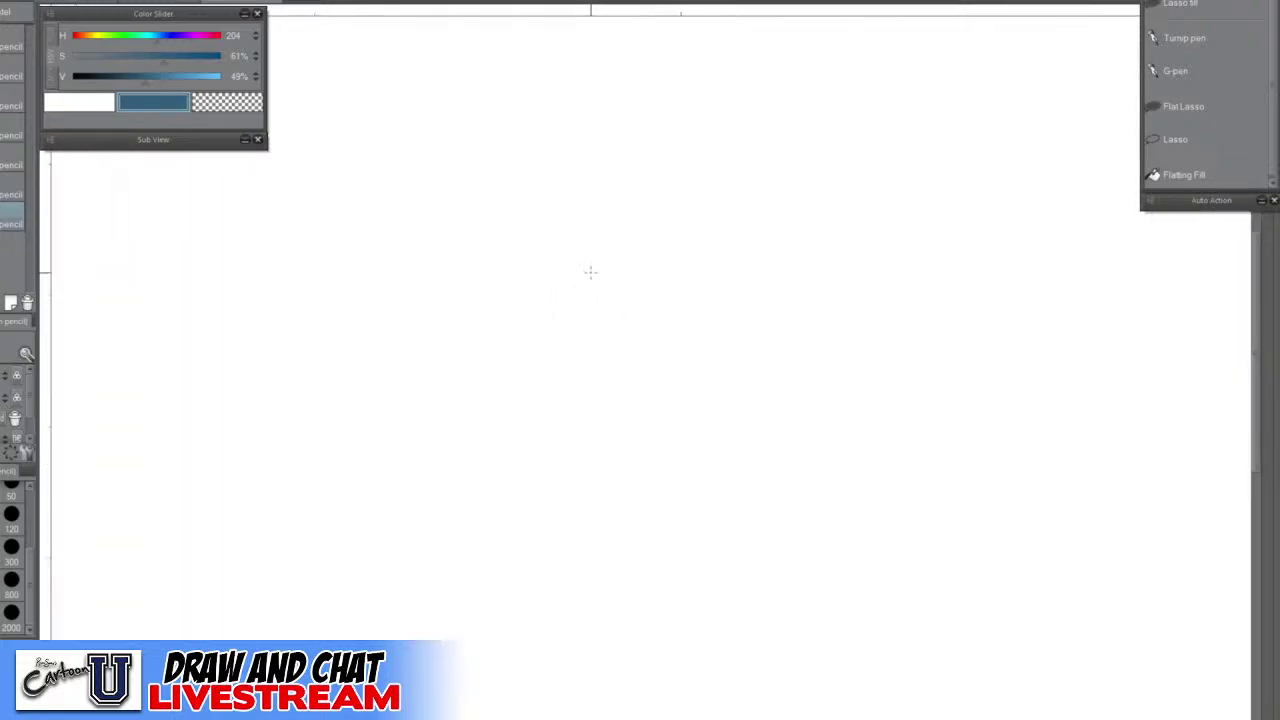
{"action": "left_click_drag", "start_coordinate": [677, 309], "coordinate": [445, 410]}
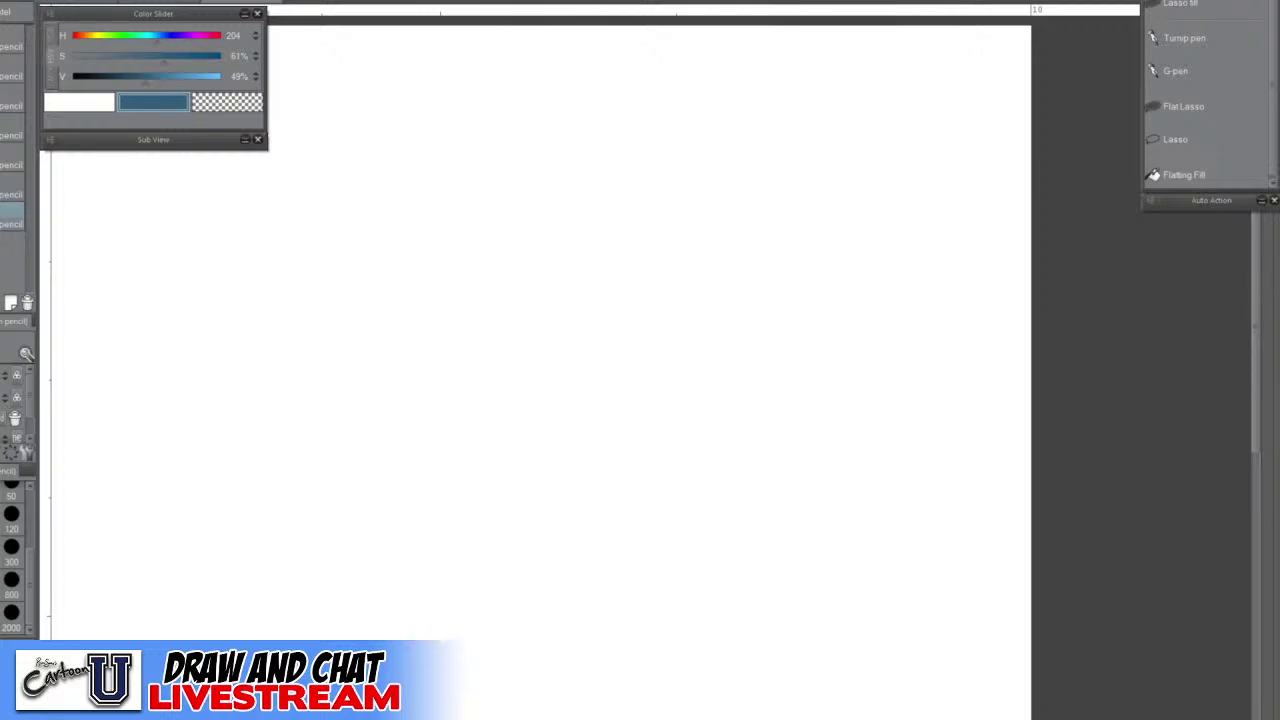
{"action": "scroll", "coordinate": [14, 560], "scroll_direction": "up", "scroll_amount": 3}
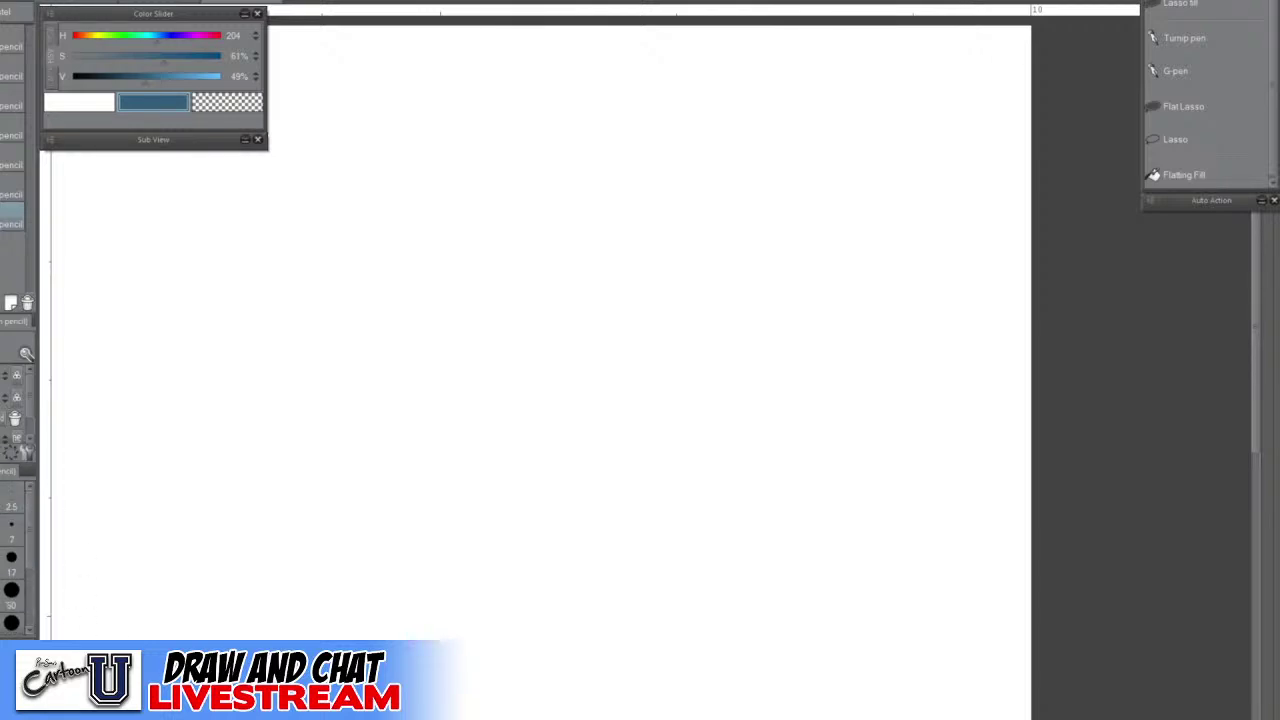
{"action": "left_click_drag", "start_coordinate": [450, 240], "coordinate": [422, 378]}
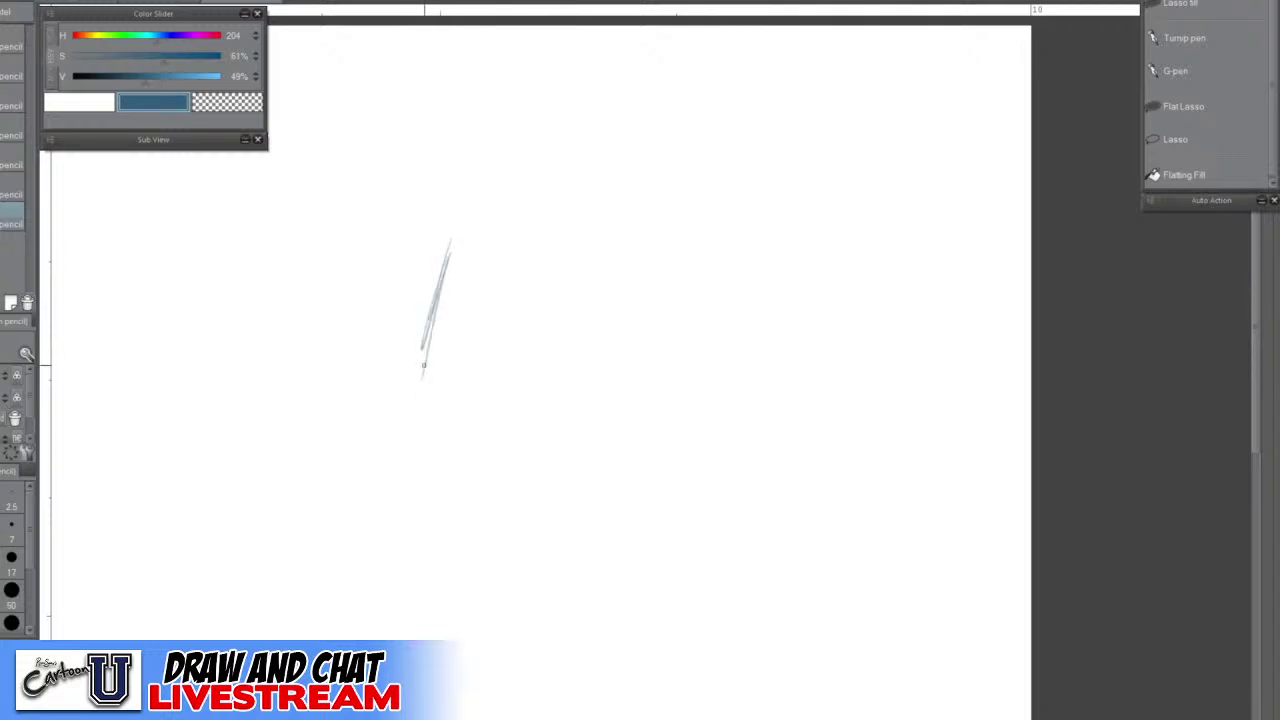
{"action": "key", "text": "ctrl+z"}
{"action": "key", "text": "ctrl+z"}
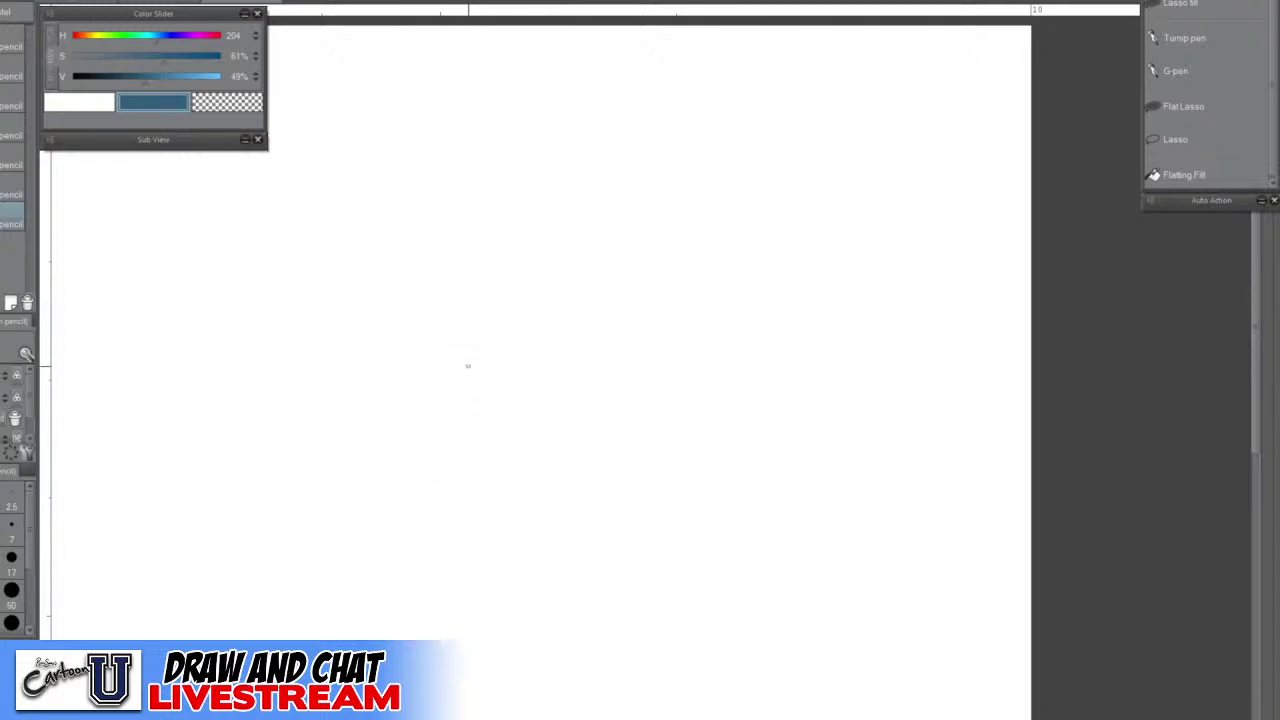
{"action": "scroll", "coordinate": [505, 432], "scroll_direction": "down", "scroll_amount": 1}
{"action": "scroll", "coordinate": [548, 434], "scroll_direction": "up", "scroll_amount": 1}
{"action": "scroll", "coordinate": [440, 490], "scroll_direction": "up", "scroll_amount": 2}
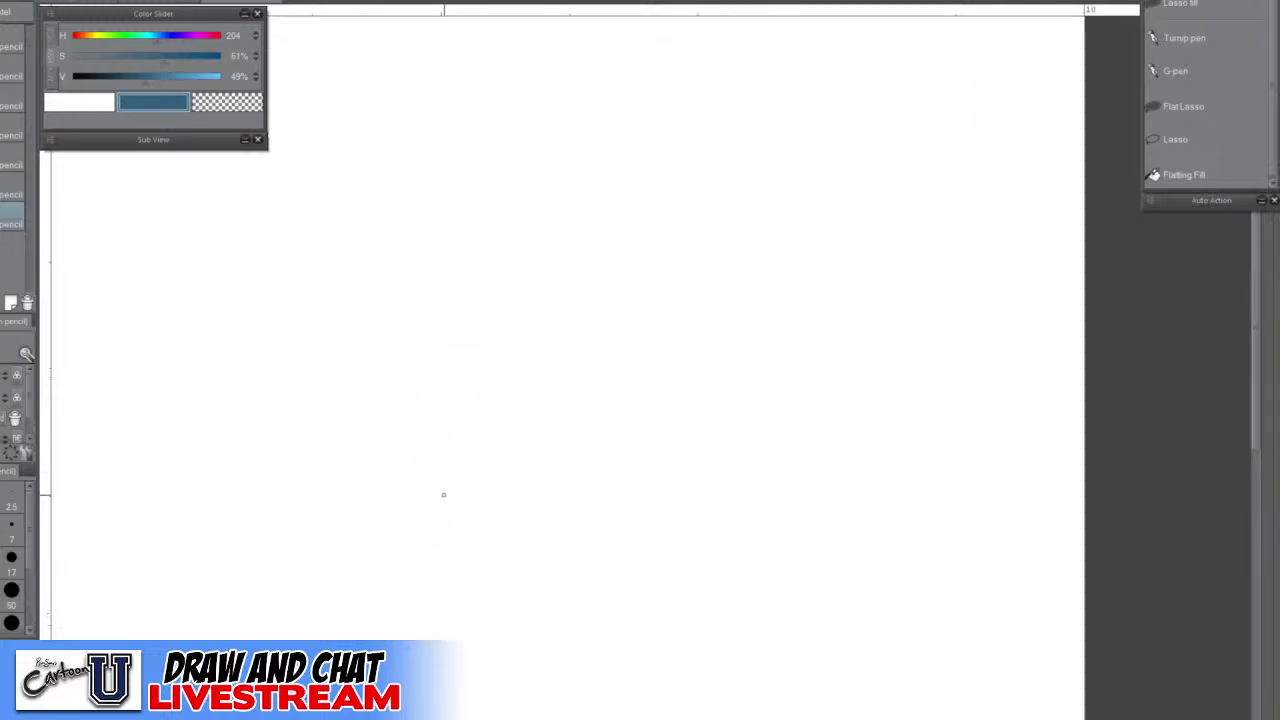
{"action": "scroll", "coordinate": [465, 466], "scroll_direction": "down", "scroll_amount": 2}
{"action": "scroll", "coordinate": [465, 466], "scroll_direction": "down", "scroll_amount": 1}
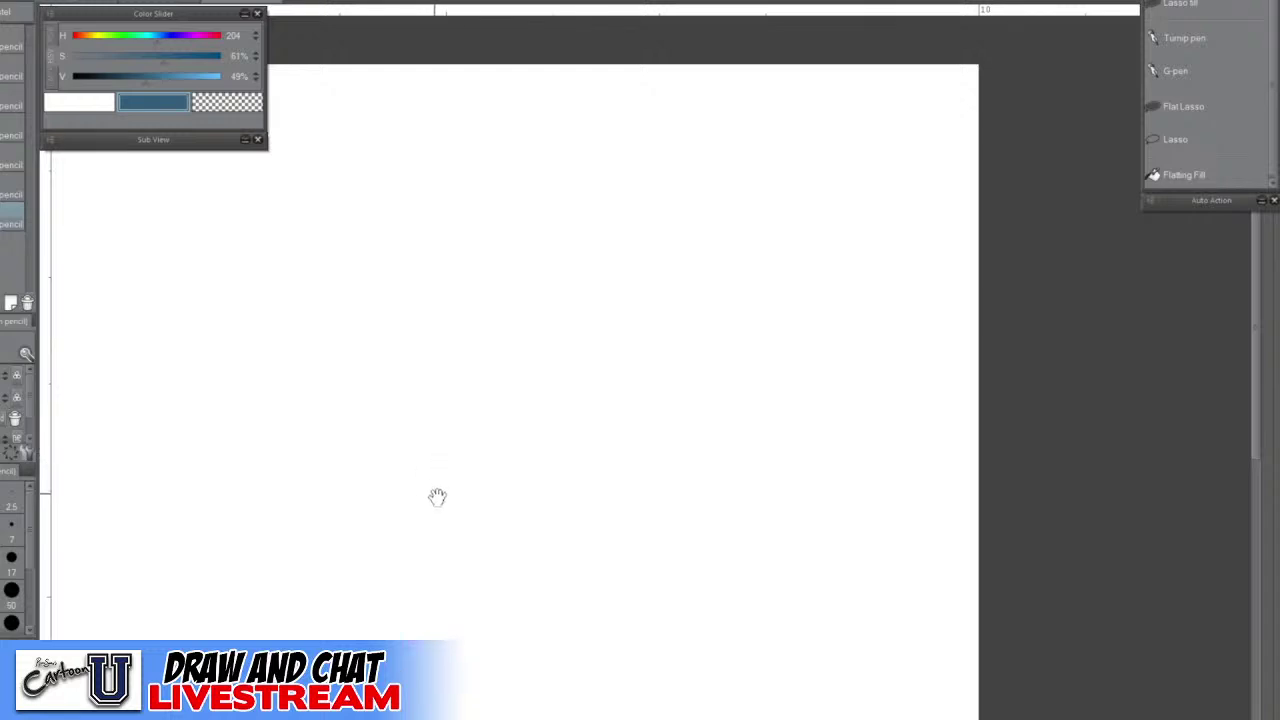
{"action": "left_click_drag", "start_coordinate": [437, 497], "coordinate": [656, 438]}
{"action": "scroll", "coordinate": [659, 438], "scroll_direction": "down", "scroll_amount": 1}
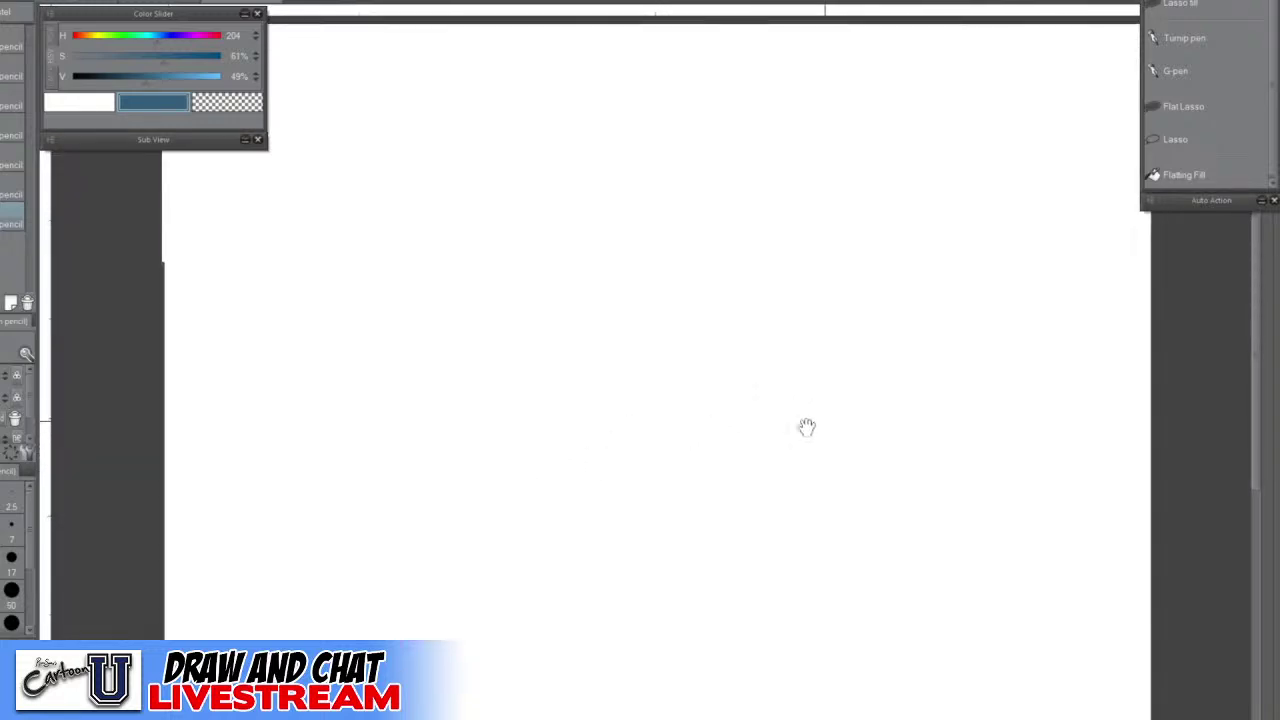
{"action": "left_click_drag", "start_coordinate": [806, 426], "coordinate": [754, 424]}
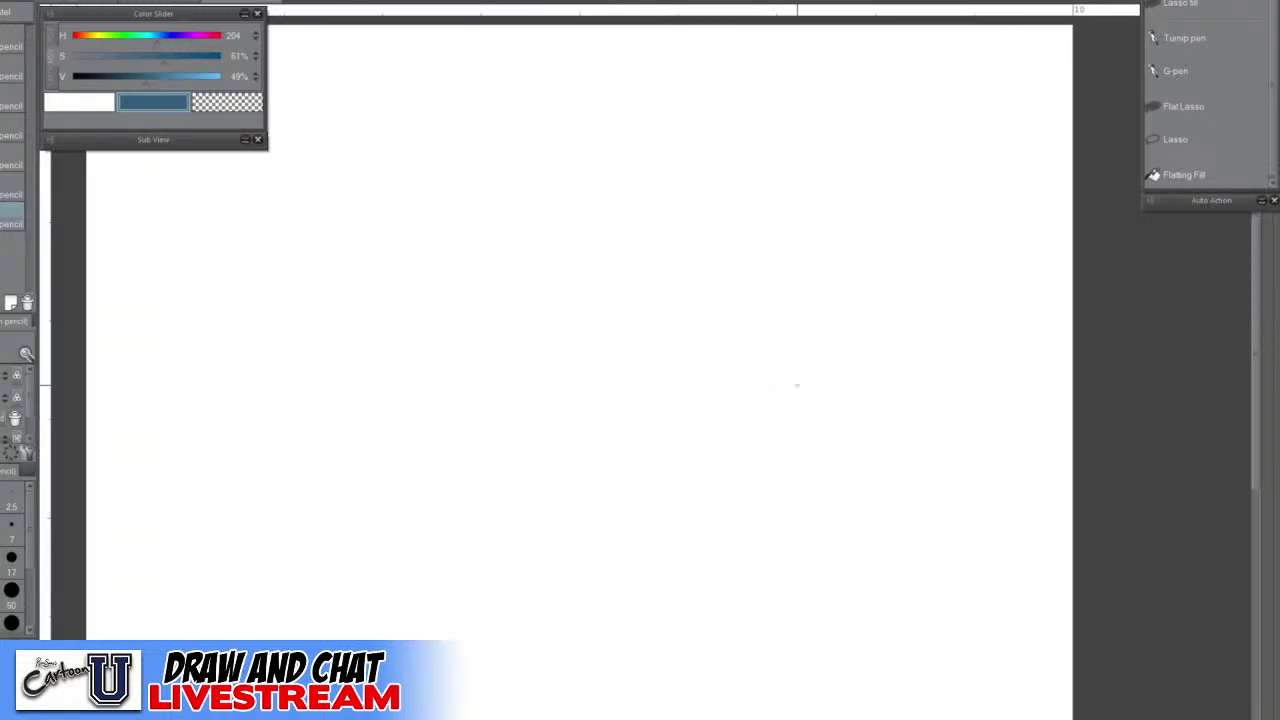
{"action": "scroll", "coordinate": [696, 408], "scroll_direction": "down", "scroll_amount": 1}
{"action": "scroll", "coordinate": [696, 407], "scroll_direction": "up", "scroll_amount": 1}
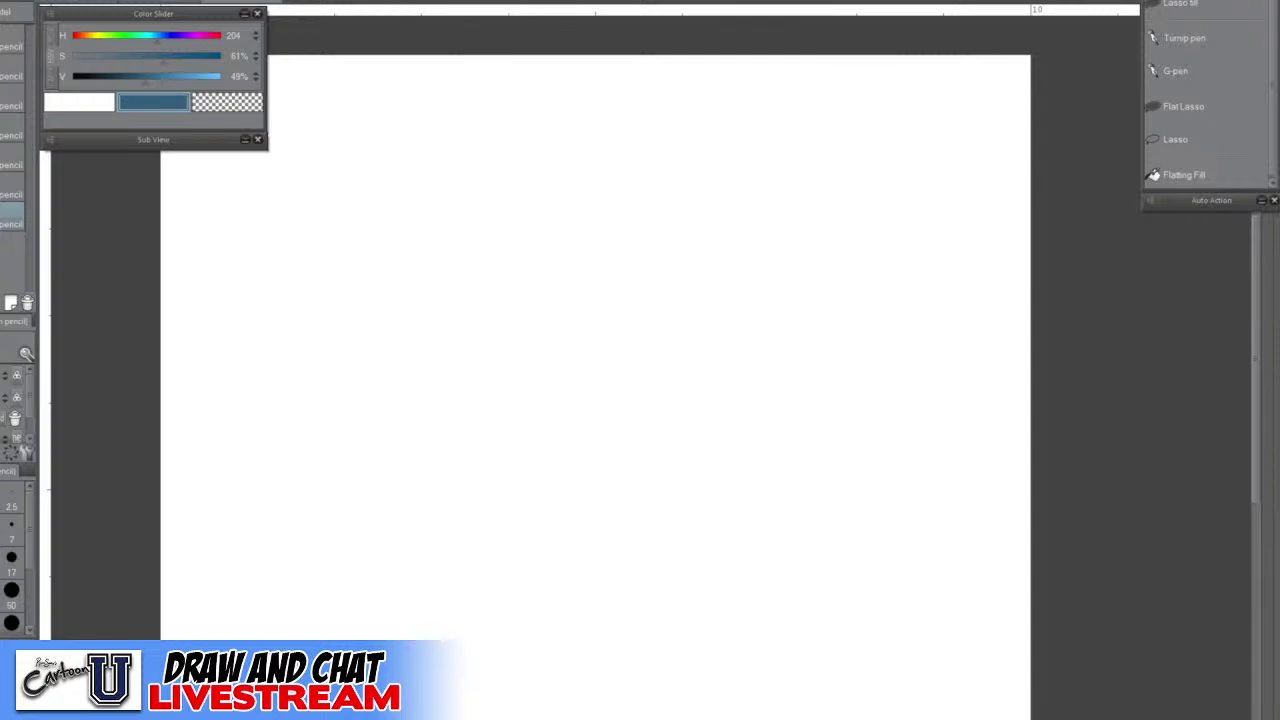
Sketch a faint ground stroke near the page's lower left and a loose head circle in the upper right area
{"action": "mouse_move", "coordinate": [1255, 402]}
{"action": "left_mouse_down"}
{"action": "mouse_move", "coordinate": [1248, 444]}
{"action": "mouse_move", "coordinate": [1248, 418]}
{"action": "left_mouse_up"}
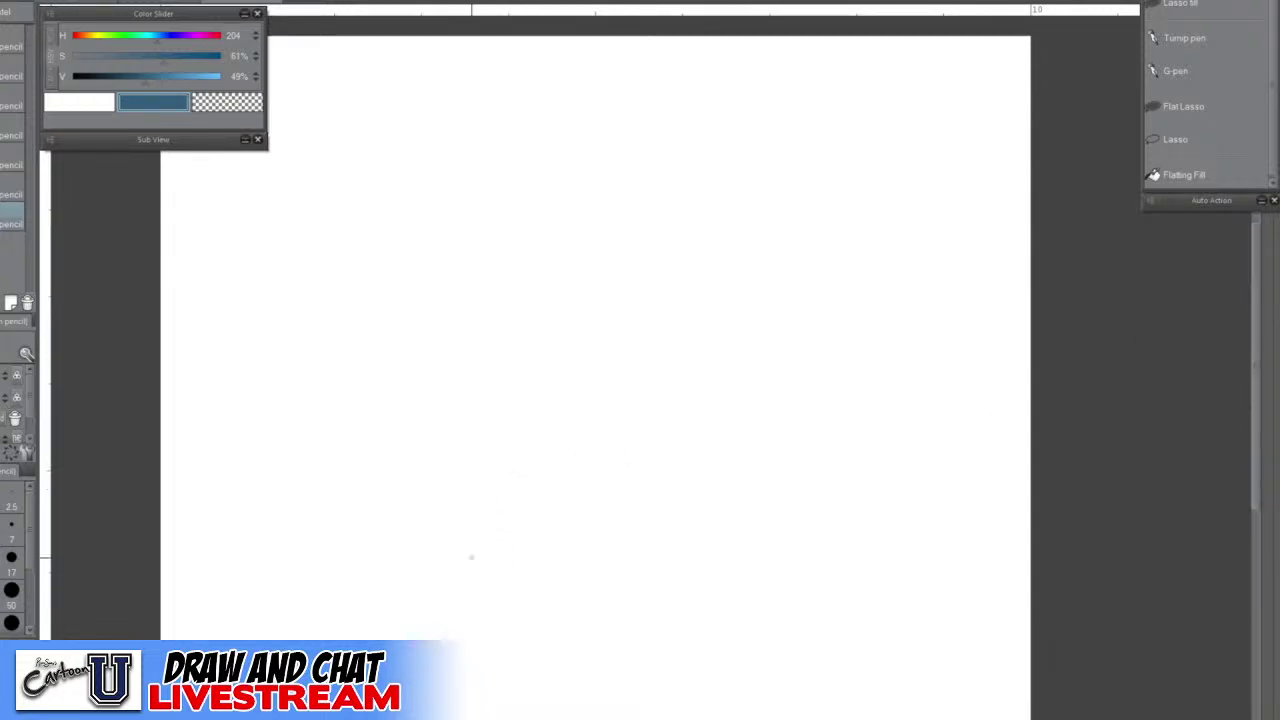
{"action": "left_click_drag", "start_coordinate": [228, 598], "coordinate": [436, 567]}
{"action": "mouse_move", "coordinate": [728, 250]}
{"action": "left_mouse_down"}
{"action": "mouse_move", "coordinate": [809, 329]}
{"action": "mouse_move", "coordinate": [850, 322]}
{"action": "left_mouse_up"}
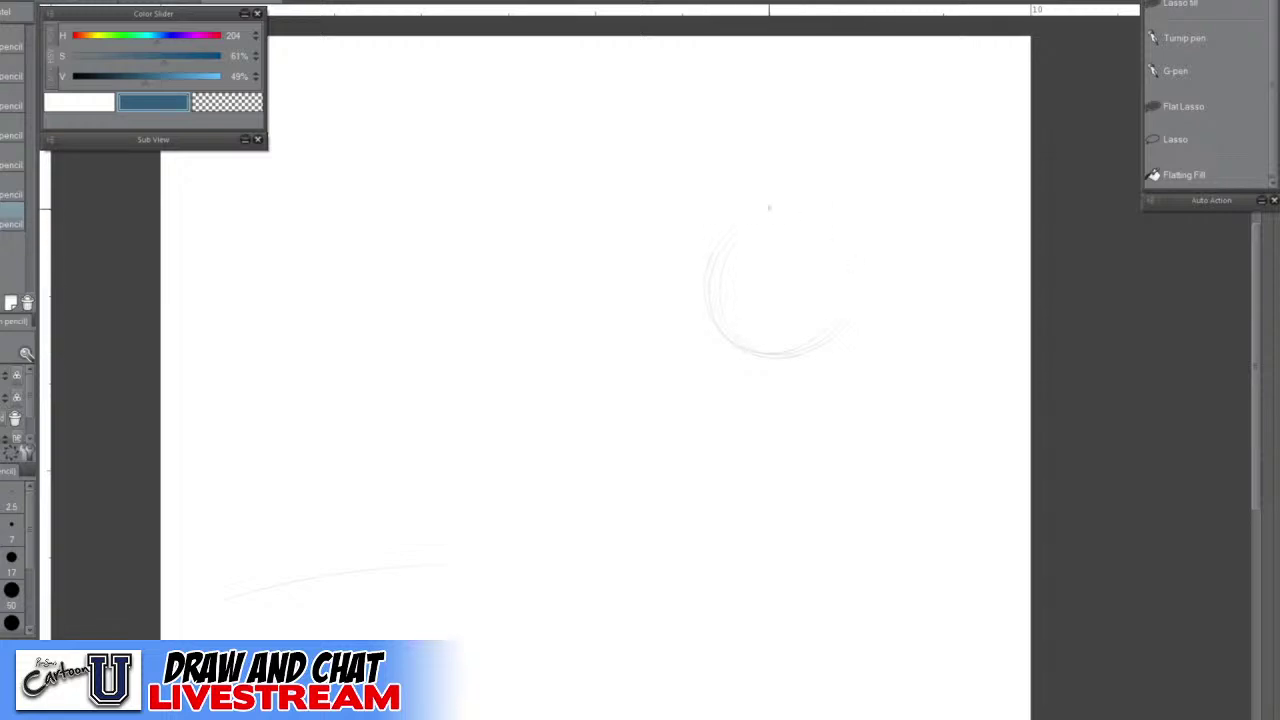
{"action": "left_click_drag", "start_coordinate": [722, 260], "coordinate": [840, 325]}
{"action": "mouse_move", "coordinate": [740, 229]}
{"action": "left_mouse_down"}
{"action": "mouse_move", "coordinate": [845, 342]}
{"action": "mouse_move", "coordinate": [717, 266]}
{"action": "mouse_move", "coordinate": [867, 299]}
{"action": "mouse_move", "coordinate": [718, 305]}
{"action": "left_mouse_up"}
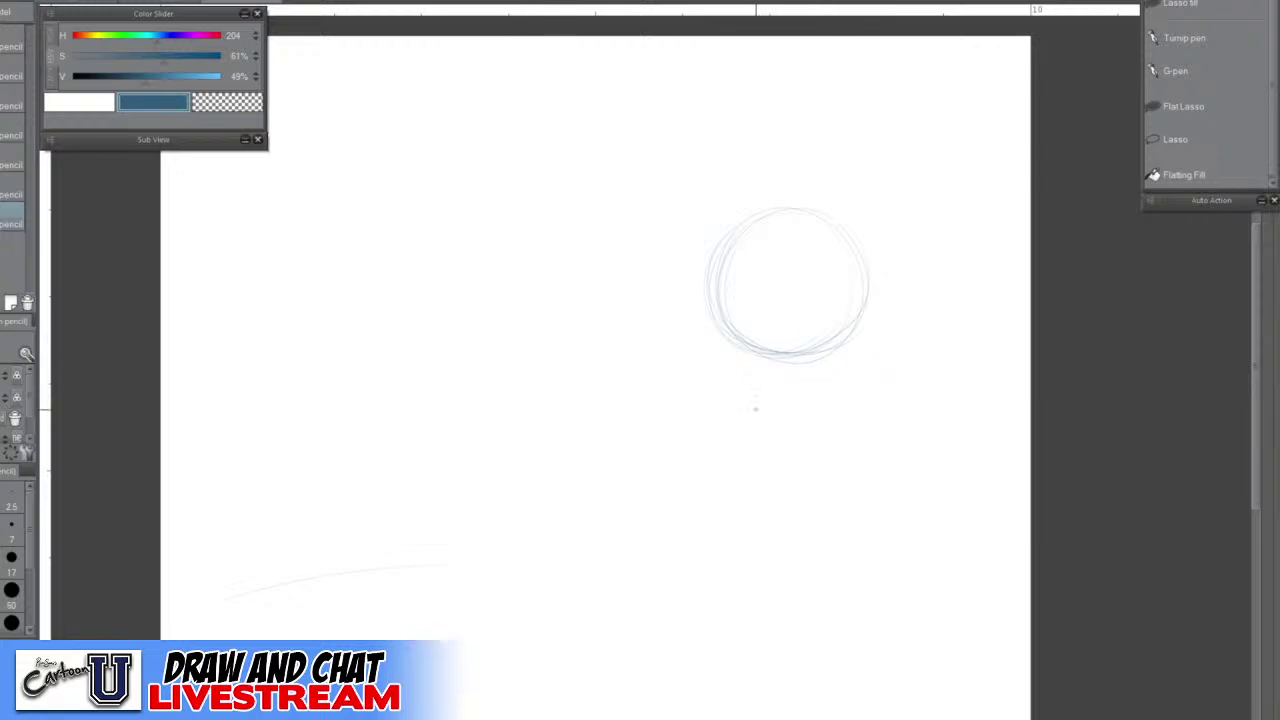
Sketch a long, gently sloping ground line across the lower page, bending downward near its left end
{"action": "scroll", "coordinate": [673, 544], "scroll_direction": "down", "scroll_amount": 1}
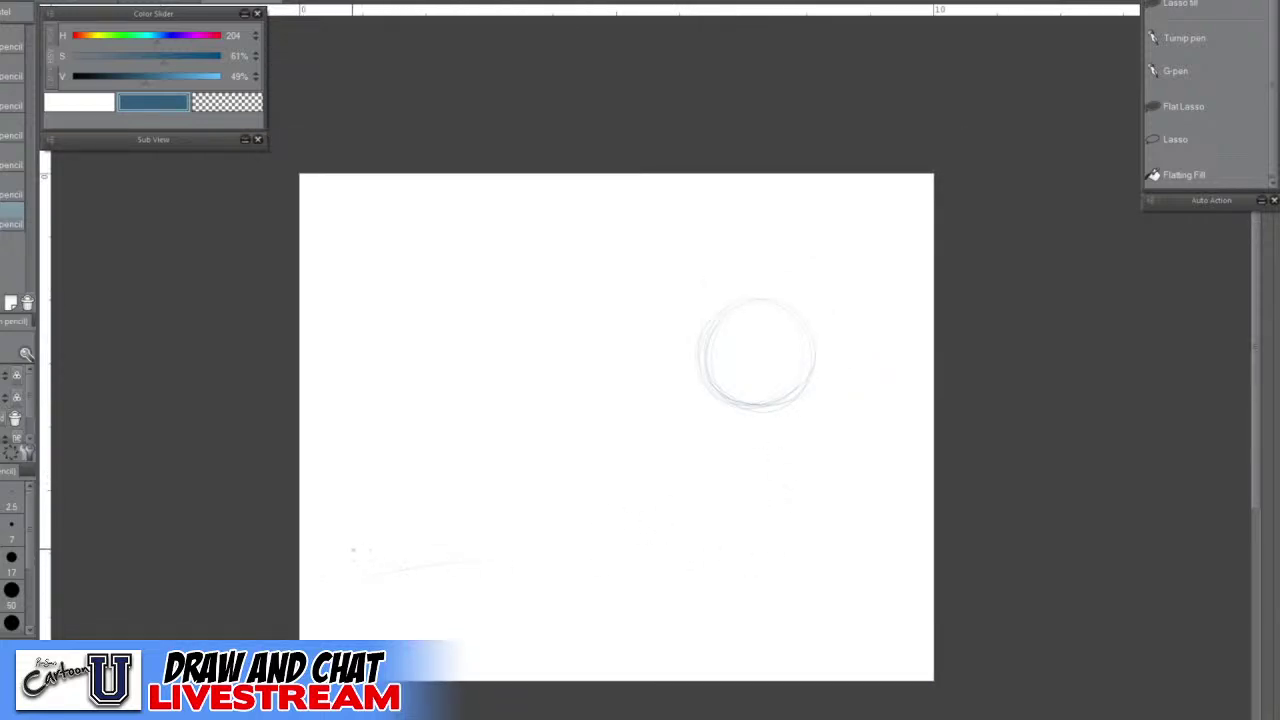
{"action": "left_click_drag", "start_coordinate": [352, 550], "coordinate": [779, 564]}
{"action": "left_click_drag", "start_coordinate": [421, 555], "coordinate": [882, 567]}
{"action": "left_click_drag", "start_coordinate": [470, 551], "coordinate": [928, 590]}
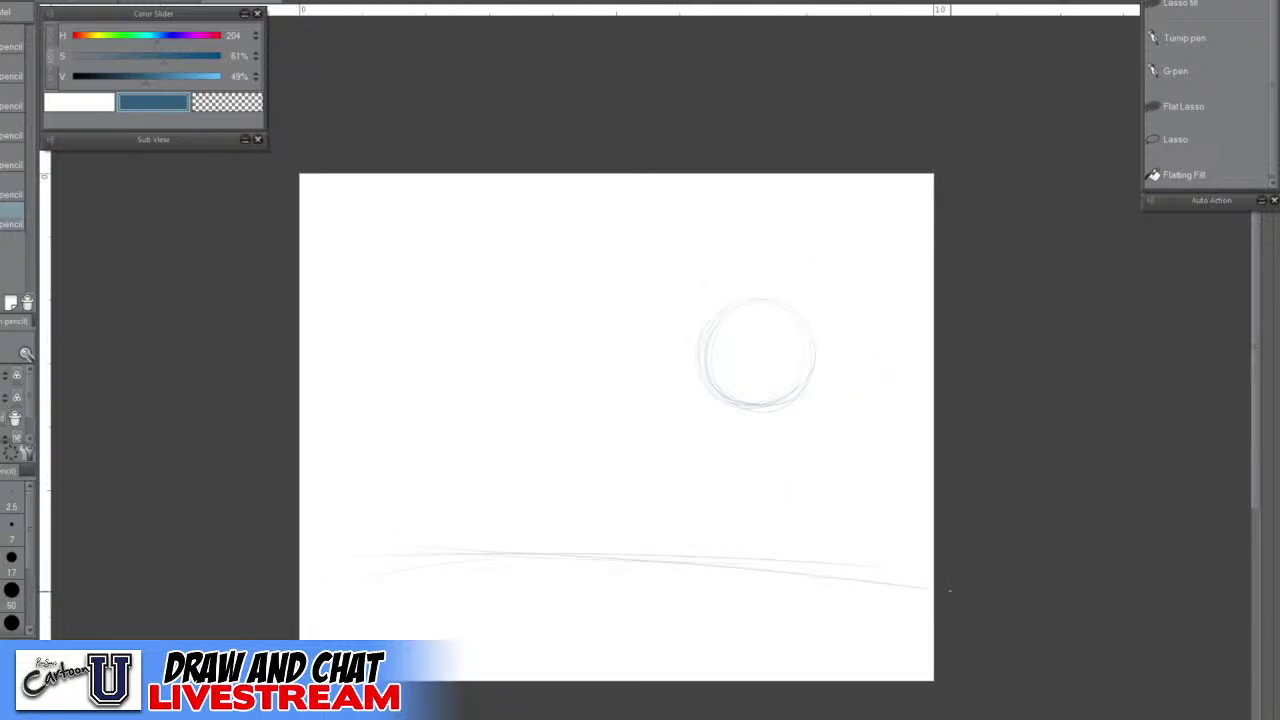
{"action": "mouse_move", "coordinate": [400, 546]}
{"action": "left_mouse_down"}
{"action": "mouse_move", "coordinate": [932, 590]}
{"action": "mouse_move", "coordinate": [326, 571]}
{"action": "mouse_move", "coordinate": [302, 581]}
{"action": "left_mouse_up"}
{"action": "mouse_move", "coordinate": [408, 547]}
{"action": "left_mouse_down"}
{"action": "mouse_move", "coordinate": [304, 576]}
{"action": "mouse_move", "coordinate": [334, 565]}
{"action": "mouse_move", "coordinate": [890, 571]}
{"action": "left_mouse_up"}
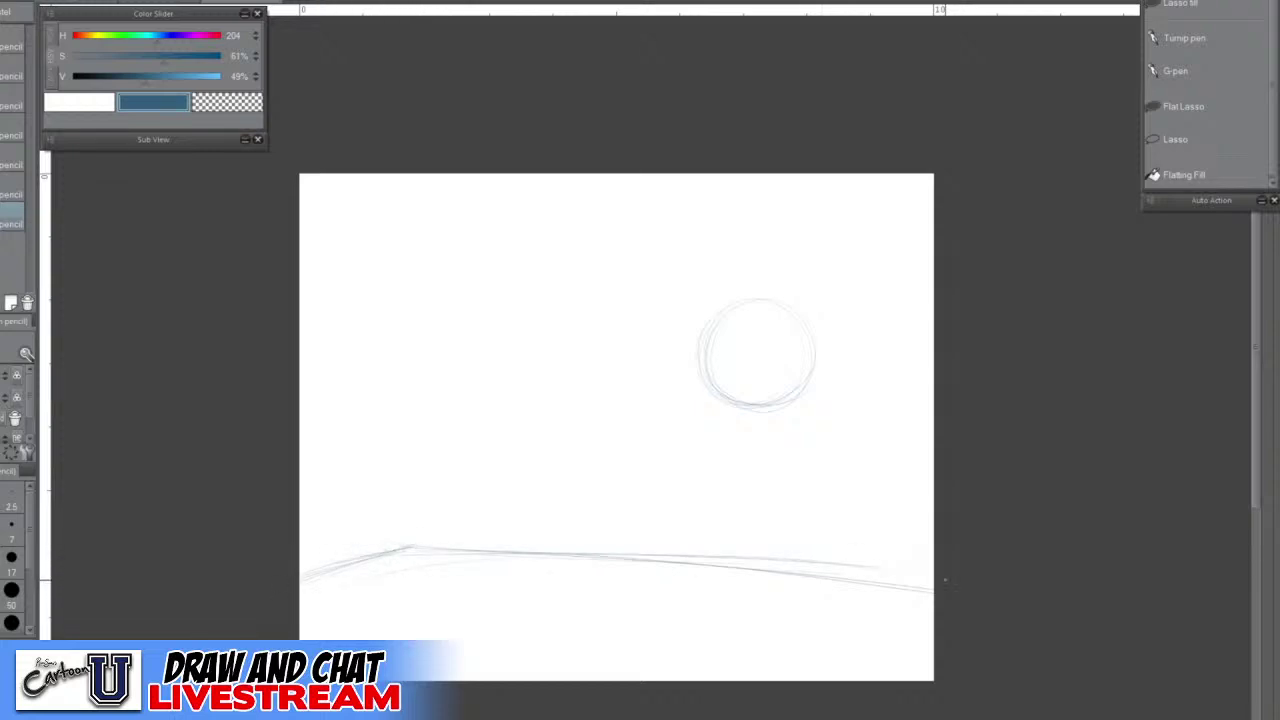
{"action": "left_click_drag", "start_coordinate": [760, 564], "coordinate": [928, 582]}
{"action": "left_click_drag", "start_coordinate": [380, 530], "coordinate": [932, 583]}
Move the whole sketch layer slightly up and to the right on the page
{"action": "key", "text": "k"}
{"action": "left_click_drag", "start_coordinate": [776, 576], "coordinate": [780, 548]}
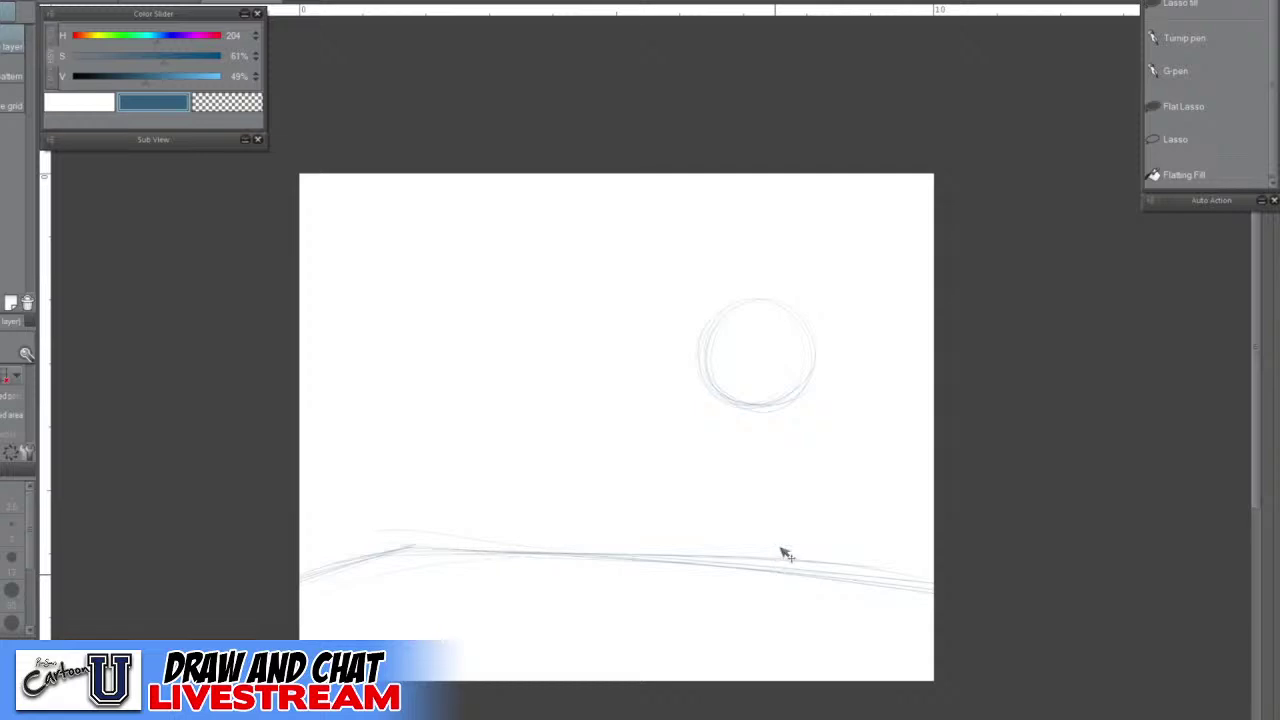
{"action": "mouse_move", "coordinate": [794, 378]}
{"action": "left_mouse_down"}
{"action": "mouse_move", "coordinate": [820, 354]}
{"action": "mouse_move", "coordinate": [789, 382]}
{"action": "left_mouse_up"}
{"action": "left_click_drag", "start_coordinate": [873, 562], "coordinate": [874, 558]}
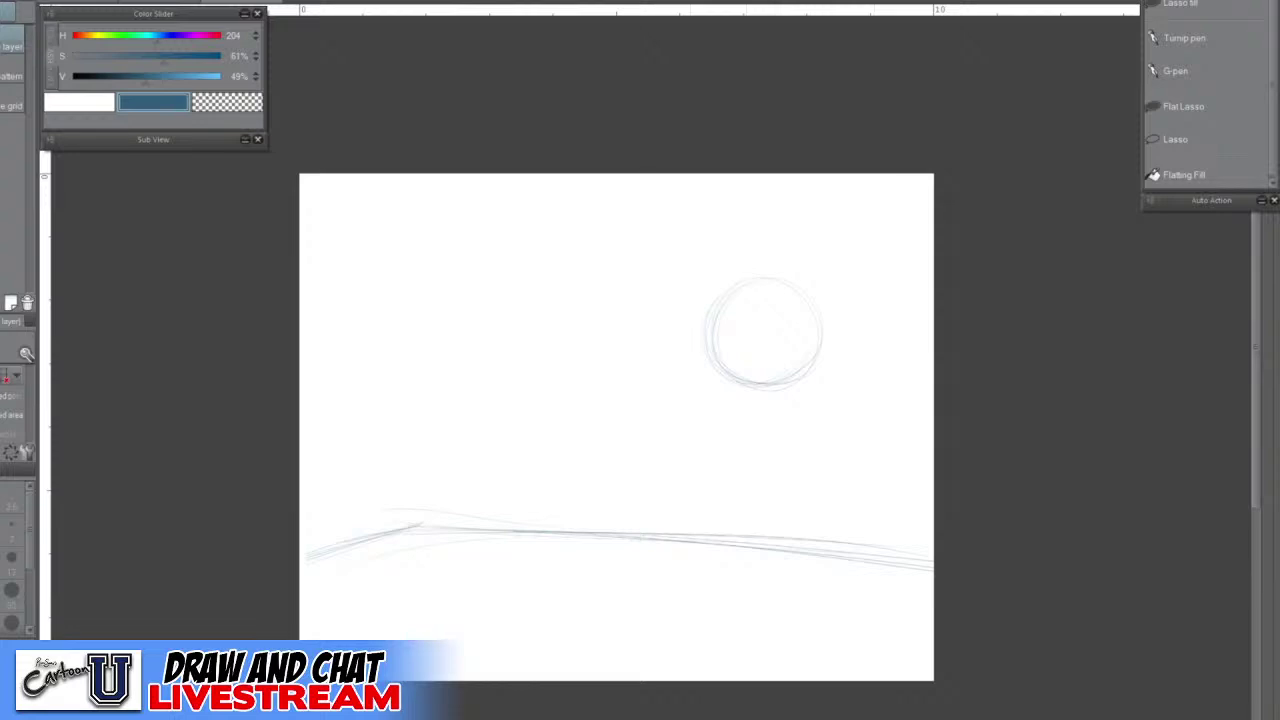
Draw curved vertical and horizontal face guidelines across the head circle with the pencil
{"action": "key", "text": "p"}
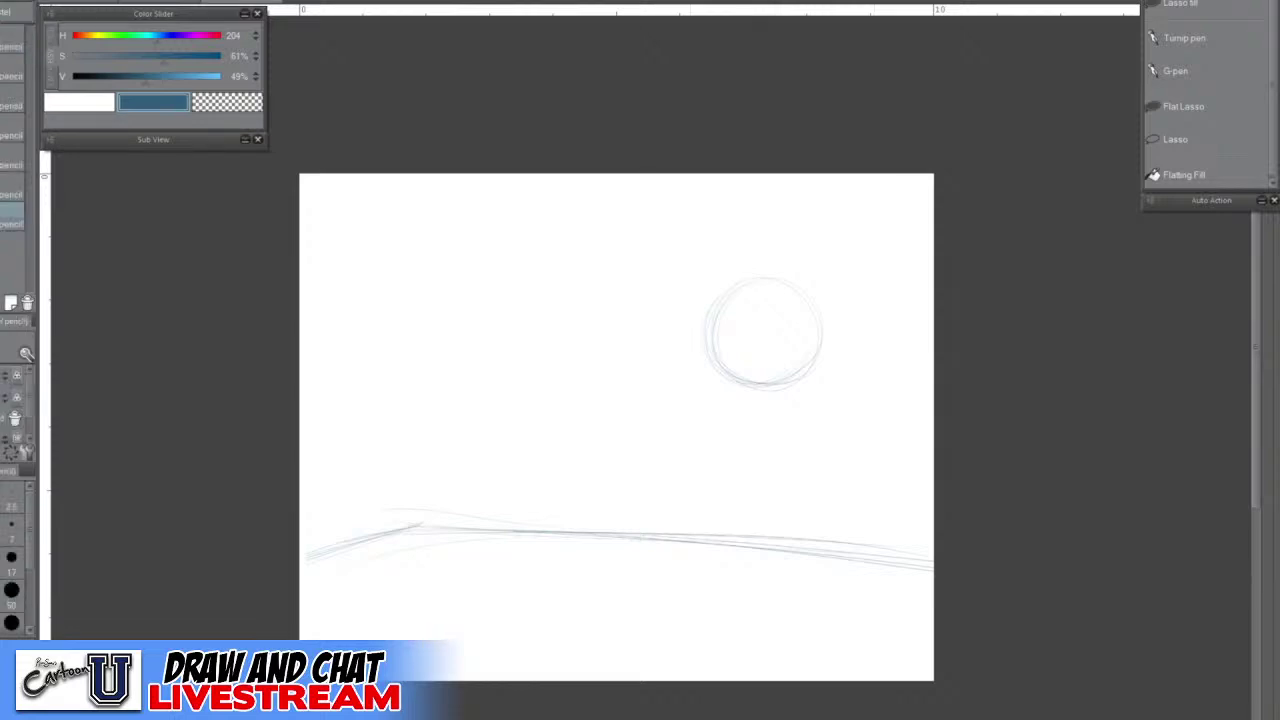
{"action": "left_click_drag", "start_coordinate": [760, 292], "coordinate": [747, 378]}
{"action": "left_click_drag", "start_coordinate": [753, 298], "coordinate": [746, 382]}
{"action": "left_click_drag", "start_coordinate": [712, 336], "coordinate": [822, 331]}
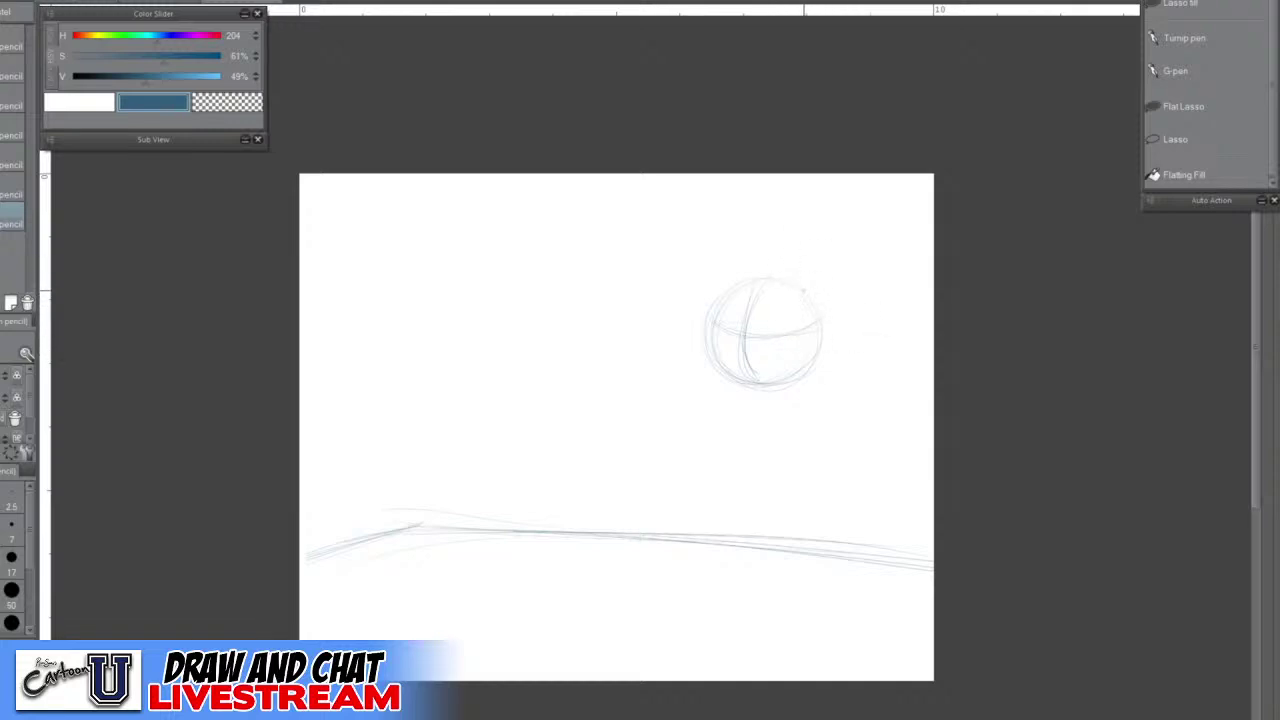
Lasso the head sketch, scale it down slightly toward its upper left, apply the transformation and clear the selection
{"action": "left_click", "coordinate": [1175, 139]}
{"action": "mouse_move", "coordinate": [837, 273]}
{"action": "left_mouse_down"}
{"action": "mouse_move", "coordinate": [674, 287]}
{"action": "mouse_move", "coordinate": [772, 447]}
{"action": "mouse_move", "coordinate": [829, 249]}
{"action": "left_mouse_up"}
{"action": "key", "text": "ctrl"}
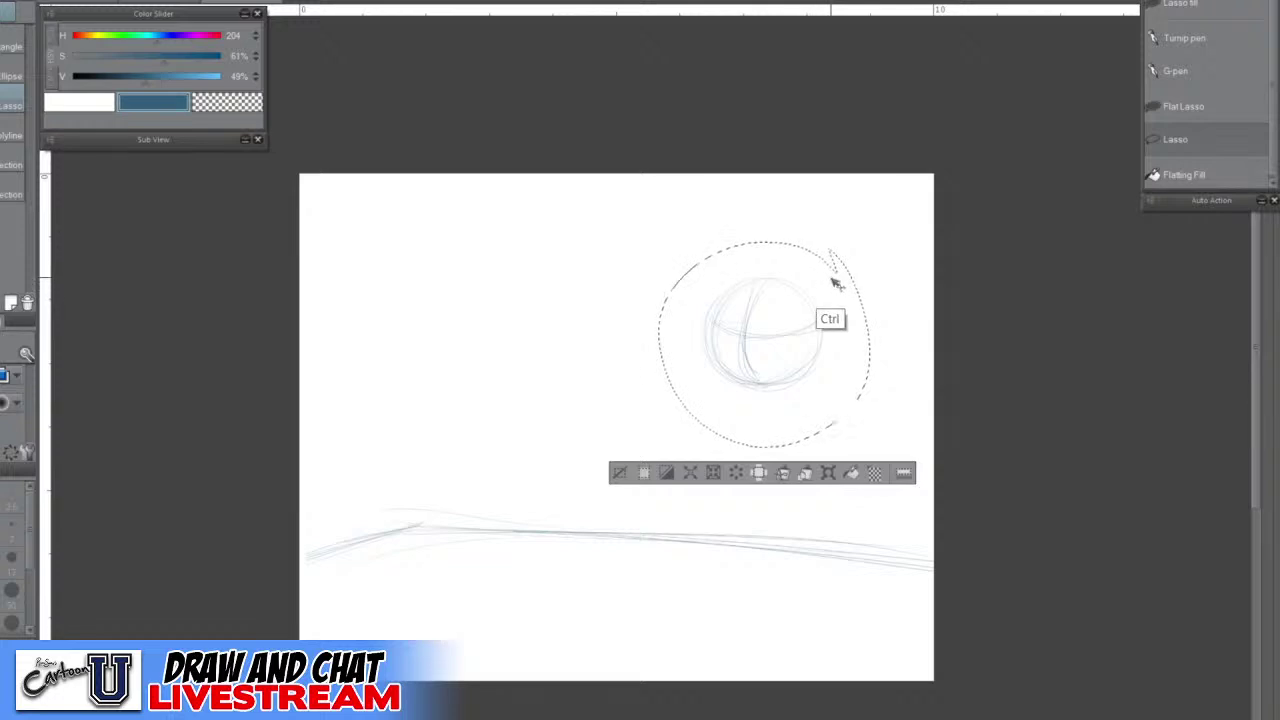
{"action": "key", "text": "ctrl+t"}
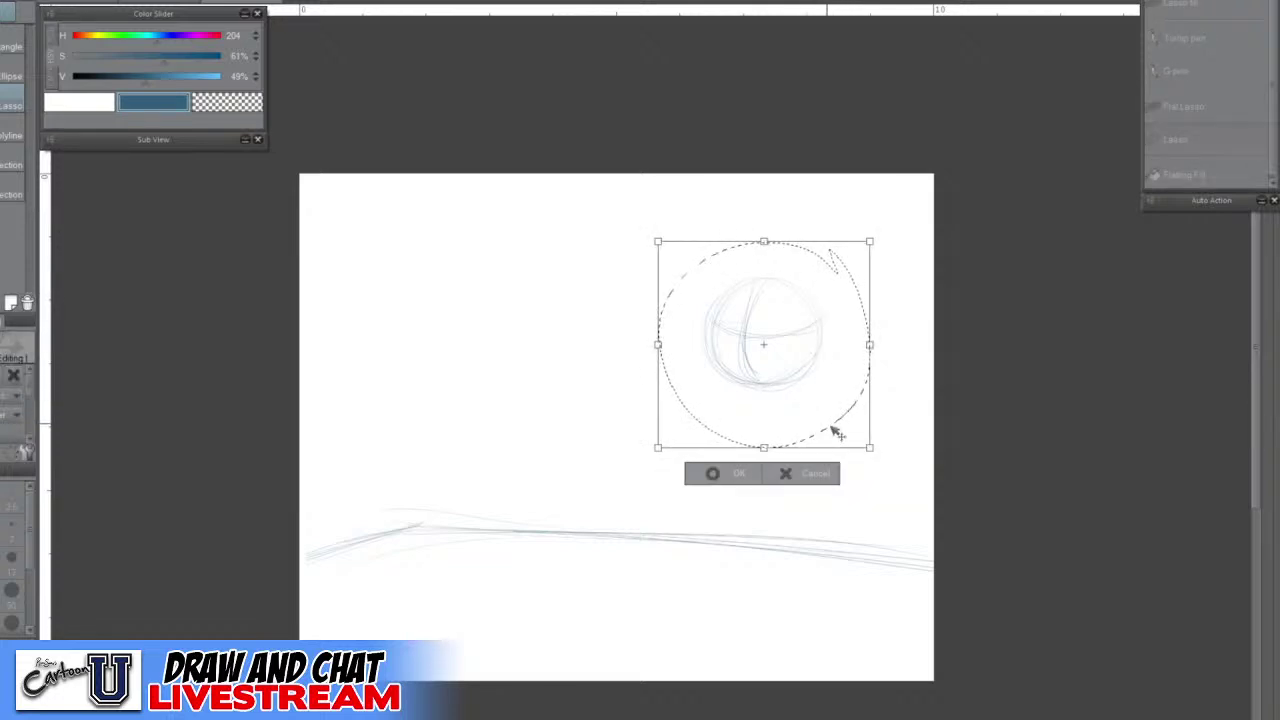
{"action": "left_click_drag", "start_coordinate": [866, 444], "coordinate": [838, 414]}
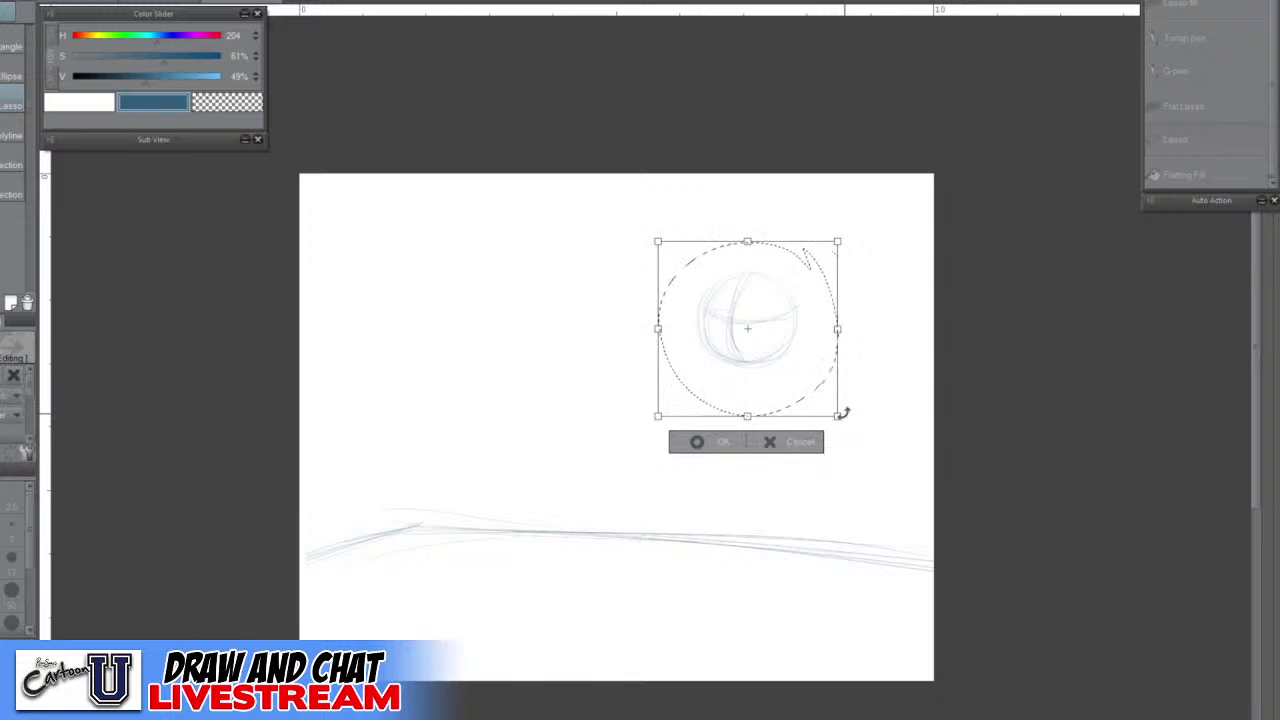
{"action": "left_click", "coordinate": [708, 445]}
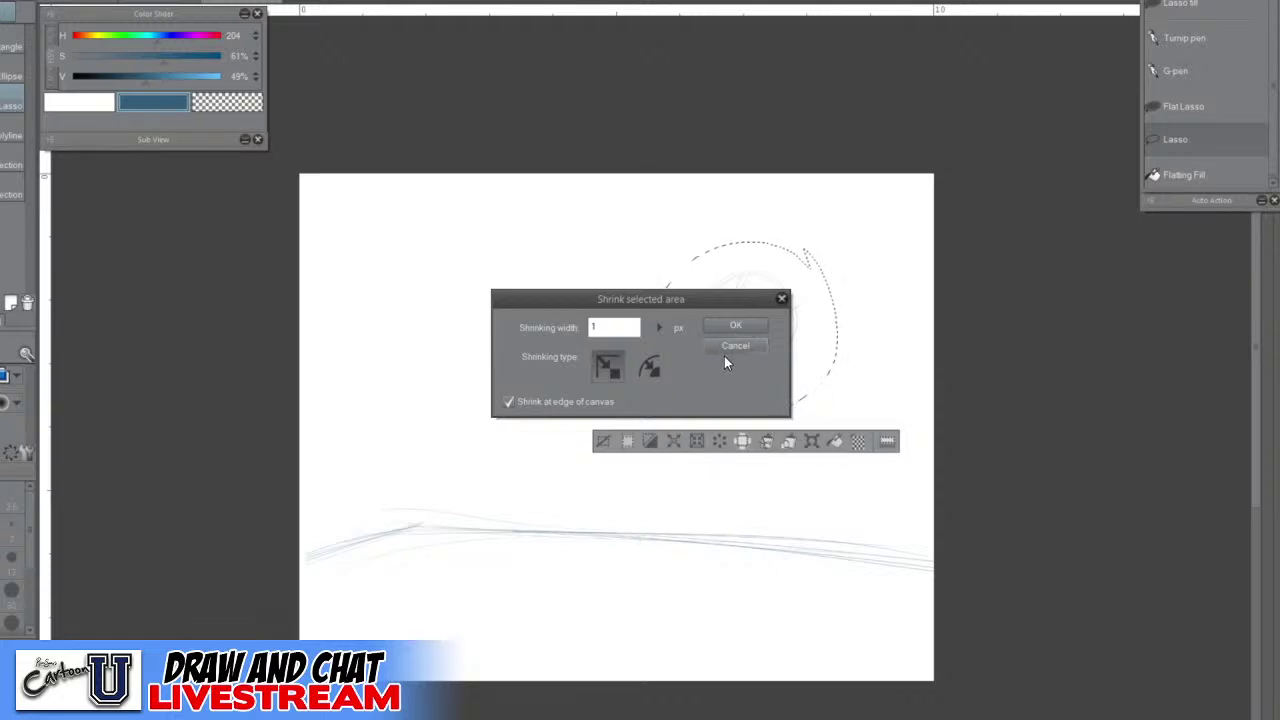
{"action": "key", "text": "Escape"}
{"action": "left_click", "coordinate": [602, 442]}
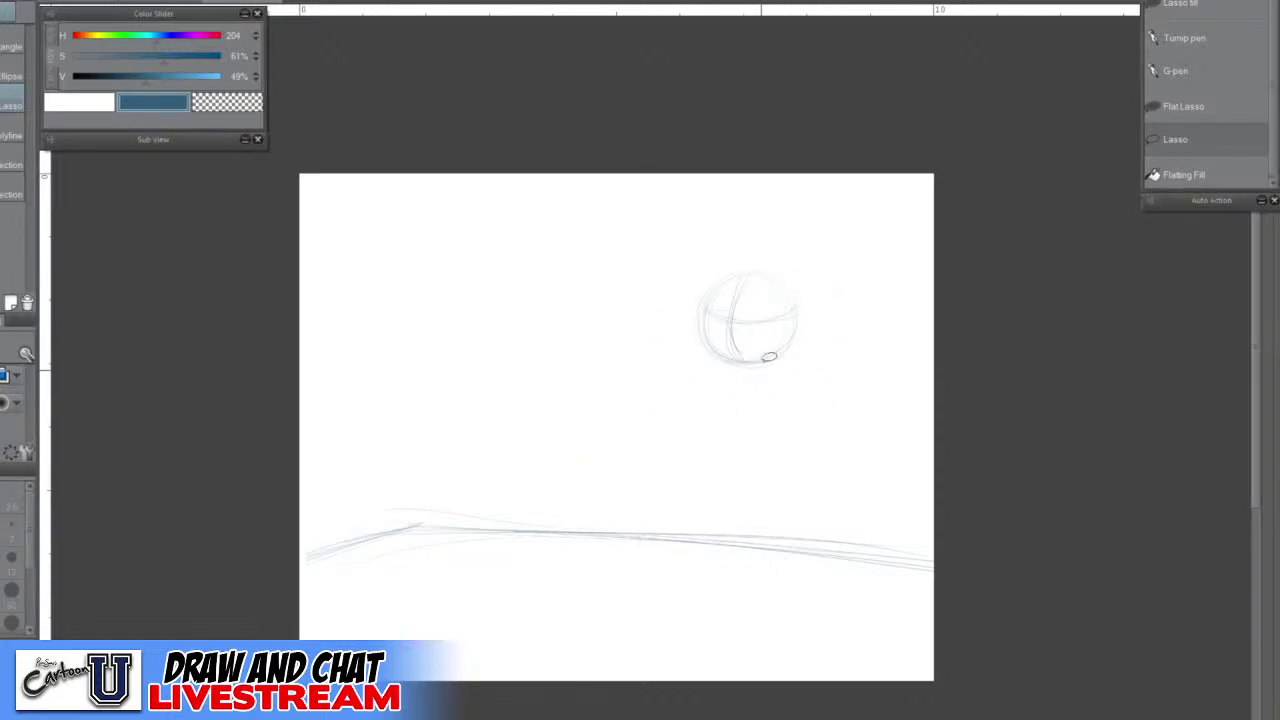
Sketch a curved spine line running from beneath the head down toward the ground line
{"action": "key", "text": "p"}
{"action": "left_click_drag", "start_coordinate": [755, 391], "coordinate": [788, 508]}
{"action": "left_click_drag", "start_coordinate": [755, 360], "coordinate": [785, 460]}
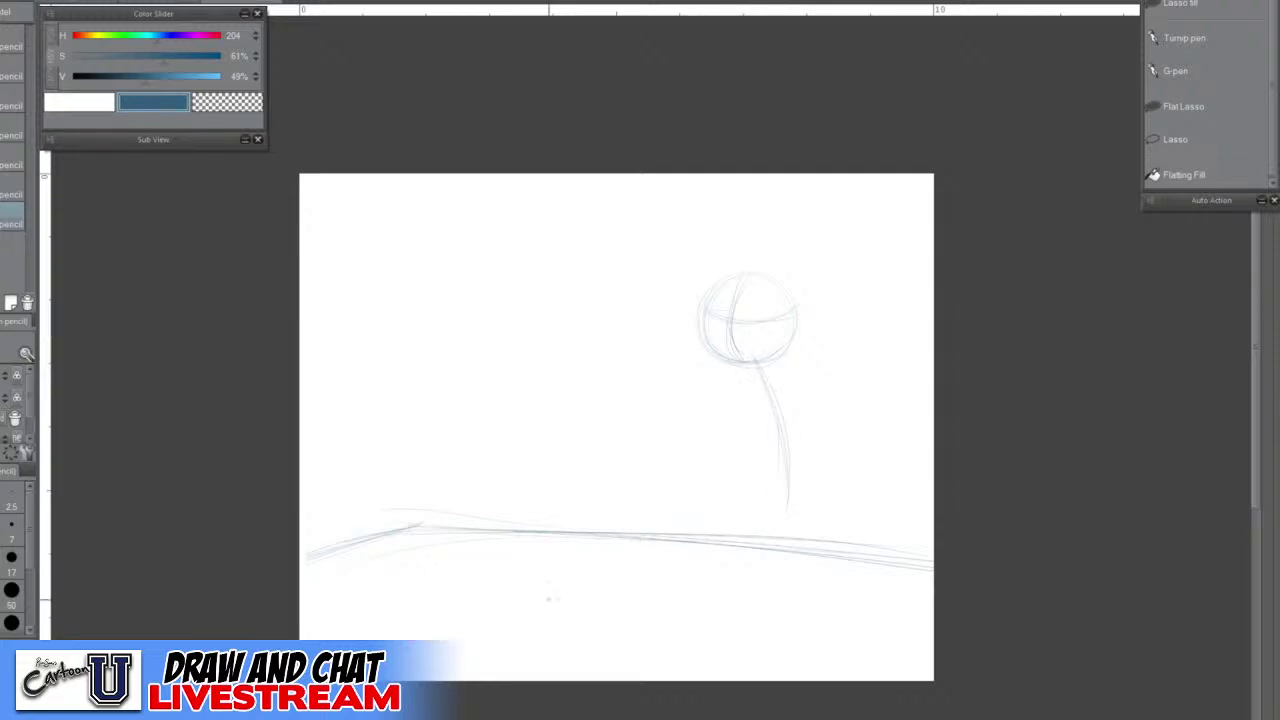
Lasso the head and spine, cut them from the sketch, clear the selection and paste them back in the same place
{"action": "key", "text": "m"}
{"action": "mouse_move", "coordinate": [857, 286]}
{"action": "left_mouse_down"}
{"action": "mouse_move", "coordinate": [729, 506]}
{"action": "mouse_move", "coordinate": [880, 415]}
{"action": "left_mouse_up"}
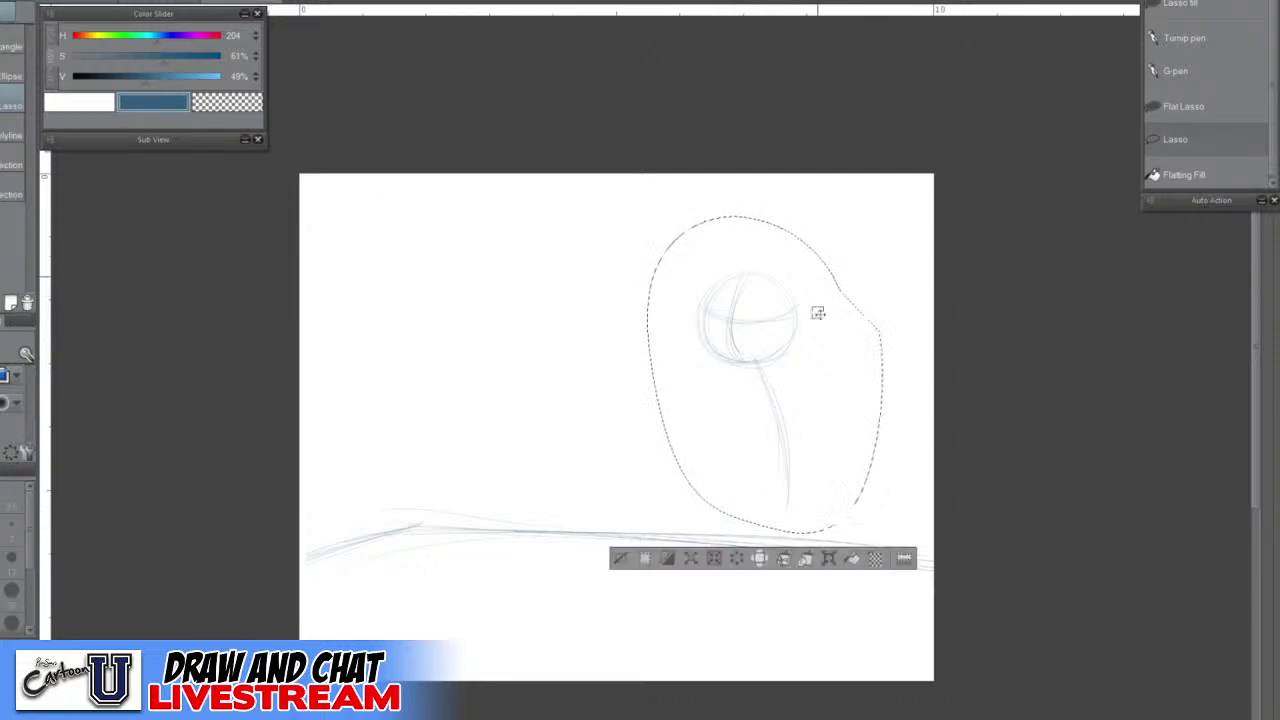
{"action": "left_click", "coordinate": [4, 2]}
{"action": "left_click", "coordinate": [62, 16]}
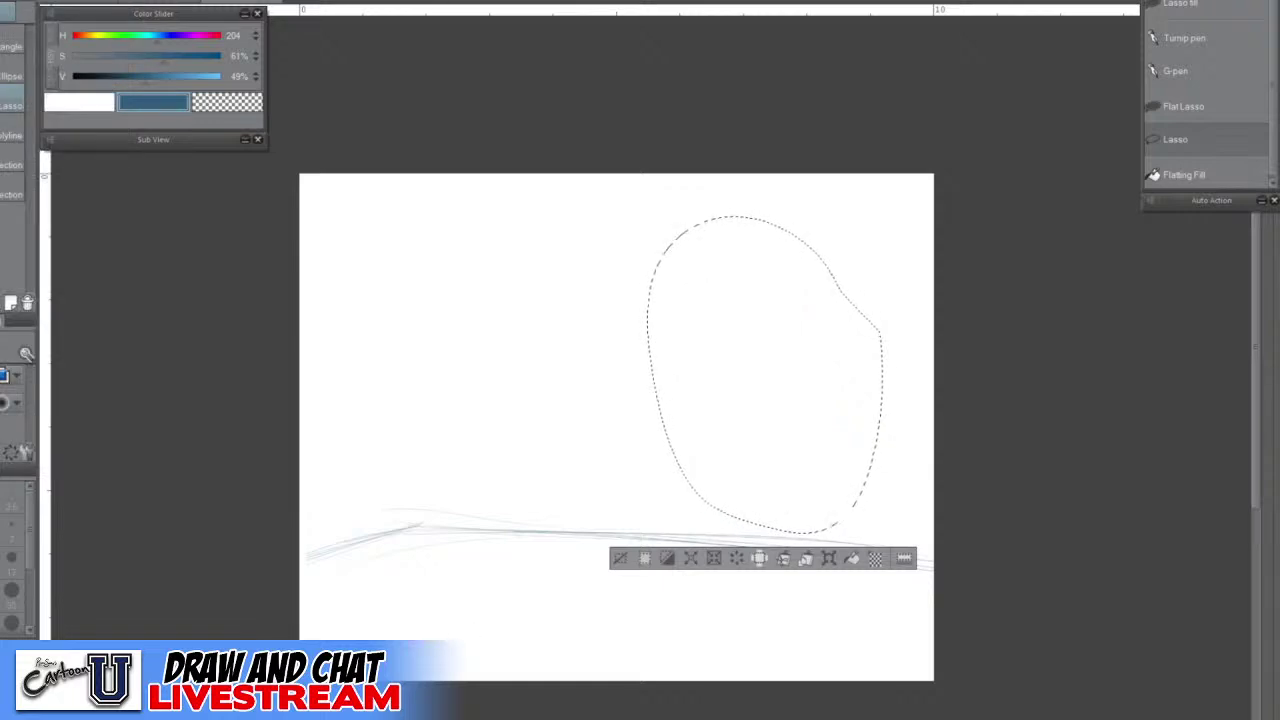
{"action": "left_click", "coordinate": [620, 558]}
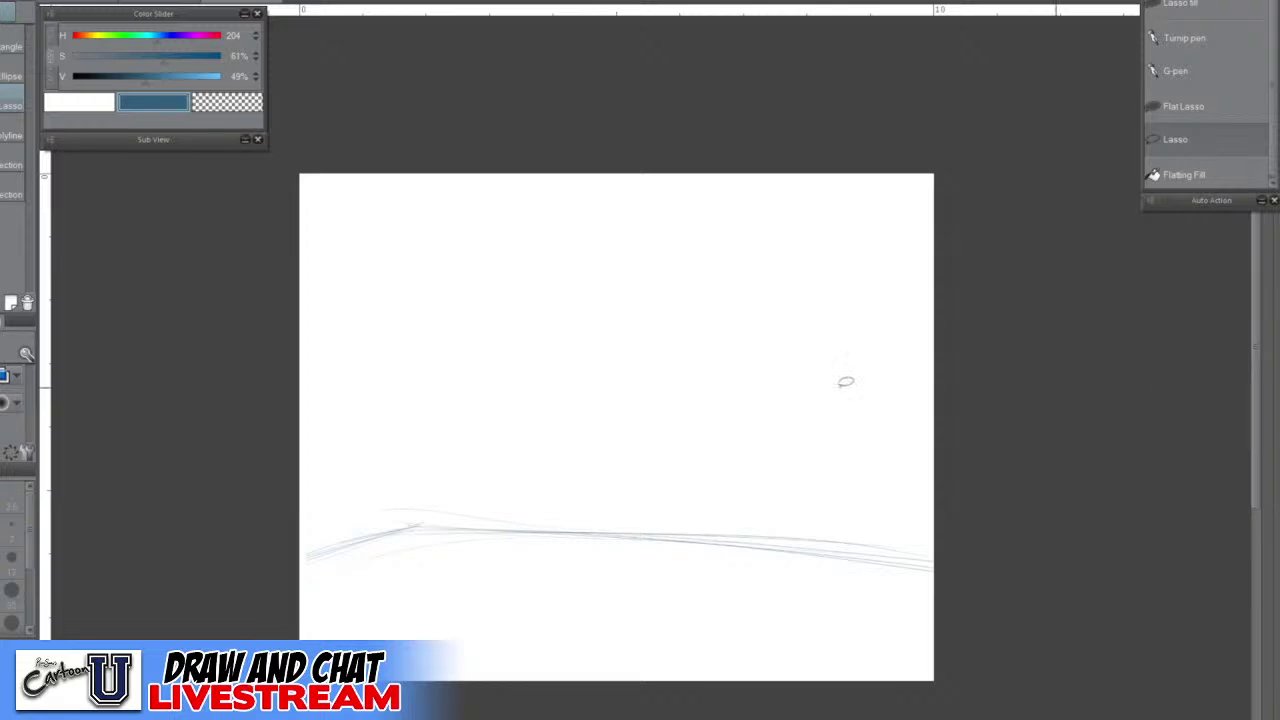
{"action": "left_click", "coordinate": [4, 2]}
{"action": "left_click", "coordinate": [62, 54]}
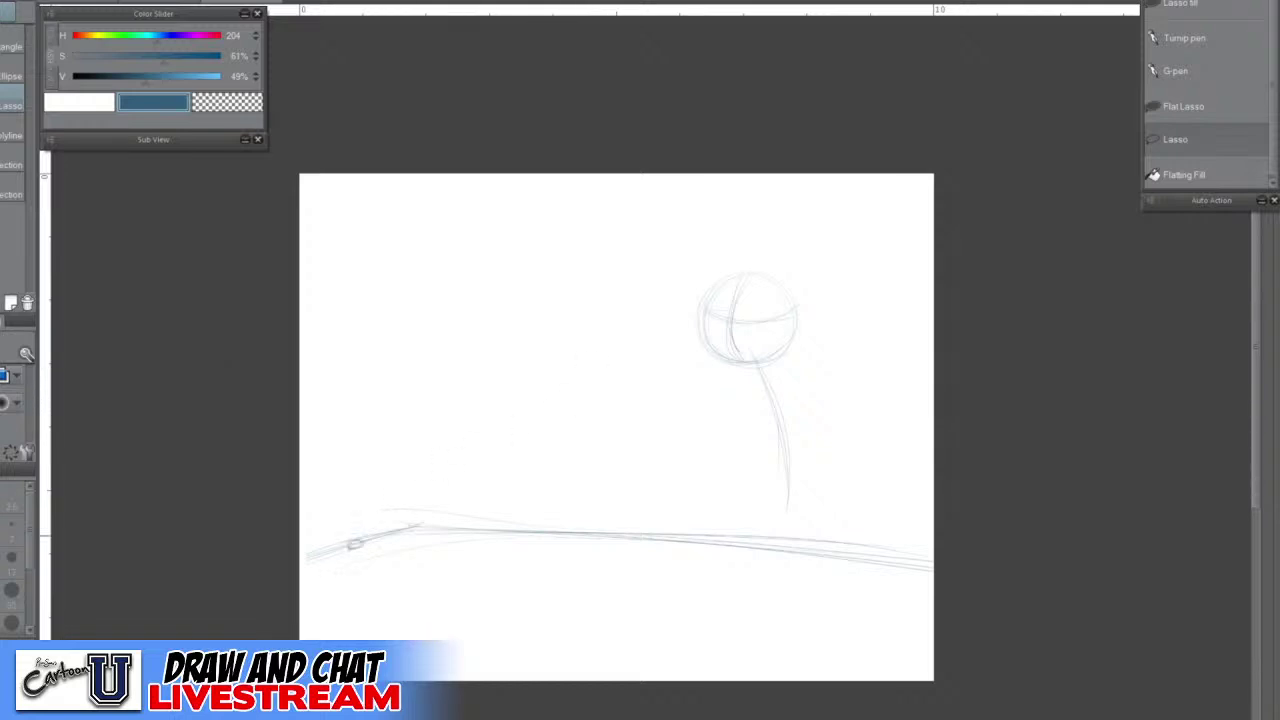
Extend the ground line to the page edges and pencil the curved sides of the body around the spine
{"action": "key", "text": "p"}
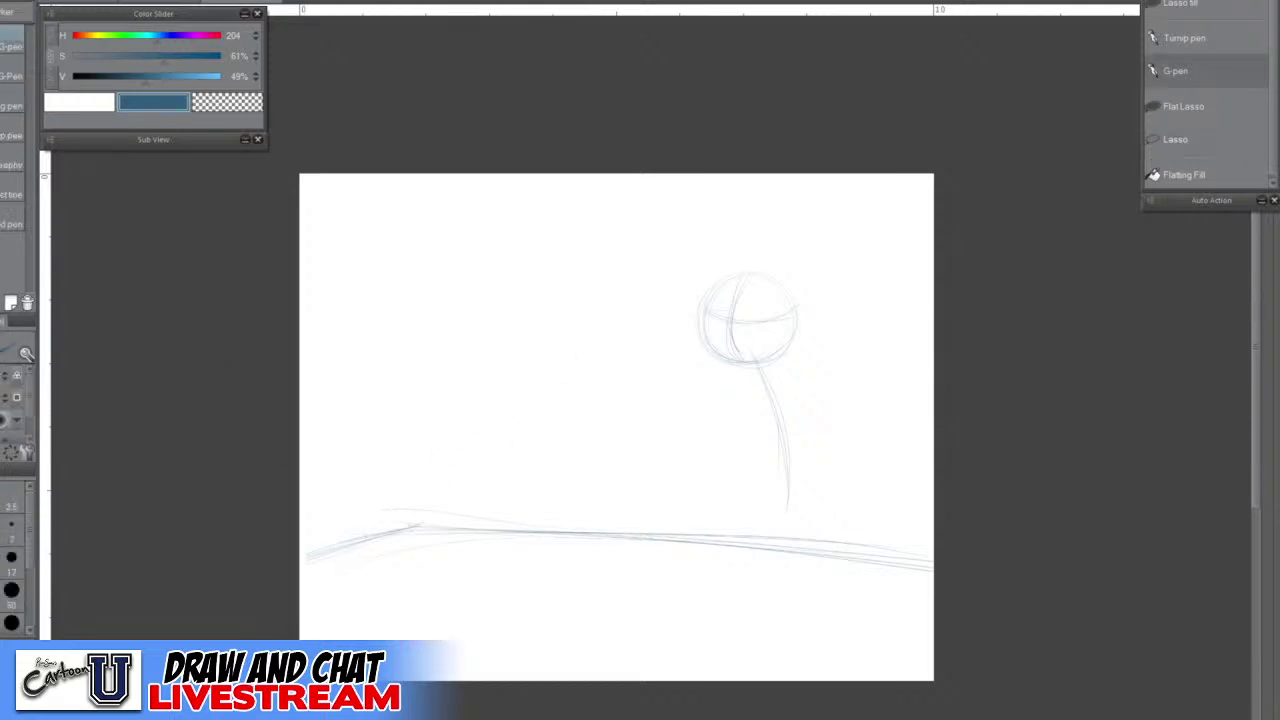
{"action": "mouse_move", "coordinate": [302, 556]}
{"action": "left_mouse_down"}
{"action": "mouse_move", "coordinate": [418, 525]}
{"action": "mouse_move", "coordinate": [766, 529]}
{"action": "left_mouse_up"}
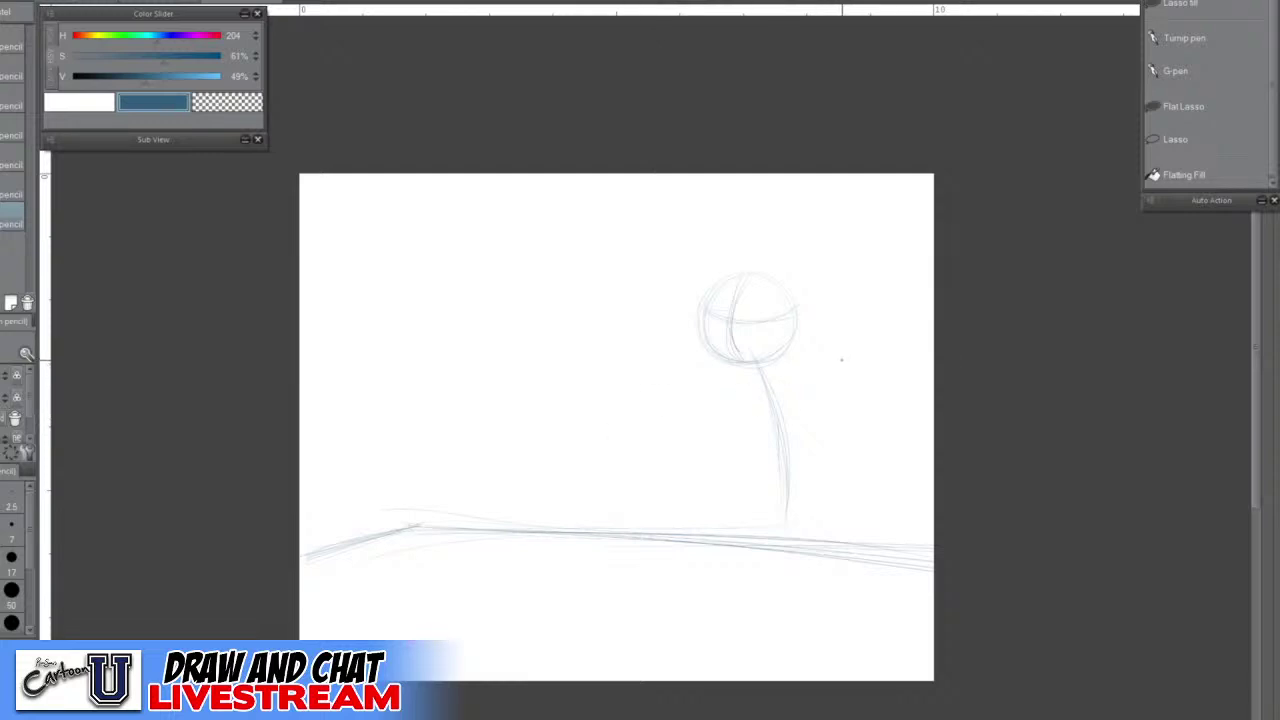
{"action": "mouse_move", "coordinate": [768, 356]}
{"action": "left_mouse_down"}
{"action": "mouse_move", "coordinate": [816, 392]}
{"action": "mouse_move", "coordinate": [798, 358]}
{"action": "mouse_move", "coordinate": [714, 412]}
{"action": "mouse_move", "coordinate": [741, 446]}
{"action": "mouse_move", "coordinate": [740, 520]}
{"action": "mouse_move", "coordinate": [812, 414]}
{"action": "mouse_move", "coordinate": [838, 500]}
{"action": "left_mouse_up"}
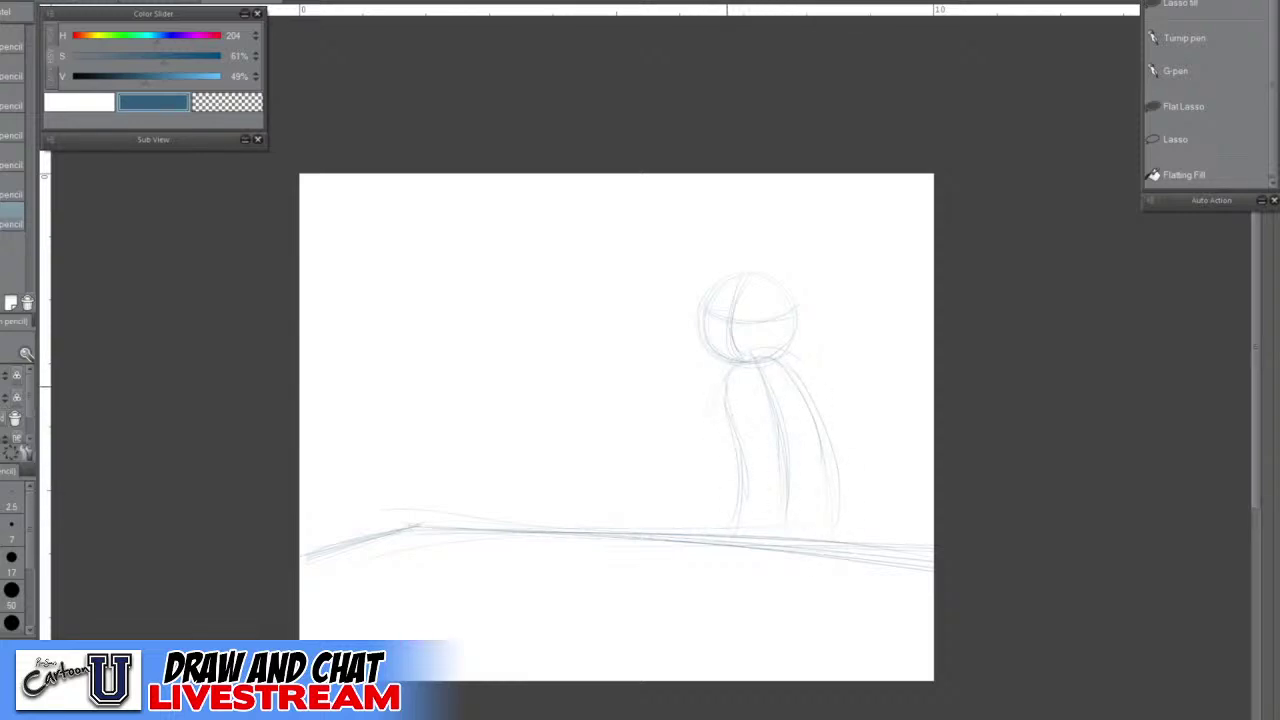
Lasso the body sides and spine beneath the head and clear the selected sketch lines
{"action": "left_click_drag", "start_coordinate": [728, 400], "coordinate": [730, 508]}
{"action": "left_click", "coordinate": [1175, 139]}
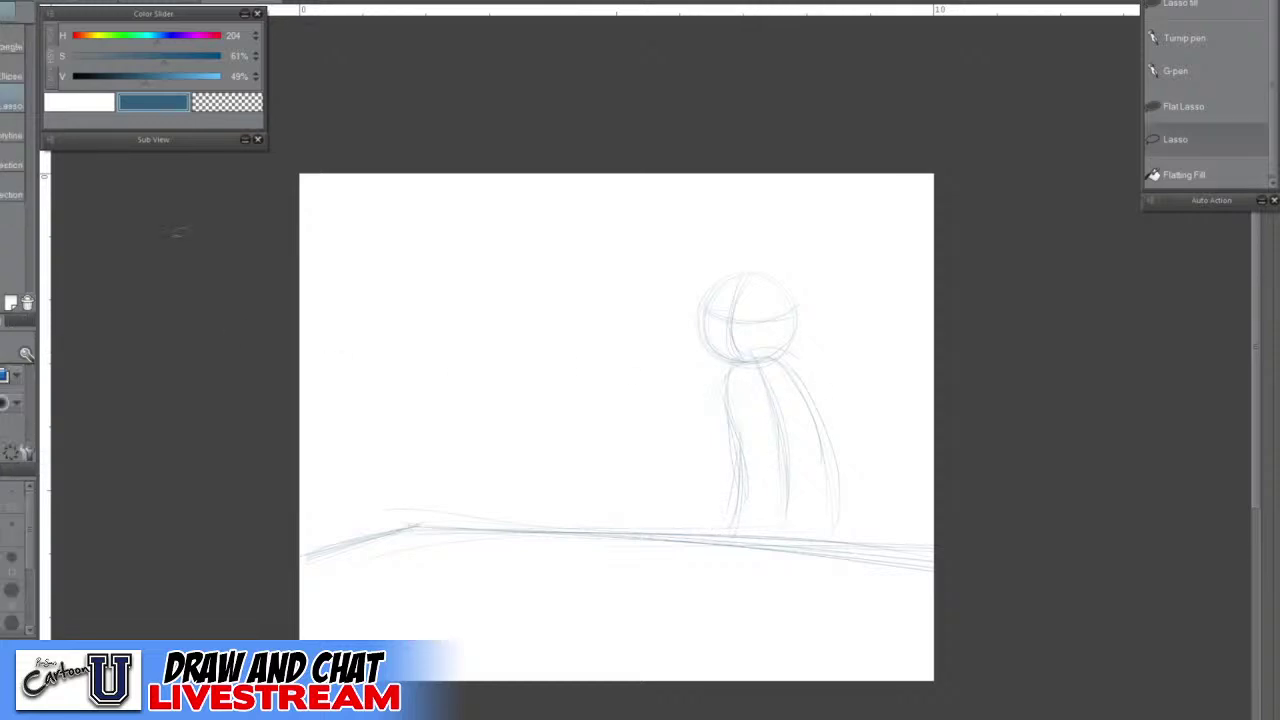
{"action": "mouse_move", "coordinate": [795, 372]}
{"action": "left_mouse_down"}
{"action": "mouse_move", "coordinate": [725, 497]}
{"action": "mouse_move", "coordinate": [752, 531]}
{"action": "mouse_move", "coordinate": [842, 518]}
{"action": "mouse_move", "coordinate": [808, 388]}
{"action": "left_mouse_up"}
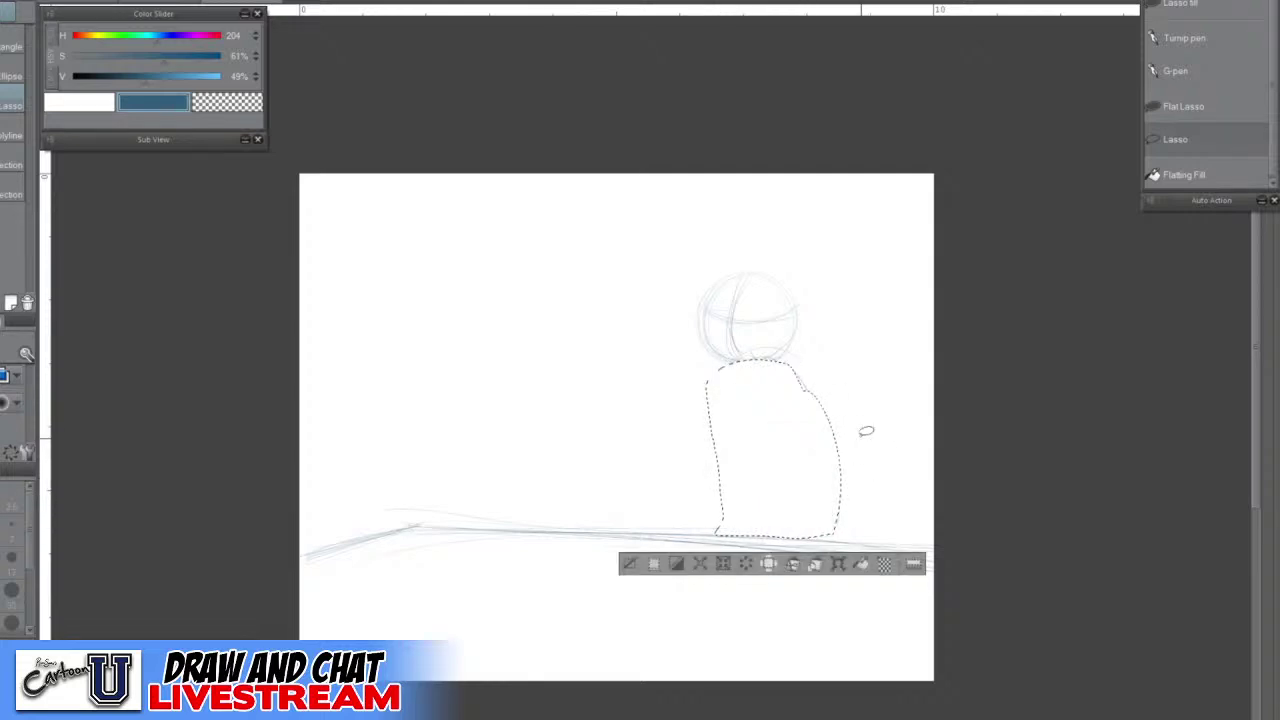
{"action": "left_click", "coordinate": [631, 564]}
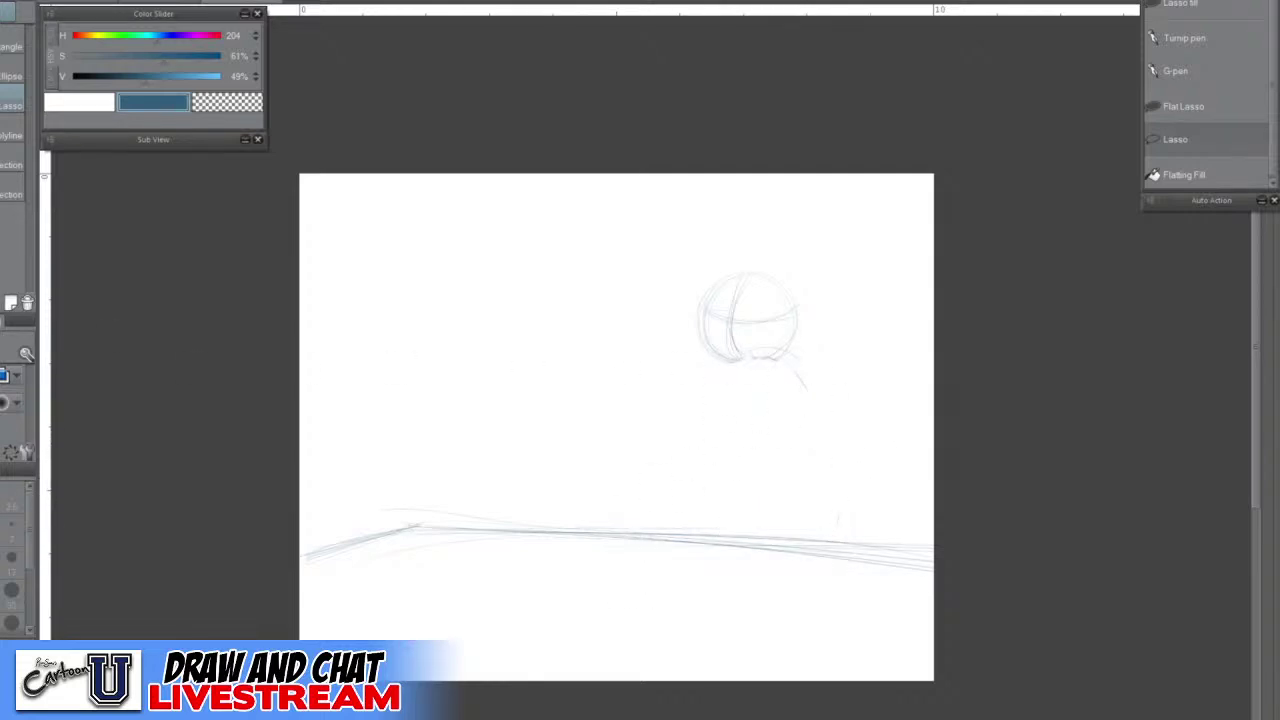
Redraw the body beneath the head with sloping shoulders and two curved sides running down toward the ground line
{"action": "key", "text": "p"}
{"action": "mouse_move", "coordinate": [732, 362]}
{"action": "left_mouse_down"}
{"action": "mouse_move", "coordinate": [786, 355]}
{"action": "mouse_move", "coordinate": [718, 404]}
{"action": "left_mouse_up"}
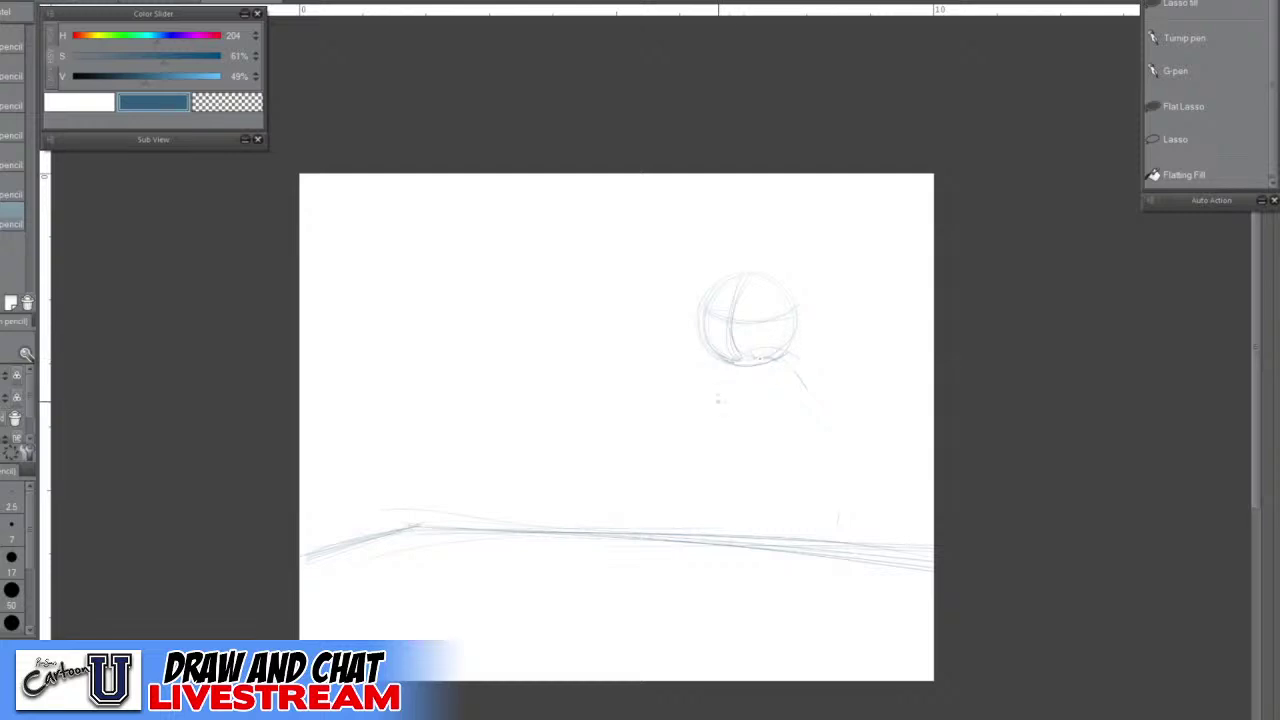
{"action": "mouse_move", "coordinate": [784, 354]}
{"action": "left_mouse_down"}
{"action": "mouse_move", "coordinate": [826, 376]}
{"action": "mouse_move", "coordinate": [808, 400]}
{"action": "left_mouse_up"}
{"action": "left_click_drag", "start_coordinate": [718, 385], "coordinate": [716, 424]}
{"action": "left_click_drag", "start_coordinate": [790, 355], "coordinate": [832, 462]}
{"action": "left_click_drag", "start_coordinate": [721, 395], "coordinate": [729, 515]}
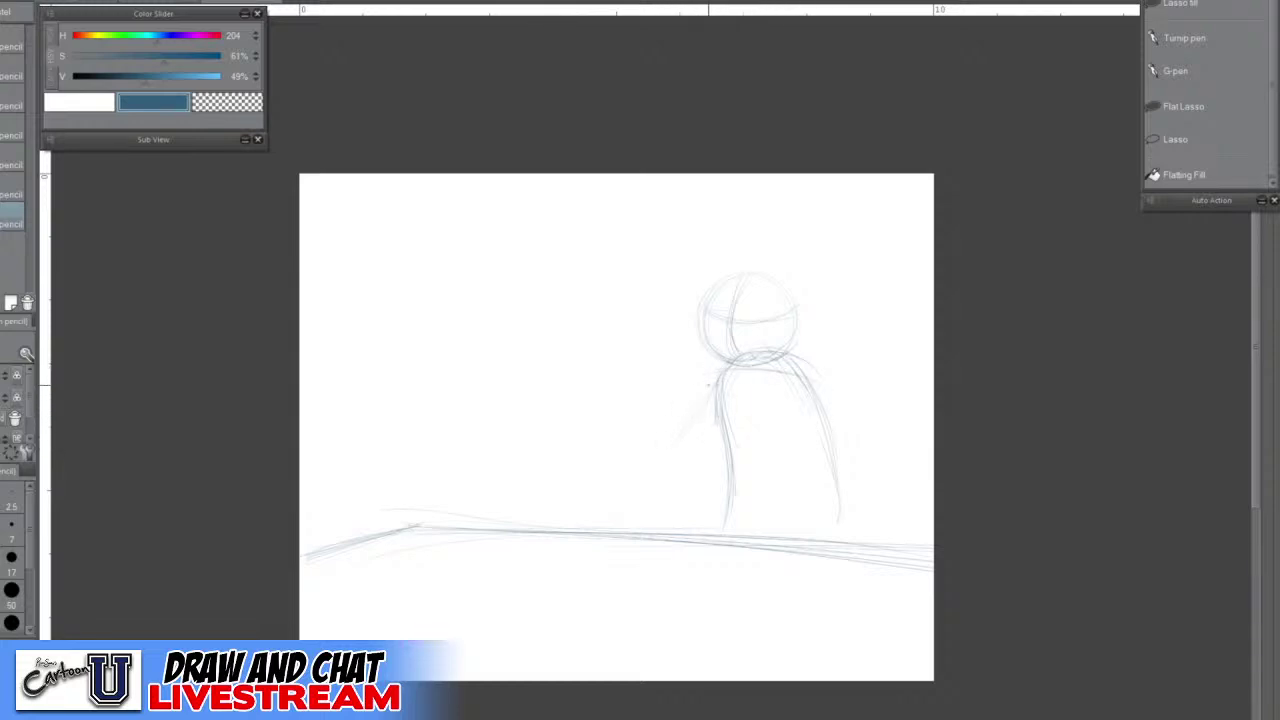
Sketch one arm reaching forward to a round hand and the other arm bent behind the body
{"action": "left_click_drag", "start_coordinate": [708, 385], "coordinate": [648, 448]}
{"action": "mouse_move", "coordinate": [798, 366]}
{"action": "left_mouse_down"}
{"action": "mouse_move", "coordinate": [854, 424]}
{"action": "mouse_move", "coordinate": [870, 466]}
{"action": "mouse_move", "coordinate": [830, 492]}
{"action": "left_mouse_up"}
{"action": "left_click_drag", "start_coordinate": [643, 460], "coordinate": [626, 468]}
{"action": "mouse_move", "coordinate": [640, 448]}
{"action": "left_mouse_down"}
{"action": "mouse_move", "coordinate": [622, 466]}
{"action": "mouse_move", "coordinate": [655, 470]}
{"action": "mouse_move", "coordinate": [659, 458]}
{"action": "left_mouse_up"}
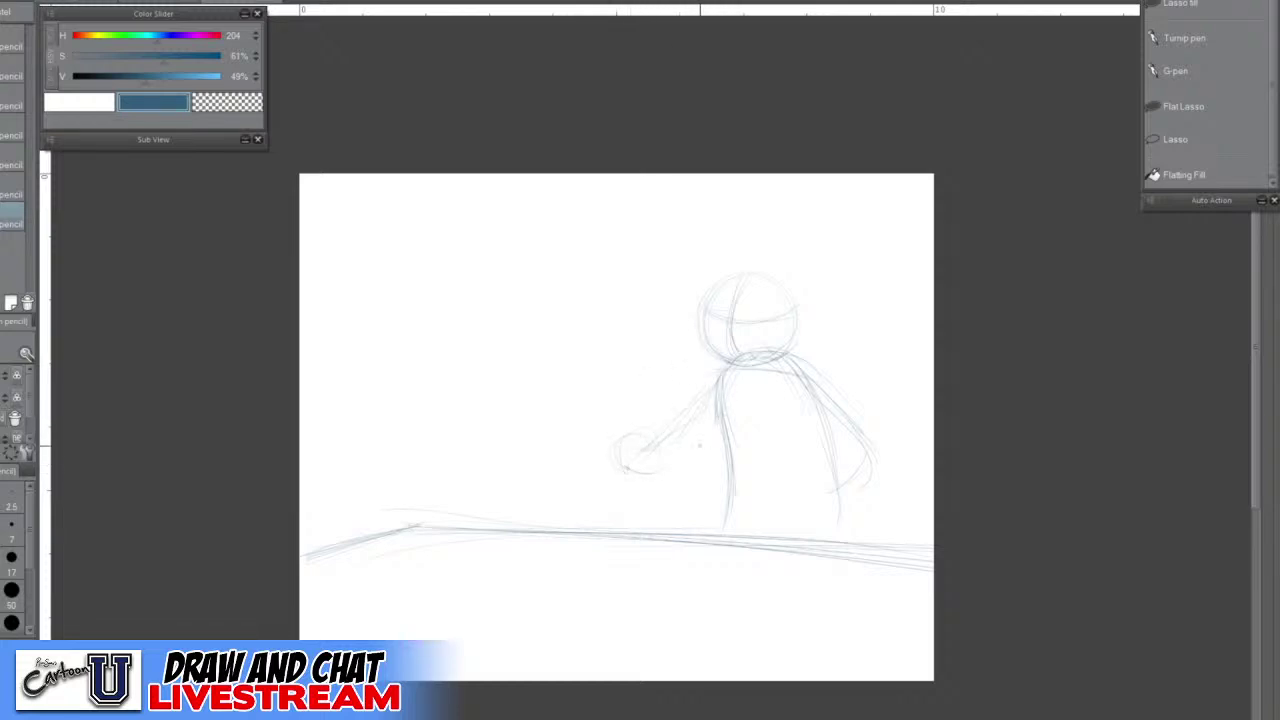
{"action": "mouse_move", "coordinate": [662, 438]}
{"action": "left_mouse_down"}
{"action": "mouse_move", "coordinate": [627, 468]}
{"action": "mouse_move", "coordinate": [660, 445]}
{"action": "mouse_move", "coordinate": [636, 450]}
{"action": "mouse_move", "coordinate": [661, 450]}
{"action": "left_mouse_up"}
Add a lower face guideline and rough out a protruding muzzle with a rounded nose, front lip and curved mouth line
{"action": "left_click_drag", "start_coordinate": [720, 332], "coordinate": [742, 334]}
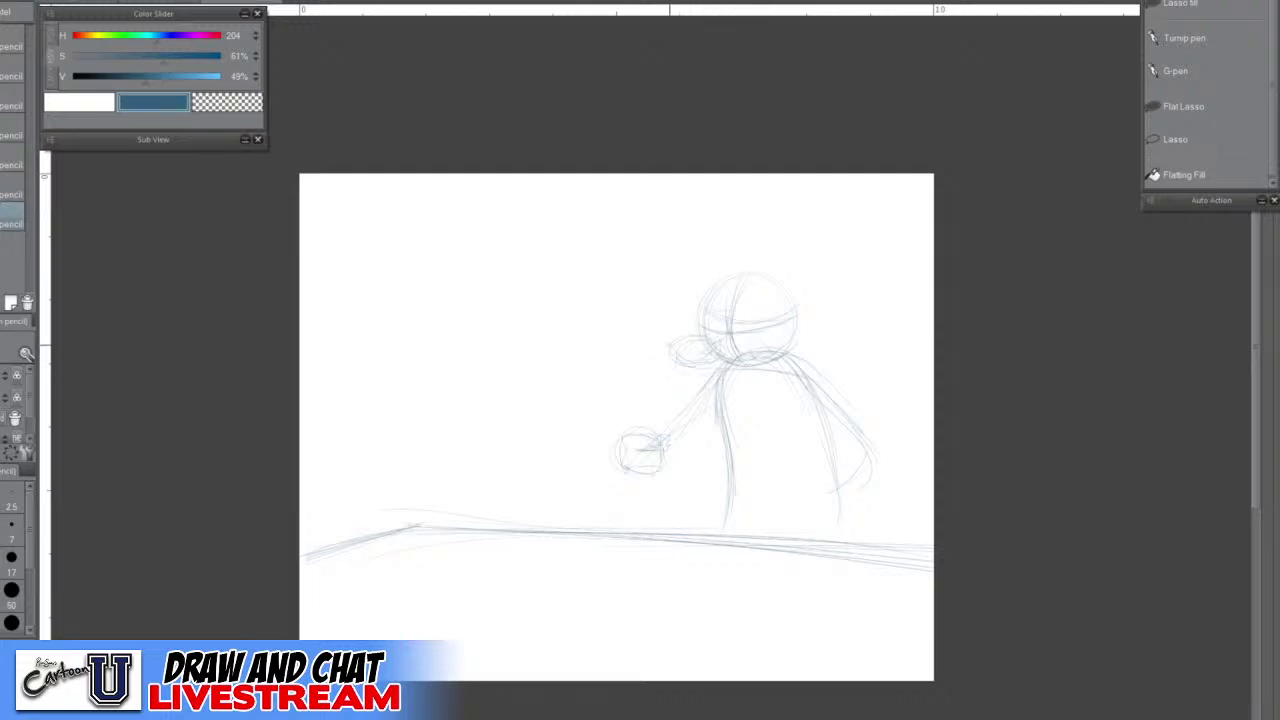
{"action": "mouse_move", "coordinate": [670, 345]}
{"action": "left_mouse_down"}
{"action": "mouse_move", "coordinate": [722, 358]}
{"action": "mouse_move", "coordinate": [712, 346]}
{"action": "mouse_move", "coordinate": [672, 378]}
{"action": "left_mouse_up"}
{"action": "left_click_drag", "start_coordinate": [760, 364], "coordinate": [738, 384]}
{"action": "scroll", "coordinate": [746, 382], "scroll_direction": "up", "scroll_amount": 4}
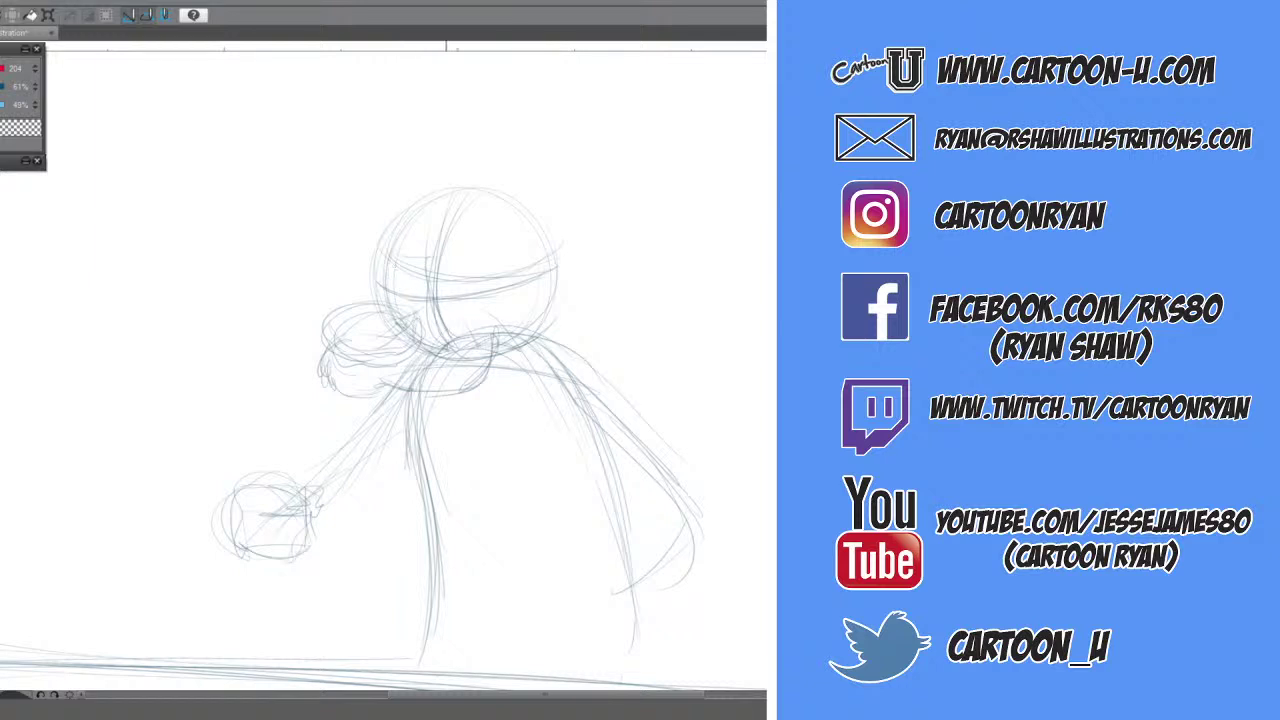
{"action": "left_click_drag", "start_coordinate": [332, 376], "coordinate": [381, 401]}
{"action": "left_click_drag", "start_coordinate": [331, 325], "coordinate": [418, 322]}
{"action": "mouse_move", "coordinate": [324, 348]}
{"action": "left_mouse_down"}
{"action": "mouse_move", "coordinate": [377, 366]}
{"action": "mouse_move", "coordinate": [418, 340]}
{"action": "mouse_move", "coordinate": [338, 322]}
{"action": "mouse_move", "coordinate": [320, 352]}
{"action": "mouse_move", "coordinate": [326, 386]}
{"action": "mouse_move", "coordinate": [354, 398]}
{"action": "left_mouse_up"}
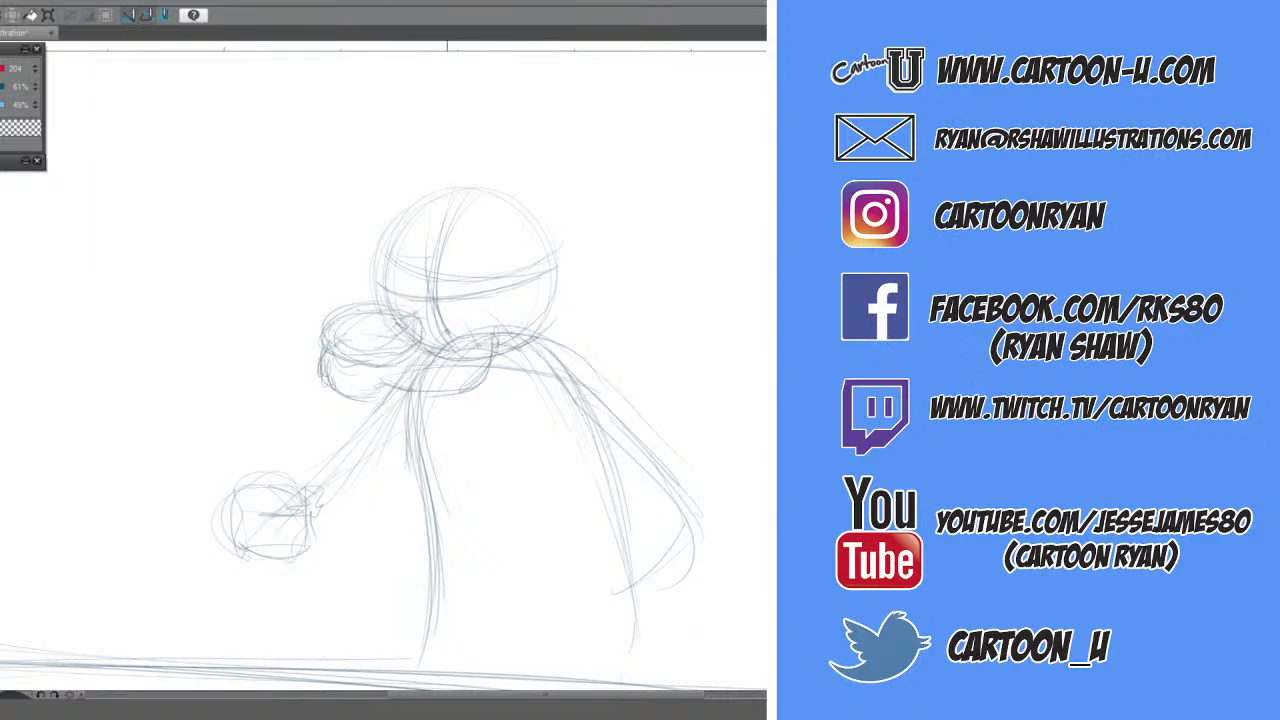
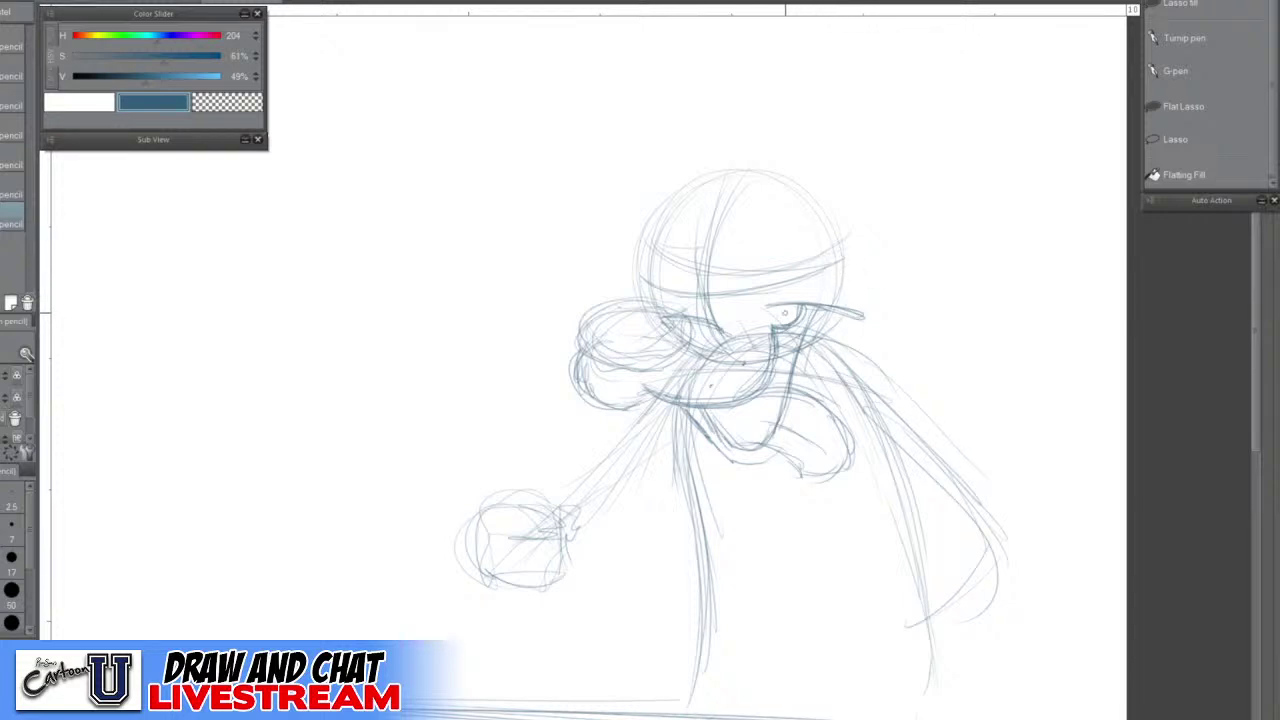
Darken the mouth line and the cheek crease at its corner, cleaning up the crease with the eraser
{"action": "left_click_drag", "start_coordinate": [785, 313], "coordinate": [828, 310]}
{"action": "left_click_drag", "start_coordinate": [769, 355], "coordinate": [657, 397]}
{"action": "left_click_drag", "start_coordinate": [787, 322], "coordinate": [796, 318]}
{"action": "key", "text": "e"}
{"action": "scroll", "coordinate": [792, 330], "scroll_direction": "up", "scroll_amount": 2}
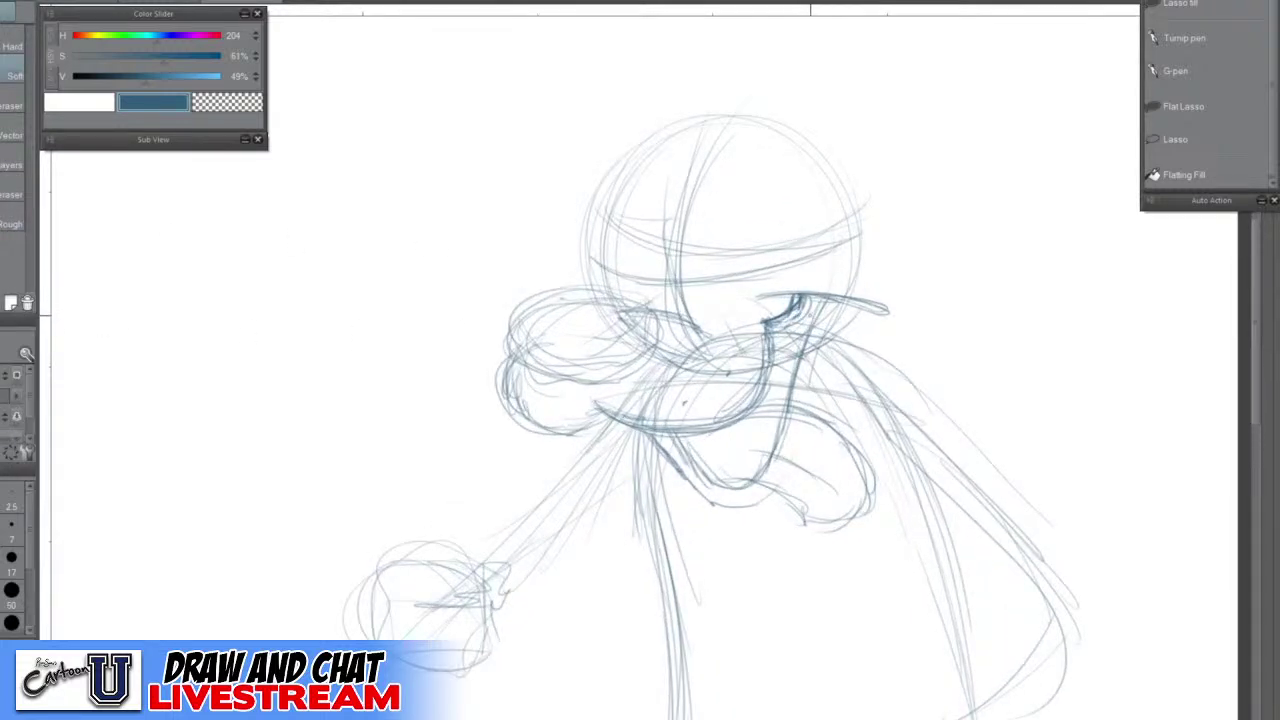
{"action": "left_click_drag", "start_coordinate": [798, 314], "coordinate": [775, 325]}
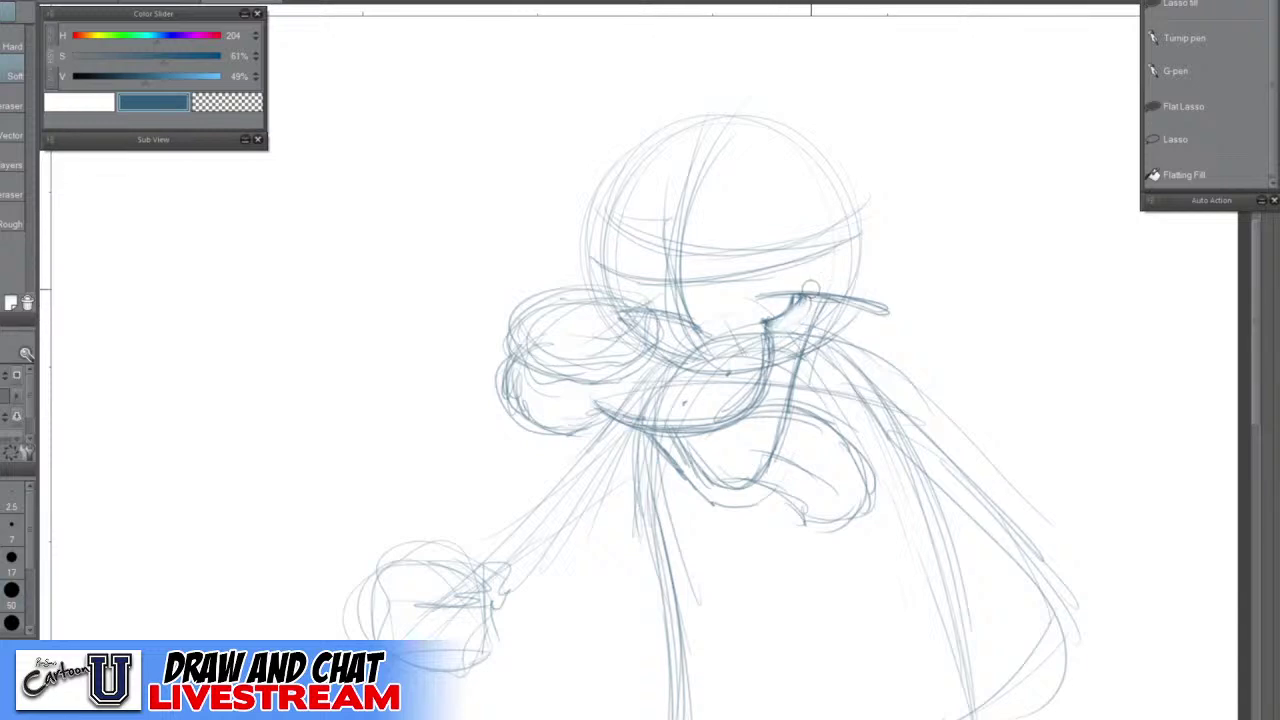
Pencil a large swept-back tuft with pointed tips behind the cheek, curving from the brow guideline down and back toward the jaw
{"action": "key", "text": "p"}
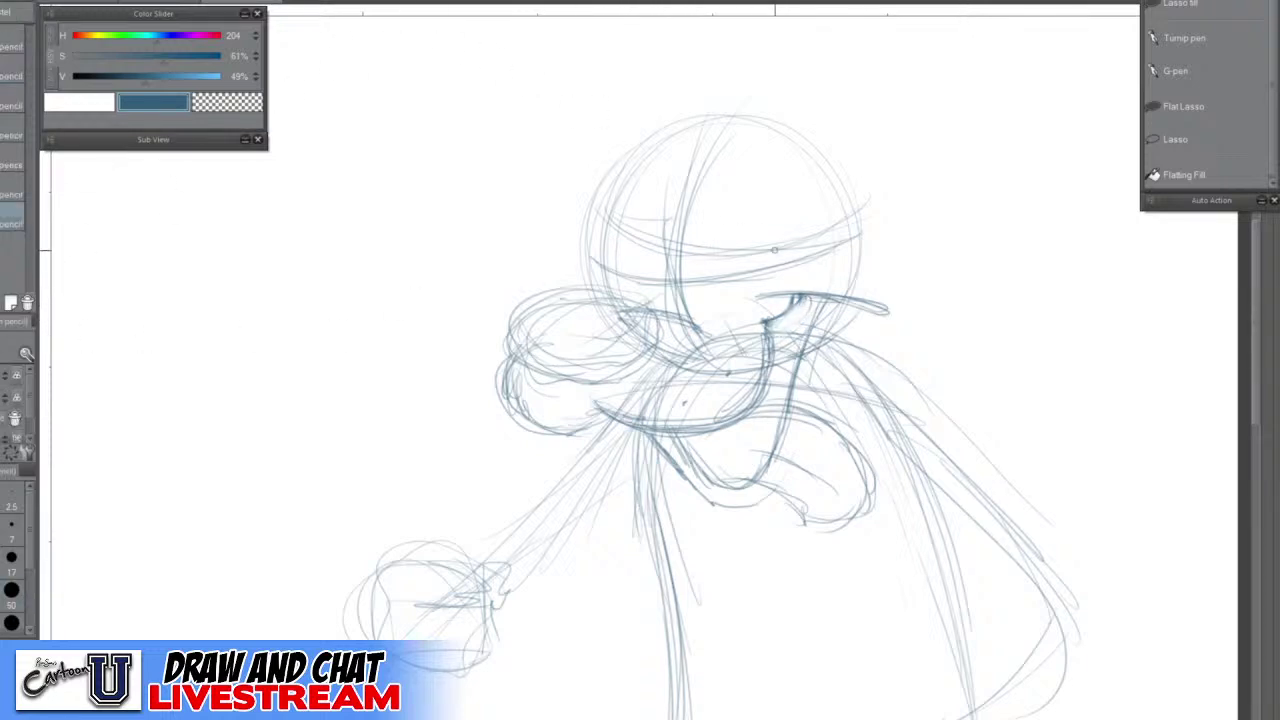
{"action": "left_click_drag", "start_coordinate": [771, 262], "coordinate": [944, 208]}
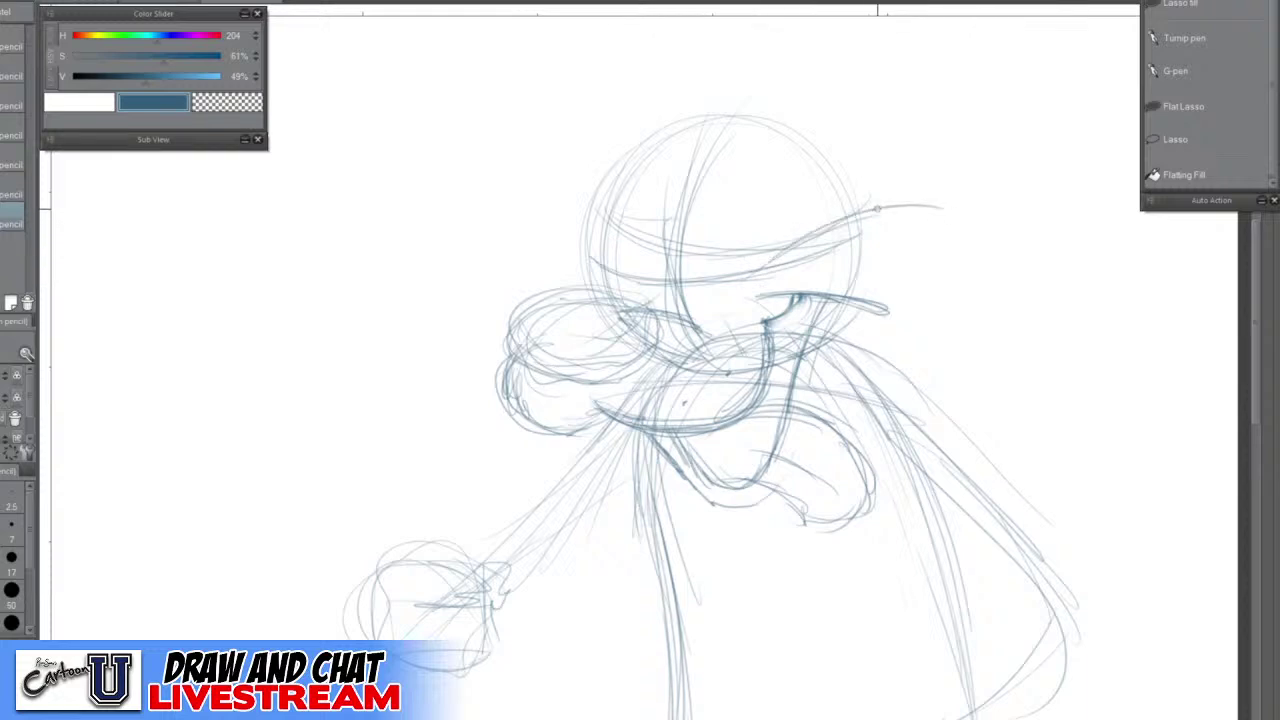
{"action": "mouse_move", "coordinate": [842, 222]}
{"action": "left_mouse_down"}
{"action": "mouse_move", "coordinate": [946, 219]}
{"action": "mouse_move", "coordinate": [982, 262]}
{"action": "mouse_move", "coordinate": [962, 254]}
{"action": "mouse_move", "coordinate": [958, 282]}
{"action": "mouse_move", "coordinate": [975, 305]}
{"action": "left_mouse_up"}
{"action": "mouse_move", "coordinate": [952, 256]}
{"action": "left_mouse_down"}
{"action": "mouse_move", "coordinate": [997, 358]}
{"action": "mouse_move", "coordinate": [993, 440]}
{"action": "left_mouse_up"}
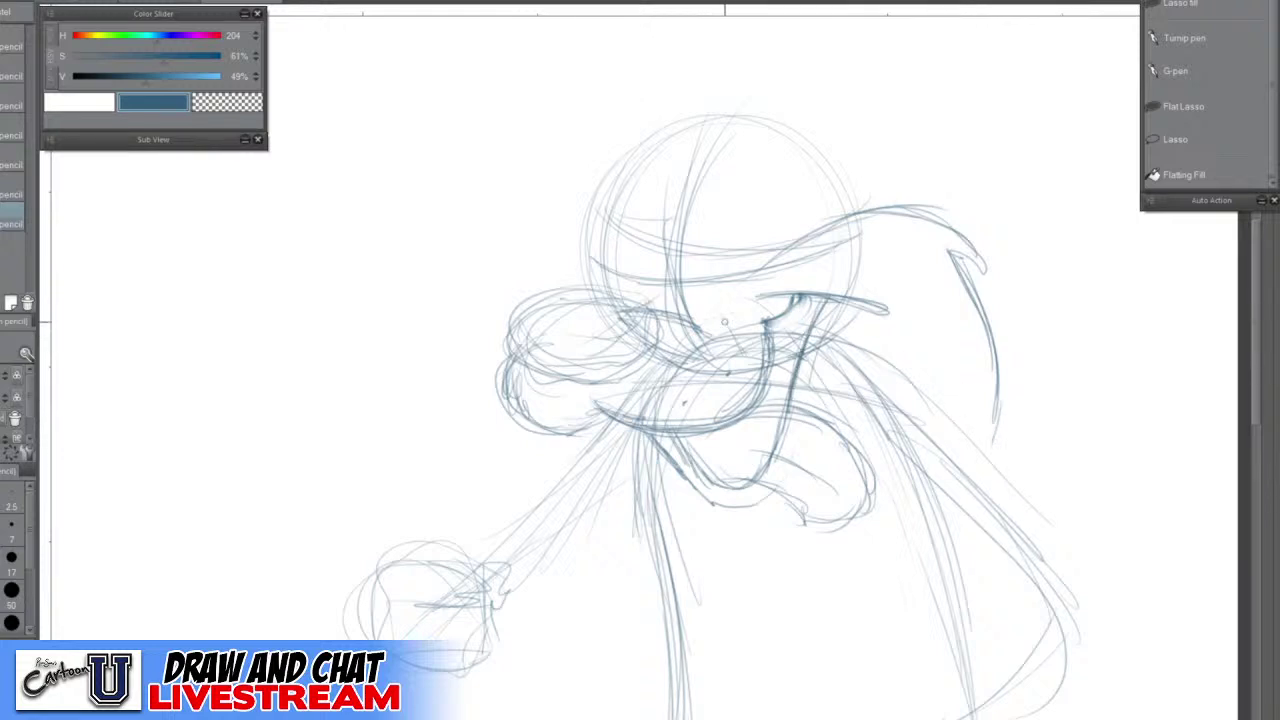
{"action": "left_click_drag", "start_coordinate": [990, 354], "coordinate": [986, 432]}
{"action": "key", "text": "ctrl+z"}
{"action": "left_click_drag", "start_coordinate": [952, 262], "coordinate": [1011, 380]}
{"action": "mouse_move", "coordinate": [992, 336]}
{"action": "left_mouse_down"}
{"action": "mouse_move", "coordinate": [1004, 408]}
{"action": "mouse_move", "coordinate": [933, 390]}
{"action": "left_mouse_up"}
{"action": "mouse_move", "coordinate": [993, 440]}
{"action": "left_mouse_down"}
{"action": "mouse_move", "coordinate": [883, 406]}
{"action": "mouse_move", "coordinate": [825, 421]}
{"action": "mouse_move", "coordinate": [933, 403]}
{"action": "mouse_move", "coordinate": [834, 412]}
{"action": "mouse_move", "coordinate": [834, 382]}
{"action": "mouse_move", "coordinate": [813, 421]}
{"action": "mouse_move", "coordinate": [816, 403]}
{"action": "mouse_move", "coordinate": [852, 459]}
{"action": "left_mouse_up"}
{"action": "left_click_drag", "start_coordinate": [822, 418], "coordinate": [870, 490]}
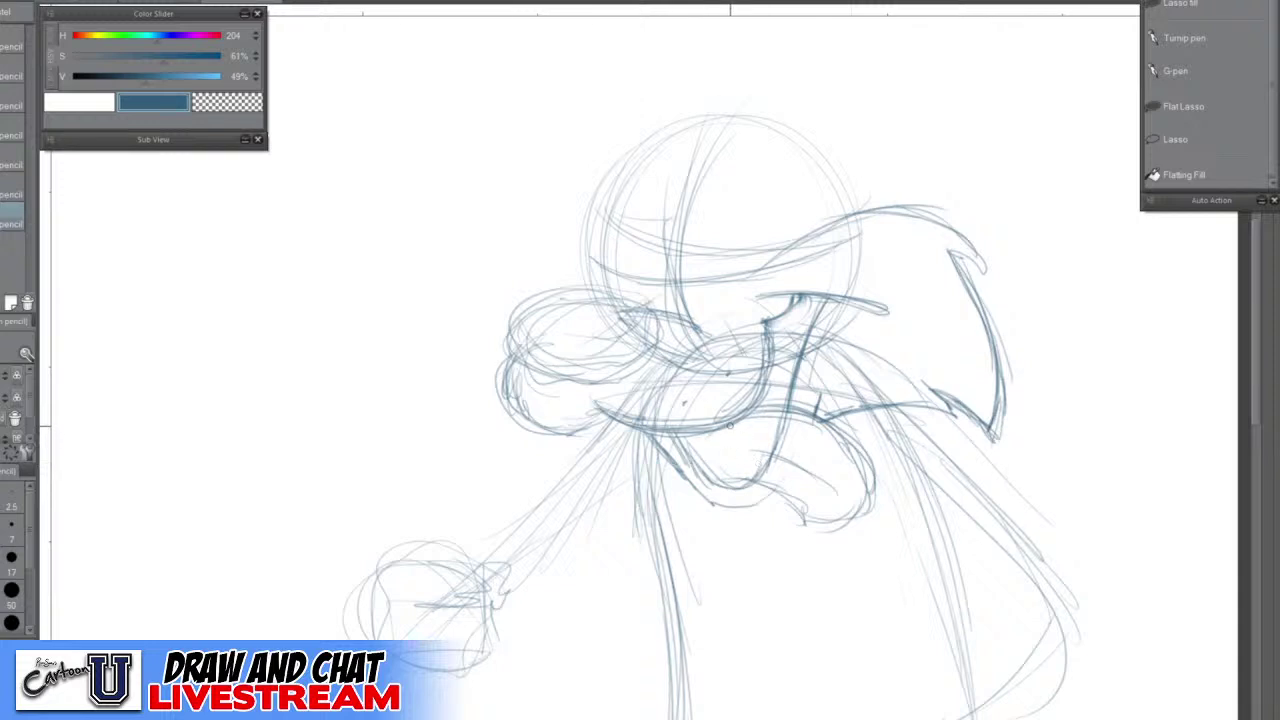
Rework the open jaw and tongue lines, and erase that rough area below the mouth line
{"action": "left_click_drag", "start_coordinate": [684, 440], "coordinate": [718, 480]}
{"action": "mouse_move", "coordinate": [800, 445]}
{"action": "left_mouse_down"}
{"action": "mouse_move", "coordinate": [763, 442]}
{"action": "mouse_move", "coordinate": [764, 475]}
{"action": "mouse_move", "coordinate": [720, 453]}
{"action": "mouse_move", "coordinate": [779, 505]}
{"action": "mouse_move", "coordinate": [840, 509]}
{"action": "mouse_move", "coordinate": [844, 446]}
{"action": "left_mouse_up"}
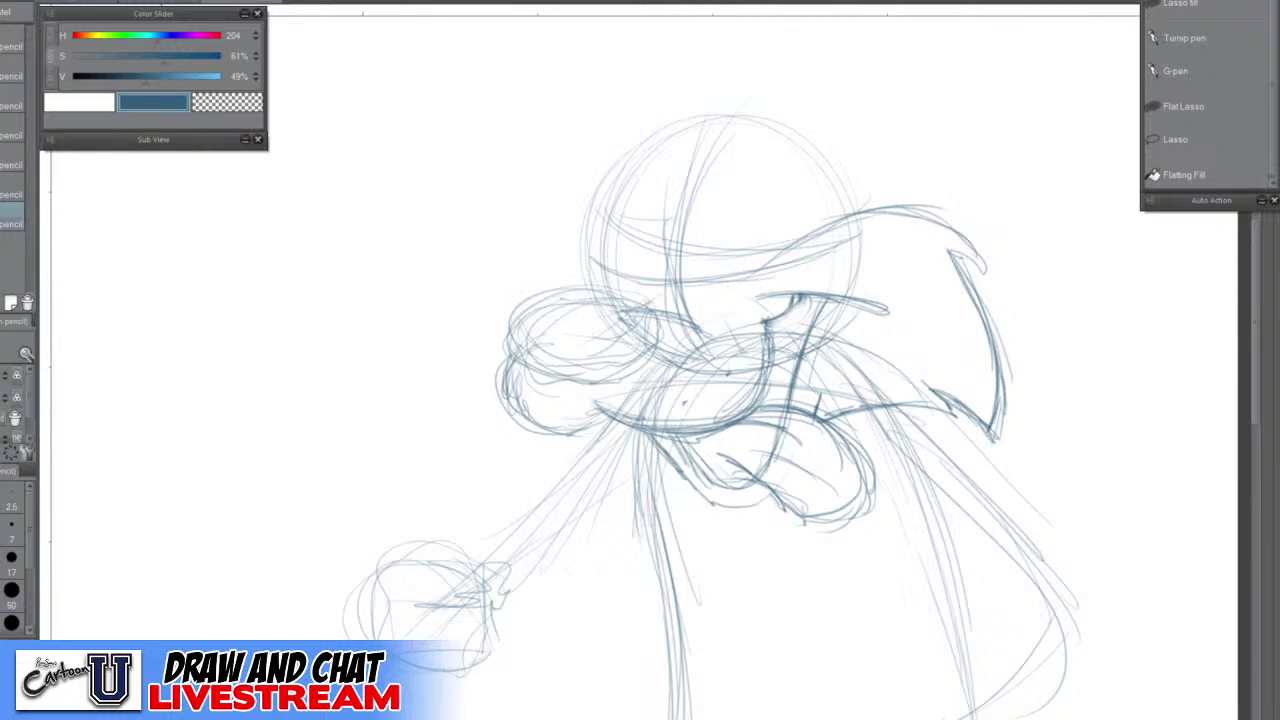
{"action": "key", "text": "e"}
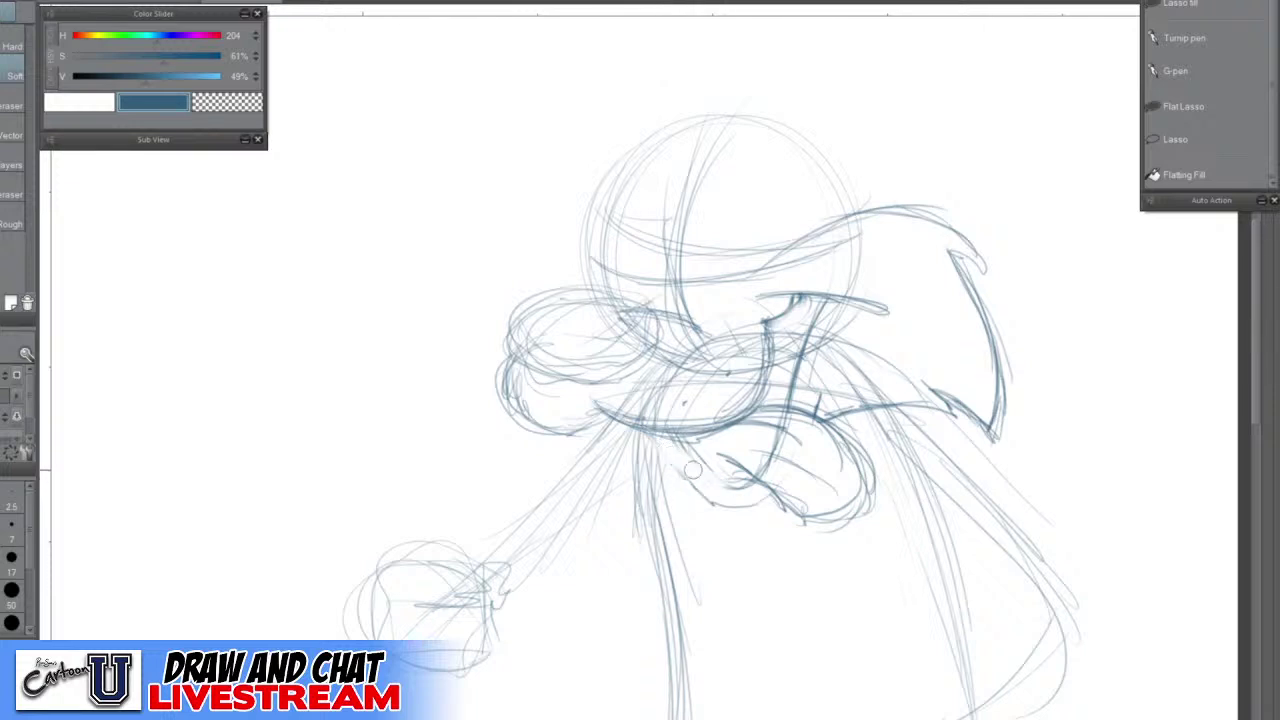
{"action": "mouse_move", "coordinate": [692, 469]}
{"action": "left_mouse_down"}
{"action": "mouse_move", "coordinate": [786, 470]}
{"action": "mouse_move", "coordinate": [762, 480]}
{"action": "mouse_move", "coordinate": [813, 462]}
{"action": "mouse_move", "coordinate": [808, 505]}
{"action": "mouse_move", "coordinate": [827, 429]}
{"action": "mouse_move", "coordinate": [810, 441]}
{"action": "mouse_move", "coordinate": [818, 390]}
{"action": "mouse_move", "coordinate": [777, 464]}
{"action": "mouse_move", "coordinate": [788, 402]}
{"action": "mouse_move", "coordinate": [745, 465]}
{"action": "mouse_move", "coordinate": [761, 405]}
{"action": "mouse_move", "coordinate": [754, 470]}
{"action": "mouse_move", "coordinate": [855, 478]}
{"action": "mouse_move", "coordinate": [842, 431]}
{"action": "mouse_move", "coordinate": [843, 537]}
{"action": "mouse_move", "coordinate": [798, 502]}
{"action": "mouse_move", "coordinate": [806, 446]}
{"action": "mouse_move", "coordinate": [822, 440]}
{"action": "mouse_move", "coordinate": [740, 478]}
{"action": "mouse_move", "coordinate": [720, 437]}
{"action": "mouse_move", "coordinate": [687, 494]}
{"action": "mouse_move", "coordinate": [795, 524]}
{"action": "mouse_move", "coordinate": [729, 494]}
{"action": "left_mouse_up"}
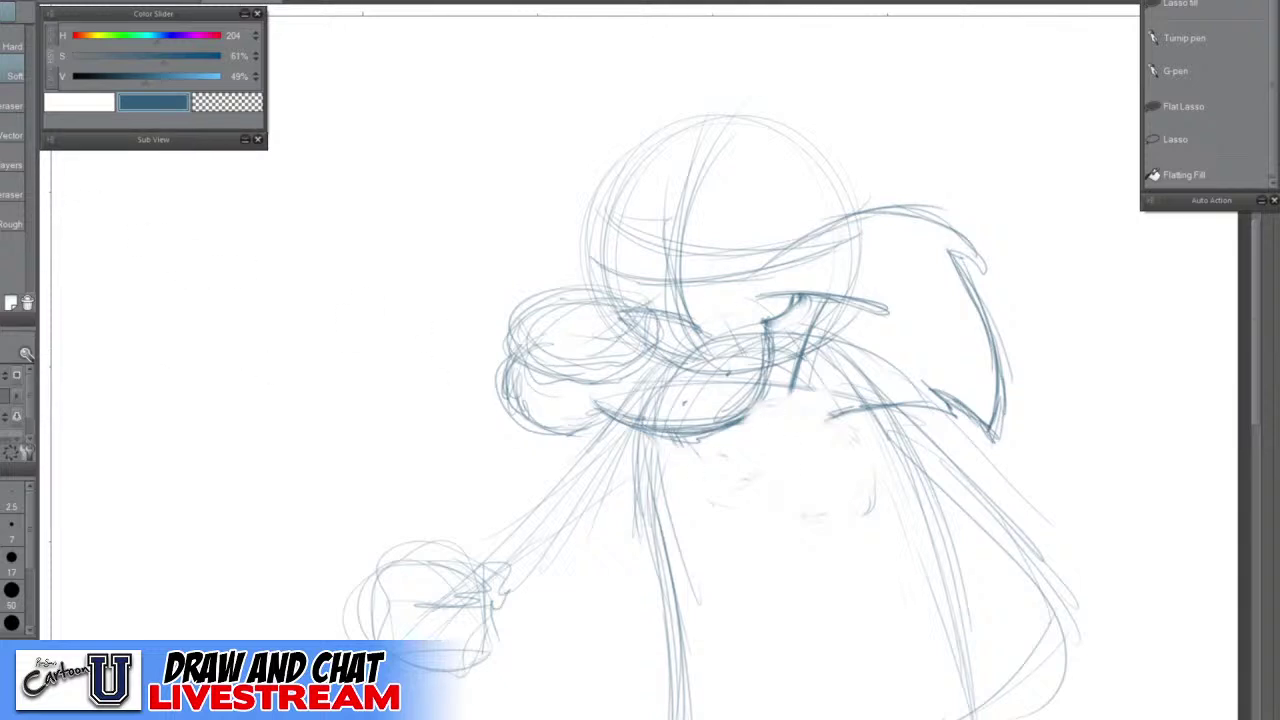
Redraw the open lower jaw as a narrow rounded curve running from the cheek crease to the underside of the muzzle
{"action": "key", "text": "p"}
{"action": "left_click_drag", "start_coordinate": [798, 355], "coordinate": [776, 431]}
{"action": "left_click_drag", "start_coordinate": [797, 383], "coordinate": [757, 464]}
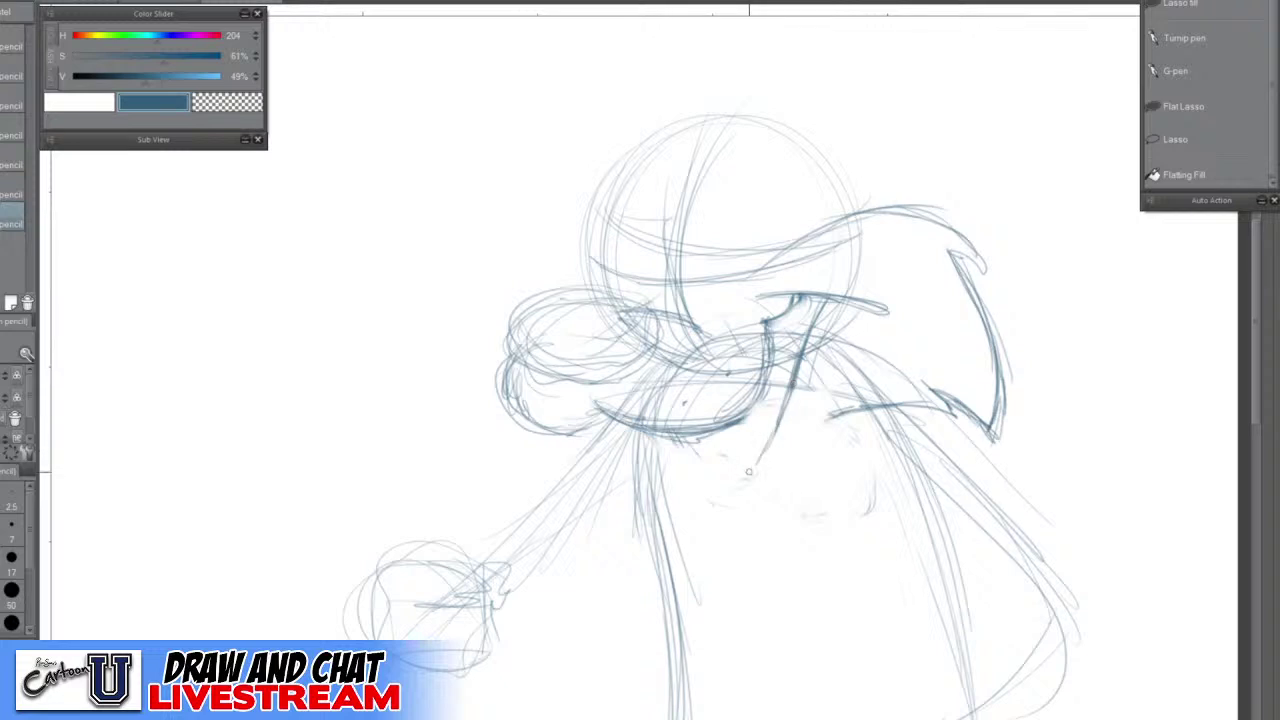
{"action": "left_click_drag", "start_coordinate": [679, 434], "coordinate": [748, 467]}
{"action": "key", "text": "ctrl+z"}
{"action": "mouse_move", "coordinate": [683, 436]}
{"action": "left_mouse_down"}
{"action": "mouse_move", "coordinate": [715, 473]}
{"action": "mouse_move", "coordinate": [770, 433]}
{"action": "mouse_move", "coordinate": [718, 473]}
{"action": "left_mouse_up"}
{"action": "mouse_move", "coordinate": [689, 444]}
{"action": "left_mouse_down"}
{"action": "mouse_move", "coordinate": [721, 476]}
{"action": "mouse_move", "coordinate": [772, 442]}
{"action": "mouse_move", "coordinate": [659, 448]}
{"action": "mouse_move", "coordinate": [690, 480]}
{"action": "left_mouse_up"}
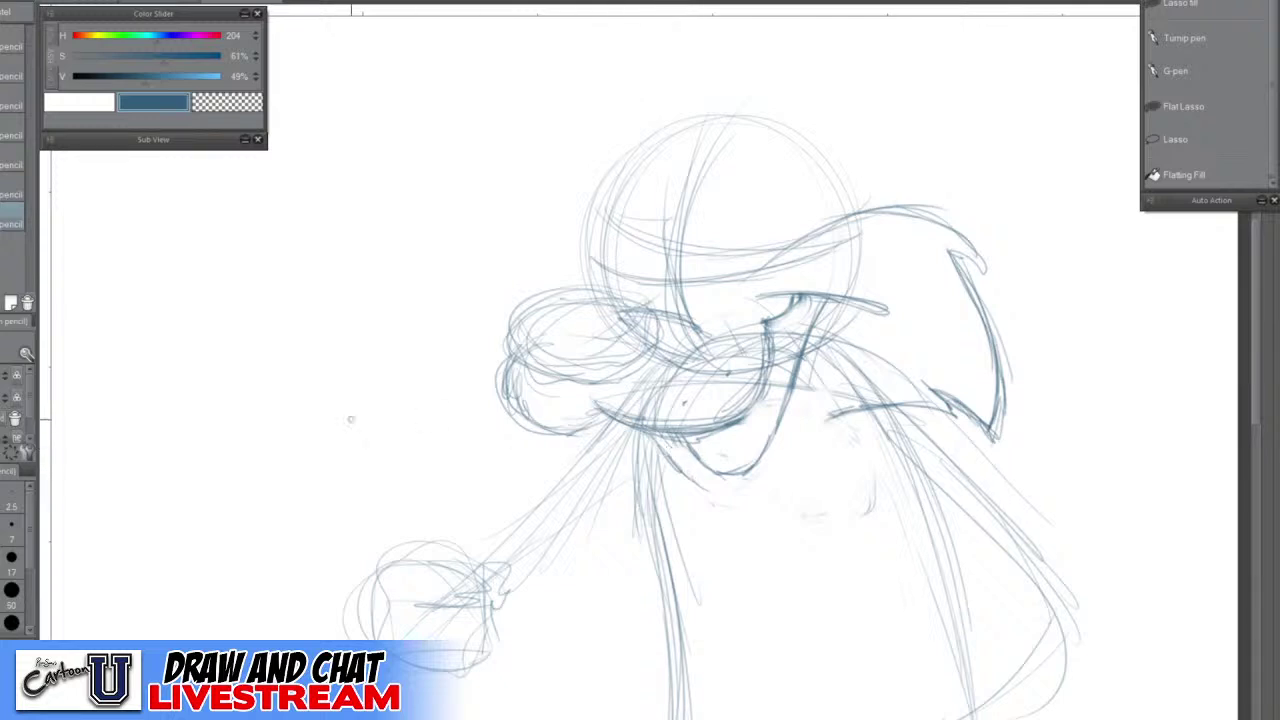
Erase the stray lines beside the jaw and add a second outer contour along its underside
{"action": "key", "text": "e"}
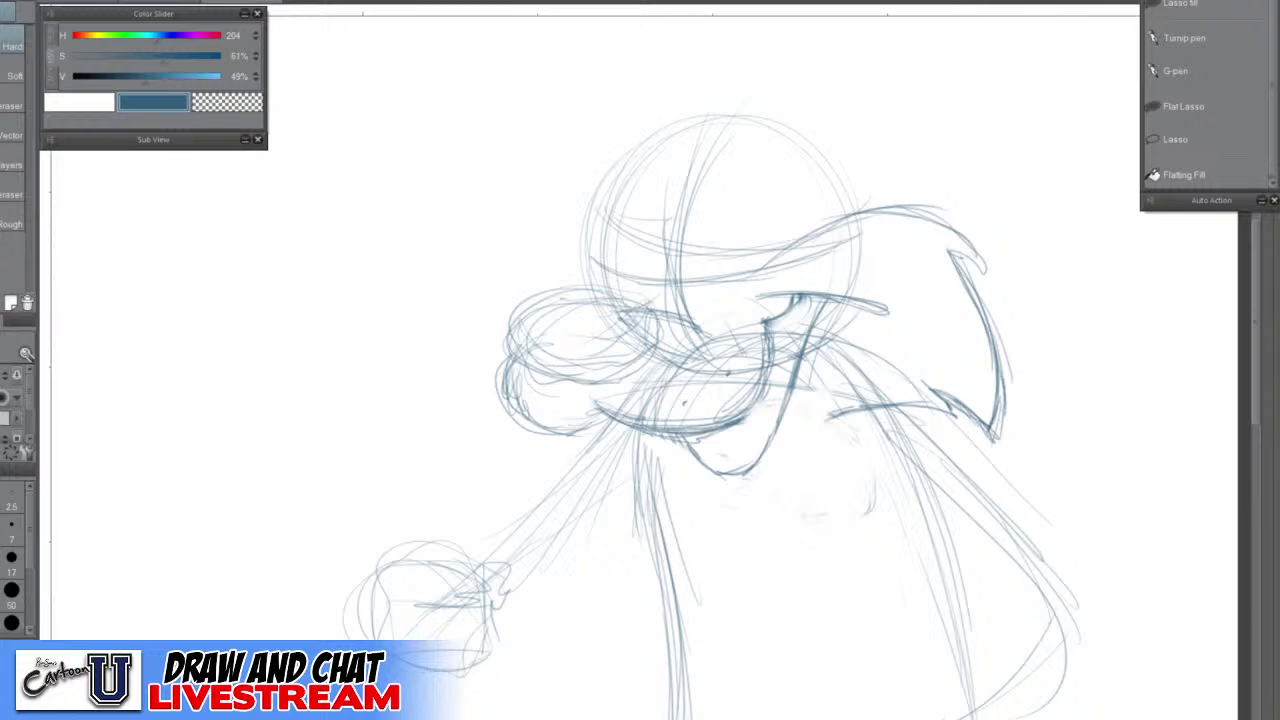
{"action": "key", "text": "p"}
{"action": "left_click_drag", "start_coordinate": [660, 440], "coordinate": [710, 478]}
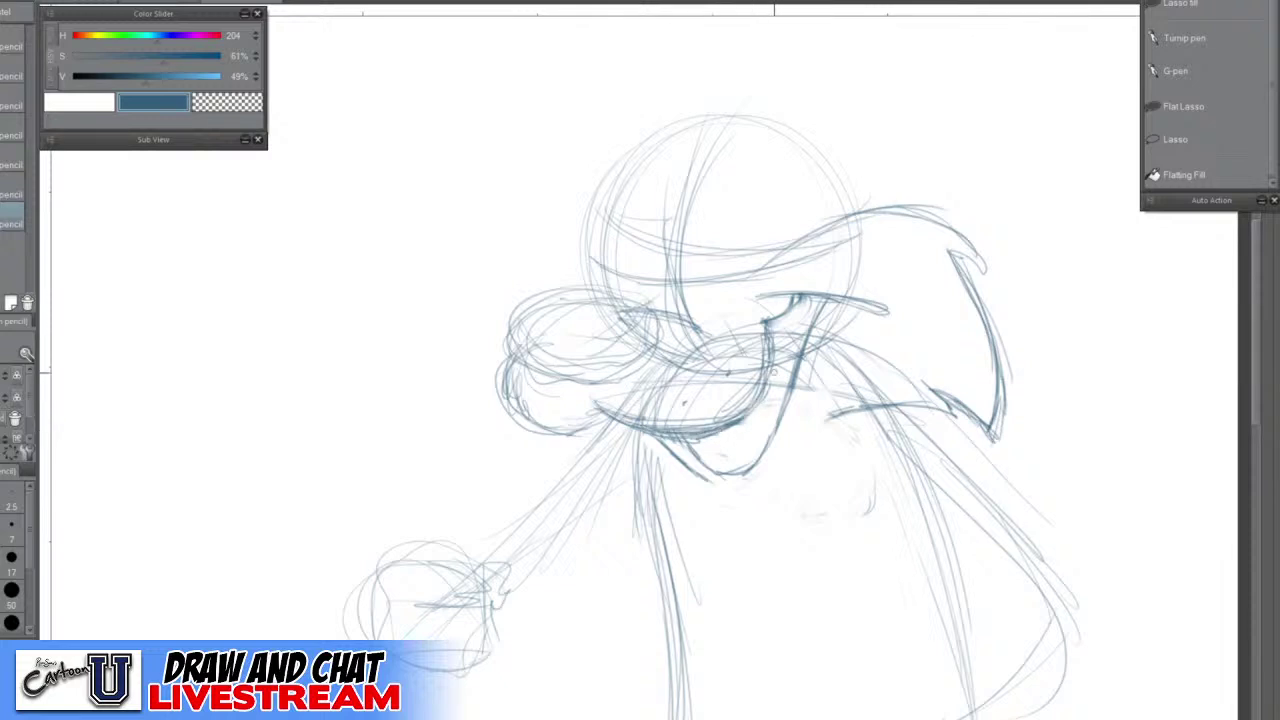
{"action": "mouse_move", "coordinate": [718, 490]}
{"action": "left_mouse_down"}
{"action": "mouse_move", "coordinate": [750, 490]}
{"action": "mouse_move", "coordinate": [784, 454]}
{"action": "mouse_move", "coordinate": [750, 484]}
{"action": "left_mouse_up"}
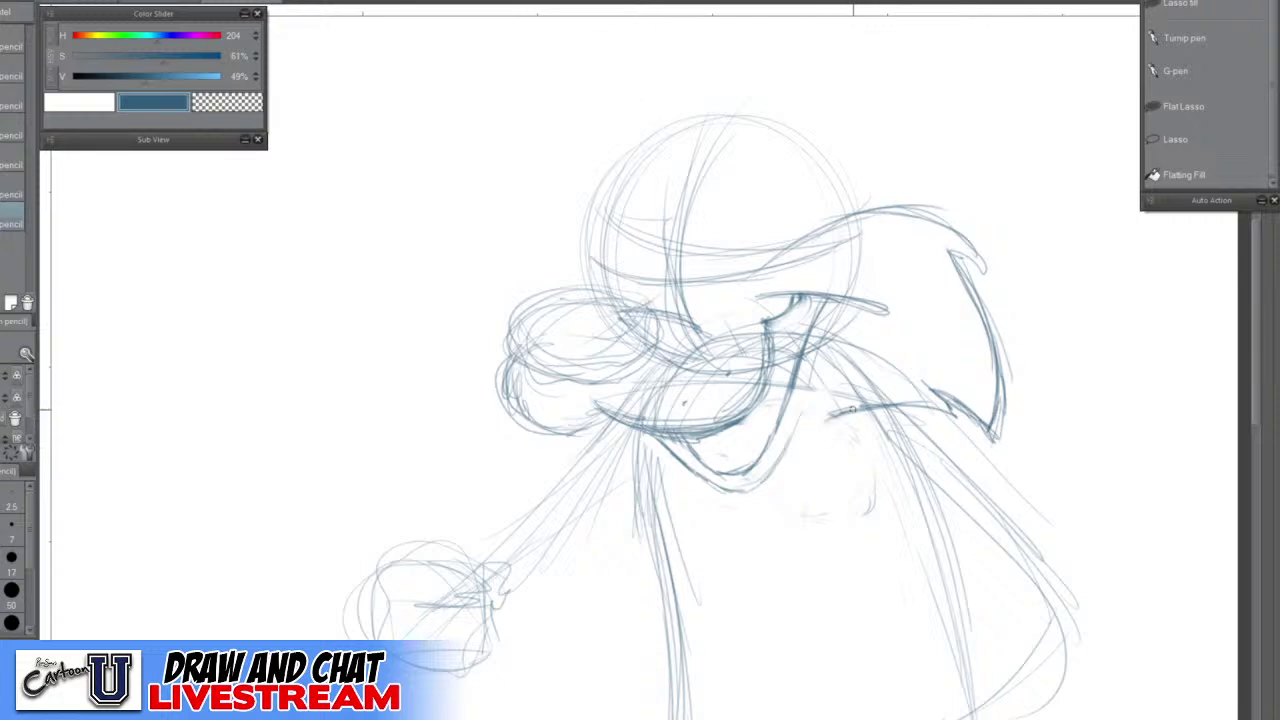
Sketch a rounded tongue hanging out of the mouth over the jaw toward the back of the head
{"action": "left_click_drag", "start_coordinate": [851, 410], "coordinate": [814, 426]}
{"action": "left_click_drag", "start_coordinate": [793, 461], "coordinate": [811, 487]}
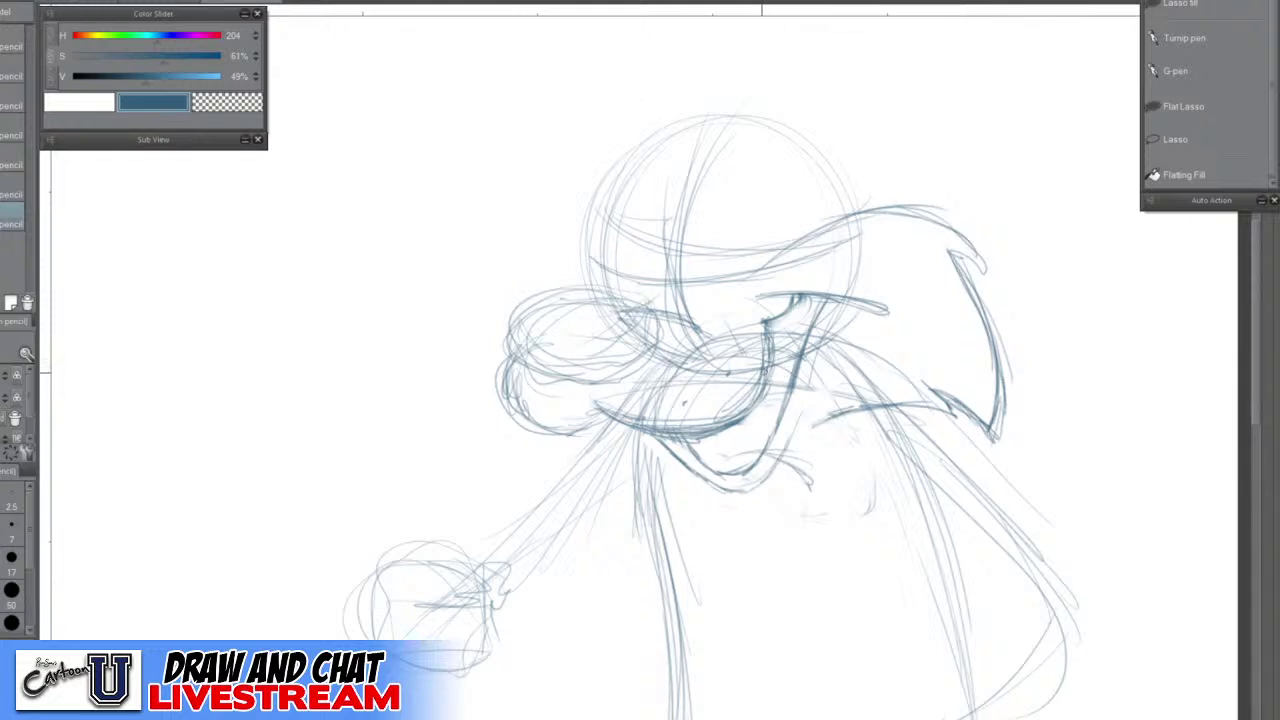
{"action": "mouse_move", "coordinate": [822, 384]}
{"action": "left_mouse_down"}
{"action": "mouse_move", "coordinate": [887, 469]}
{"action": "mouse_move", "coordinate": [871, 481]}
{"action": "mouse_move", "coordinate": [877, 460]}
{"action": "mouse_move", "coordinate": [880, 492]}
{"action": "left_mouse_up"}
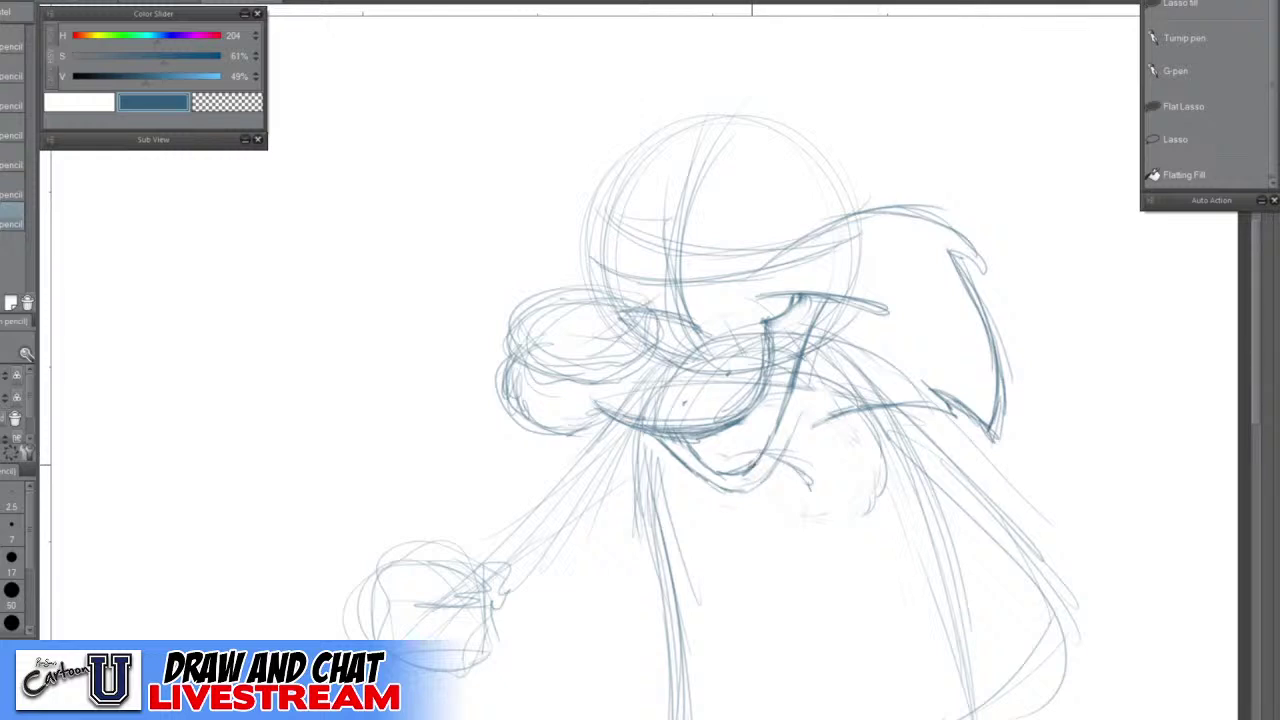
{"action": "mouse_move", "coordinate": [724, 455]}
{"action": "left_mouse_down"}
{"action": "mouse_move", "coordinate": [807, 478]}
{"action": "mouse_move", "coordinate": [797, 484]}
{"action": "mouse_move", "coordinate": [845, 515]}
{"action": "mouse_move", "coordinate": [880, 488]}
{"action": "mouse_move", "coordinate": [877, 432]}
{"action": "left_mouse_up"}
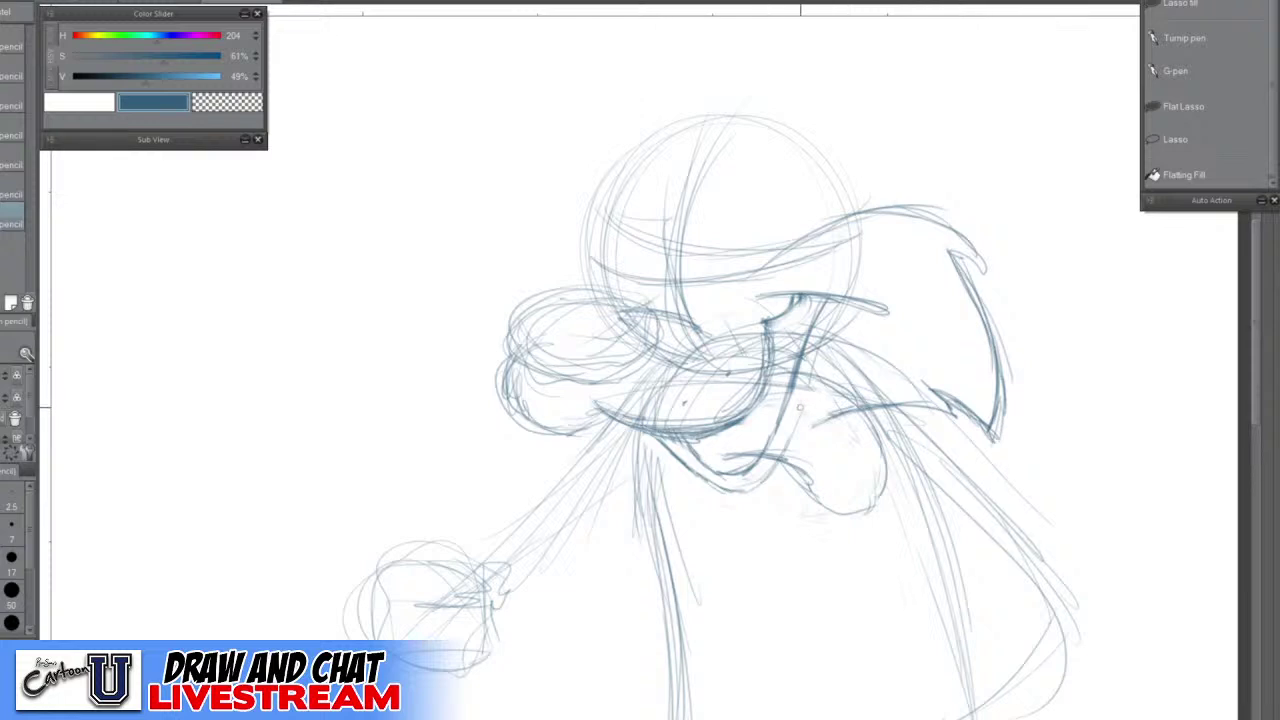
{"action": "mouse_move", "coordinate": [758, 396]}
{"action": "left_mouse_down"}
{"action": "mouse_move", "coordinate": [817, 411]}
{"action": "mouse_move", "coordinate": [802, 410]}
{"action": "mouse_move", "coordinate": [831, 432]}
{"action": "left_mouse_up"}
{"action": "left_click_drag", "start_coordinate": [866, 418], "coordinate": [887, 478]}
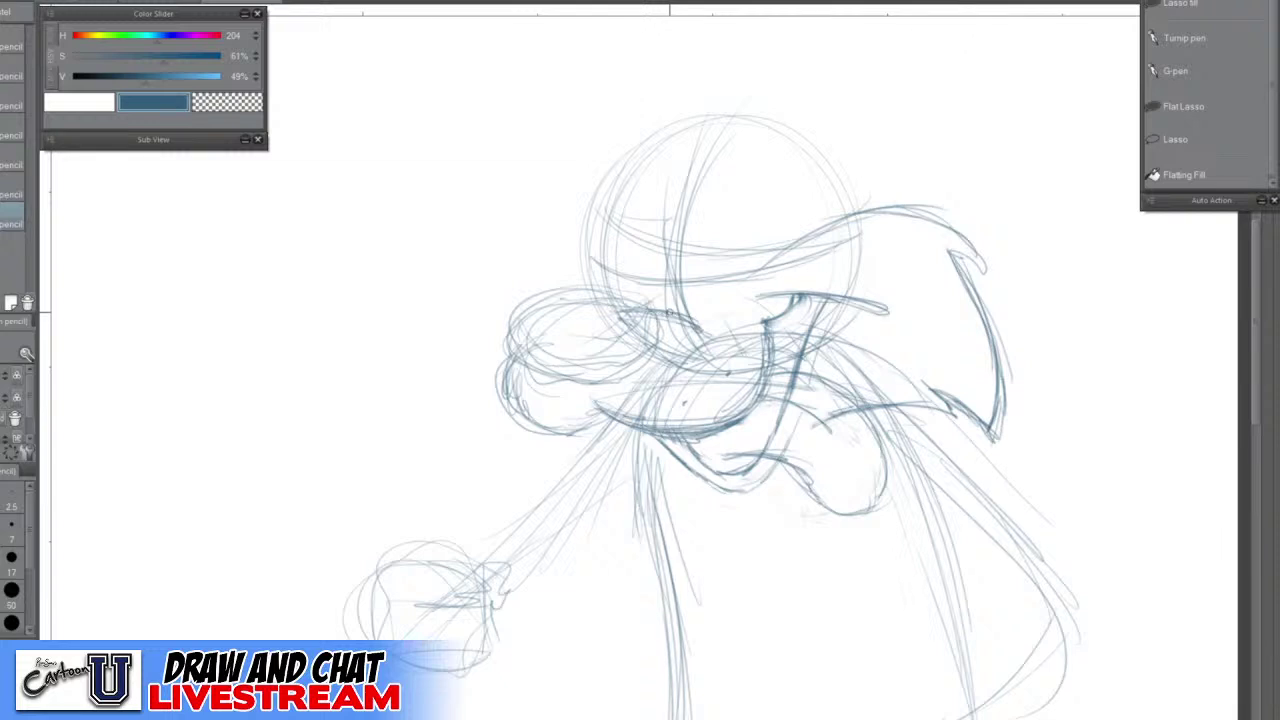
Darken the nose outline and sketch slanted angry brows with a tall, pointed near eye above the muzzle
{"action": "mouse_move", "coordinate": [680, 309]}
{"action": "left_mouse_down"}
{"action": "mouse_move", "coordinate": [600, 302]}
{"action": "mouse_move", "coordinate": [507, 352]}
{"action": "mouse_move", "coordinate": [630, 373]}
{"action": "mouse_move", "coordinate": [598, 293]}
{"action": "mouse_move", "coordinate": [550, 377]}
{"action": "mouse_move", "coordinate": [593, 382]}
{"action": "left_mouse_up"}
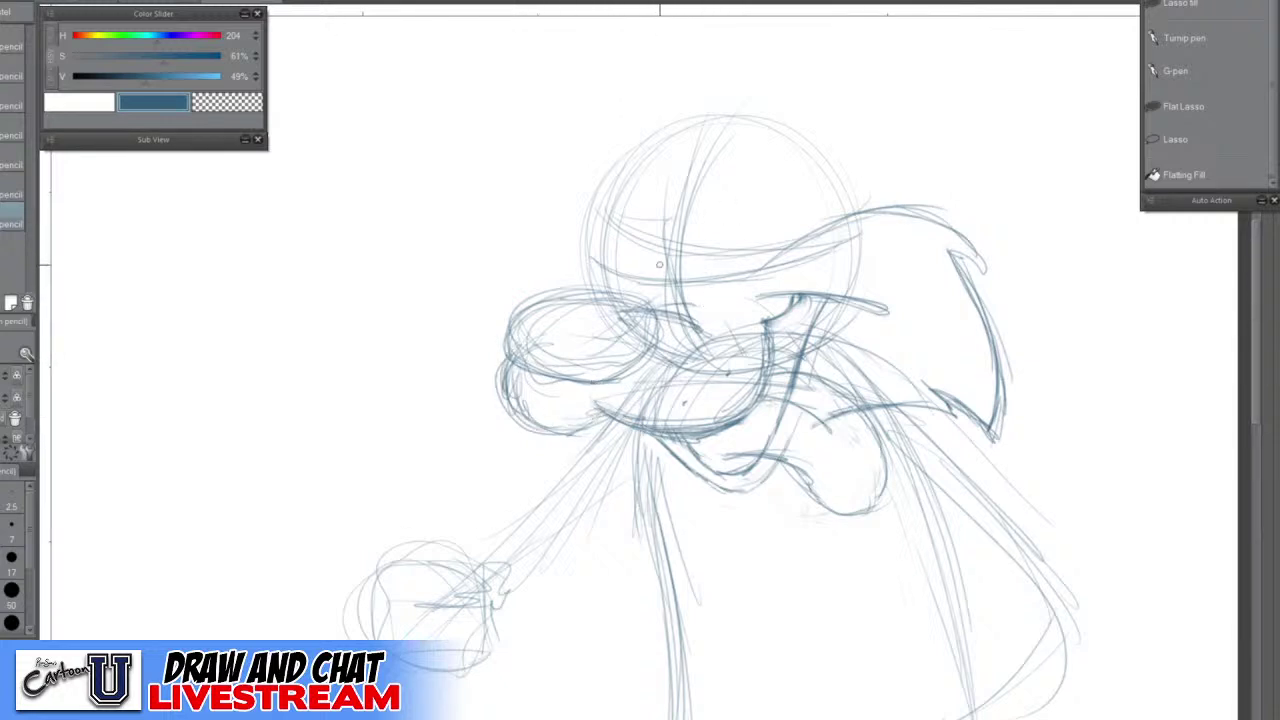
{"action": "mouse_move", "coordinate": [659, 264]}
{"action": "left_mouse_down"}
{"action": "mouse_move", "coordinate": [664, 284]}
{"action": "mouse_move", "coordinate": [677, 278]}
{"action": "left_mouse_up"}
{"action": "mouse_move", "coordinate": [698, 254]}
{"action": "left_mouse_down"}
{"action": "mouse_move", "coordinate": [717, 185]}
{"action": "mouse_move", "coordinate": [731, 156]}
{"action": "mouse_move", "coordinate": [754, 169]}
{"action": "mouse_move", "coordinate": [745, 156]}
{"action": "mouse_move", "coordinate": [665, 286]}
{"action": "left_mouse_up"}
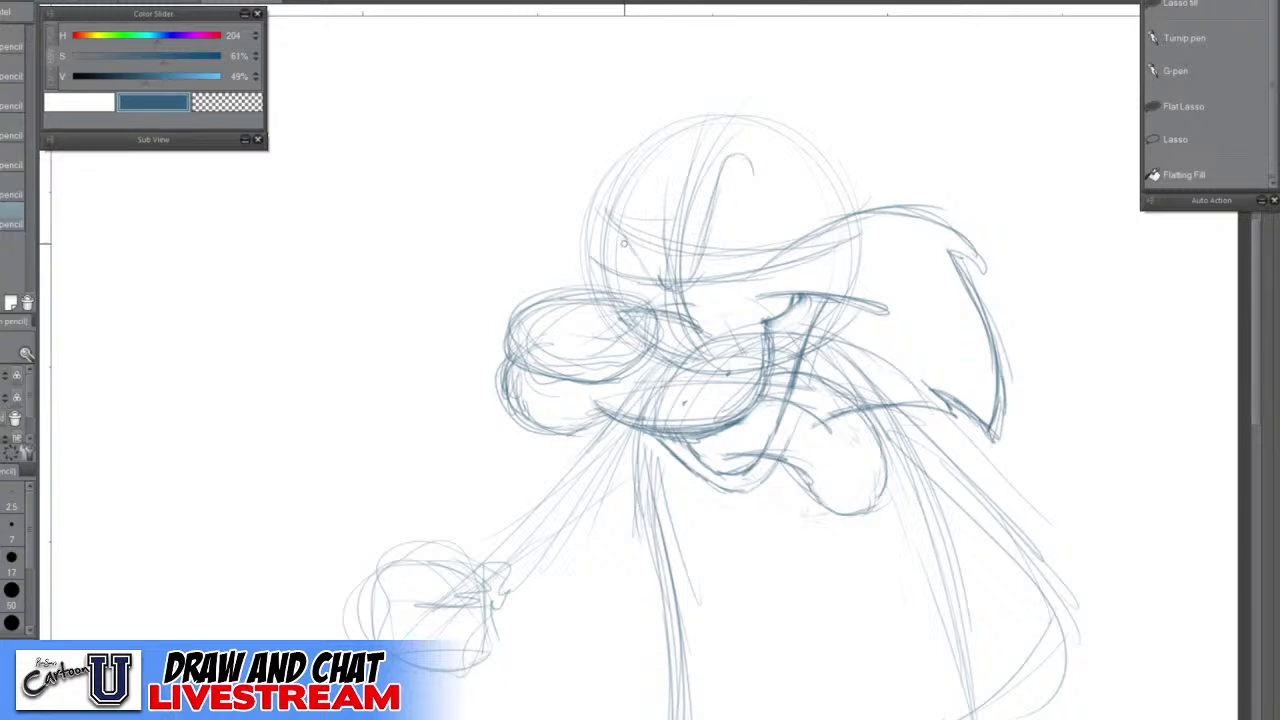
{"action": "mouse_move", "coordinate": [652, 282]}
{"action": "left_mouse_down"}
{"action": "mouse_move", "coordinate": [606, 226]}
{"action": "mouse_move", "coordinate": [657, 288]}
{"action": "left_mouse_up"}
{"action": "mouse_move", "coordinate": [734, 163]}
{"action": "left_mouse_down"}
{"action": "mouse_move", "coordinate": [754, 210]}
{"action": "mouse_move", "coordinate": [730, 291]}
{"action": "mouse_move", "coordinate": [766, 278]}
{"action": "mouse_move", "coordinate": [694, 322]}
{"action": "left_mouse_up"}
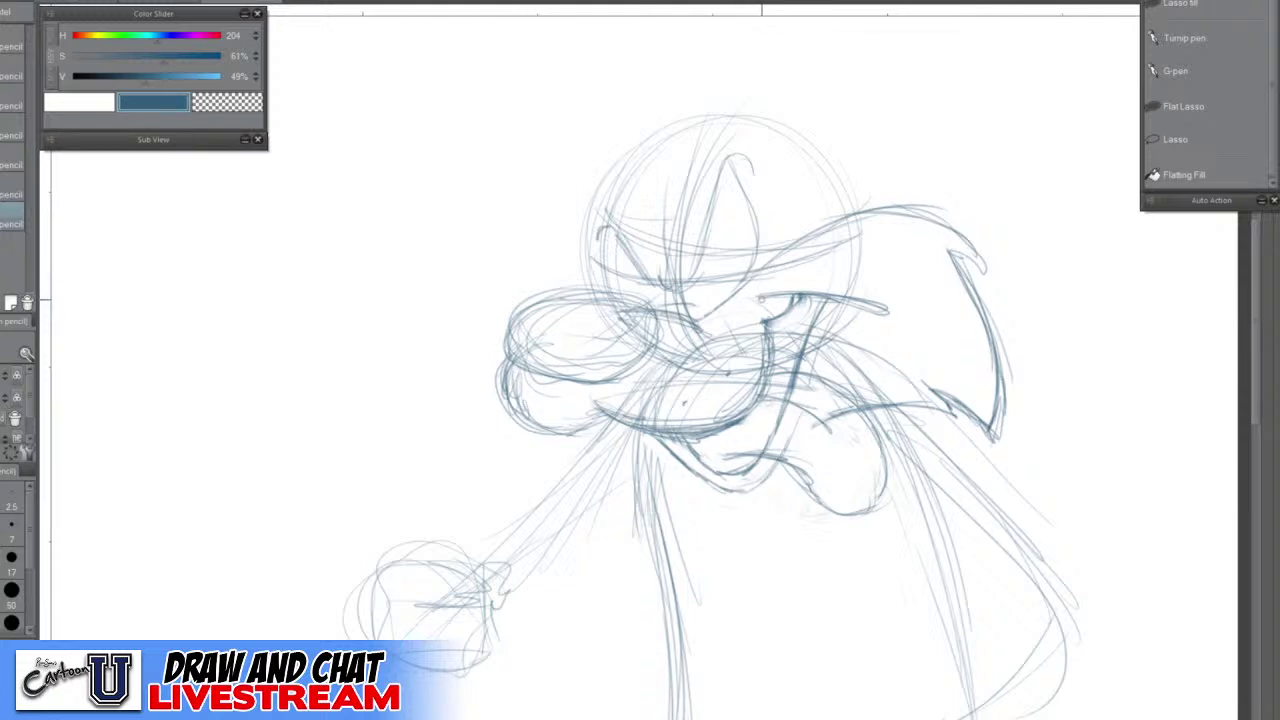
{"action": "mouse_move", "coordinate": [706, 326]}
{"action": "left_mouse_down"}
{"action": "mouse_move", "coordinate": [760, 268]}
{"action": "mouse_move", "coordinate": [752, 258]}
{"action": "mouse_move", "coordinate": [740, 292]}
{"action": "mouse_move", "coordinate": [689, 318]}
{"action": "left_mouse_up"}
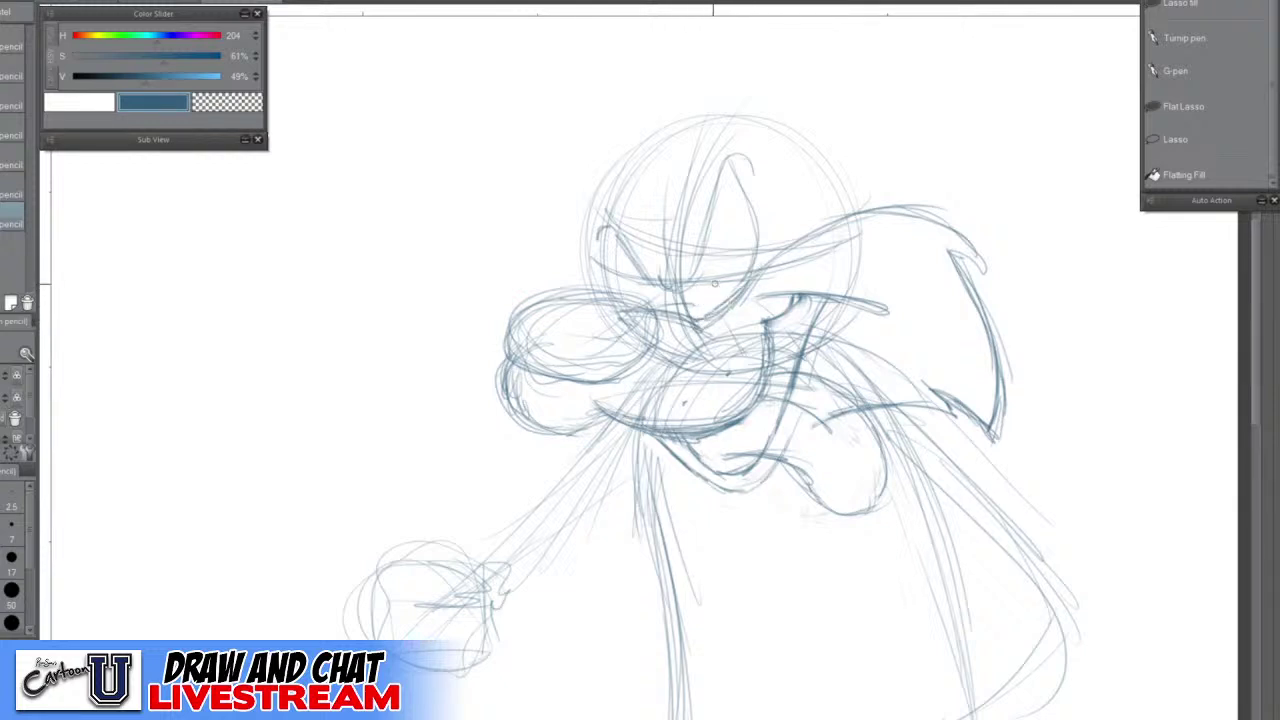
Draw small pupils in both eyes and darken the lines where the brows meet above the muzzle
{"action": "mouse_move", "coordinate": [700, 284]}
{"action": "left_mouse_down"}
{"action": "mouse_move", "coordinate": [701, 306]}
{"action": "mouse_move", "coordinate": [686, 312]}
{"action": "mouse_move", "coordinate": [680, 298]}
{"action": "mouse_move", "coordinate": [697, 293]}
{"action": "left_mouse_up"}
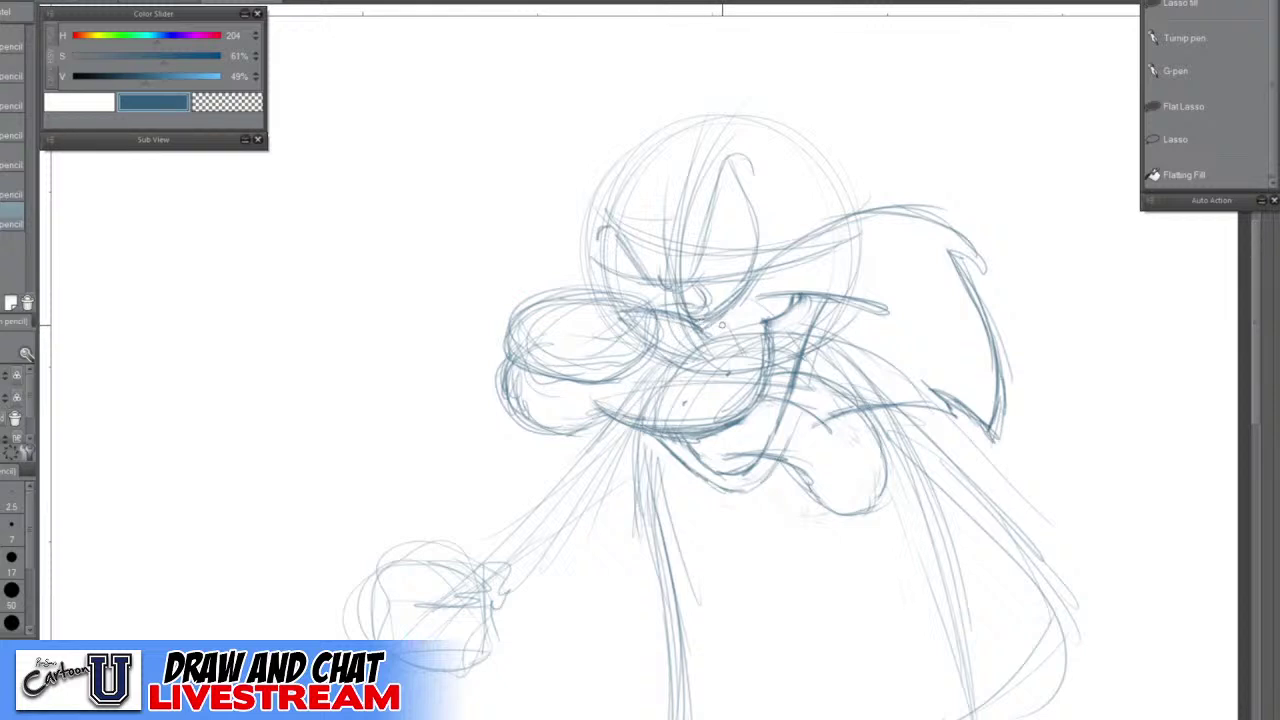
{"action": "mouse_move", "coordinate": [694, 331]}
{"action": "left_mouse_down"}
{"action": "mouse_move", "coordinate": [678, 318]}
{"action": "mouse_move", "coordinate": [692, 323]}
{"action": "left_mouse_up"}
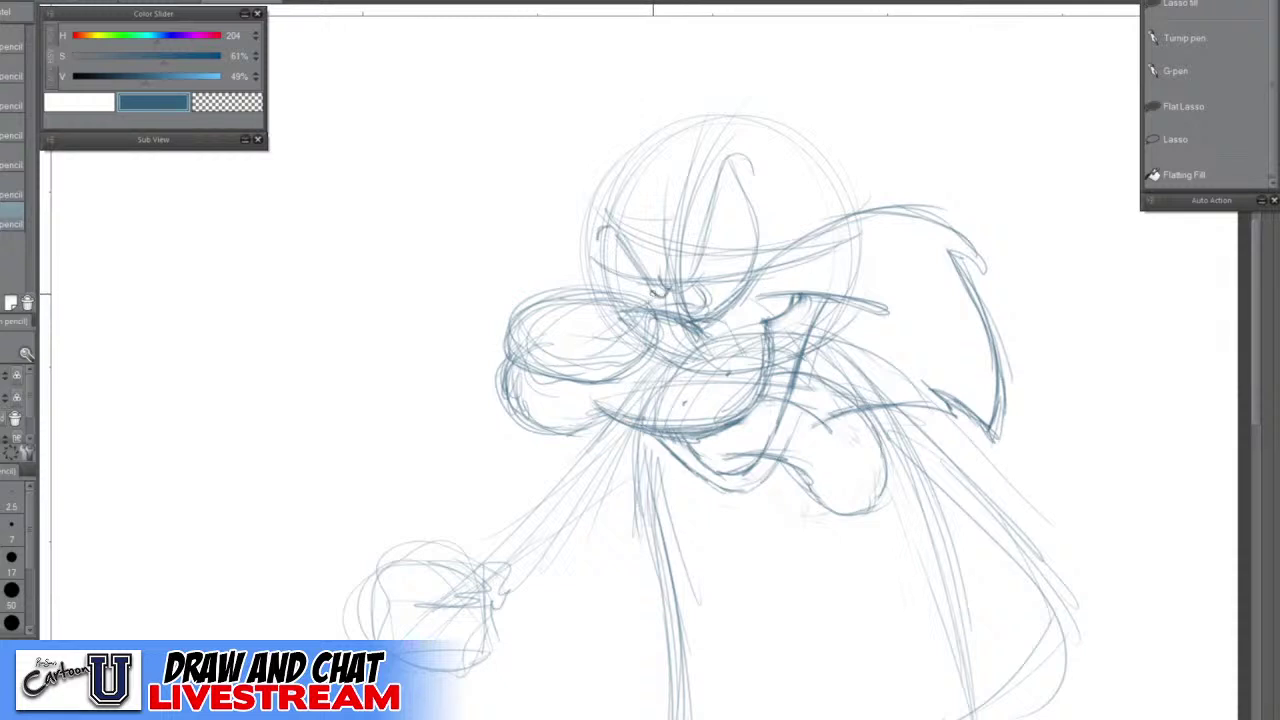
{"action": "mouse_move", "coordinate": [681, 288]}
{"action": "left_mouse_down"}
{"action": "mouse_move", "coordinate": [698, 254]}
{"action": "mouse_move", "coordinate": [684, 298]}
{"action": "mouse_move", "coordinate": [660, 269]}
{"action": "mouse_move", "coordinate": [661, 286]}
{"action": "left_mouse_up"}
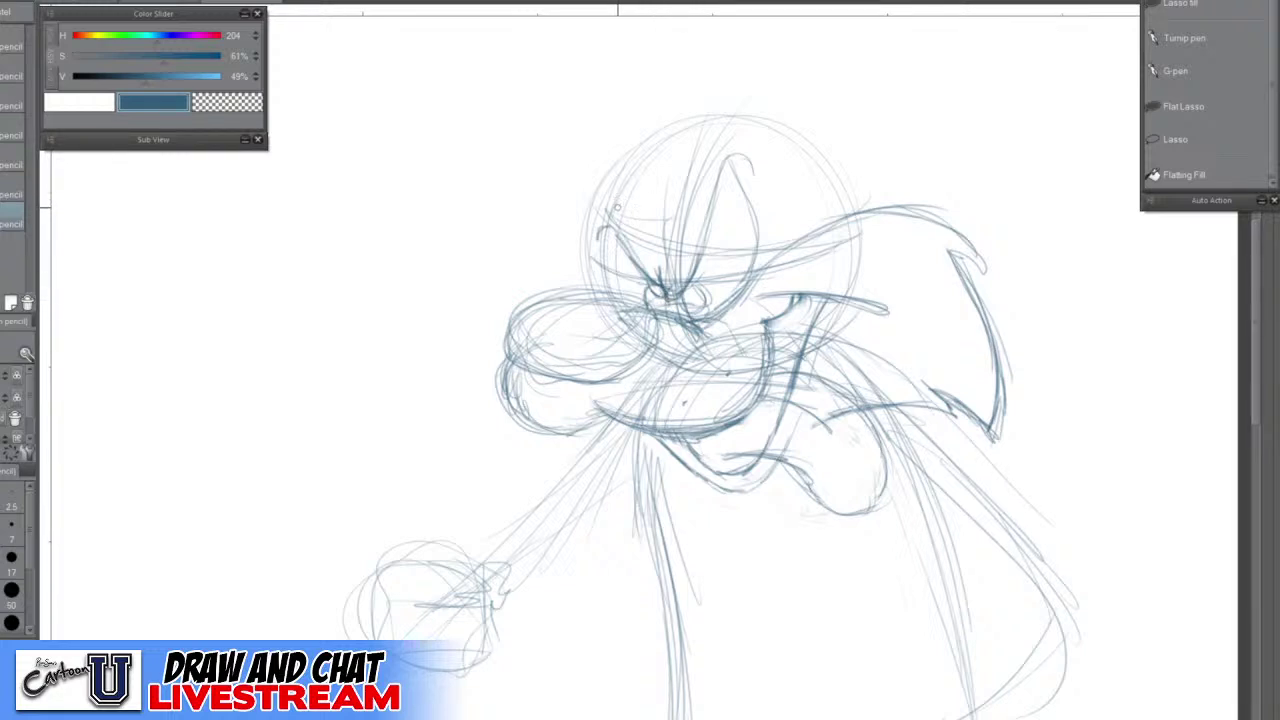
Sketch arched brow ridges above both eyes and a contour down the outer side of the far eye
{"action": "mouse_move", "coordinate": [612, 200]}
{"action": "left_mouse_down"}
{"action": "mouse_move", "coordinate": [586, 222]}
{"action": "mouse_move", "coordinate": [581, 207]}
{"action": "mouse_move", "coordinate": [616, 200]}
{"action": "left_mouse_up"}
{"action": "mouse_move", "coordinate": [698, 160]}
{"action": "left_mouse_down"}
{"action": "mouse_move", "coordinate": [752, 132]}
{"action": "mouse_move", "coordinate": [724, 113]}
{"action": "mouse_move", "coordinate": [747, 139]}
{"action": "left_mouse_up"}
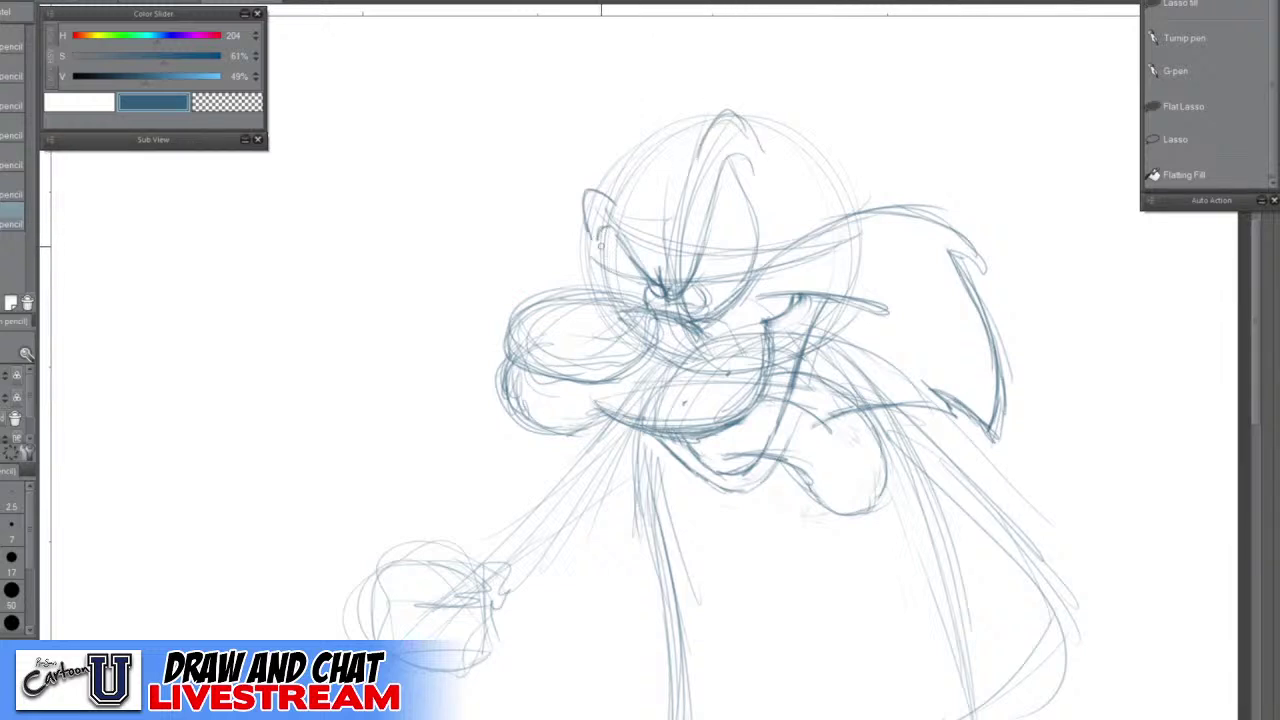
{"action": "left_click_drag", "start_coordinate": [590, 245], "coordinate": [587, 297]}
Sketch a pointed cheek tuft on the far side behind the nose and a swept hair tuft on the forehead
{"action": "mouse_move", "coordinate": [587, 238]}
{"action": "left_mouse_down"}
{"action": "mouse_move", "coordinate": [498, 272]}
{"action": "mouse_move", "coordinate": [580, 249]}
{"action": "mouse_move", "coordinate": [454, 308]}
{"action": "left_mouse_up"}
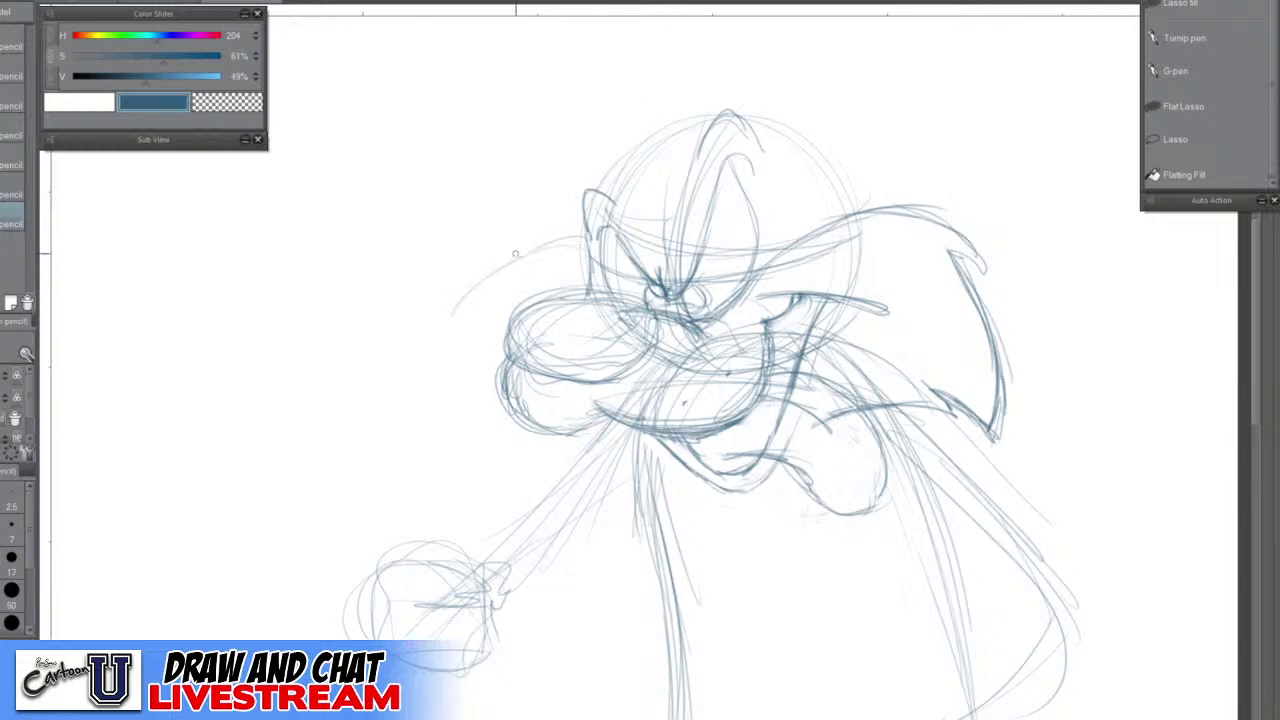
{"action": "left_click_drag", "start_coordinate": [498, 266], "coordinate": [434, 326]}
{"action": "mouse_move", "coordinate": [483, 278]}
{"action": "left_mouse_down"}
{"action": "mouse_move", "coordinate": [430, 351]}
{"action": "mouse_move", "coordinate": [427, 381]}
{"action": "mouse_move", "coordinate": [459, 340]}
{"action": "mouse_move", "coordinate": [470, 341]}
{"action": "mouse_move", "coordinate": [449, 348]}
{"action": "mouse_move", "coordinate": [508, 359]}
{"action": "left_mouse_up"}
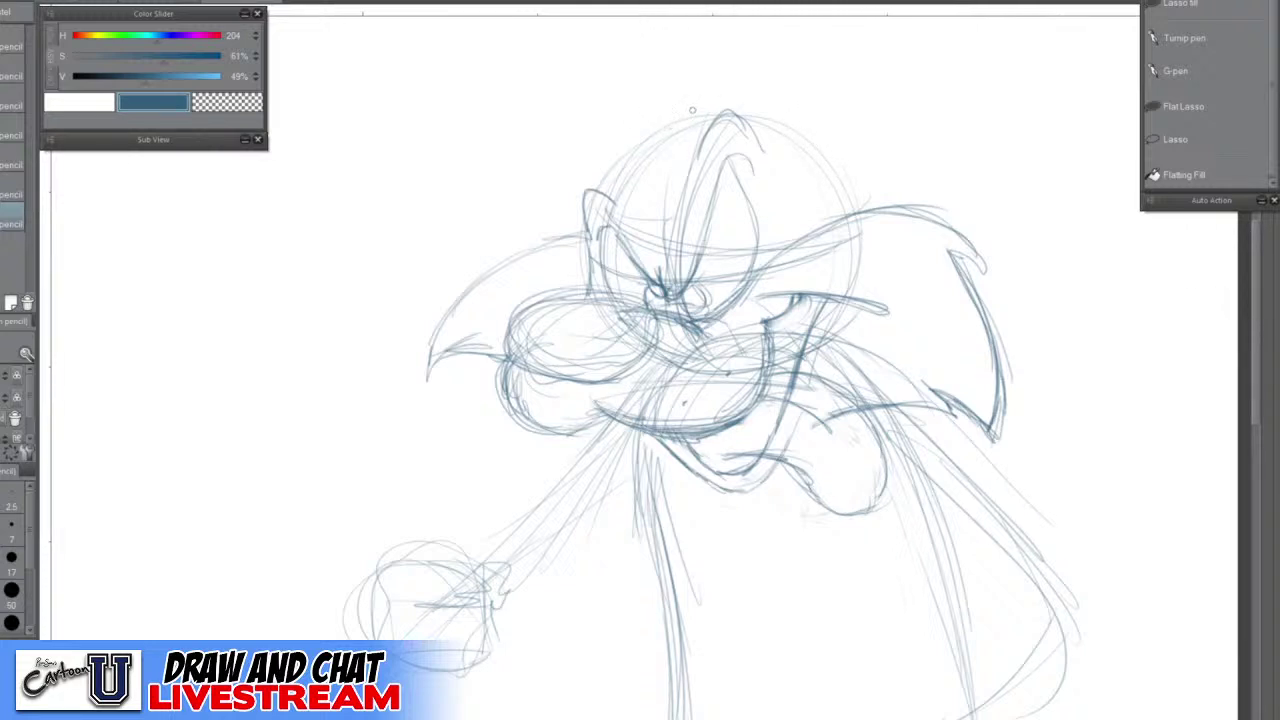
{"action": "mouse_move", "coordinate": [706, 117]}
{"action": "left_mouse_down"}
{"action": "mouse_move", "coordinate": [582, 114]}
{"action": "mouse_move", "coordinate": [710, 112]}
{"action": "left_mouse_up"}
{"action": "mouse_move", "coordinate": [710, 112]}
{"action": "left_mouse_down"}
{"action": "mouse_move", "coordinate": [581, 115]}
{"action": "mouse_move", "coordinate": [680, 110]}
{"action": "mouse_move", "coordinate": [691, 125]}
{"action": "mouse_move", "coordinate": [631, 108]}
{"action": "mouse_move", "coordinate": [606, 118]}
{"action": "mouse_move", "coordinate": [692, 124]}
{"action": "mouse_move", "coordinate": [563, 138]}
{"action": "mouse_move", "coordinate": [609, 118]}
{"action": "mouse_move", "coordinate": [674, 105]}
{"action": "mouse_move", "coordinate": [566, 168]}
{"action": "mouse_move", "coordinate": [704, 132]}
{"action": "left_mouse_up"}
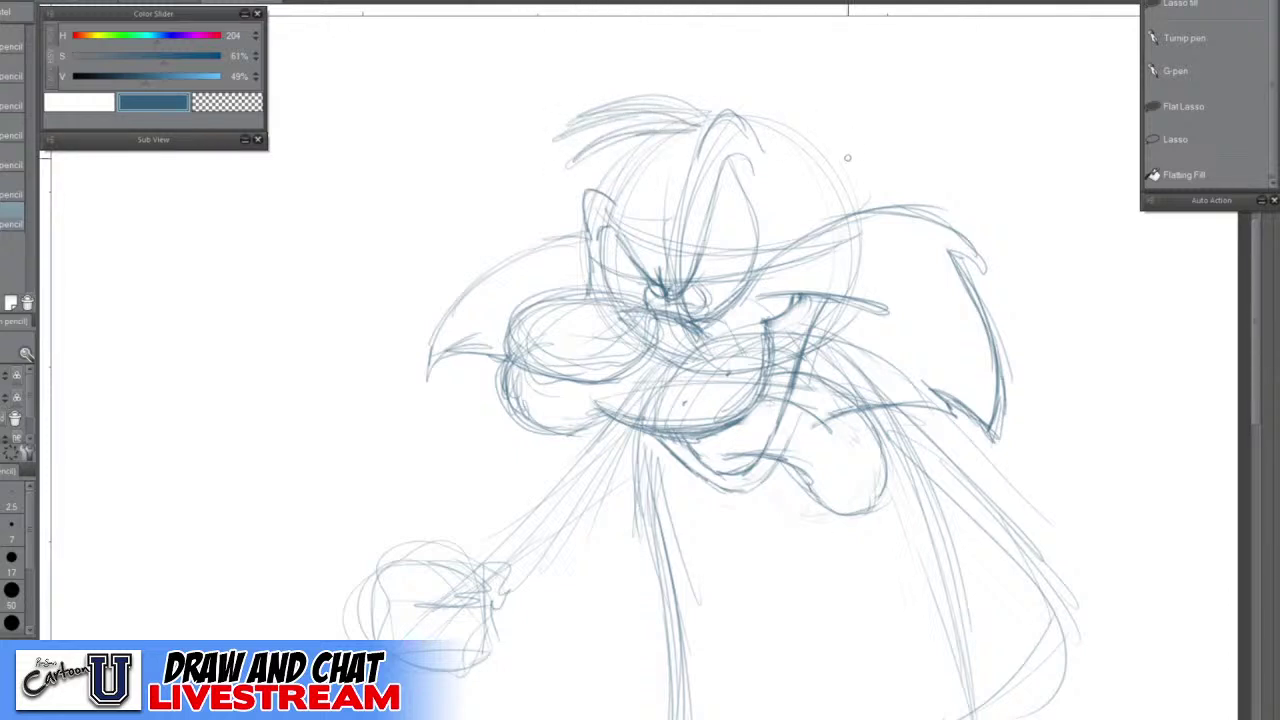
Sketch a narrow pointed far ear behind the hair tuft and a taller leaf-shaped near ear on the head
{"action": "left_click_drag", "start_coordinate": [812, 250], "coordinate": [760, 389]}
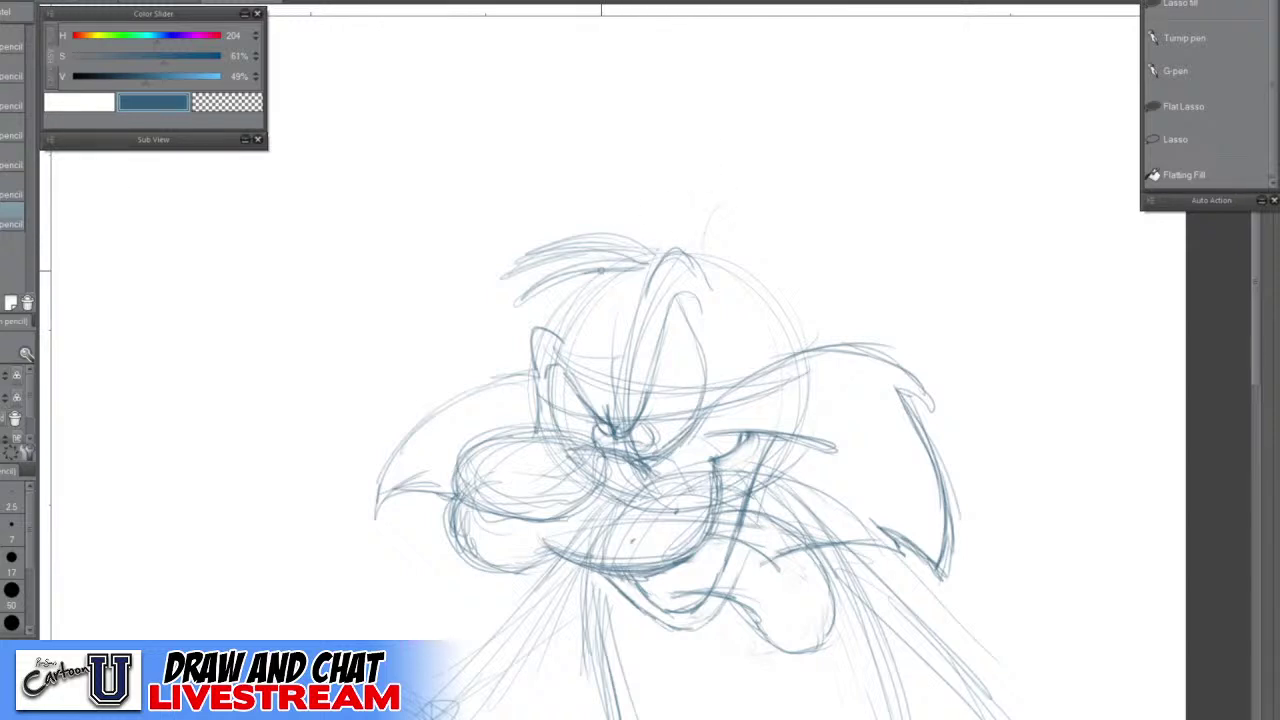
{"action": "left_click_drag", "start_coordinate": [576, 180], "coordinate": [578, 236]}
{"action": "mouse_move", "coordinate": [590, 140]}
{"action": "left_mouse_down"}
{"action": "mouse_move", "coordinate": [598, 214]}
{"action": "mouse_move", "coordinate": [590, 185]}
{"action": "mouse_move", "coordinate": [634, 249]}
{"action": "mouse_move", "coordinate": [585, 145]}
{"action": "mouse_move", "coordinate": [587, 263]}
{"action": "left_mouse_up"}
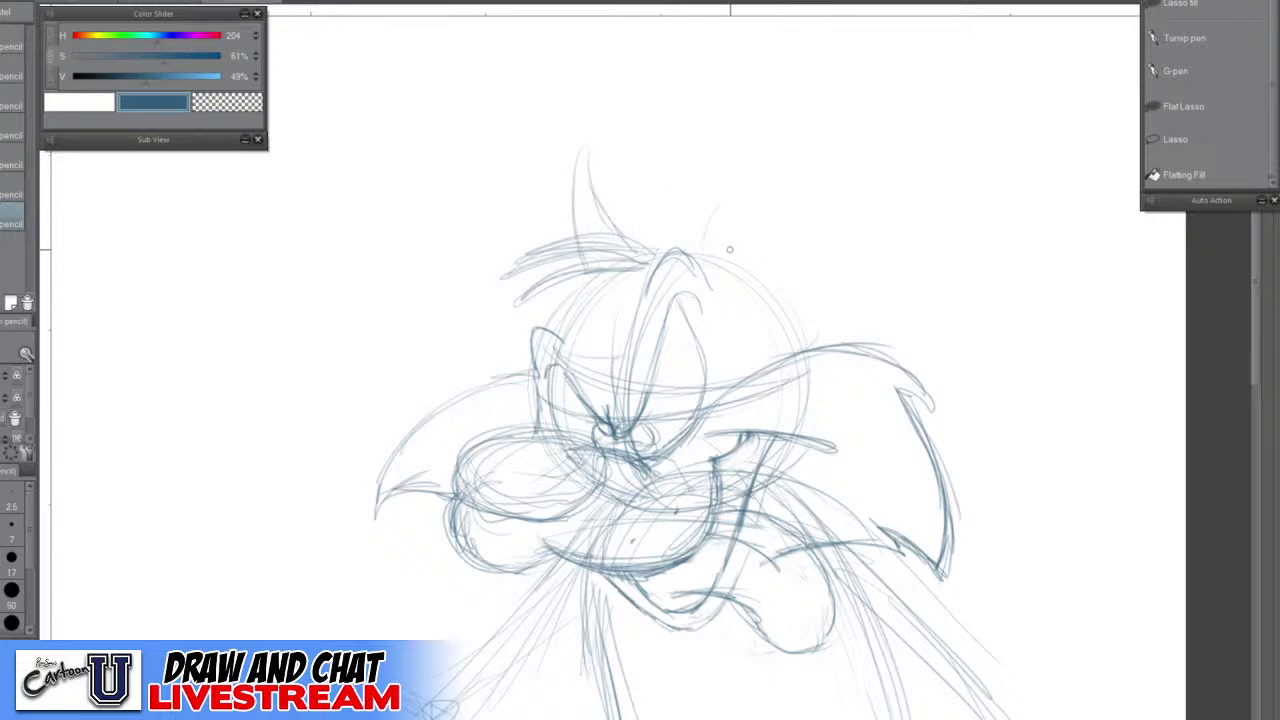
{"action": "mouse_move", "coordinate": [706, 260]}
{"action": "left_mouse_down"}
{"action": "mouse_move", "coordinate": [742, 167]}
{"action": "mouse_move", "coordinate": [700, 250]}
{"action": "left_mouse_up"}
{"action": "mouse_move", "coordinate": [702, 234]}
{"action": "left_mouse_down"}
{"action": "mouse_move", "coordinate": [784, 106]}
{"action": "mouse_move", "coordinate": [792, 238]}
{"action": "left_mouse_up"}
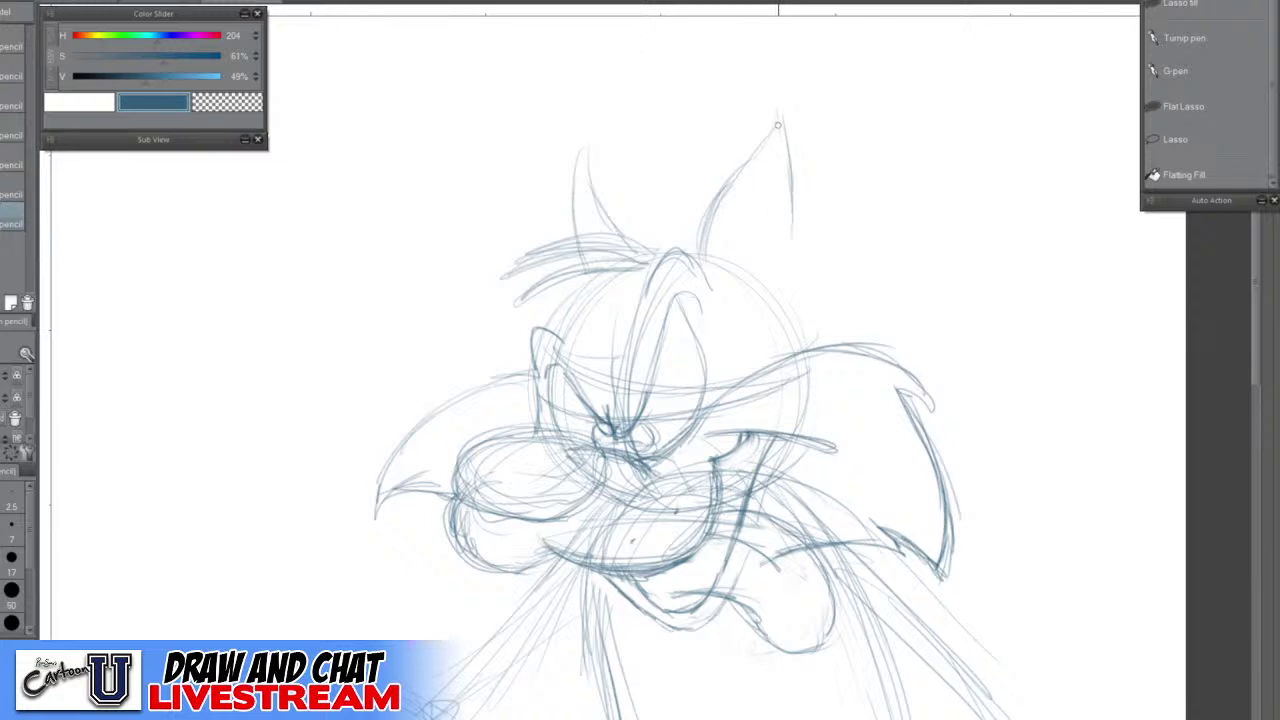
{"action": "mouse_move", "coordinate": [777, 125]}
{"action": "left_mouse_down"}
{"action": "mouse_move", "coordinate": [785, 245]}
{"action": "mouse_move", "coordinate": [754, 282]}
{"action": "left_mouse_up"}
{"action": "mouse_move", "coordinate": [757, 141]}
{"action": "left_mouse_down"}
{"action": "mouse_move", "coordinate": [729, 176]}
{"action": "mouse_move", "coordinate": [774, 96]}
{"action": "mouse_move", "coordinate": [786, 240]}
{"action": "left_mouse_up"}
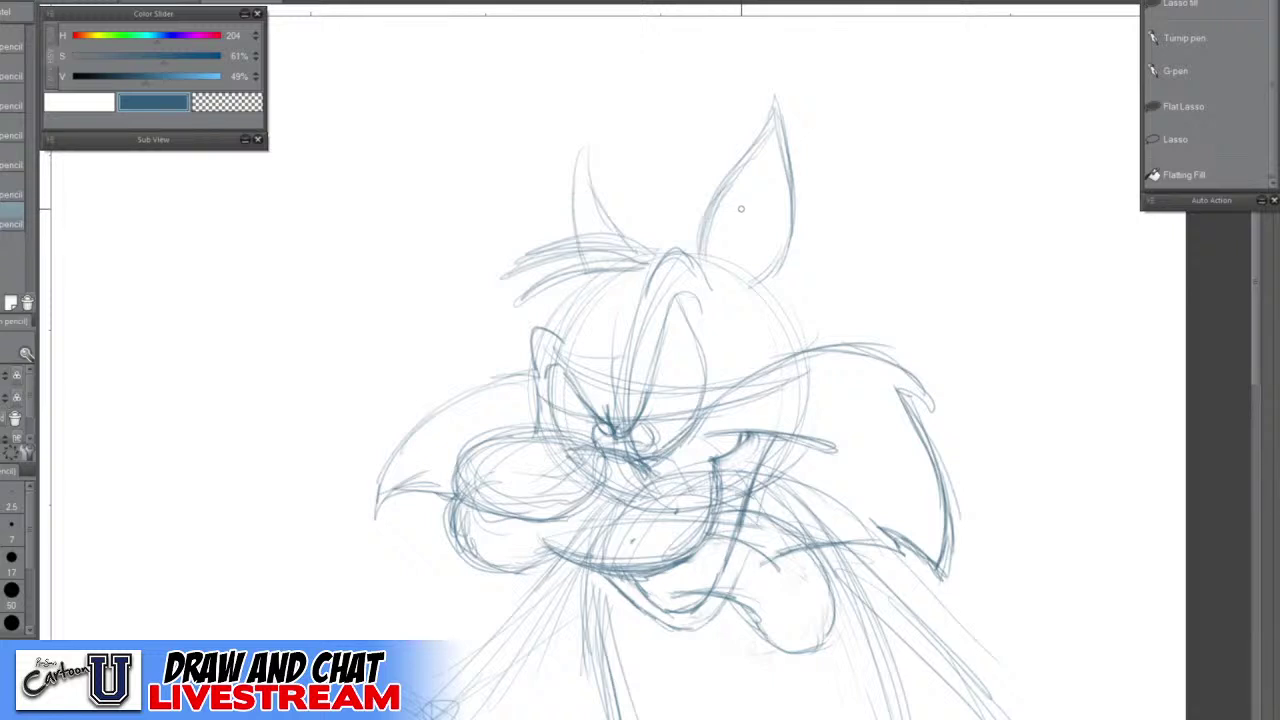
Add an inner fold to the near ear, darken the back of the head below it and firm up the far ear
{"action": "left_click_drag", "start_coordinate": [724, 260], "coordinate": [749, 168]}
{"action": "left_click_drag", "start_coordinate": [719, 238], "coordinate": [768, 150]}
{"action": "mouse_move", "coordinate": [774, 106]}
{"action": "left_mouse_down"}
{"action": "mouse_move", "coordinate": [737, 180]}
{"action": "mouse_move", "coordinate": [728, 268]}
{"action": "left_mouse_up"}
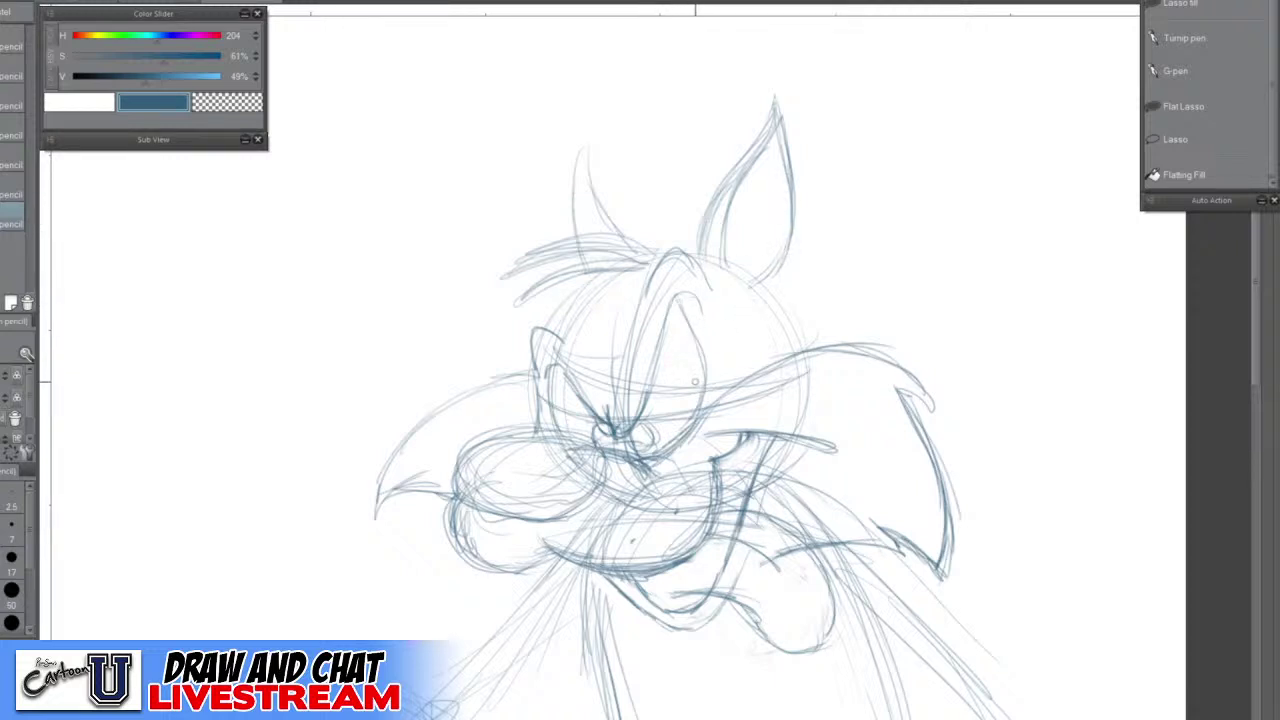
{"action": "mouse_move", "coordinate": [785, 252]}
{"action": "left_mouse_down"}
{"action": "mouse_move", "coordinate": [757, 287]}
{"action": "mouse_move", "coordinate": [787, 282]}
{"action": "mouse_move", "coordinate": [772, 257]}
{"action": "mouse_move", "coordinate": [805, 340]}
{"action": "mouse_move", "coordinate": [785, 317]}
{"action": "mouse_move", "coordinate": [764, 283]}
{"action": "left_mouse_up"}
{"action": "left_click_drag", "start_coordinate": [699, 220], "coordinate": [692, 251]}
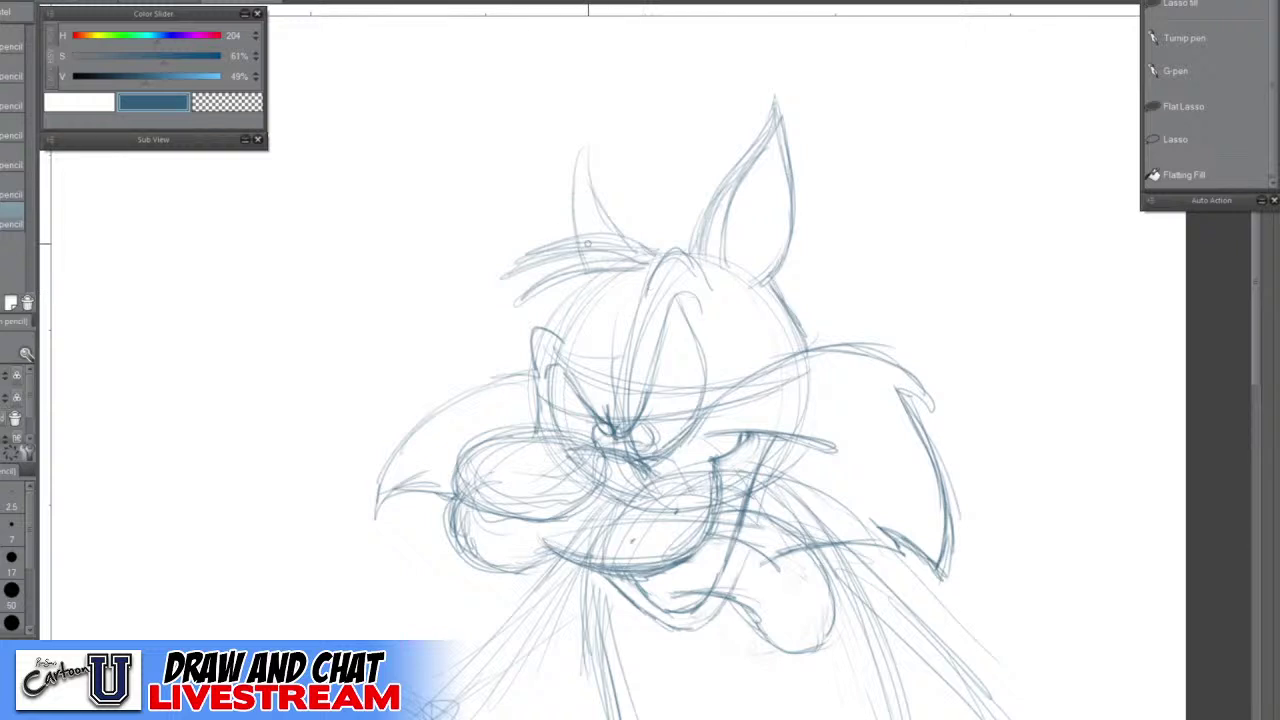
{"action": "mouse_move", "coordinate": [610, 219]}
{"action": "left_mouse_down"}
{"action": "mouse_move", "coordinate": [581, 141]}
{"action": "mouse_move", "coordinate": [572, 215]}
{"action": "left_mouse_up"}
Reinforce the contours of the muzzle, nose and far cheek tuft, and add a small curve at the nose tip
{"action": "scroll", "coordinate": [672, 512], "scroll_direction": "down", "scroll_amount": 1}
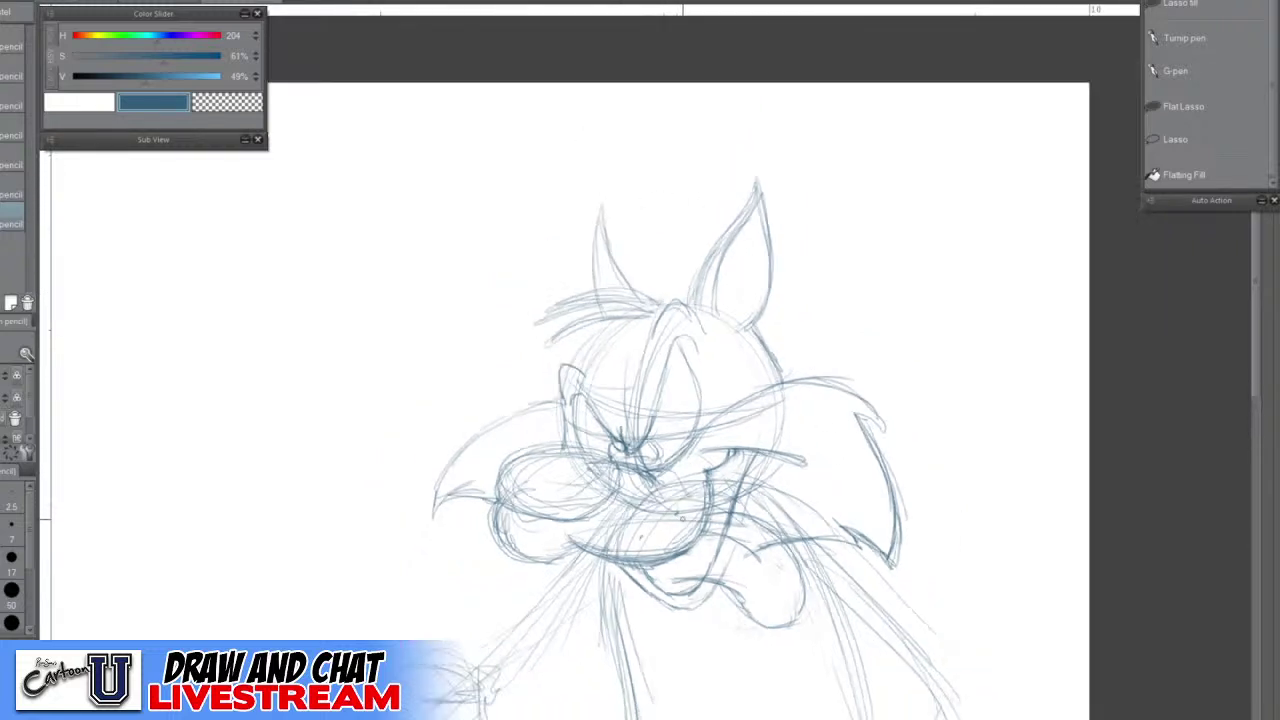
{"action": "left_click_drag", "start_coordinate": [829, 490], "coordinate": [793, 300]}
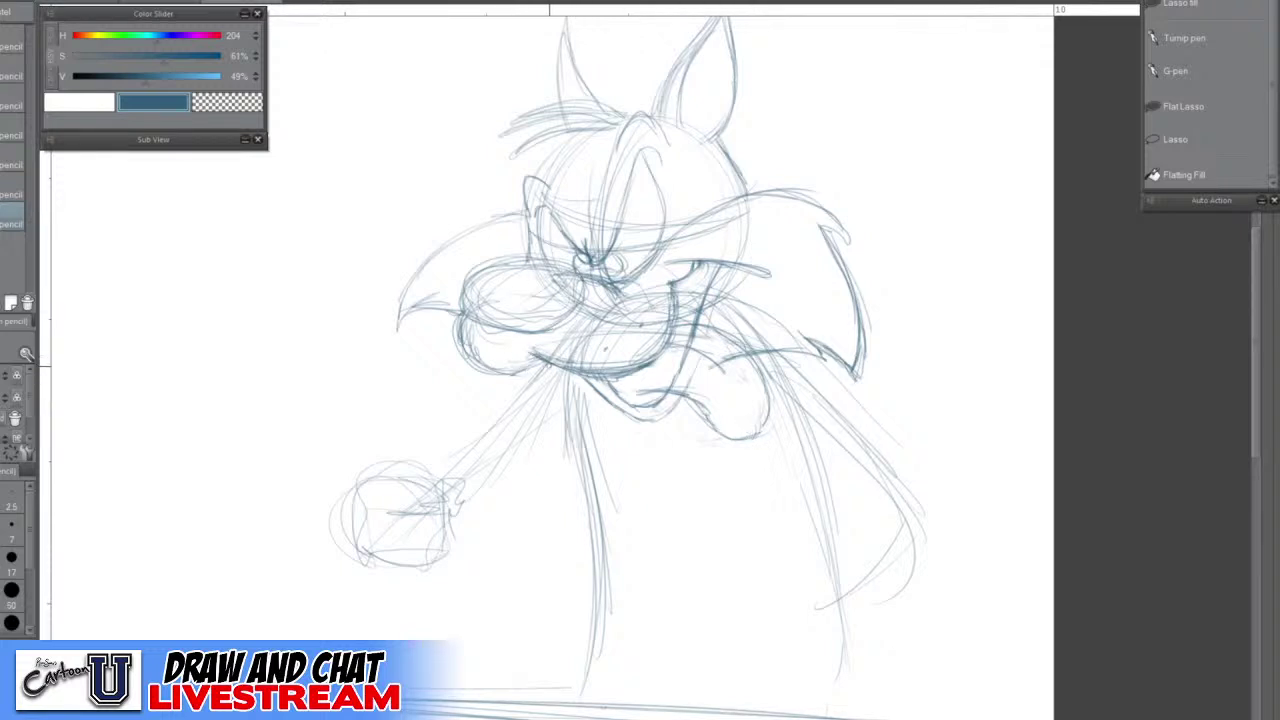
{"action": "mouse_move", "coordinate": [528, 360]}
{"action": "left_mouse_down"}
{"action": "mouse_move", "coordinate": [506, 374]}
{"action": "mouse_move", "coordinate": [450, 322]}
{"action": "mouse_move", "coordinate": [502, 379]}
{"action": "mouse_move", "coordinate": [448, 316]}
{"action": "mouse_move", "coordinate": [459, 332]}
{"action": "left_mouse_up"}
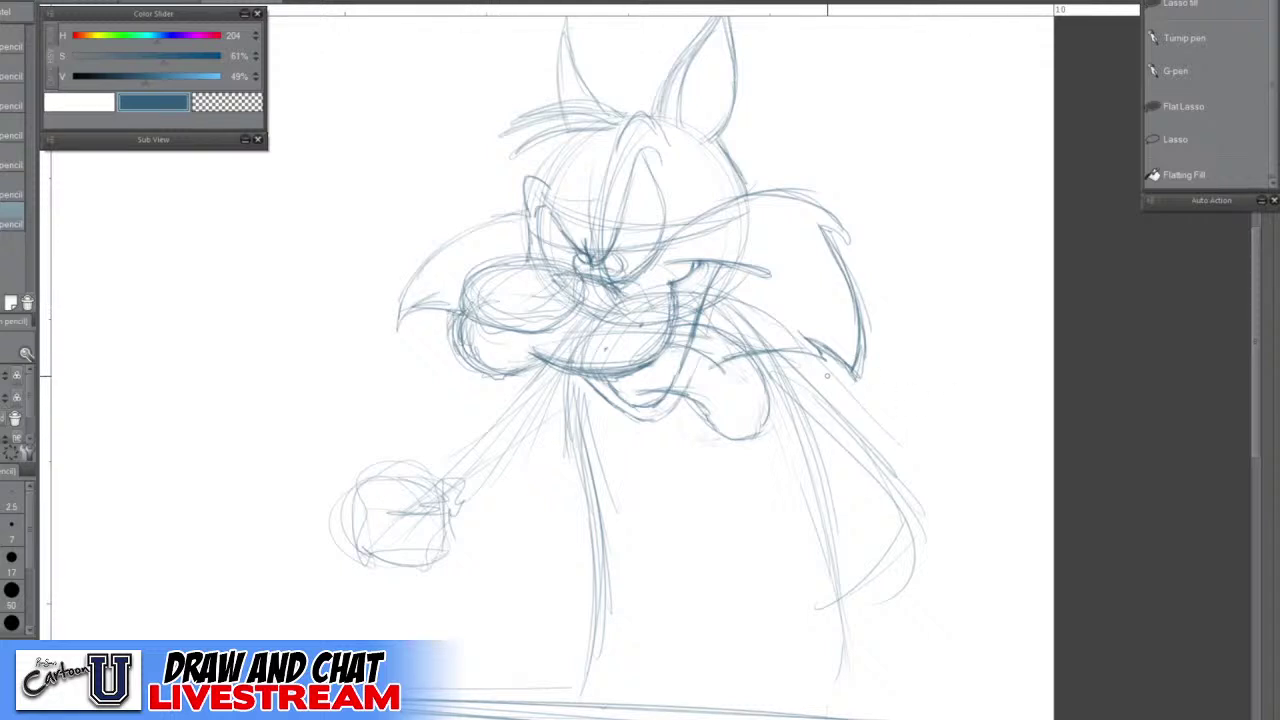
{"action": "mouse_move", "coordinate": [518, 328]}
{"action": "left_mouse_down"}
{"action": "mouse_move", "coordinate": [482, 328]}
{"action": "mouse_move", "coordinate": [522, 343]}
{"action": "mouse_move", "coordinate": [469, 322]}
{"action": "mouse_move", "coordinate": [474, 275]}
{"action": "mouse_move", "coordinate": [582, 262]}
{"action": "mouse_move", "coordinate": [515, 334]}
{"action": "left_mouse_up"}
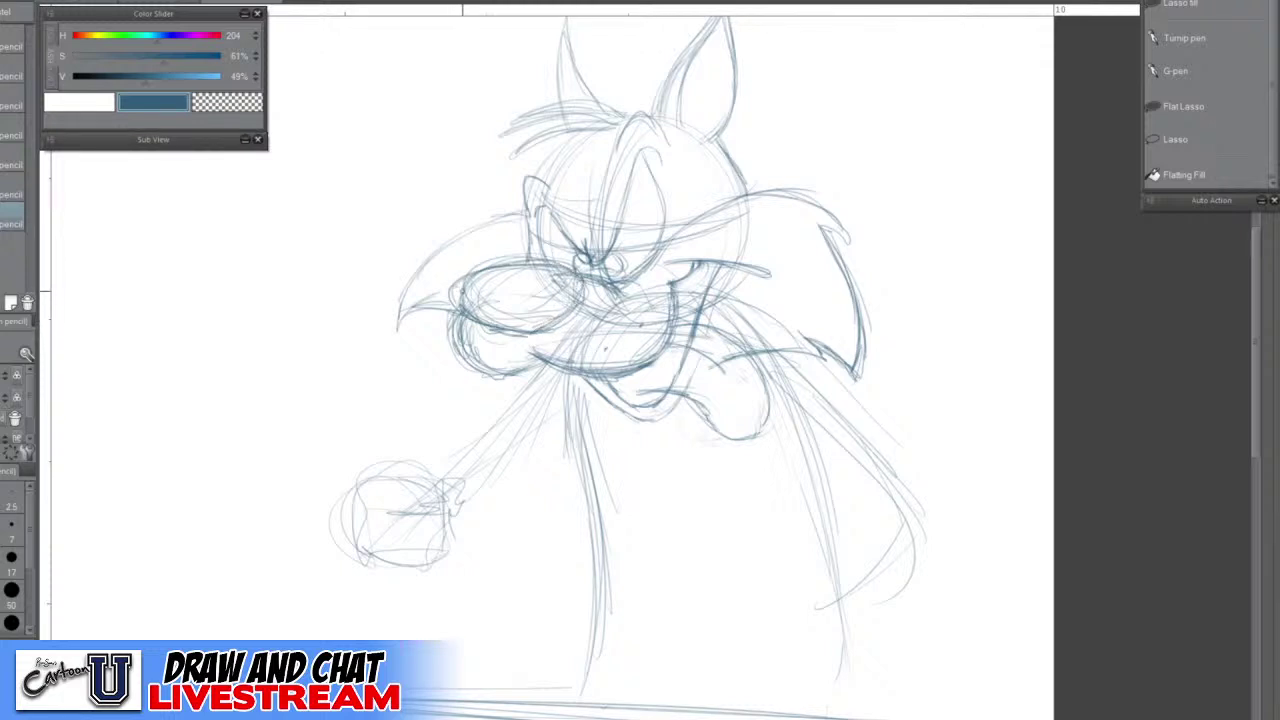
{"action": "mouse_move", "coordinate": [462, 291]}
{"action": "left_mouse_down"}
{"action": "mouse_move", "coordinate": [496, 262]}
{"action": "mouse_move", "coordinate": [566, 264]}
{"action": "left_mouse_up"}
{"action": "mouse_move", "coordinate": [392, 323]}
{"action": "left_mouse_down"}
{"action": "mouse_move", "coordinate": [432, 253]}
{"action": "mouse_move", "coordinate": [423, 265]}
{"action": "mouse_move", "coordinate": [510, 215]}
{"action": "left_mouse_up"}
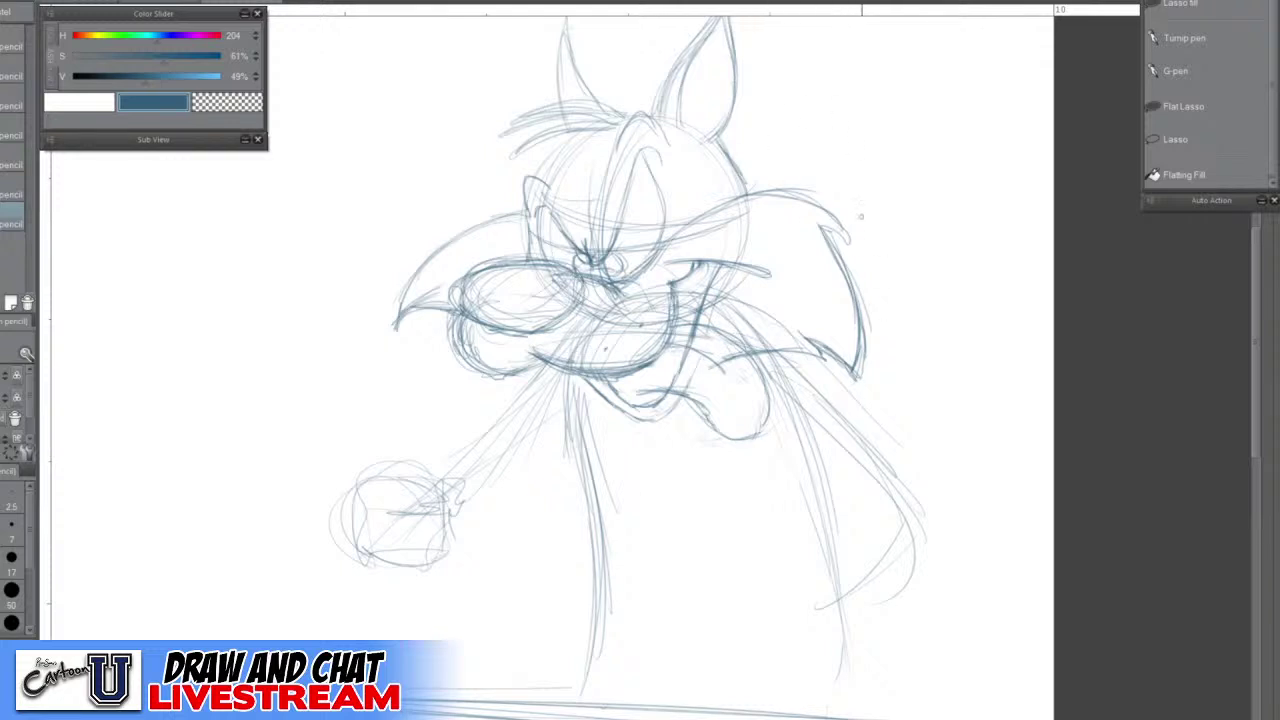
Set the main drawing color to black and switch from the pencil to the G-pen
{"action": "scroll", "coordinate": [752, 422], "scroll_direction": "down", "scroll_amount": 2}
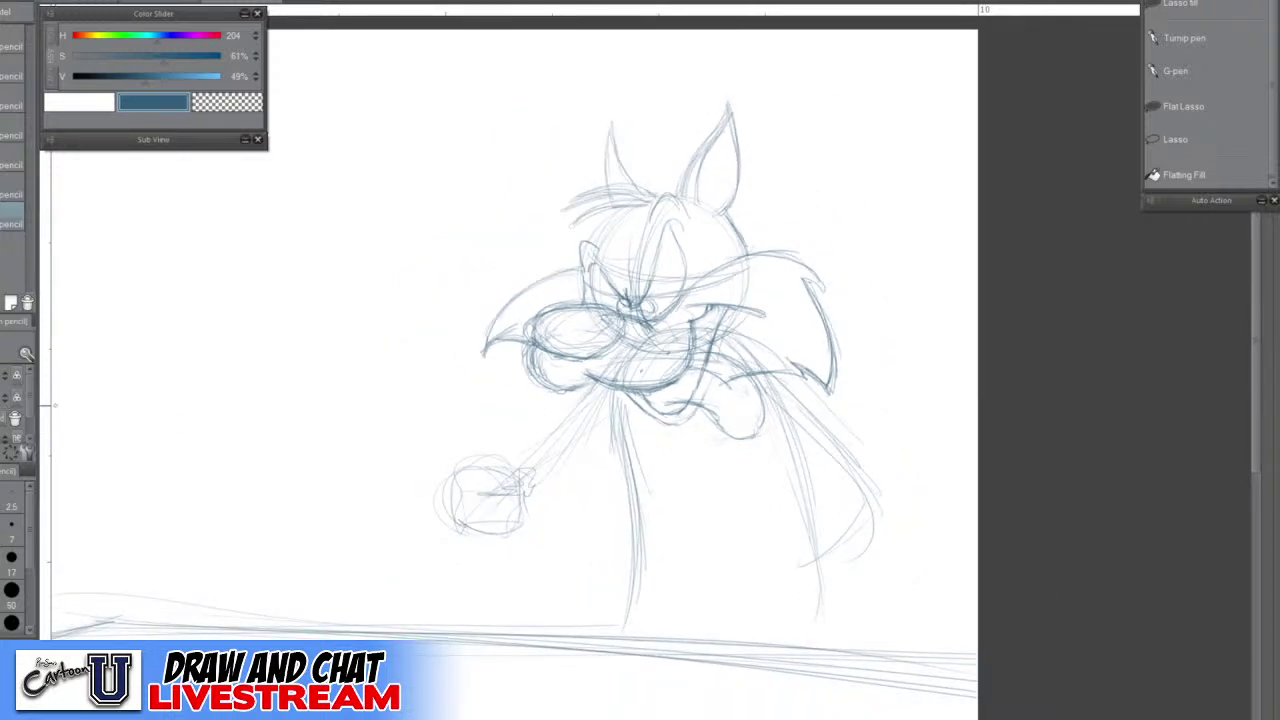
{"action": "left_click", "coordinate": [79, 102]}
{"action": "left_click_drag", "start_coordinate": [218, 76], "coordinate": [72, 76]}
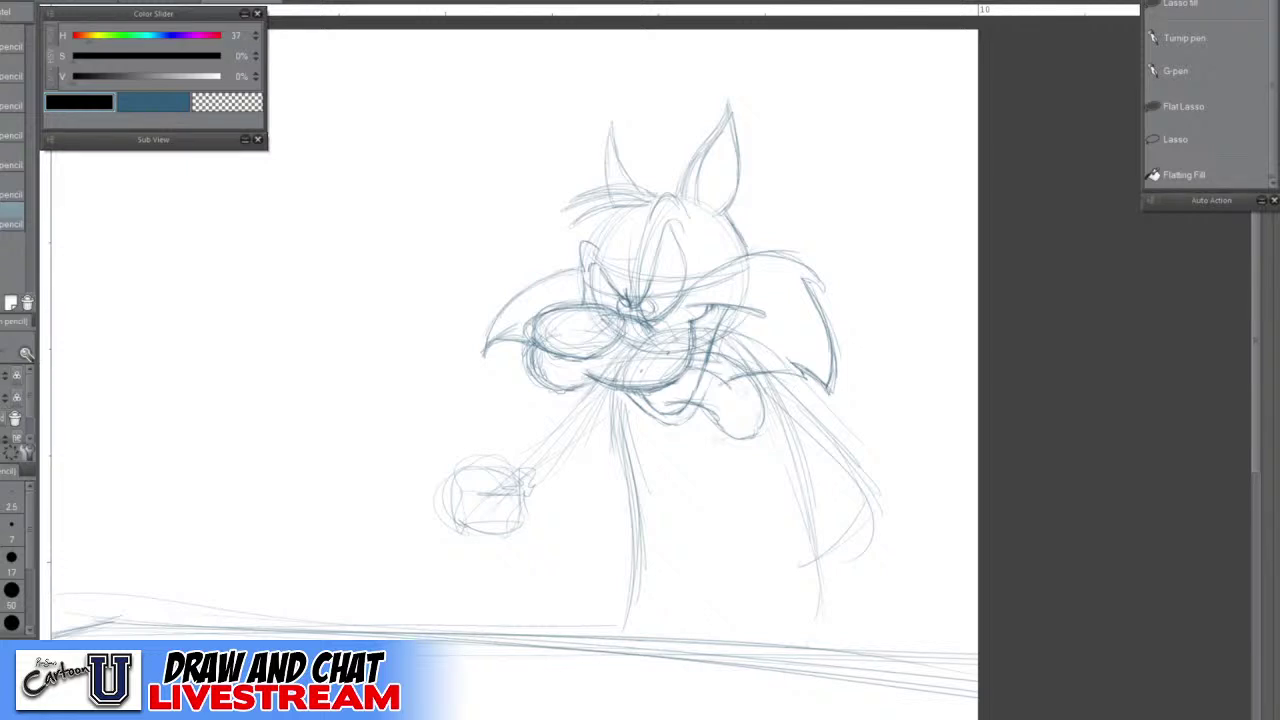
{"action": "scroll", "coordinate": [648, 322], "scroll_direction": "up", "scroll_amount": 5}
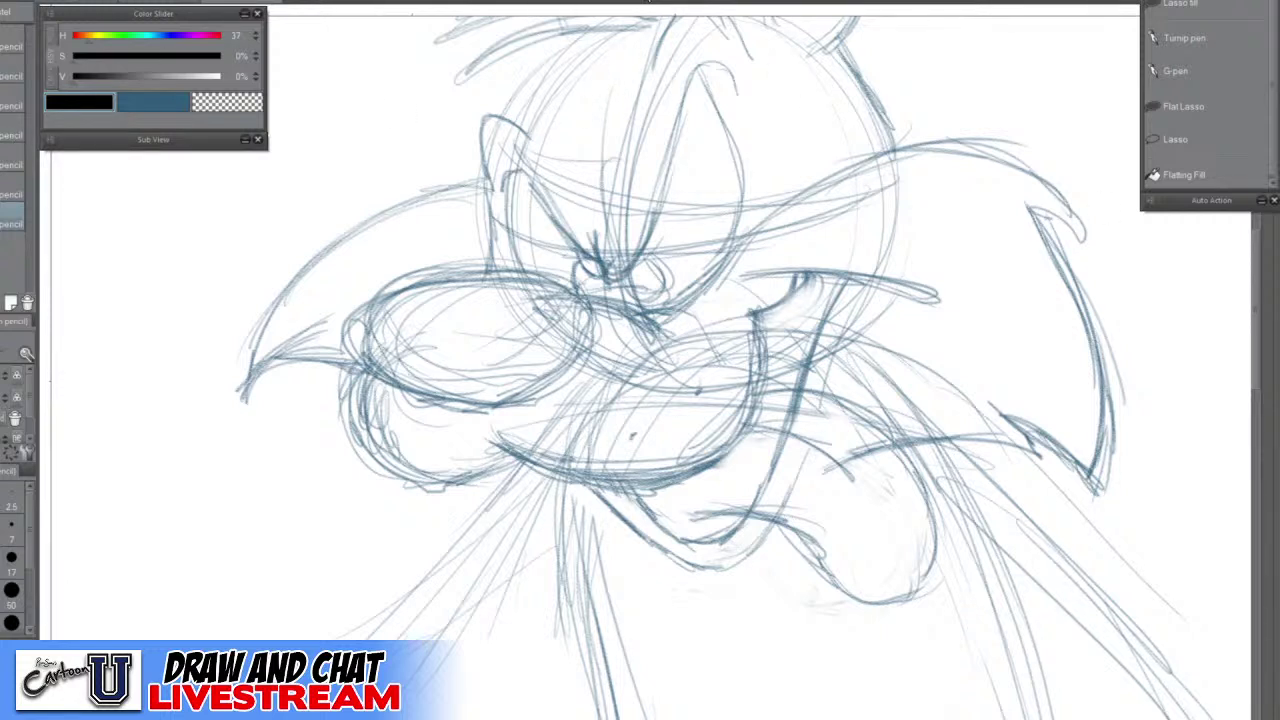
{"action": "mouse_move", "coordinate": [641, 336]}
{"action": "left_mouse_down"}
{"action": "mouse_move", "coordinate": [694, 384]}
{"action": "mouse_move", "coordinate": [684, 380]}
{"action": "left_mouse_up"}
{"action": "key", "text": "ctrl+z"}
{"action": "key", "text": "ctrl+z"}
{"action": "key", "text": "p"}
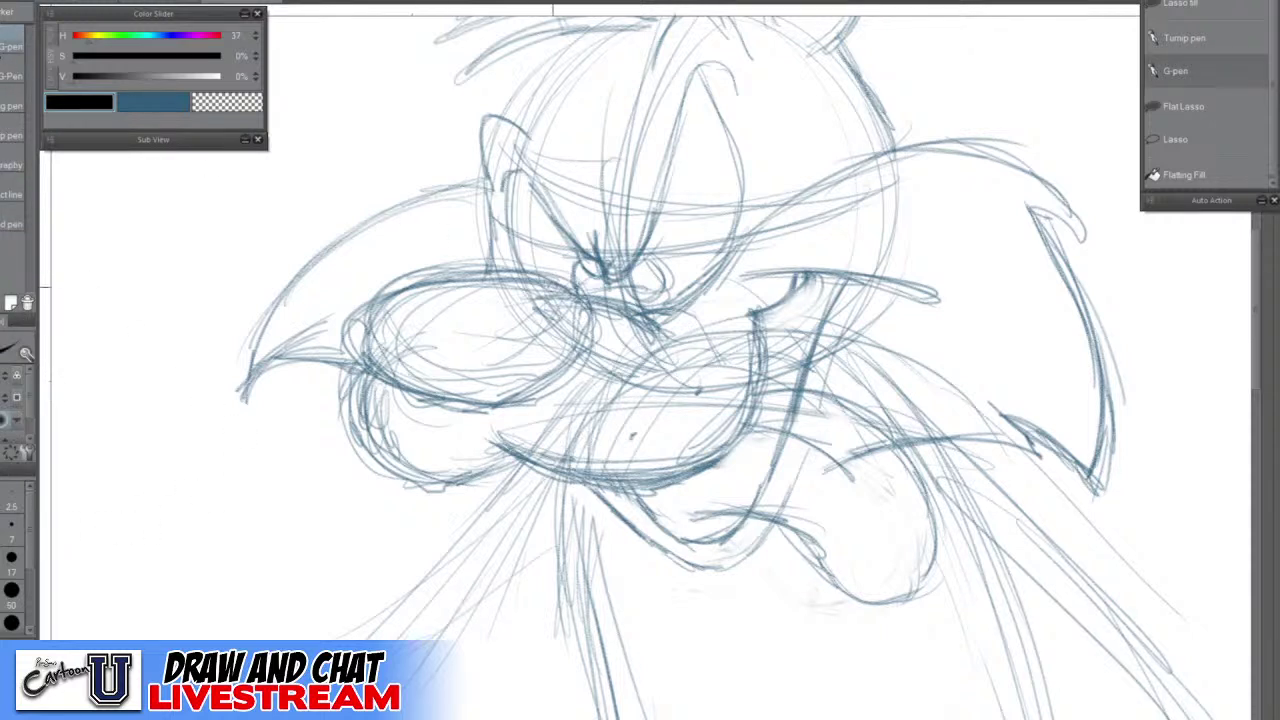
{"action": "scroll", "coordinate": [597, 260], "scroll_direction": "up", "scroll_amount": 1}
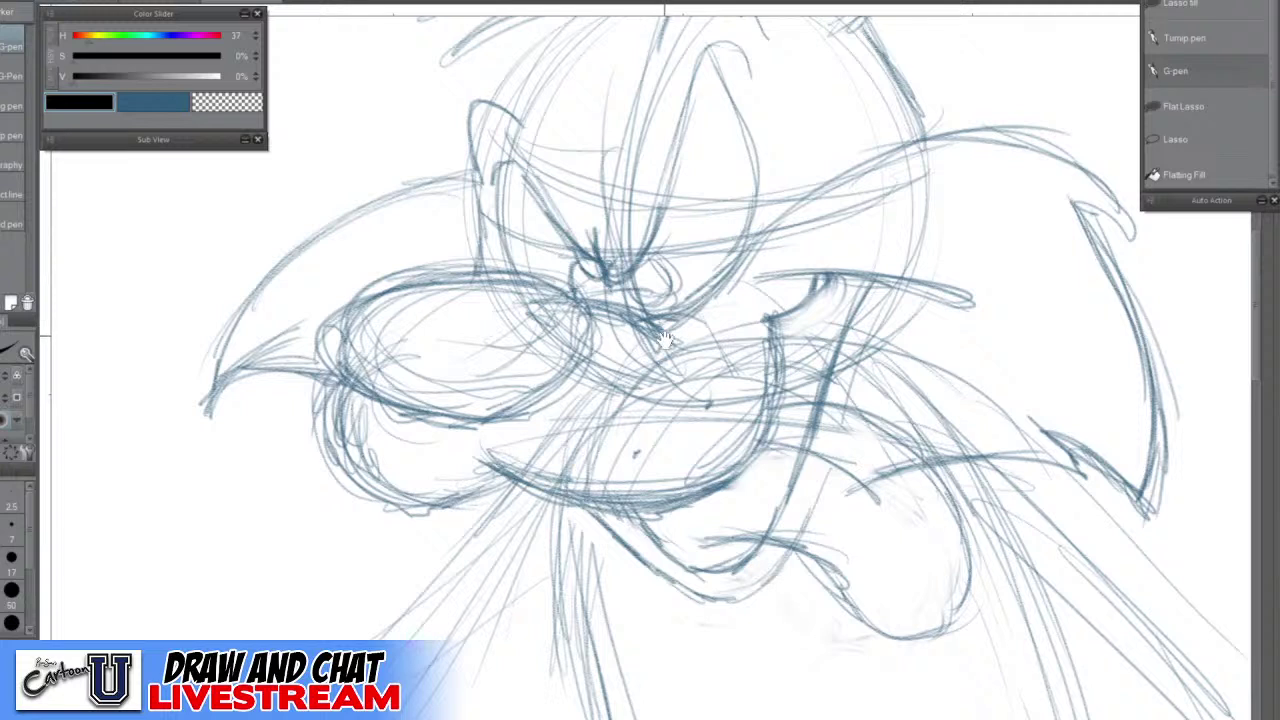
{"action": "mouse_move", "coordinate": [663, 342]}
{"action": "left_mouse_down"}
{"action": "mouse_move", "coordinate": [634, 423]}
{"action": "mouse_move", "coordinate": [575, 500]}
{"action": "mouse_move", "coordinate": [551, 502]}
{"action": "left_mouse_up"}
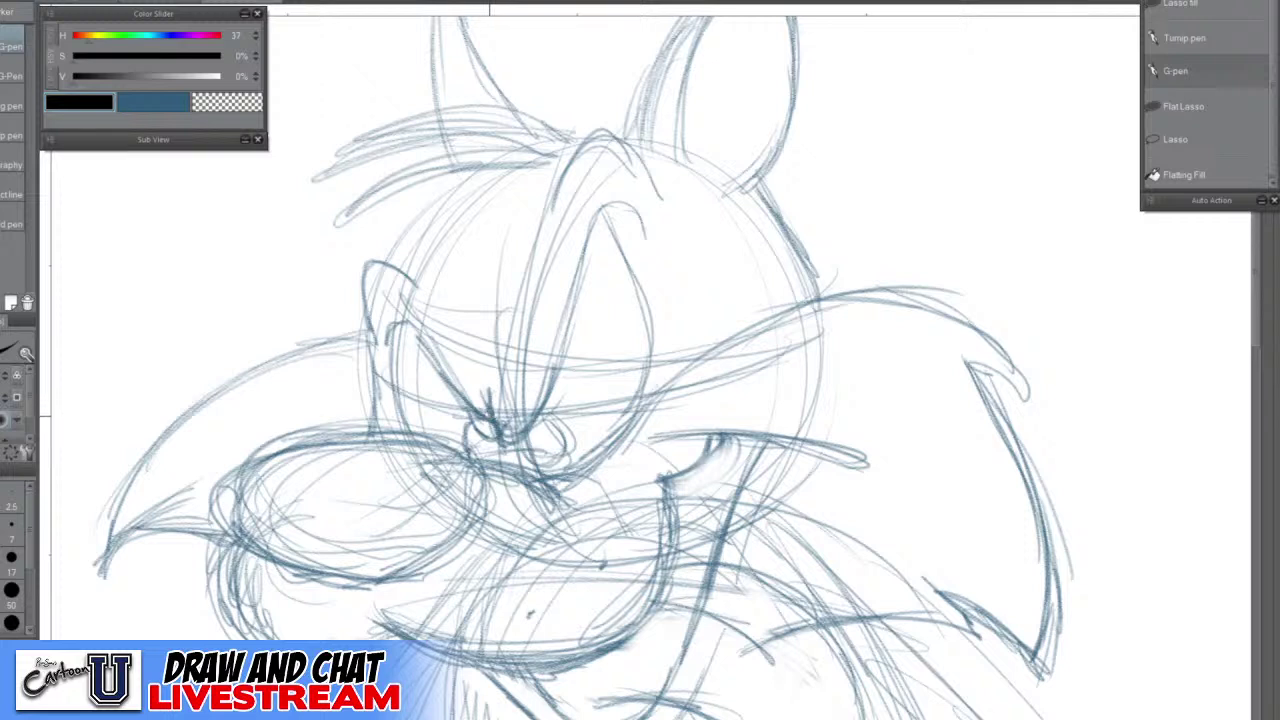
{"action": "mouse_move", "coordinate": [485, 394]}
{"action": "left_mouse_down"}
{"action": "mouse_move", "coordinate": [503, 432]}
{"action": "mouse_move", "coordinate": [521, 427]}
{"action": "mouse_move", "coordinate": [544, 390]}
{"action": "mouse_move", "coordinate": [578, 257]}
{"action": "mouse_move", "coordinate": [636, 210]}
{"action": "left_mouse_up"}
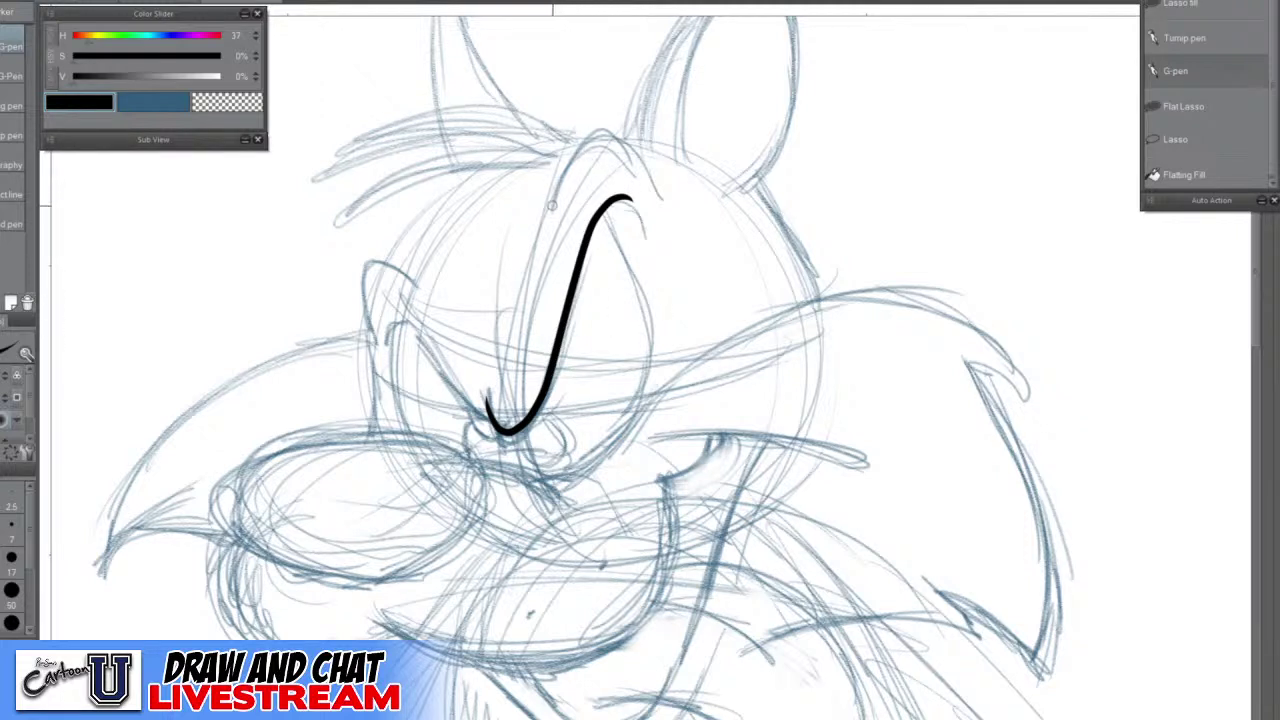
{"action": "mouse_move", "coordinate": [552, 210]}
{"action": "left_mouse_down"}
{"action": "mouse_move", "coordinate": [599, 137]}
{"action": "mouse_move", "coordinate": [646, 196]}
{"action": "left_mouse_up"}
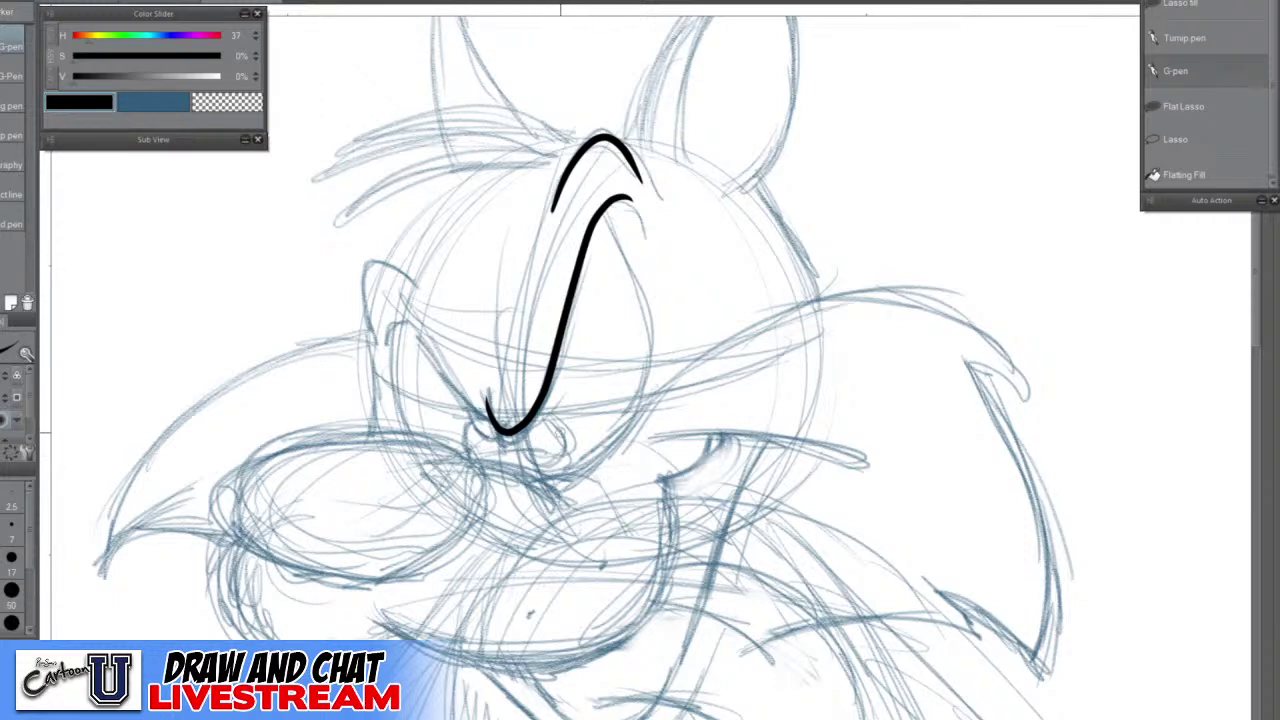
{"action": "key", "text": "ctrl+z"}
{"action": "key", "text": "ctrl+z"}
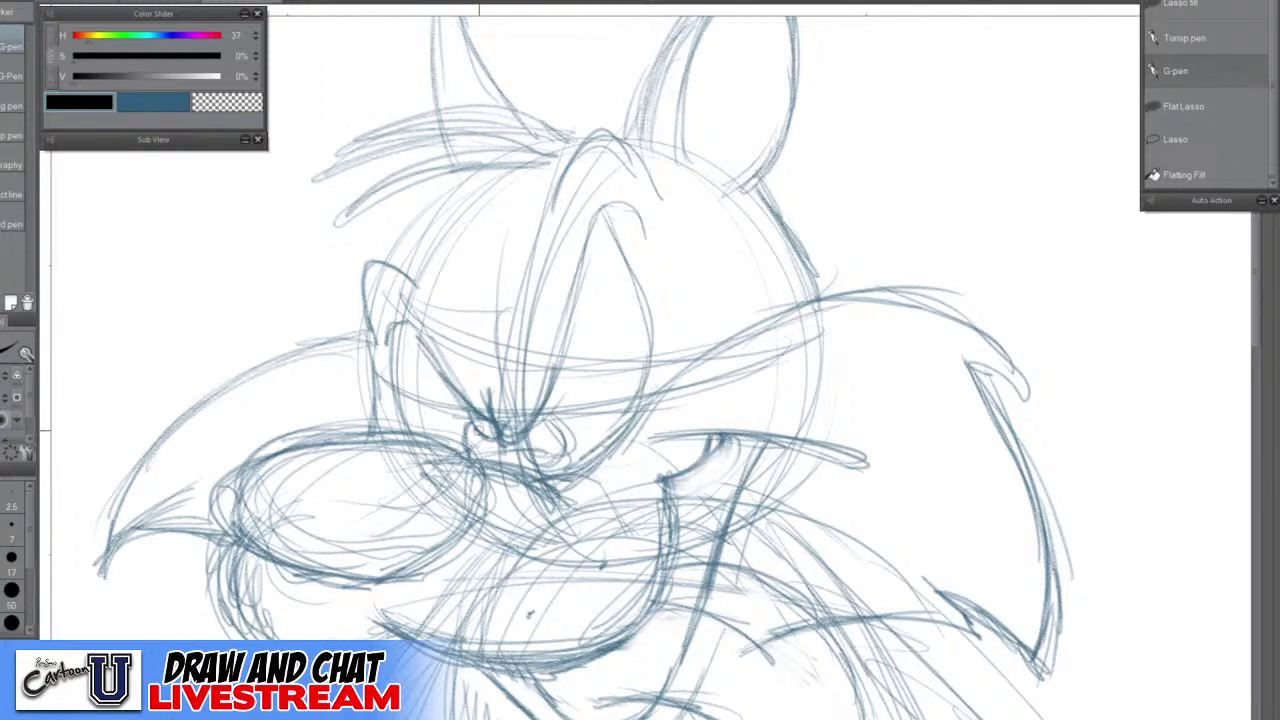
Ink the angry V-shaped brow line, the far brow ridge, the far eye's outer edge and both round pupils in black
{"action": "mouse_move", "coordinate": [484, 420]}
{"action": "left_mouse_down"}
{"action": "mouse_move", "coordinate": [514, 452]}
{"action": "mouse_move", "coordinate": [591, 235]}
{"action": "mouse_move", "coordinate": [587, 250]}
{"action": "mouse_move", "coordinate": [616, 203]}
{"action": "mouse_move", "coordinate": [642, 232]}
{"action": "left_mouse_up"}
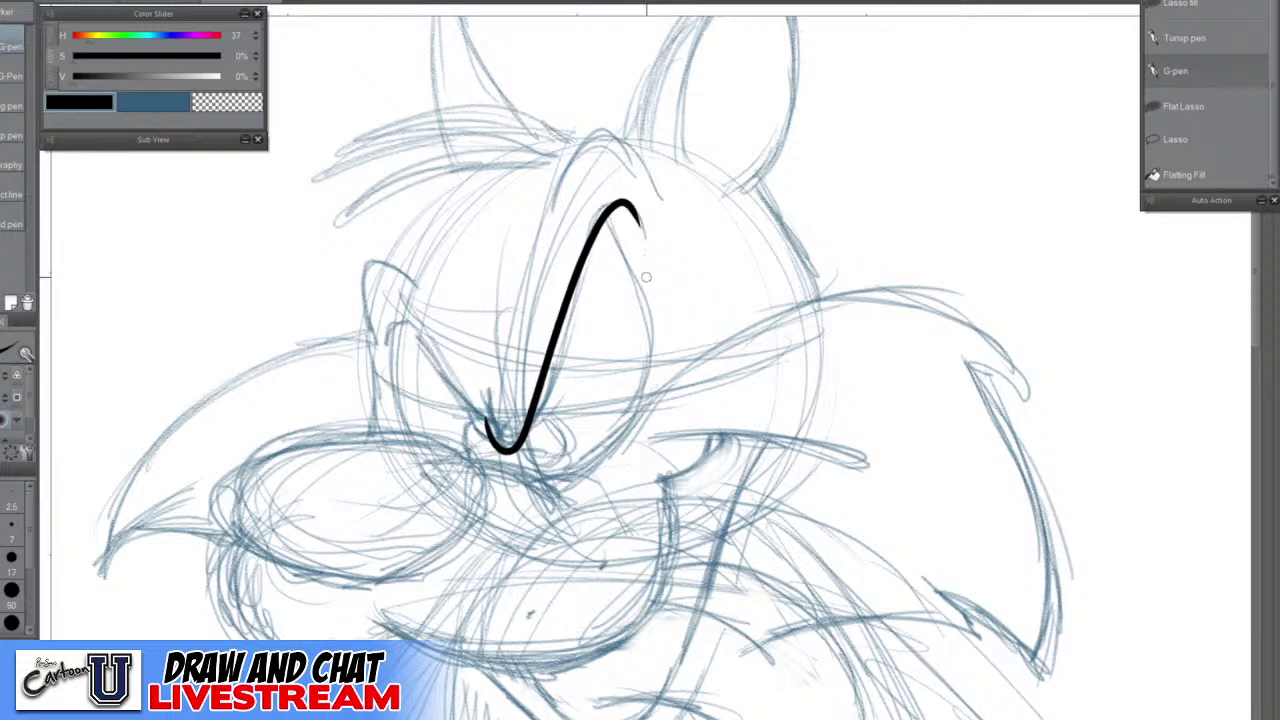
{"action": "mouse_move", "coordinate": [488, 440]}
{"action": "left_mouse_down"}
{"action": "mouse_move", "coordinate": [413, 332]}
{"action": "mouse_move", "coordinate": [388, 320]}
{"action": "mouse_move", "coordinate": [371, 433]}
{"action": "left_mouse_up"}
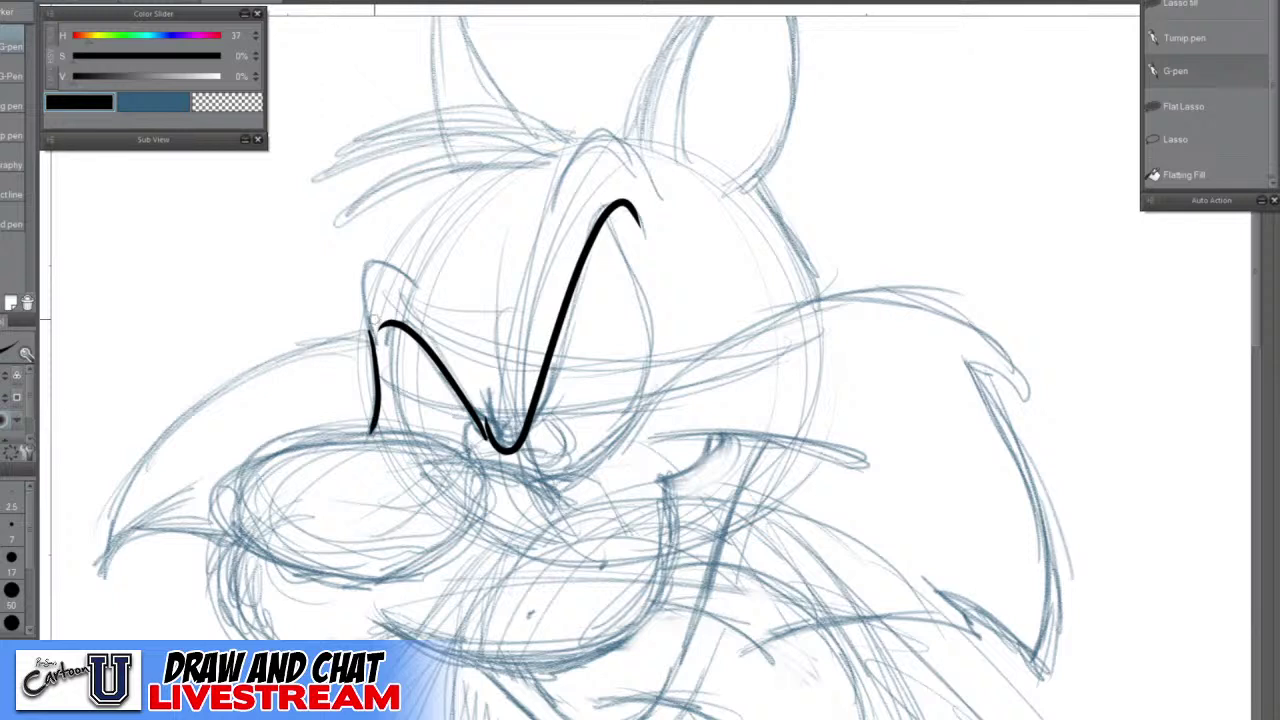
{"action": "mouse_move", "coordinate": [374, 352]}
{"action": "left_mouse_down"}
{"action": "mouse_move", "coordinate": [361, 286]}
{"action": "mouse_move", "coordinate": [390, 262]}
{"action": "mouse_move", "coordinate": [416, 292]}
{"action": "left_mouse_up"}
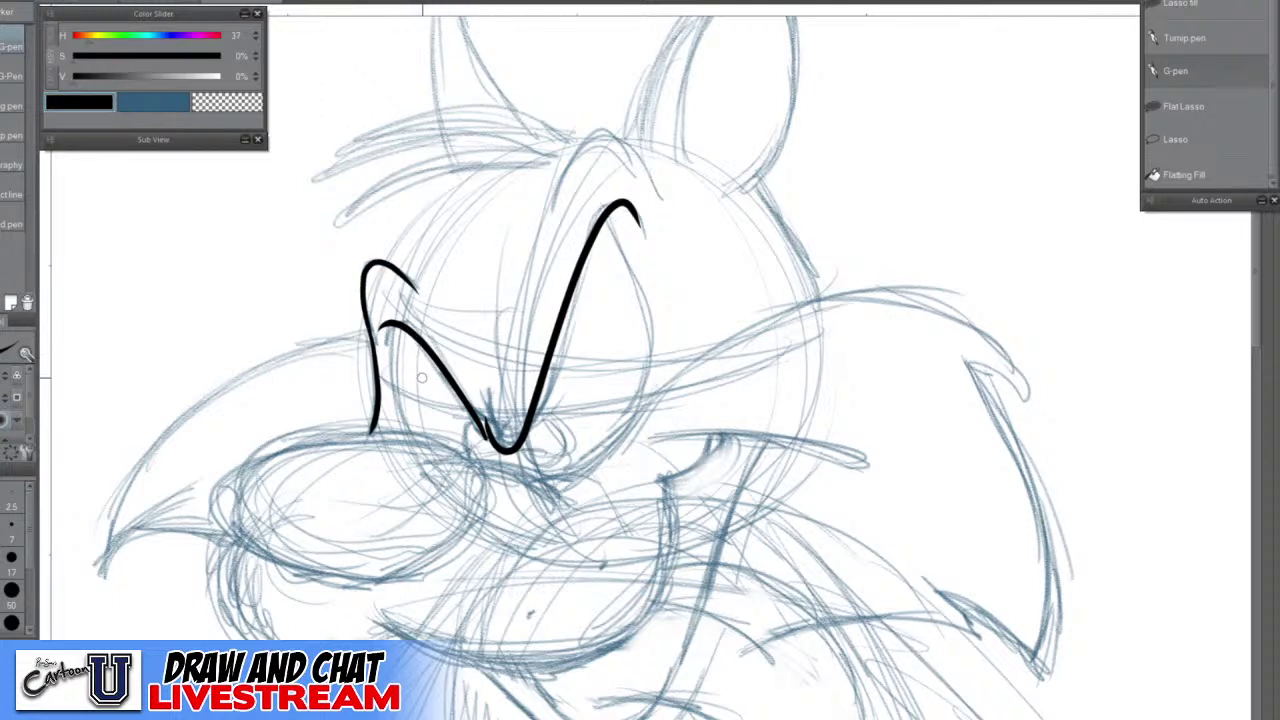
{"action": "left_click_drag", "start_coordinate": [403, 344], "coordinate": [416, 432]}
{"action": "mouse_move", "coordinate": [514, 452]}
{"action": "left_mouse_down"}
{"action": "mouse_move", "coordinate": [549, 470]}
{"action": "mouse_move", "coordinate": [560, 440]}
{"action": "mouse_move", "coordinate": [532, 420]}
{"action": "mouse_move", "coordinate": [518, 445]}
{"action": "left_mouse_up"}
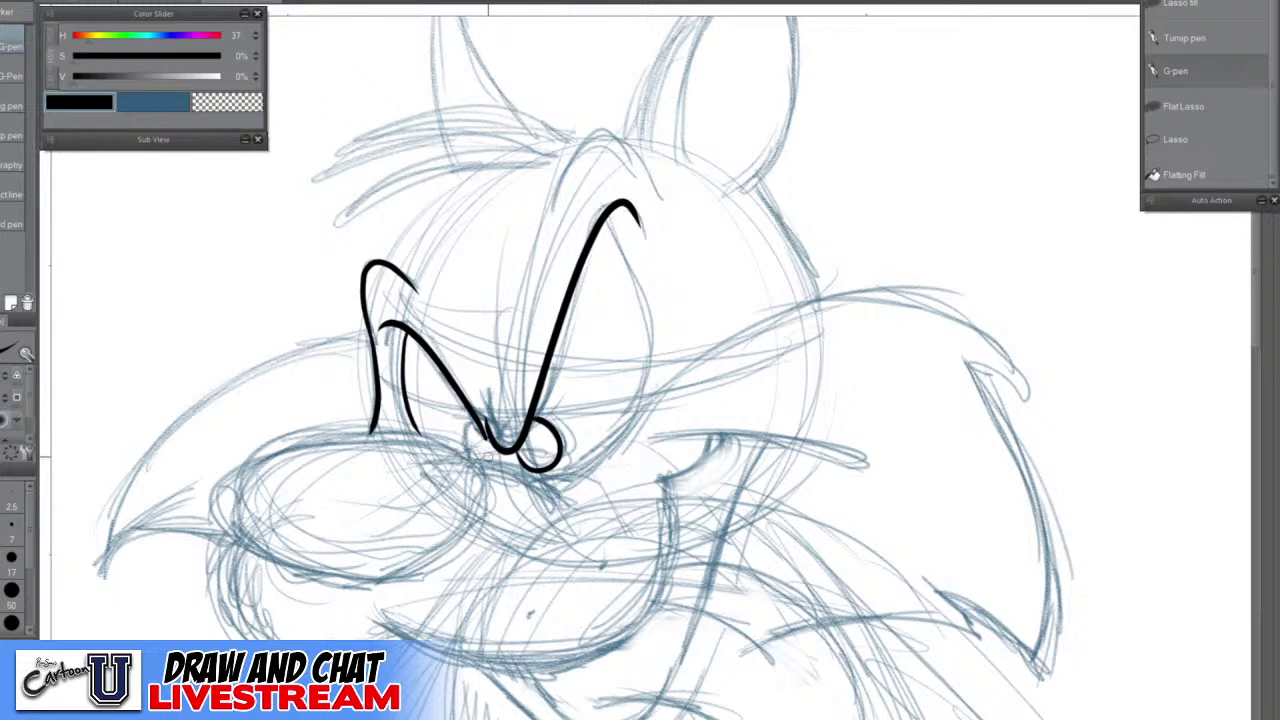
{"action": "mouse_move", "coordinate": [482, 425]}
{"action": "left_mouse_down"}
{"action": "mouse_move", "coordinate": [470, 462]}
{"action": "mouse_move", "coordinate": [498, 445]}
{"action": "left_mouse_up"}
Try to ink the line under the eyes and the outlines of the nose and muzzle in black
{"action": "scroll", "coordinate": [580, 490], "scroll_direction": "down", "scroll_amount": 4}
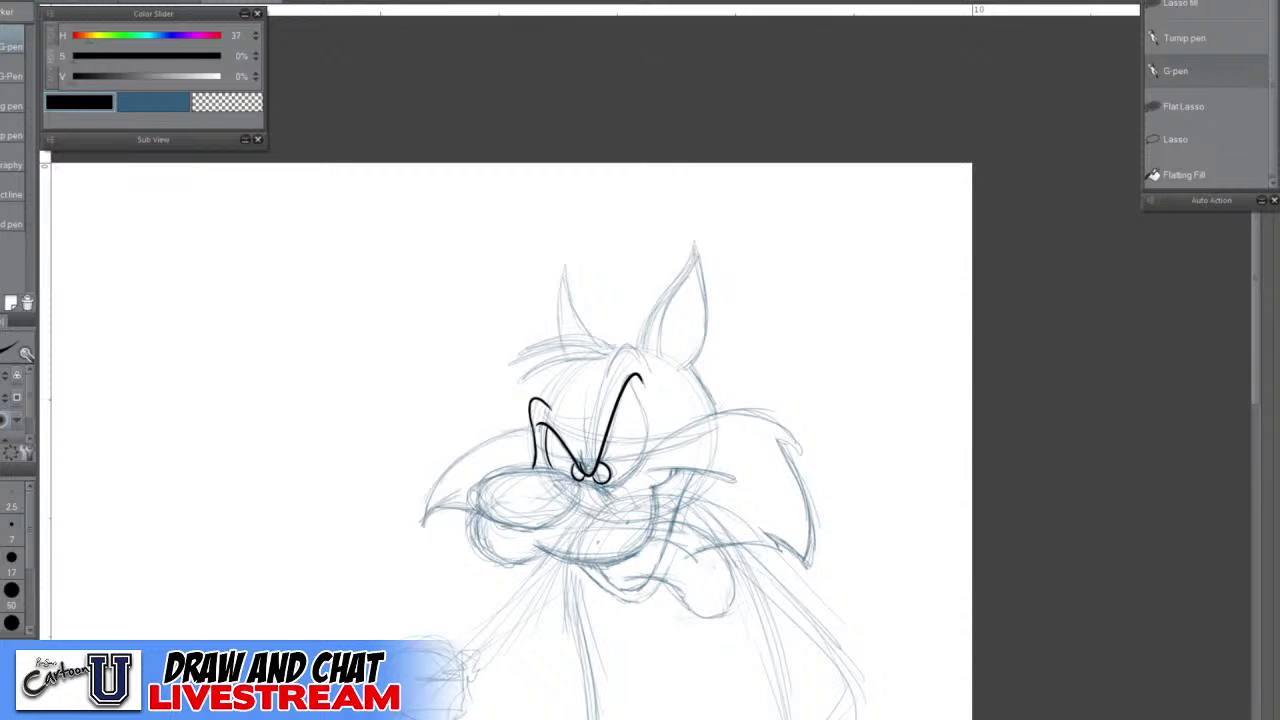
{"action": "scroll", "coordinate": [592, 482], "scroll_direction": "up", "scroll_amount": 2}
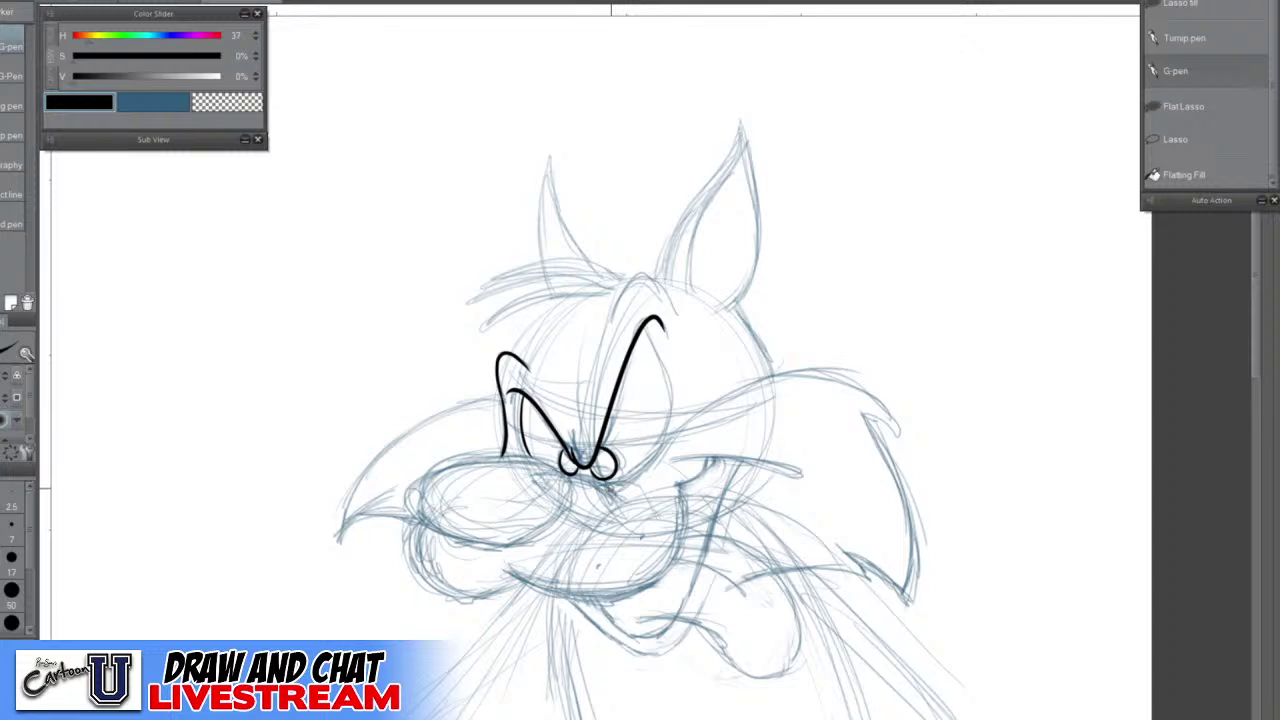
{"action": "left_click_drag", "start_coordinate": [532, 474], "coordinate": [620, 486]}
{"action": "mouse_move", "coordinate": [451, 450]}
{"action": "left_mouse_down"}
{"action": "mouse_move", "coordinate": [474, 472]}
{"action": "mouse_move", "coordinate": [400, 530]}
{"action": "mouse_move", "coordinate": [398, 557]}
{"action": "mouse_move", "coordinate": [445, 604]}
{"action": "left_mouse_up"}
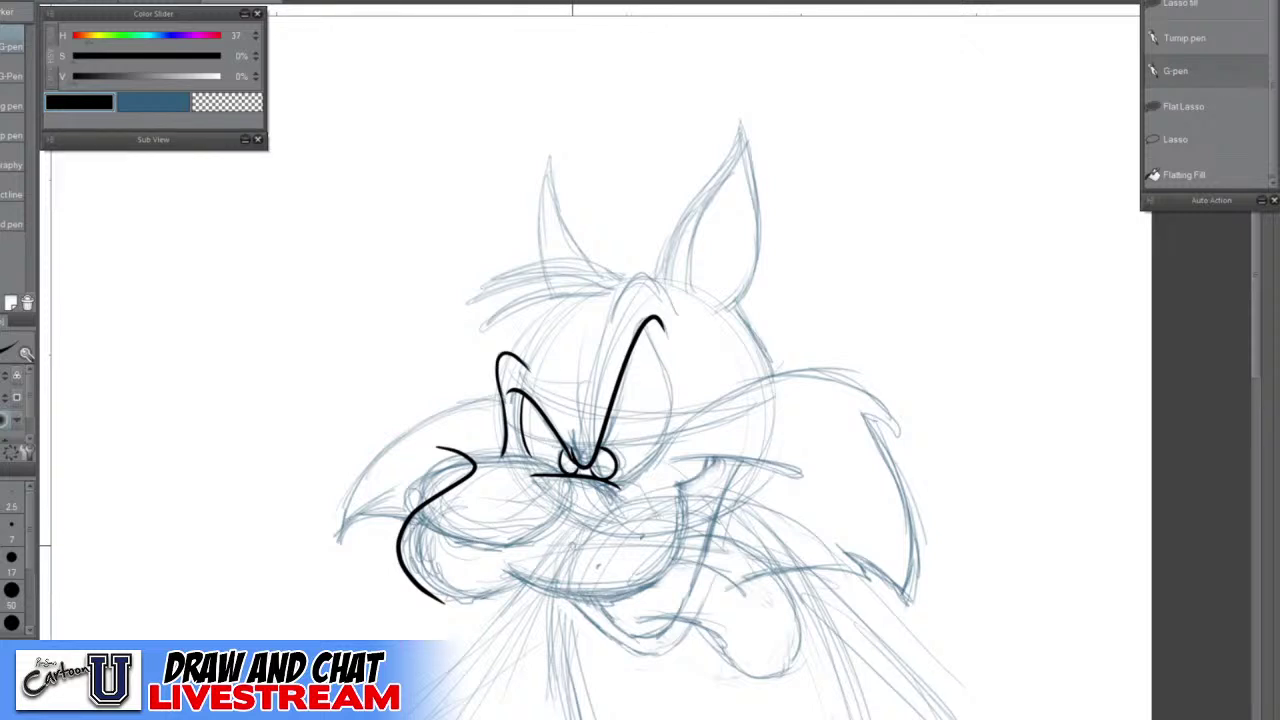
{"action": "key", "text": "ctrl+z"}
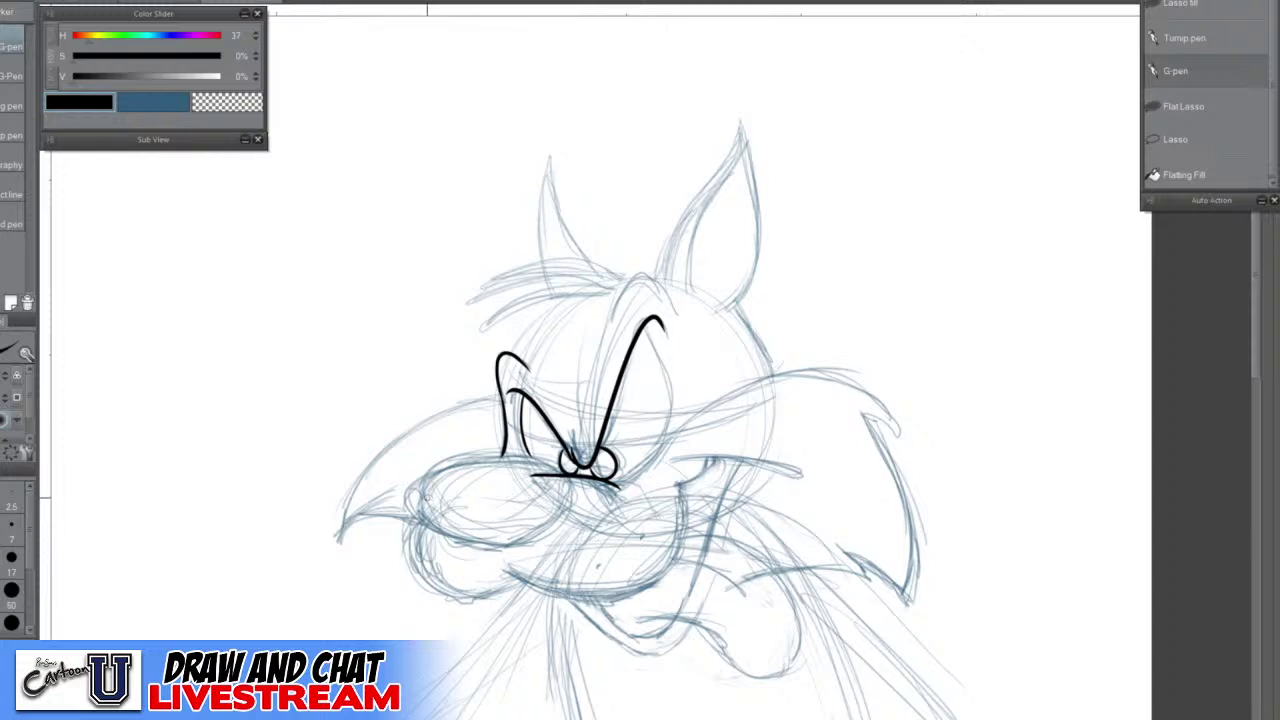
{"action": "mouse_move", "coordinate": [434, 447]}
{"action": "left_mouse_down"}
{"action": "mouse_move", "coordinate": [409, 518]}
{"action": "mouse_move", "coordinate": [413, 555]}
{"action": "mouse_move", "coordinate": [457, 584]}
{"action": "mouse_move", "coordinate": [506, 575]}
{"action": "mouse_move", "coordinate": [575, 597]}
{"action": "mouse_move", "coordinate": [627, 591]}
{"action": "mouse_move", "coordinate": [675, 541]}
{"action": "mouse_move", "coordinate": [676, 490]}
{"action": "left_mouse_up"}
{"action": "key", "text": "ctrl+z"}
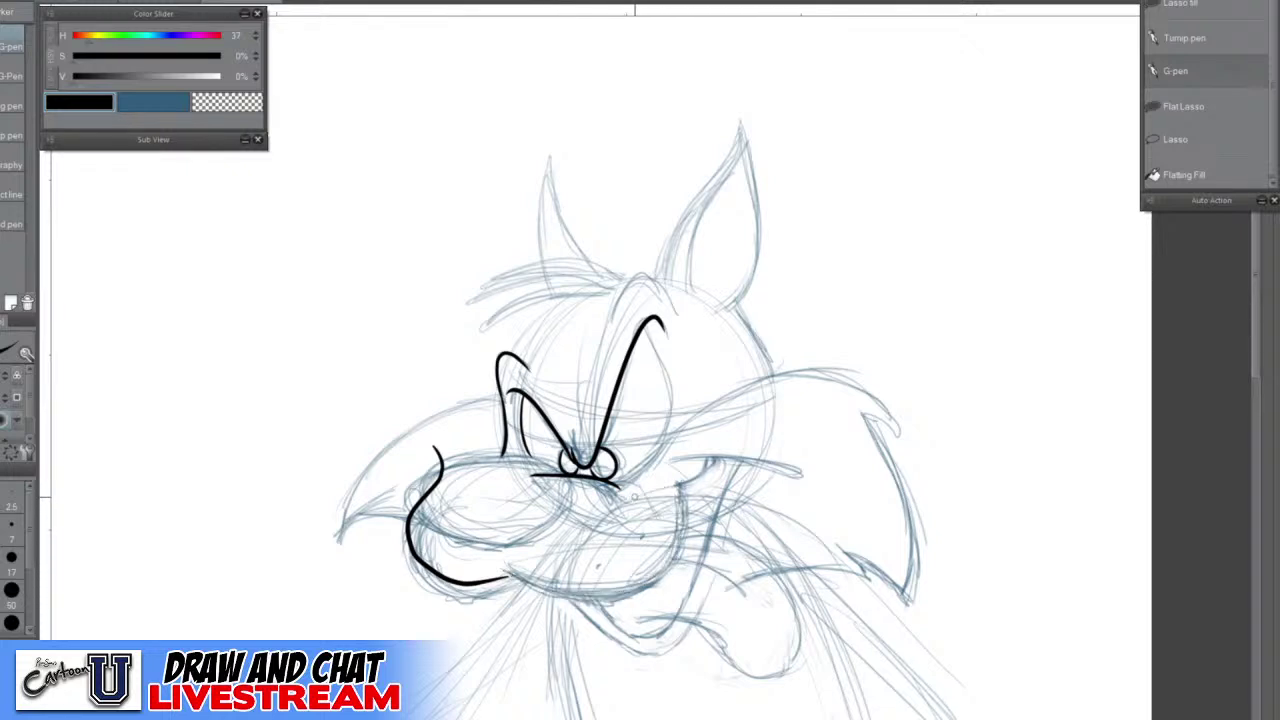
{"action": "key", "text": "ctrl+z"}
{"action": "mouse_move", "coordinate": [556, 490]}
{"action": "left_mouse_down"}
{"action": "mouse_move", "coordinate": [462, 473]}
{"action": "mouse_move", "coordinate": [422, 497]}
{"action": "mouse_move", "coordinate": [548, 483]}
{"action": "mouse_move", "coordinate": [487, 469]}
{"action": "mouse_move", "coordinate": [432, 499]}
{"action": "mouse_move", "coordinate": [432, 527]}
{"action": "mouse_move", "coordinate": [500, 563]}
{"action": "mouse_move", "coordinate": [590, 504]}
{"action": "left_mouse_up"}
{"action": "key", "text": "ctrl+z"}
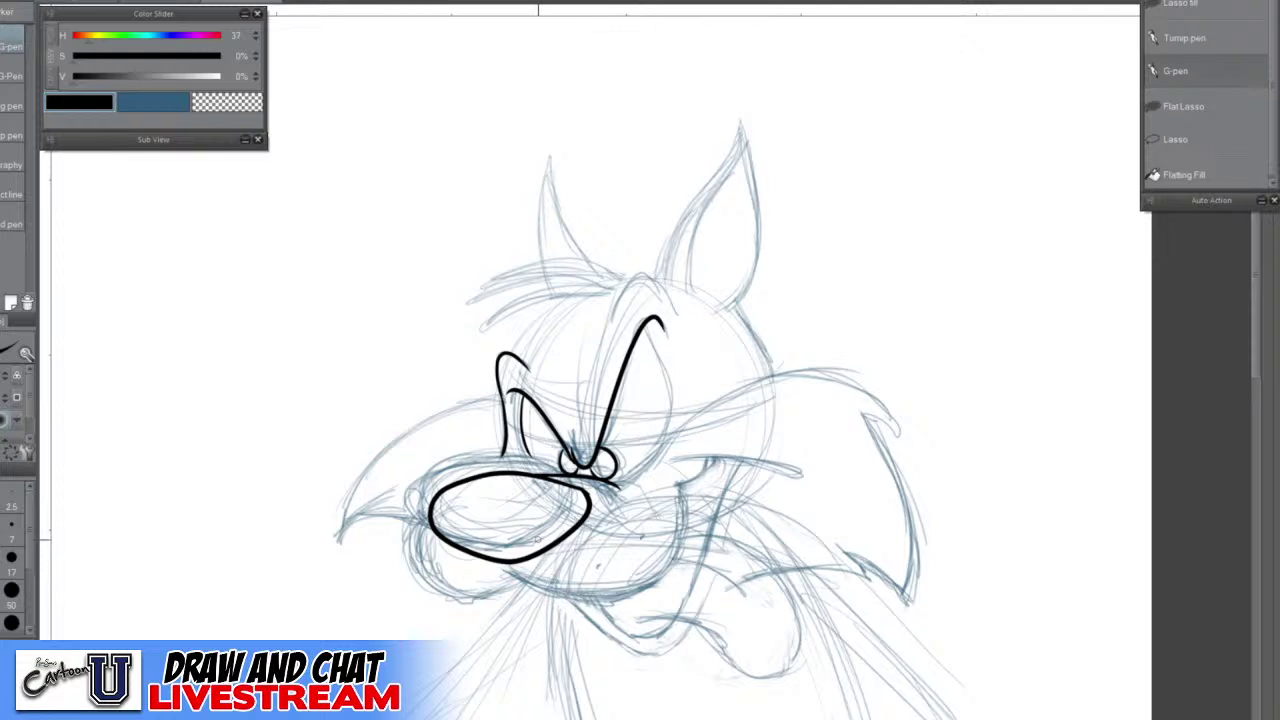
{"action": "key", "text": "ctrl+z"}
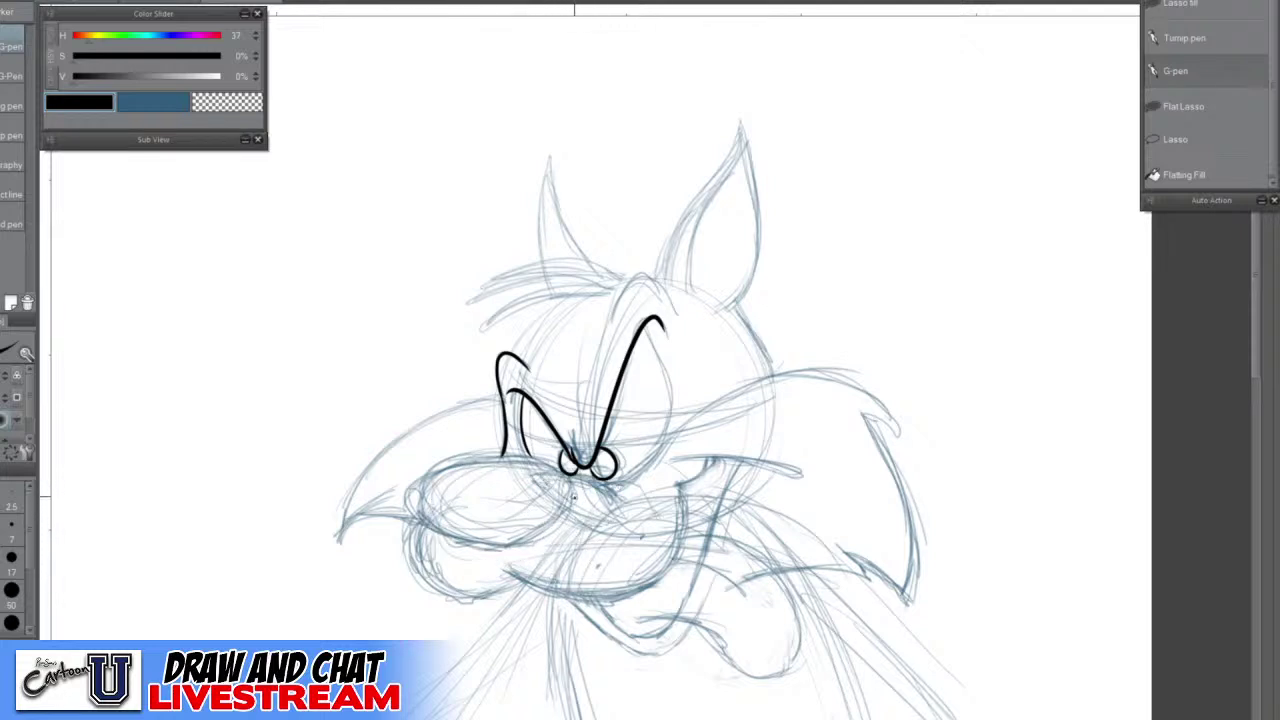
{"action": "mouse_move", "coordinate": [574, 496]}
{"action": "left_mouse_down"}
{"action": "mouse_move", "coordinate": [476, 452]}
{"action": "mouse_move", "coordinate": [408, 485]}
{"action": "mouse_move", "coordinate": [431, 533]}
{"action": "mouse_move", "coordinate": [450, 540]}
{"action": "left_mouse_up"}
{"action": "key", "text": "ctrl+z"}
{"action": "mouse_move", "coordinate": [570, 500]}
{"action": "left_mouse_down"}
{"action": "mouse_move", "coordinate": [485, 475]}
{"action": "mouse_move", "coordinate": [455, 481]}
{"action": "mouse_move", "coordinate": [425, 497]}
{"action": "mouse_move", "coordinate": [426, 545]}
{"action": "mouse_move", "coordinate": [501, 573]}
{"action": "mouse_move", "coordinate": [562, 498]}
{"action": "left_mouse_up"}
{"action": "scroll", "coordinate": [558, 490], "scroll_direction": "up", "scroll_amount": 2}
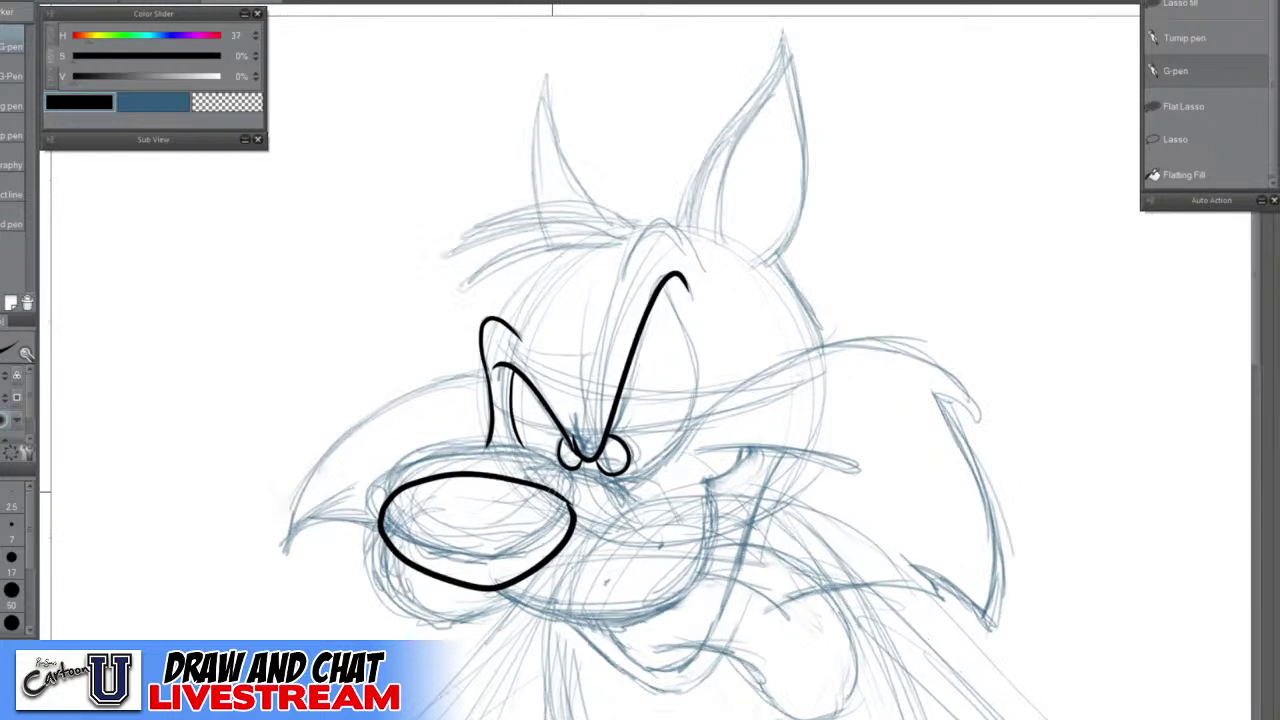
{"action": "left_click_drag", "start_coordinate": [522, 468], "coordinate": [648, 492]}
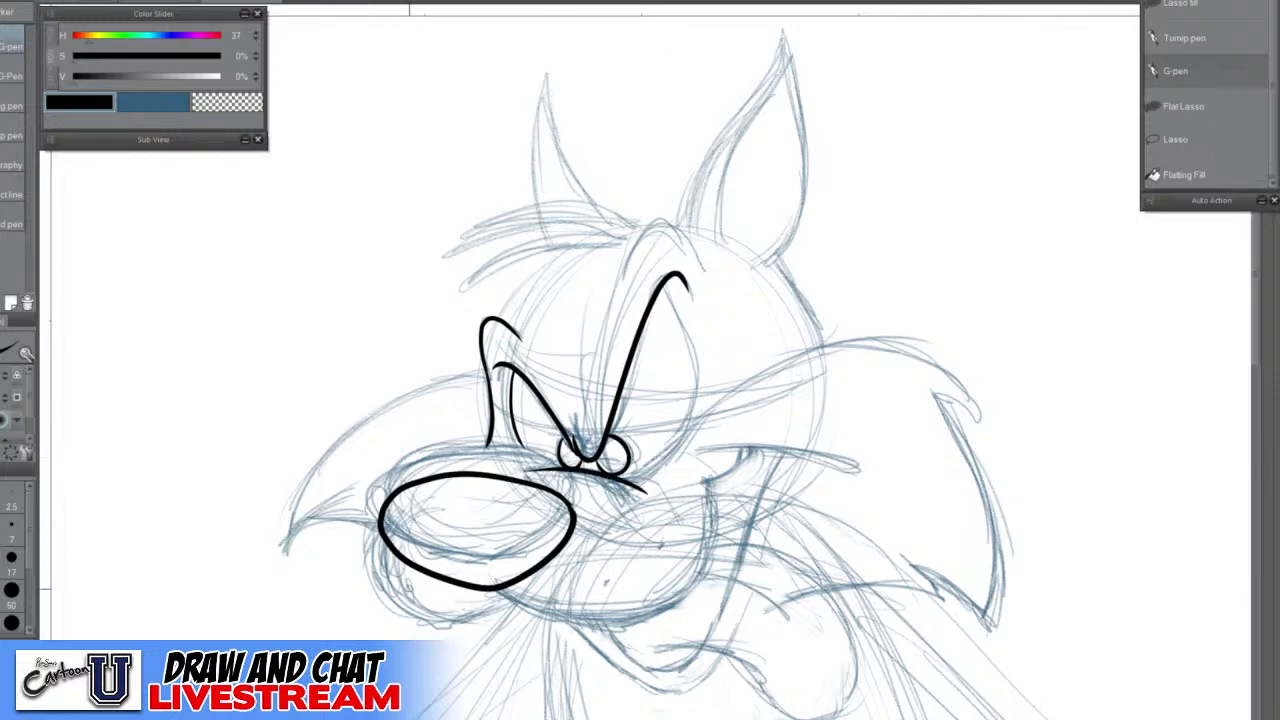
{"action": "mouse_move", "coordinate": [474, 612]}
{"action": "left_mouse_down"}
{"action": "mouse_move", "coordinate": [425, 614]}
{"action": "mouse_move", "coordinate": [366, 578]}
{"action": "mouse_move", "coordinate": [360, 533]}
{"action": "mouse_move", "coordinate": [383, 447]}
{"action": "left_mouse_up"}
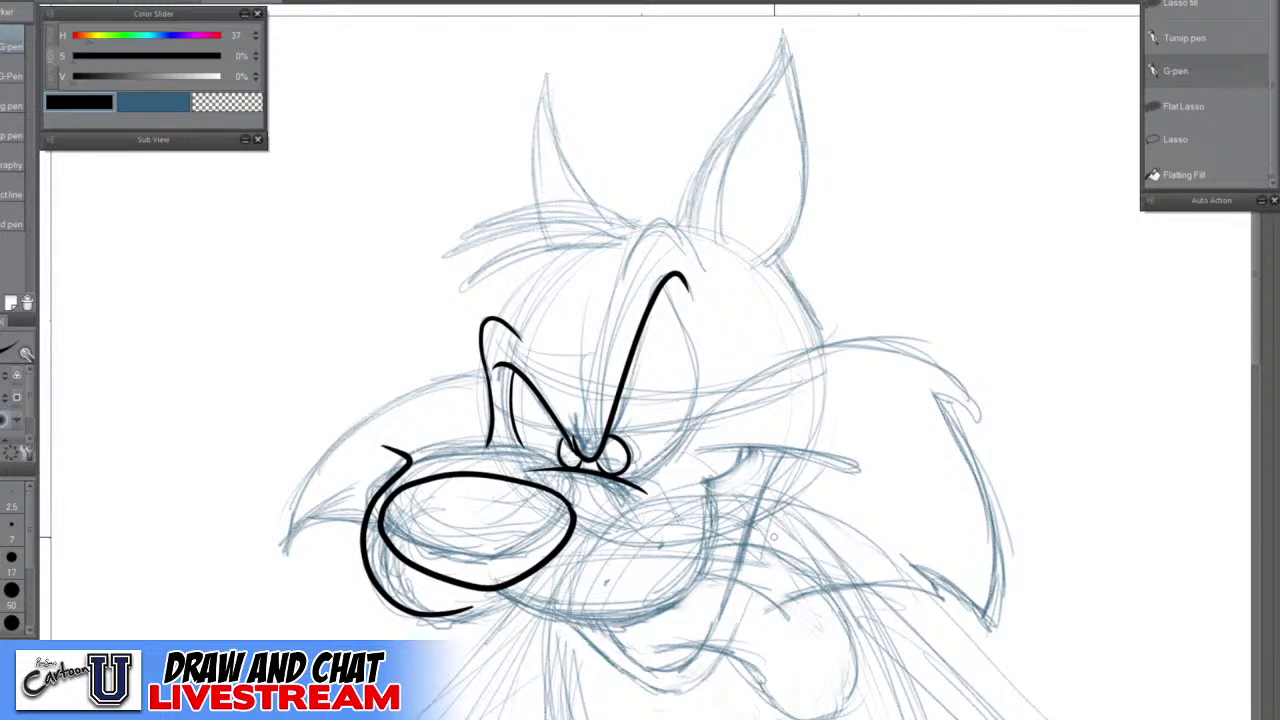
{"action": "key", "text": "ctrl+z"}
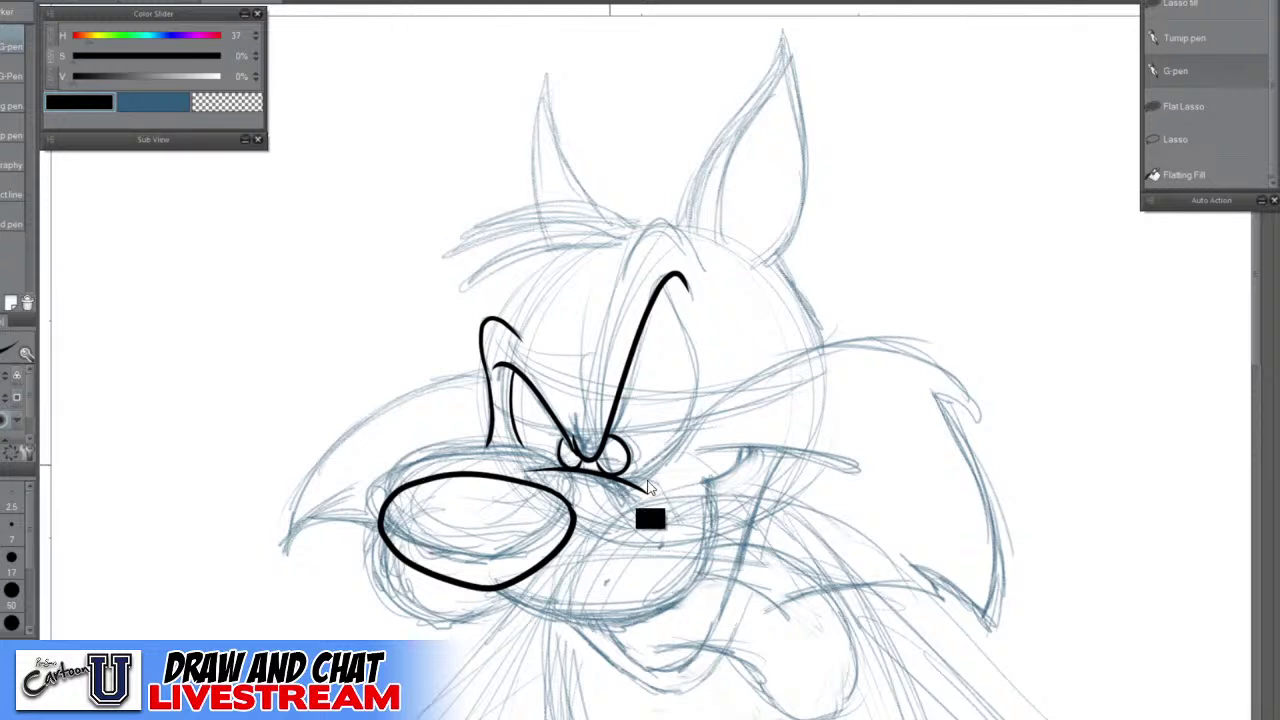
{"action": "key", "text": "ctrl+z"}
{"action": "key", "text": "ctrl+z"}
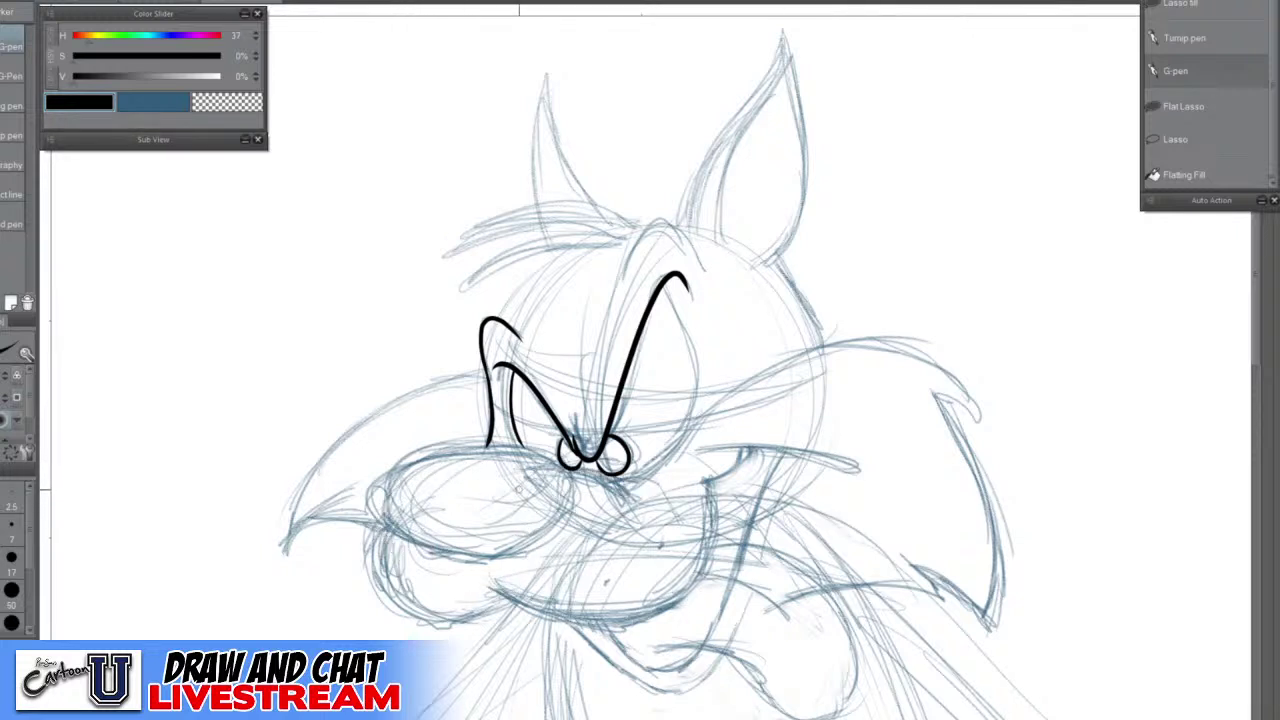
Ink the oval nose, the rounded muzzle front beneath it and the short crease behind the nose in black
{"action": "mouse_move", "coordinate": [576, 492]}
{"action": "left_mouse_down"}
{"action": "mouse_move", "coordinate": [499, 455]}
{"action": "mouse_move", "coordinate": [442, 455]}
{"action": "mouse_move", "coordinate": [402, 469]}
{"action": "mouse_move", "coordinate": [387, 515]}
{"action": "mouse_move", "coordinate": [414, 543]}
{"action": "mouse_move", "coordinate": [494, 561]}
{"action": "mouse_move", "coordinate": [562, 528]}
{"action": "mouse_move", "coordinate": [548, 466]}
{"action": "left_mouse_up"}
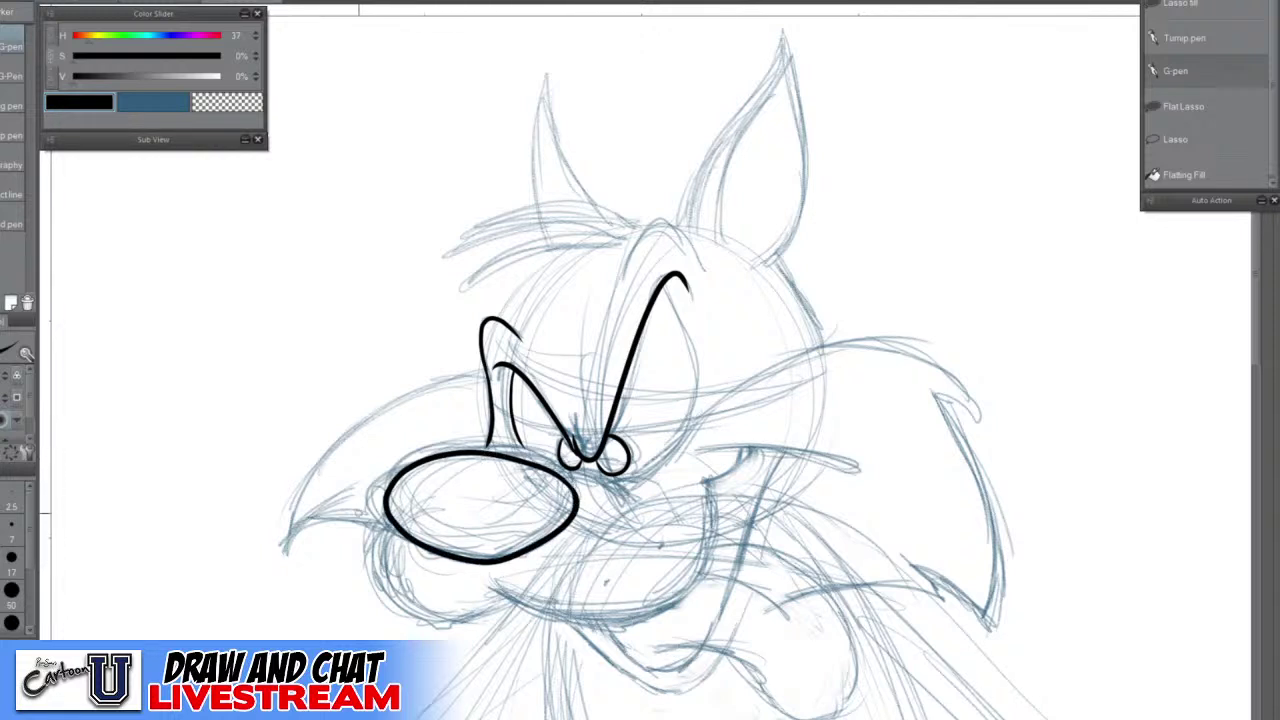
{"action": "mouse_move", "coordinate": [386, 498]}
{"action": "left_mouse_down"}
{"action": "mouse_move", "coordinate": [370, 556]}
{"action": "mouse_move", "coordinate": [383, 585]}
{"action": "mouse_move", "coordinate": [435, 616]}
{"action": "mouse_move", "coordinate": [496, 597]}
{"action": "left_mouse_up"}
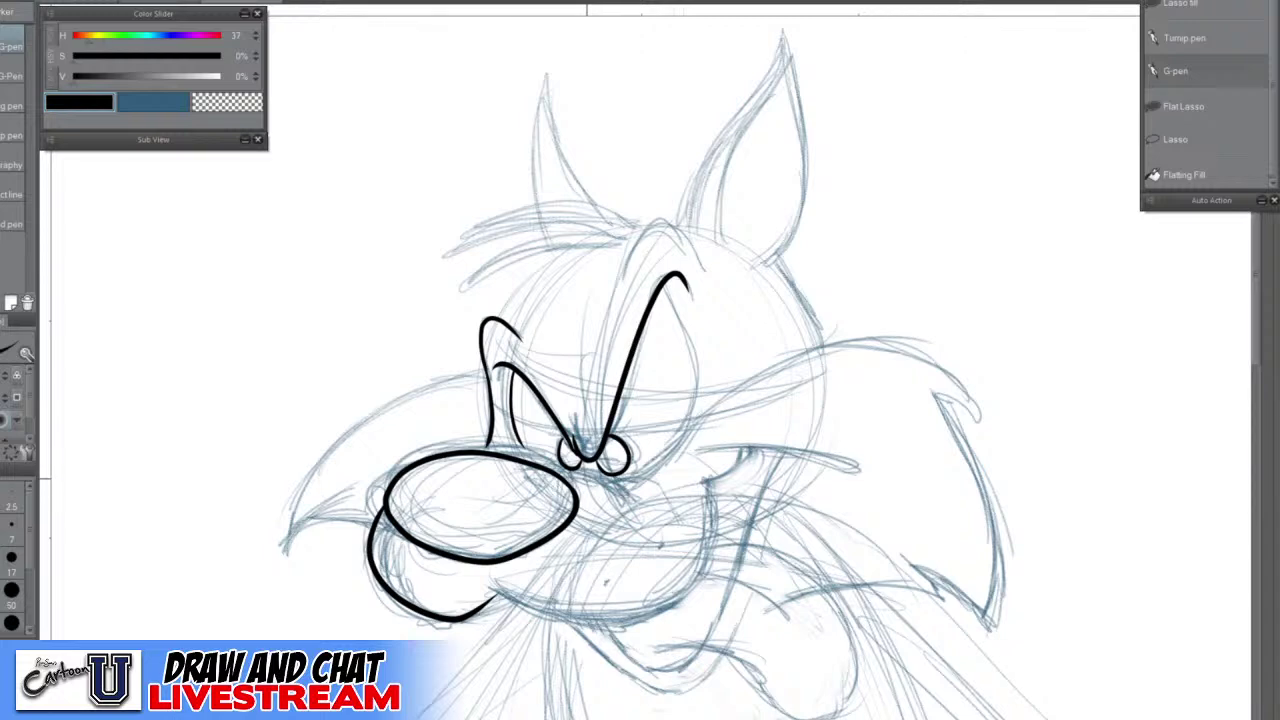
{"action": "scroll", "coordinate": [586, 477], "scroll_direction": "up", "scroll_amount": 2}
{"action": "left_click_drag", "start_coordinate": [534, 466], "coordinate": [628, 518]}
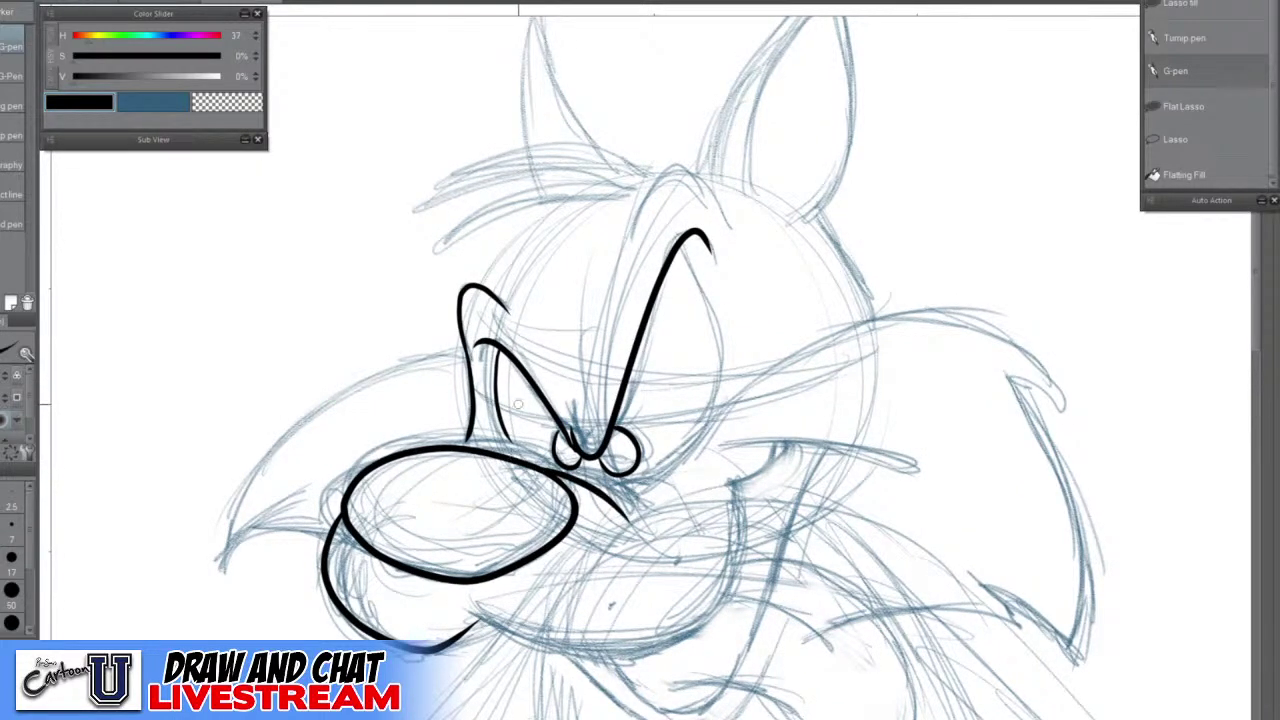
Extend the far eye's outer edge down to the nose and ink the line under both pupils
{"action": "scroll", "coordinate": [498, 405], "scroll_direction": "up", "scroll_amount": 2}
{"action": "left_click_drag", "start_coordinate": [496, 325], "coordinate": [514, 456]}
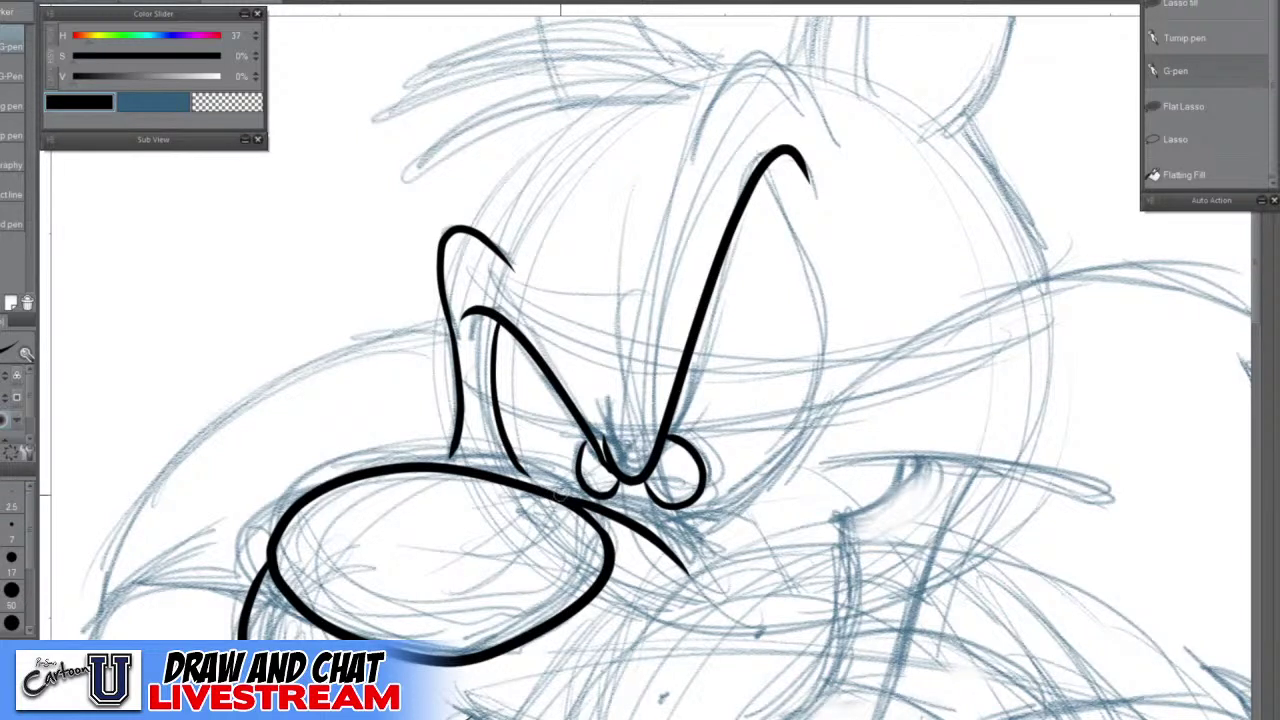
{"action": "mouse_move", "coordinate": [556, 495]}
{"action": "left_mouse_down"}
{"action": "mouse_move", "coordinate": [614, 498]}
{"action": "mouse_move", "coordinate": [722, 545]}
{"action": "left_mouse_up"}
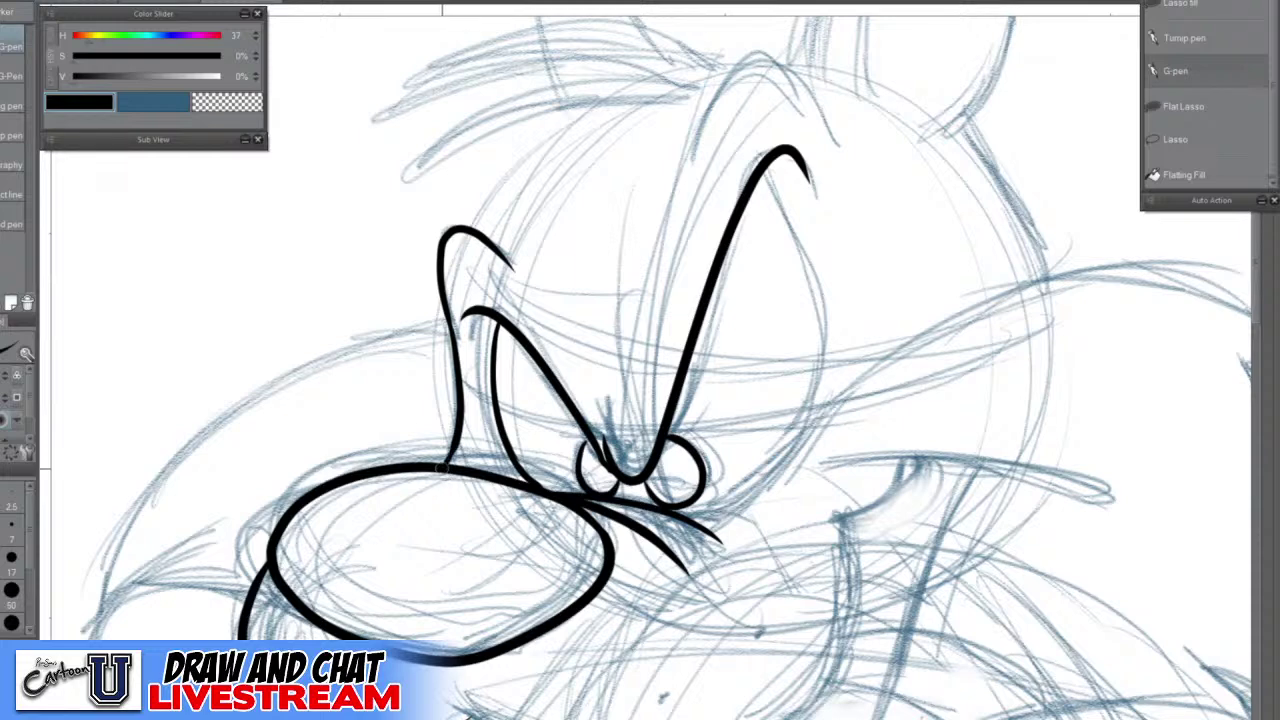
Erase the lower part of the far brow ridge's outer line and re-ink it down to the top of the nose
{"action": "scroll", "coordinate": [493, 497], "scroll_direction": "down", "scroll_amount": 3}
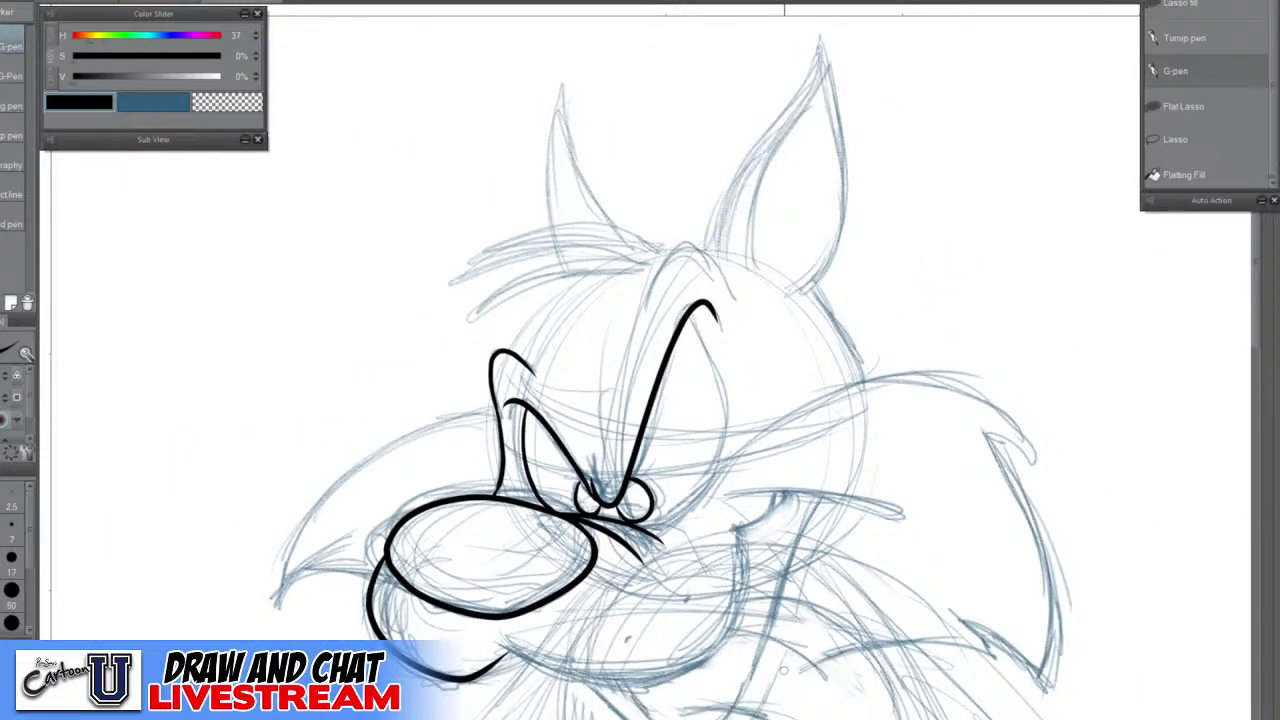
{"action": "left_click_drag", "start_coordinate": [762, 650], "coordinate": [672, 445]}
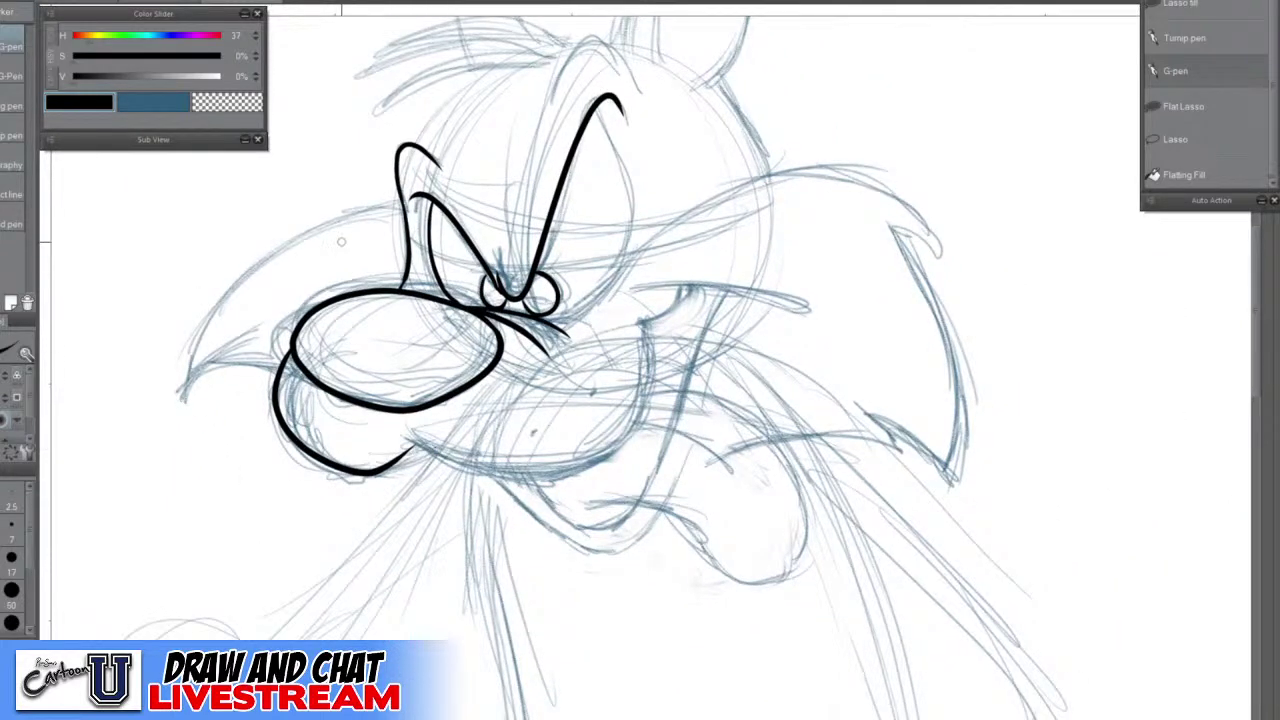
{"action": "key", "text": "e"}
{"action": "scroll", "coordinate": [400, 213], "scroll_direction": "up", "scroll_amount": 2}
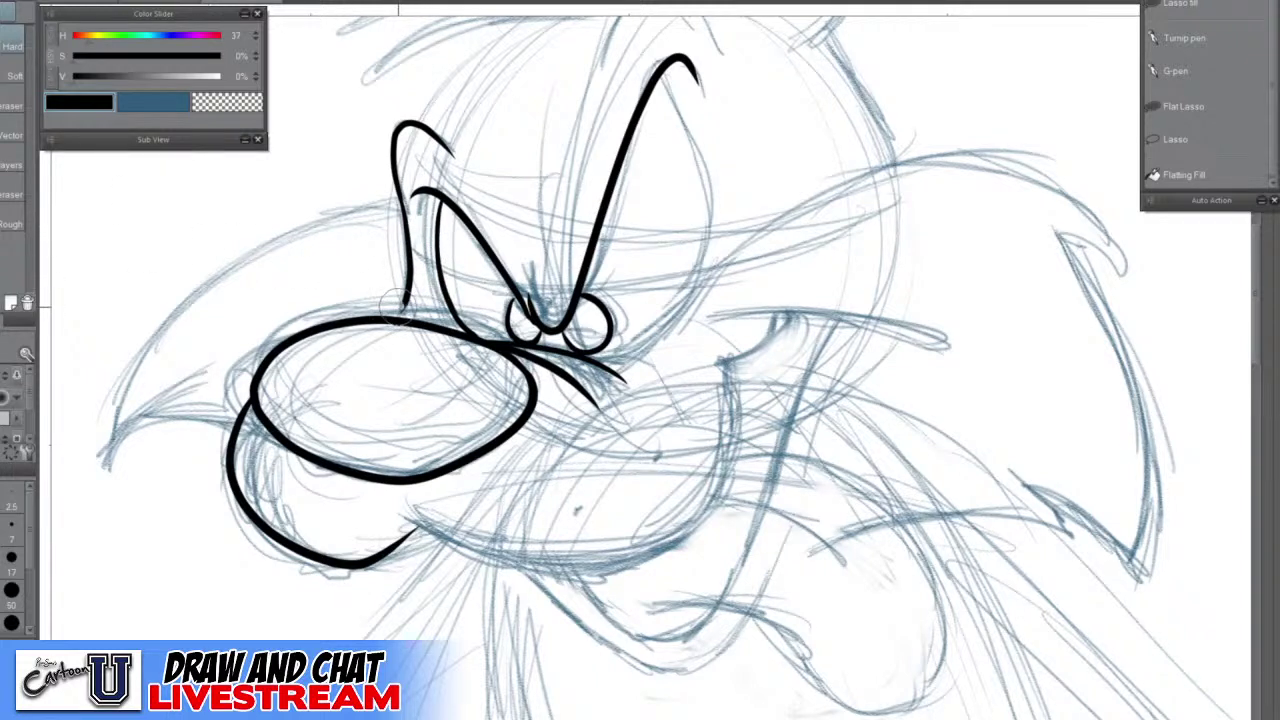
{"action": "mouse_move", "coordinate": [410, 312]}
{"action": "left_mouse_down"}
{"action": "mouse_move", "coordinate": [407, 238]}
{"action": "mouse_move", "coordinate": [411, 274]}
{"action": "left_mouse_up"}
{"action": "key", "text": "p"}
{"action": "key", "text": "ctrl+z"}
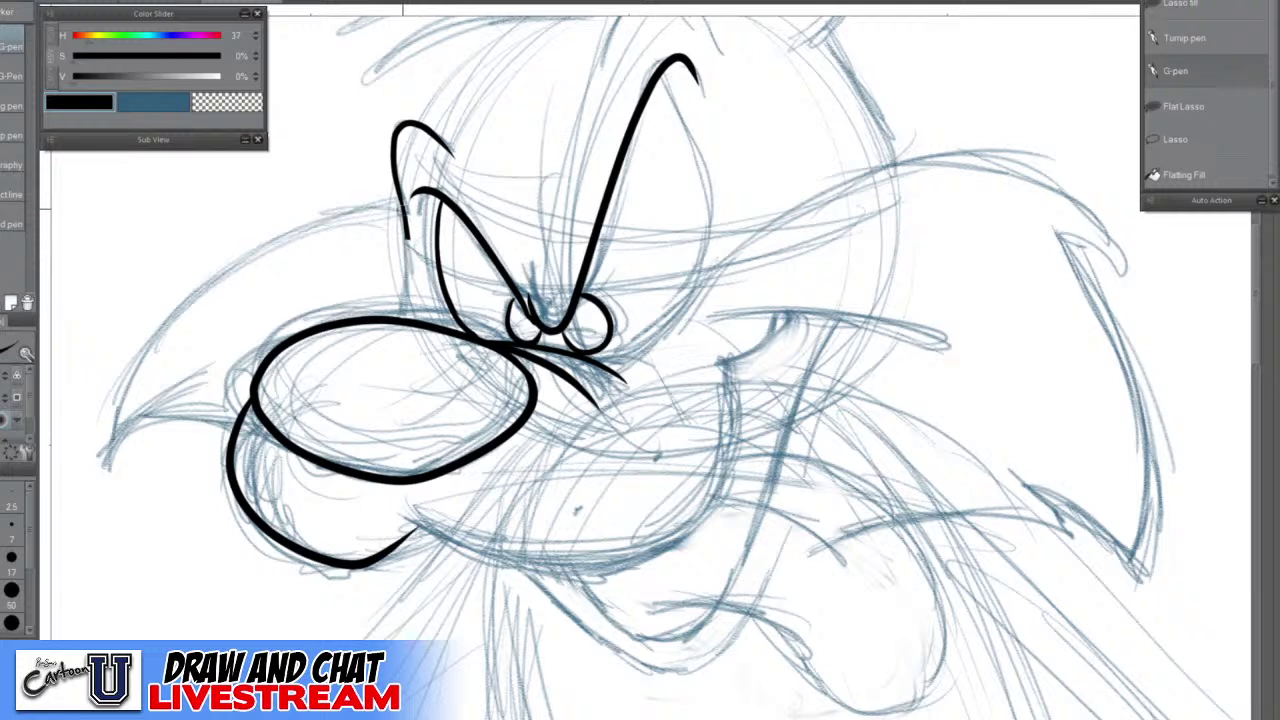
{"action": "left_click_drag", "start_coordinate": [404, 222], "coordinate": [418, 306]}
{"action": "key", "text": "ctrl+z"}
{"action": "left_click_drag", "start_coordinate": [403, 215], "coordinate": [416, 322]}
{"action": "key", "text": "ctrl+z"}
{"action": "key", "text": "e"}
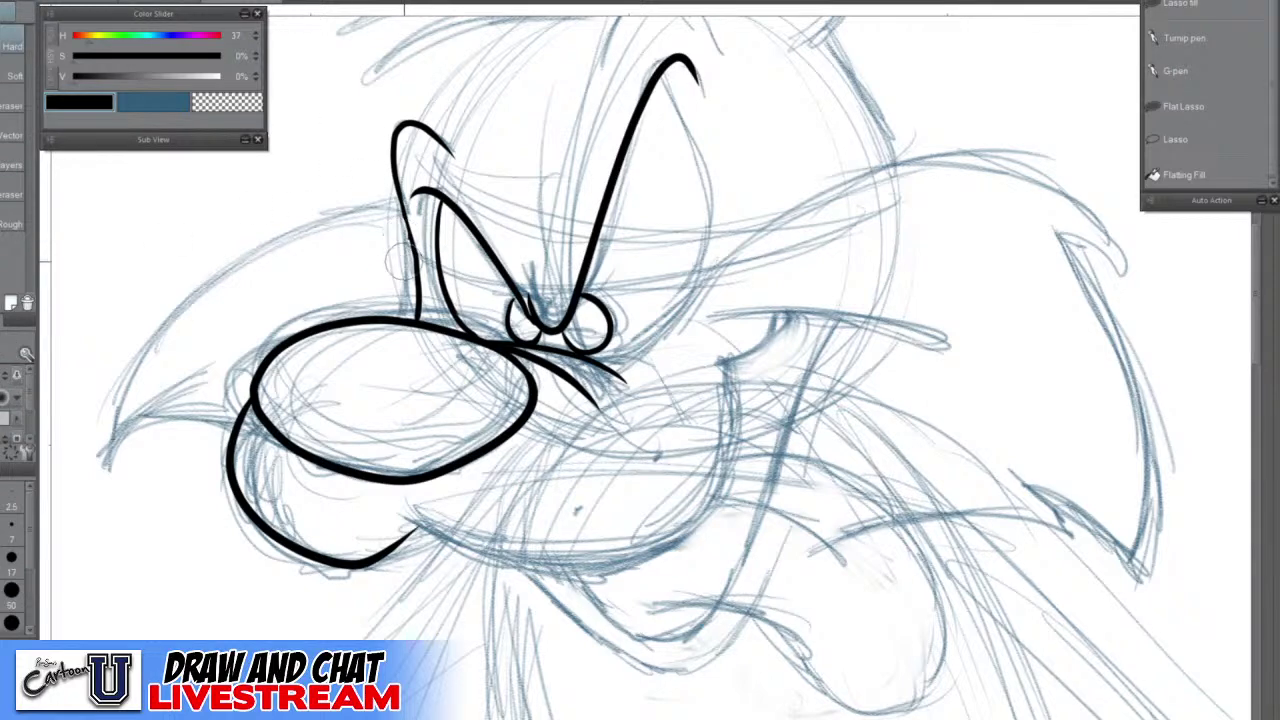
Ink the mouth line curving from the muzzle front up into the mouth corner, and the long cheek crease above it, with the G-pen
{"action": "scroll", "coordinate": [800, 330], "scroll_direction": "down", "scroll_amount": 2}
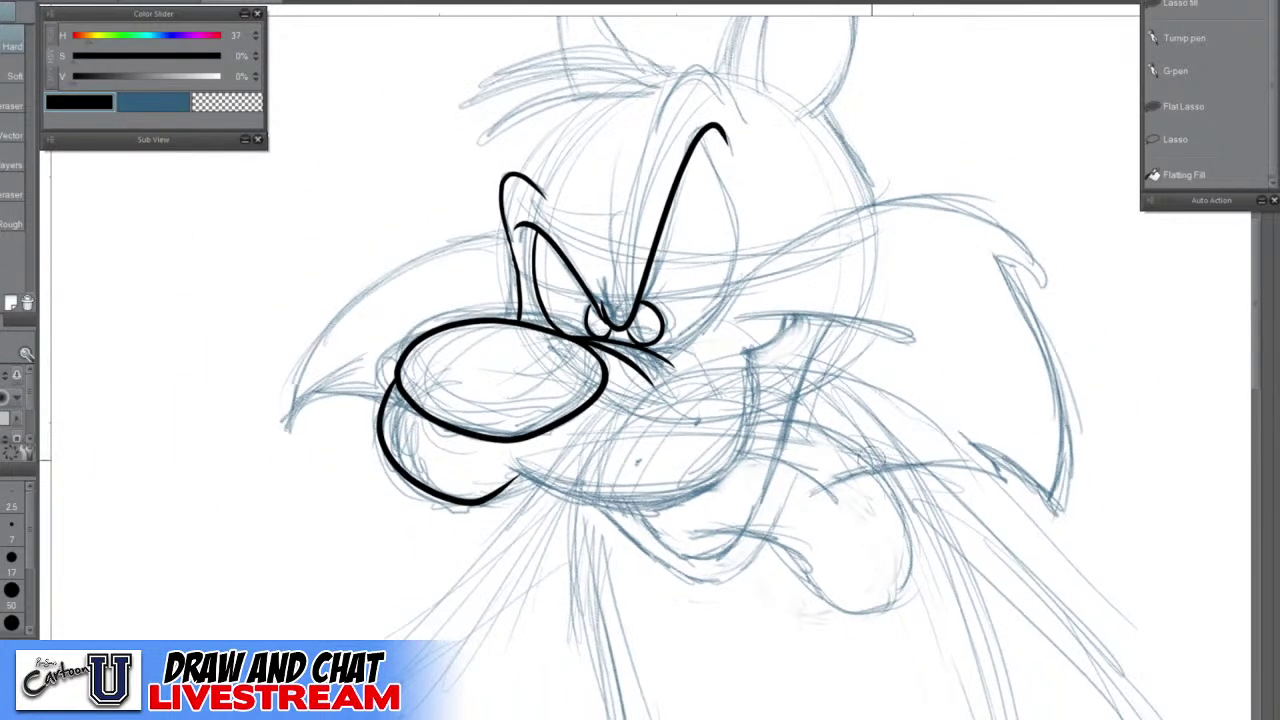
{"action": "key", "text": "p"}
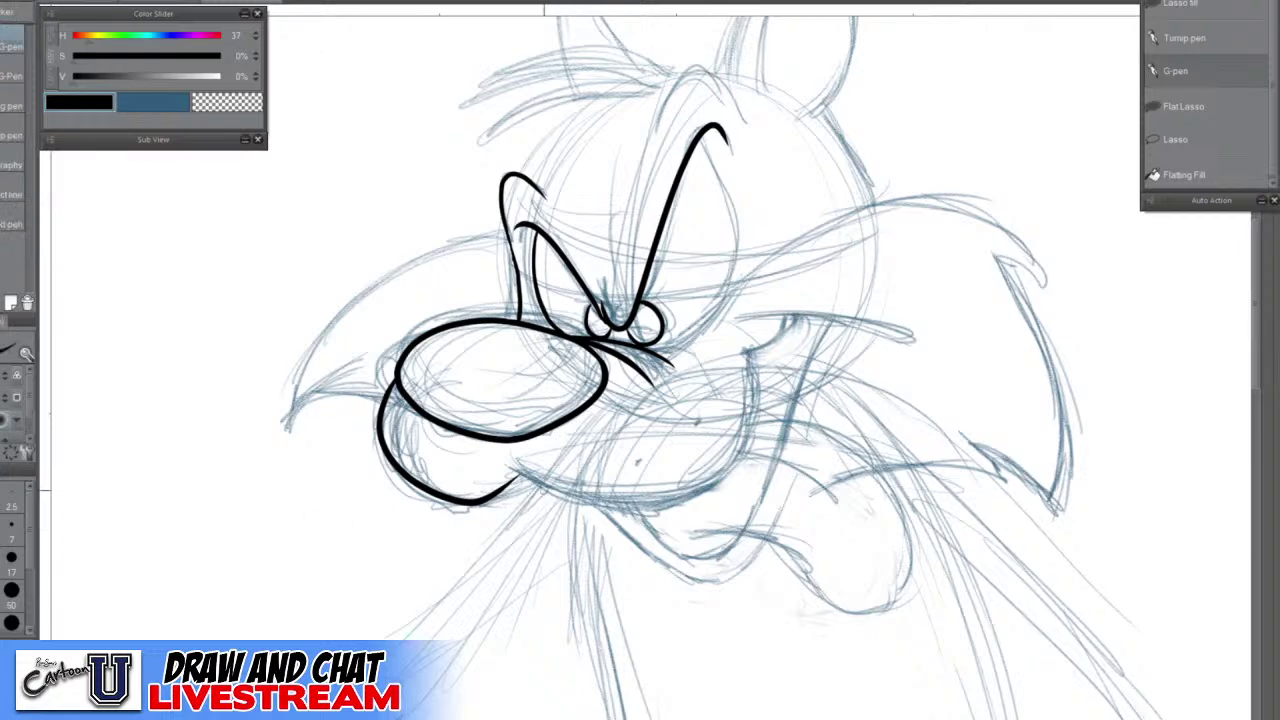
{"action": "scroll", "coordinate": [505, 470], "scroll_direction": "up", "scroll_amount": 2}
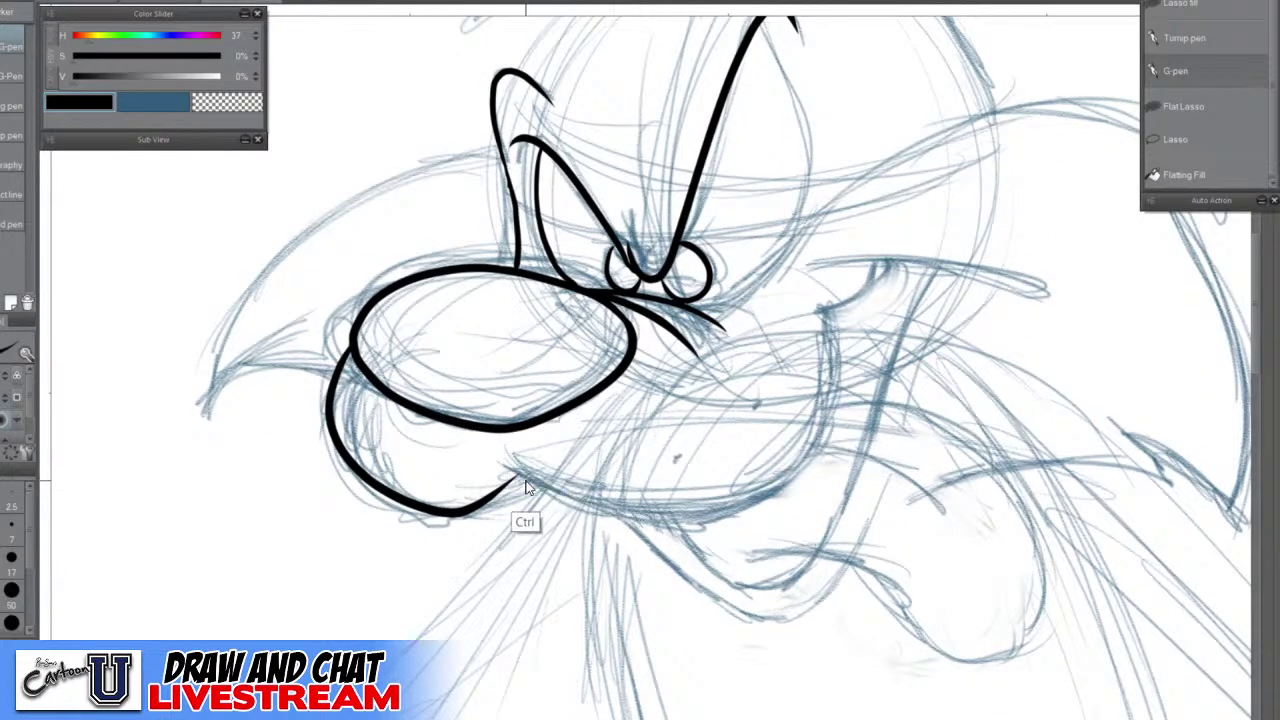
{"action": "mouse_move", "coordinate": [505, 468]}
{"action": "left_mouse_down"}
{"action": "mouse_move", "coordinate": [590, 510]}
{"action": "mouse_move", "coordinate": [698, 518]}
{"action": "mouse_move", "coordinate": [752, 506]}
{"action": "mouse_move", "coordinate": [832, 400]}
{"action": "mouse_move", "coordinate": [818, 308]}
{"action": "mouse_move", "coordinate": [858, 297]}
{"action": "mouse_move", "coordinate": [886, 259]}
{"action": "left_mouse_up"}
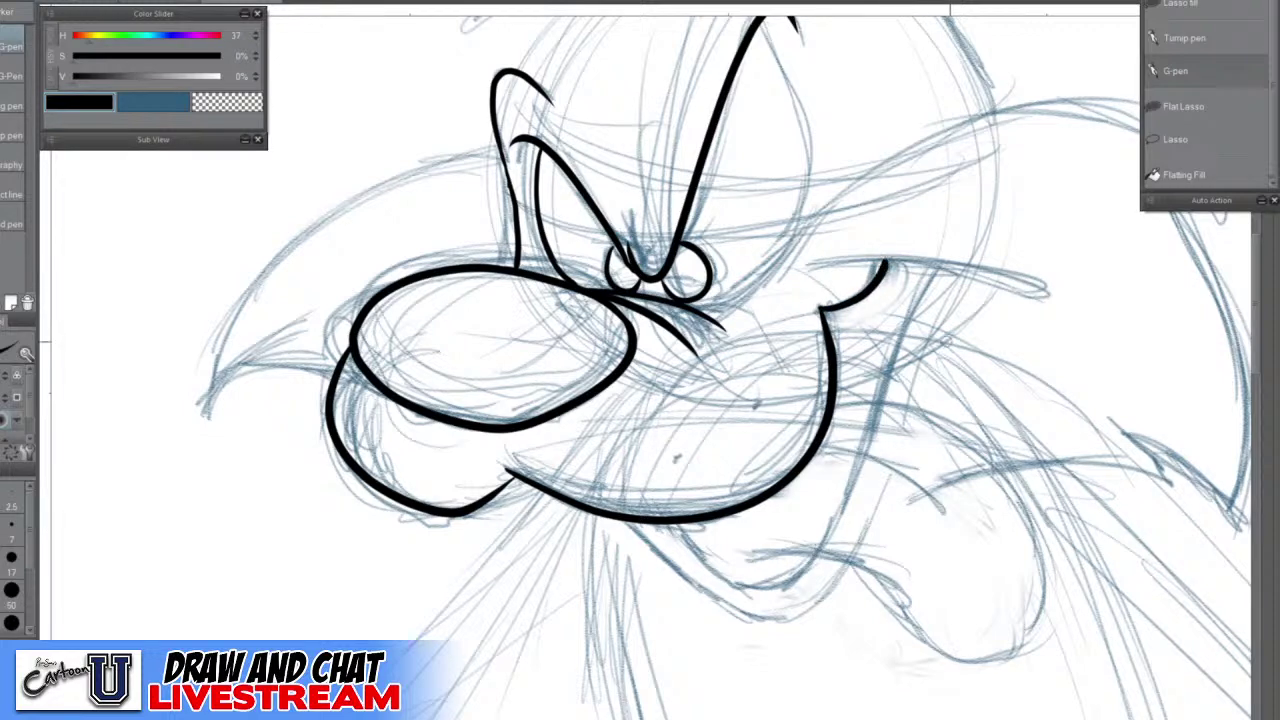
{"action": "scroll", "coordinate": [1005, 430], "scroll_direction": "down", "scroll_amount": 2}
{"action": "left_click_drag", "start_coordinate": [990, 485], "coordinate": [735, 561]}
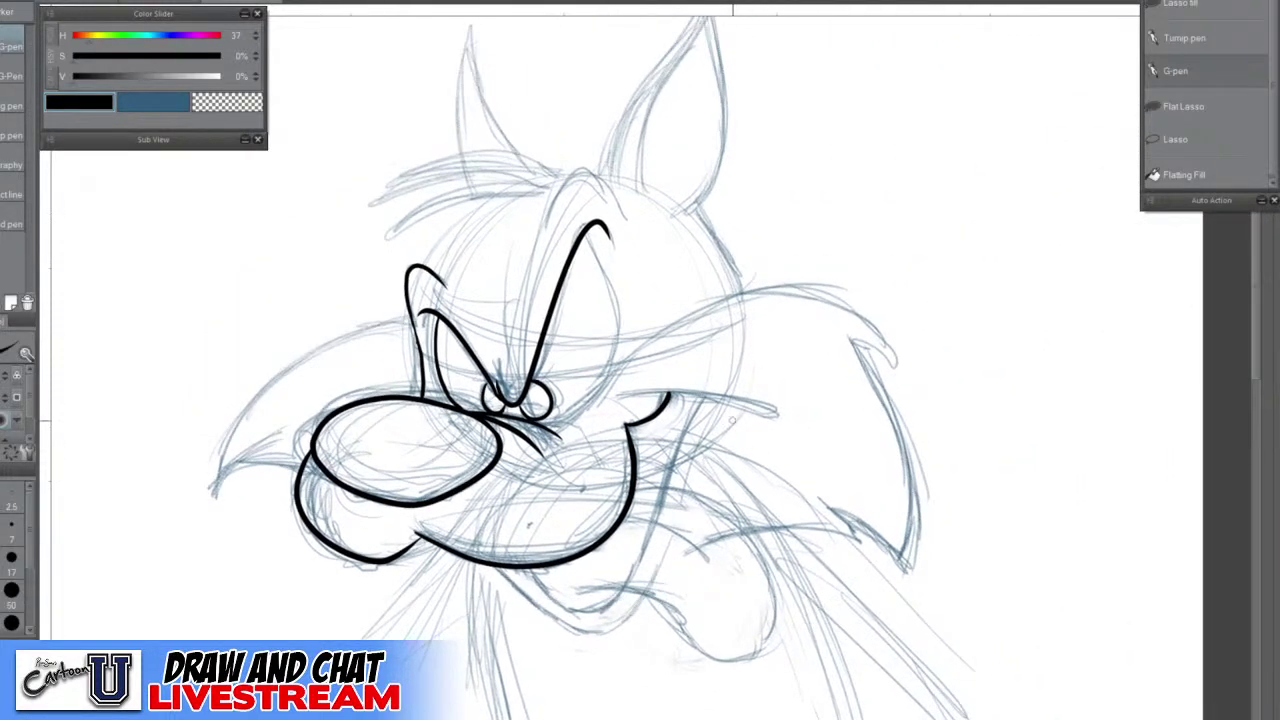
{"action": "mouse_move", "coordinate": [607, 403]}
{"action": "left_mouse_down"}
{"action": "mouse_move", "coordinate": [705, 391]}
{"action": "mouse_move", "coordinate": [800, 432]}
{"action": "left_mouse_up"}
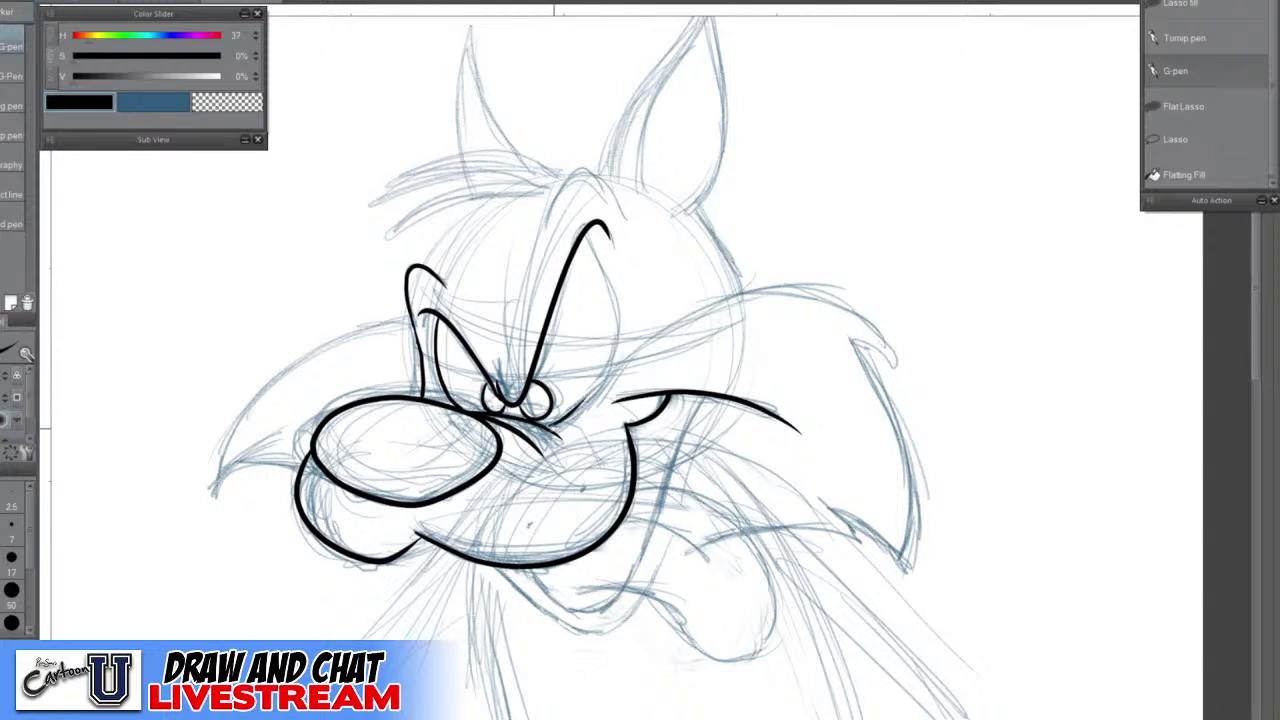
Ink the upper edge of the near cheek tuft in one sweeping curve from below the near eye out to its tip
{"action": "left_click_drag", "start_coordinate": [546, 428], "coordinate": [640, 346]}
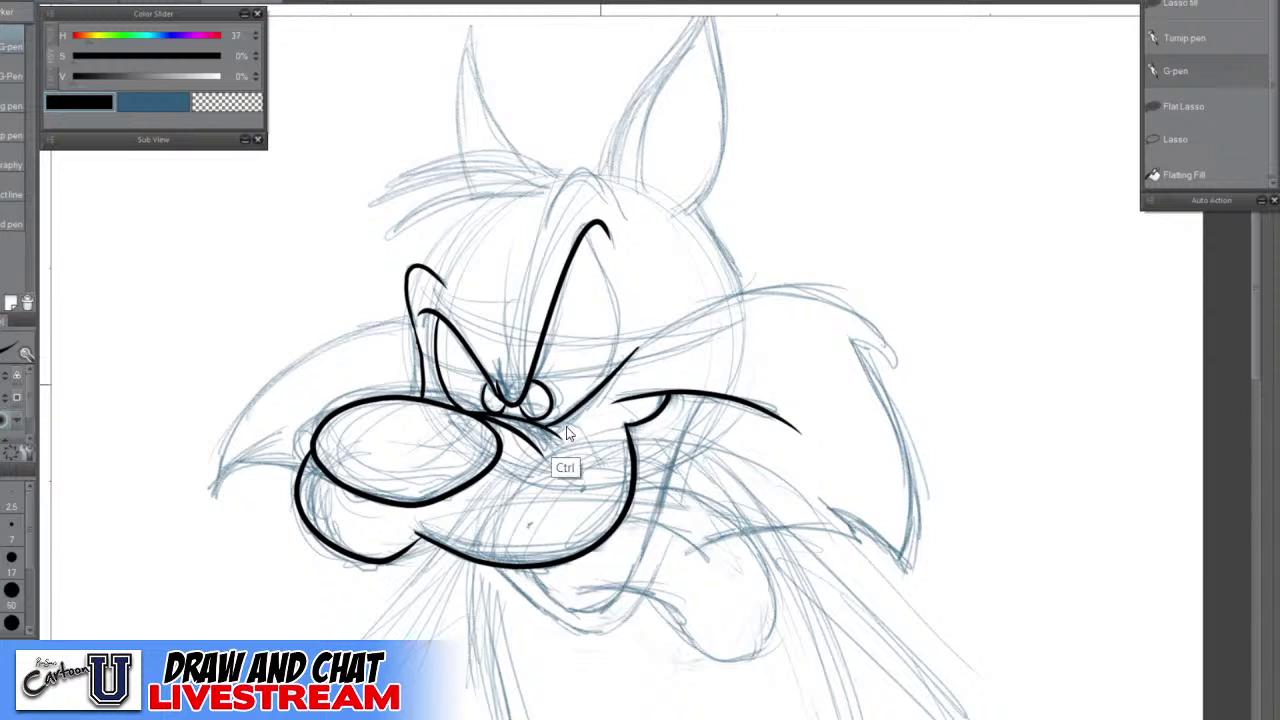
{"action": "key", "text": "ctrl+z"}
{"action": "mouse_move", "coordinate": [548, 432]}
{"action": "left_mouse_down"}
{"action": "mouse_move", "coordinate": [638, 348]}
{"action": "mouse_move", "coordinate": [728, 298]}
{"action": "mouse_move", "coordinate": [820, 296]}
{"action": "mouse_move", "coordinate": [905, 345]}
{"action": "left_mouse_up"}
{"action": "key", "text": "ctrl+z"}
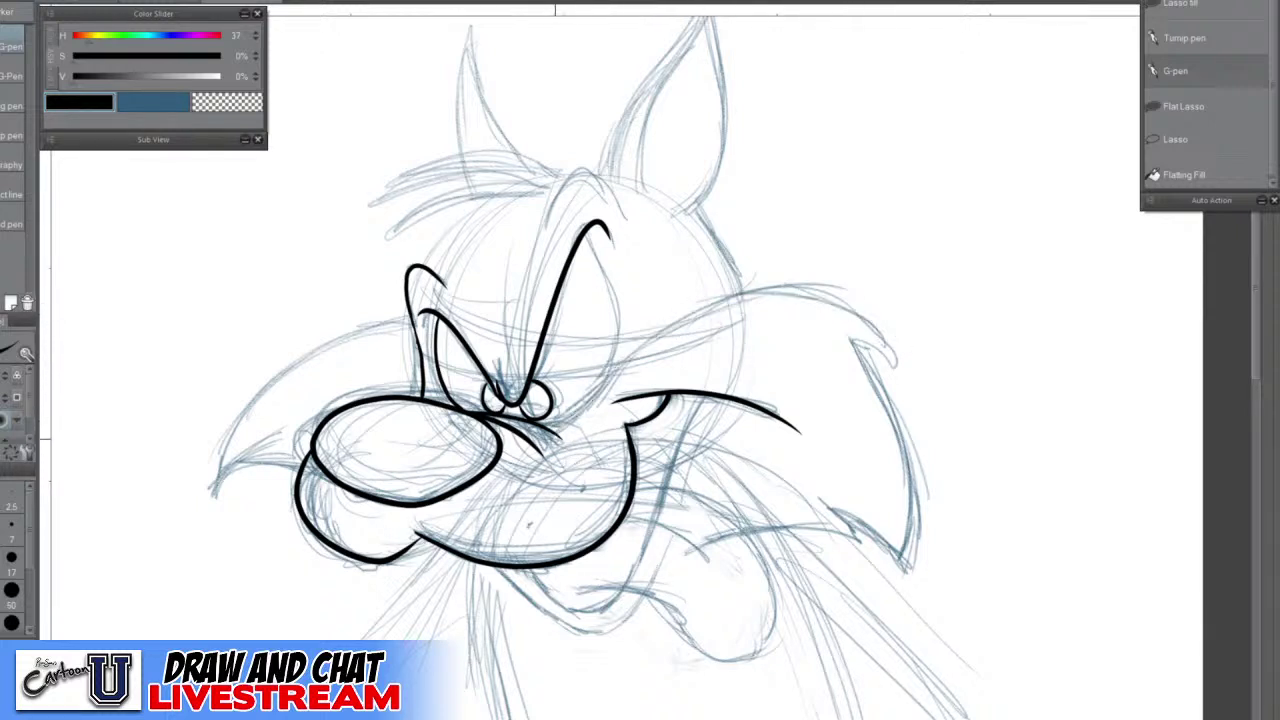
{"action": "mouse_move", "coordinate": [540, 434]}
{"action": "left_mouse_down"}
{"action": "mouse_move", "coordinate": [668, 328]}
{"action": "mouse_move", "coordinate": [762, 290]}
{"action": "mouse_move", "coordinate": [866, 320]}
{"action": "mouse_move", "coordinate": [894, 369]}
{"action": "left_mouse_up"}
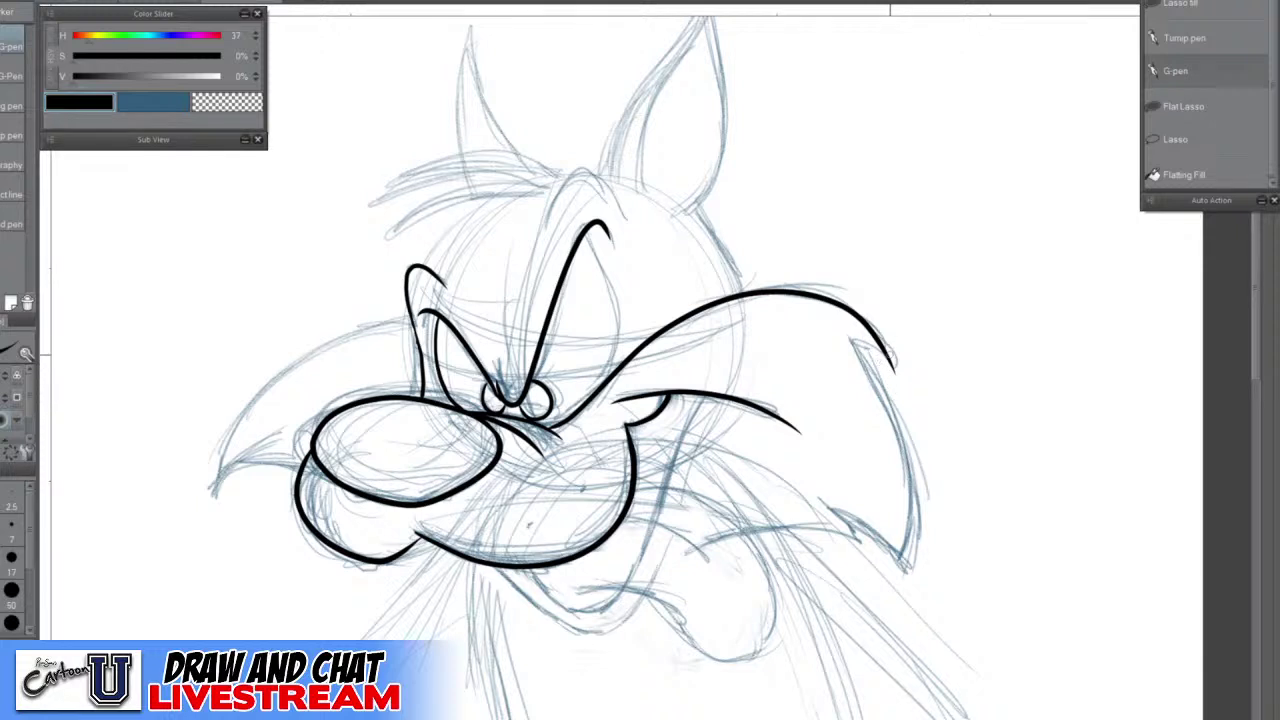
Ink the notch under the near cheek tuft's upper tip and its outer edge curving down to the lower point
{"action": "left_click_drag", "start_coordinate": [848, 338], "coordinate": [893, 376]}
{"action": "mouse_move", "coordinate": [840, 332]}
{"action": "left_mouse_down"}
{"action": "mouse_move", "coordinate": [888, 390]}
{"action": "mouse_move", "coordinate": [904, 436]}
{"action": "mouse_move", "coordinate": [917, 512]}
{"action": "mouse_move", "coordinate": [906, 565]}
{"action": "left_mouse_up"}
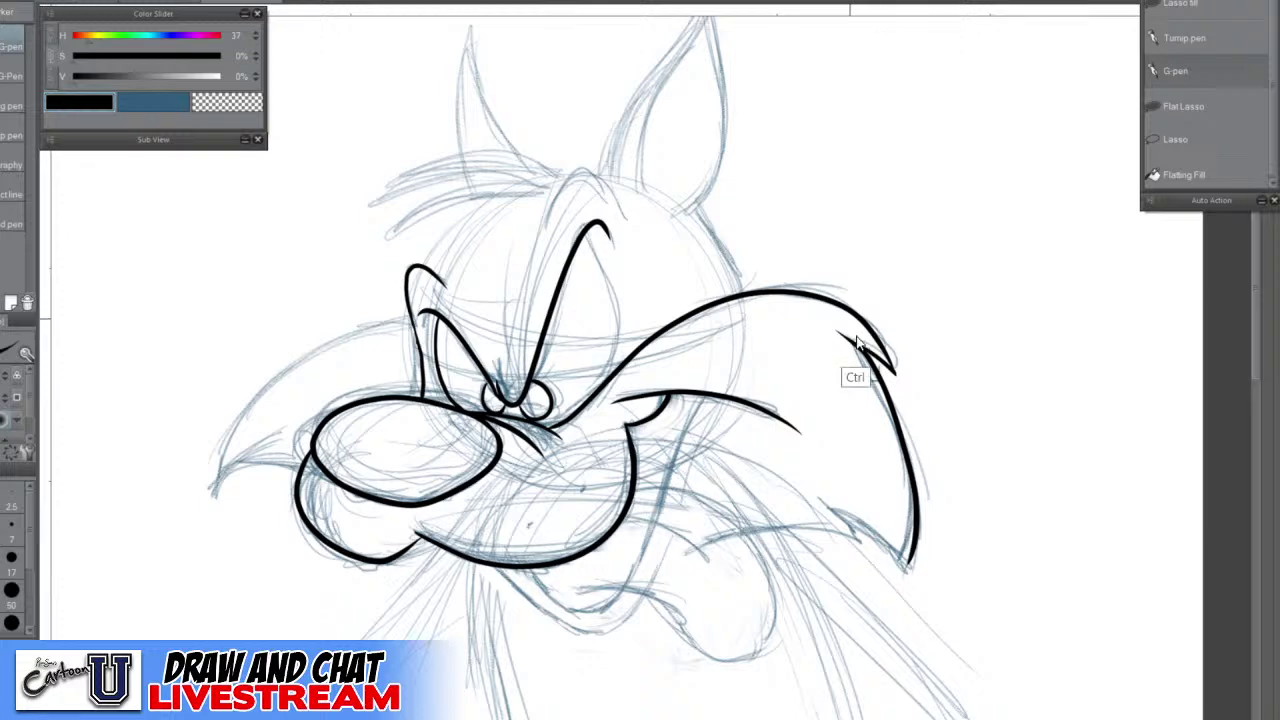
{"action": "key", "text": "ctrl+z"}
{"action": "mouse_move", "coordinate": [840, 330]}
{"action": "left_mouse_down"}
{"action": "mouse_move", "coordinate": [880, 378]}
{"action": "mouse_move", "coordinate": [910, 465]}
{"action": "mouse_move", "coordinate": [906, 572]}
{"action": "left_mouse_up"}
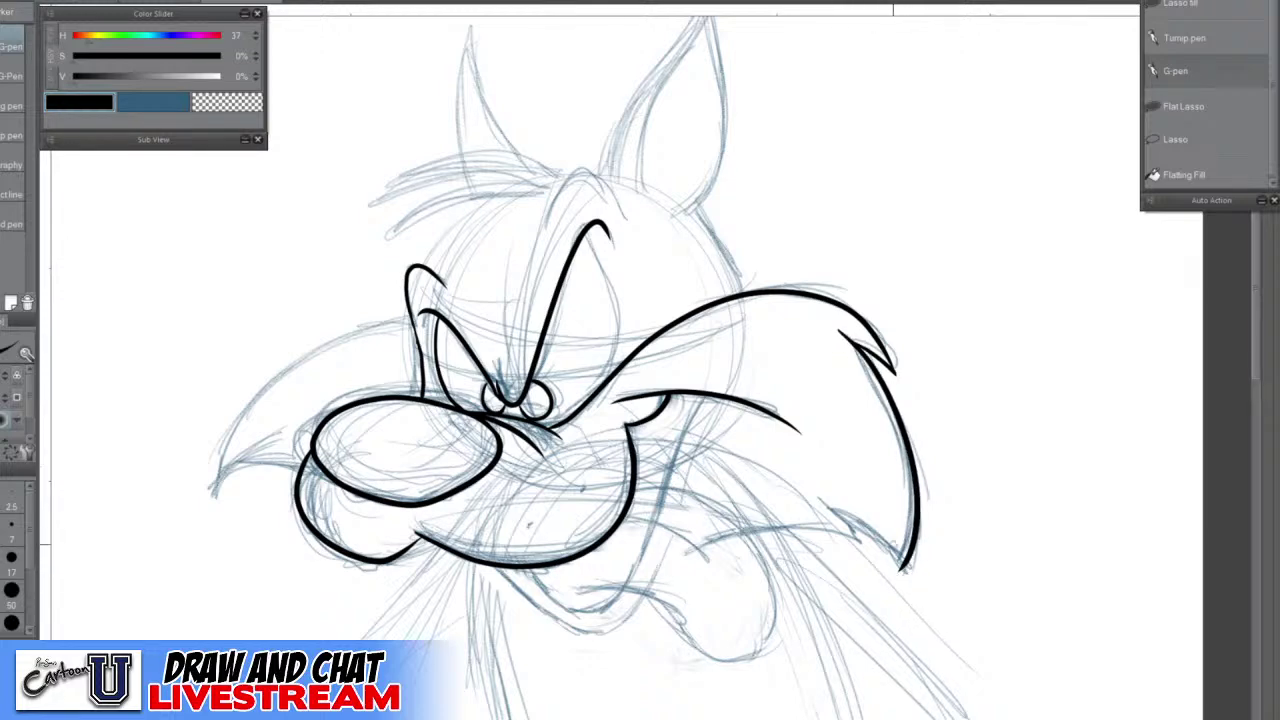
Ink the near cheek tuft's jagged lower edge with its notch, and the lower jaw curve beneath the mouth
{"action": "scroll", "coordinate": [892, 546], "scroll_direction": "up", "scroll_amount": 2}
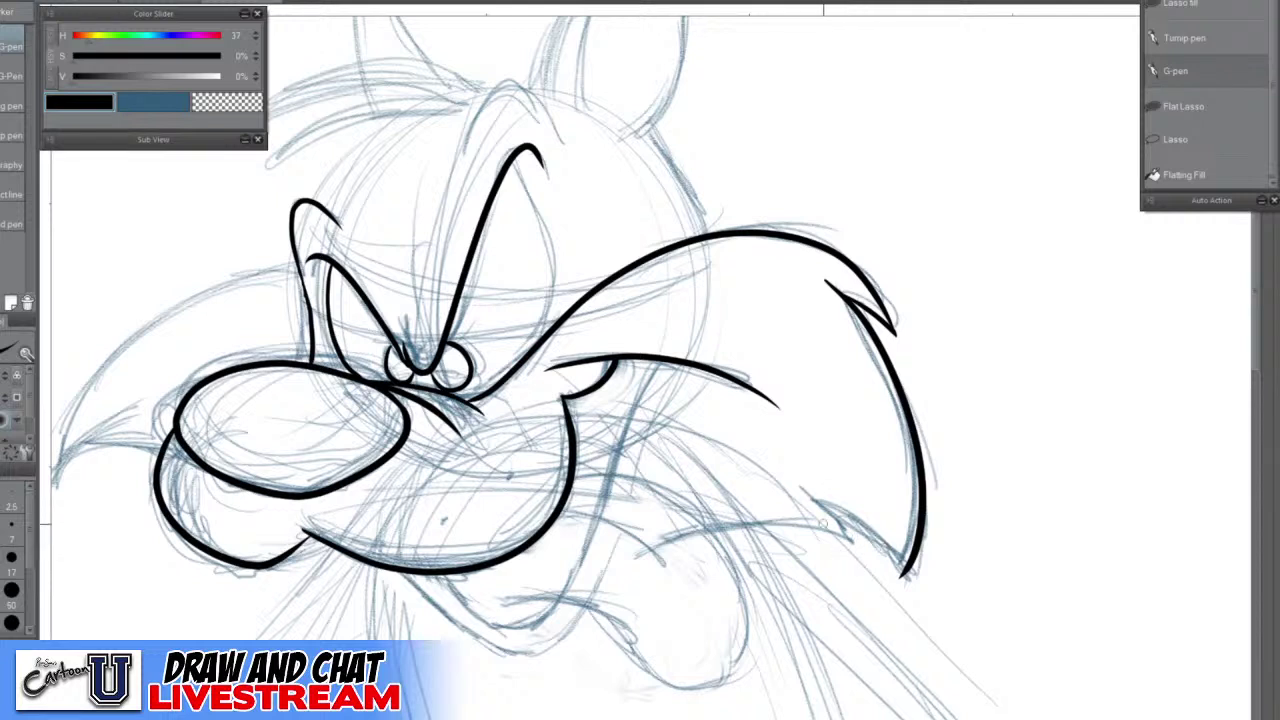
{"action": "mouse_move", "coordinate": [802, 492]}
{"action": "left_mouse_down"}
{"action": "mouse_move", "coordinate": [895, 557]}
{"action": "mouse_move", "coordinate": [909, 617]}
{"action": "mouse_move", "coordinate": [981, 487]}
{"action": "left_mouse_up"}
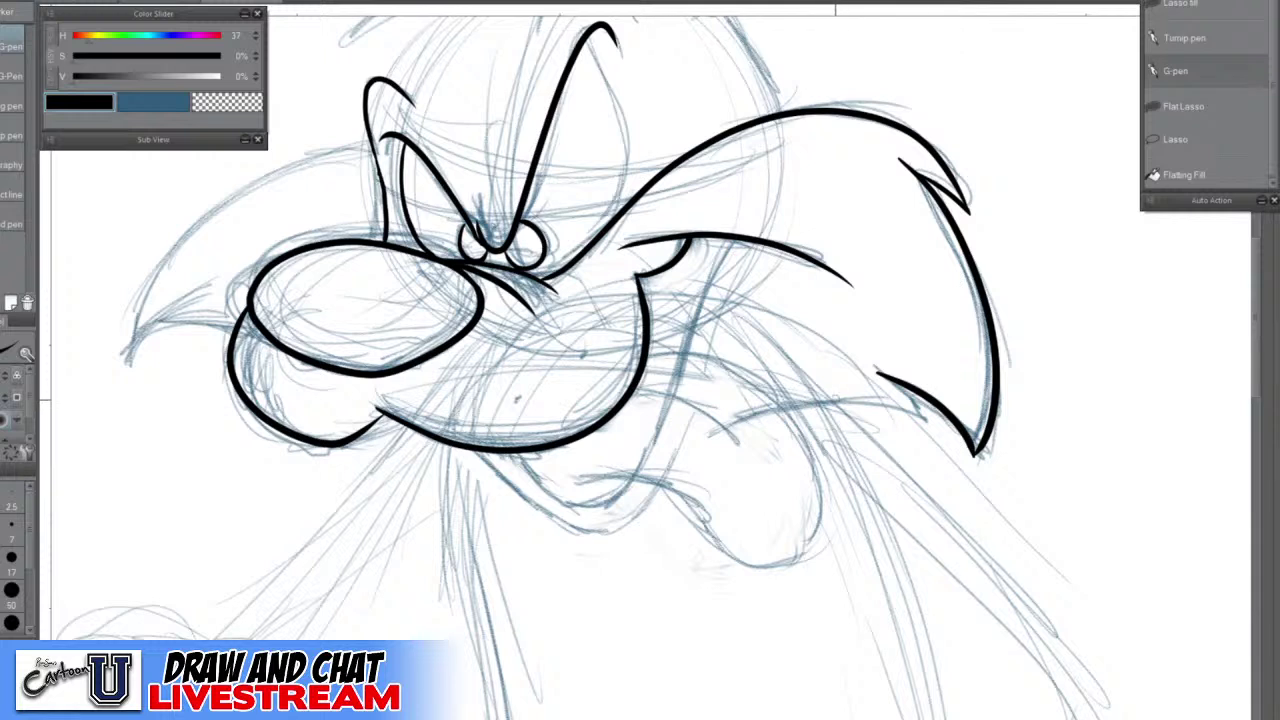
{"action": "mouse_move", "coordinate": [779, 407]}
{"action": "left_mouse_down"}
{"action": "mouse_move", "coordinate": [893, 412]}
{"action": "mouse_move", "coordinate": [940, 436]}
{"action": "left_mouse_up"}
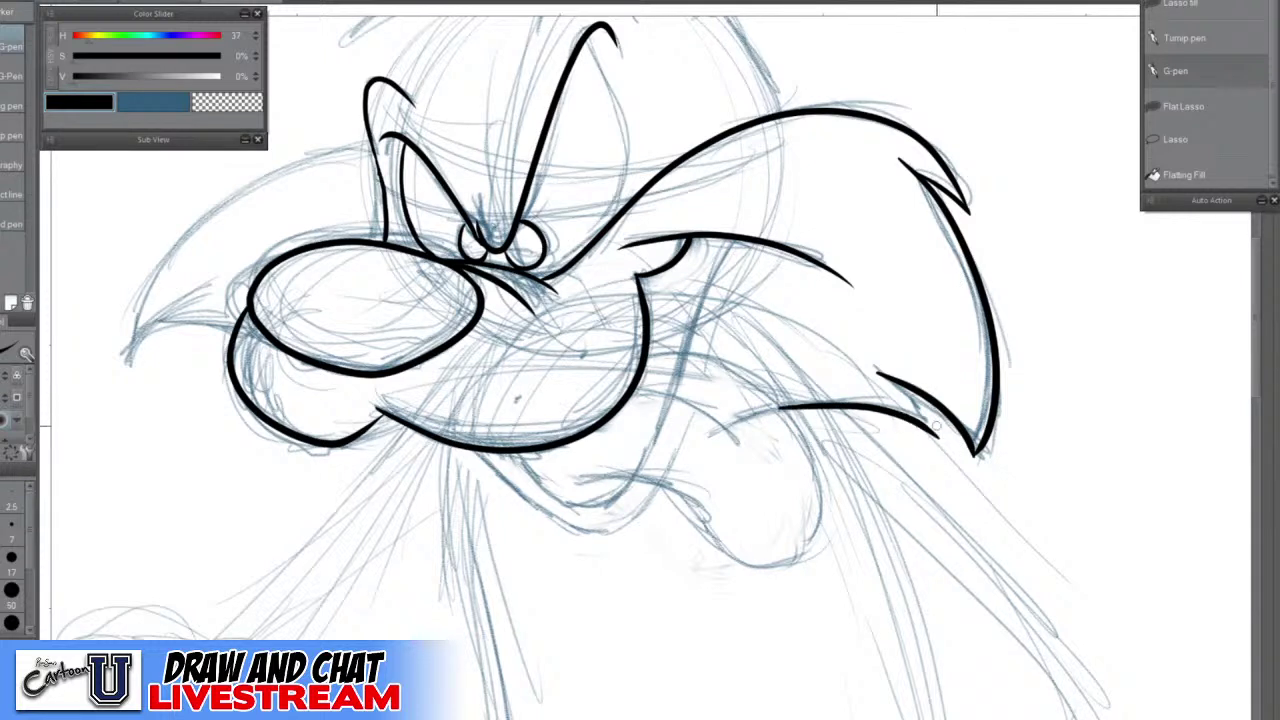
{"action": "left_click_drag", "start_coordinate": [876, 373], "coordinate": [940, 438]}
{"action": "mouse_move", "coordinate": [476, 452]}
{"action": "left_mouse_down"}
{"action": "mouse_move", "coordinate": [581, 541]}
{"action": "mouse_move", "coordinate": [613, 541]}
{"action": "mouse_move", "coordinate": [659, 488]}
{"action": "left_mouse_up"}
{"action": "scroll", "coordinate": [802, 494], "scroll_direction": "down", "scroll_amount": 3}
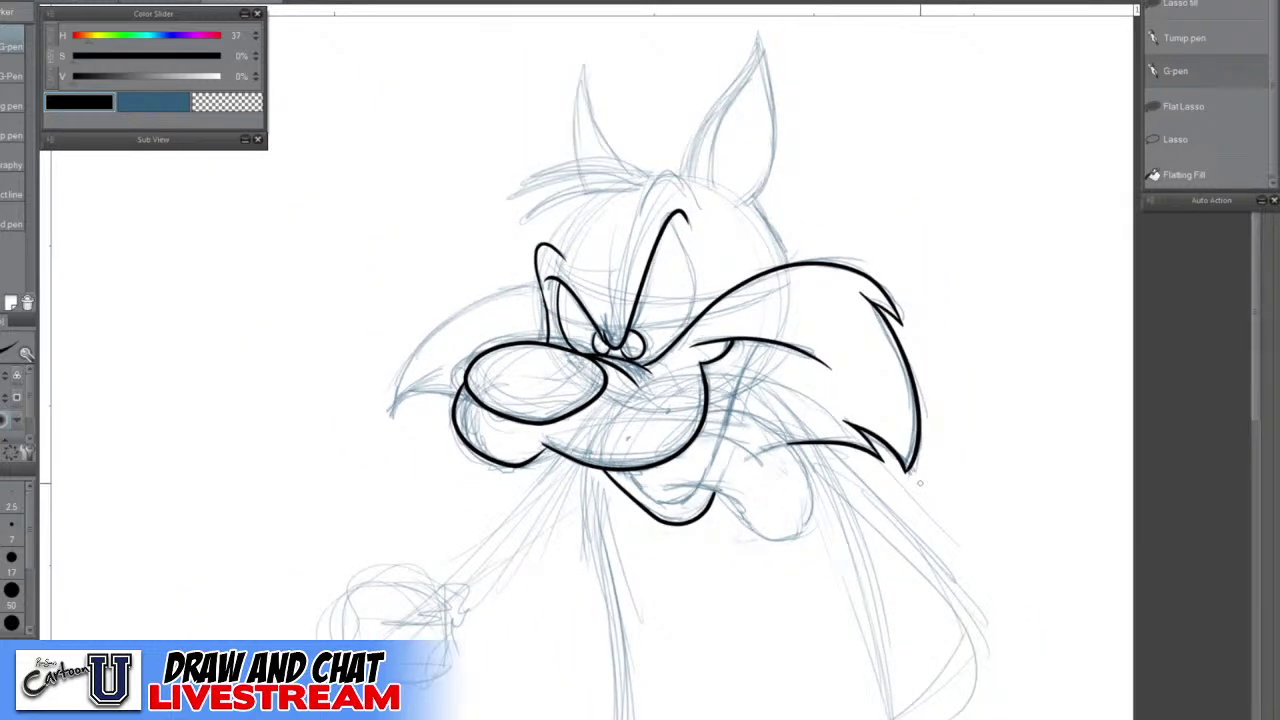
Ink the forehead curve rising from the far brow and the arched ridge above the near brow
{"action": "scroll", "coordinate": [554, 236], "scroll_direction": "up", "scroll_amount": 1}
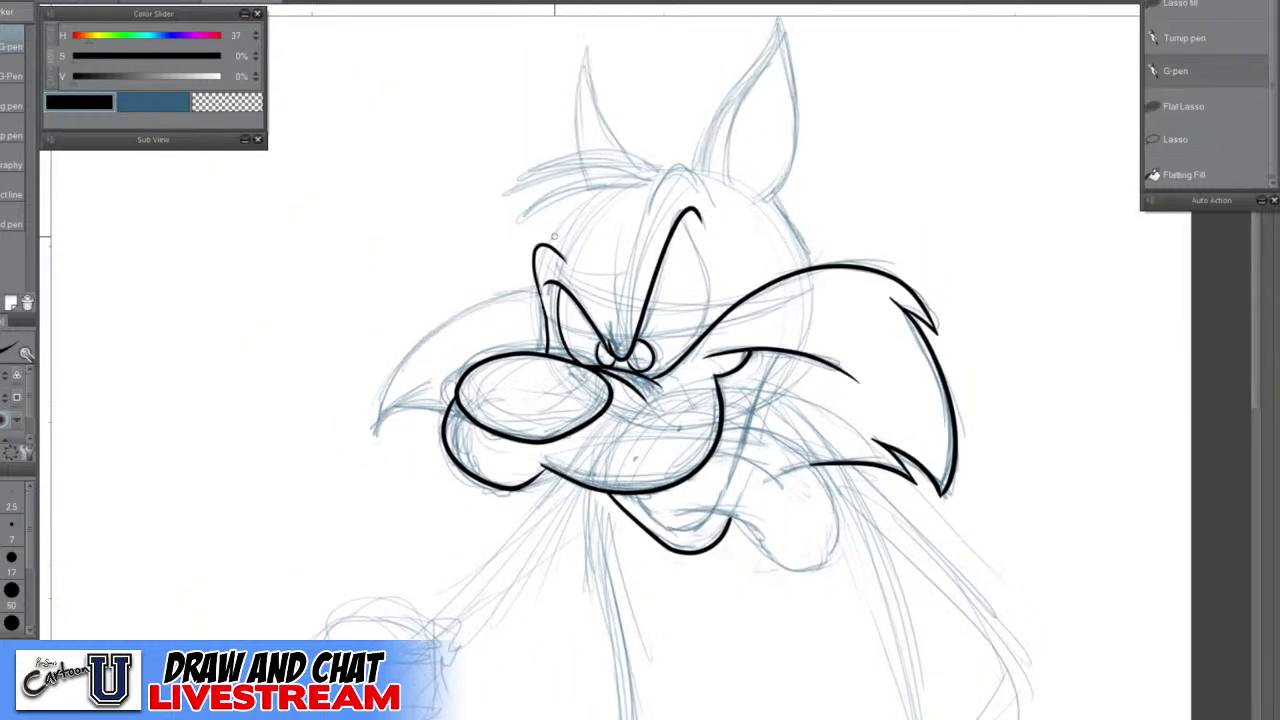
{"action": "scroll", "coordinate": [553, 231], "scroll_direction": "up", "scroll_amount": 1}
{"action": "left_click_drag", "start_coordinate": [548, 248], "coordinate": [607, 183]}
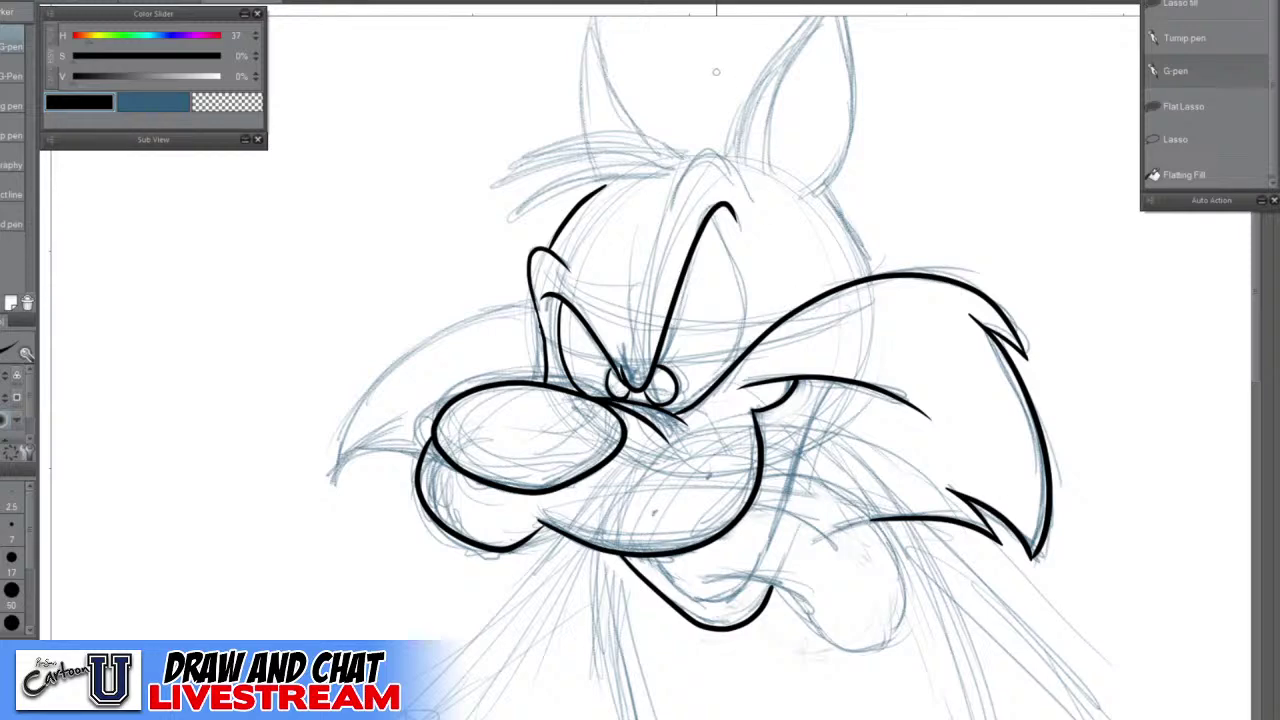
{"action": "scroll", "coordinate": [677, 190], "scroll_direction": "up", "scroll_amount": 2}
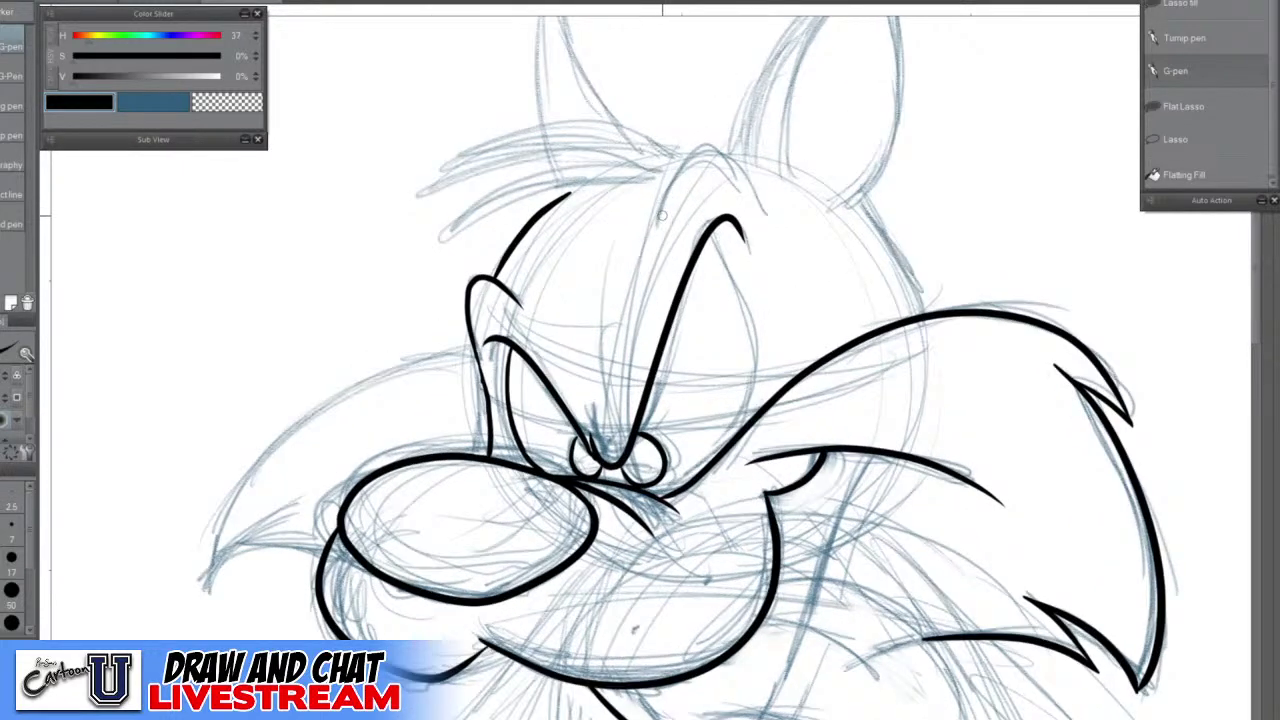
{"action": "mouse_move", "coordinate": [660, 208]}
{"action": "left_mouse_down"}
{"action": "mouse_move", "coordinate": [706, 148]}
{"action": "mouse_move", "coordinate": [738, 160]}
{"action": "mouse_move", "coordinate": [768, 216]}
{"action": "left_mouse_up"}
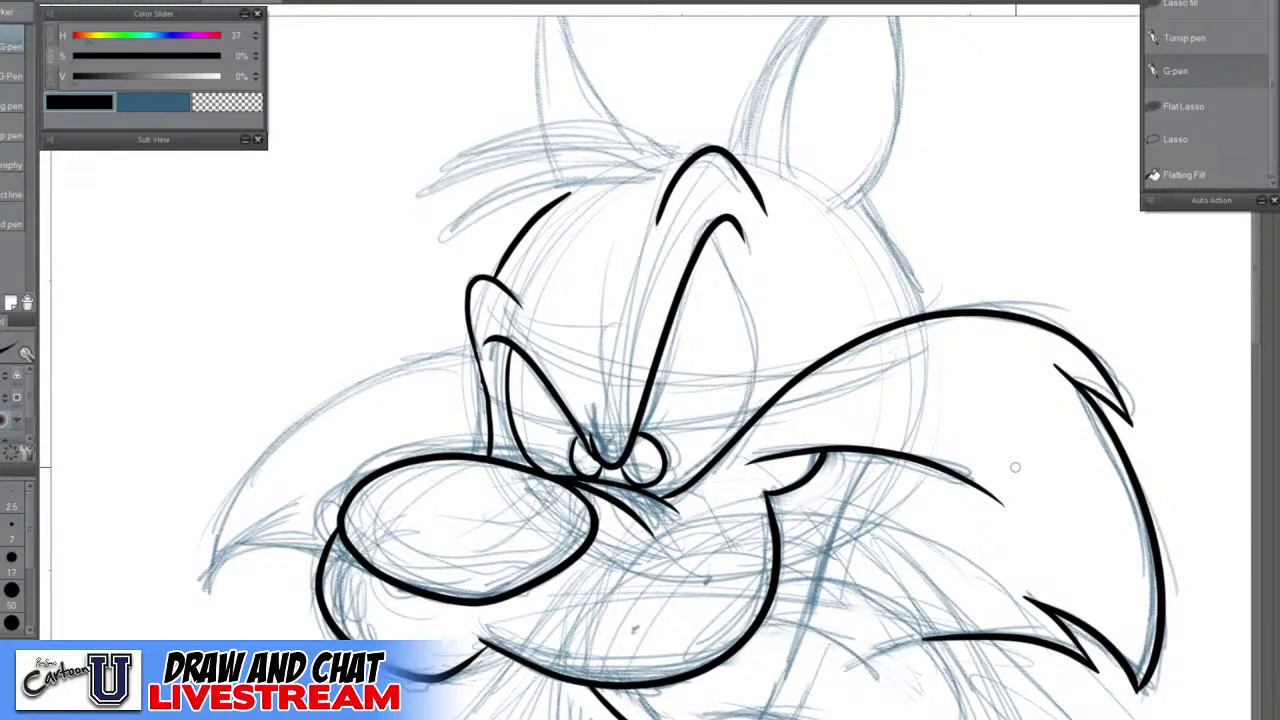
{"action": "left_click_drag", "start_coordinate": [857, 311], "coordinate": [757, 523]}
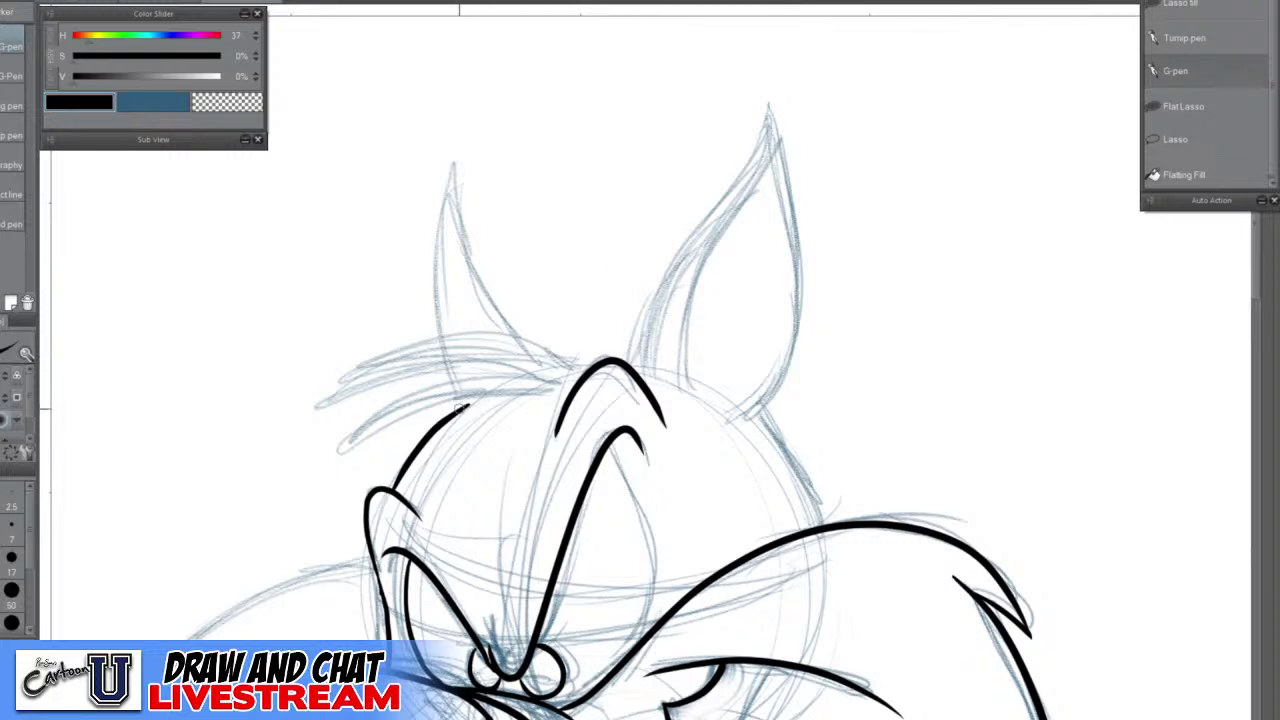
Ink the two lower hair locks sweeping forward from the top of the forehead, each with two curves meeting at a pointed tip
{"action": "mouse_move", "coordinate": [466, 404]}
{"action": "left_mouse_down"}
{"action": "mouse_move", "coordinate": [410, 454]}
{"action": "mouse_move", "coordinate": [390, 494]}
{"action": "left_mouse_up"}
{"action": "key", "text": "ctrl+z"}
{"action": "mouse_move", "coordinate": [518, 392]}
{"action": "left_mouse_down"}
{"action": "mouse_move", "coordinate": [428, 408]}
{"action": "mouse_move", "coordinate": [350, 460]}
{"action": "left_mouse_up"}
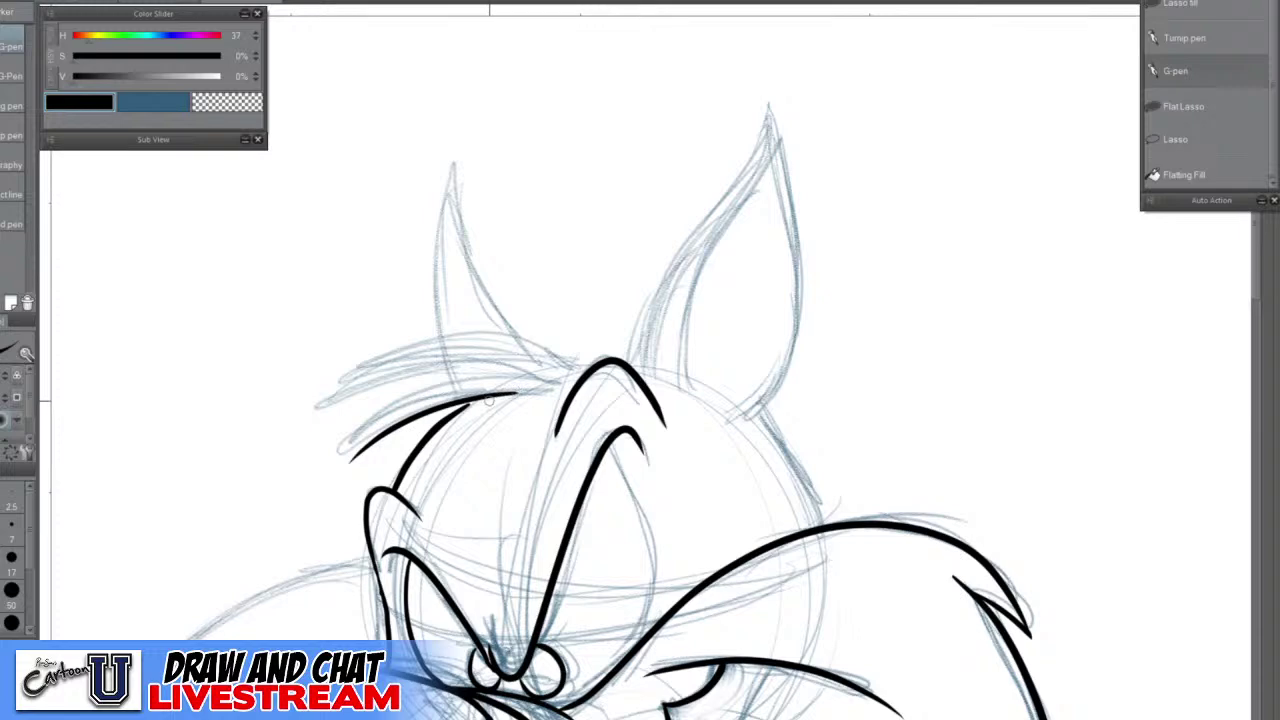
{"action": "key", "text": "ctrl+z"}
{"action": "mouse_move", "coordinate": [522, 390]}
{"action": "left_mouse_down"}
{"action": "mouse_move", "coordinate": [413, 408]}
{"action": "mouse_move", "coordinate": [359, 440]}
{"action": "mouse_move", "coordinate": [441, 384]}
{"action": "mouse_move", "coordinate": [512, 386]}
{"action": "left_mouse_up"}
{"action": "scroll", "coordinate": [488, 396], "scroll_direction": "up", "scroll_amount": 2}
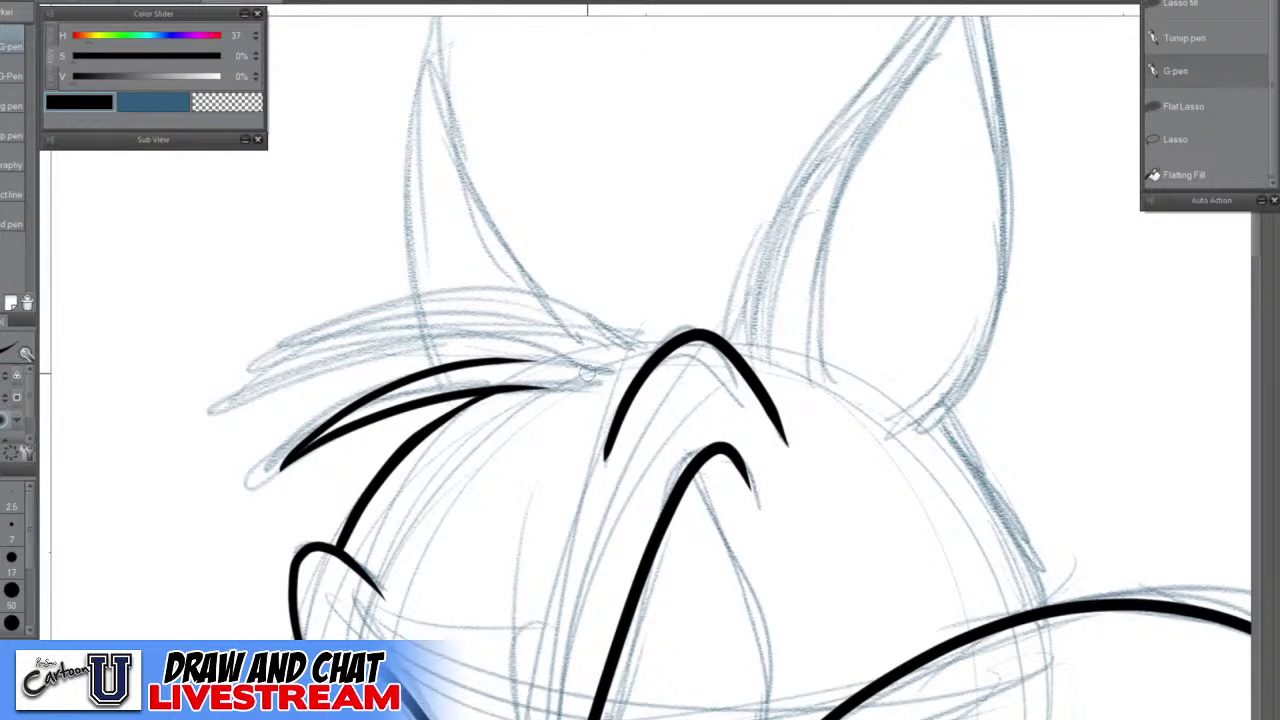
{"action": "left_click_drag", "start_coordinate": [592, 368], "coordinate": [443, 347]}
{"action": "mouse_move", "coordinate": [363, 348]}
{"action": "left_mouse_down"}
{"action": "mouse_move", "coordinate": [244, 388]}
{"action": "mouse_move", "coordinate": [326, 336]}
{"action": "mouse_move", "coordinate": [410, 316]}
{"action": "mouse_move", "coordinate": [558, 334]}
{"action": "left_mouse_up"}
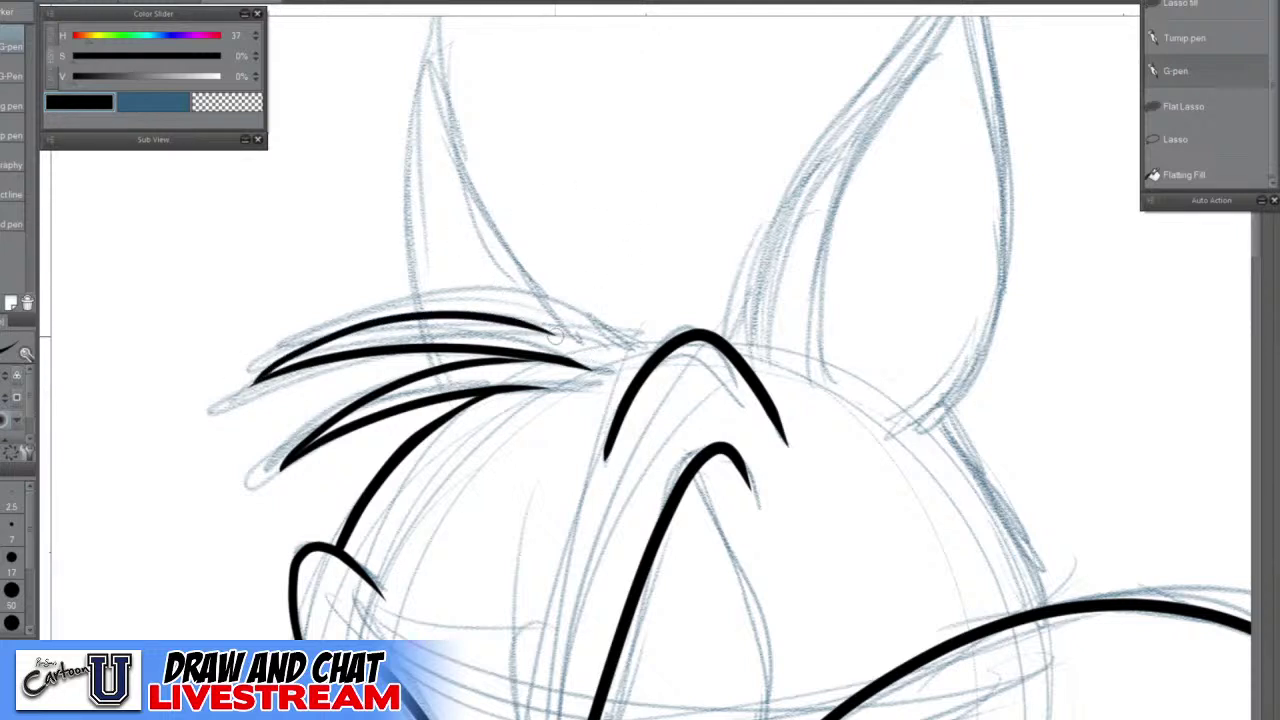
{"action": "mouse_move", "coordinate": [557, 337]}
{"action": "left_mouse_down"}
{"action": "mouse_move", "coordinate": [517, 302]}
{"action": "mouse_move", "coordinate": [383, 248]}
{"action": "left_mouse_up"}
{"action": "key", "text": "ctrl+z"}
{"action": "mouse_move", "coordinate": [280, 248]}
{"action": "left_mouse_down"}
{"action": "mouse_move", "coordinate": [448, 280]}
{"action": "mouse_move", "coordinate": [554, 330]}
{"action": "left_mouse_up"}
{"action": "key", "text": "ctrl+z"}
{"action": "mouse_move", "coordinate": [566, 342]}
{"action": "left_mouse_down"}
{"action": "mouse_move", "coordinate": [474, 277]}
{"action": "mouse_move", "coordinate": [292, 218]}
{"action": "left_mouse_up"}
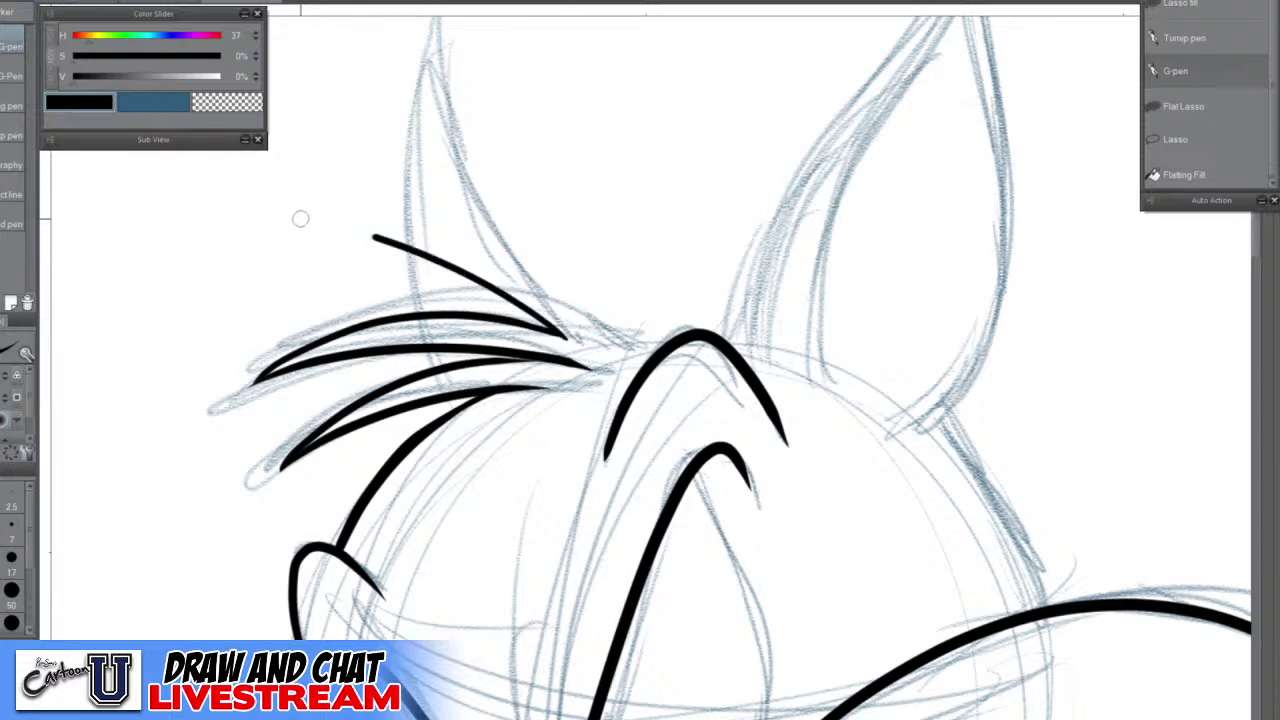
{"action": "key", "text": "ctrl+z"}
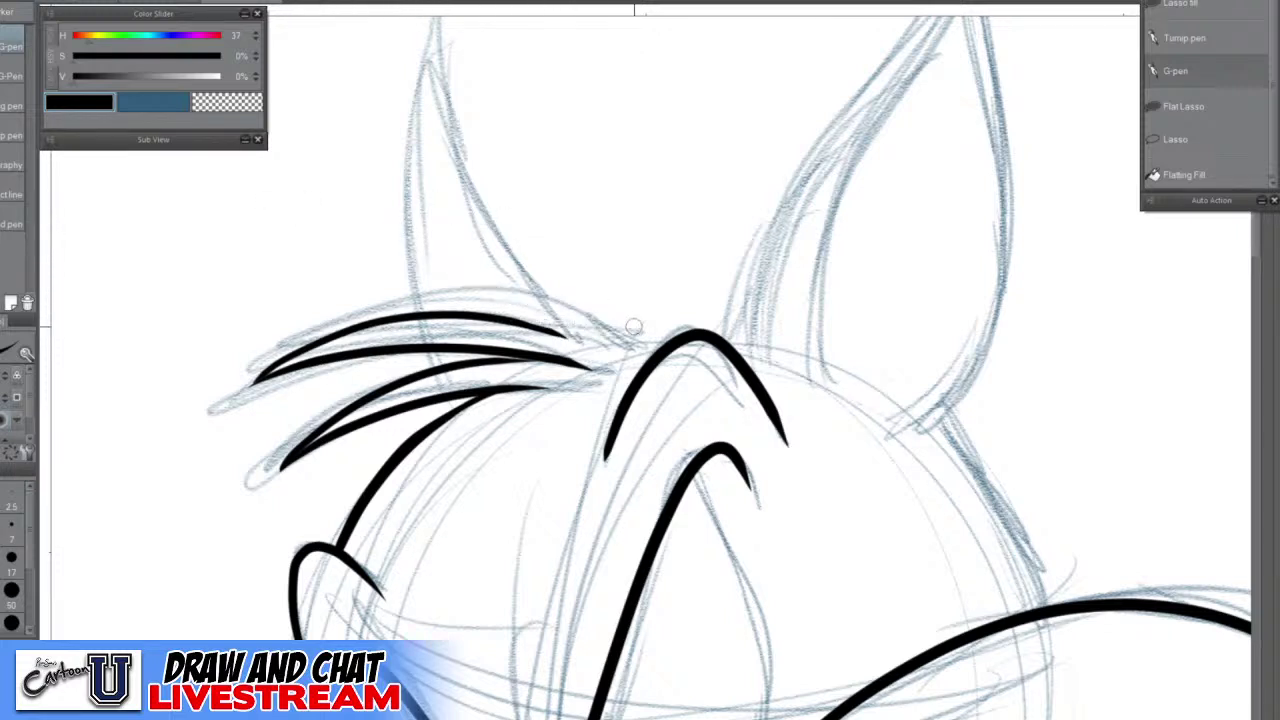
Ink the tall upswept hair lock crossing the far ear with two long curves meeting at a sharp tip
{"action": "left_click_drag", "start_coordinate": [655, 345], "coordinate": [582, 276]}
{"action": "mouse_move", "coordinate": [532, 238]}
{"action": "left_mouse_down"}
{"action": "mouse_move", "coordinate": [360, 165]}
{"action": "mouse_move", "coordinate": [295, 164]}
{"action": "mouse_move", "coordinate": [337, 165]}
{"action": "mouse_move", "coordinate": [301, 163]}
{"action": "mouse_move", "coordinate": [455, 228]}
{"action": "mouse_move", "coordinate": [578, 342]}
{"action": "left_mouse_up"}
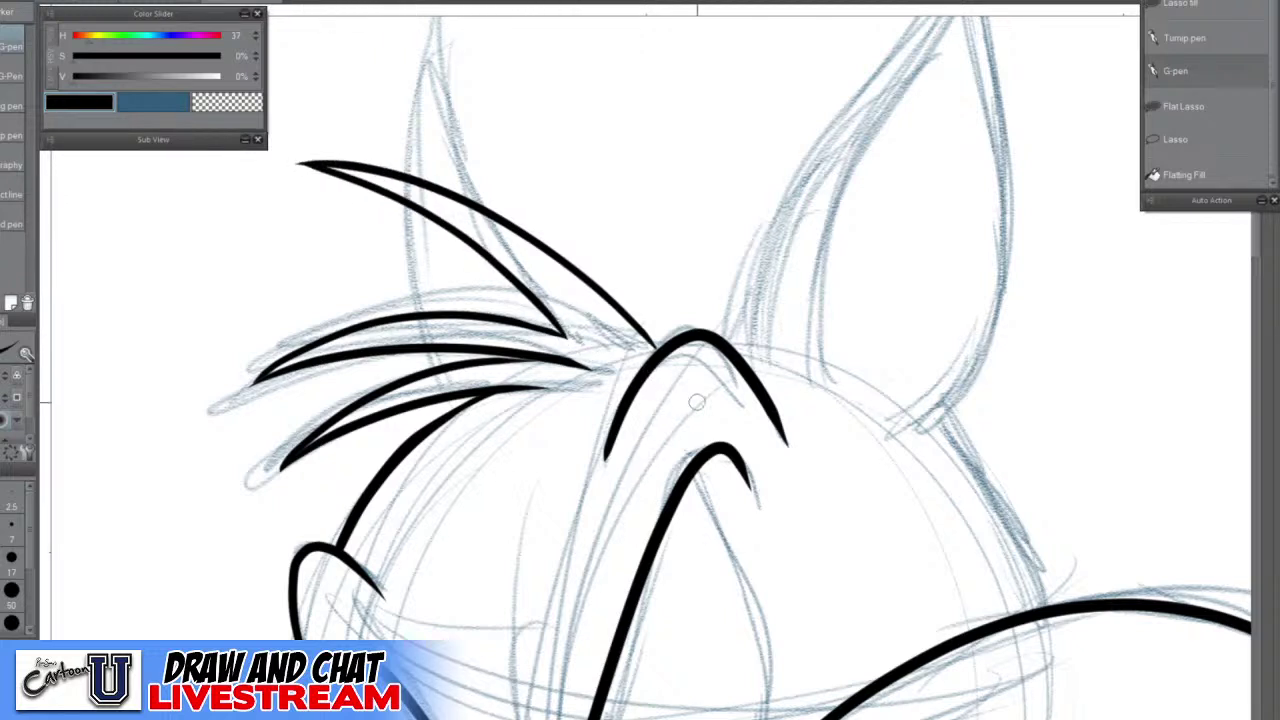
{"action": "scroll", "coordinate": [697, 402], "scroll_direction": "down", "scroll_amount": 1}
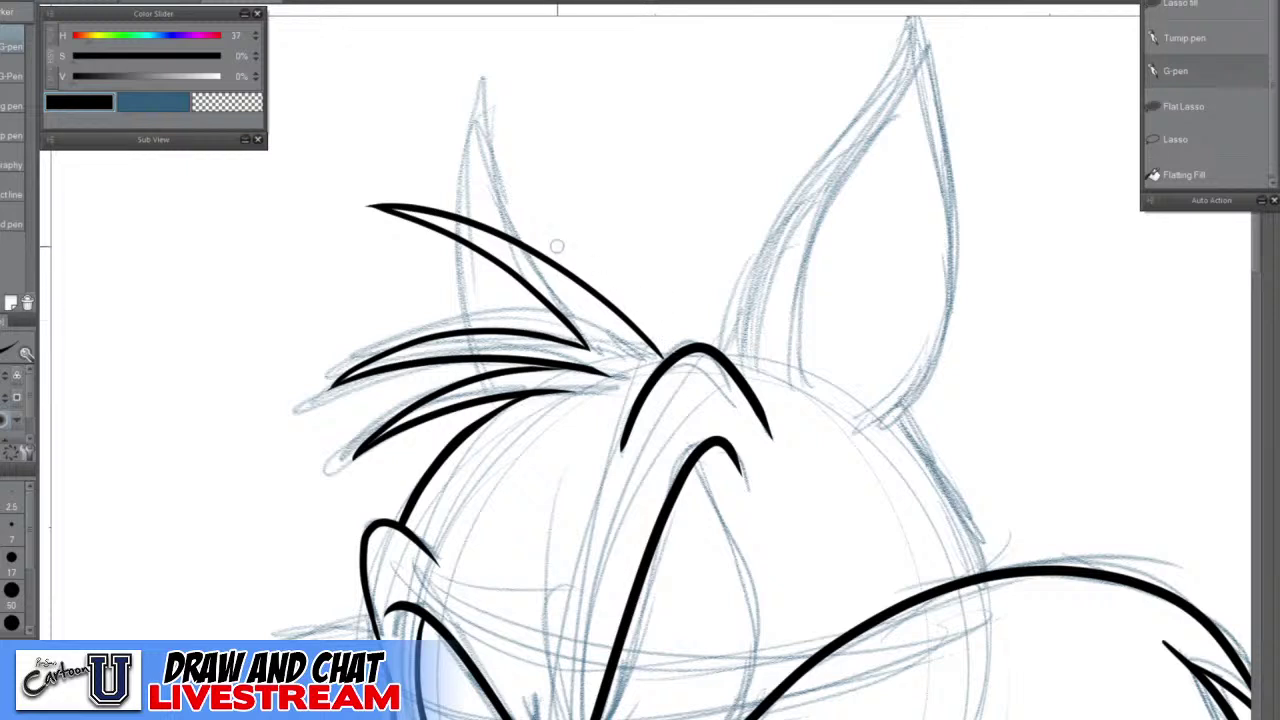
{"action": "key", "text": "ctrl+z"}
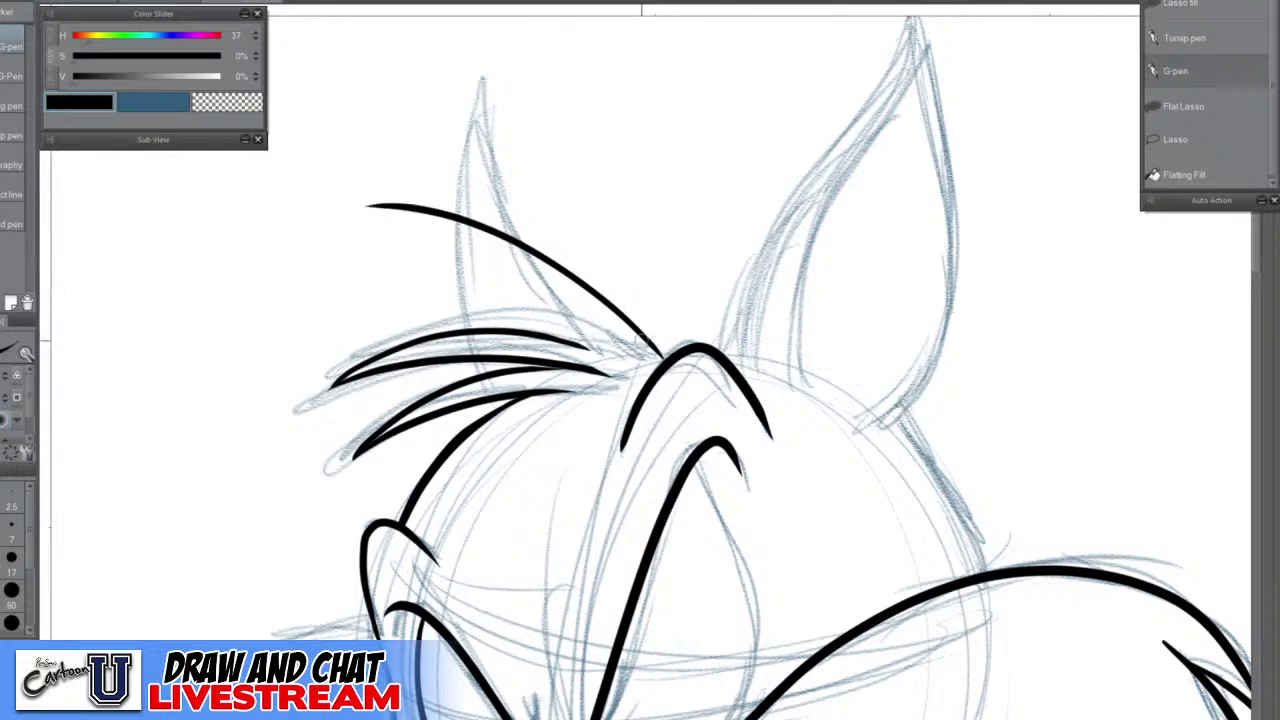
{"action": "left_click_drag", "start_coordinate": [364, 206], "coordinate": [447, 236]}
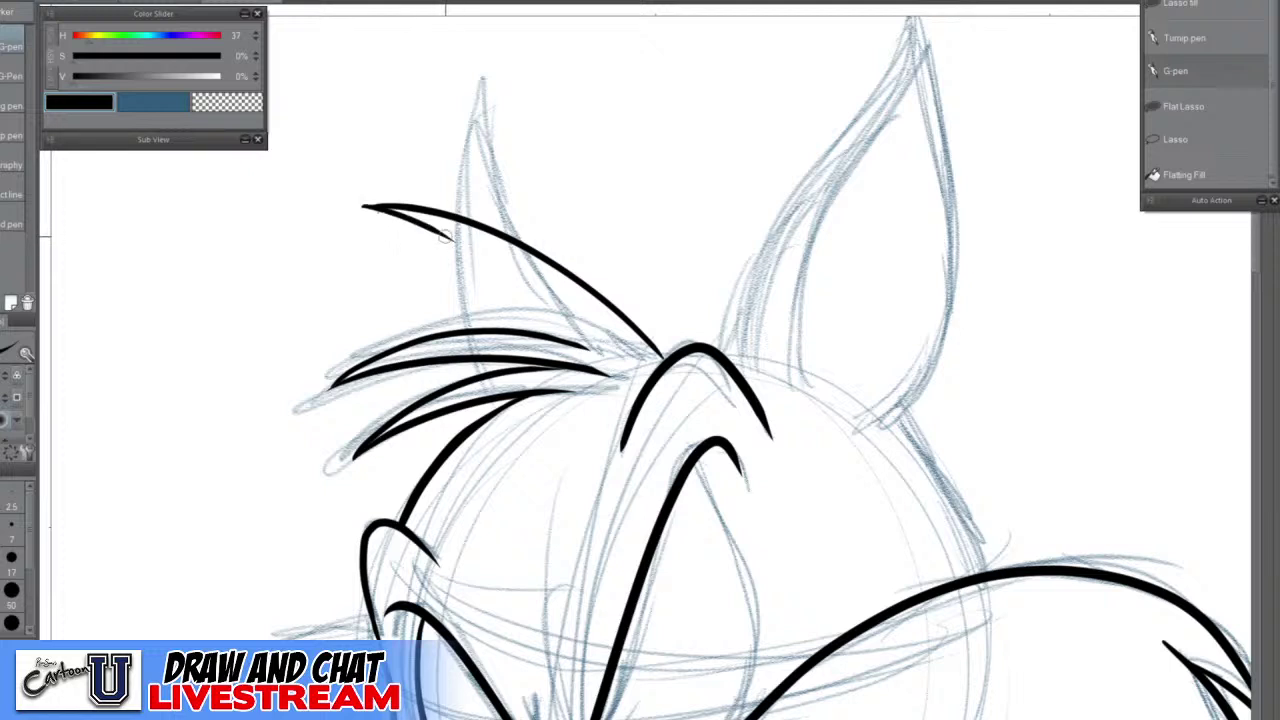
{"action": "key", "text": "ctrl+z"}
{"action": "mouse_move", "coordinate": [367, 207]}
{"action": "left_mouse_down"}
{"action": "mouse_move", "coordinate": [459, 247]}
{"action": "mouse_move", "coordinate": [604, 357]}
{"action": "left_mouse_up"}
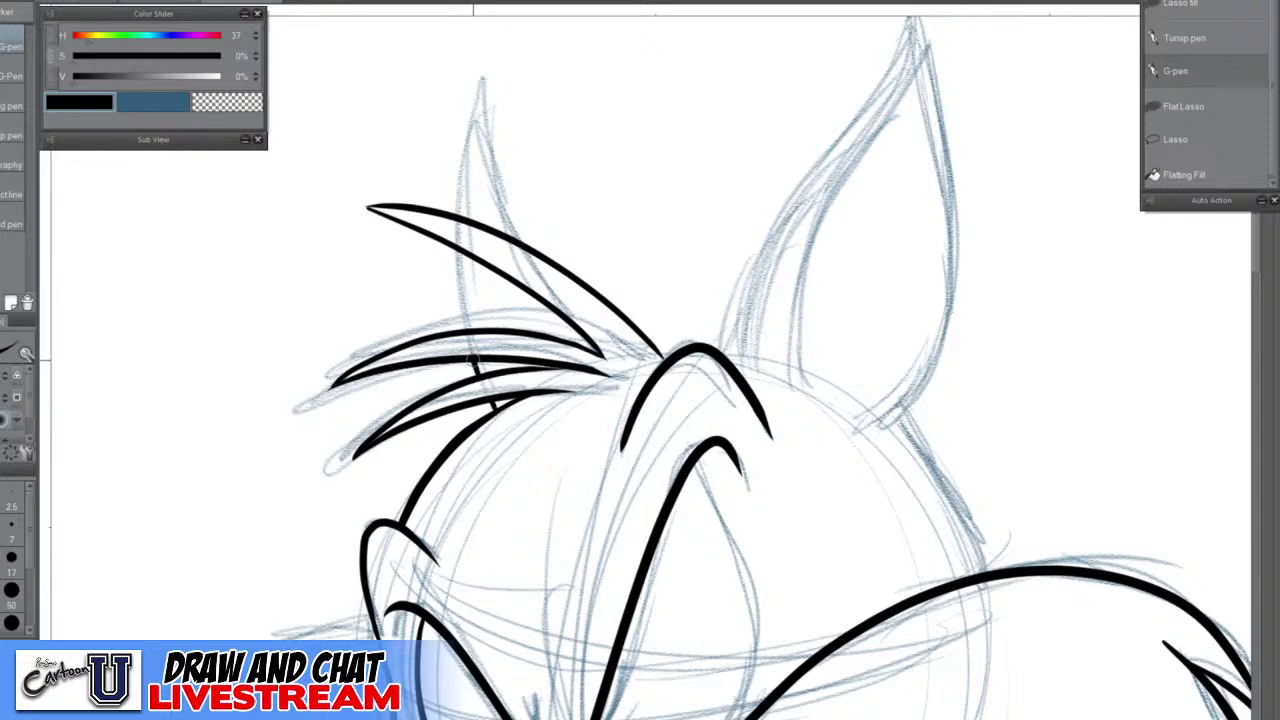
Ink the far ear's outline up to its point and down again, leaving gaps where the hair locks overlap it
{"action": "left_click_drag", "start_coordinate": [467, 328], "coordinate": [452, 256]}
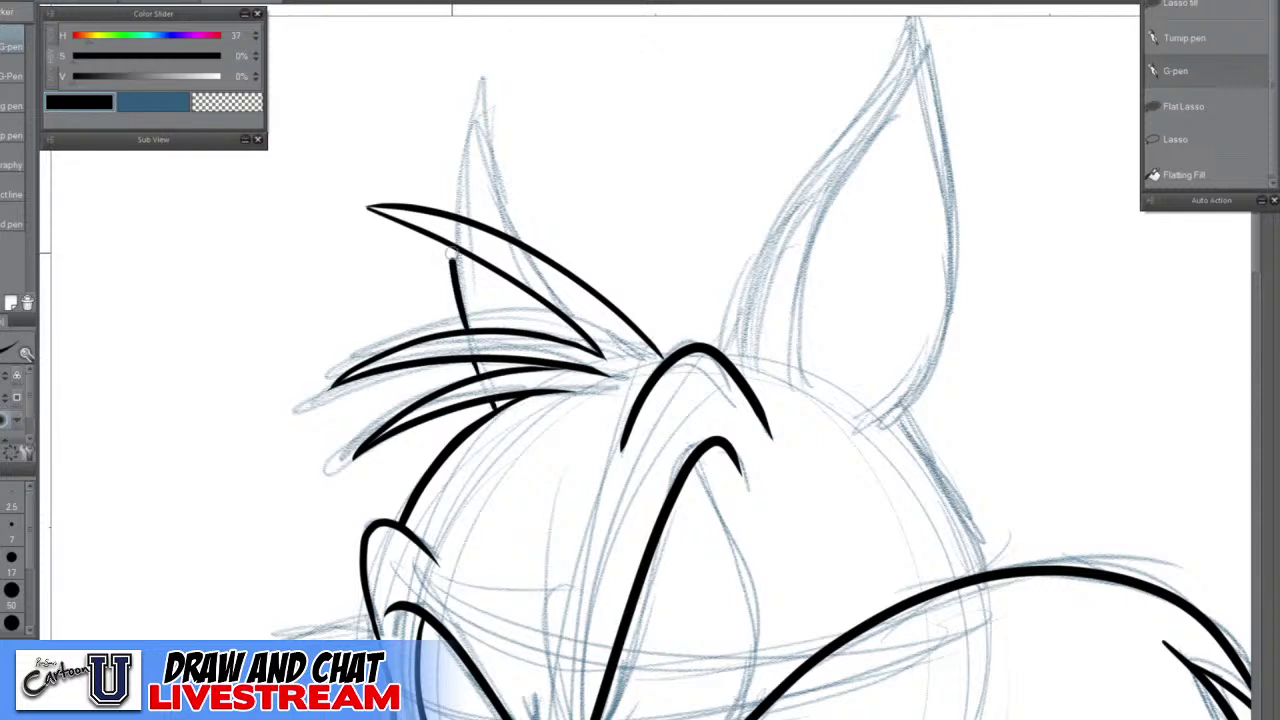
{"action": "key", "text": "ctrl+z"}
{"action": "left_click_drag", "start_coordinate": [468, 329], "coordinate": [455, 256]}
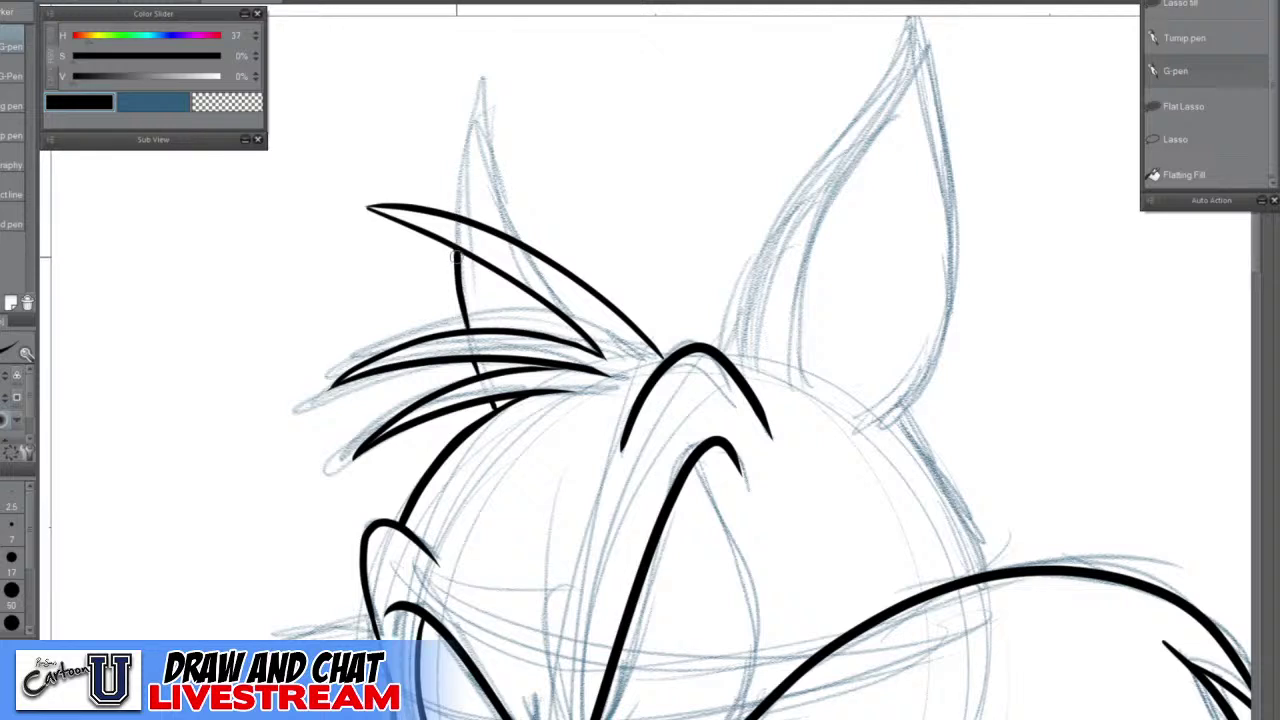
{"action": "mouse_move", "coordinate": [457, 225]}
{"action": "left_mouse_down"}
{"action": "mouse_move", "coordinate": [481, 80]}
{"action": "mouse_move", "coordinate": [522, 245]}
{"action": "left_mouse_up"}
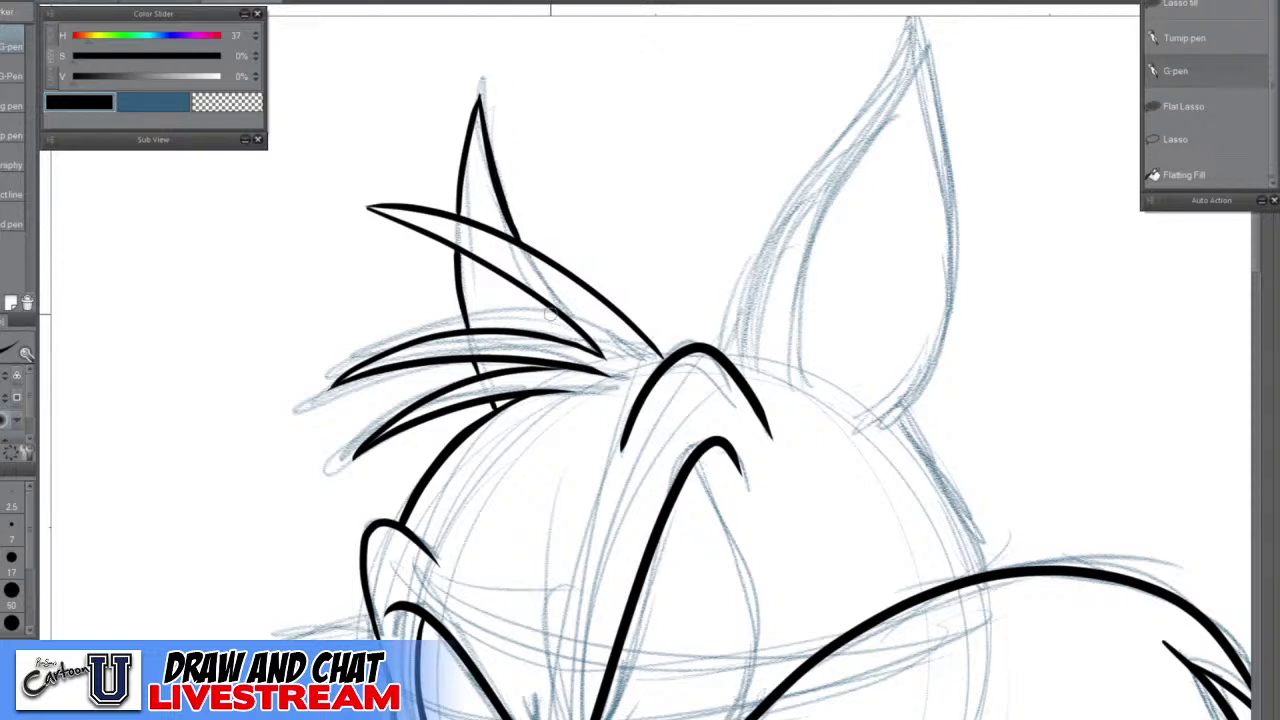
{"action": "left_click_drag", "start_coordinate": [550, 308], "coordinate": [576, 350]}
Erase the arched ridge on the forehead and the upper part of the near brow line
{"action": "scroll", "coordinate": [492, 392], "scroll_direction": "down", "scroll_amount": 1}
{"action": "scroll", "coordinate": [845, 348], "scroll_direction": "down", "scroll_amount": 1}
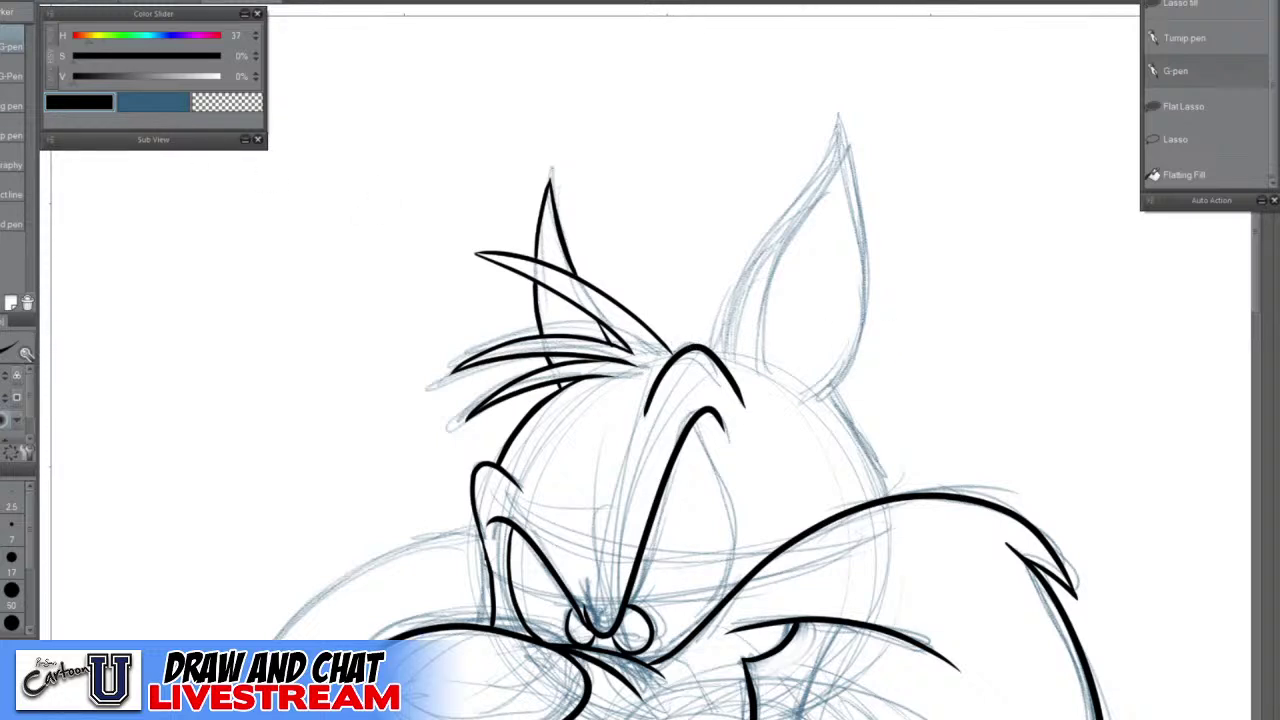
{"action": "key", "text": "e"}
{"action": "mouse_move", "coordinate": [648, 425]}
{"action": "left_mouse_down"}
{"action": "mouse_move", "coordinate": [658, 384]}
{"action": "mouse_move", "coordinate": [703, 354]}
{"action": "mouse_move", "coordinate": [737, 408]}
{"action": "left_mouse_up"}
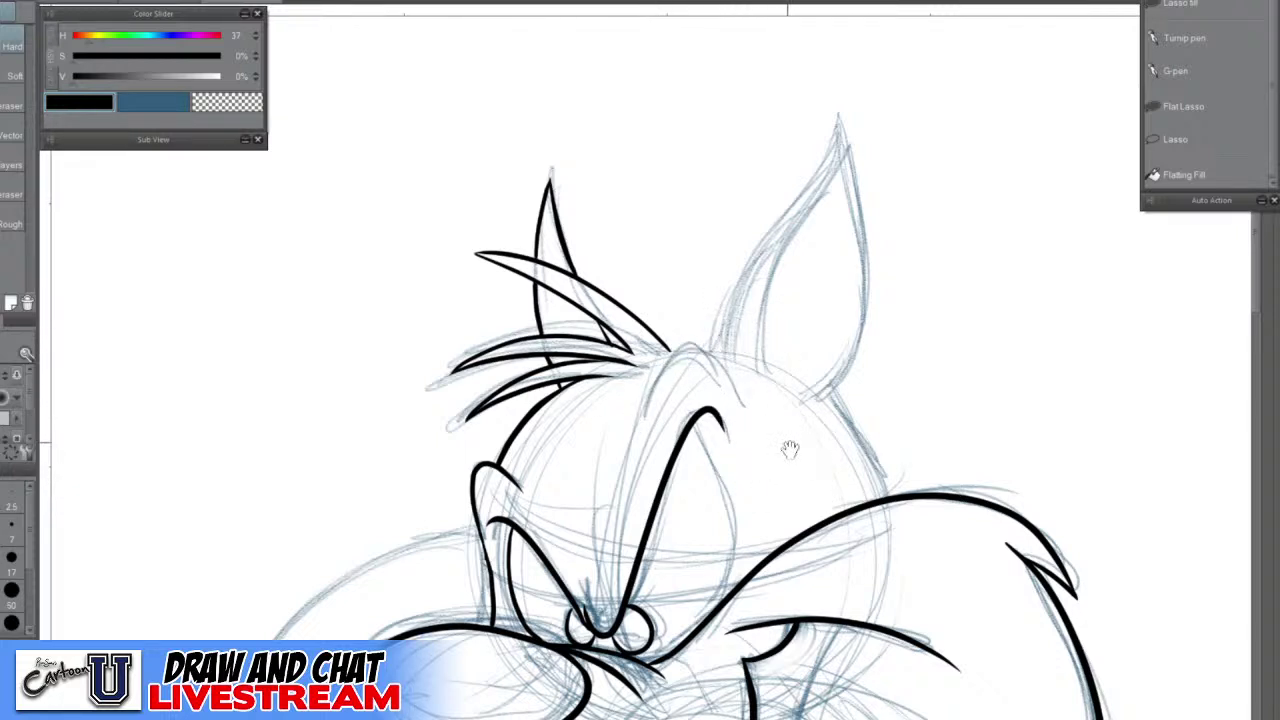
{"action": "left_click_drag", "start_coordinate": [783, 463], "coordinate": [665, 402]}
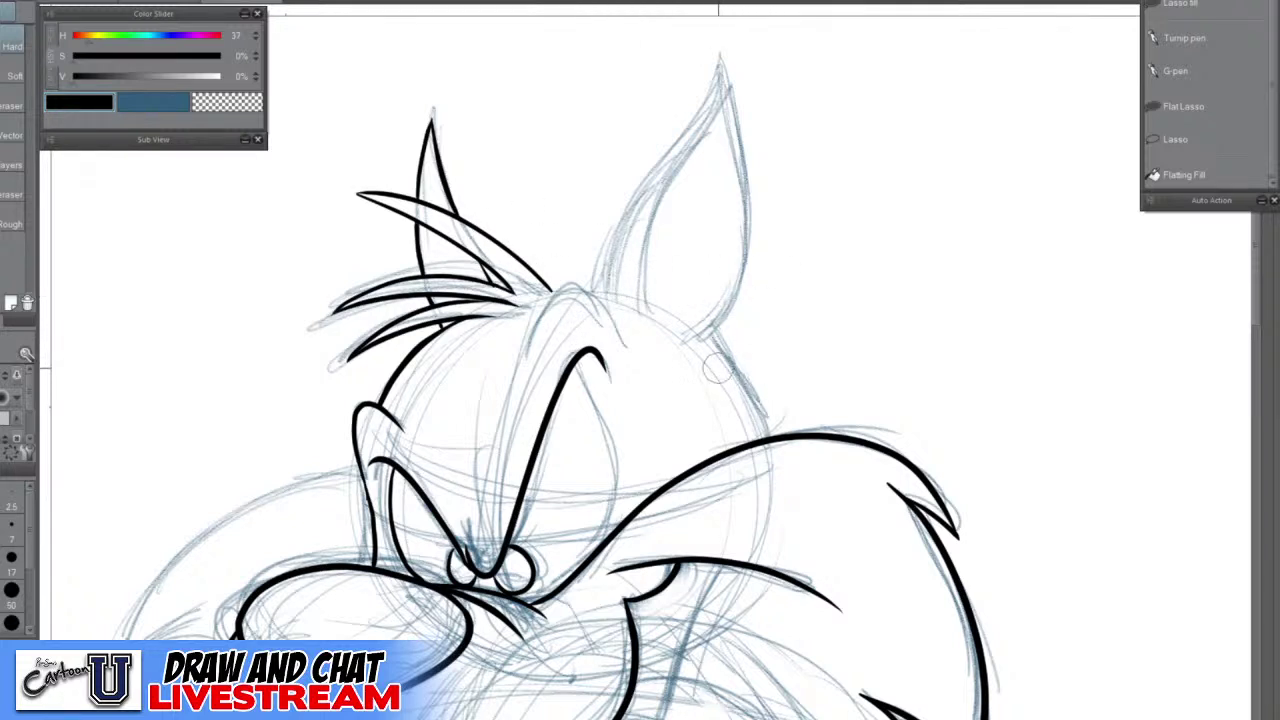
{"action": "mouse_move", "coordinate": [605, 372]}
{"action": "left_mouse_down"}
{"action": "mouse_move", "coordinate": [588, 355]}
{"action": "mouse_move", "coordinate": [561, 382]}
{"action": "left_mouse_up"}
{"action": "key", "text": "p"}
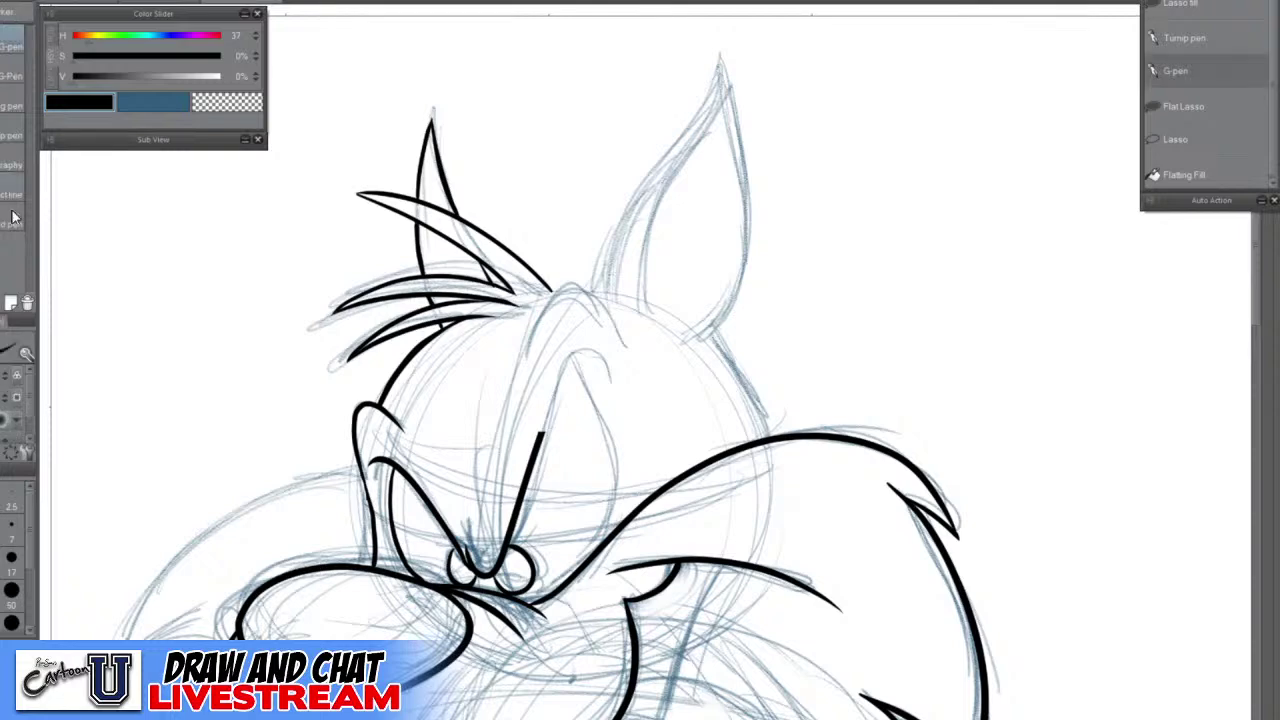
Try to redraw the near brow line's upper section with a hooked top, joined to the remaining line
{"action": "scroll", "coordinate": [550, 382], "scroll_direction": "up", "scroll_amount": 1}
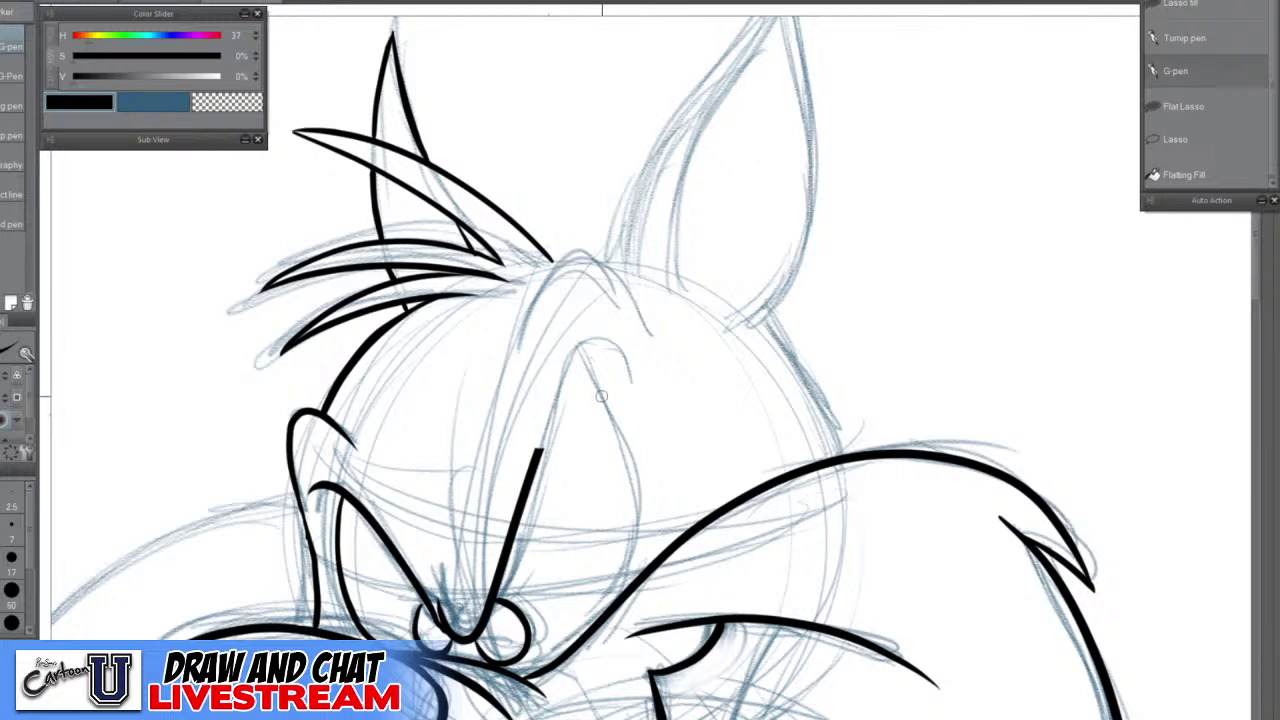
{"action": "scroll", "coordinate": [603, 375], "scroll_direction": "up", "scroll_amount": 1}
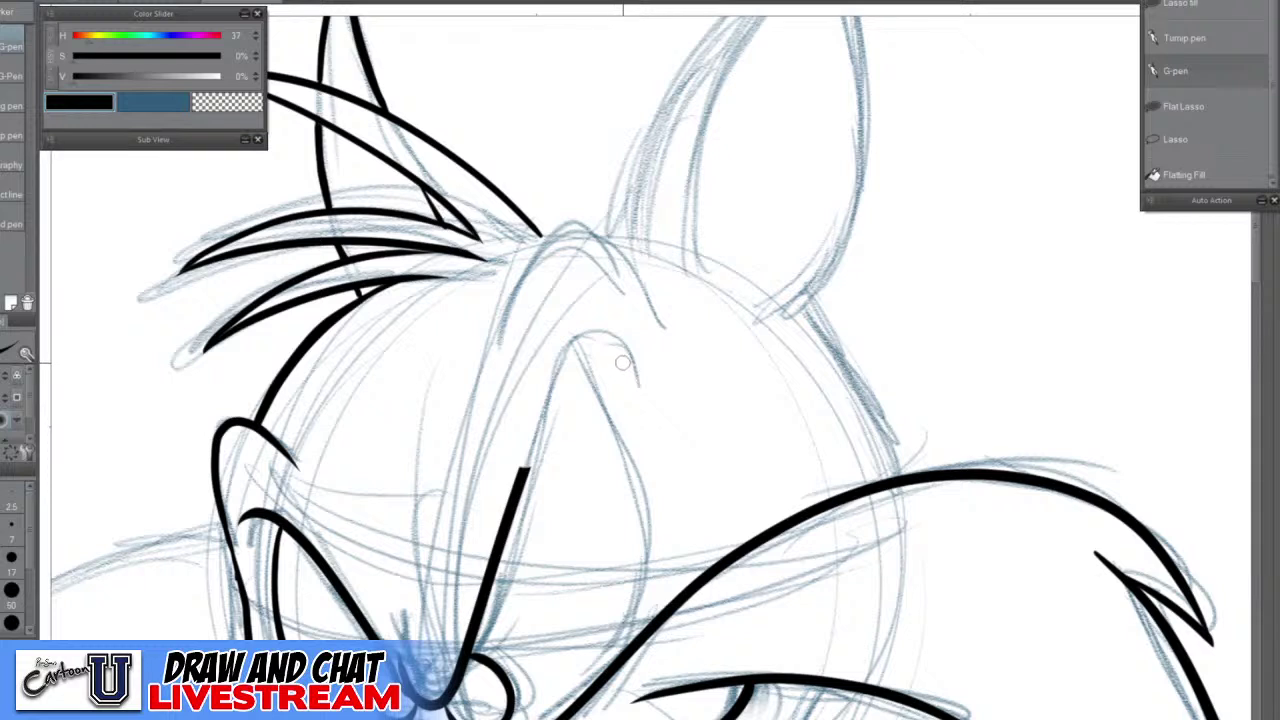
{"action": "mouse_move", "coordinate": [625, 366]}
{"action": "left_mouse_down"}
{"action": "mouse_move", "coordinate": [592, 343]}
{"action": "mouse_move", "coordinate": [564, 355]}
{"action": "mouse_move", "coordinate": [518, 480]}
{"action": "mouse_move", "coordinate": [548, 405]}
{"action": "left_mouse_up"}
{"action": "key", "text": "ctrl+z"}
{"action": "key", "text": "ctrl+z"}
{"action": "mouse_move", "coordinate": [520, 480]}
{"action": "left_mouse_down"}
{"action": "mouse_move", "coordinate": [574, 353]}
{"action": "mouse_move", "coordinate": [595, 338]}
{"action": "mouse_move", "coordinate": [636, 380]}
{"action": "left_mouse_up"}
{"action": "left_click_drag", "start_coordinate": [540, 418], "coordinate": [517, 485]}
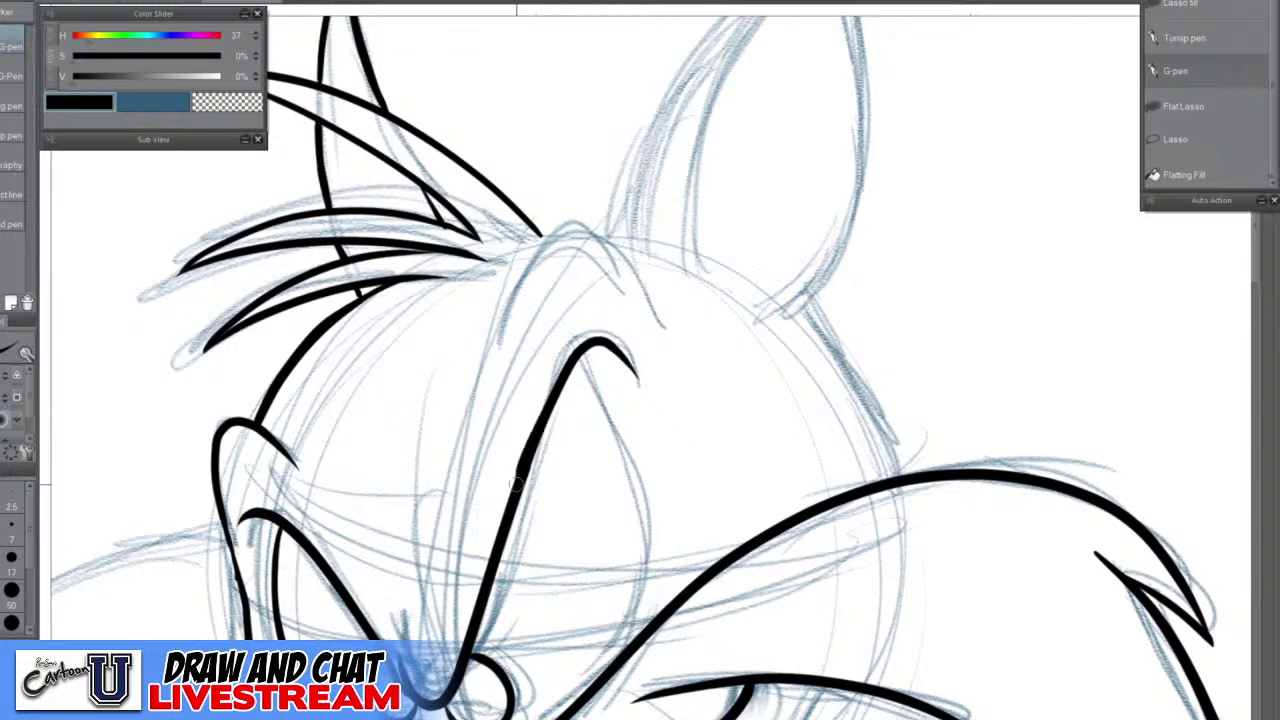
{"action": "scroll", "coordinate": [593, 284], "scroll_direction": "down", "scroll_amount": 2}
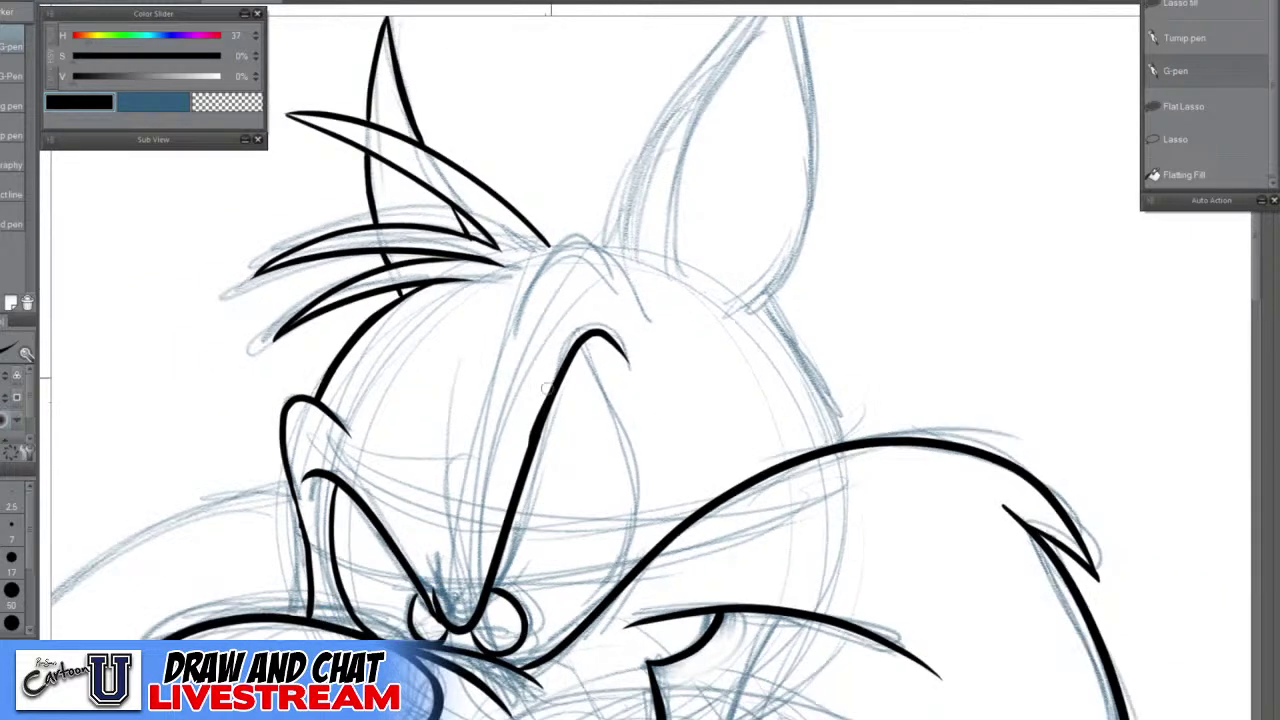
{"action": "key", "text": "ctrl+z"}
Try a lower arched ridge above the near brow and a short line running from the hair across the top of the head
{"action": "mouse_move", "coordinate": [523, 351]}
{"action": "left_mouse_down"}
{"action": "mouse_move", "coordinate": [548, 301]}
{"action": "mouse_move", "coordinate": [598, 261]}
{"action": "mouse_move", "coordinate": [652, 342]}
{"action": "left_mouse_up"}
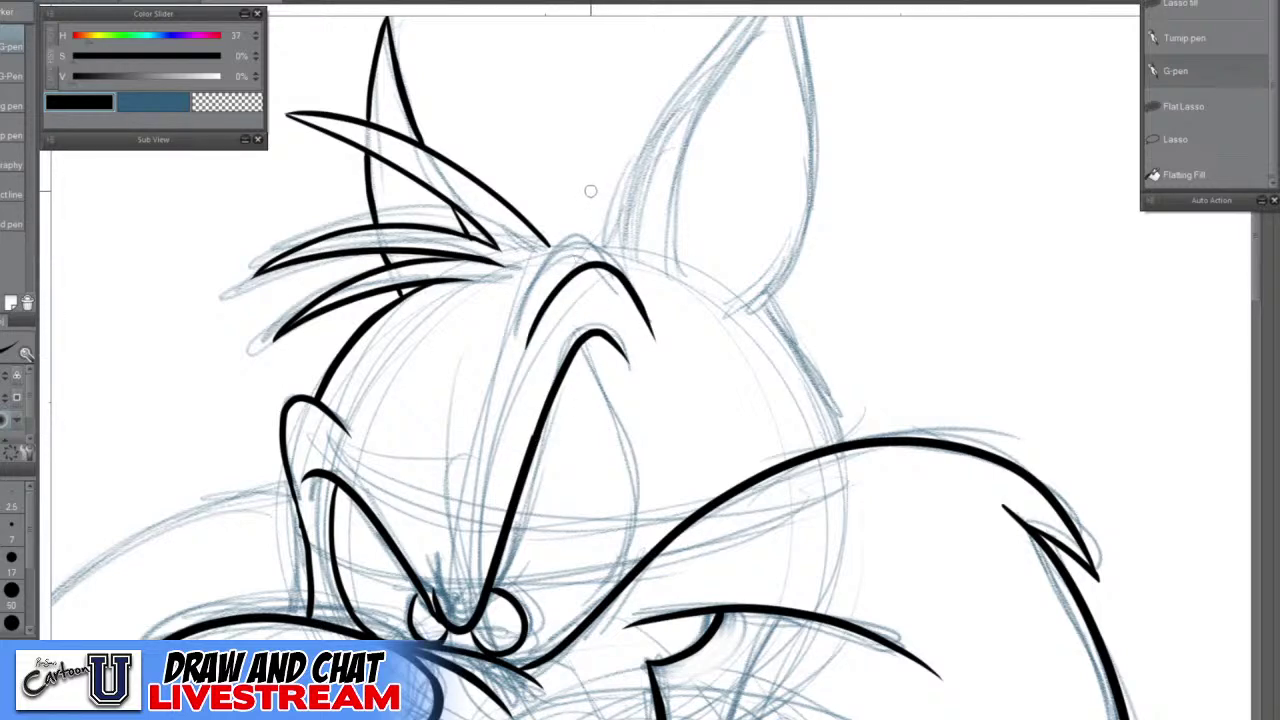
{"action": "scroll", "coordinate": [645, 158], "scroll_direction": "down", "scroll_amount": 2}
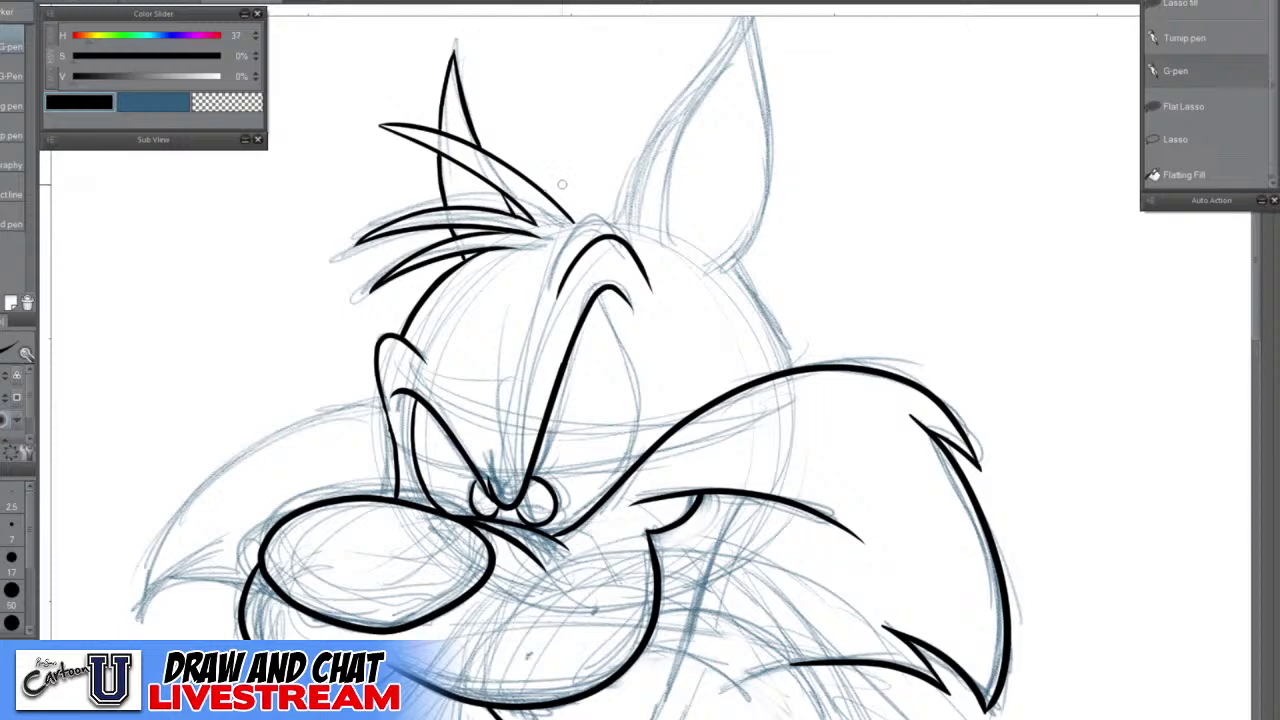
{"action": "scroll", "coordinate": [562, 184], "scroll_direction": "up", "scroll_amount": 2}
{"action": "left_click_drag", "start_coordinate": [556, 232], "coordinate": [608, 240]}
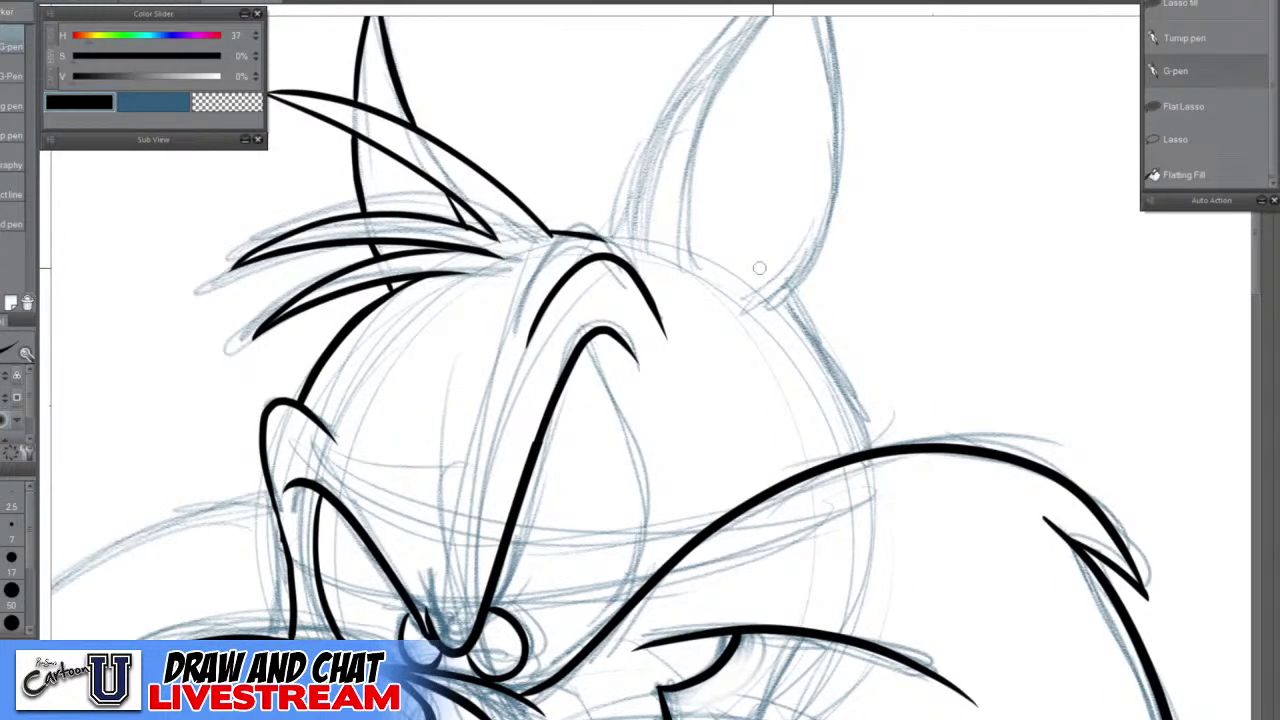
Undo the redrawn brow and ridge strokes to restore the original inked lines
{"action": "key", "text": "ctrl+z"}
{"action": "key", "text": "ctrl+z"}
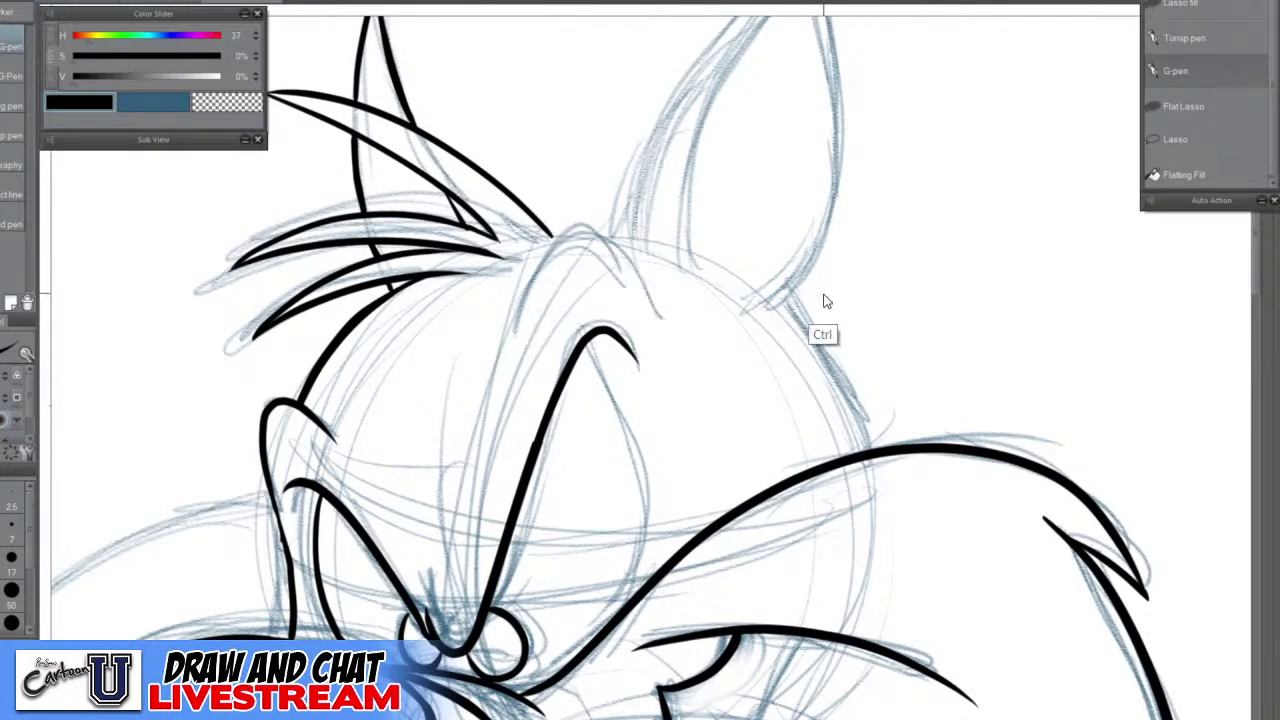
{"action": "key", "text": "ctrl+z"}
{"action": "key", "text": "ctrl+y"}
{"action": "key", "text": "ctrl+y"}
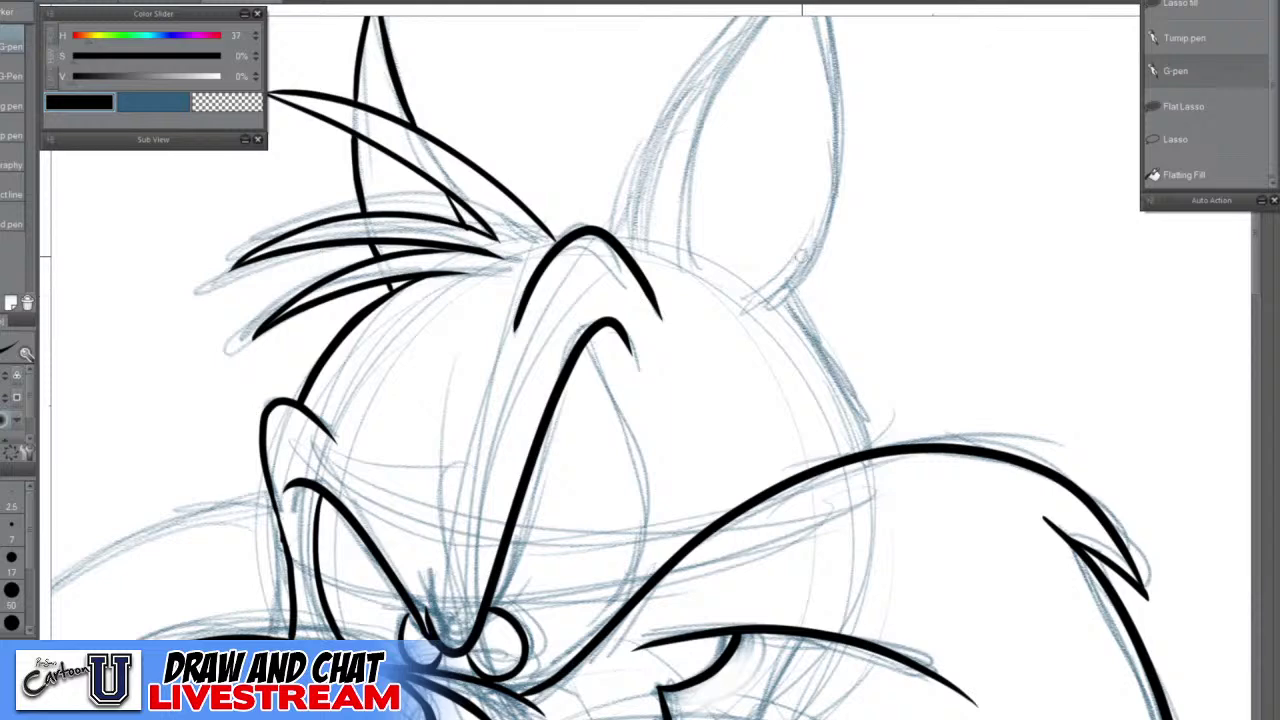
Ink the near ear's full outer outline and the short line joining the hair to the arched ridge
{"action": "mouse_move", "coordinate": [636, 213]}
{"action": "left_mouse_down"}
{"action": "mouse_move", "coordinate": [647, 347]}
{"action": "mouse_move", "coordinate": [617, 465]}
{"action": "mouse_move", "coordinate": [593, 374]}
{"action": "mouse_move", "coordinate": [760, 129]}
{"action": "mouse_move", "coordinate": [782, 71]}
{"action": "mouse_move", "coordinate": [818, 353]}
{"action": "mouse_move", "coordinate": [808, 411]}
{"action": "mouse_move", "coordinate": [748, 492]}
{"action": "left_mouse_up"}
{"action": "scroll", "coordinate": [563, 430], "scroll_direction": "up", "scroll_amount": 2}
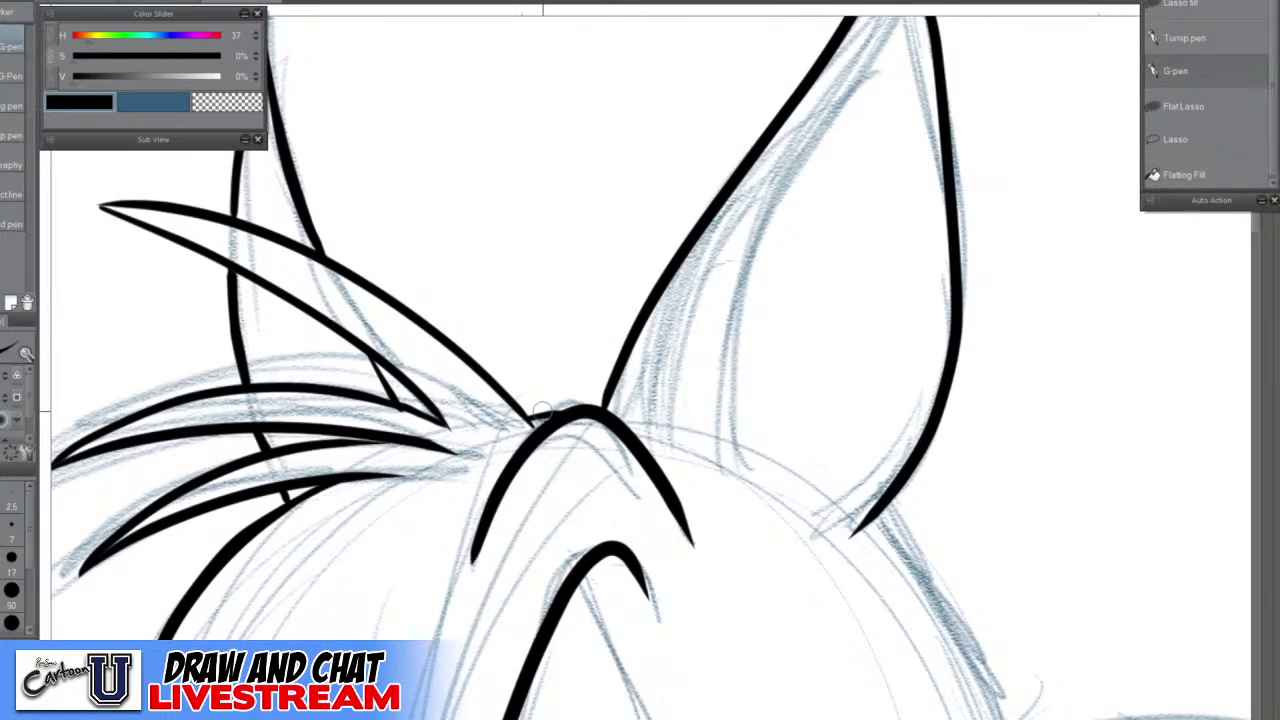
{"action": "left_click_drag", "start_coordinate": [609, 384], "coordinate": [595, 411]}
Ink the near ear's inner edge up toward the tip and a pointed fur tuft along the ear's base
{"action": "scroll", "coordinate": [584, 410], "scroll_direction": "down", "scroll_amount": 3}
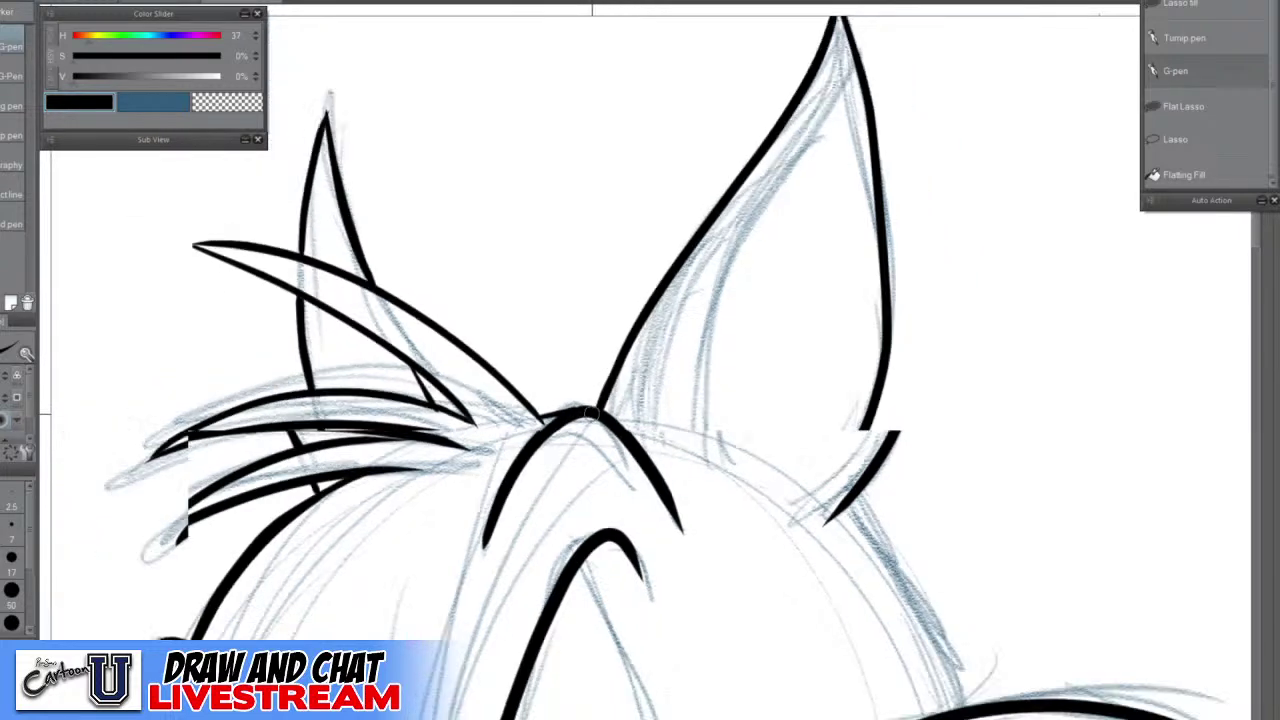
{"action": "scroll", "coordinate": [512, 386], "scroll_direction": "up", "scroll_amount": 1}
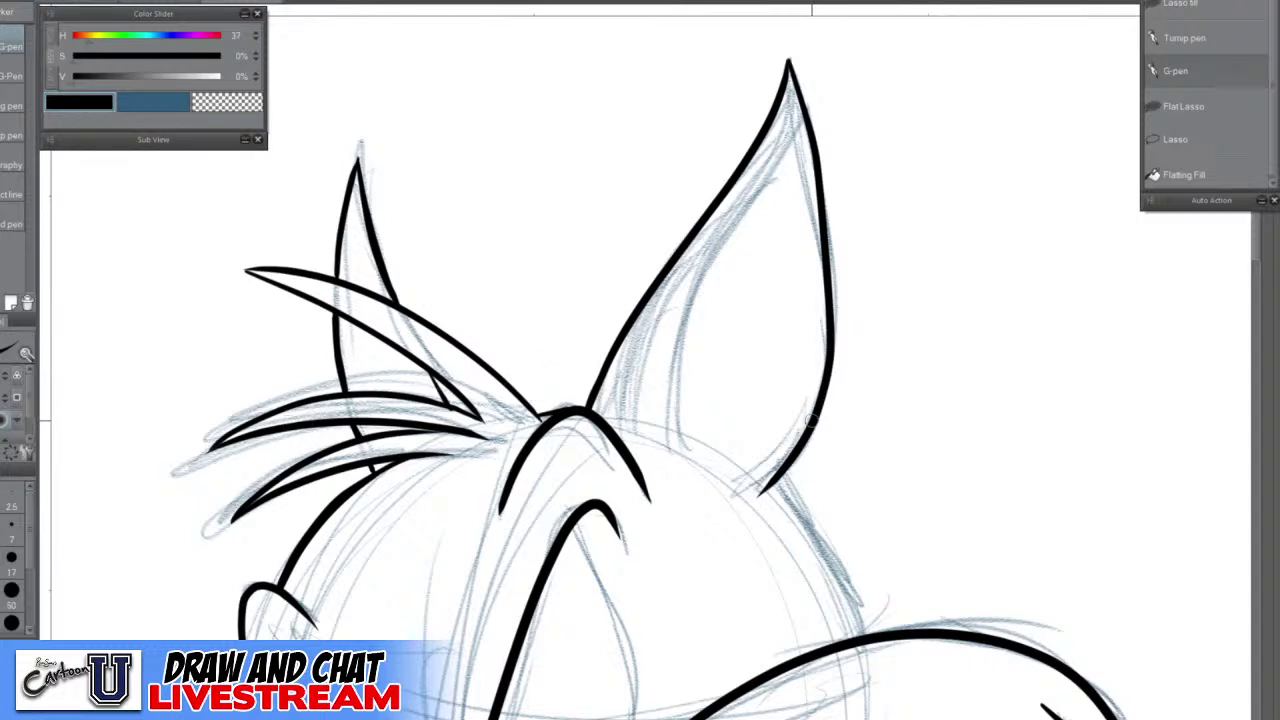
{"action": "left_click_drag", "start_coordinate": [735, 600], "coordinate": [540, 499]}
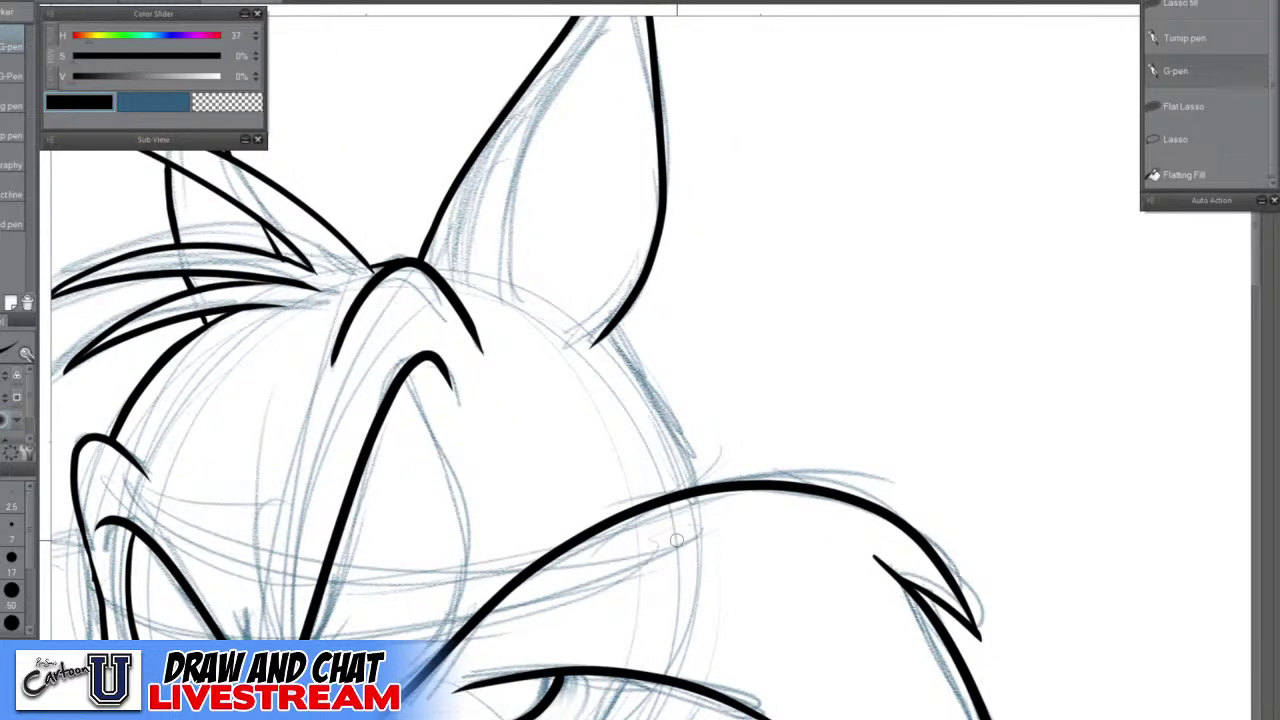
{"action": "left_click_drag", "start_coordinate": [616, 246], "coordinate": [583, 446]}
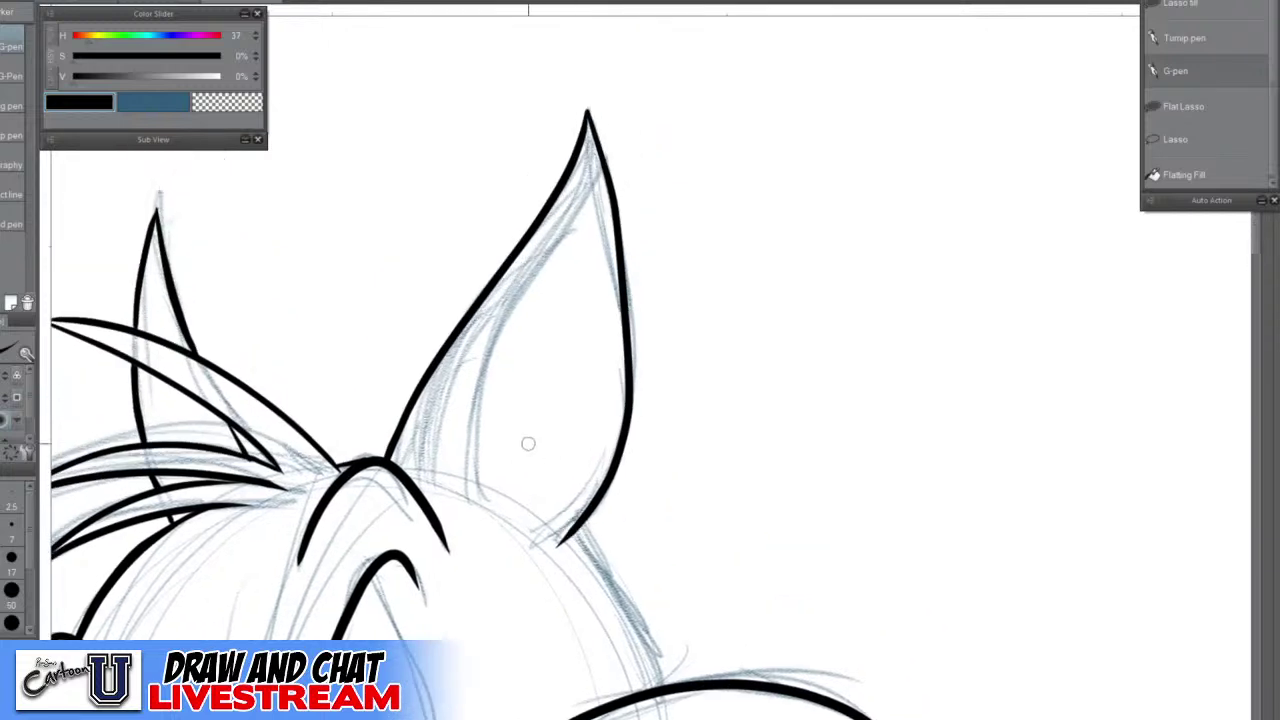
{"action": "mouse_move", "coordinate": [481, 494]}
{"action": "left_mouse_down"}
{"action": "mouse_move", "coordinate": [486, 356]}
{"action": "mouse_move", "coordinate": [591, 184]}
{"action": "left_mouse_up"}
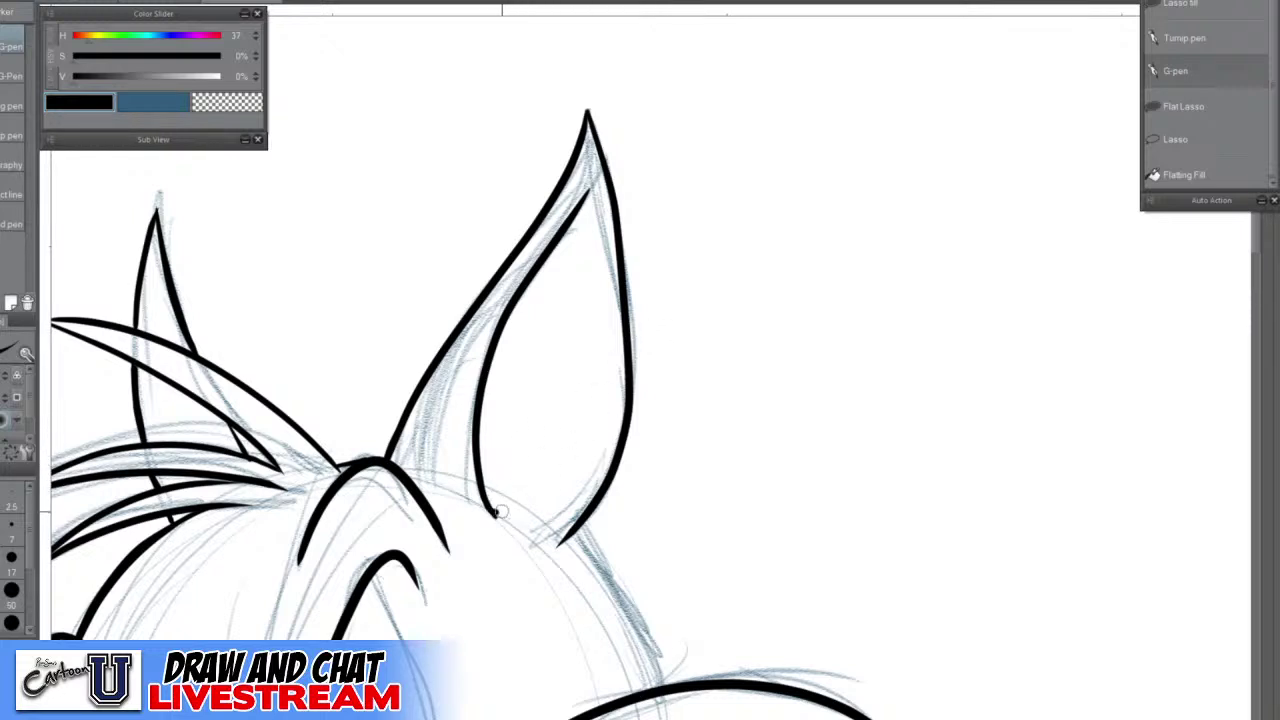
{"action": "mouse_move", "coordinate": [492, 512]}
{"action": "left_mouse_down"}
{"action": "mouse_move", "coordinate": [512, 507]}
{"action": "mouse_move", "coordinate": [500, 512]}
{"action": "mouse_move", "coordinate": [543, 452]}
{"action": "mouse_move", "coordinate": [538, 515]}
{"action": "mouse_move", "coordinate": [560, 540]}
{"action": "left_mouse_up"}
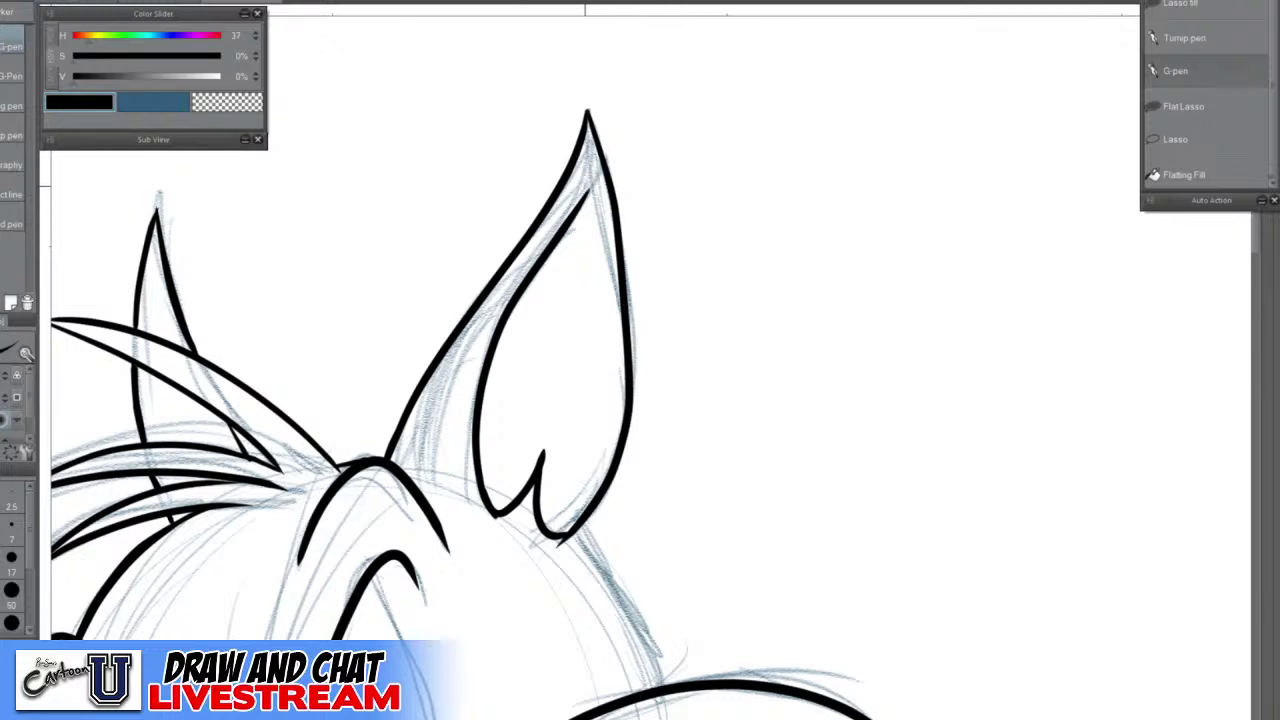
{"action": "left_click_drag", "start_coordinate": [563, 230], "coordinate": [589, 174]}
{"action": "key", "text": "ctrl+z"}
{"action": "left_click_drag", "start_coordinate": [566, 224], "coordinate": [592, 131]}
{"action": "key", "text": "ctrl+z"}
{"action": "key", "text": "ctrl+z"}
{"action": "left_click_drag", "start_coordinate": [578, 204], "coordinate": [595, 141]}
{"action": "key", "text": "ctrl+z"}
Erase the upper part of the near ear's inner edge, from near the tip down to the bend
{"action": "key", "text": "e"}
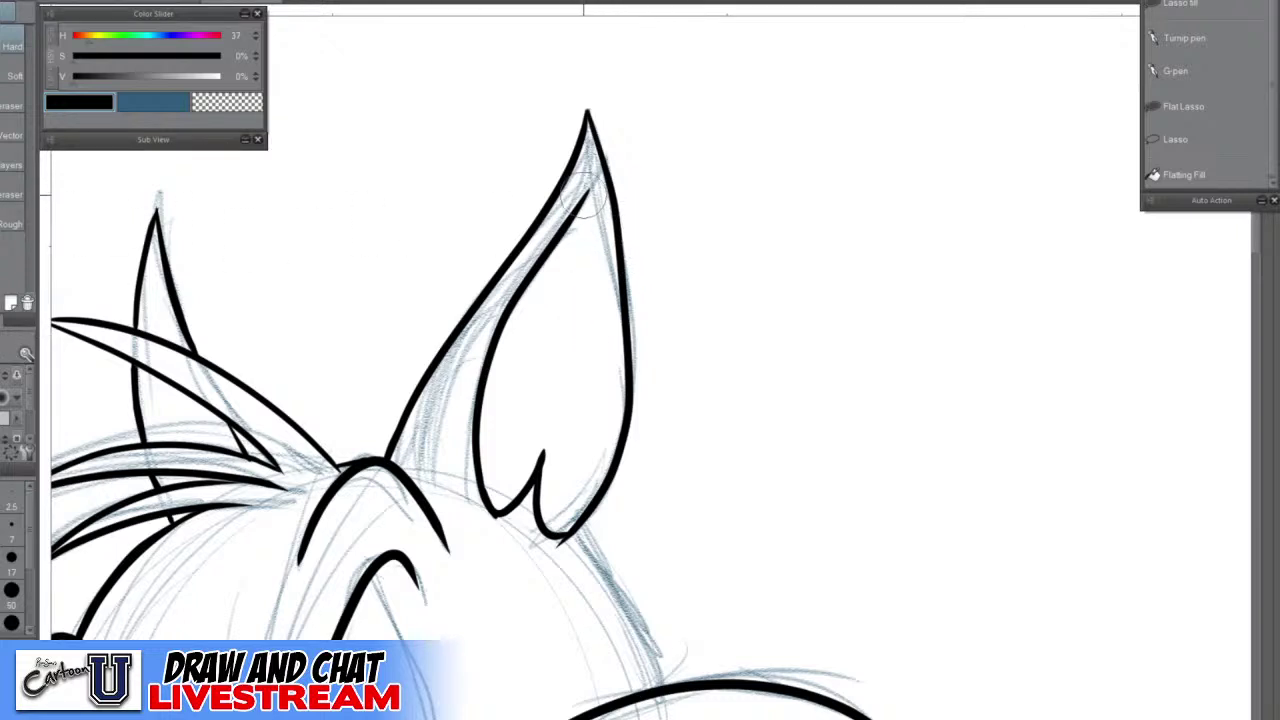
{"action": "left_click_drag", "start_coordinate": [584, 196], "coordinate": [516, 336]}
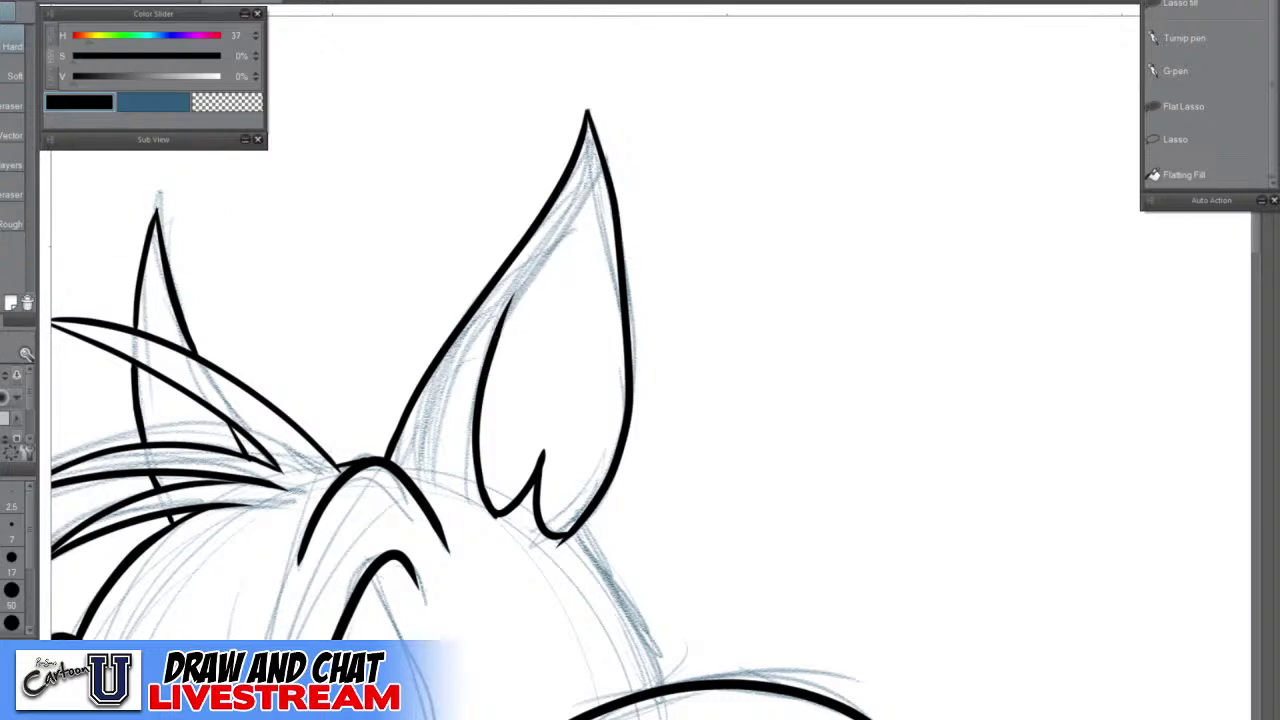
Re-ink the upper part of the near ear's inner edge from the tip down to the bend with the G-pen
{"action": "key", "text": "p"}
{"action": "mouse_move", "coordinate": [589, 116]}
{"action": "left_mouse_down"}
{"action": "mouse_move", "coordinate": [580, 196]}
{"action": "mouse_move", "coordinate": [502, 314]}
{"action": "mouse_move", "coordinate": [497, 337]}
{"action": "mouse_move", "coordinate": [533, 273]}
{"action": "mouse_move", "coordinate": [488, 347]}
{"action": "mouse_move", "coordinate": [476, 424]}
{"action": "left_mouse_up"}
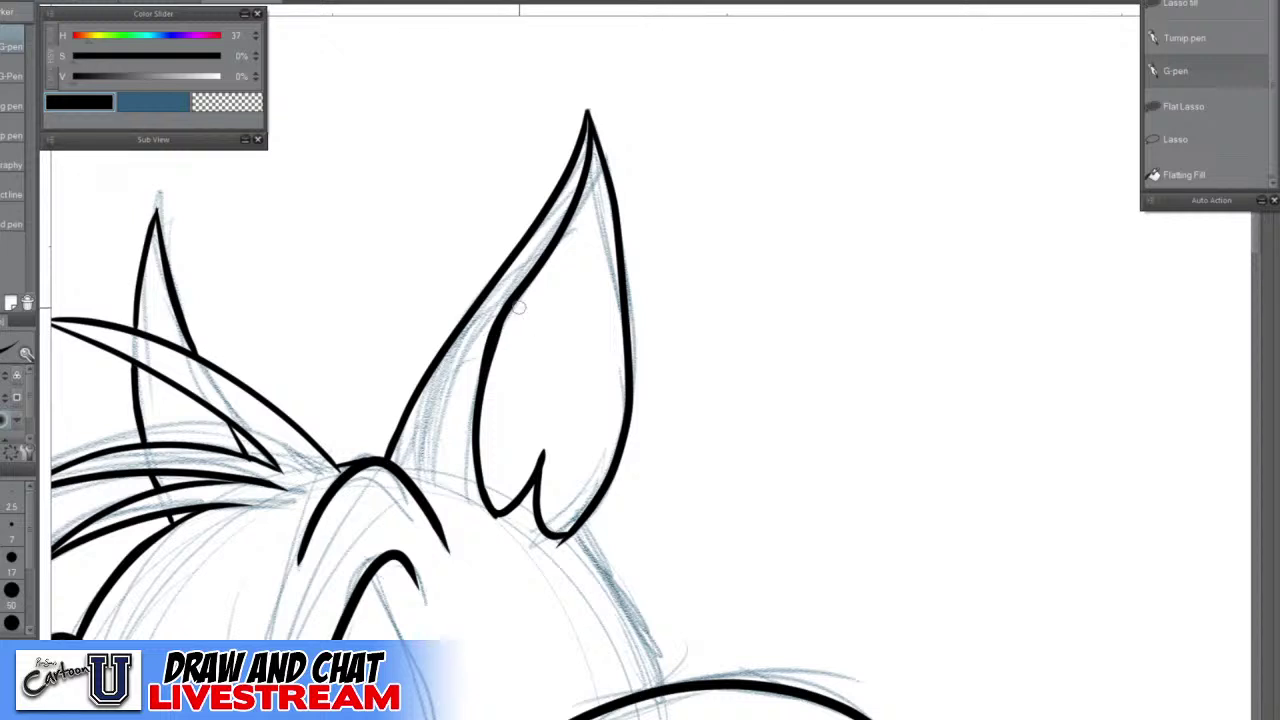
{"action": "key", "text": "ctrl+z"}
{"action": "mouse_move", "coordinate": [590, 124]}
{"action": "left_mouse_down"}
{"action": "mouse_move", "coordinate": [576, 195]}
{"action": "mouse_move", "coordinate": [492, 362]}
{"action": "left_mouse_up"}
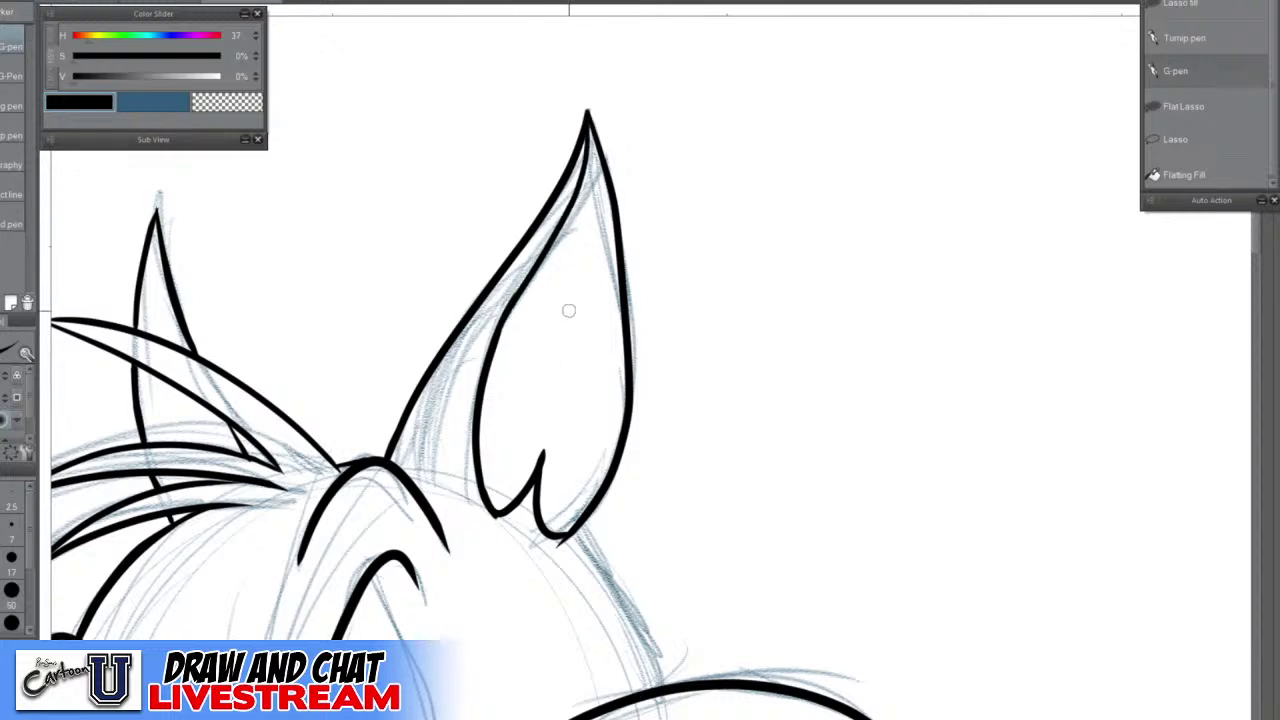
Thicken the near ear's outer edge and ink the back of the head from the ear base down to the cheek tuft
{"action": "scroll", "coordinate": [603, 137], "scroll_direction": "down", "scroll_amount": 2}
{"action": "scroll", "coordinate": [588, 449], "scroll_direction": "down", "scroll_amount": 1}
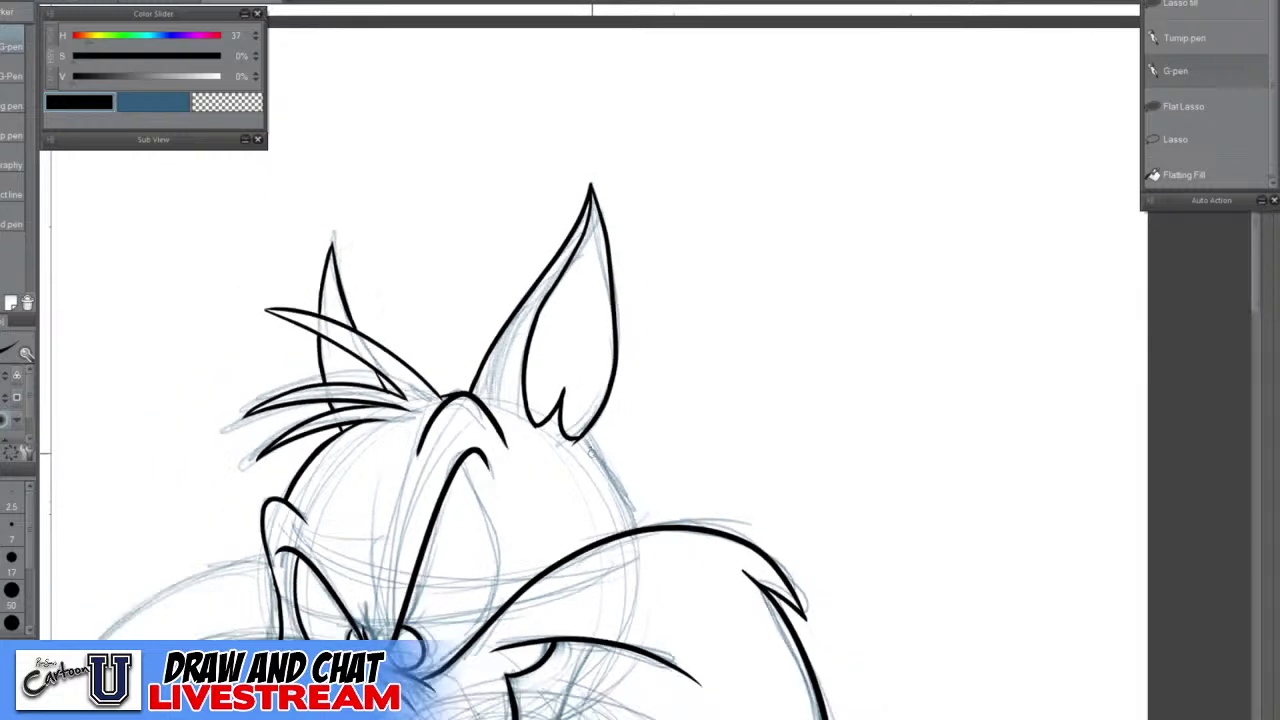
{"action": "left_click_drag", "start_coordinate": [580, 436], "coordinate": [622, 500]}
{"action": "key", "text": "ctrl+z"}
{"action": "mouse_move", "coordinate": [590, 186]}
{"action": "left_mouse_down"}
{"action": "mouse_move", "coordinate": [620, 371]}
{"action": "mouse_move", "coordinate": [594, 443]}
{"action": "mouse_move", "coordinate": [611, 429]}
{"action": "mouse_move", "coordinate": [601, 456]}
{"action": "mouse_move", "coordinate": [640, 520]}
{"action": "left_mouse_up"}
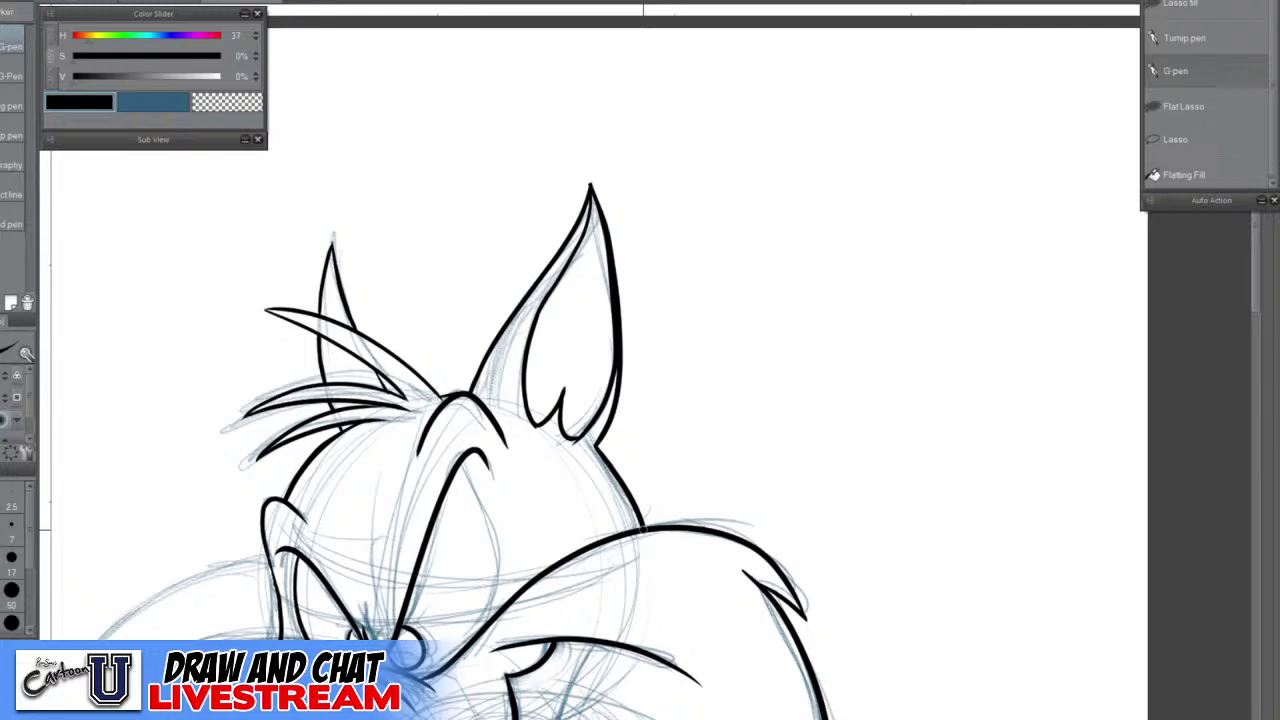
{"action": "key", "text": "ctrl+z"}
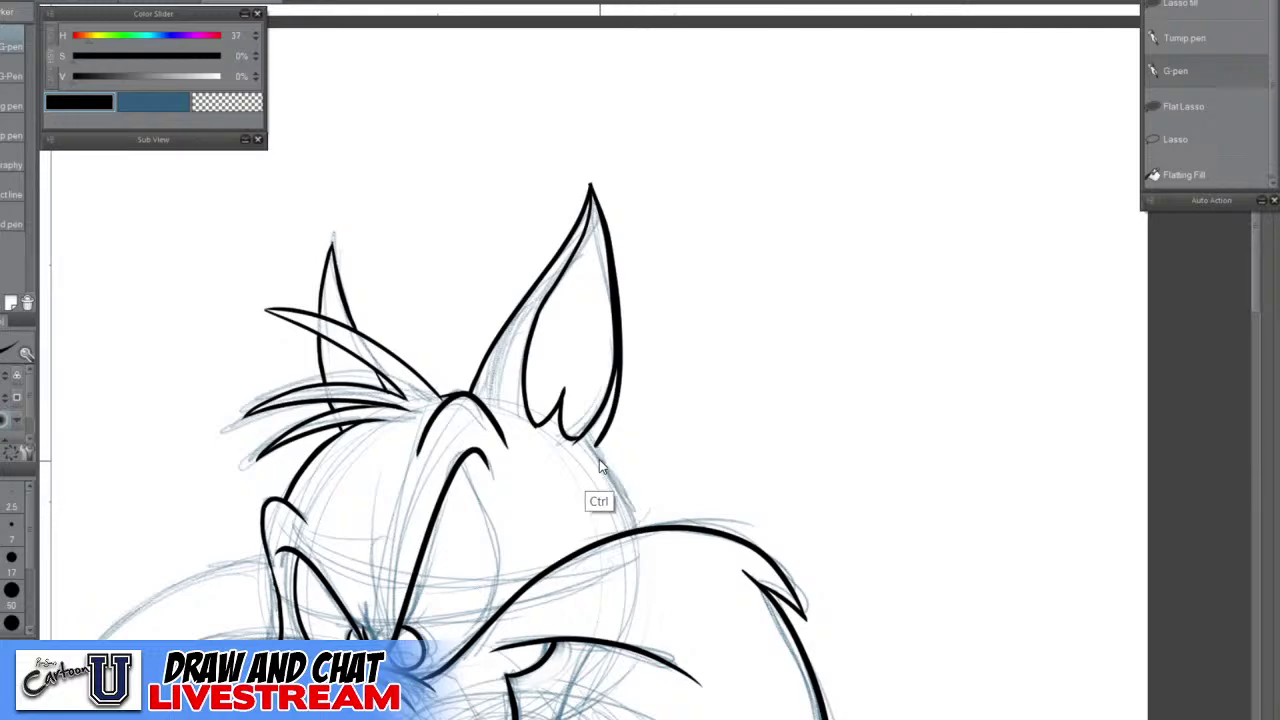
{"action": "left_click_drag", "start_coordinate": [593, 444], "coordinate": [650, 526]}
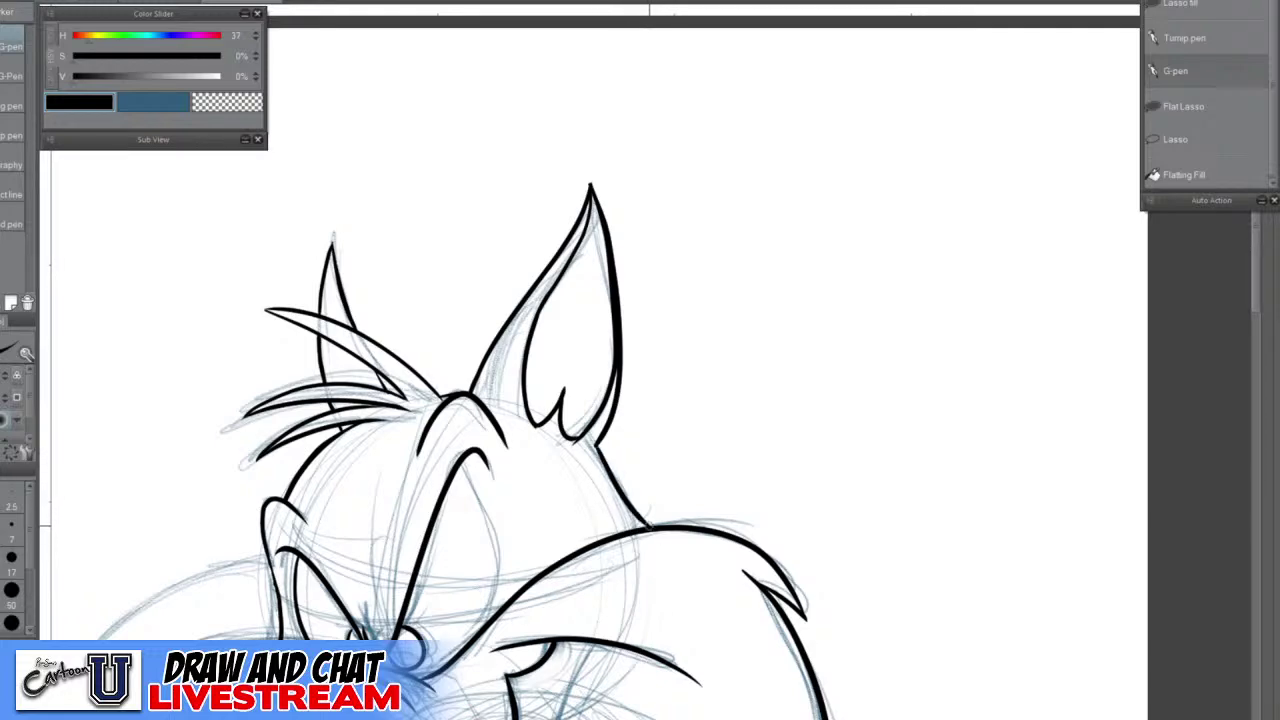
Ink the outer curve of the near eye and the small lines between the two pupils
{"action": "scroll", "coordinate": [764, 590], "scroll_direction": "down", "scroll_amount": 2}
{"action": "left_click_drag", "start_coordinate": [712, 664], "coordinate": [697, 346]}
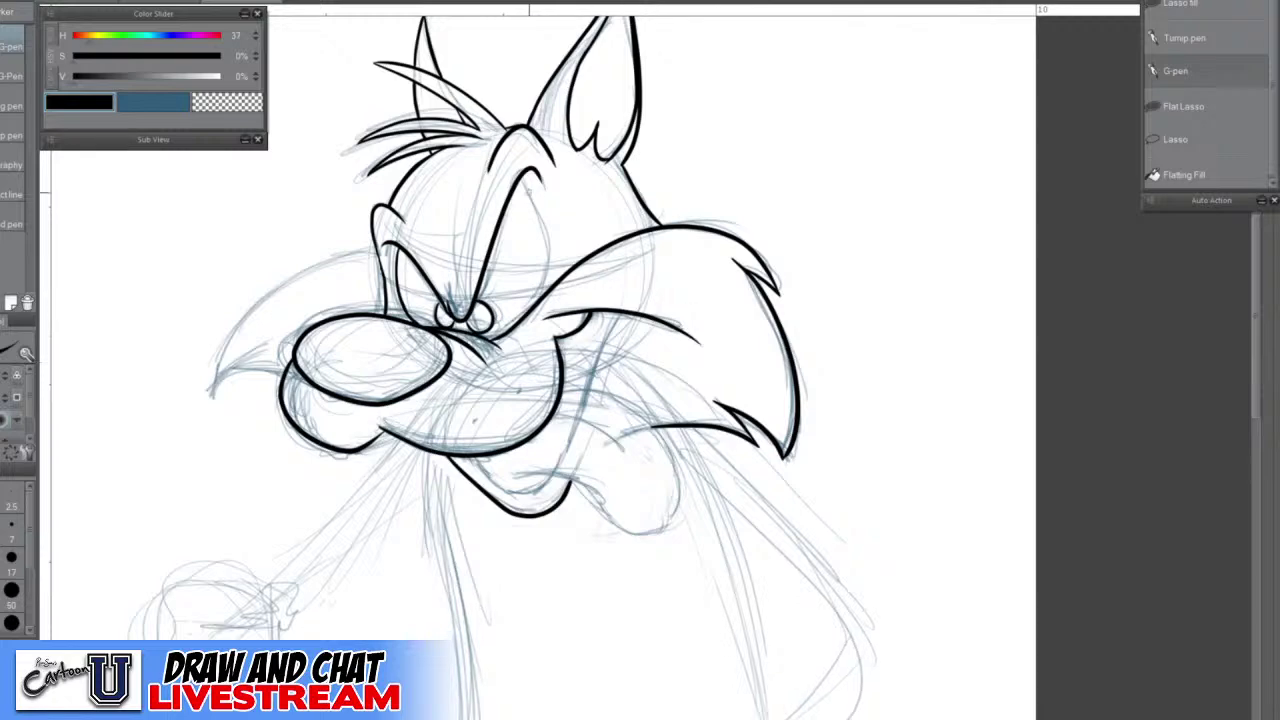
{"action": "scroll", "coordinate": [527, 205], "scroll_direction": "up", "scroll_amount": 3}
{"action": "mouse_move", "coordinate": [530, 200]}
{"action": "left_mouse_down"}
{"action": "mouse_move", "coordinate": [558, 287]}
{"action": "mouse_move", "coordinate": [540, 358]}
{"action": "left_mouse_up"}
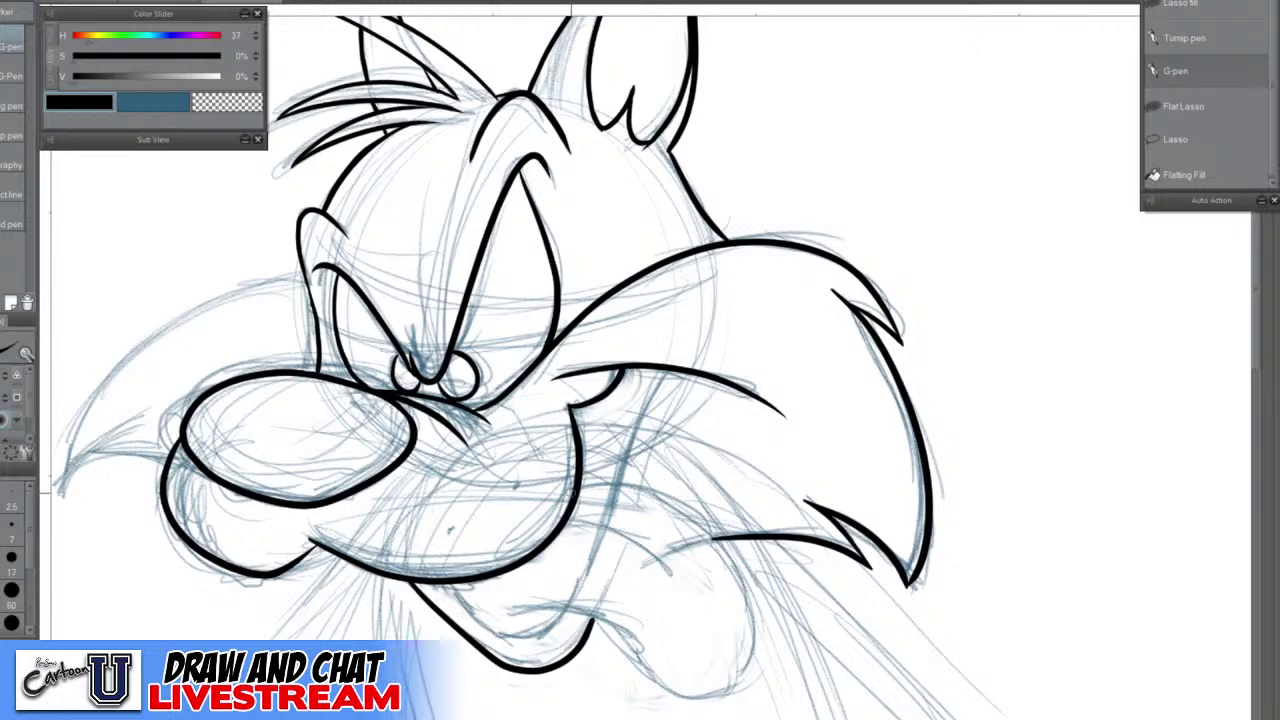
{"action": "scroll", "coordinate": [434, 377], "scroll_direction": "up", "scroll_amount": 3}
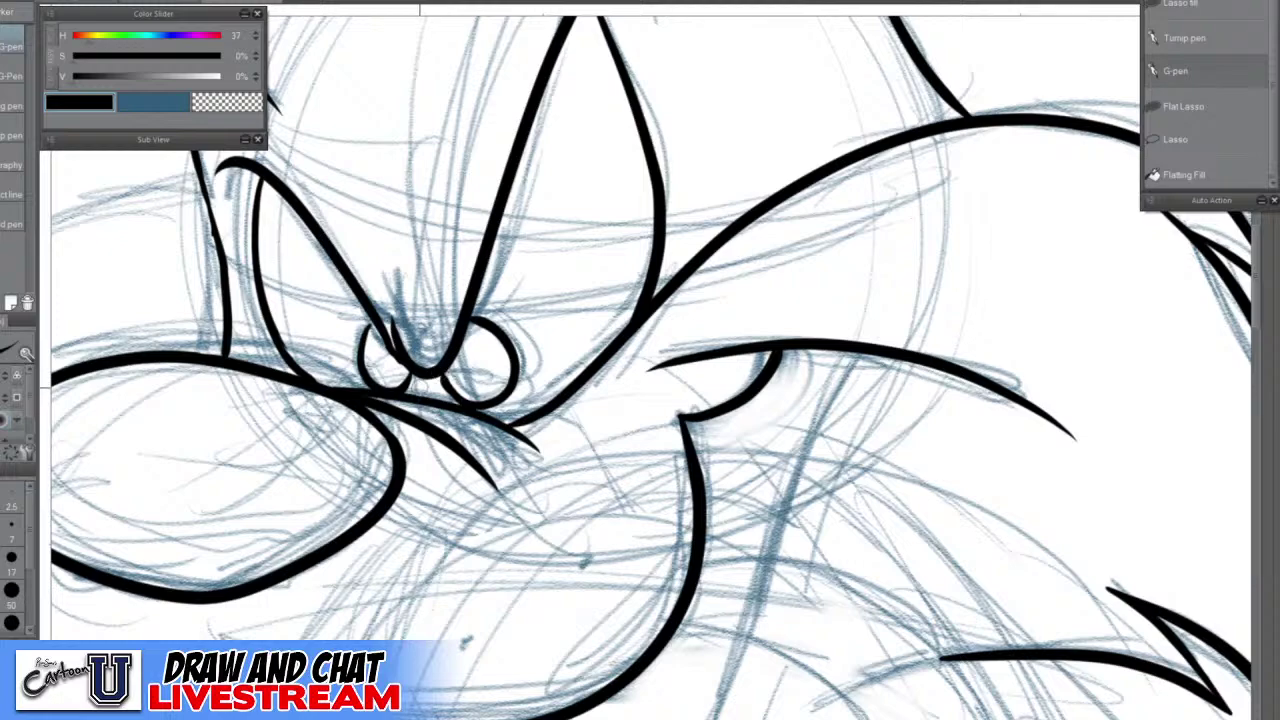
{"action": "mouse_move", "coordinate": [419, 376]}
{"action": "left_mouse_down"}
{"action": "mouse_move", "coordinate": [414, 397]}
{"action": "mouse_move", "coordinate": [447, 402]}
{"action": "left_mouse_up"}
Ink the large rounded tongue hanging out of the mouth, from the muzzle edge around to the lower lip
{"action": "scroll", "coordinate": [674, 354], "scroll_direction": "down", "scroll_amount": 4}
{"action": "scroll", "coordinate": [514, 344], "scroll_direction": "down", "scroll_amount": 1}
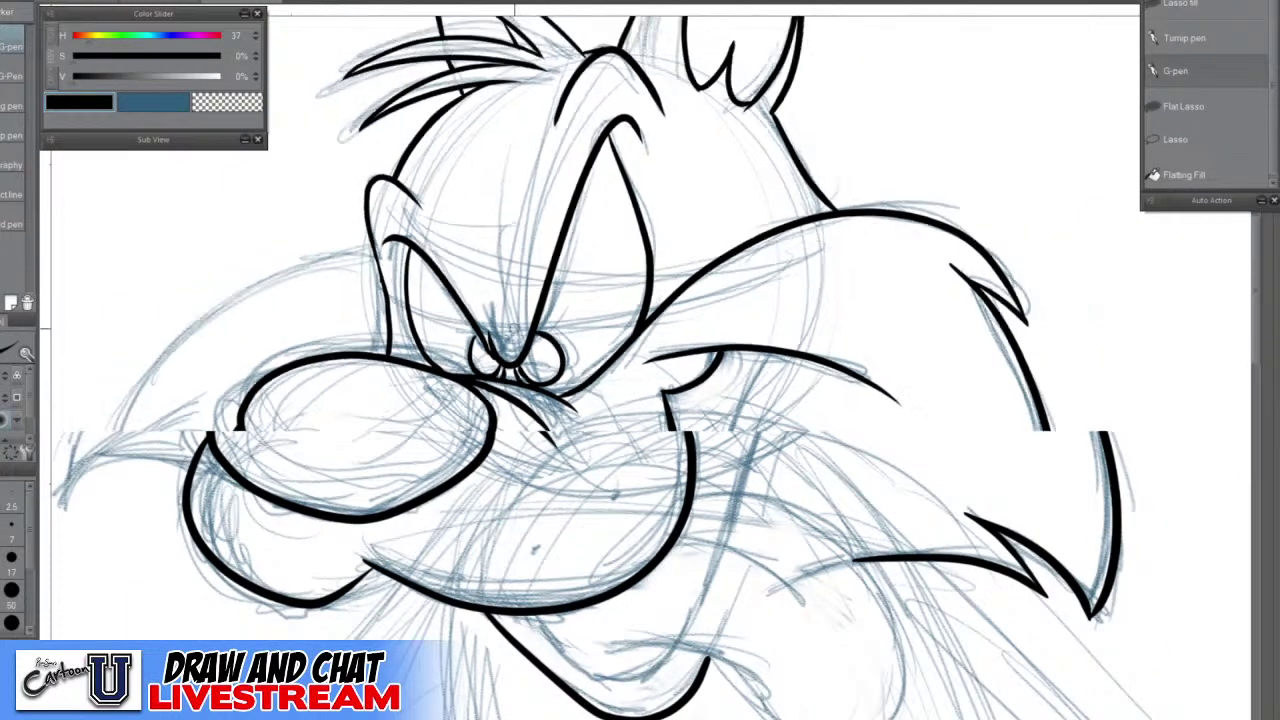
{"action": "scroll", "coordinate": [514, 328], "scroll_direction": "down", "scroll_amount": 2}
{"action": "left_click_drag", "start_coordinate": [876, 660], "coordinate": [743, 494]}
{"action": "scroll", "coordinate": [530, 343], "scroll_direction": "up", "scroll_amount": 2}
{"action": "mouse_move", "coordinate": [487, 368]}
{"action": "left_mouse_down"}
{"action": "mouse_move", "coordinate": [552, 370]}
{"action": "mouse_move", "coordinate": [615, 428]}
{"action": "mouse_move", "coordinate": [679, 459]}
{"action": "mouse_move", "coordinate": [707, 451]}
{"action": "mouse_move", "coordinate": [727, 420]}
{"action": "mouse_move", "coordinate": [720, 352]}
{"action": "mouse_move", "coordinate": [685, 296]}
{"action": "mouse_move", "coordinate": [557, 241]}
{"action": "left_mouse_up"}
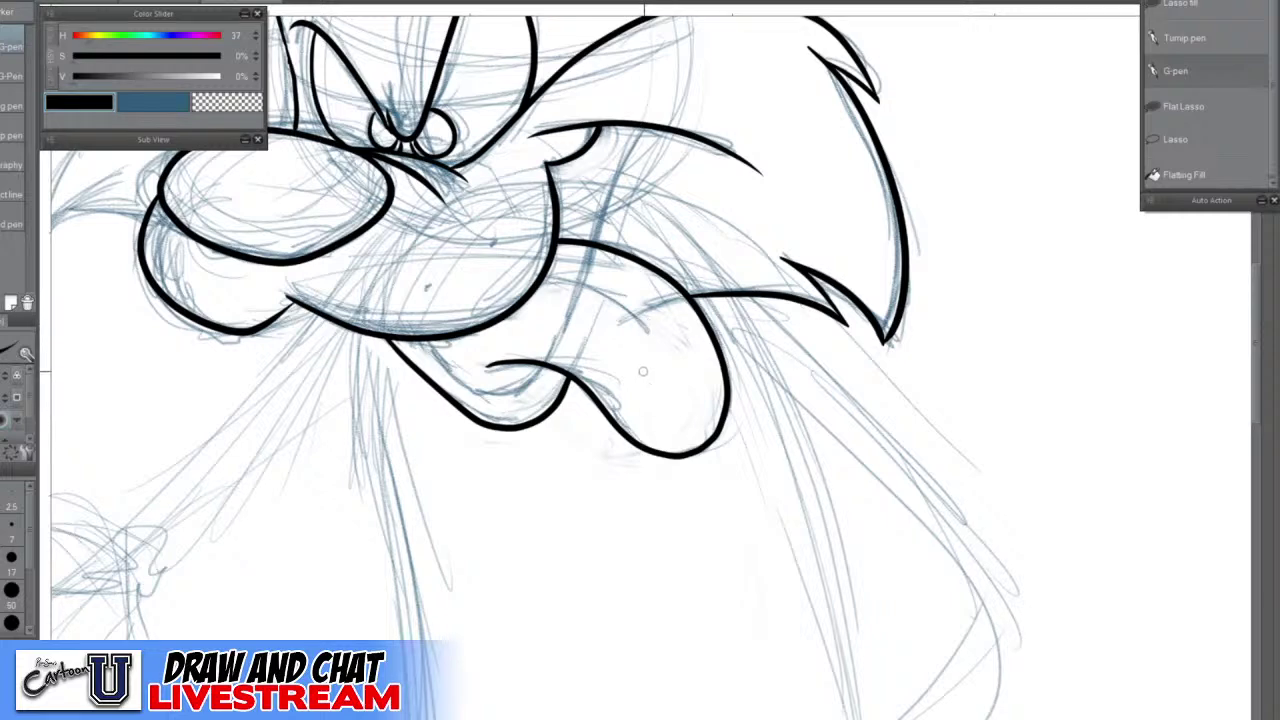
Ink the tongue's curved centre crease, starting at the edge of the muzzle
{"action": "scroll", "coordinate": [627, 328], "scroll_direction": "up", "scroll_amount": 2}
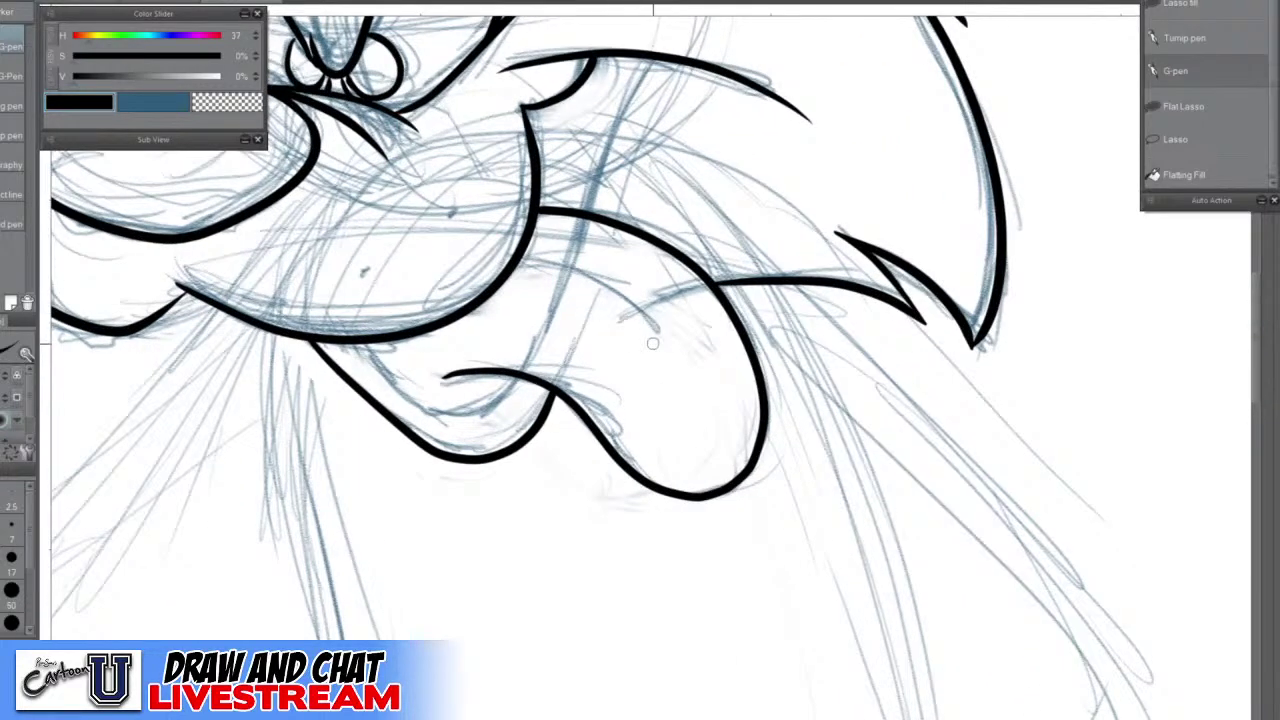
{"action": "mouse_move", "coordinate": [664, 367]}
{"action": "left_mouse_down"}
{"action": "mouse_move", "coordinate": [594, 300]}
{"action": "mouse_move", "coordinate": [511, 273]}
{"action": "left_mouse_up"}
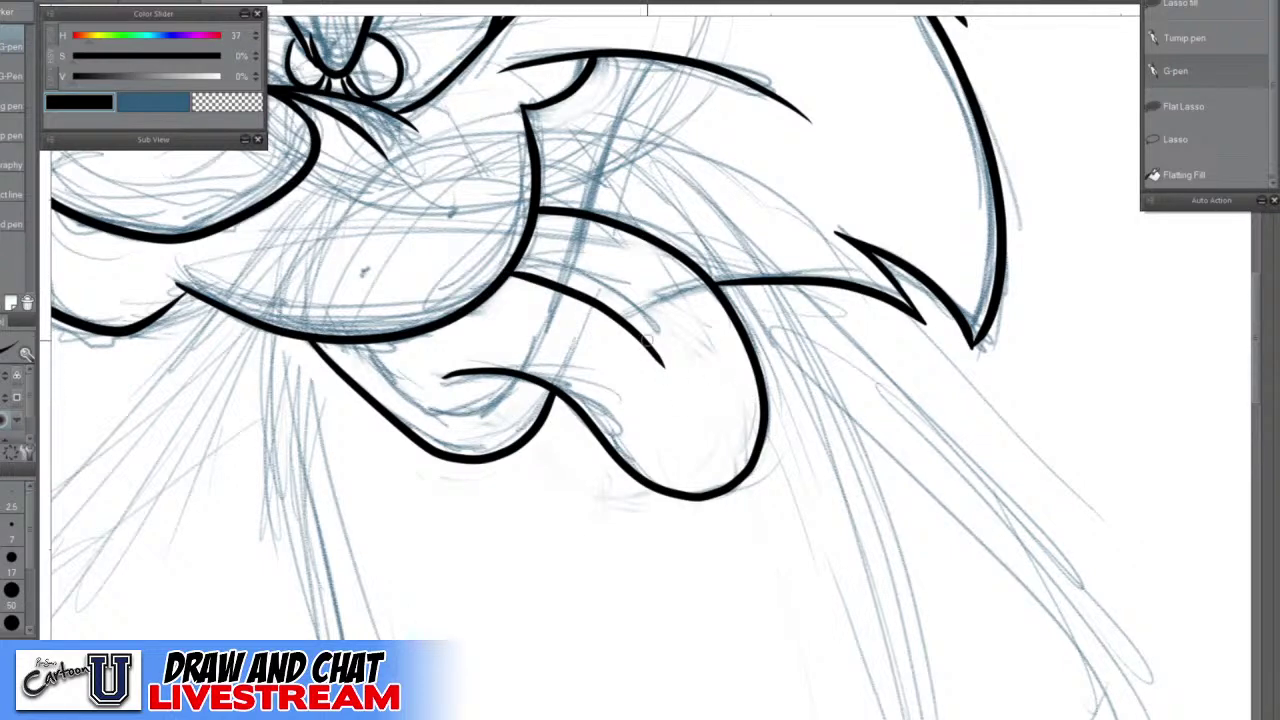
{"action": "key", "text": "ctrl+z"}
{"action": "mouse_move", "coordinate": [665, 338]}
{"action": "left_mouse_down"}
{"action": "mouse_move", "coordinate": [566, 284]}
{"action": "mouse_move", "coordinate": [510, 272]}
{"action": "left_mouse_up"}
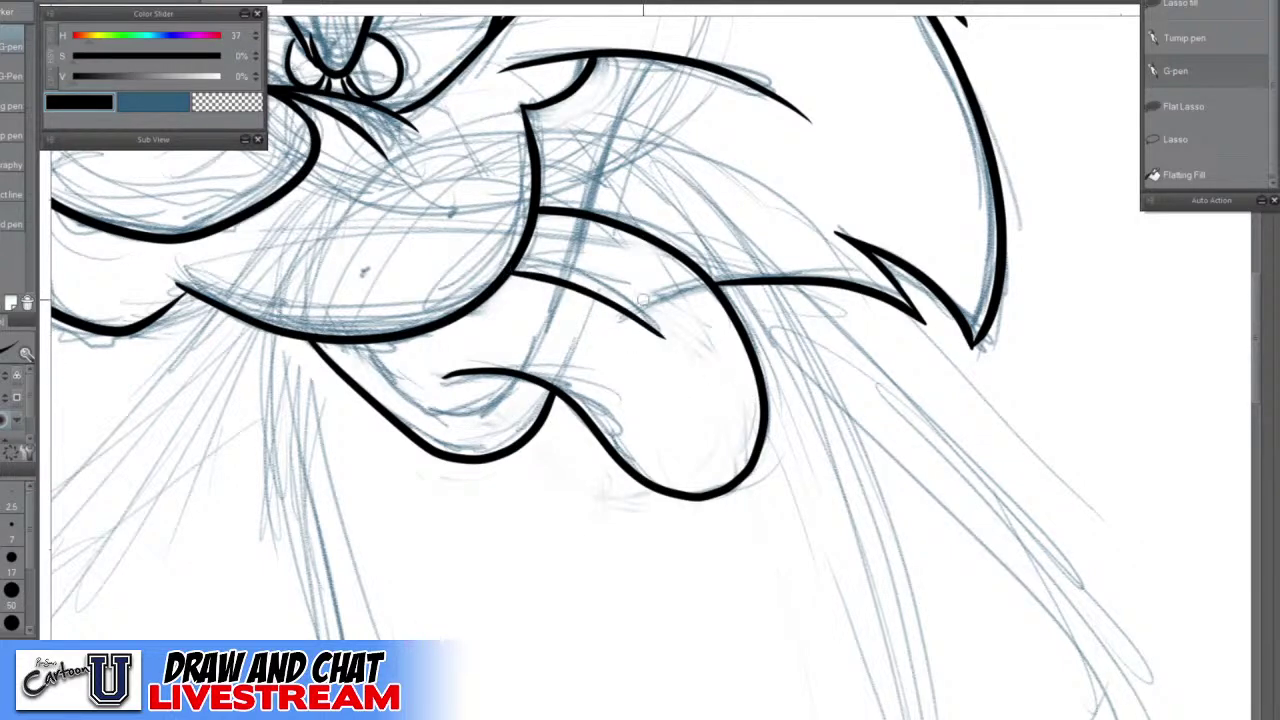
{"action": "scroll", "coordinate": [507, 272], "scroll_direction": "up", "scroll_amount": 2}
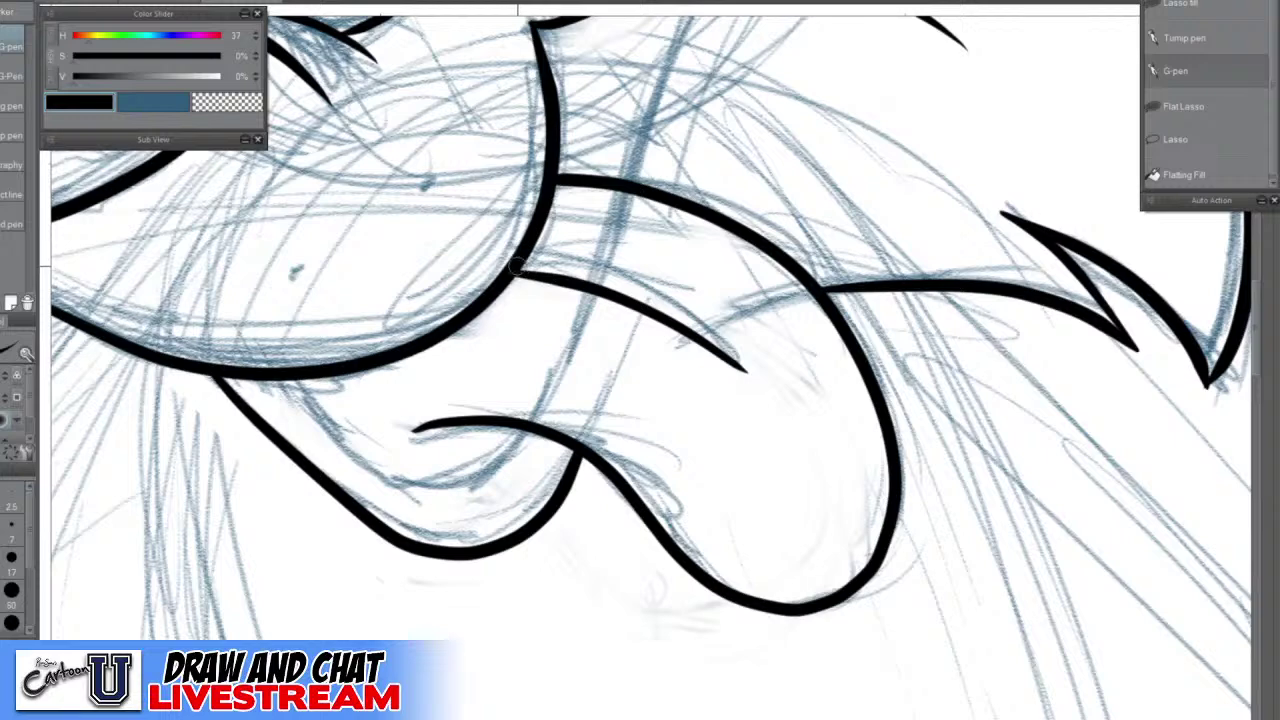
{"action": "left_click_drag", "start_coordinate": [516, 267], "coordinate": [590, 287]}
Ink the inner line of the lower lip and the mouth's back edge from the cheek line down to the tongue
{"action": "mouse_move", "coordinate": [276, 381]}
{"action": "left_mouse_down"}
{"action": "mouse_move", "coordinate": [384, 470]}
{"action": "mouse_move", "coordinate": [435, 488]}
{"action": "mouse_move", "coordinate": [523, 446]}
{"action": "mouse_move", "coordinate": [522, 428]}
{"action": "left_mouse_up"}
{"action": "scroll", "coordinate": [820, 436], "scroll_direction": "down", "scroll_amount": 3}
{"action": "scroll", "coordinate": [940, 592], "scroll_direction": "down", "scroll_amount": 1}
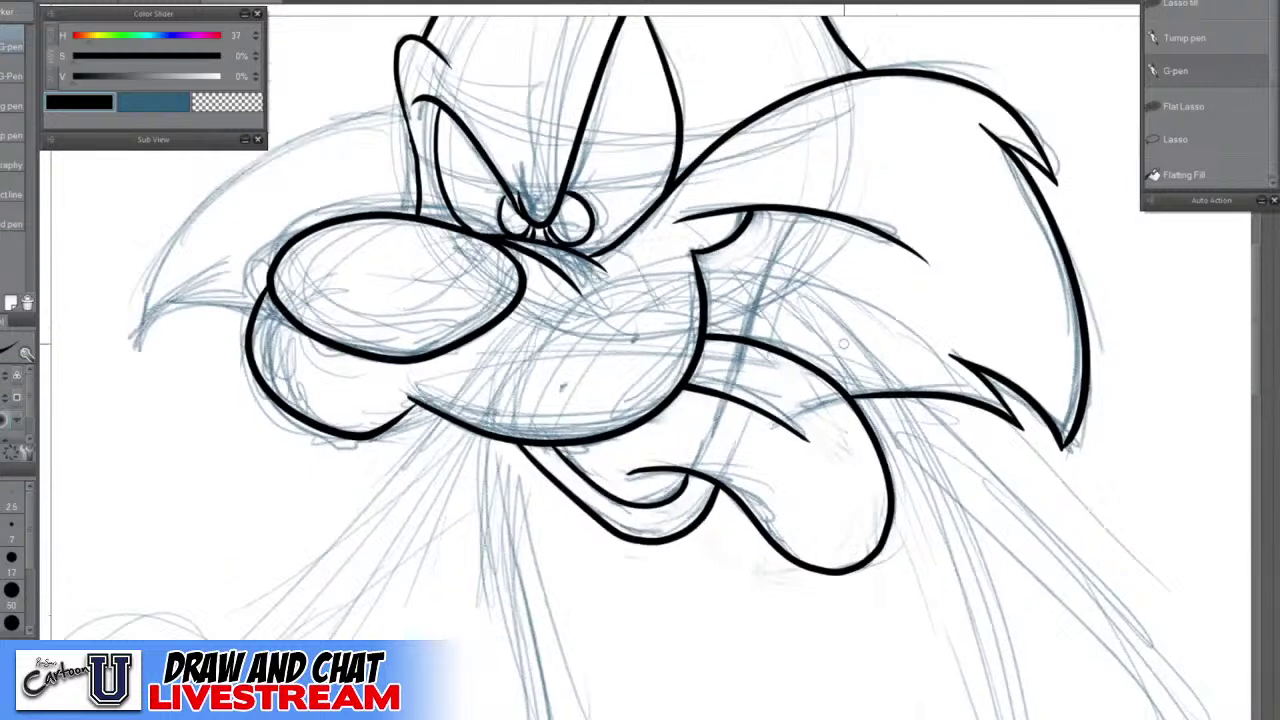
{"action": "left_click_drag", "start_coordinate": [798, 214], "coordinate": [742, 346]}
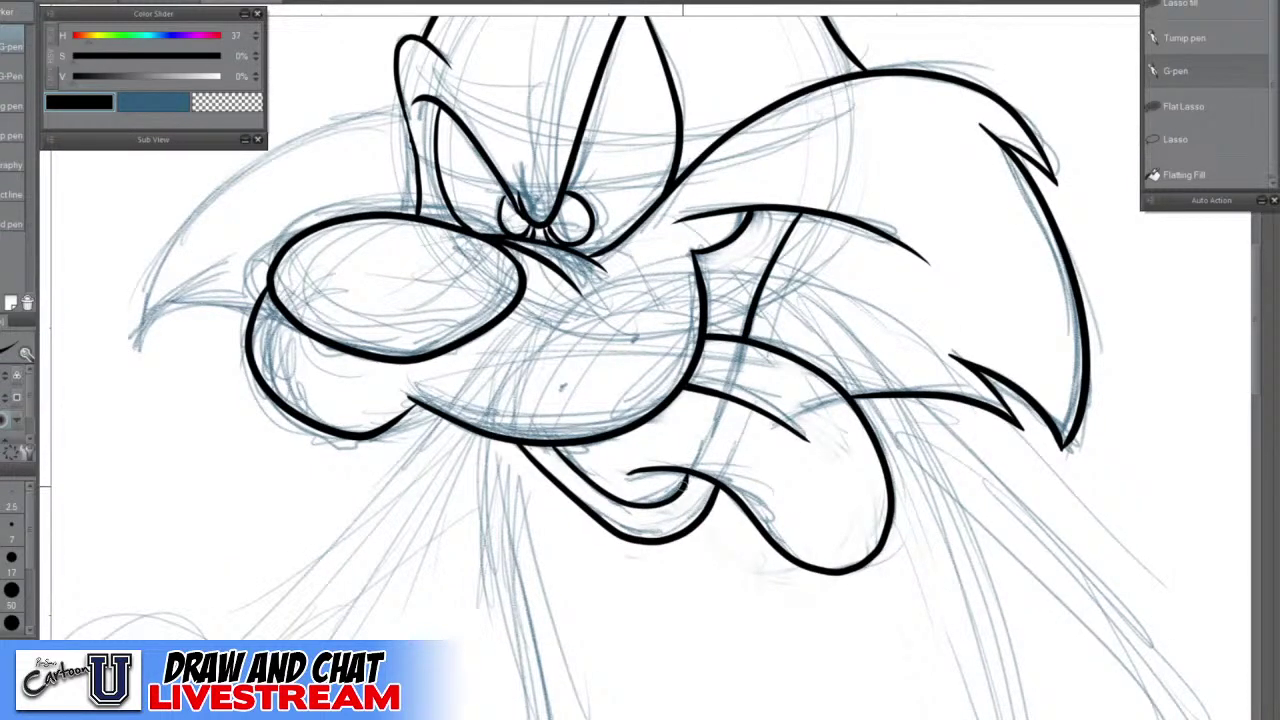
{"action": "scroll", "coordinate": [683, 487], "scroll_direction": "up", "scroll_amount": 2}
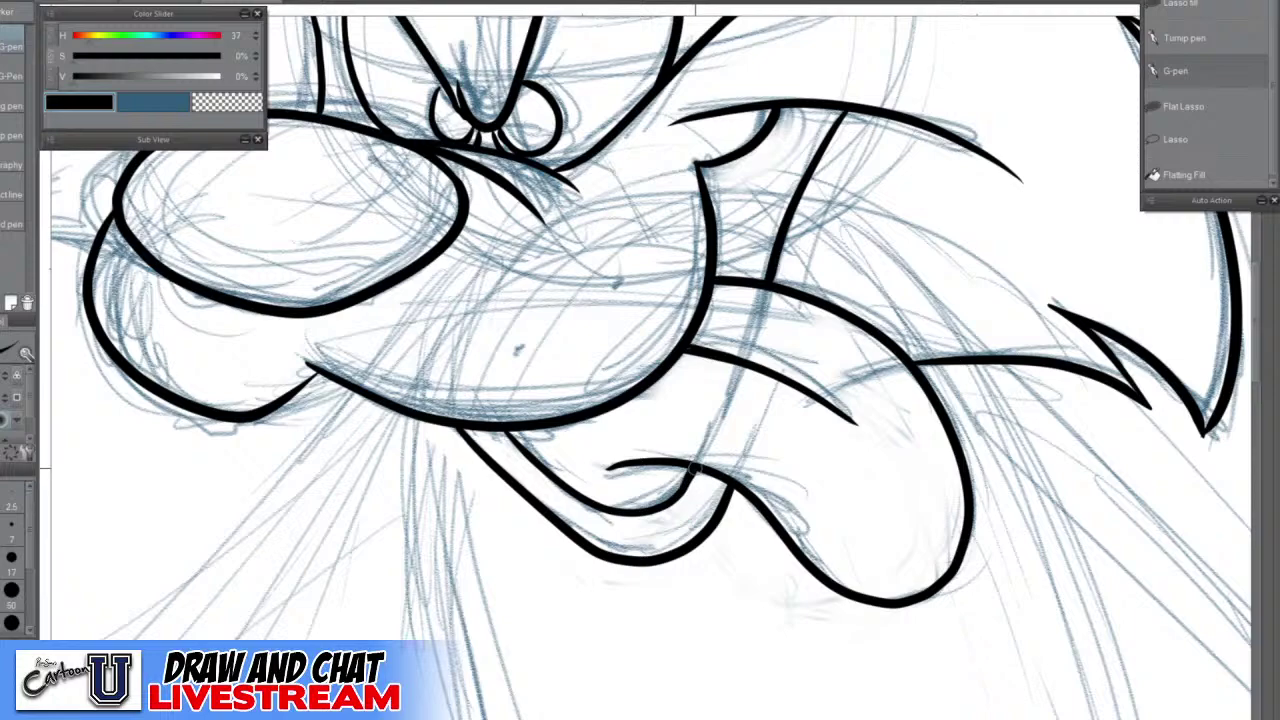
Lasso the outer edge of the near cheek tuft, delete its inked lines and clear the selection
{"action": "scroll", "coordinate": [692, 470], "scroll_direction": "down", "scroll_amount": 3}
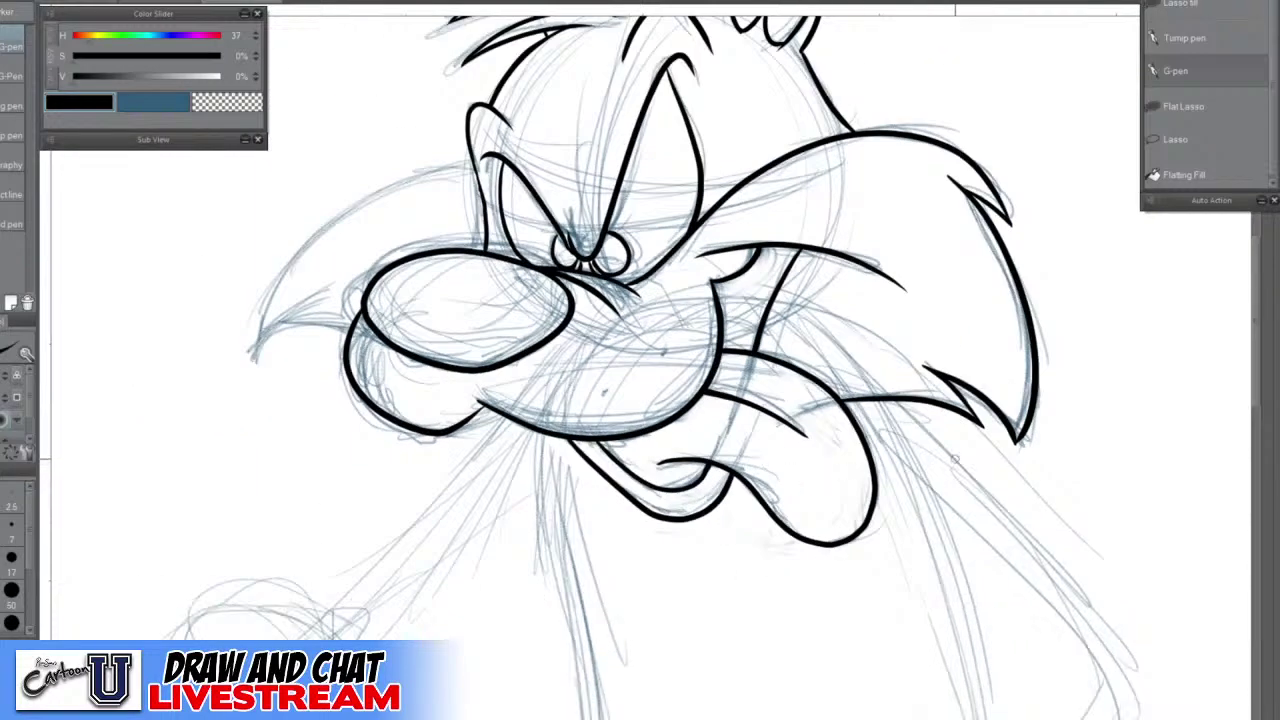
{"action": "scroll", "coordinate": [957, 461], "scroll_direction": "down", "scroll_amount": 4}
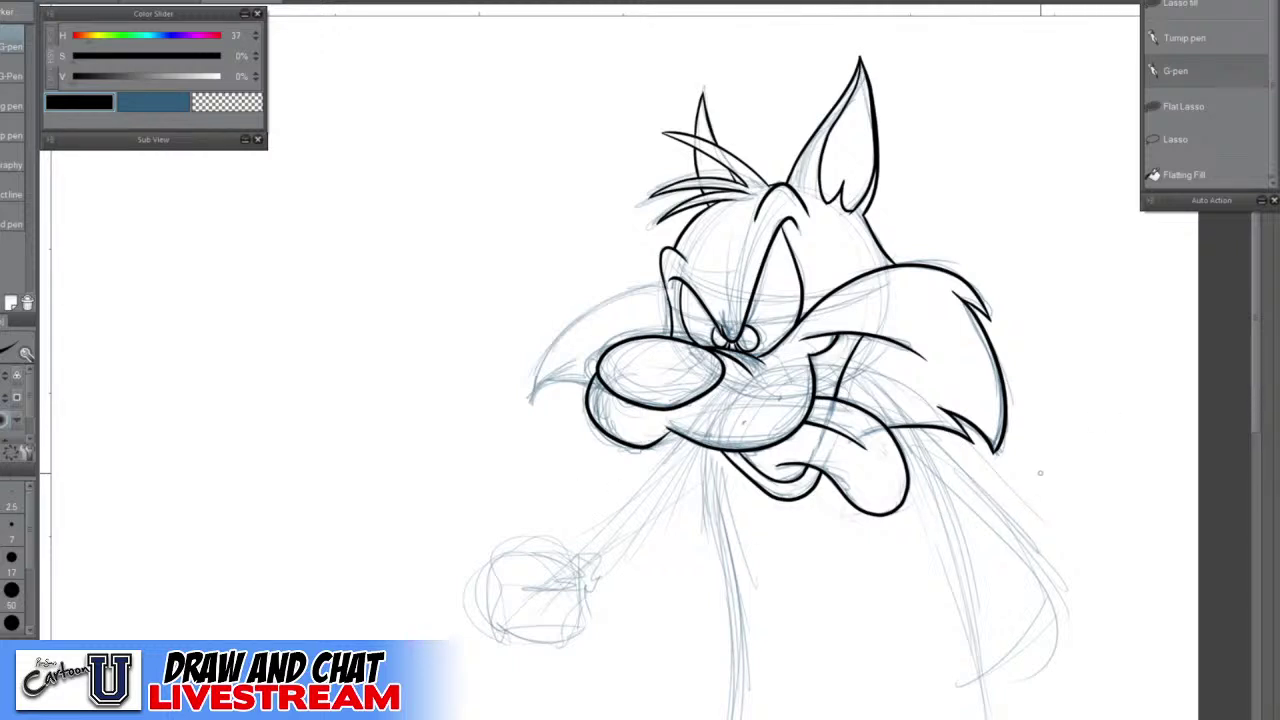
{"action": "key", "text": "m"}
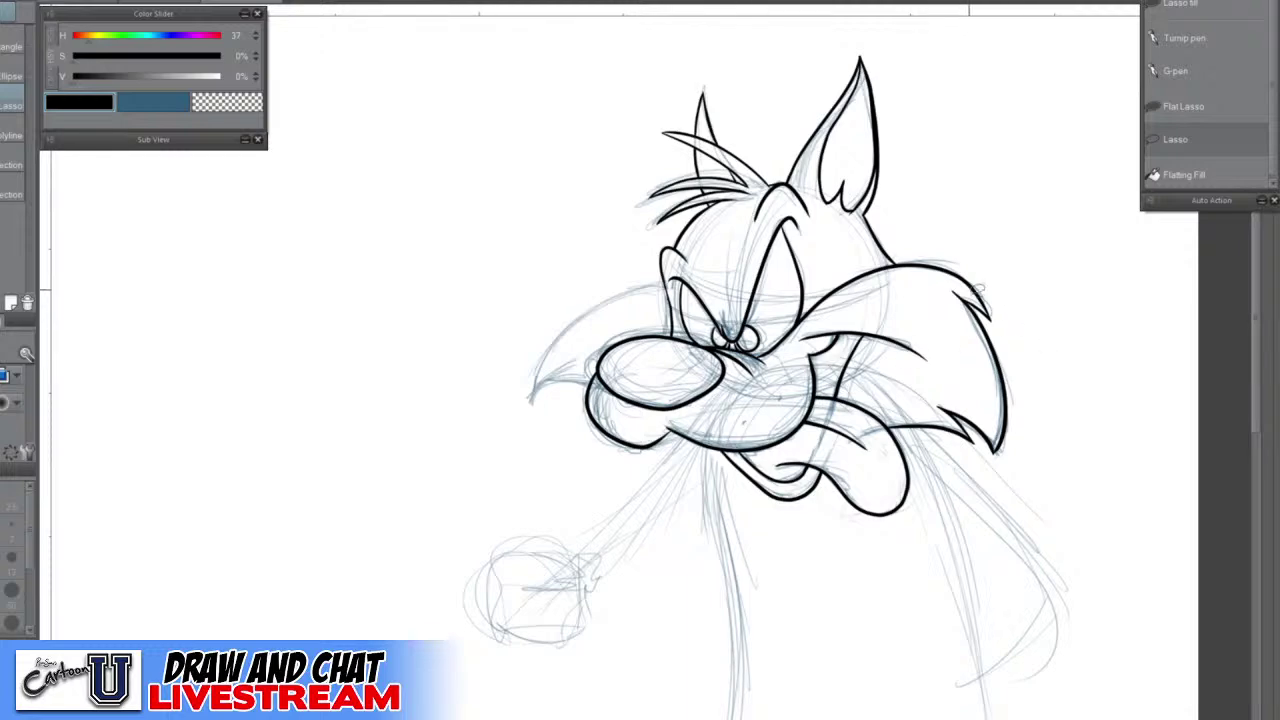
{"action": "scroll", "coordinate": [976, 290], "scroll_direction": "up", "scroll_amount": 2}
{"action": "mouse_move", "coordinate": [1026, 304]}
{"action": "left_mouse_down"}
{"action": "mouse_move", "coordinate": [949, 272]}
{"action": "mouse_move", "coordinate": [894, 324]}
{"action": "mouse_move", "coordinate": [913, 412]}
{"action": "mouse_move", "coordinate": [1029, 526]}
{"action": "mouse_move", "coordinate": [1059, 332]}
{"action": "left_mouse_up"}
{"action": "key", "text": "ctrl+d"}
{"action": "mouse_move", "coordinate": [938, 264]}
{"action": "left_mouse_down"}
{"action": "mouse_move", "coordinate": [965, 380]}
{"action": "mouse_move", "coordinate": [900, 434]}
{"action": "left_mouse_up"}
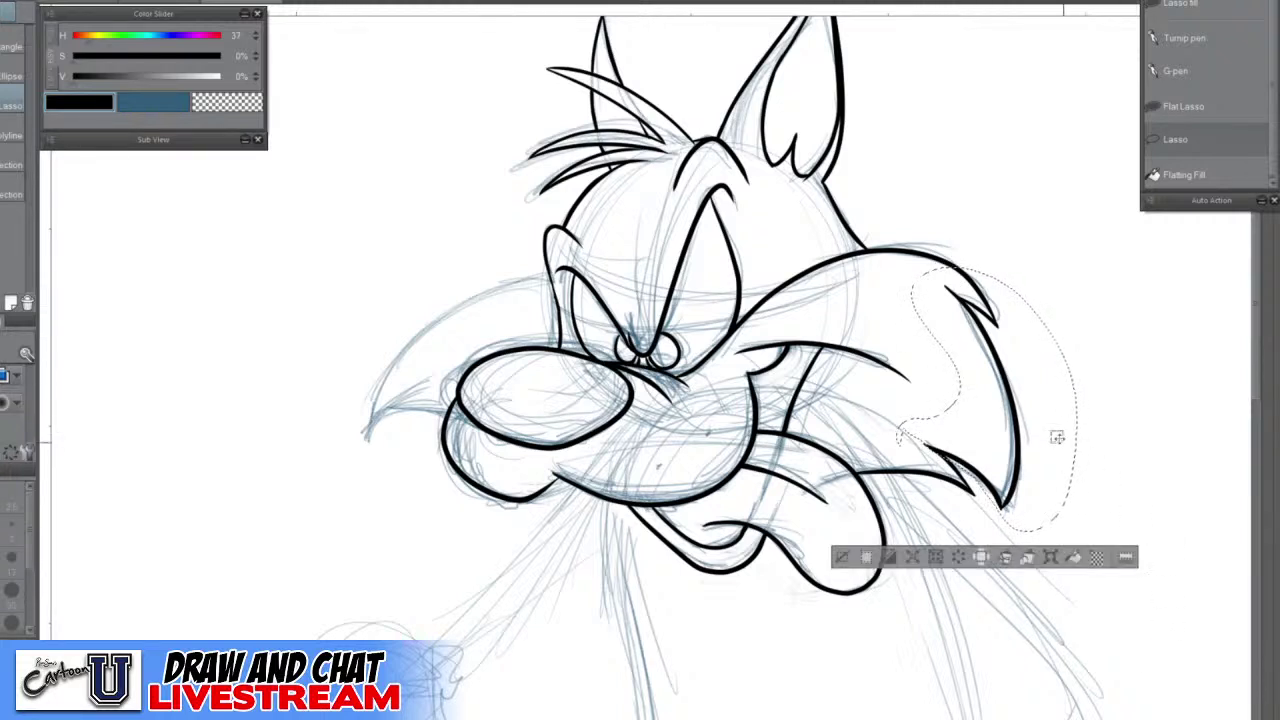
{"action": "key", "text": "Delete"}
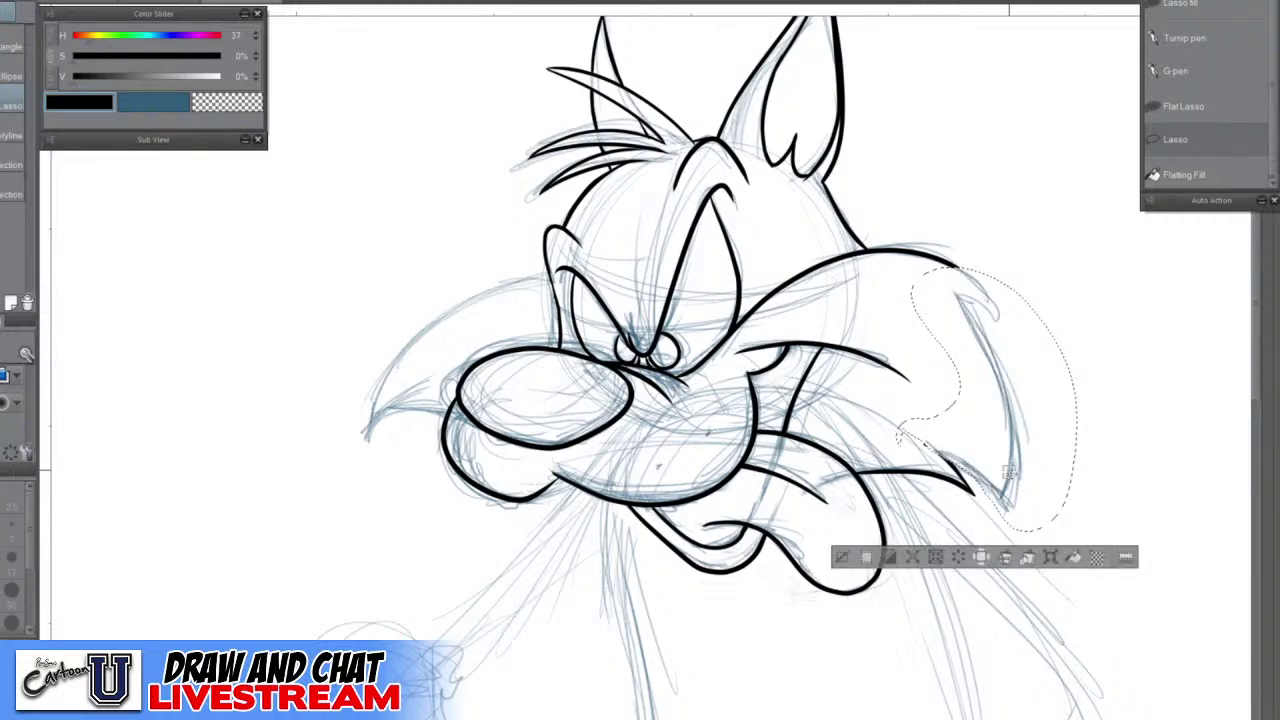
{"action": "left_click", "coordinate": [842, 557]}
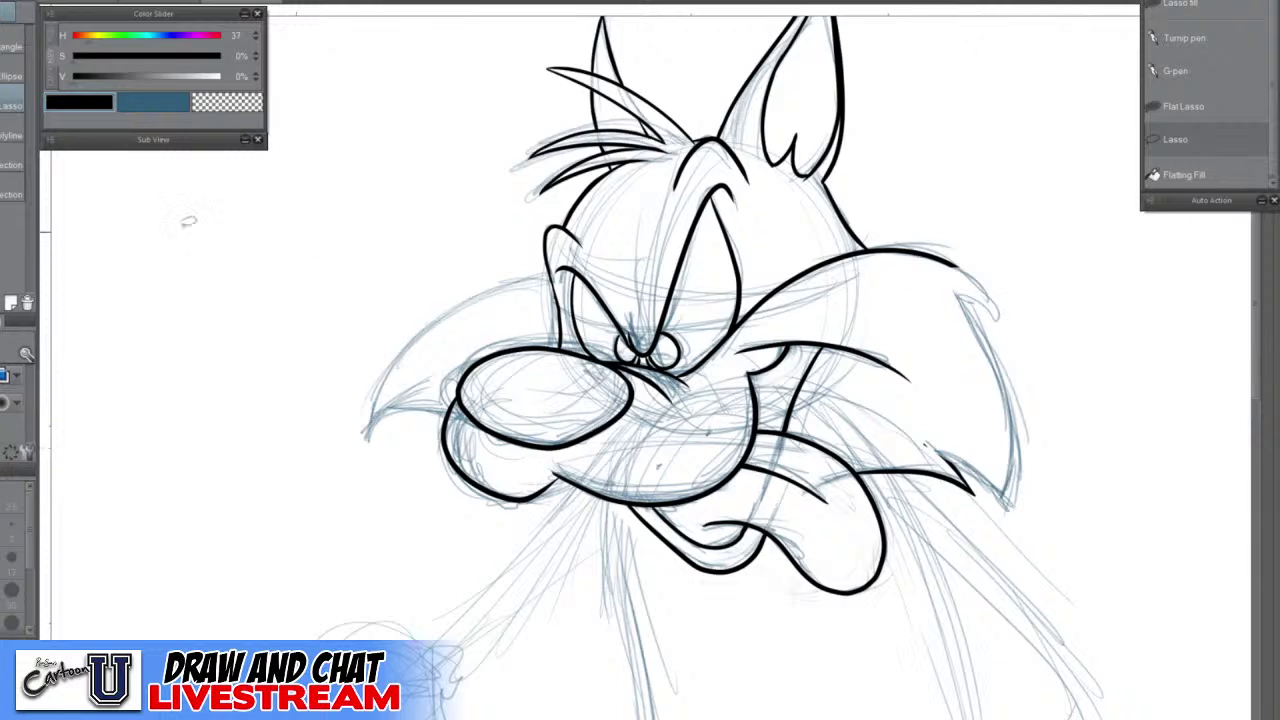
Re-ink the near cheek tuft's top and outer edges farther out than the sketch, with a pointed notch between them
{"action": "key", "text": "p"}
{"action": "mouse_move", "coordinate": [913, 254]}
{"action": "left_mouse_down"}
{"action": "mouse_move", "coordinate": [996, 284]}
{"action": "mouse_move", "coordinate": [1084, 357]}
{"action": "left_mouse_up"}
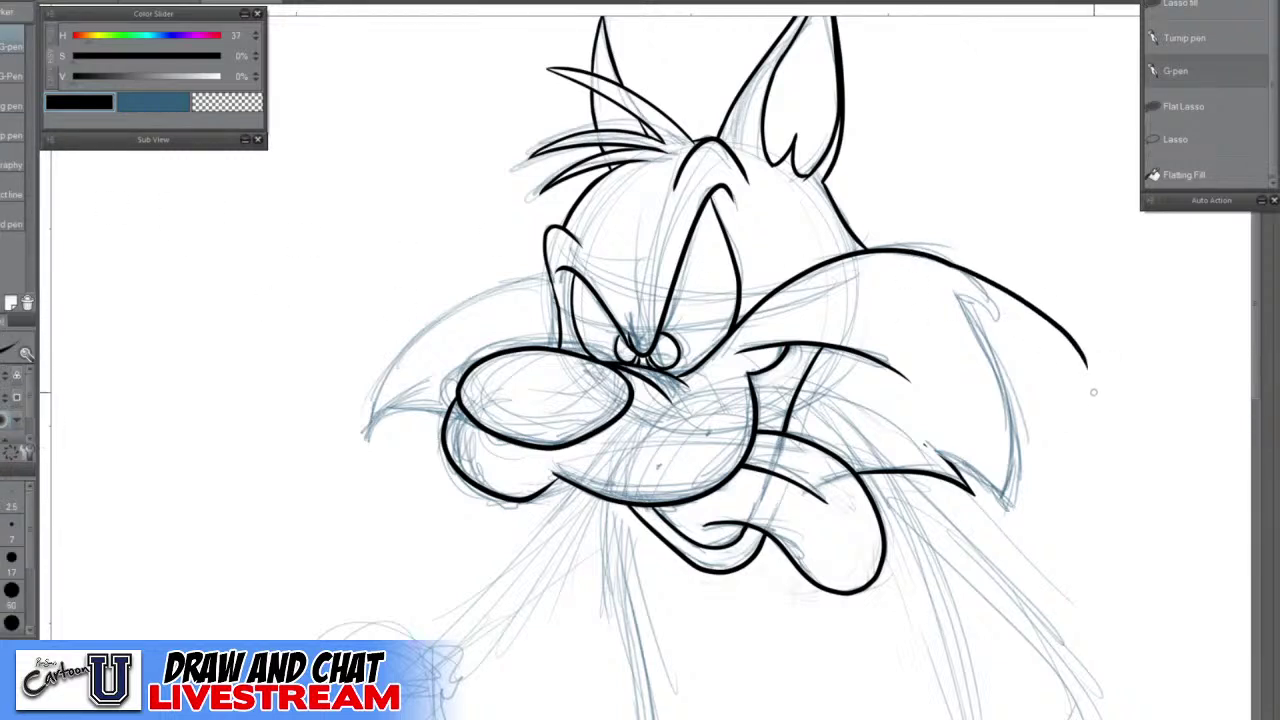
{"action": "key", "text": "ctrl+z"}
{"action": "left_click_drag", "start_coordinate": [1025, 549], "coordinate": [610, 496]}
{"action": "mouse_move", "coordinate": [513, 207]}
{"action": "left_mouse_down"}
{"action": "mouse_move", "coordinate": [560, 225]}
{"action": "mouse_move", "coordinate": [619, 275]}
{"action": "mouse_move", "coordinate": [640, 314]}
{"action": "left_mouse_up"}
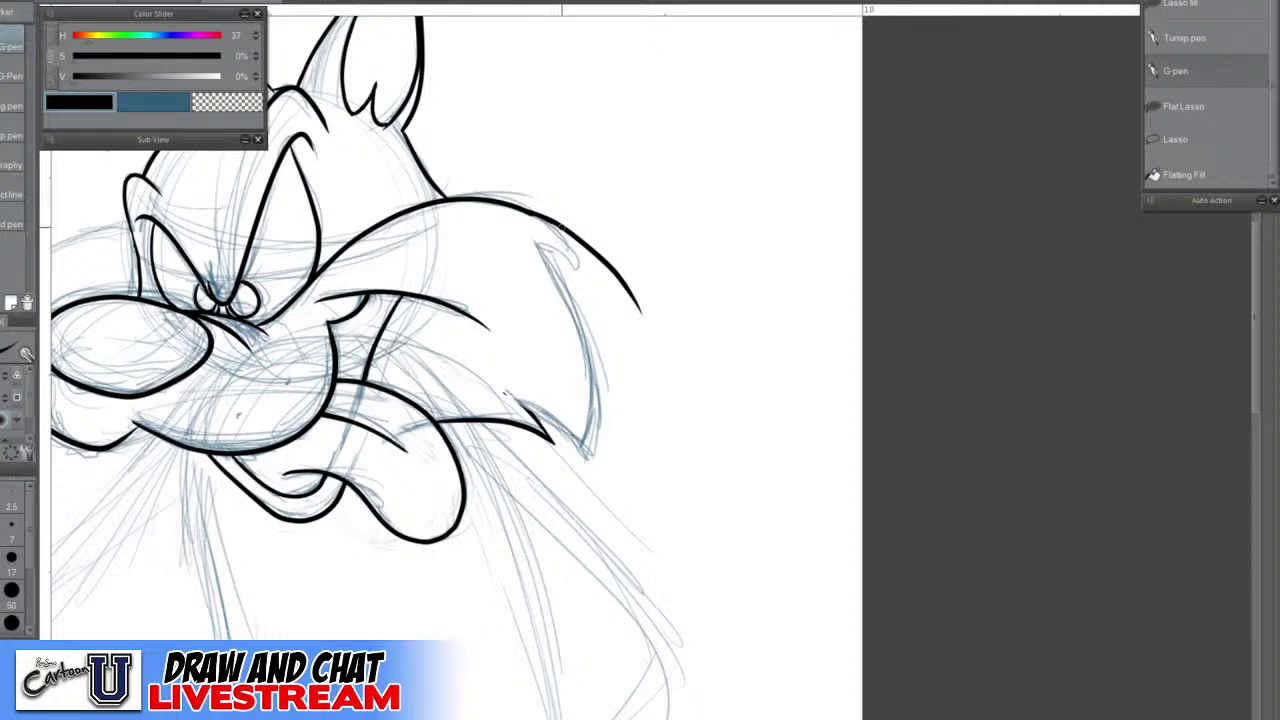
{"action": "mouse_move", "coordinate": [632, 300]}
{"action": "left_mouse_down"}
{"action": "mouse_move", "coordinate": [644, 322]}
{"action": "mouse_move", "coordinate": [600, 292]}
{"action": "mouse_move", "coordinate": [654, 372]}
{"action": "mouse_move", "coordinate": [662, 425]}
{"action": "mouse_move", "coordinate": [644, 508]}
{"action": "left_mouse_up"}
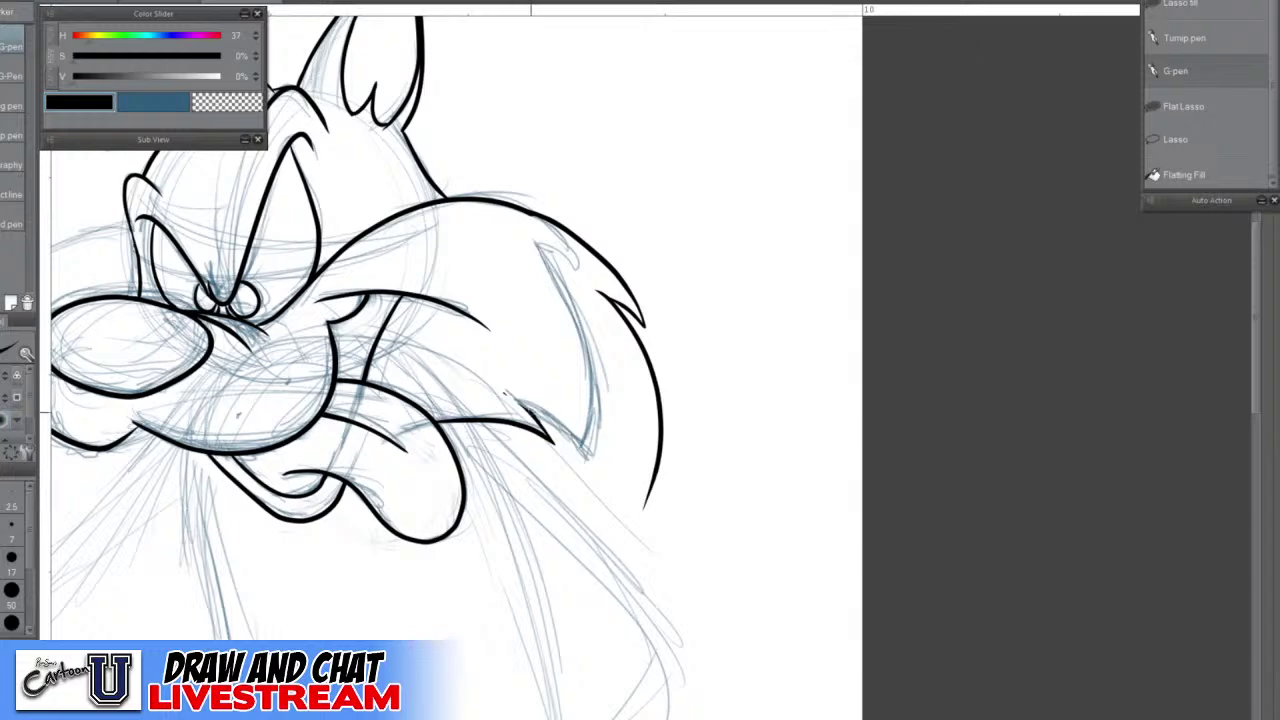
Ink the near cheek tuft's lower edge out to the new tip and close the point
{"action": "left_click_drag", "start_coordinate": [508, 398], "coordinate": [626, 486]}
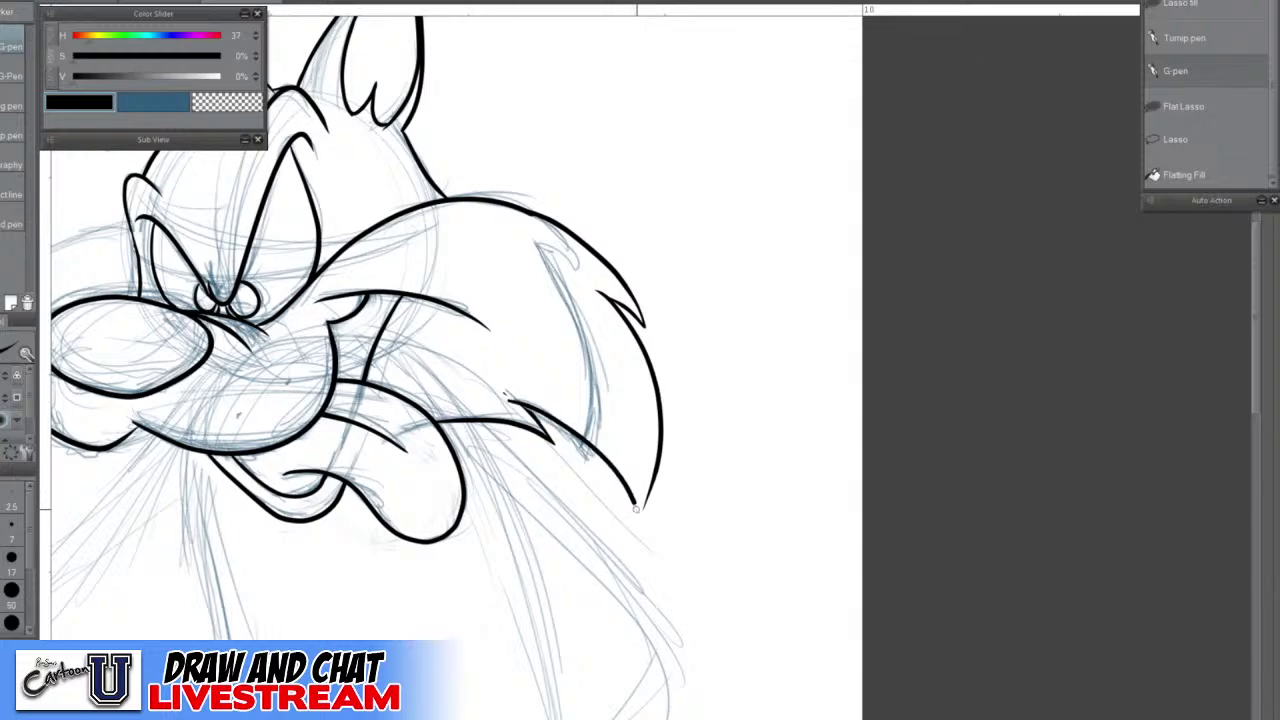
{"action": "scroll", "coordinate": [670, 470], "scroll_direction": "down", "scroll_amount": 2}
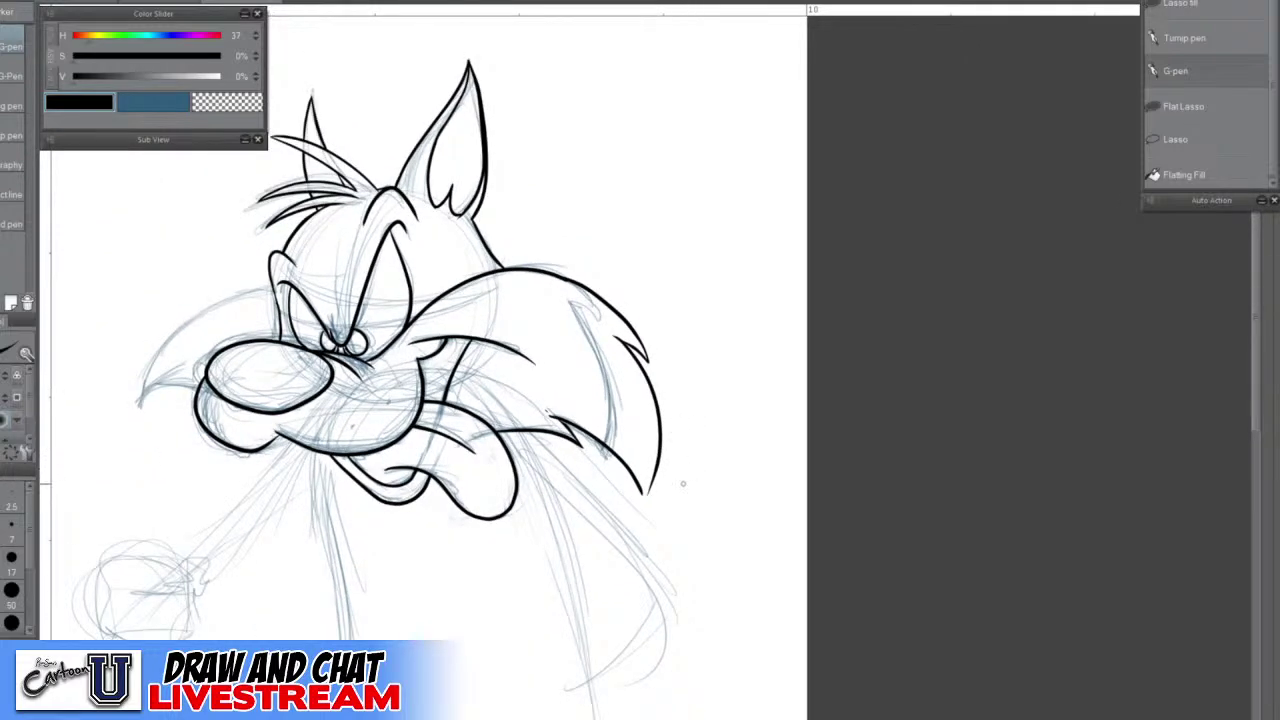
{"action": "left_click_drag", "start_coordinate": [694, 529], "coordinate": [746, 489]}
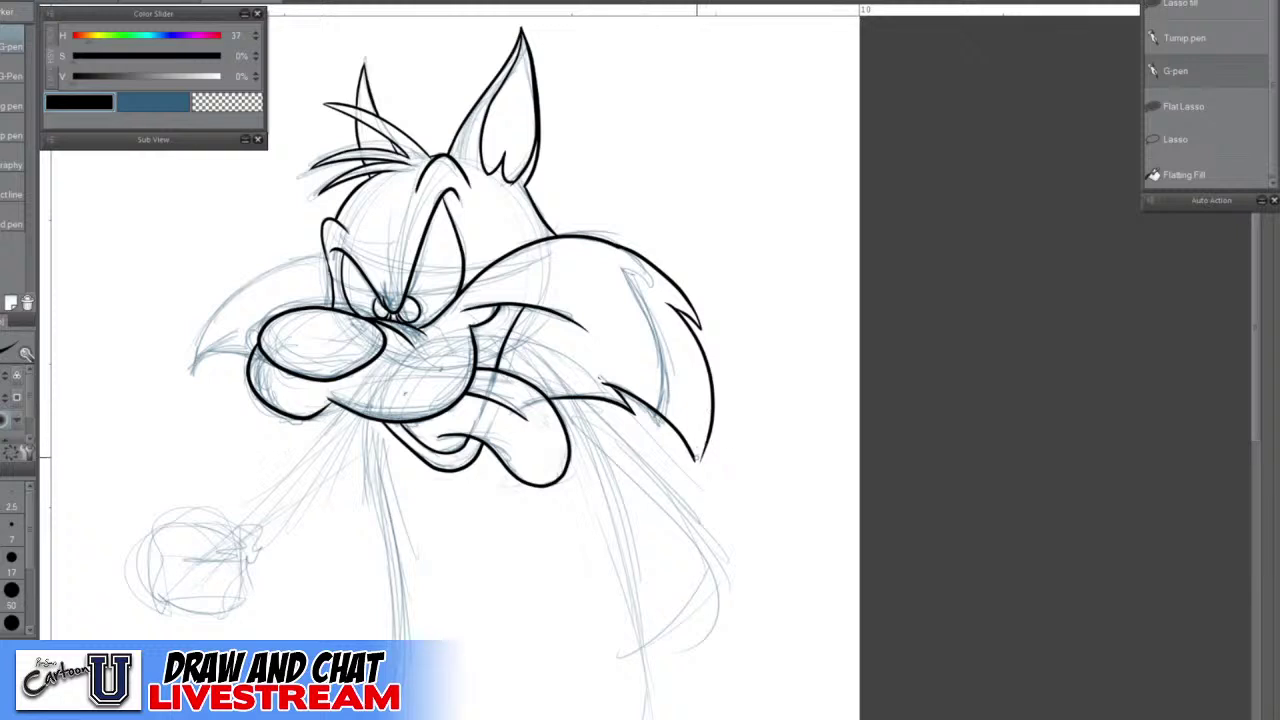
{"action": "left_click_drag", "start_coordinate": [712, 408], "coordinate": [697, 463]}
Ink the far cheek tuft beside the nose, with a pointed notch and a lower edge curving back to the muzzle
{"action": "scroll", "coordinate": [700, 380], "scroll_direction": "down", "scroll_amount": 1}
{"action": "left_click_drag", "start_coordinate": [569, 551], "coordinate": [800, 568]}
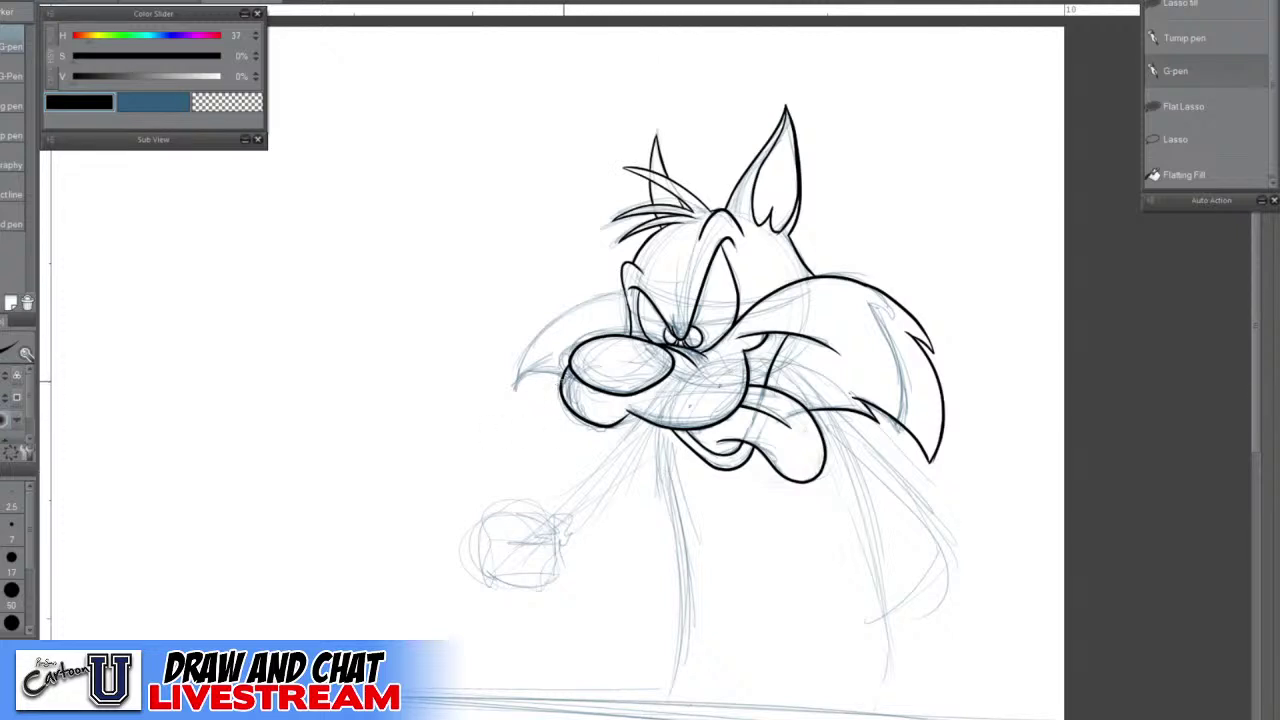
{"action": "left_click_drag", "start_coordinate": [562, 379], "coordinate": [498, 410]}
{"action": "key", "text": "ctrl+z"}
{"action": "mouse_move", "coordinate": [626, 290]}
{"action": "left_mouse_down"}
{"action": "mouse_move", "coordinate": [558, 297]}
{"action": "mouse_move", "coordinate": [519, 343]}
{"action": "mouse_move", "coordinate": [508, 412]}
{"action": "left_mouse_up"}
{"action": "scroll", "coordinate": [509, 405], "scroll_direction": "up", "scroll_amount": 1}
{"action": "scroll", "coordinate": [509, 405], "scroll_direction": "up", "scroll_amount": 3}
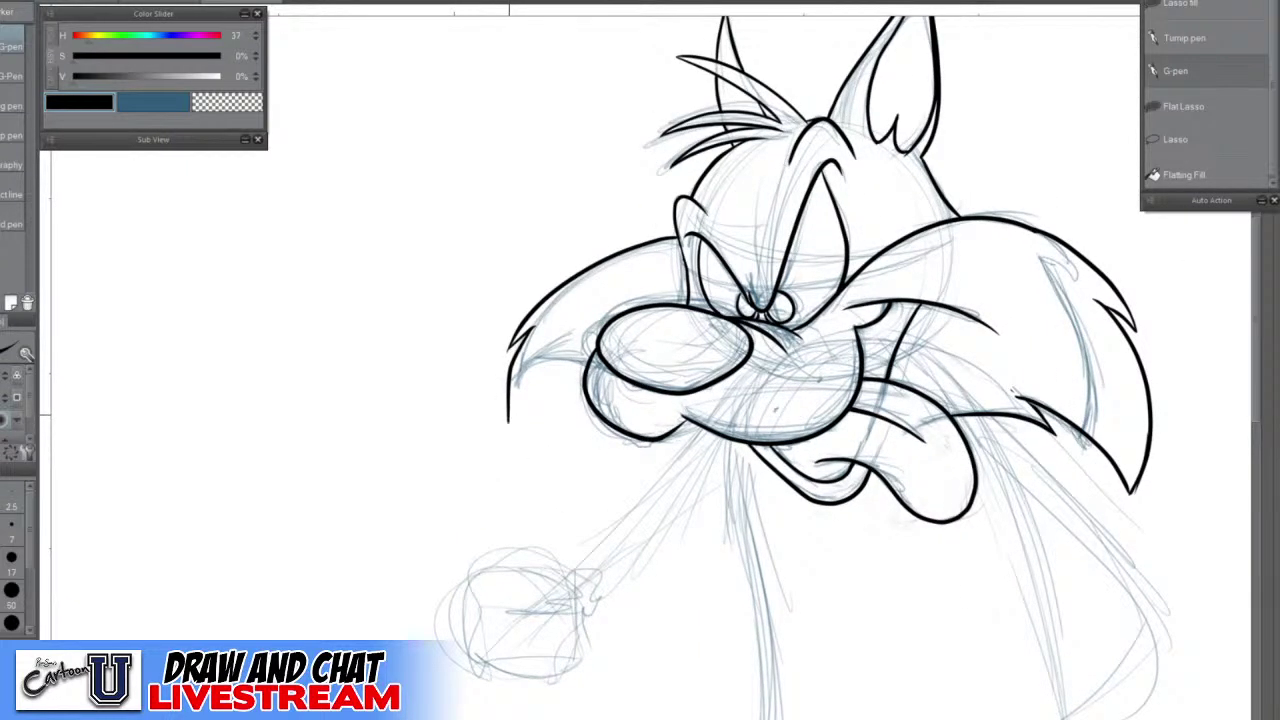
{"action": "mouse_move", "coordinate": [509, 420]}
{"action": "left_mouse_down"}
{"action": "mouse_move", "coordinate": [512, 436]}
{"action": "mouse_move", "coordinate": [560, 394]}
{"action": "mouse_move", "coordinate": [593, 398]}
{"action": "left_mouse_up"}
{"action": "key", "text": "ctrl+minus"}
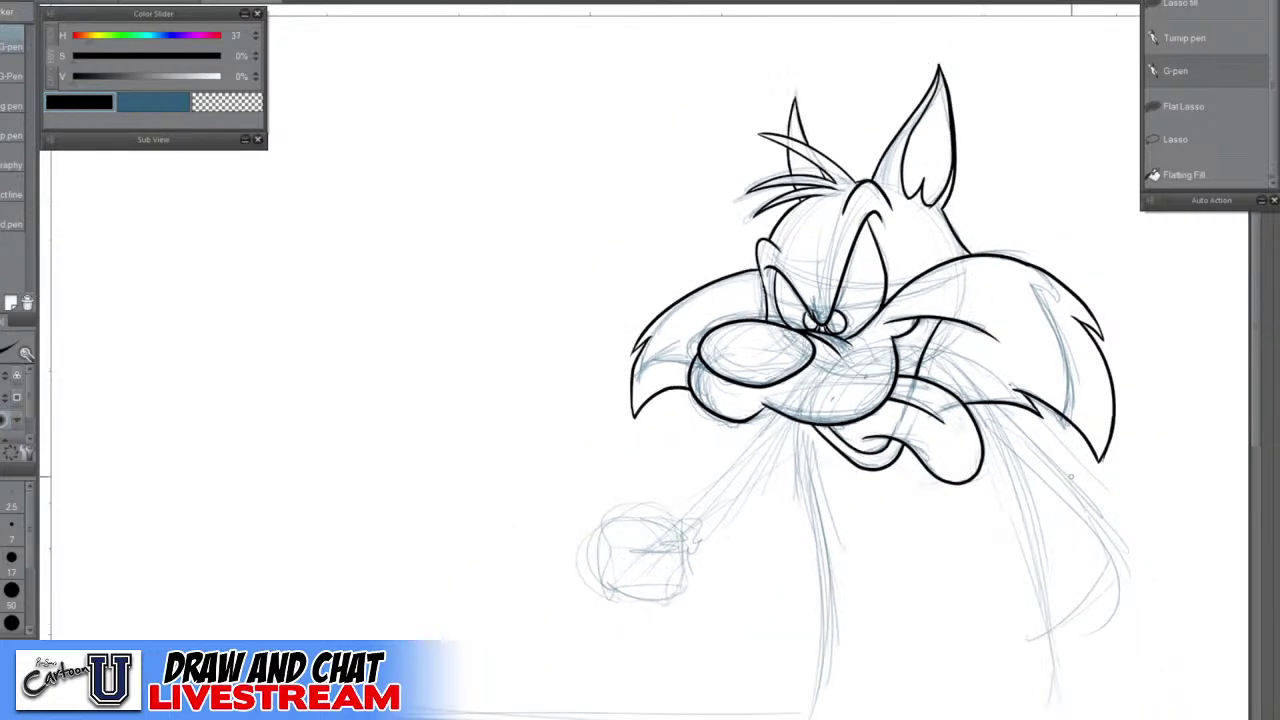
{"action": "mouse_move", "coordinate": [958, 603]}
{"action": "left_mouse_down"}
{"action": "mouse_move", "coordinate": [914, 583]}
{"action": "mouse_move", "coordinate": [747, 442]}
{"action": "left_mouse_up"}
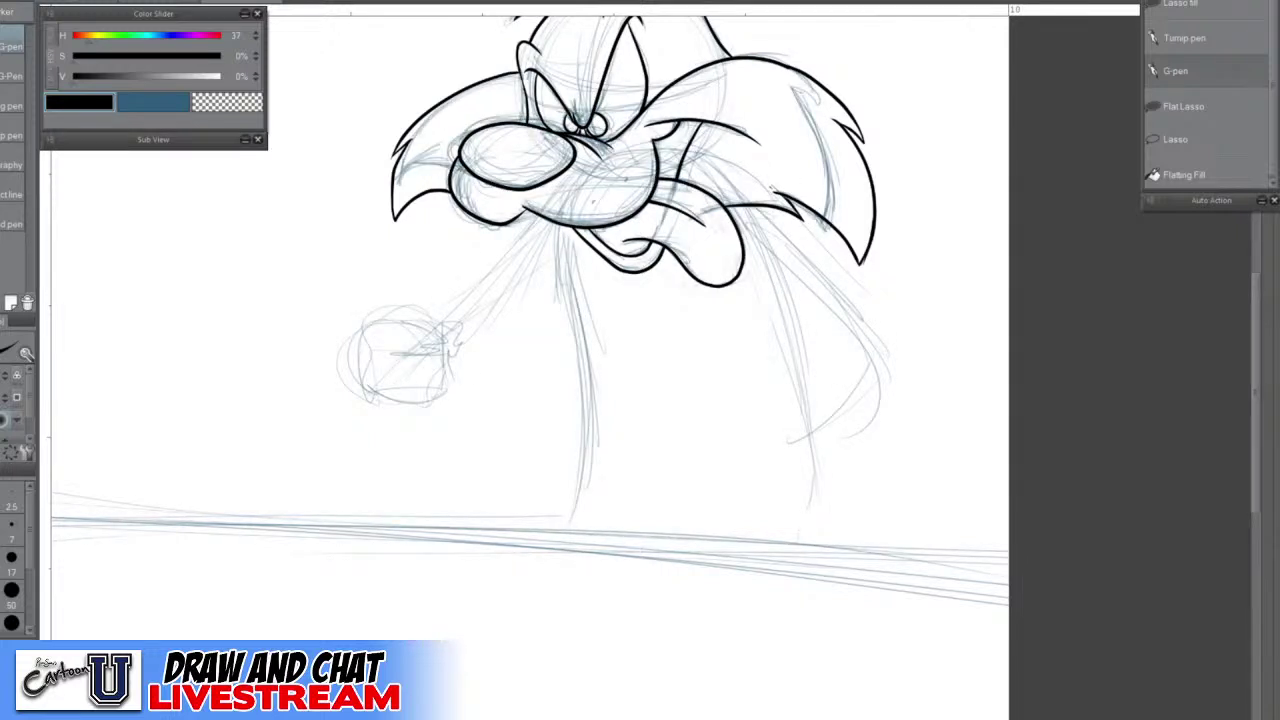
{"action": "left_click", "coordinate": [8, 3]}
{"action": "left_click", "coordinate": [56, 89]}
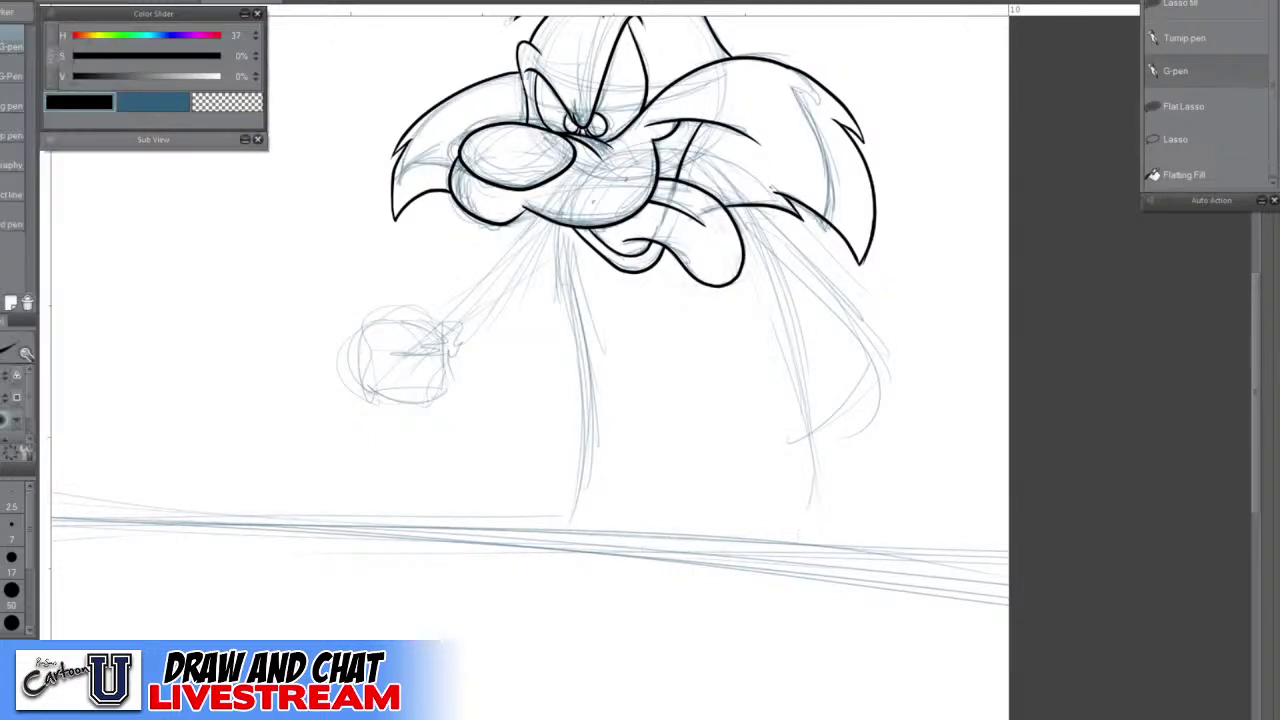
Start saving the illustration as a new file and browse to the FreeAgent GoFlex Drive (D:)
{"action": "key", "text": "ctrl+shift+s"}
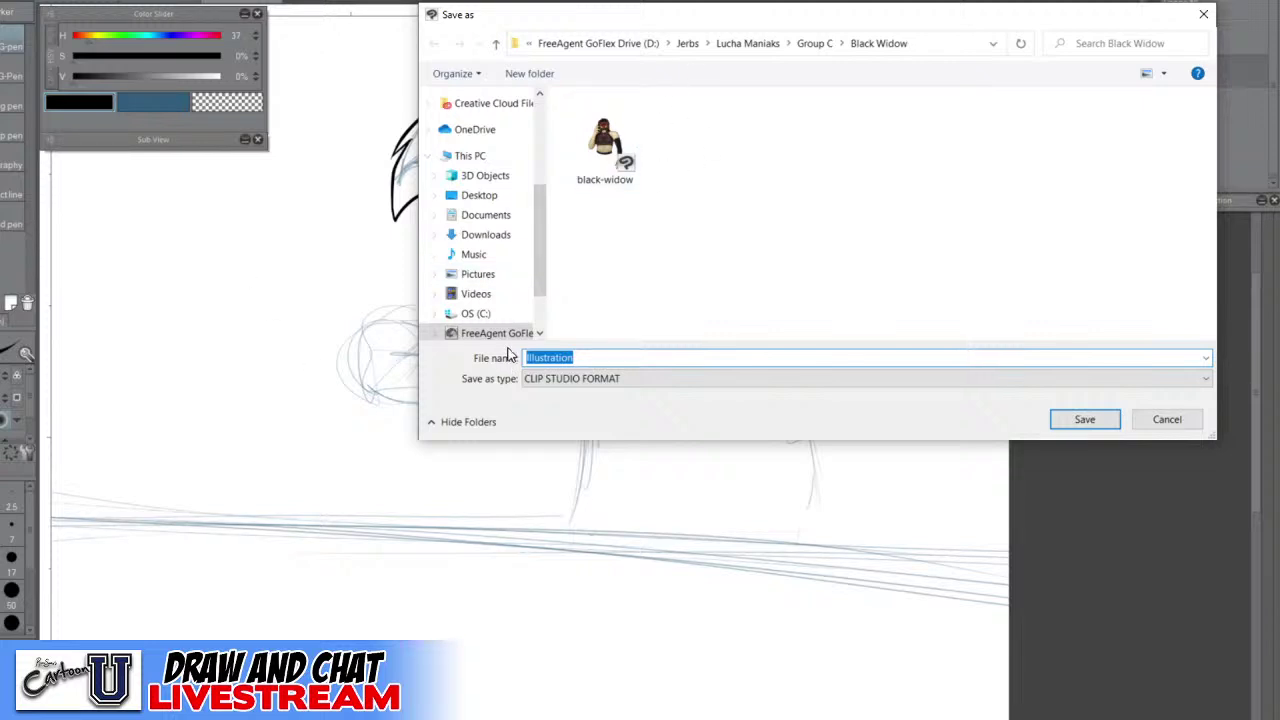
{"action": "scroll", "coordinate": [510, 330], "scroll_direction": "down", "scroll_amount": 2}
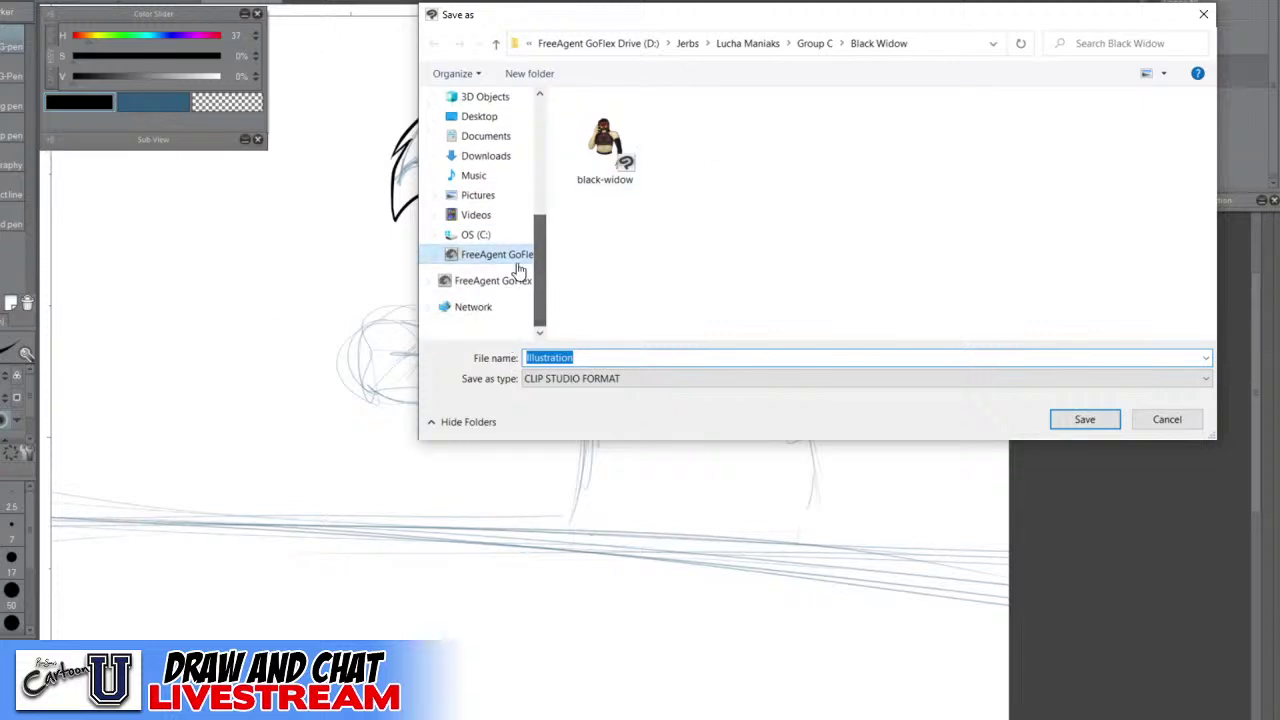
{"action": "left_click", "coordinate": [517, 262]}
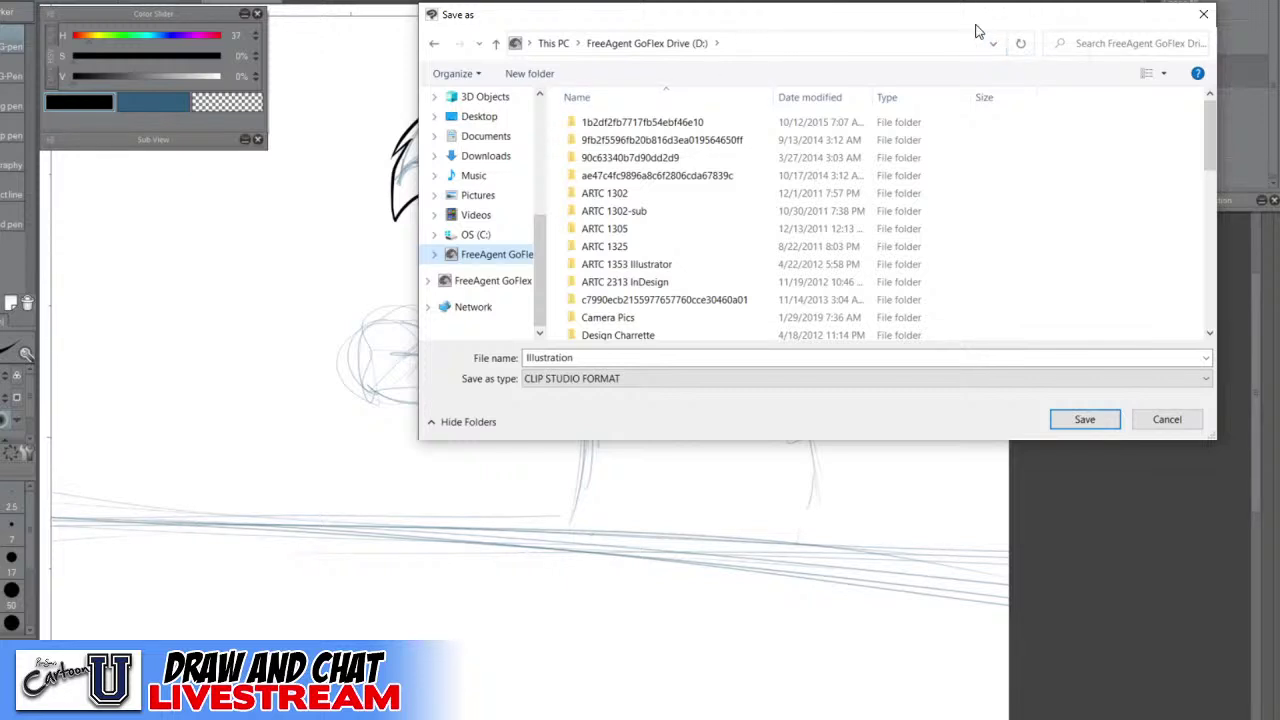
{"action": "left_click_drag", "start_coordinate": [977, 24], "coordinate": [0, 0]}
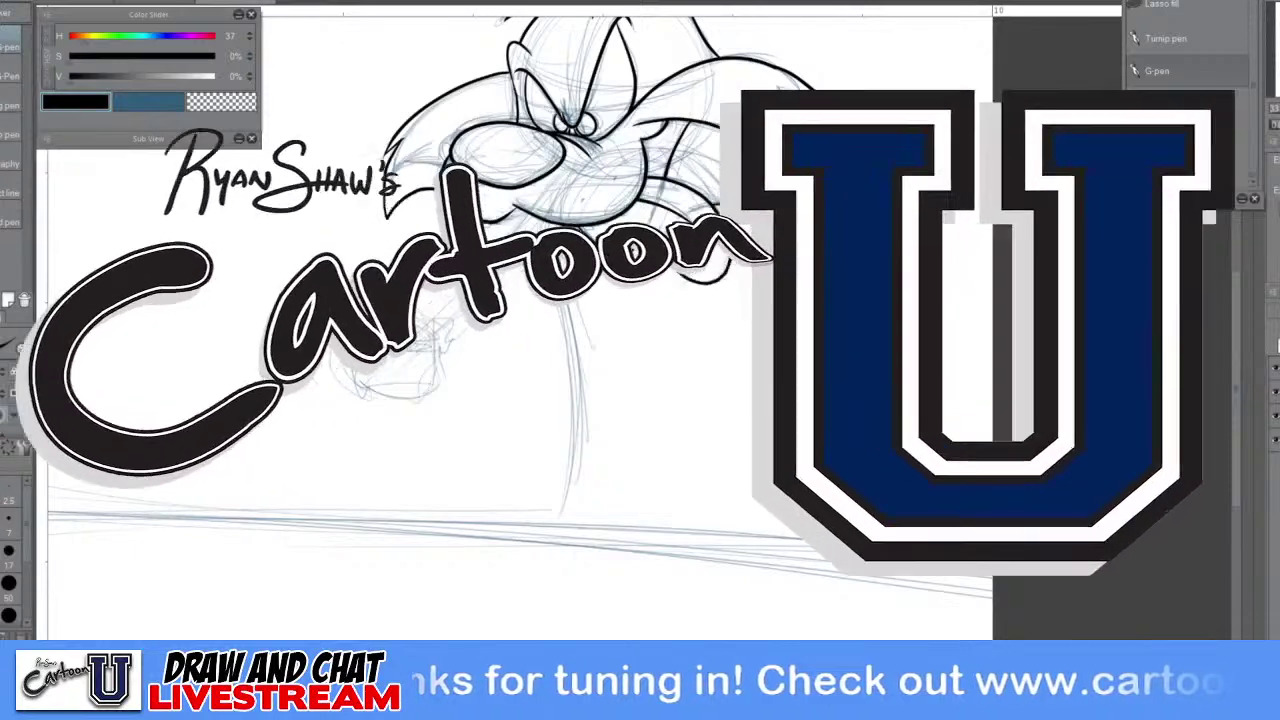
{"action": "key", "text": "alt+Tab"}
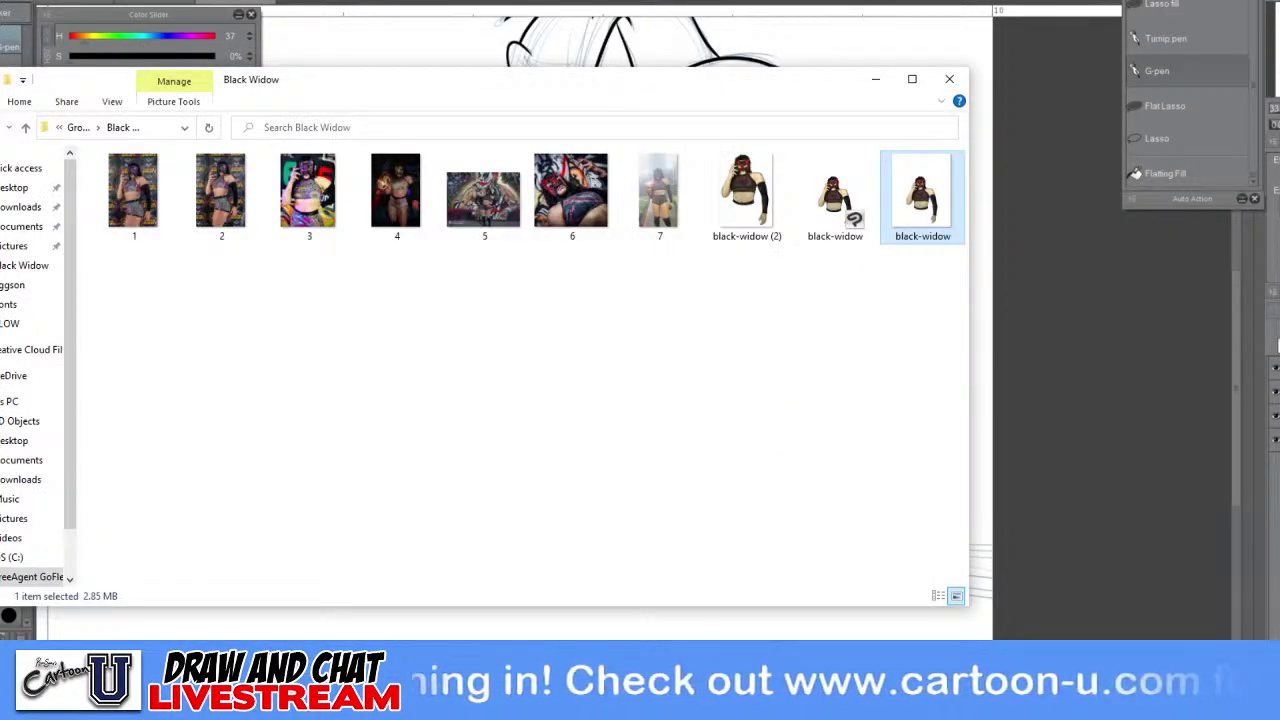
{"action": "key", "text": "super+Down"}
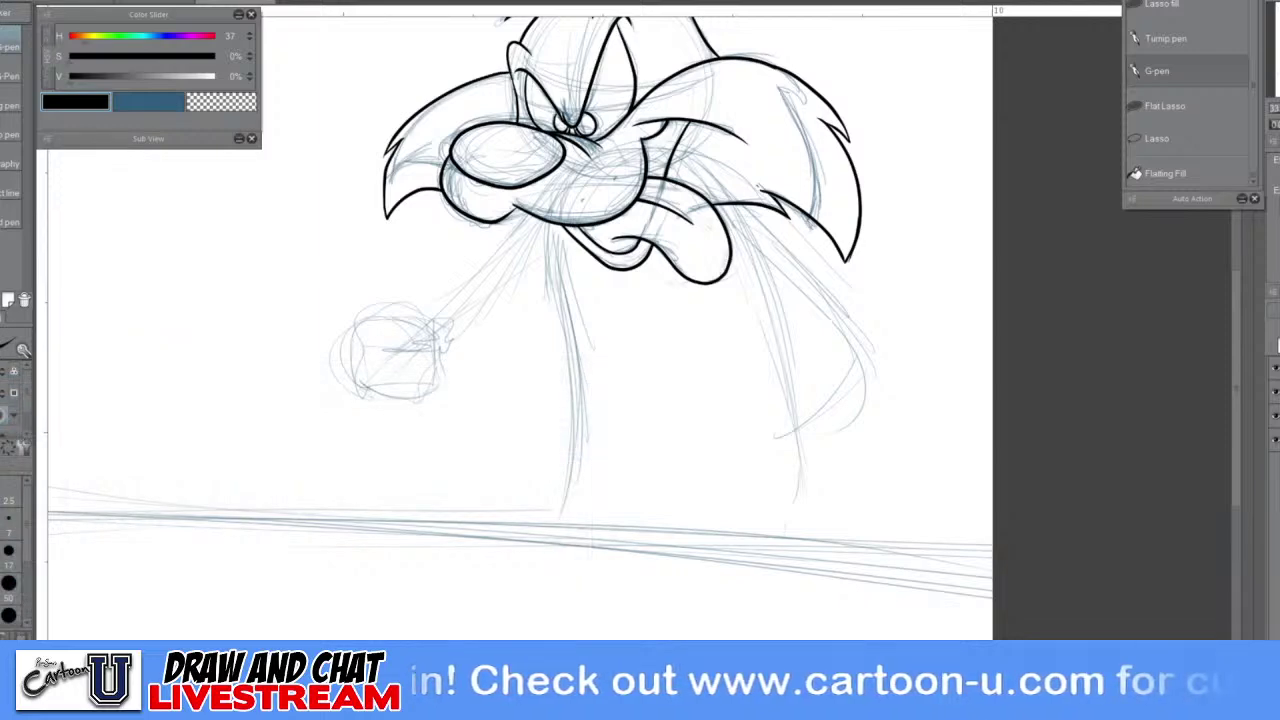
{"action": "key", "text": "alt+Tab"}
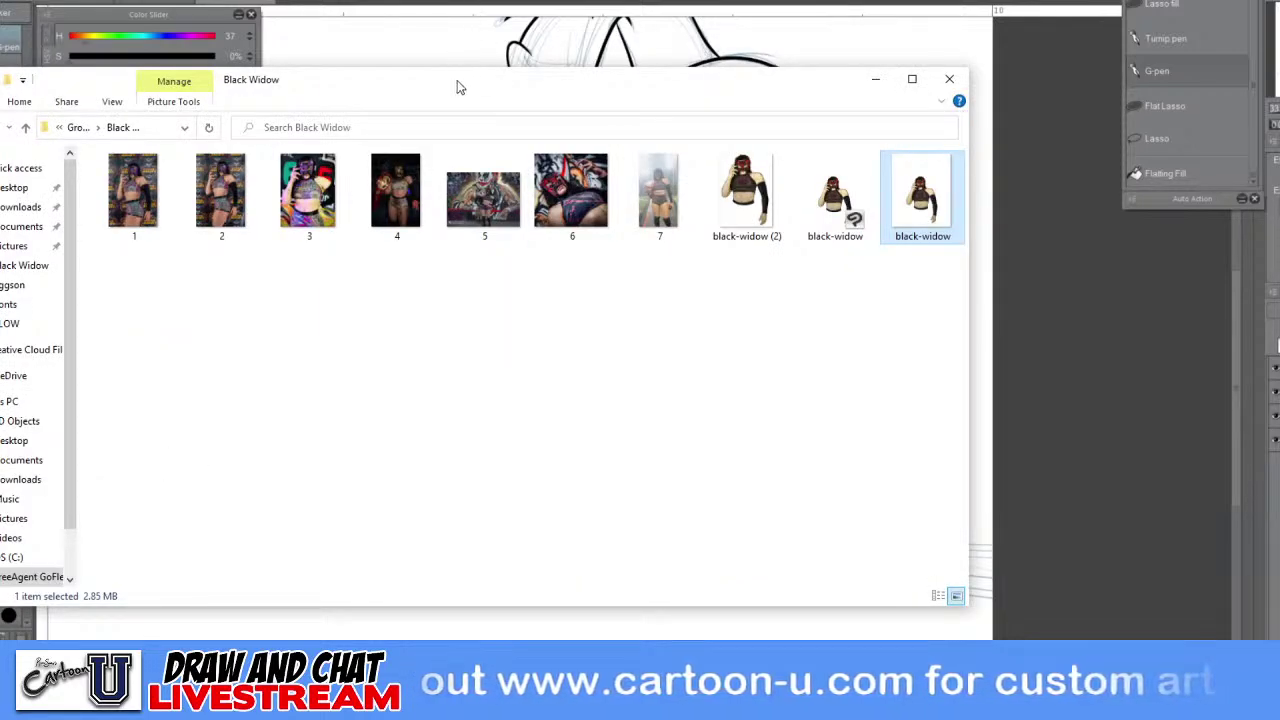
{"action": "left_click_drag", "start_coordinate": [460, 88], "coordinate": [183, 36]}
{"action": "key", "text": "alt+Tab"}
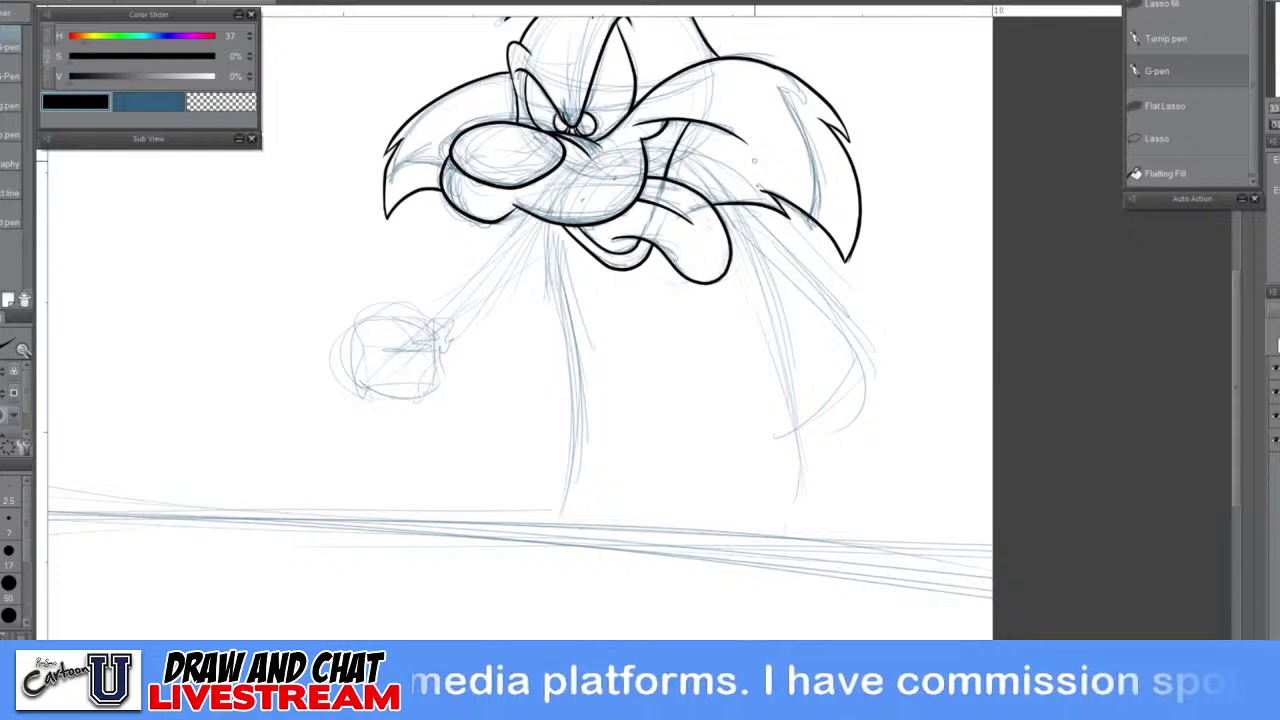
Ink the whisker dots on the muzzle and the lower near-side whisker, curving from its dot down across the mouth
{"action": "scroll", "coordinate": [716, 268], "scroll_direction": "down", "scroll_amount": 2}
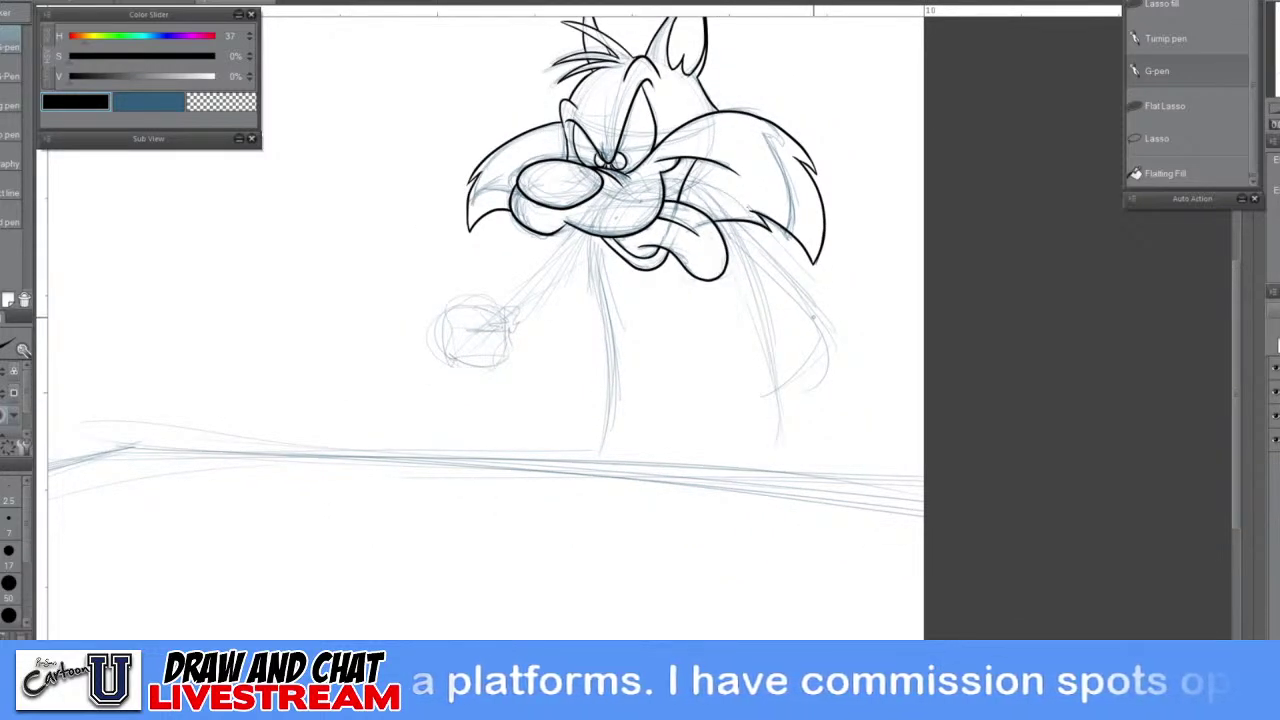
{"action": "scroll", "coordinate": [716, 280], "scroll_direction": "down", "scroll_amount": 1}
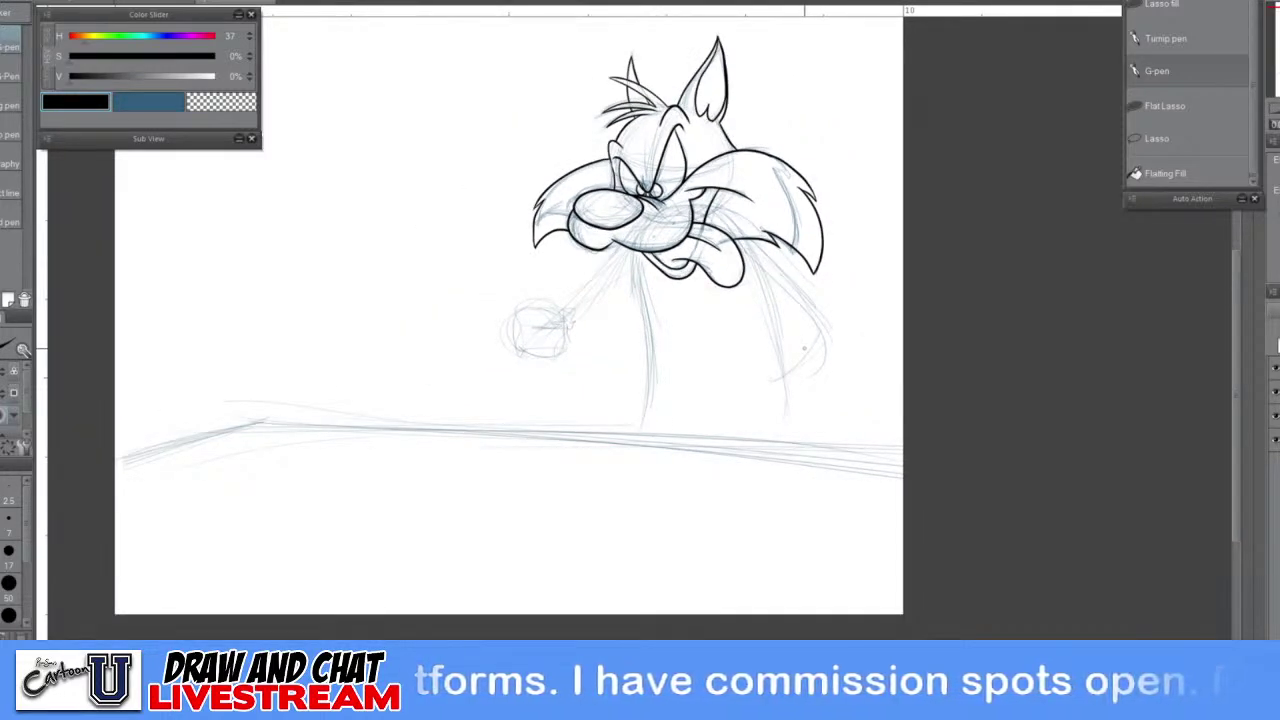
{"action": "scroll", "coordinate": [700, 290], "scroll_direction": "up", "scroll_amount": 2}
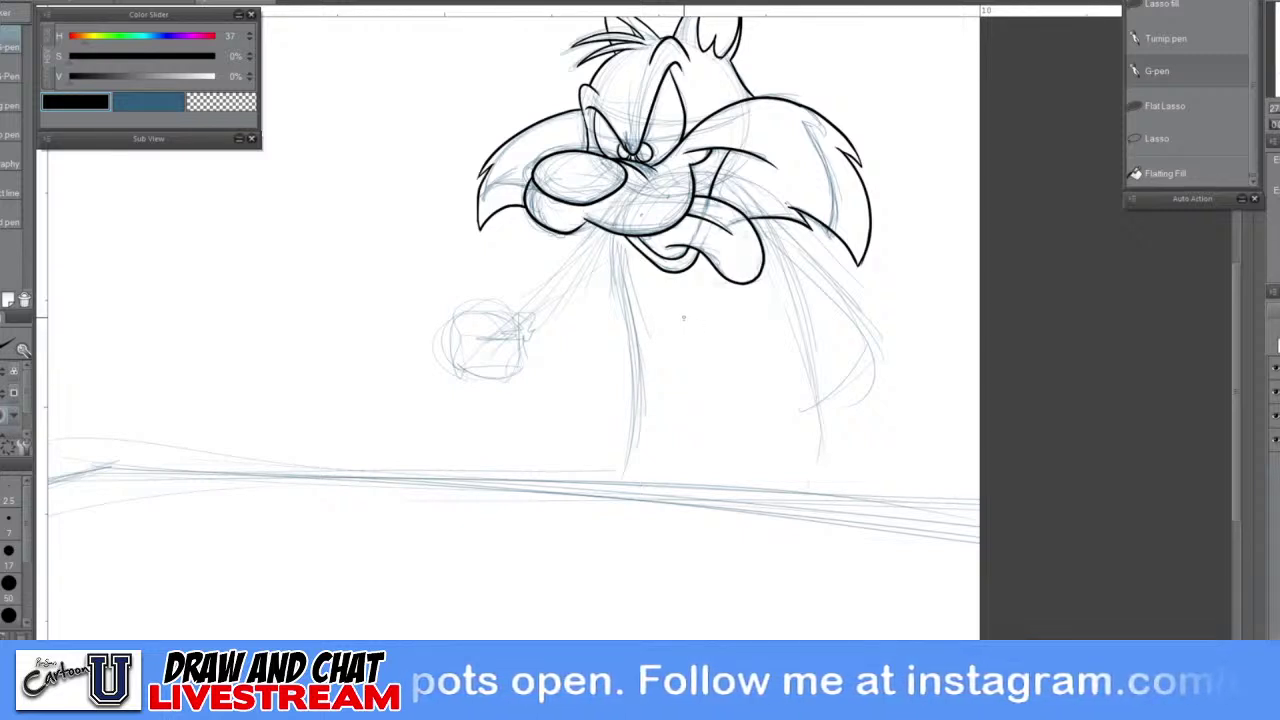
{"action": "scroll", "coordinate": [642, 214], "scroll_direction": "up", "scroll_amount": 2}
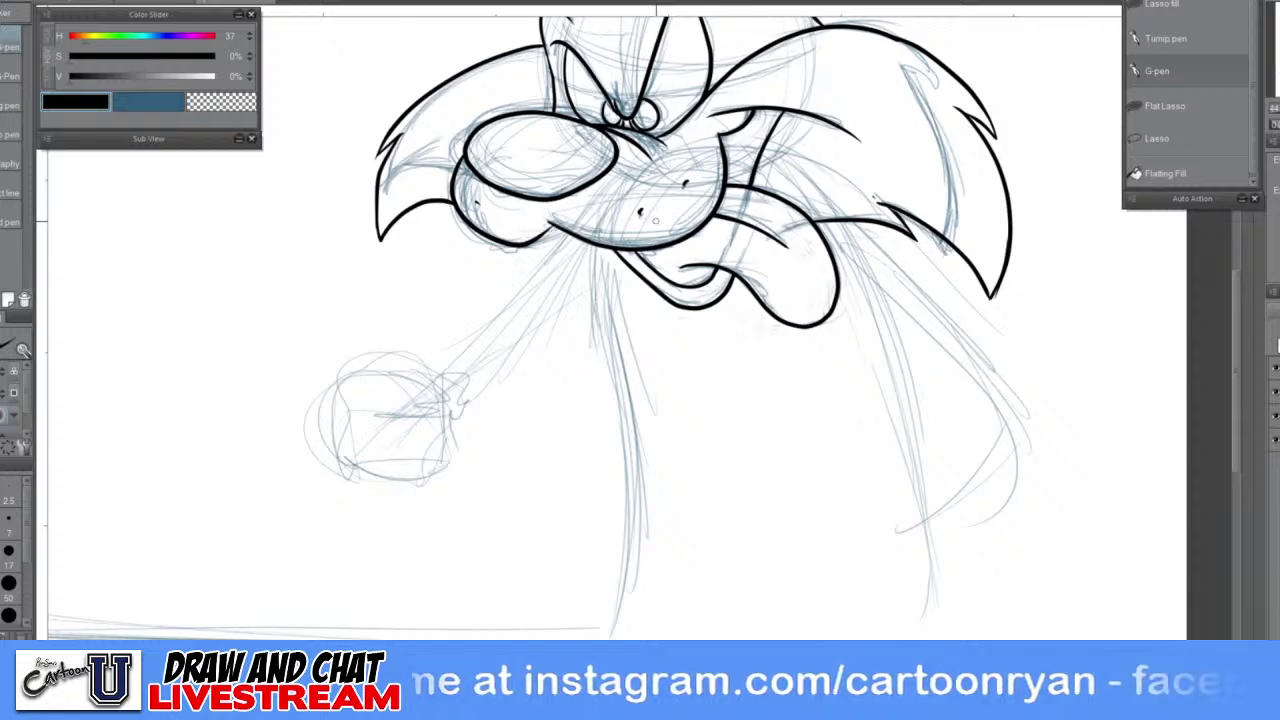
{"action": "scroll", "coordinate": [652, 218], "scroll_direction": "up", "scroll_amount": 4}
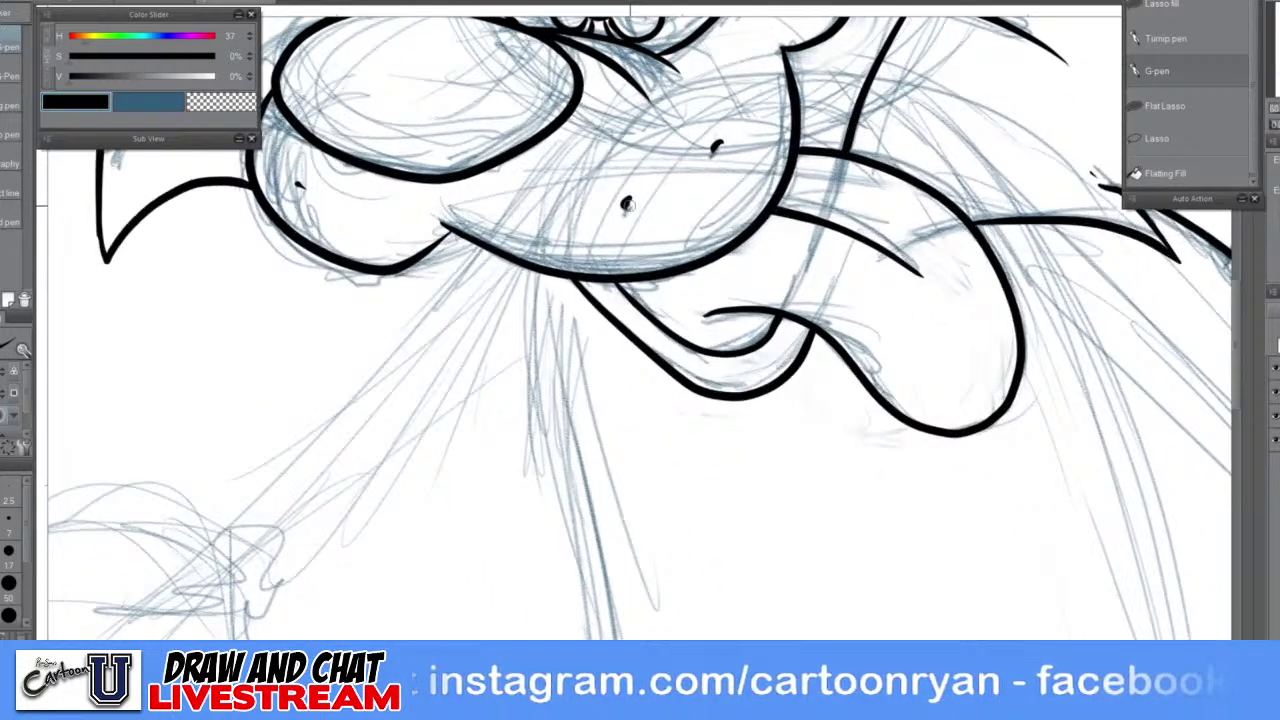
{"action": "left_click_drag", "start_coordinate": [628, 205], "coordinate": [766, 306]}
{"action": "key", "text": "ctrl+z"}
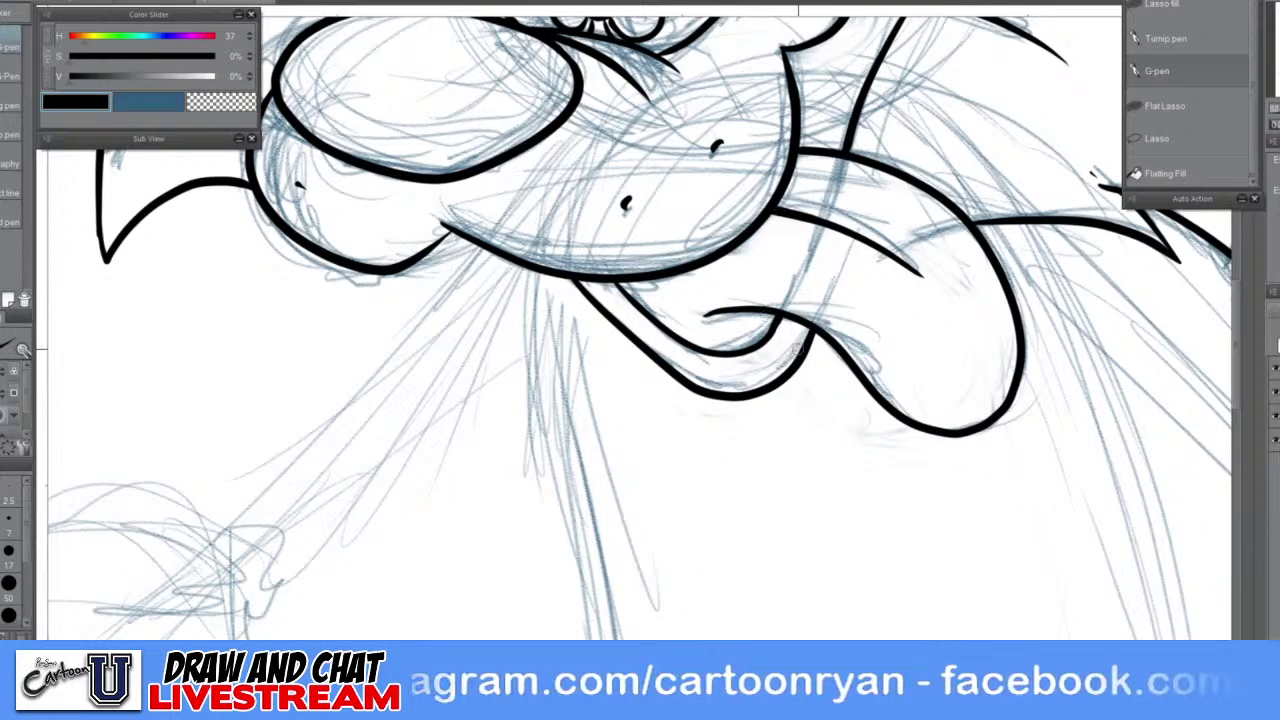
{"action": "scroll", "coordinate": [801, 320], "scroll_direction": "up", "scroll_amount": 1}
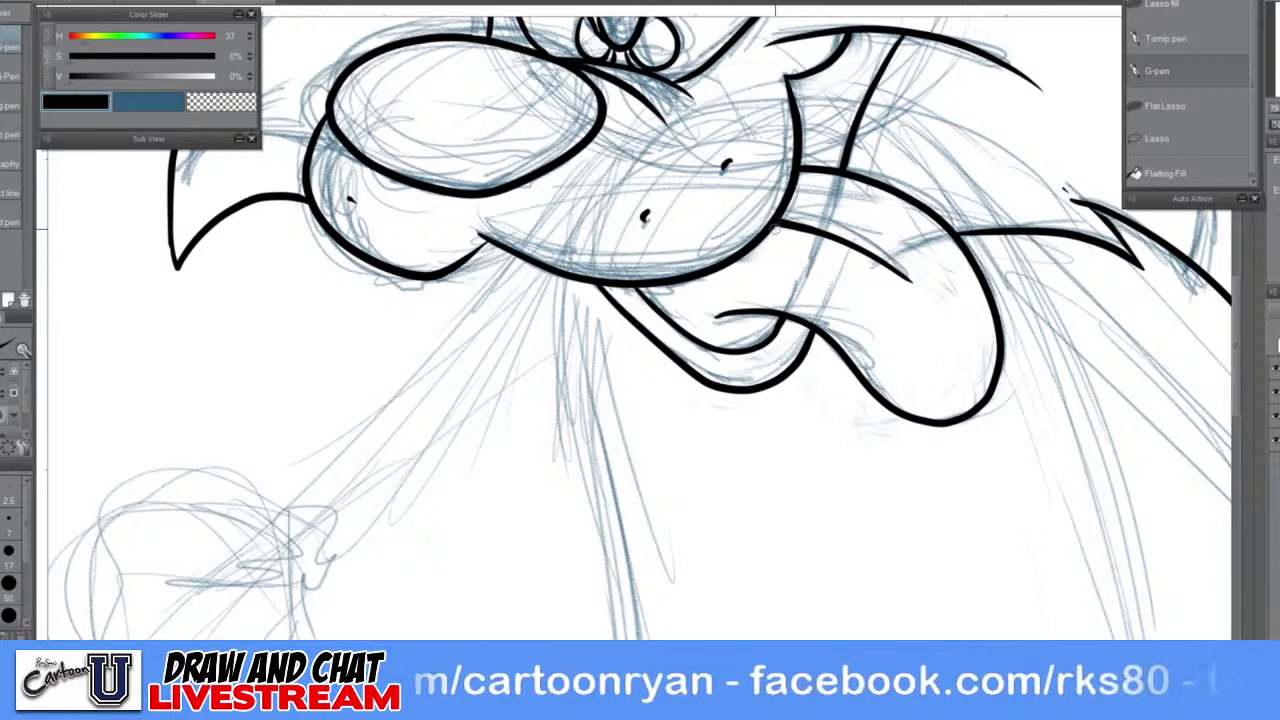
{"action": "mouse_move", "coordinate": [833, 376]}
{"action": "left_mouse_down"}
{"action": "mouse_move", "coordinate": [734, 270]}
{"action": "mouse_move", "coordinate": [645, 214]}
{"action": "left_mouse_up"}
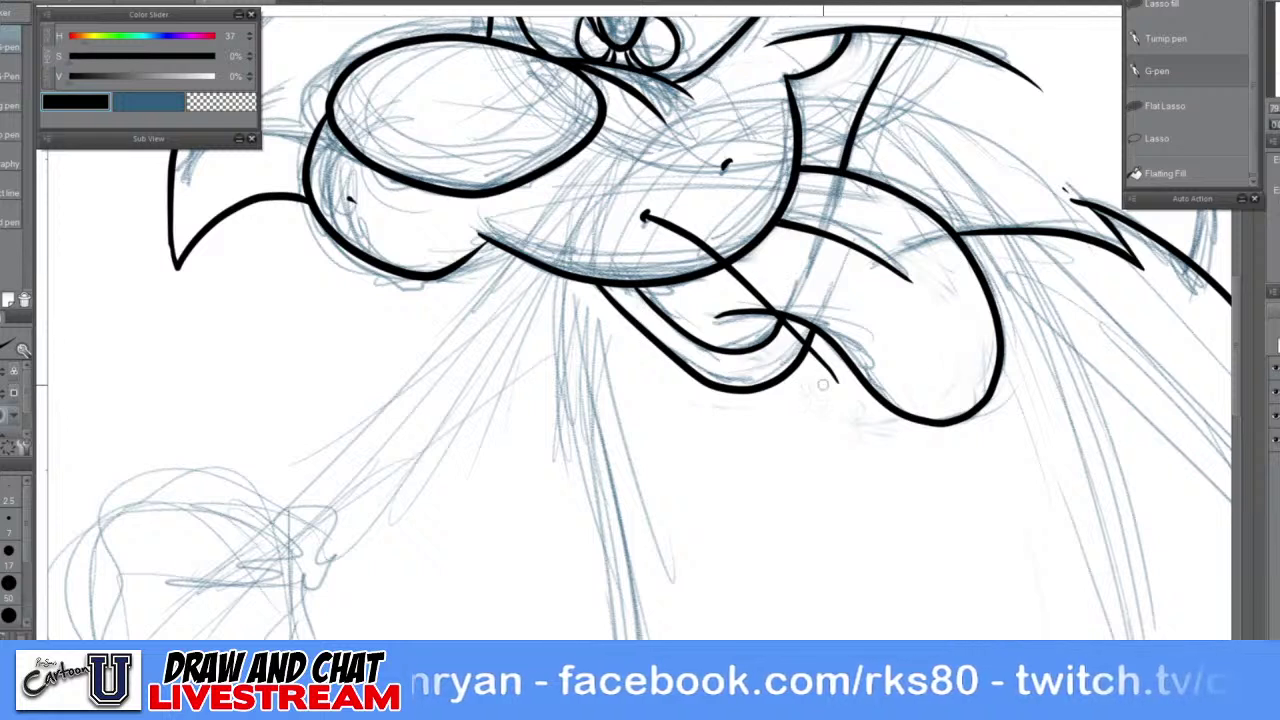
{"action": "key", "text": "ctrl+z"}
{"action": "mouse_move", "coordinate": [830, 388]}
{"action": "left_mouse_down"}
{"action": "mouse_move", "coordinate": [728, 267]}
{"action": "mouse_move", "coordinate": [684, 236]}
{"action": "left_mouse_up"}
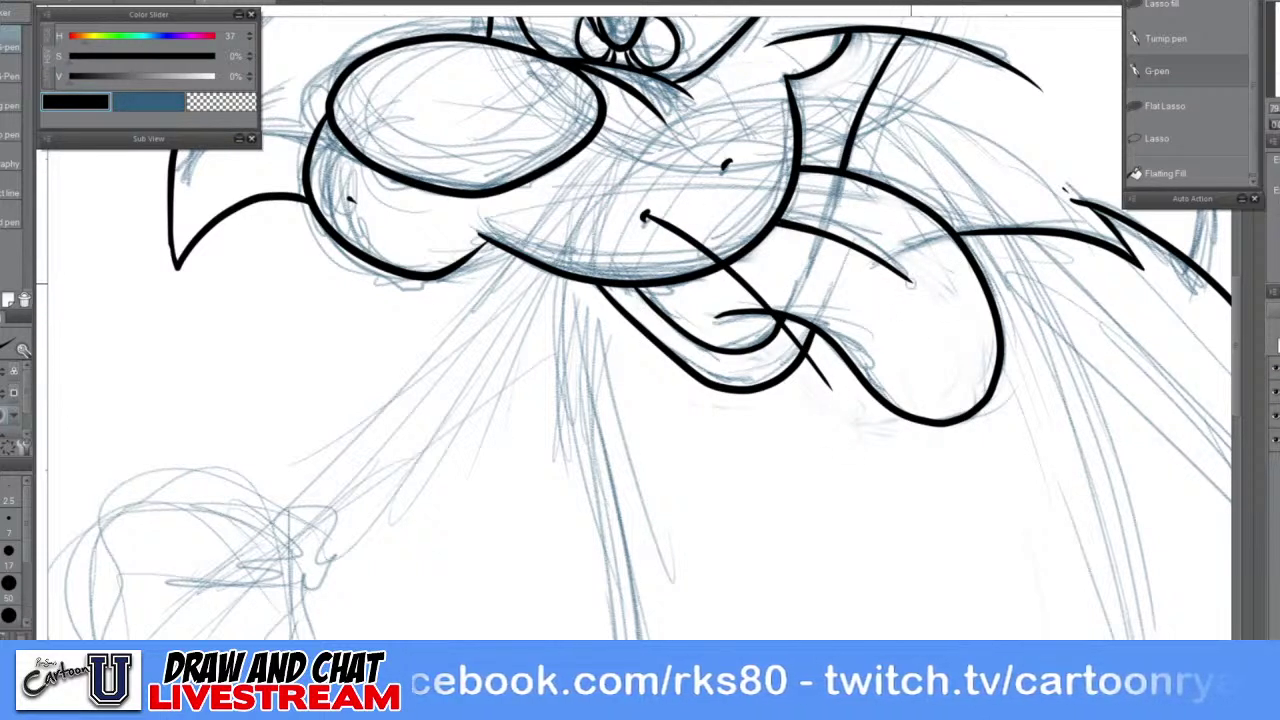
Ink the upper near-side whisker from its dot, curving down across the cheek and tongue
{"action": "mouse_move", "coordinate": [940, 260]}
{"action": "left_mouse_down"}
{"action": "mouse_move", "coordinate": [824, 192]}
{"action": "mouse_move", "coordinate": [719, 161]}
{"action": "left_mouse_up"}
{"action": "key", "text": "ctrl+z"}
{"action": "left_click_drag", "start_coordinate": [936, 278], "coordinate": [722, 164]}
{"action": "key", "text": "ctrl+z"}
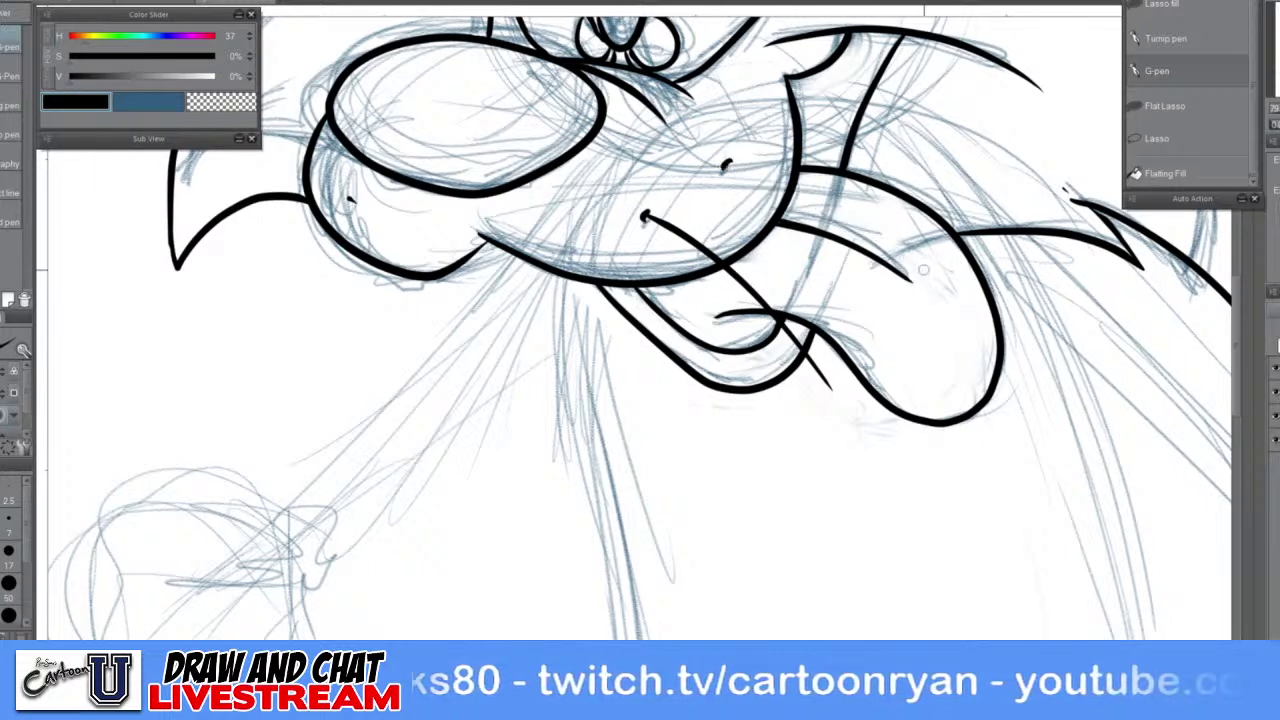
{"action": "mouse_move", "coordinate": [941, 287]}
{"action": "left_mouse_down"}
{"action": "mouse_move", "coordinate": [879, 235]}
{"action": "mouse_move", "coordinate": [726, 166]}
{"action": "left_mouse_up"}
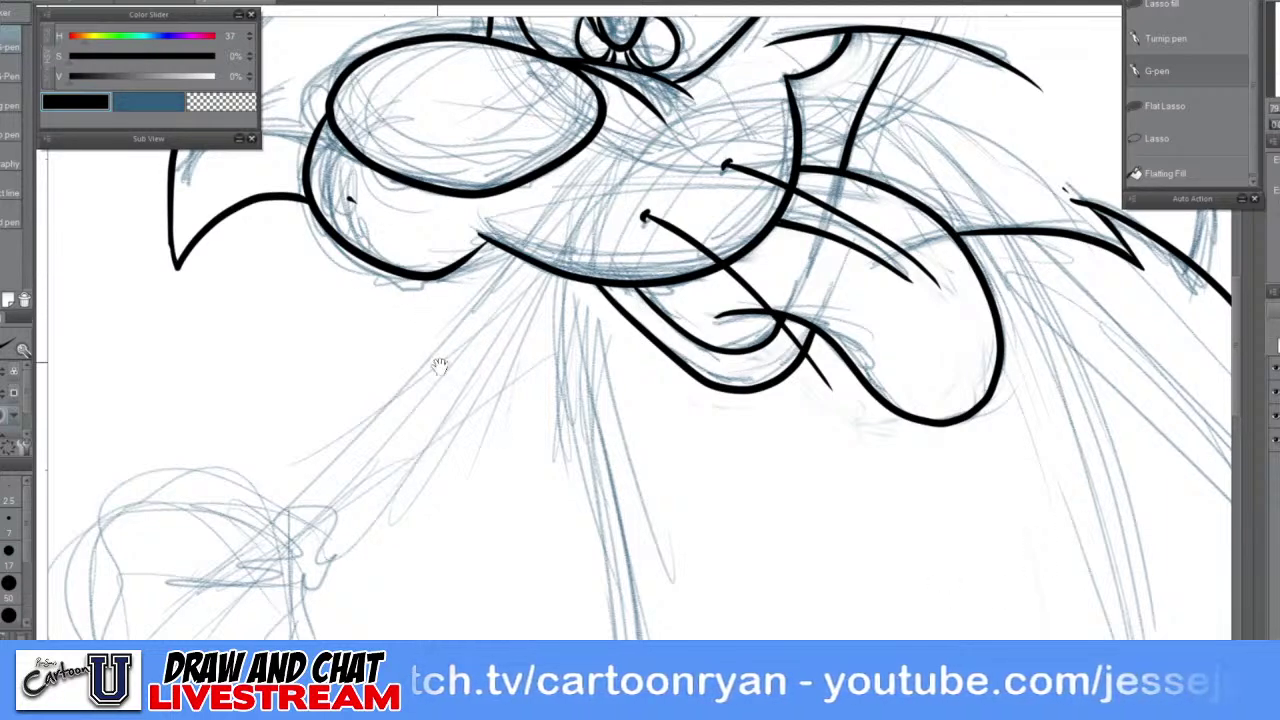
Ink two far-side whiskers, one curving down below the cheek tuft and one sweeping outward across it, and dot the upper root
{"action": "left_click_drag", "start_coordinate": [440, 366], "coordinate": [605, 460]}
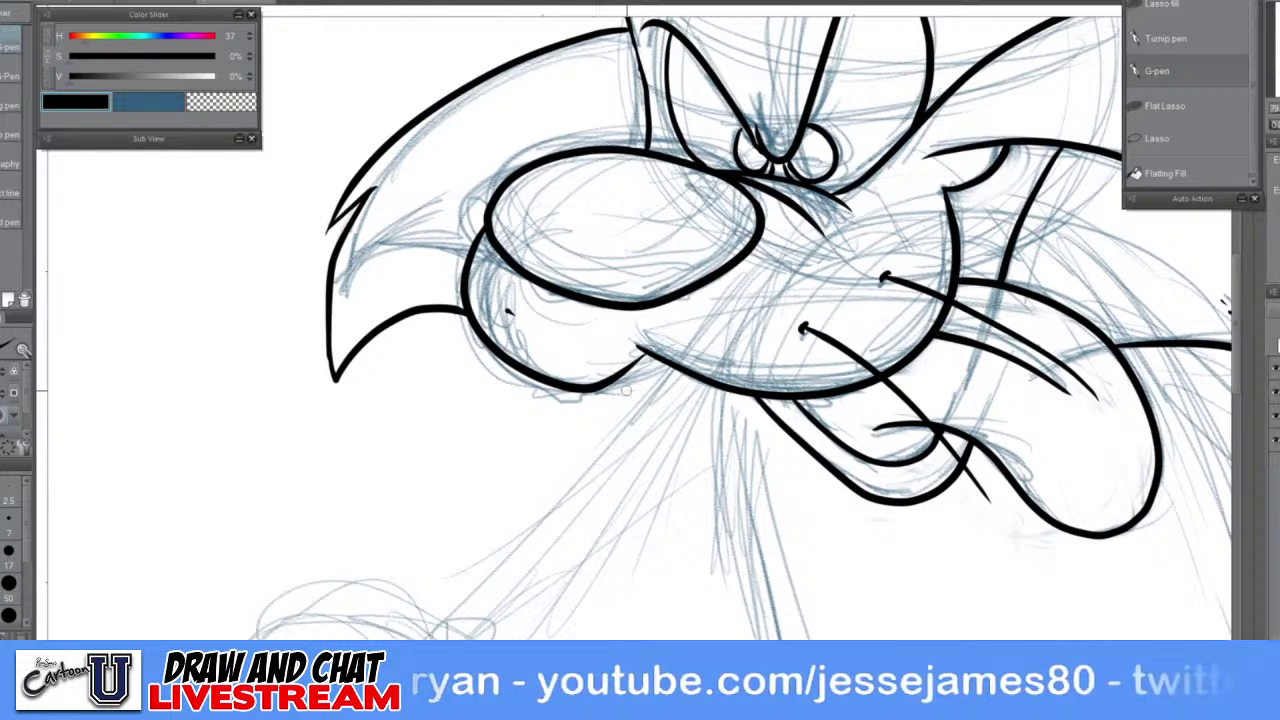
{"action": "left_click_drag", "start_coordinate": [355, 445], "coordinate": [510, 313]}
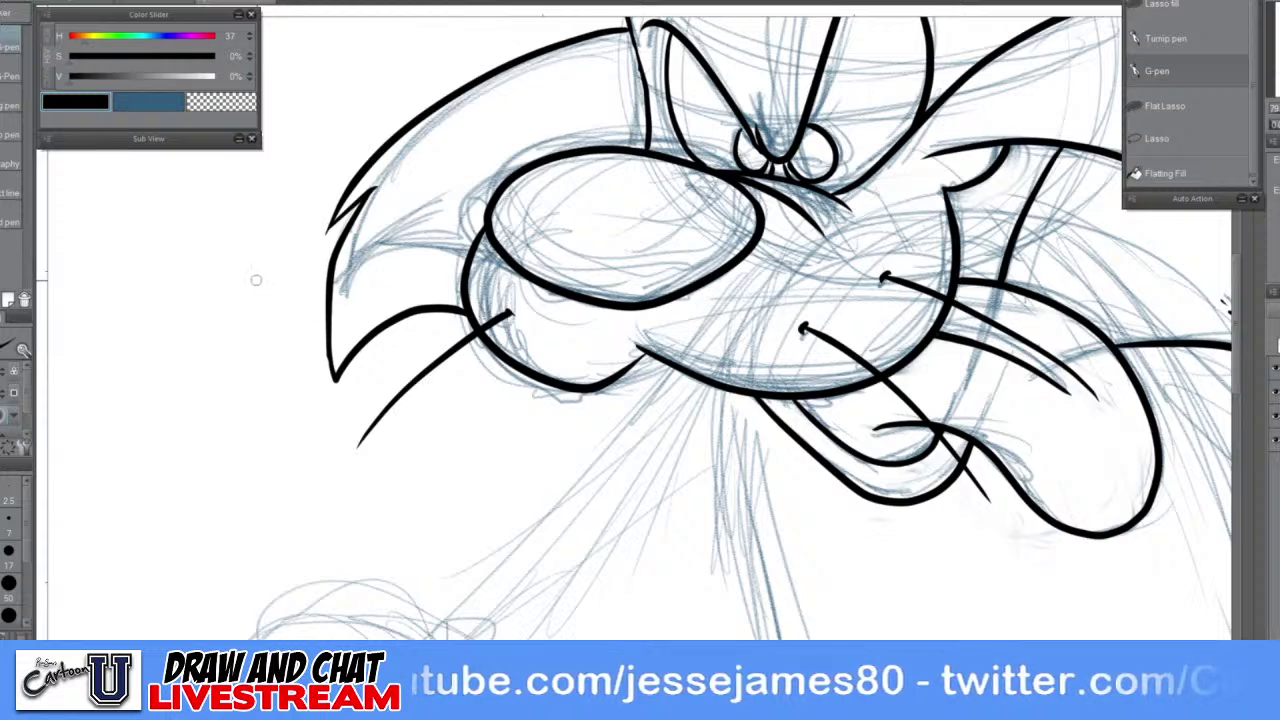
{"action": "mouse_move", "coordinate": [246, 282]}
{"action": "left_mouse_down"}
{"action": "mouse_move", "coordinate": [395, 267]}
{"action": "mouse_move", "coordinate": [481, 273]}
{"action": "left_mouse_up"}
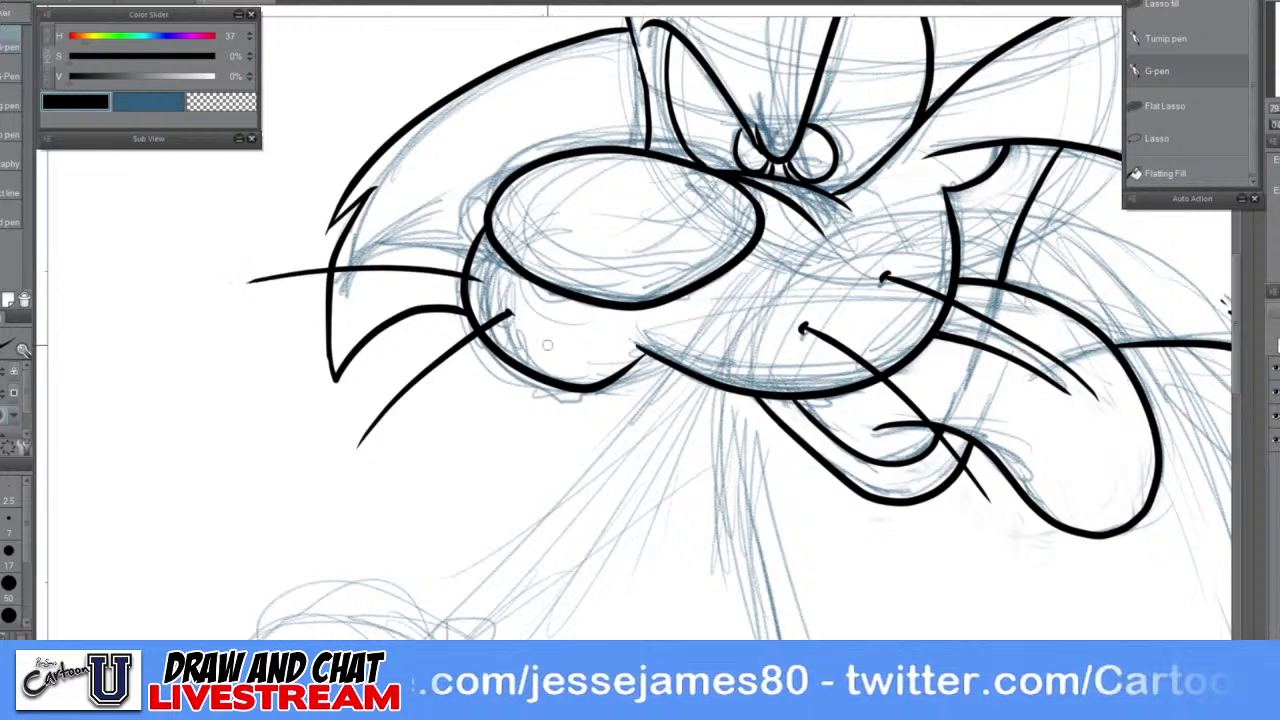
{"action": "scroll", "coordinate": [483, 268], "scroll_direction": "up", "scroll_amount": 2}
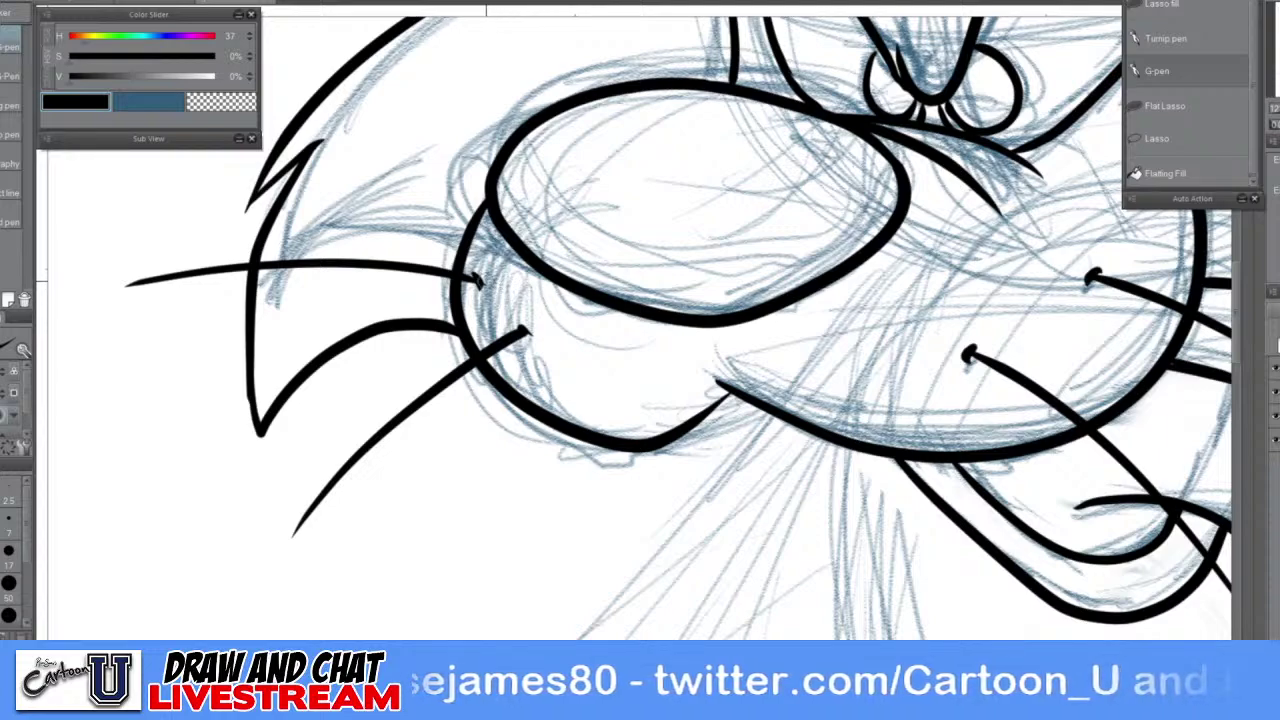
{"action": "scroll", "coordinate": [626, 336], "scroll_direction": "down", "scroll_amount": 3}
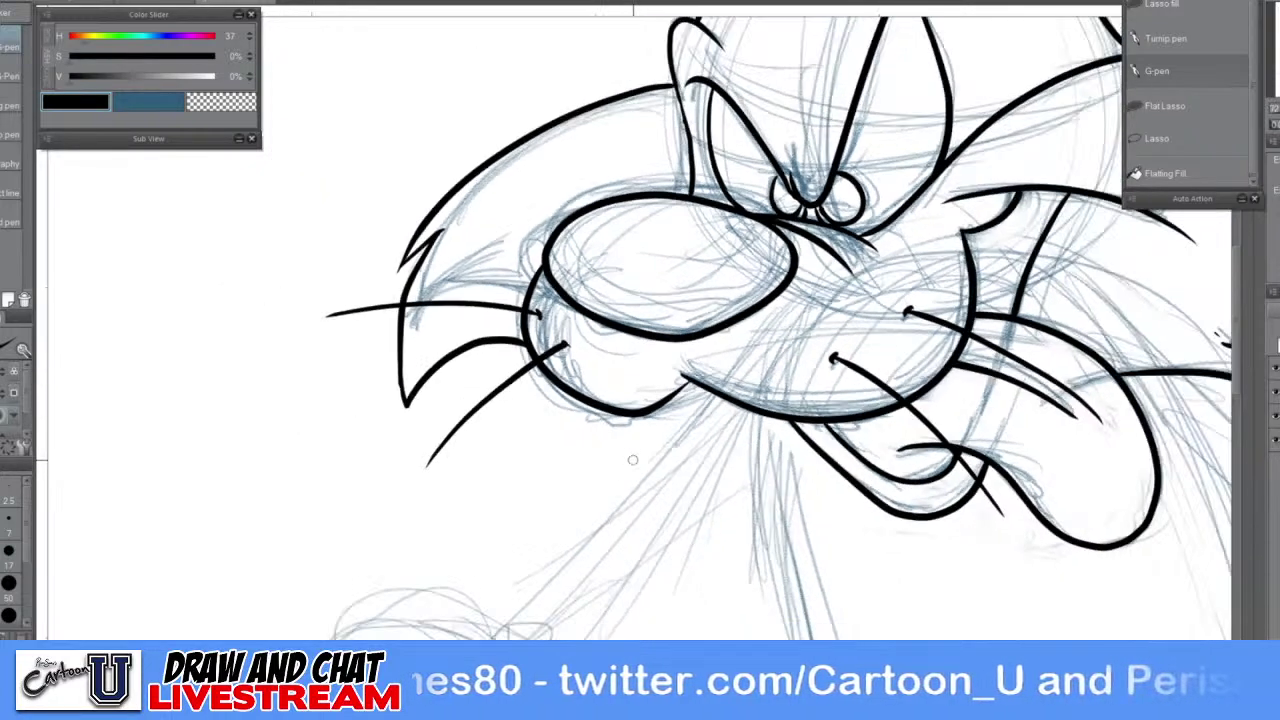
Switch to the pencil with the blue drawing colour and go over the sketched chest line below the chin
{"action": "scroll", "coordinate": [814, 493], "scroll_direction": "down", "scroll_amount": 1}
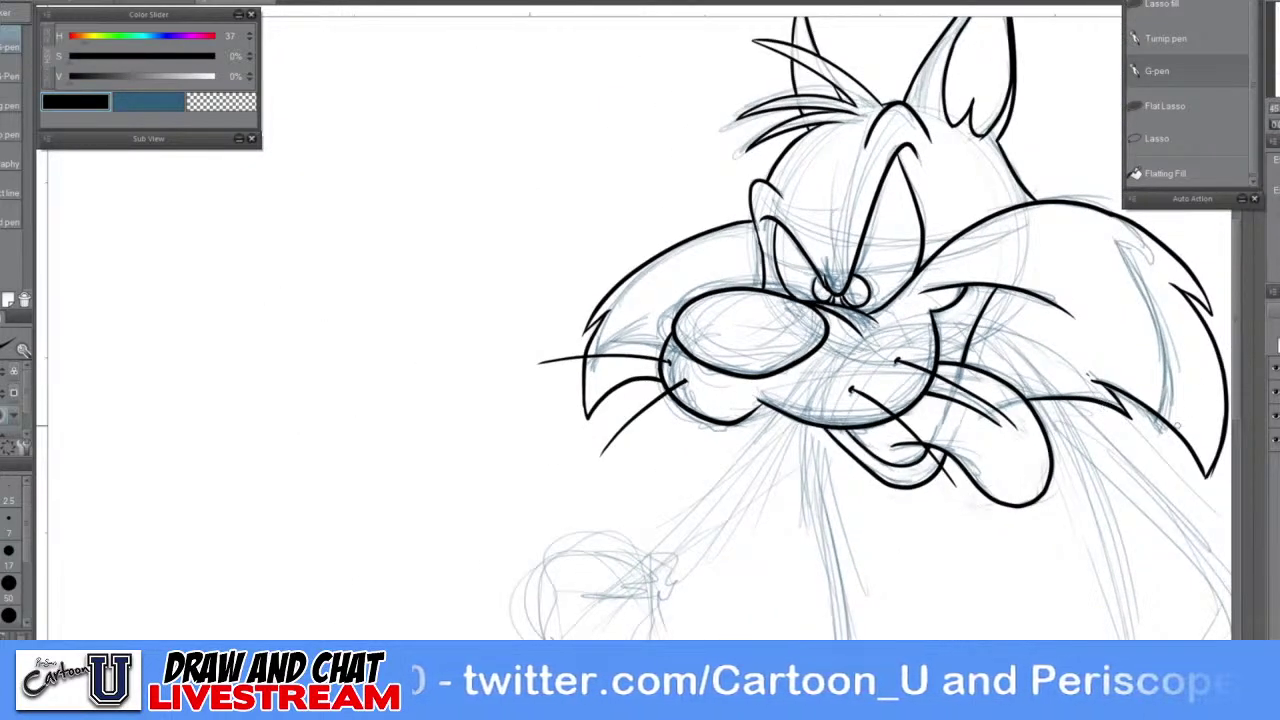
{"action": "mouse_move", "coordinate": [1027, 598]}
{"action": "left_mouse_down"}
{"action": "mouse_move", "coordinate": [860, 537]}
{"action": "mouse_move", "coordinate": [773, 484]}
{"action": "left_mouse_up"}
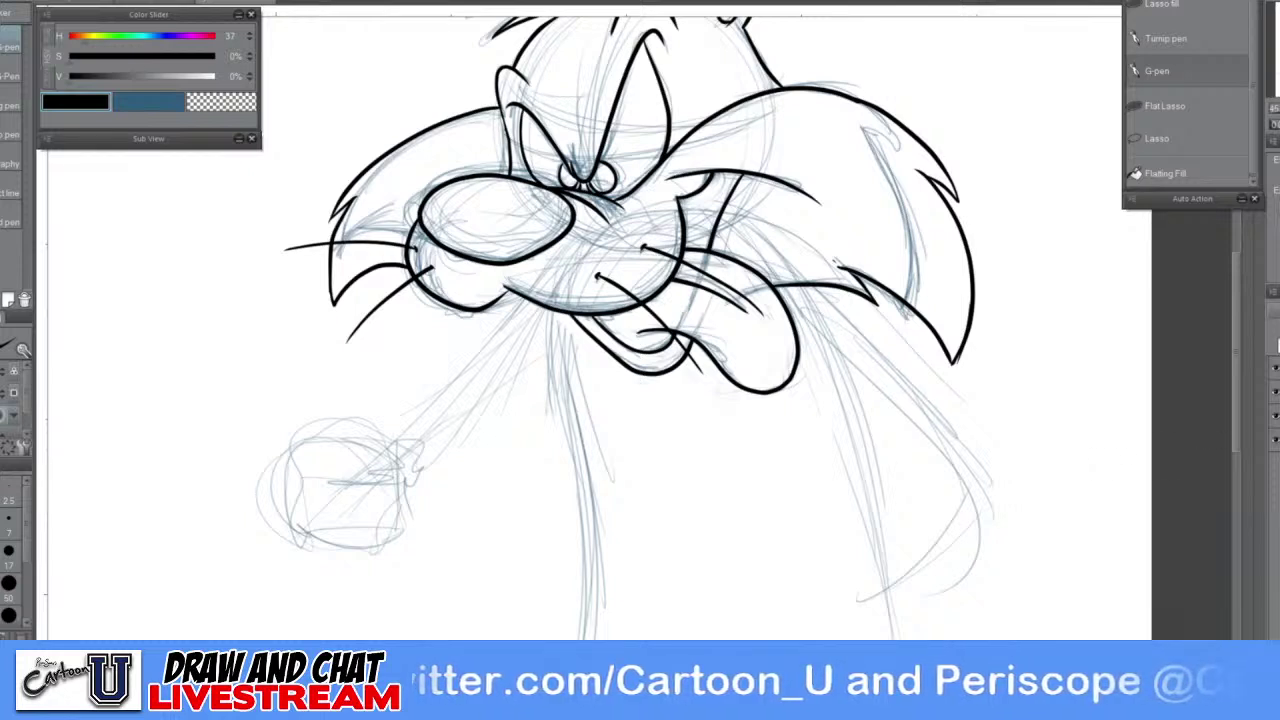
{"action": "left_click", "coordinate": [1275, 394]}
{"action": "left_click", "coordinate": [1275, 396]}
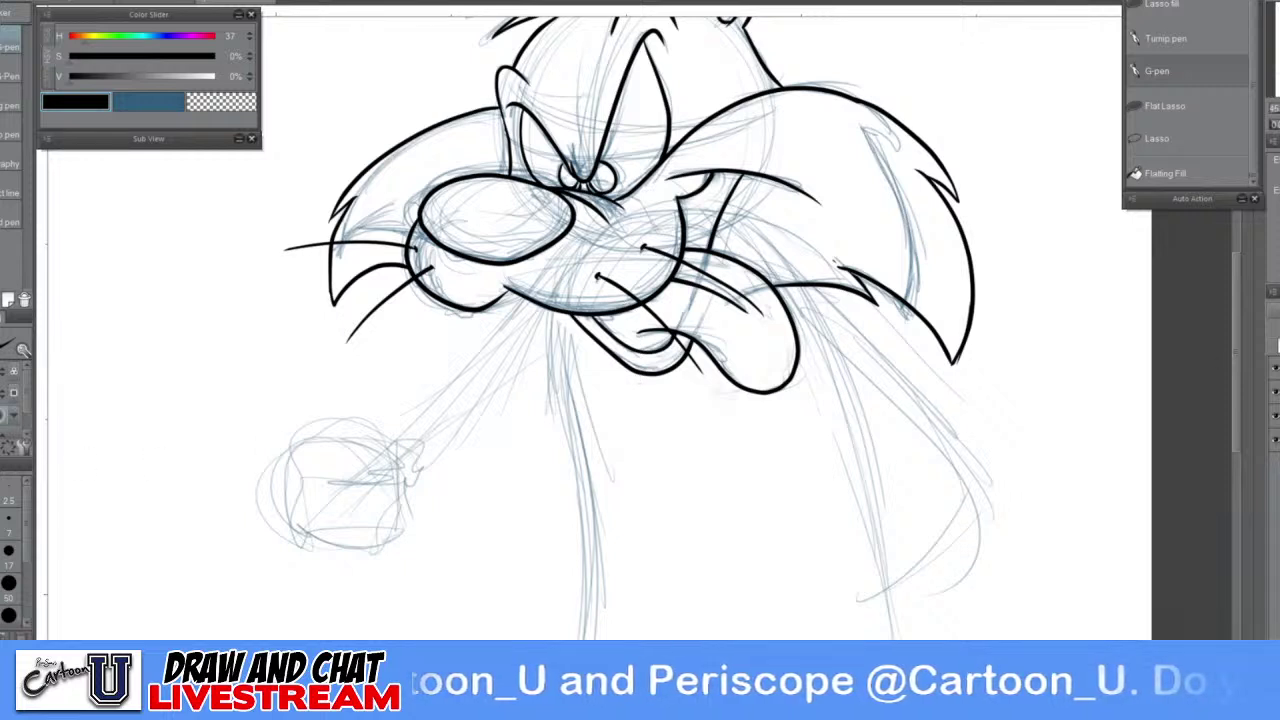
{"action": "key", "text": "e"}
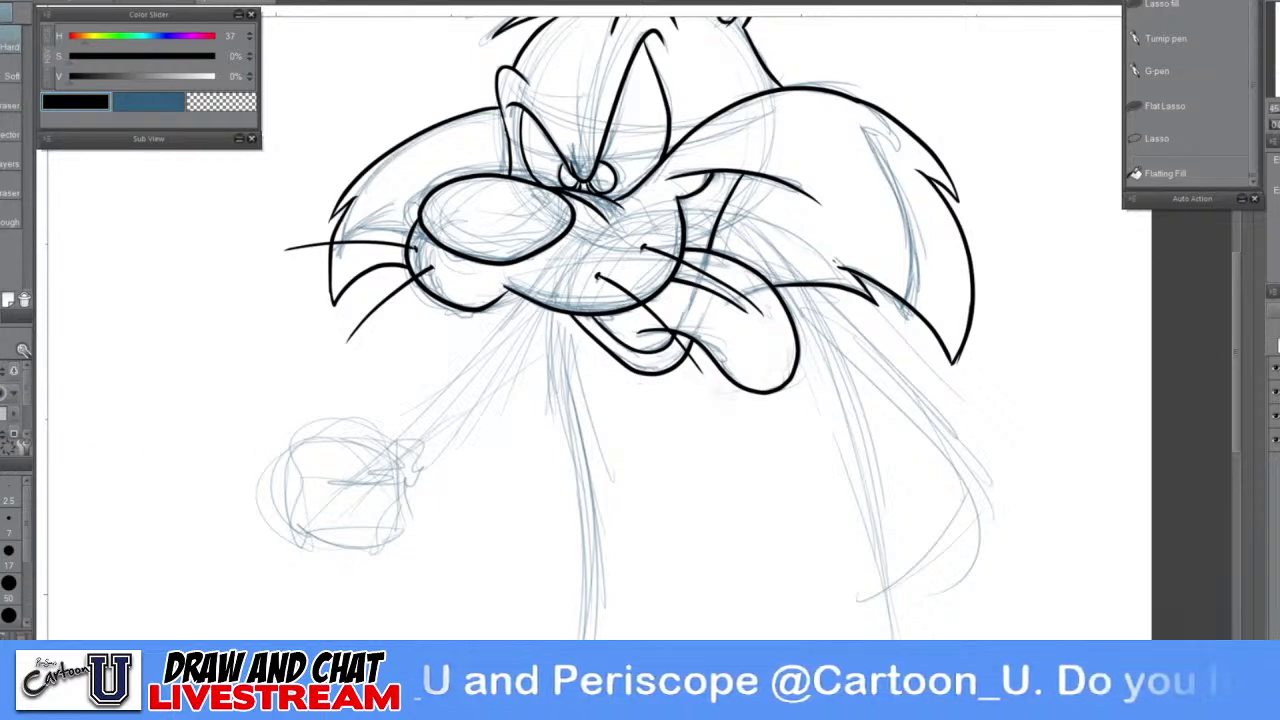
{"action": "key", "text": "p"}
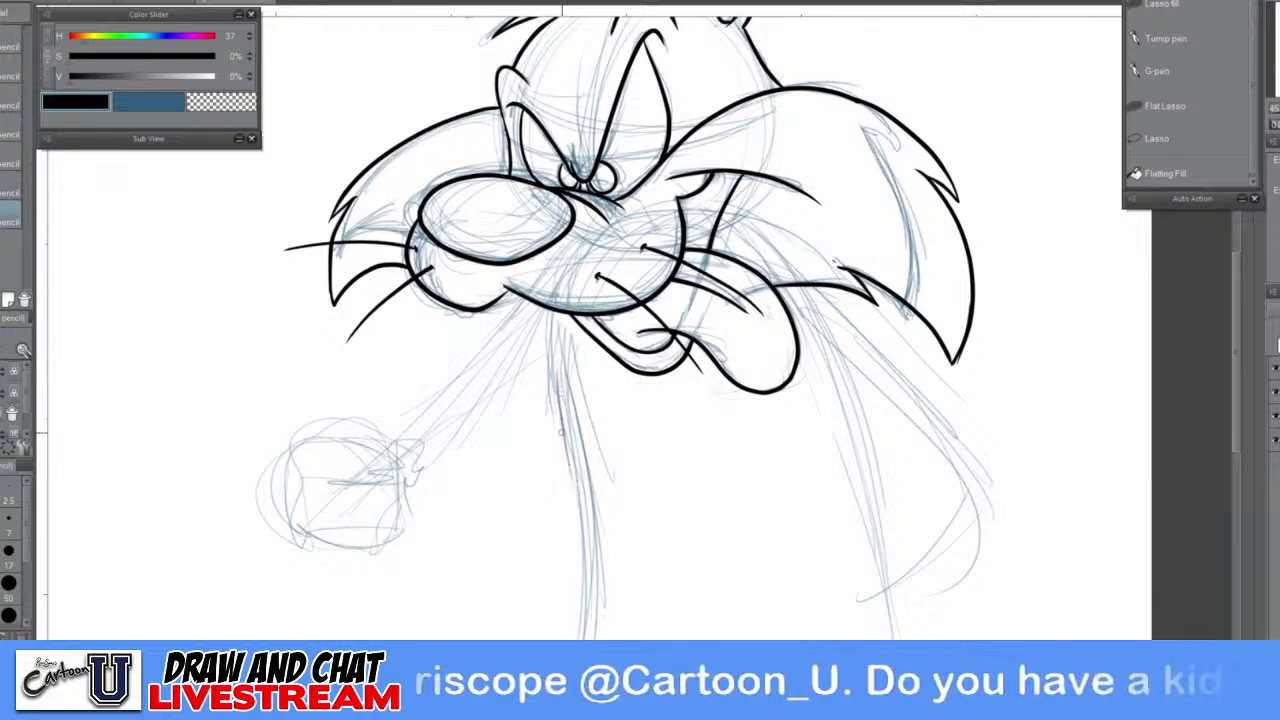
{"action": "key", "text": "x"}
{"action": "left_click_drag", "start_coordinate": [550, 346], "coordinate": [574, 508]}
{"action": "scroll", "coordinate": [766, 531], "scroll_direction": "down", "scroll_amount": 2}
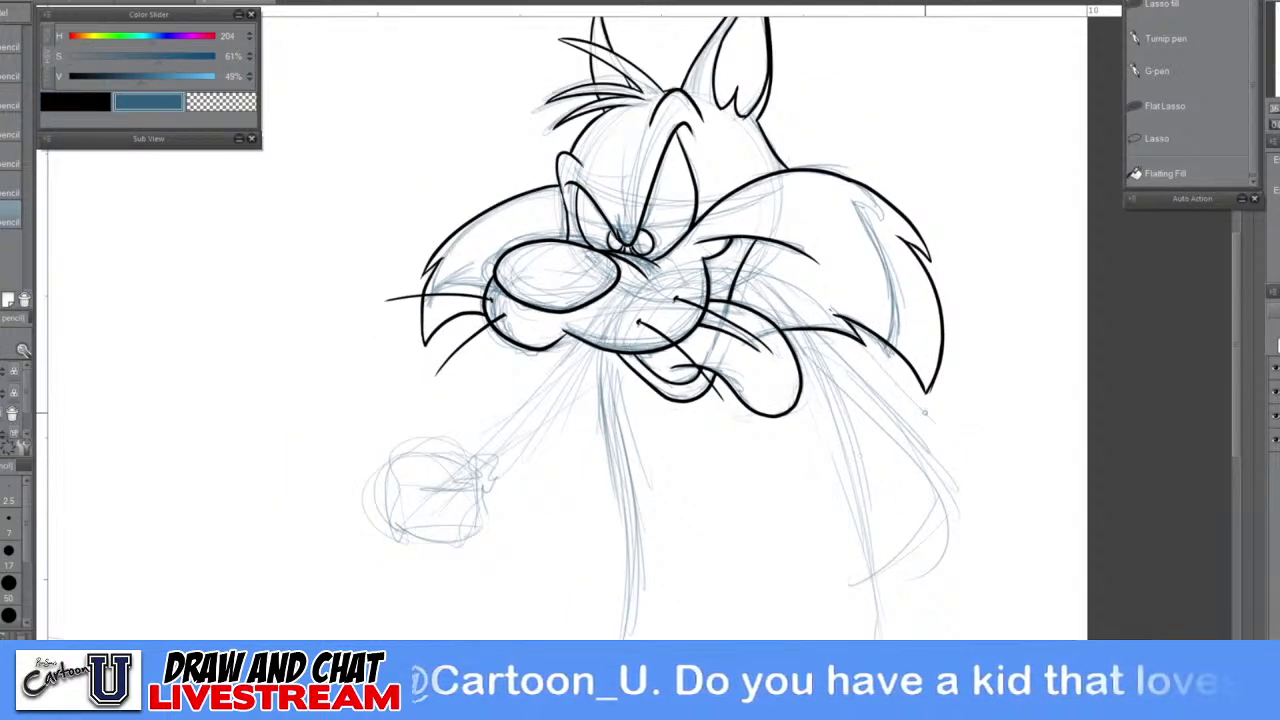
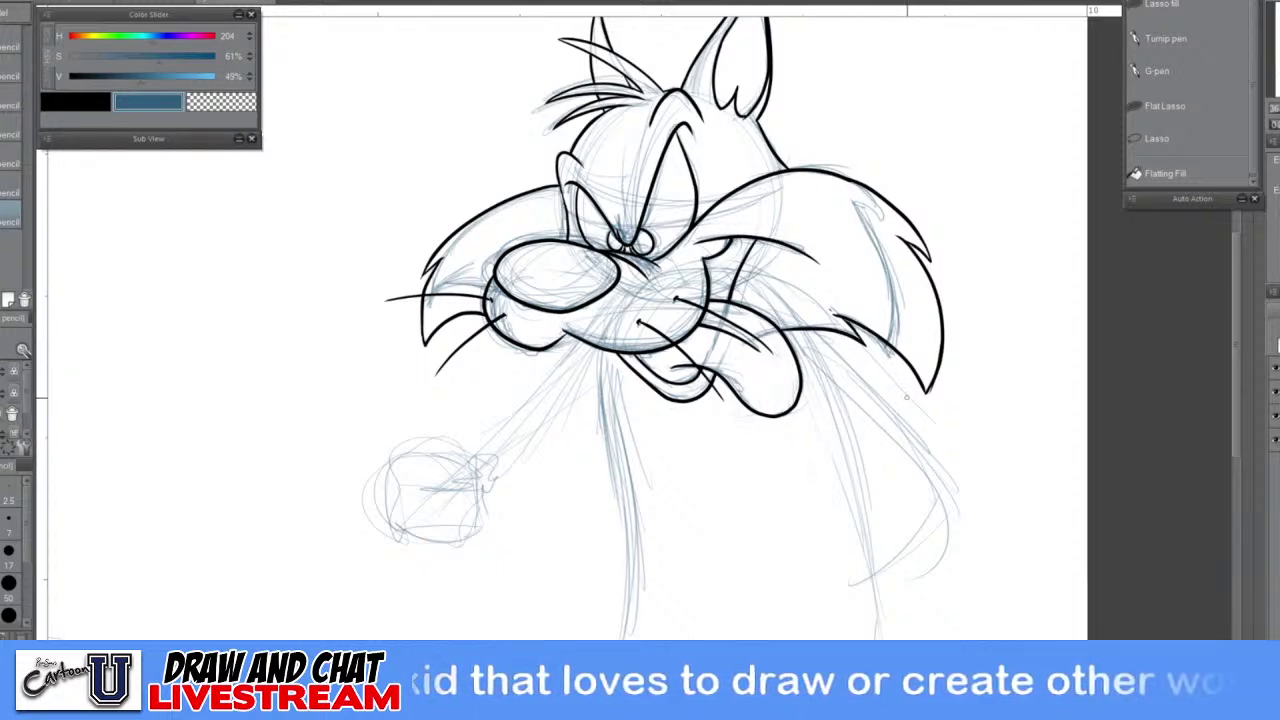
Move the inked head and blue sketch together to the left on the page, closer to its centre
{"action": "scroll", "coordinate": [933, 418], "scroll_direction": "down", "scroll_amount": 4}
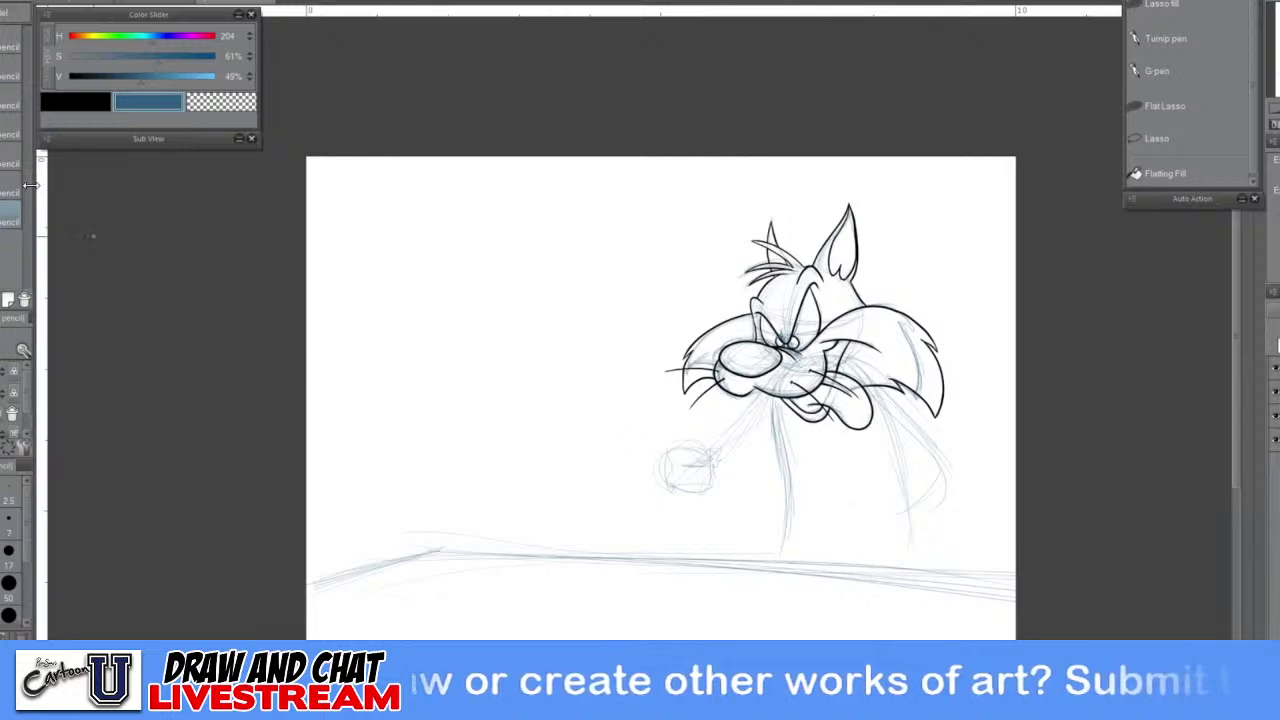
{"action": "key", "text": "k"}
{"action": "mouse_move", "coordinate": [914, 524]}
{"action": "left_mouse_down"}
{"action": "mouse_move", "coordinate": [820, 543]}
{"action": "mouse_move", "coordinate": [846, 543]}
{"action": "mouse_move", "coordinate": [823, 540]}
{"action": "mouse_move", "coordinate": [832, 512]}
{"action": "mouse_move", "coordinate": [827, 526]}
{"action": "left_mouse_up"}
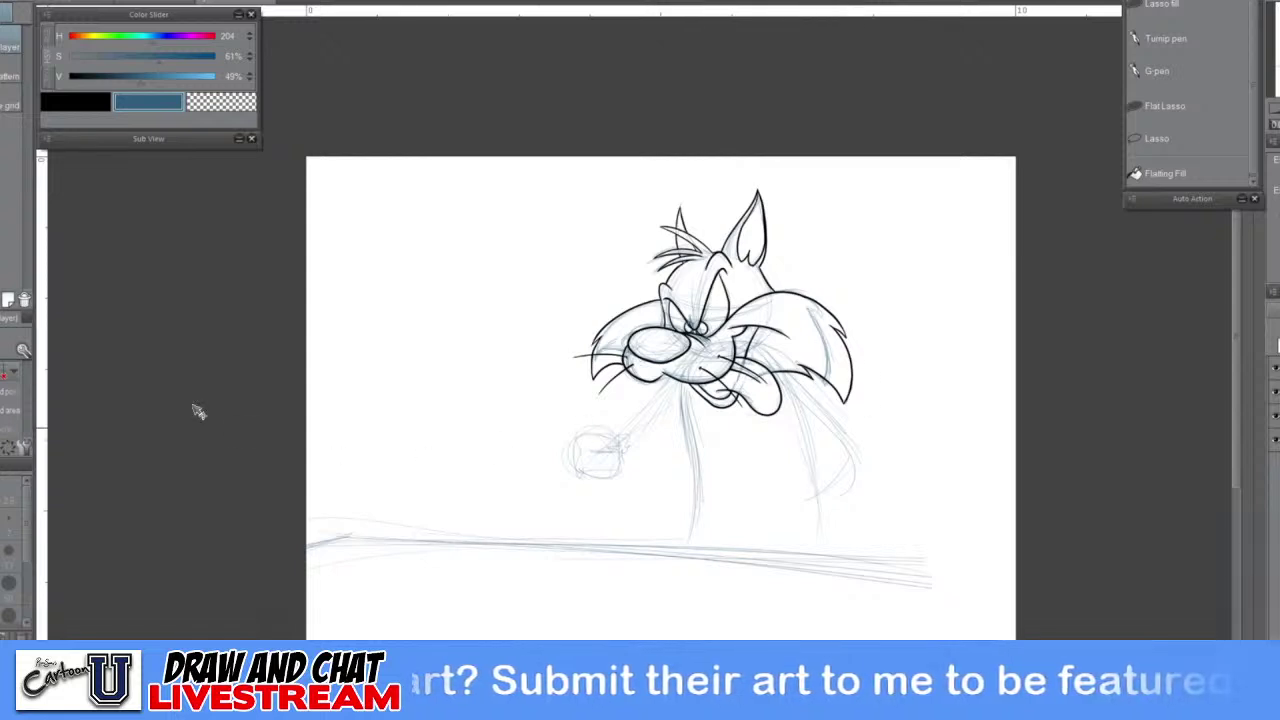
With the blue pencil, sketch a new near-side arm sweeping outward from below the cheek tuft and bending up at the elbow
{"action": "key", "text": "p"}
{"action": "scroll", "coordinate": [780, 408], "scroll_direction": "up", "scroll_amount": 2}
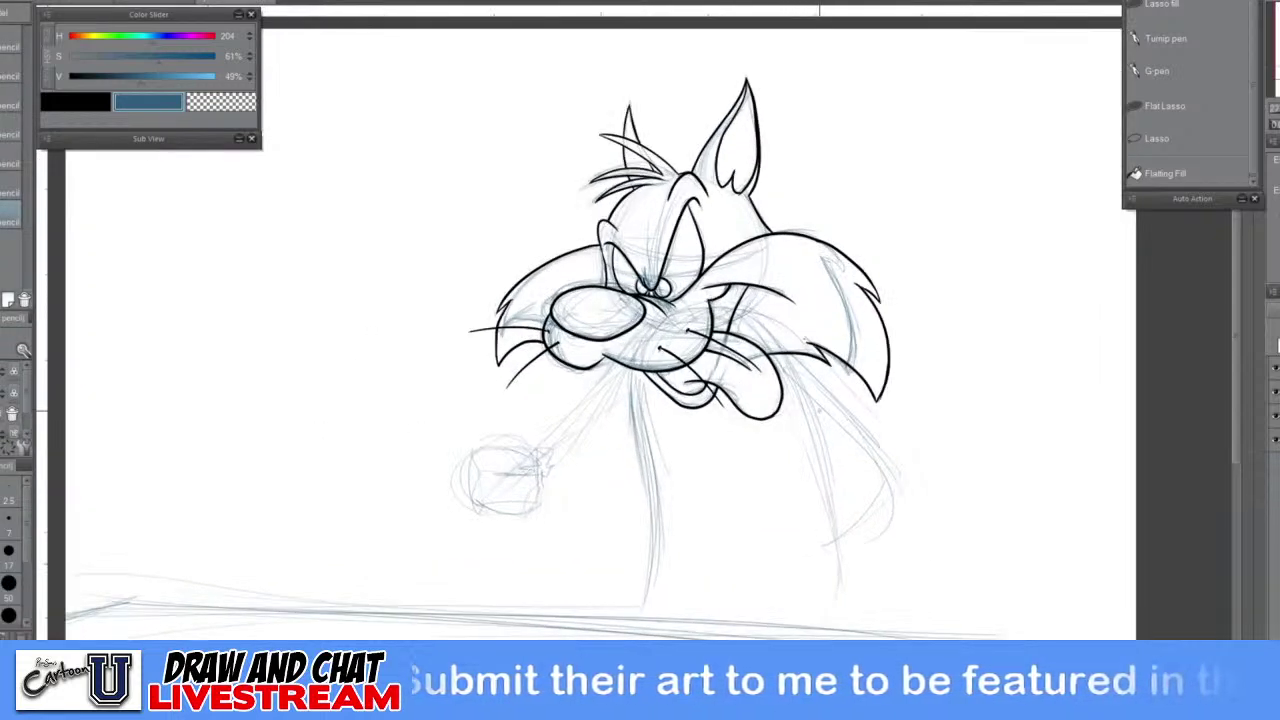
{"action": "left_click_drag", "start_coordinate": [802, 368], "coordinate": [829, 395]}
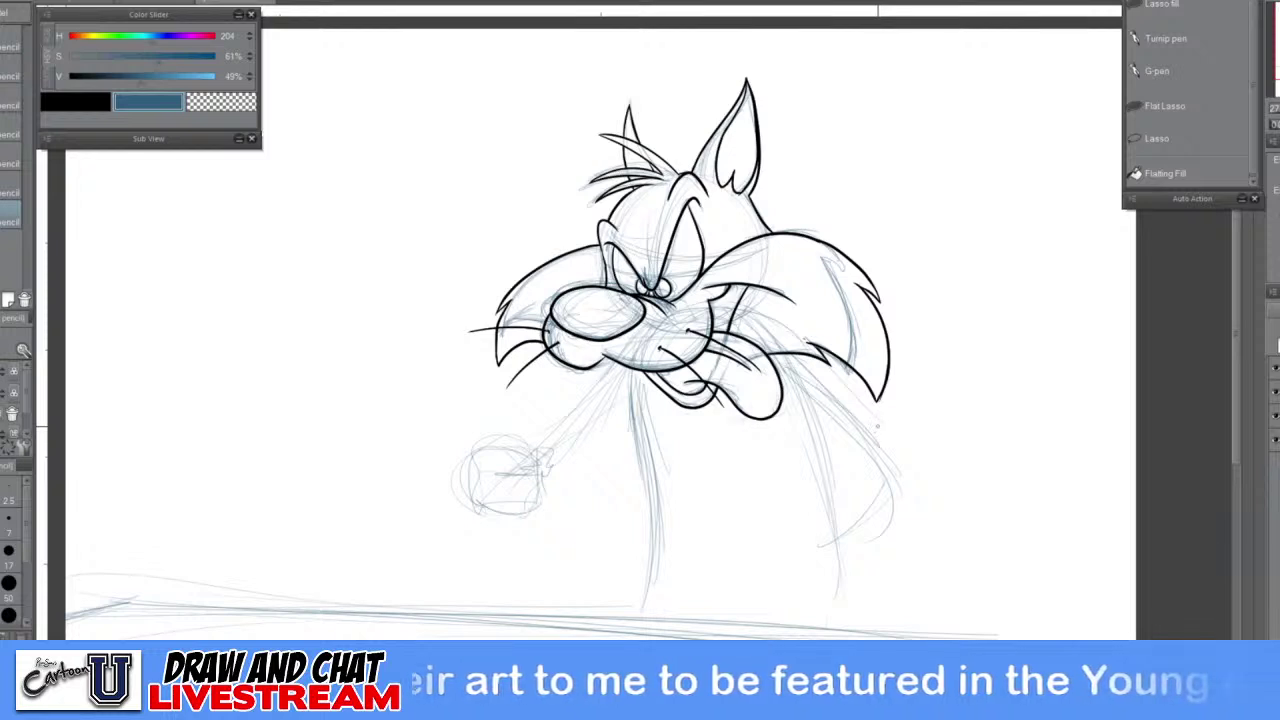
{"action": "left_click_drag", "start_coordinate": [806, 390], "coordinate": [922, 456]}
{"action": "mouse_move", "coordinate": [836, 412]}
{"action": "left_mouse_down"}
{"action": "mouse_move", "coordinate": [990, 449]}
{"action": "mouse_move", "coordinate": [997, 408]}
{"action": "left_mouse_up"}
{"action": "mouse_move", "coordinate": [953, 362]}
{"action": "left_mouse_down"}
{"action": "mouse_move", "coordinate": [994, 441]}
{"action": "mouse_move", "coordinate": [936, 457]}
{"action": "left_mouse_up"}
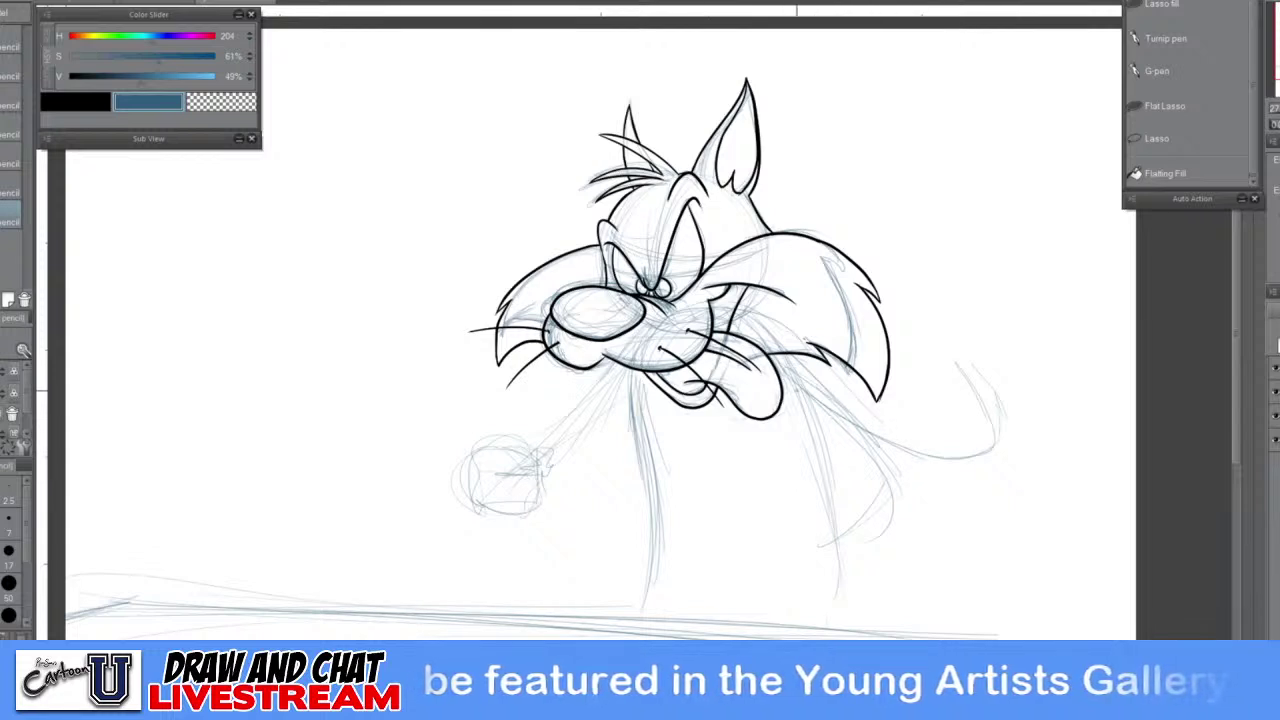
{"action": "left_click_drag", "start_coordinate": [862, 428], "coordinate": [978, 446]}
{"action": "left_click_drag", "start_coordinate": [952, 356], "coordinate": [987, 430]}
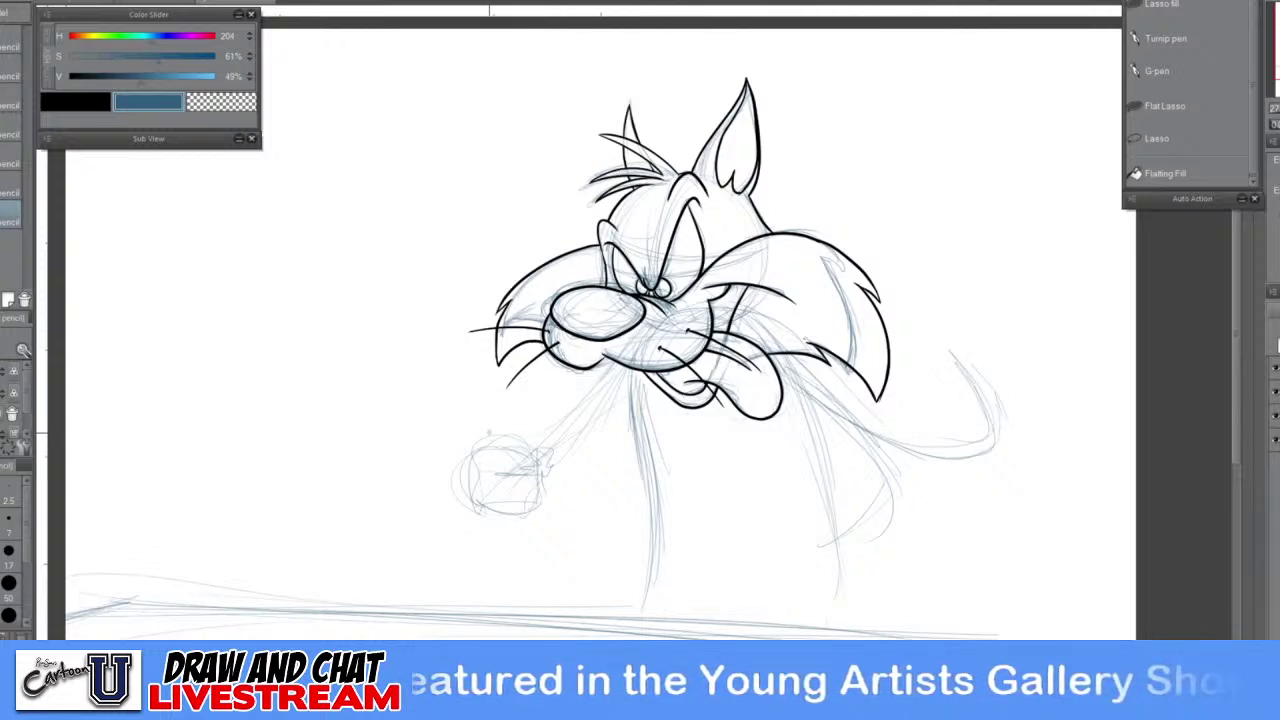
Lasso and delete the old near-side arm sketch, then the old far-side arm and fist, and clear the selection
{"action": "key", "text": "m"}
{"action": "mouse_move", "coordinate": [849, 427]}
{"action": "left_mouse_down"}
{"action": "mouse_move", "coordinate": [850, 553]}
{"action": "mouse_move", "coordinate": [926, 487]}
{"action": "left_mouse_up"}
{"action": "key", "text": "Delete"}
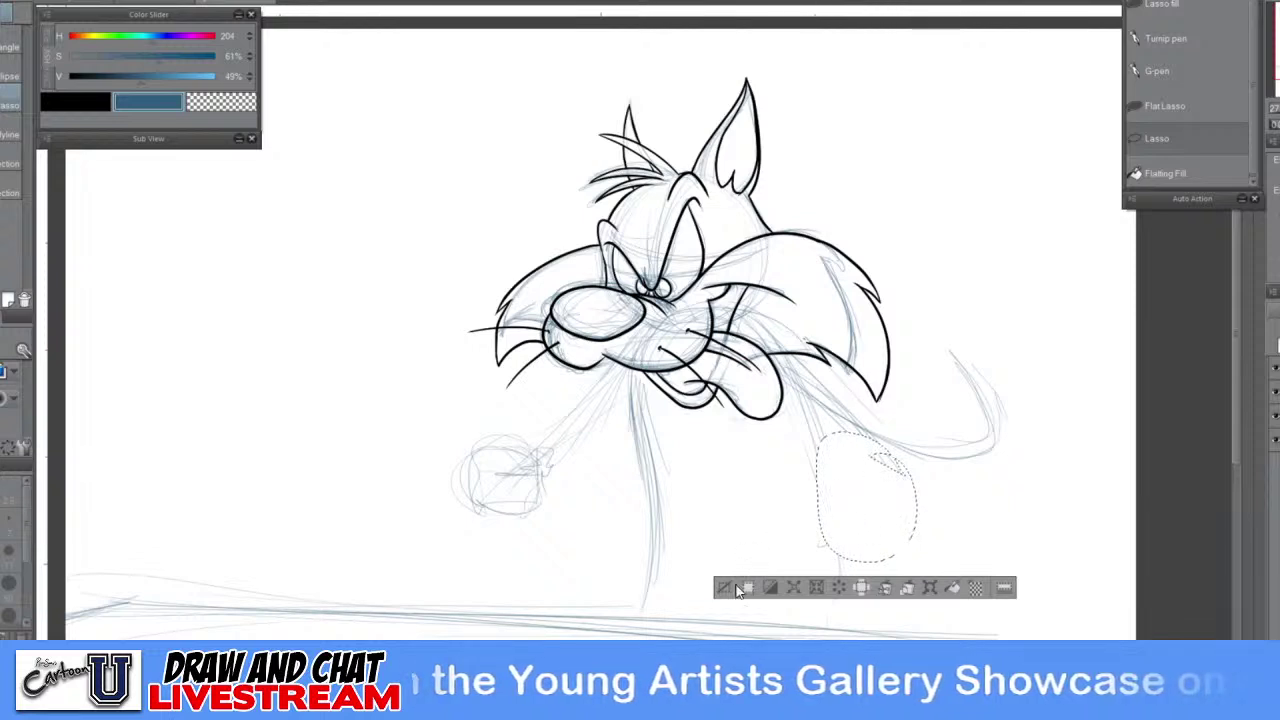
{"action": "left_click", "coordinate": [725, 587]}
{"action": "mouse_move", "coordinate": [621, 388]}
{"action": "left_mouse_down"}
{"action": "mouse_move", "coordinate": [476, 560]}
{"action": "mouse_move", "coordinate": [612, 400]}
{"action": "left_mouse_up"}
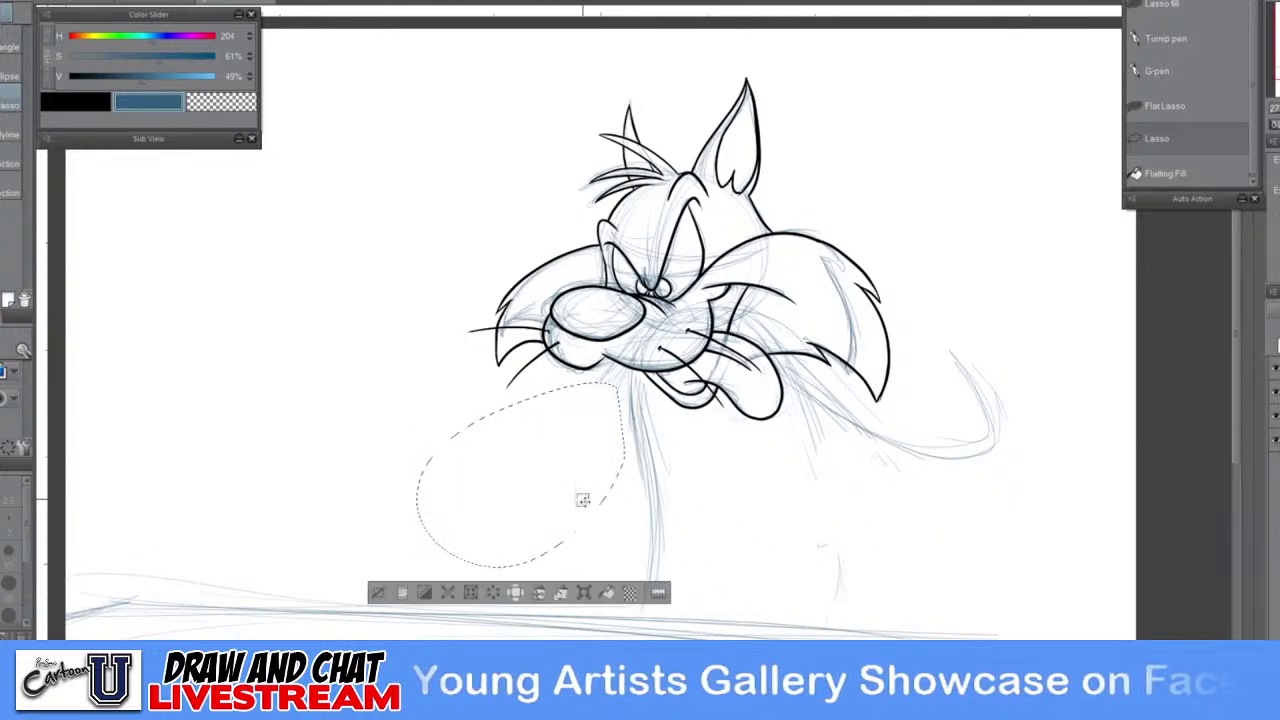
{"action": "key", "text": "Delete"}
{"action": "left_click", "coordinate": [652, 561]}
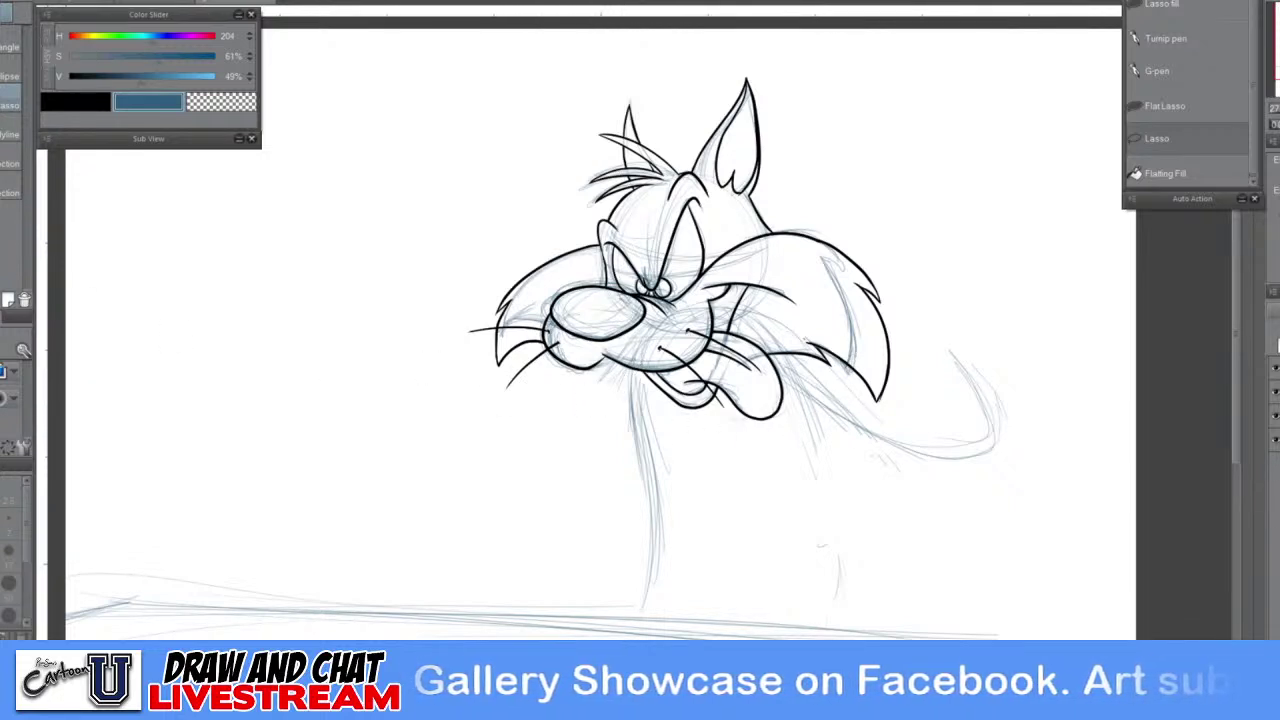
Sketch a new far-side arm with the pencil, curving outward from below the chin and up at the elbow
{"action": "key", "text": "p"}
{"action": "left_click_drag", "start_coordinate": [608, 391], "coordinate": [483, 436]}
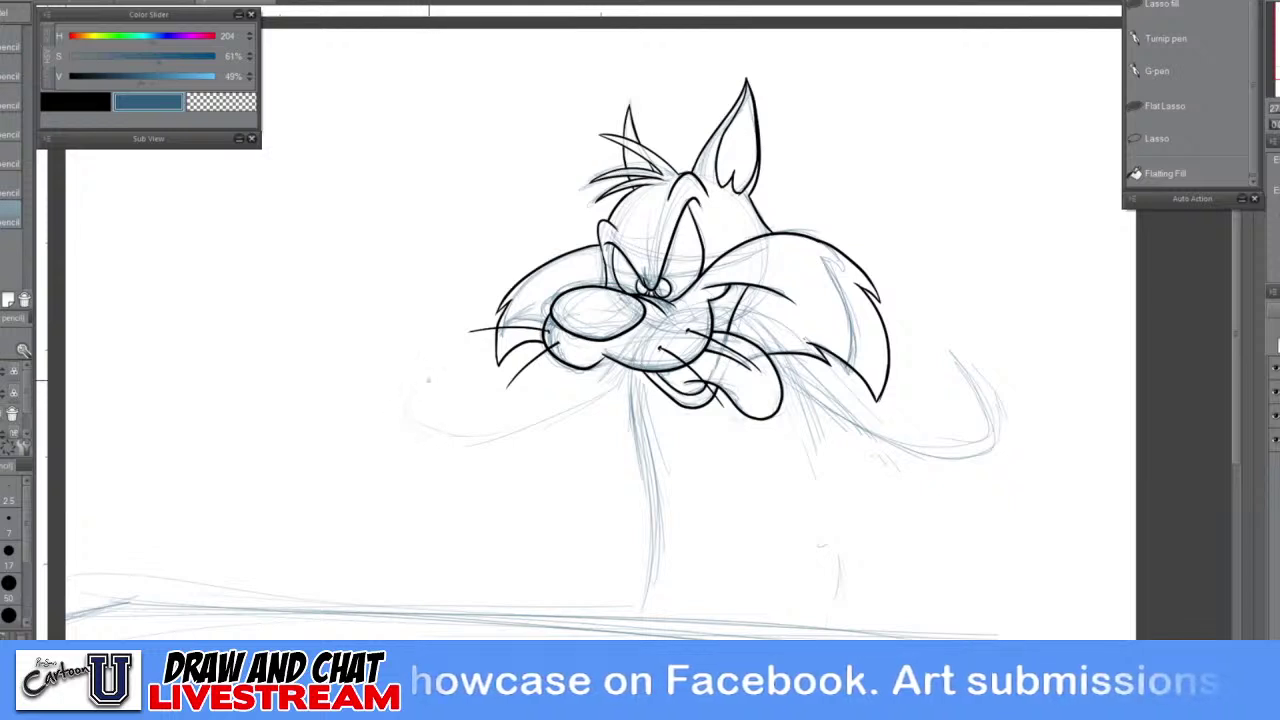
{"action": "mouse_move", "coordinate": [408, 392]}
{"action": "left_mouse_down"}
{"action": "mouse_move", "coordinate": [413, 432]}
{"action": "mouse_move", "coordinate": [563, 421]}
{"action": "left_mouse_up"}
{"action": "mouse_move", "coordinate": [629, 384]}
{"action": "left_mouse_down"}
{"action": "mouse_move", "coordinate": [438, 442]}
{"action": "mouse_move", "coordinate": [426, 391]}
{"action": "left_mouse_up"}
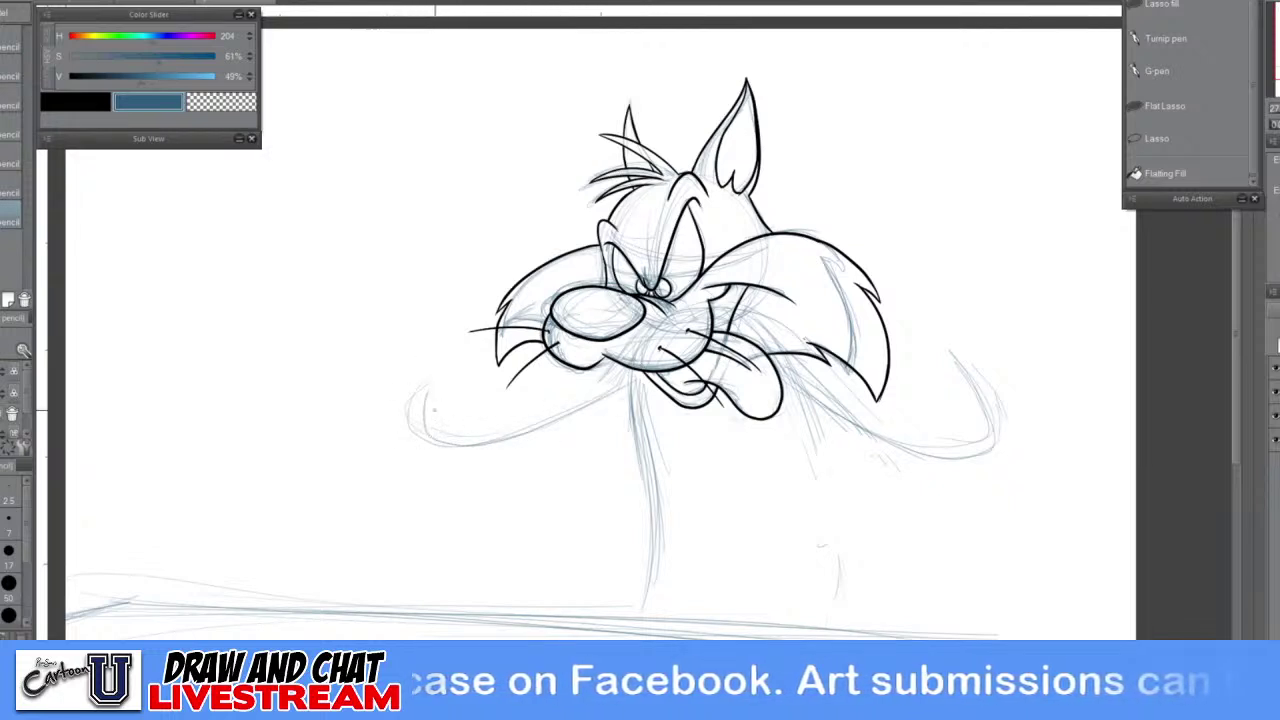
Sketch a rounded fist shape at the end of each raised arm, beside the cheek tufts
{"action": "mouse_move", "coordinate": [422, 319]}
{"action": "left_mouse_down"}
{"action": "mouse_move", "coordinate": [477, 395]}
{"action": "mouse_move", "coordinate": [413, 397]}
{"action": "mouse_move", "coordinate": [477, 370]}
{"action": "mouse_move", "coordinate": [396, 367]}
{"action": "mouse_move", "coordinate": [468, 395]}
{"action": "mouse_move", "coordinate": [478, 346]}
{"action": "mouse_move", "coordinate": [392, 352]}
{"action": "left_mouse_up"}
{"action": "mouse_move", "coordinate": [402, 398]}
{"action": "left_mouse_down"}
{"action": "mouse_move", "coordinate": [486, 405]}
{"action": "mouse_move", "coordinate": [396, 345]}
{"action": "left_mouse_up"}
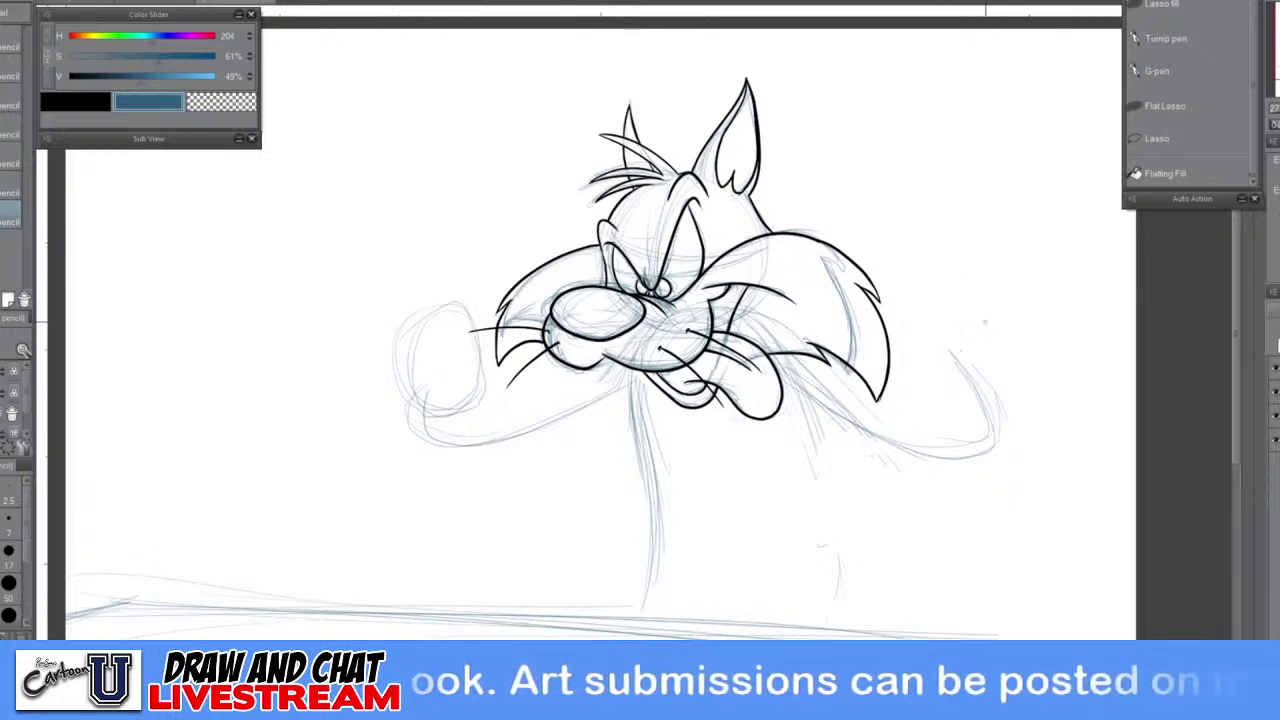
{"action": "mouse_move", "coordinate": [990, 392]}
{"action": "left_mouse_down"}
{"action": "mouse_move", "coordinate": [906, 312]}
{"action": "mouse_move", "coordinate": [910, 402]}
{"action": "mouse_move", "coordinate": [980, 412]}
{"action": "mouse_move", "coordinate": [996, 308]}
{"action": "mouse_move", "coordinate": [902, 338]}
{"action": "mouse_move", "coordinate": [938, 402]}
{"action": "left_mouse_up"}
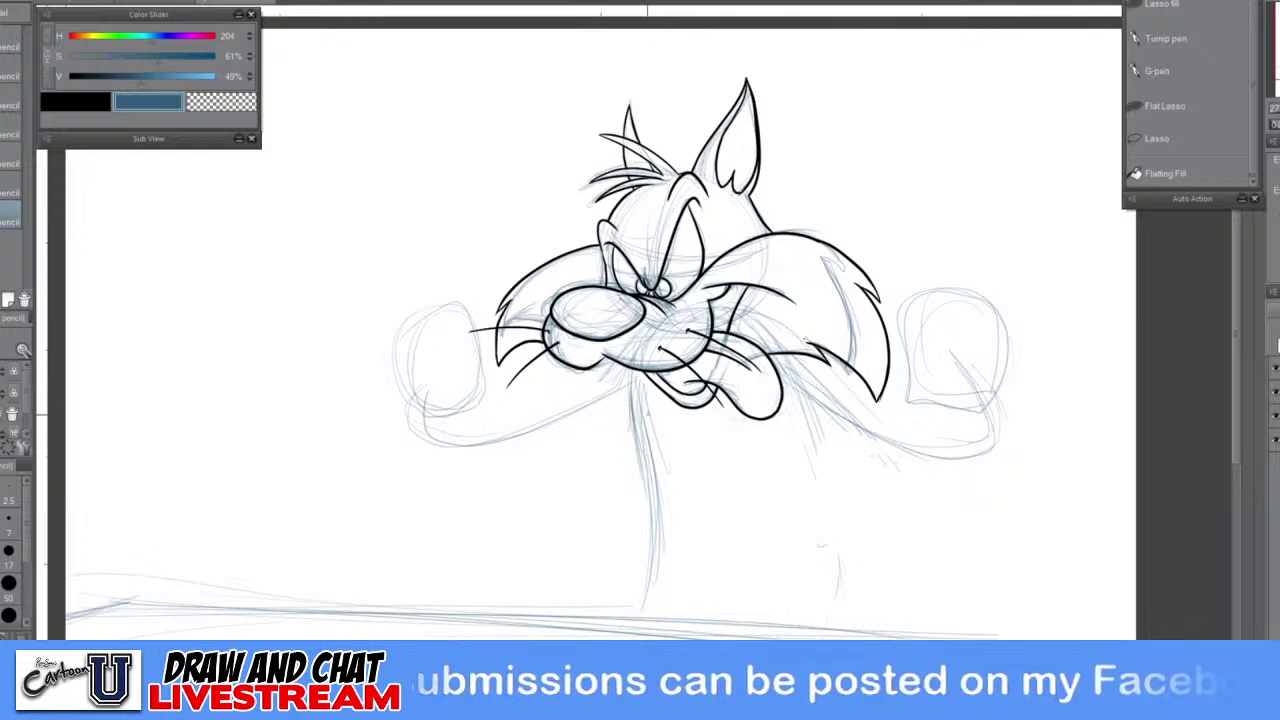
Build up the torso's front line with repeated strokes from the chin to the ground line, and extend the back line down to it
{"action": "left_click_drag", "start_coordinate": [634, 386], "coordinate": [664, 586]}
{"action": "left_click_drag", "start_coordinate": [624, 392], "coordinate": [654, 608]}
{"action": "left_click_drag", "start_coordinate": [637, 508], "coordinate": [646, 554]}
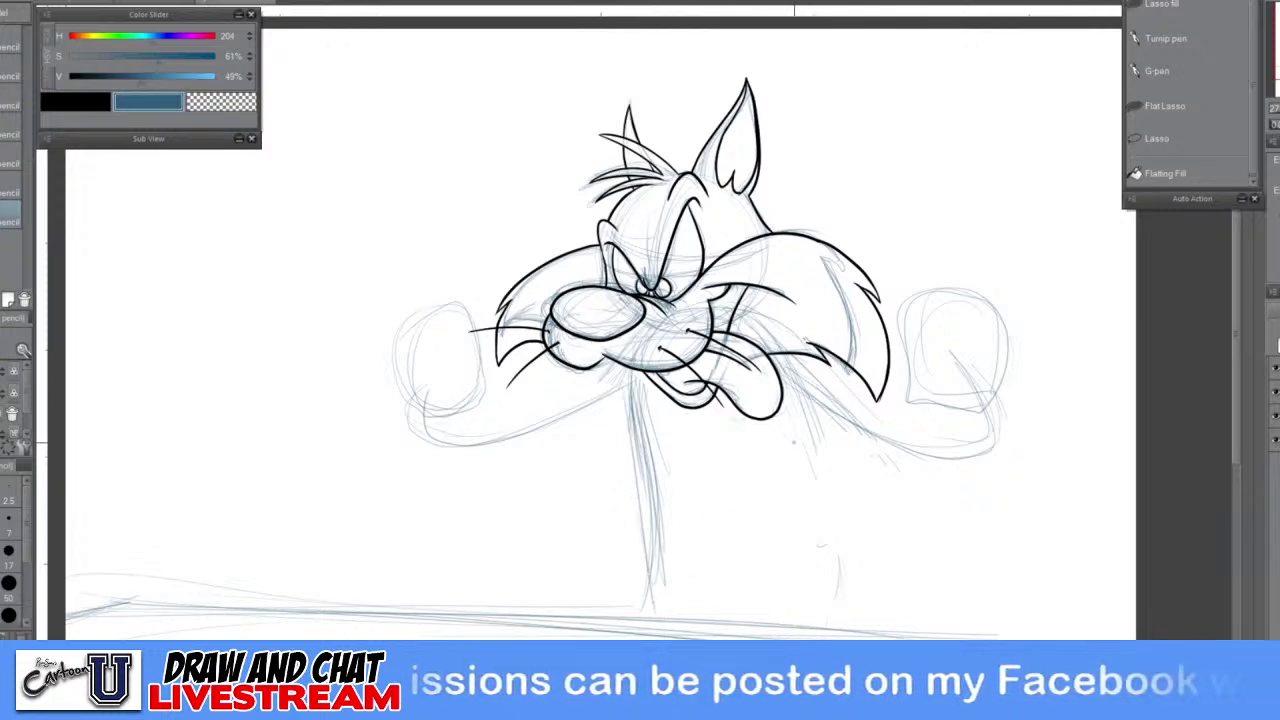
{"action": "mouse_move", "coordinate": [804, 402]}
{"action": "left_mouse_down"}
{"action": "mouse_move", "coordinate": [844, 606]}
{"action": "mouse_move", "coordinate": [836, 576]}
{"action": "left_mouse_up"}
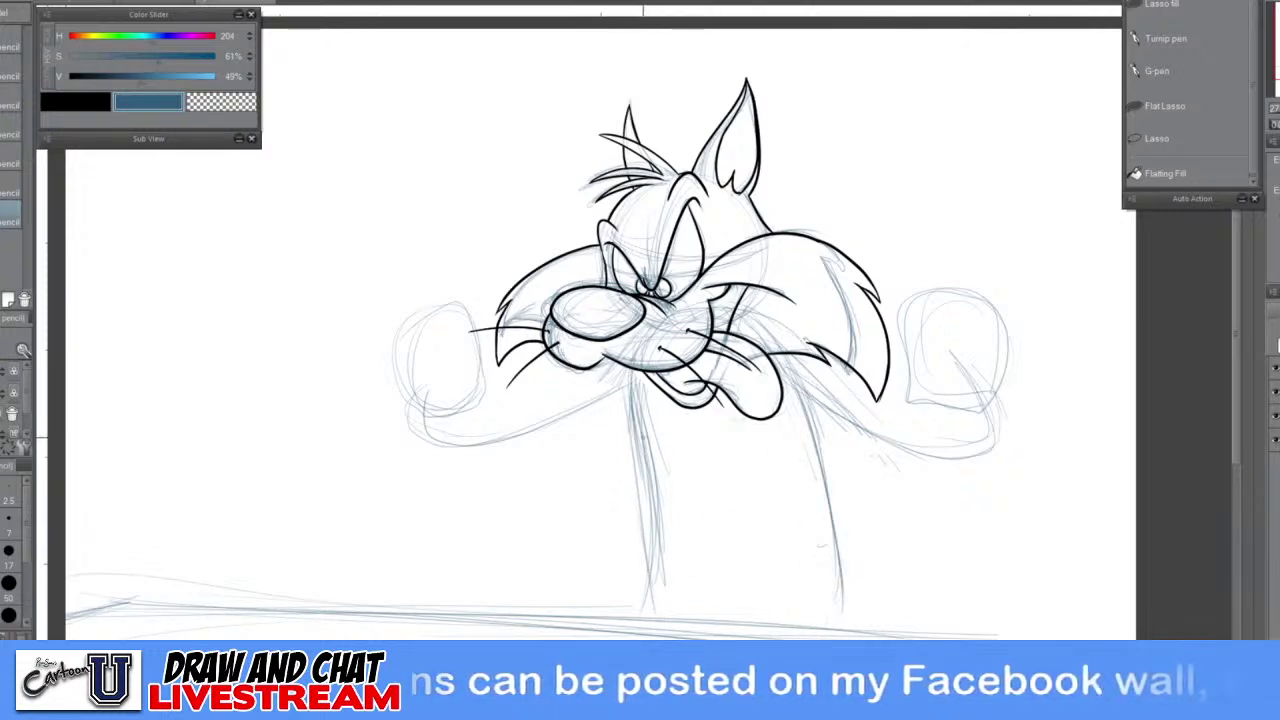
{"action": "left_click_drag", "start_coordinate": [638, 398], "coordinate": [650, 558]}
{"action": "mouse_move", "coordinate": [637, 446]}
{"action": "left_mouse_down"}
{"action": "mouse_move", "coordinate": [646, 556]}
{"action": "mouse_move", "coordinate": [646, 528]}
{"action": "left_mouse_up"}
{"action": "left_click_drag", "start_coordinate": [636, 402], "coordinate": [652, 606]}
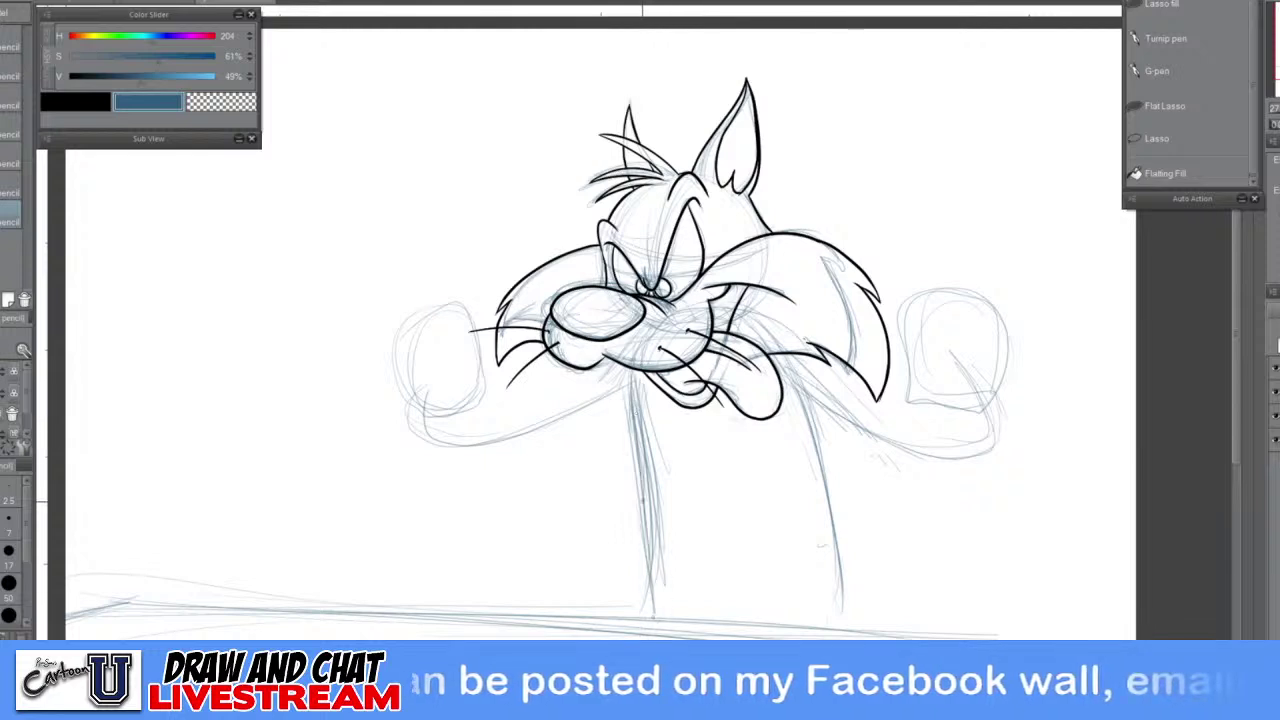
{"action": "left_click_drag", "start_coordinate": [640, 496], "coordinate": [648, 608]}
{"action": "left_click_drag", "start_coordinate": [638, 384], "coordinate": [660, 590]}
{"action": "left_click_drag", "start_coordinate": [644, 478], "coordinate": [662, 606]}
{"action": "left_click_drag", "start_coordinate": [652, 506], "coordinate": [662, 602]}
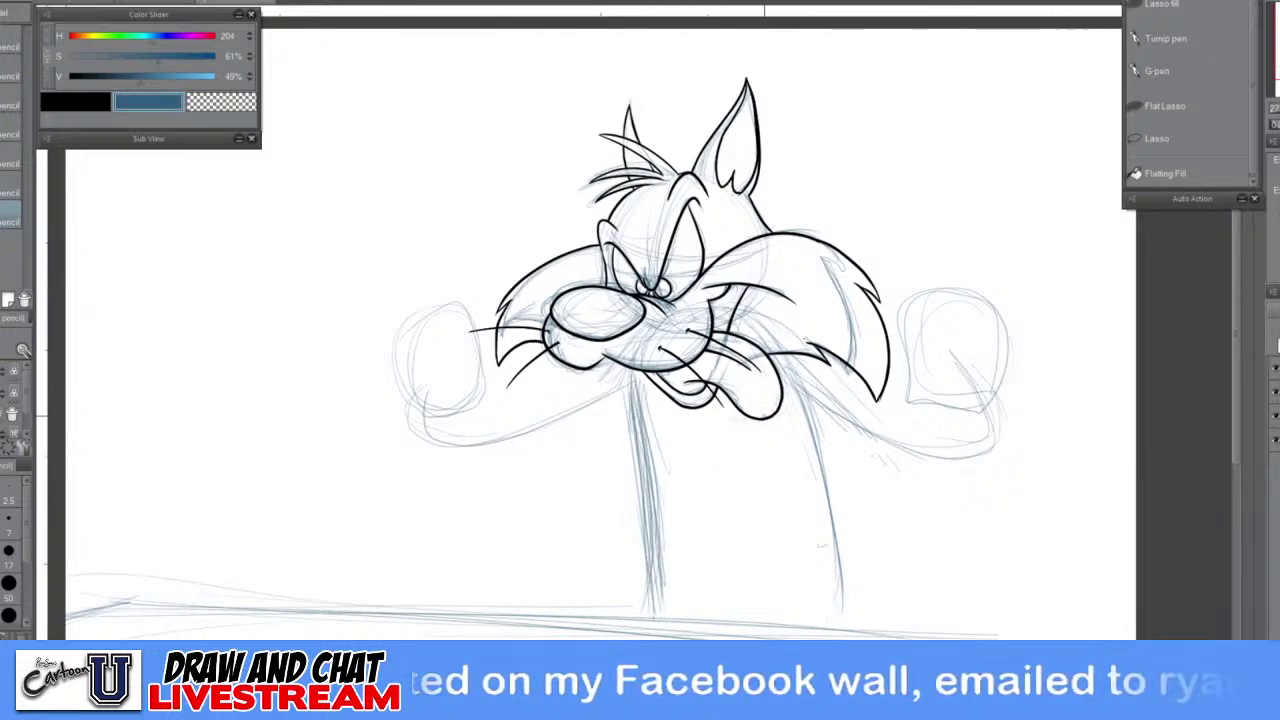
Strengthen the torso's back line, sketch an inner contour line down the body beside it, and add a short curve at its base
{"action": "left_click_drag", "start_coordinate": [770, 426], "coordinate": [784, 534]}
{"action": "left_click_drag", "start_coordinate": [797, 391], "coordinate": [830, 588]}
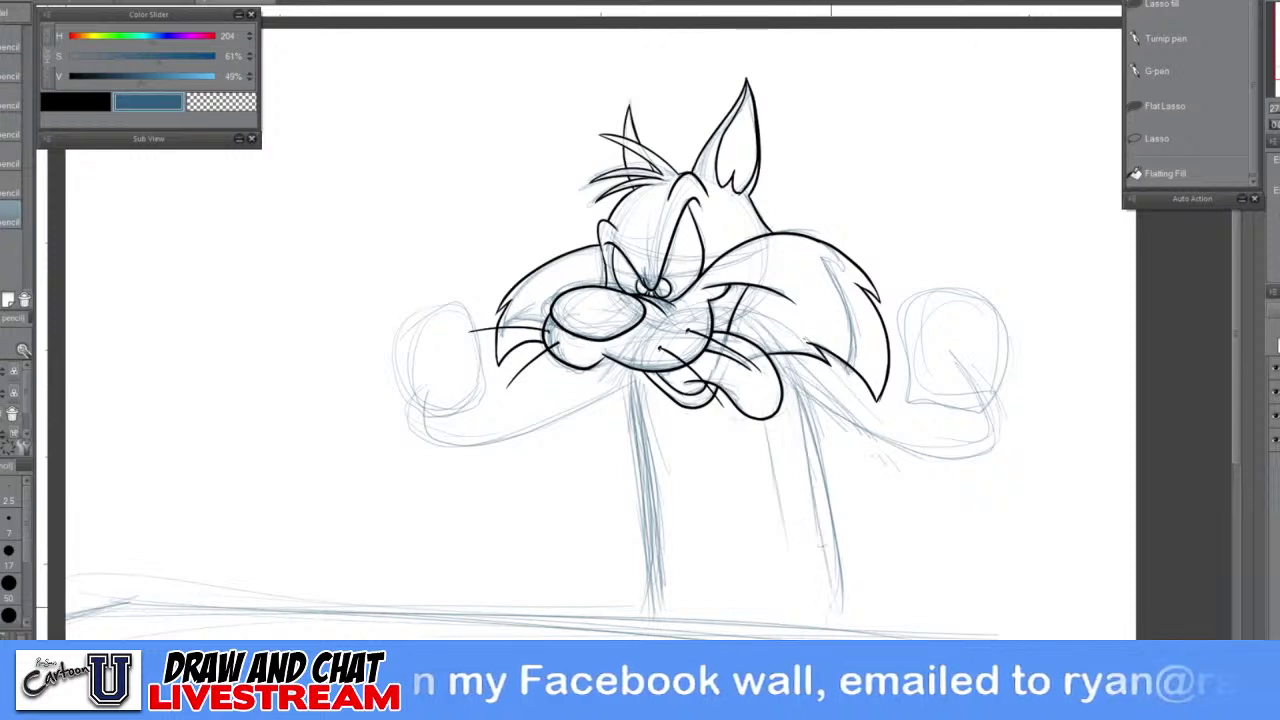
{"action": "left_click_drag", "start_coordinate": [804, 416], "coordinate": [836, 606]}
{"action": "left_click_drag", "start_coordinate": [823, 529], "coordinate": [837, 606]}
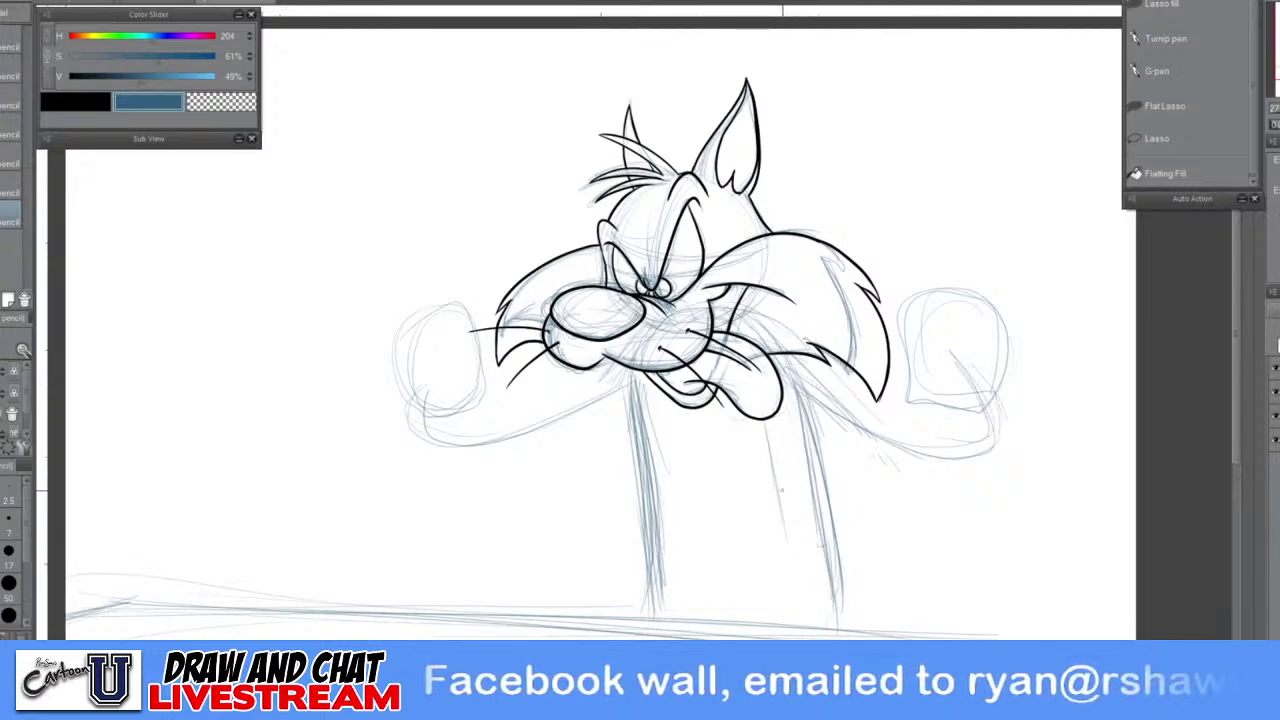
{"action": "left_click_drag", "start_coordinate": [785, 512], "coordinate": [790, 606]}
{"action": "left_click_drag", "start_coordinate": [876, 580], "coordinate": [850, 622]}
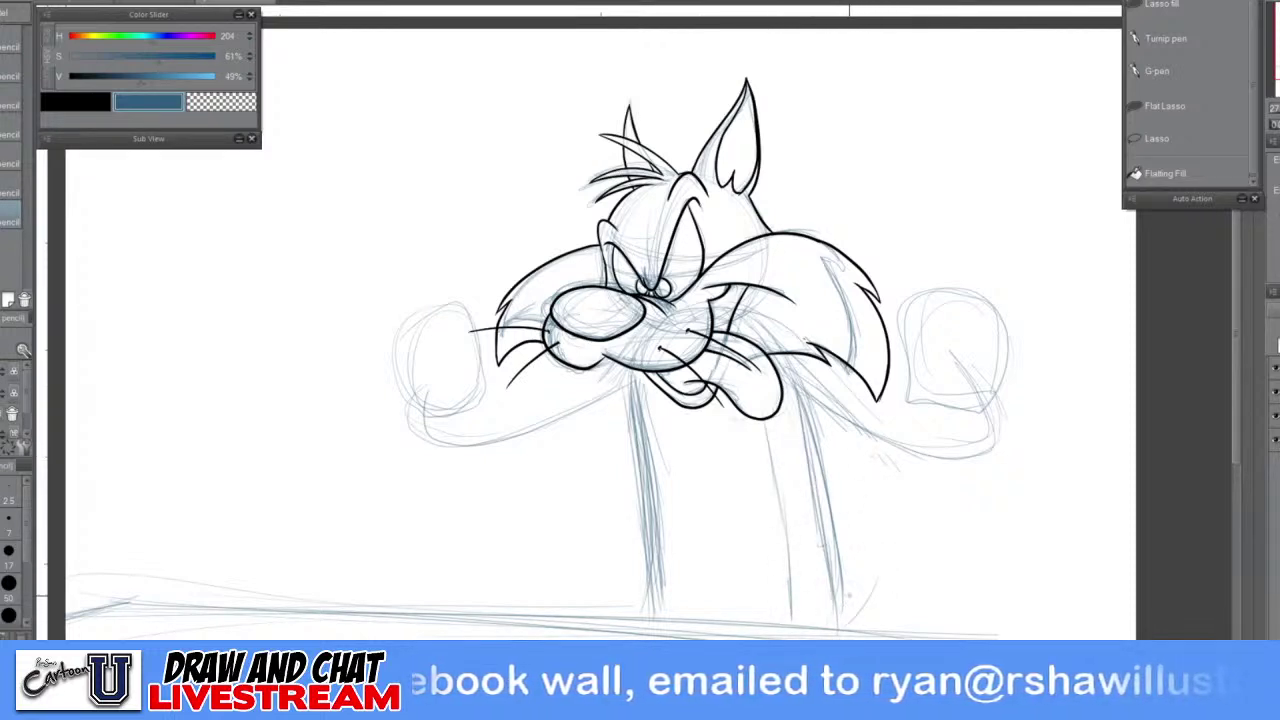
Sketch the cat's tail as a thick arch rising beside the lower body, with inner and outer contours
{"action": "left_click_drag", "start_coordinate": [871, 495], "coordinate": [853, 583]}
{"action": "mouse_move", "coordinate": [871, 465]}
{"action": "left_mouse_down"}
{"action": "mouse_move", "coordinate": [859, 549]}
{"action": "mouse_move", "coordinate": [906, 467]}
{"action": "mouse_move", "coordinate": [1034, 499]}
{"action": "mouse_move", "coordinate": [1053, 539]}
{"action": "left_mouse_up"}
{"action": "mouse_move", "coordinate": [917, 481]}
{"action": "left_mouse_down"}
{"action": "mouse_move", "coordinate": [891, 503]}
{"action": "mouse_move", "coordinate": [853, 607]}
{"action": "mouse_move", "coordinate": [1026, 494]}
{"action": "mouse_move", "coordinate": [1068, 557]}
{"action": "mouse_move", "coordinate": [985, 529]}
{"action": "mouse_move", "coordinate": [961, 543]}
{"action": "left_mouse_up"}
{"action": "mouse_move", "coordinate": [1057, 539]}
{"action": "left_mouse_down"}
{"action": "mouse_move", "coordinate": [962, 504]}
{"action": "mouse_move", "coordinate": [911, 543]}
{"action": "left_mouse_up"}
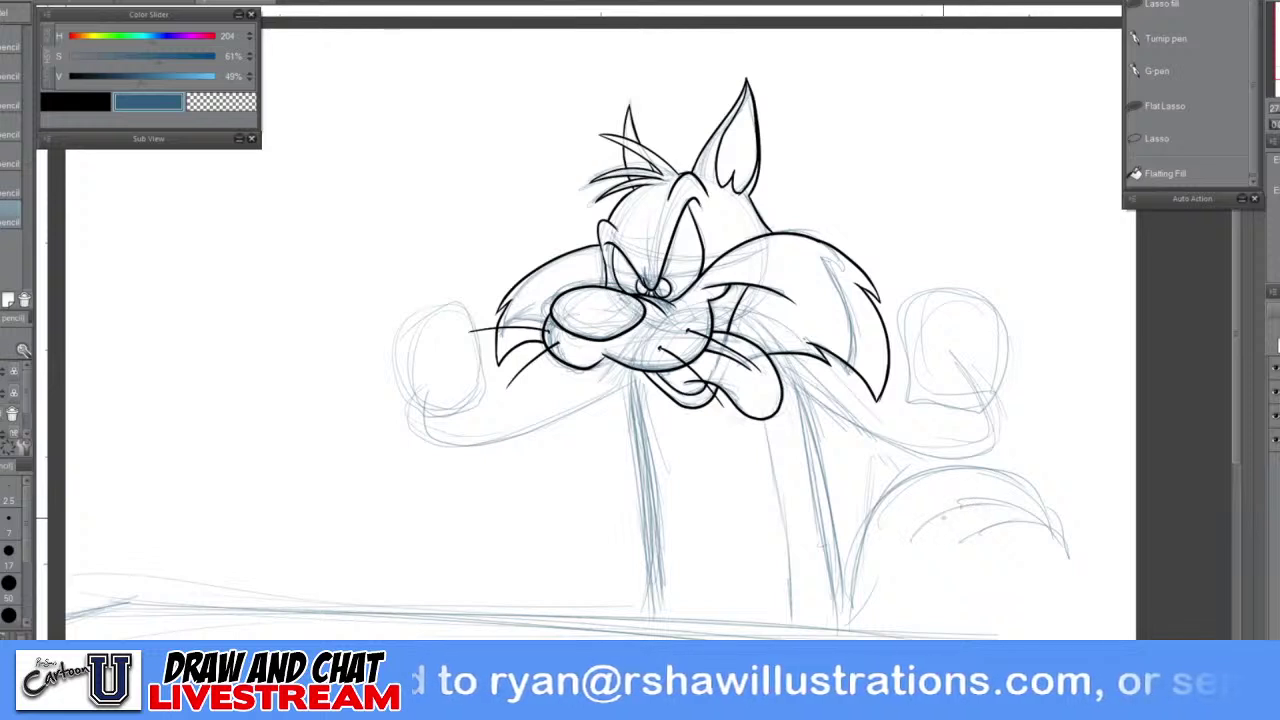
{"action": "left_click_drag", "start_coordinate": [958, 507], "coordinate": [905, 608]}
{"action": "left_click_drag", "start_coordinate": [926, 542], "coordinate": [908, 633]}
{"action": "left_click_drag", "start_coordinate": [866, 566], "coordinate": [849, 623]}
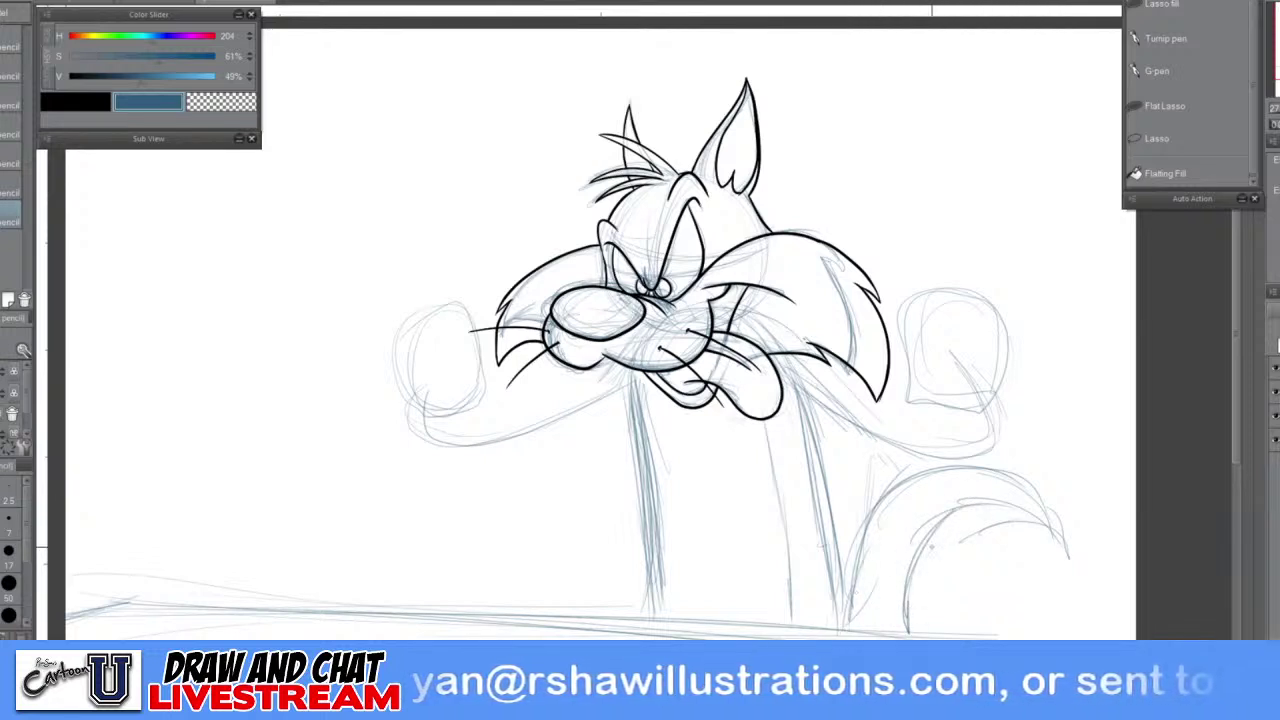
{"action": "mouse_move", "coordinate": [928, 556]}
{"action": "left_mouse_down"}
{"action": "mouse_move", "coordinate": [1052, 521]}
{"action": "mouse_move", "coordinate": [1059, 548]}
{"action": "left_mouse_up"}
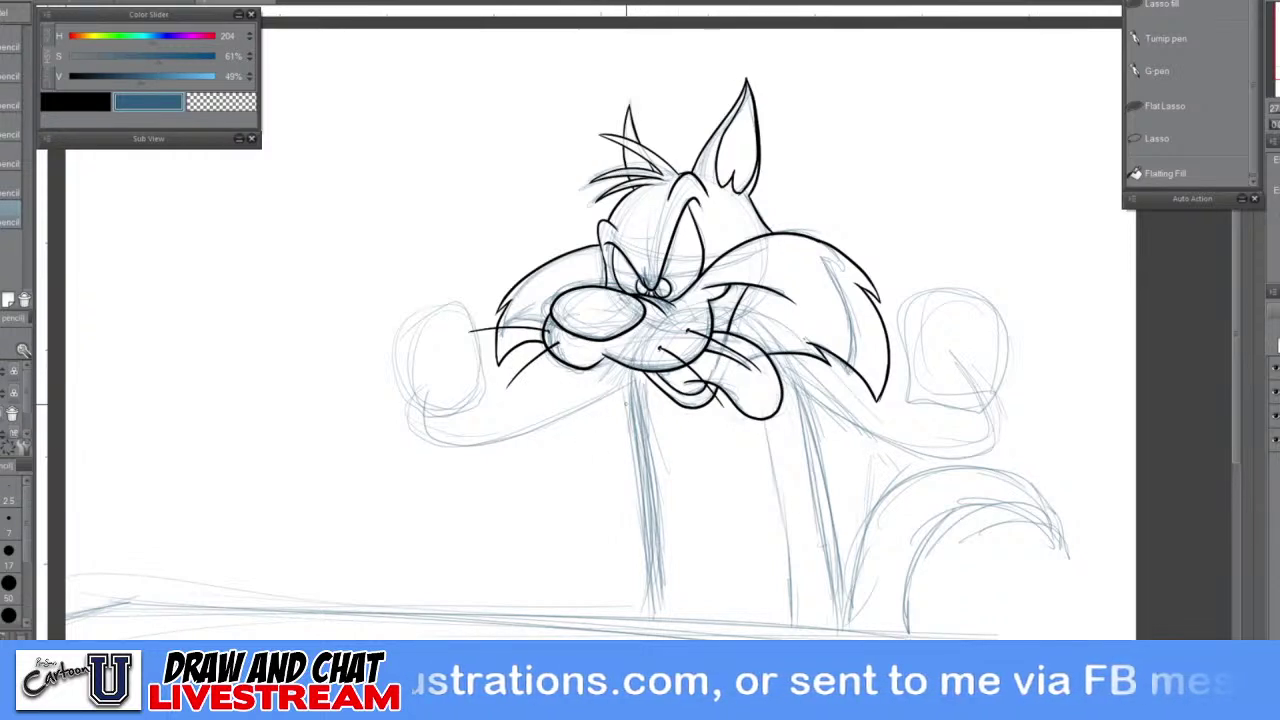
Refine the upper and lower contours of both bent arms between the shoulders and the fists
{"action": "left_click_drag", "start_coordinate": [626, 393], "coordinate": [502, 452]}
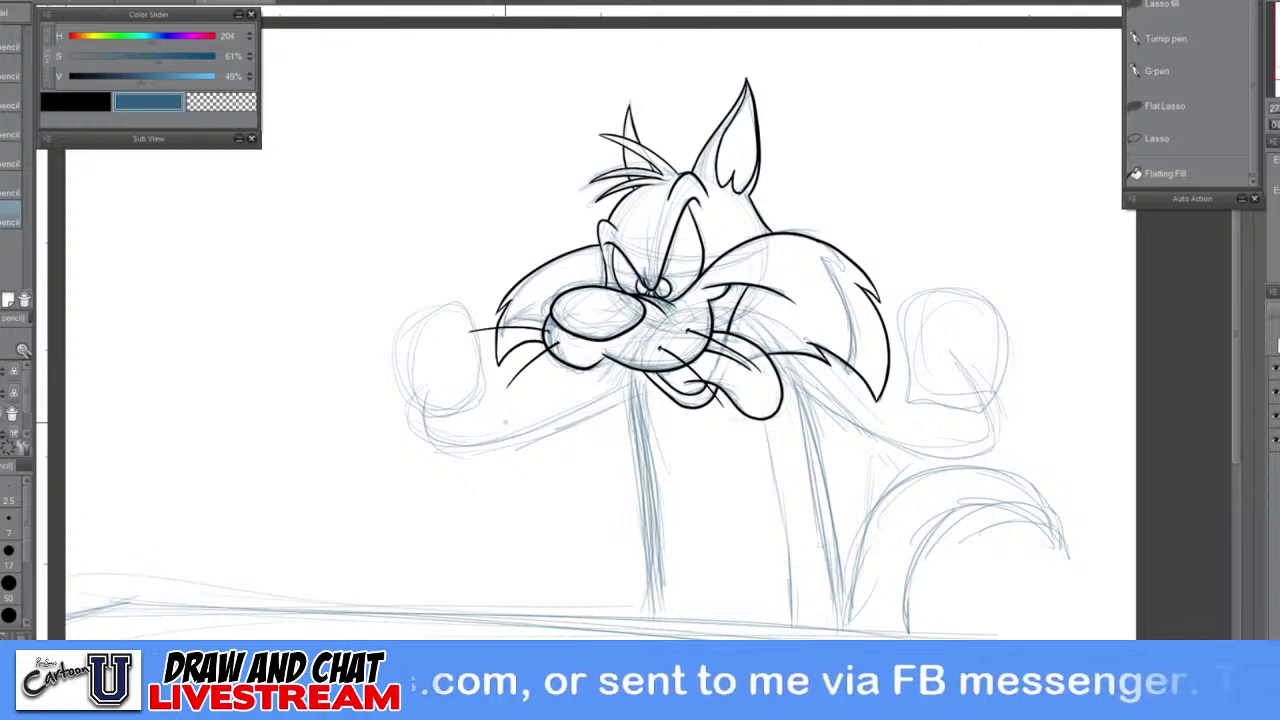
{"action": "mouse_move", "coordinate": [410, 394]}
{"action": "left_mouse_down"}
{"action": "mouse_move", "coordinate": [412, 440]}
{"action": "mouse_move", "coordinate": [552, 450]}
{"action": "left_mouse_up"}
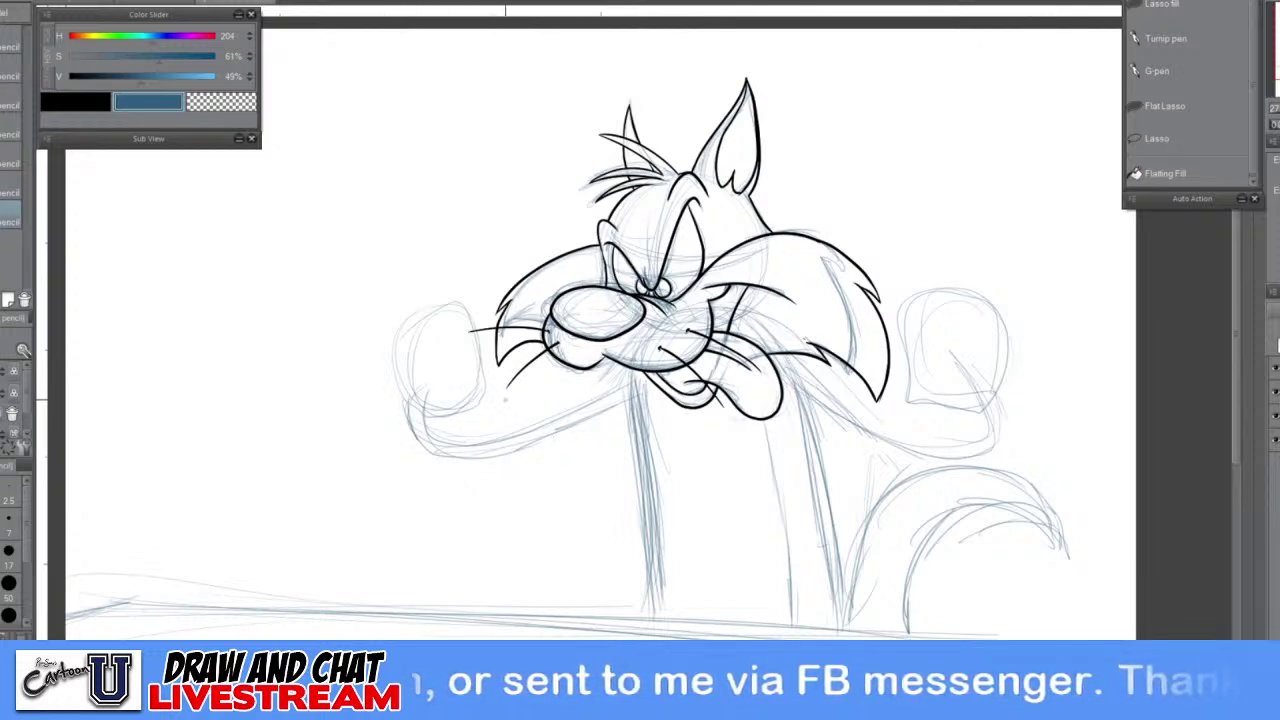
{"action": "left_click_drag", "start_coordinate": [480, 397], "coordinate": [556, 371]}
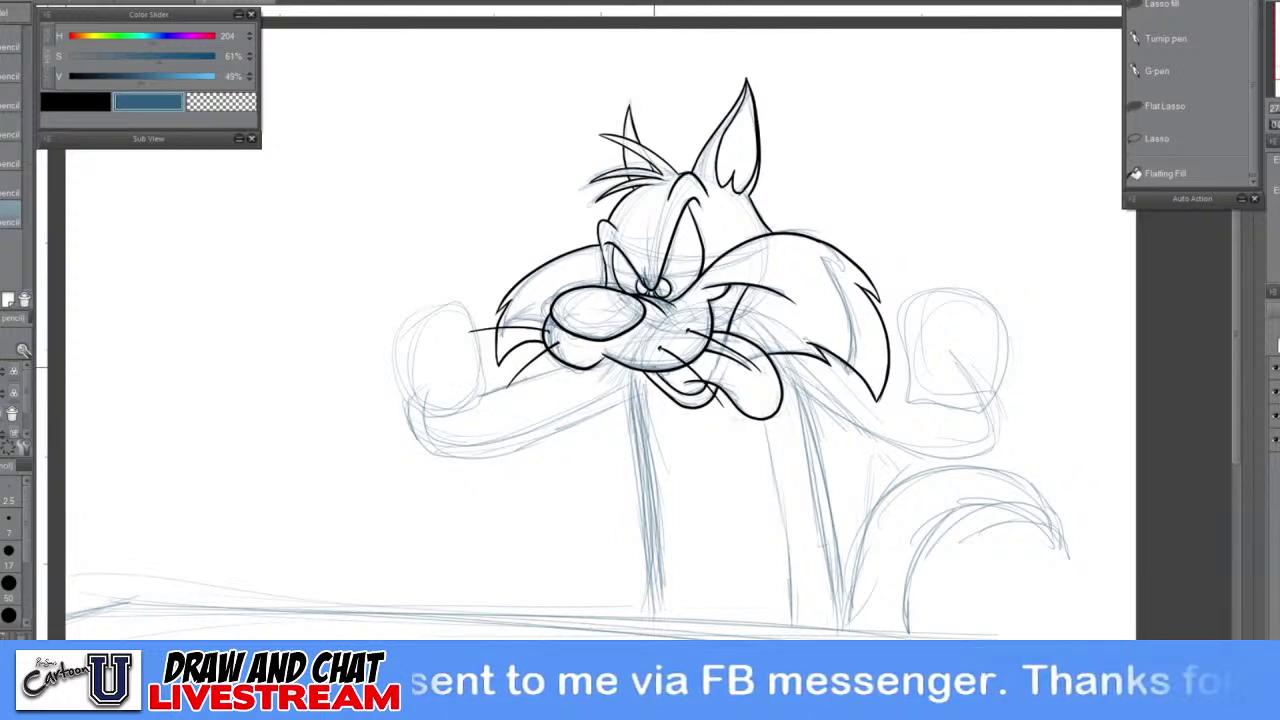
{"action": "left_click_drag", "start_coordinate": [490, 400], "coordinate": [556, 364]}
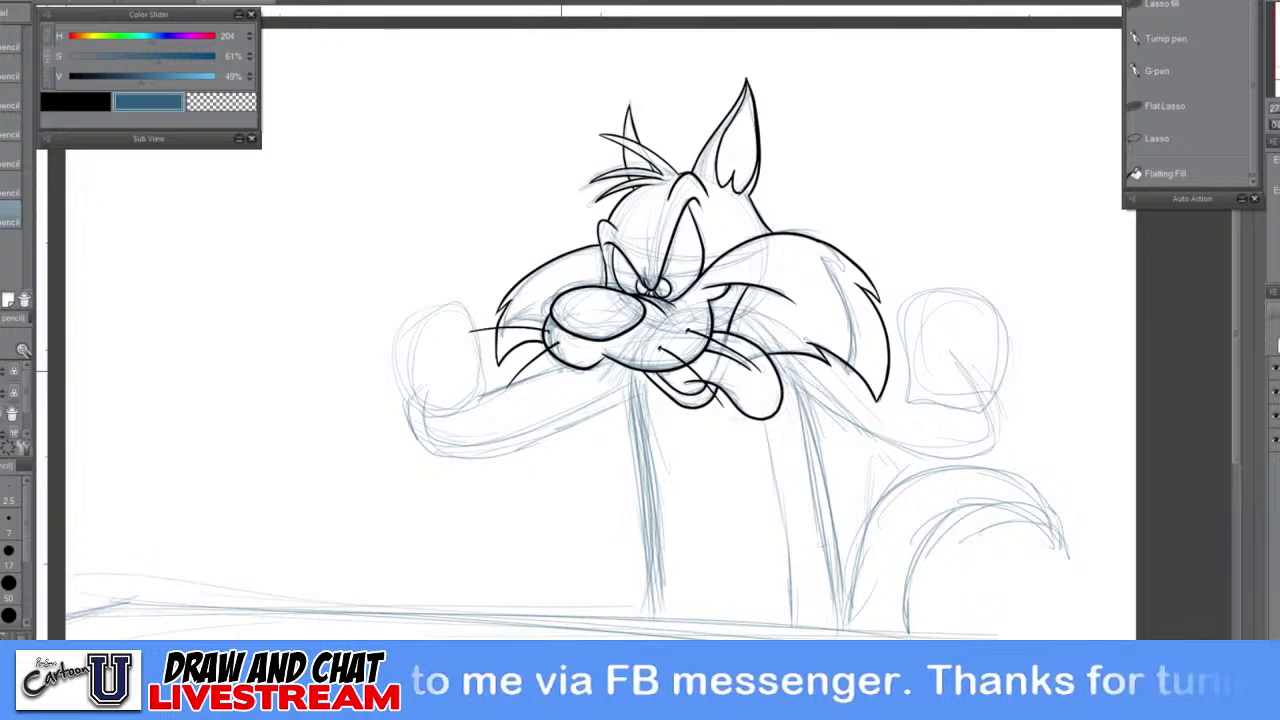
{"action": "key", "text": "ctrl+z"}
{"action": "key", "text": "ctrl+z"}
{"action": "mouse_move", "coordinate": [488, 399]}
{"action": "left_mouse_down"}
{"action": "mouse_move", "coordinate": [568, 365]}
{"action": "mouse_move", "coordinate": [550, 369]}
{"action": "left_mouse_up"}
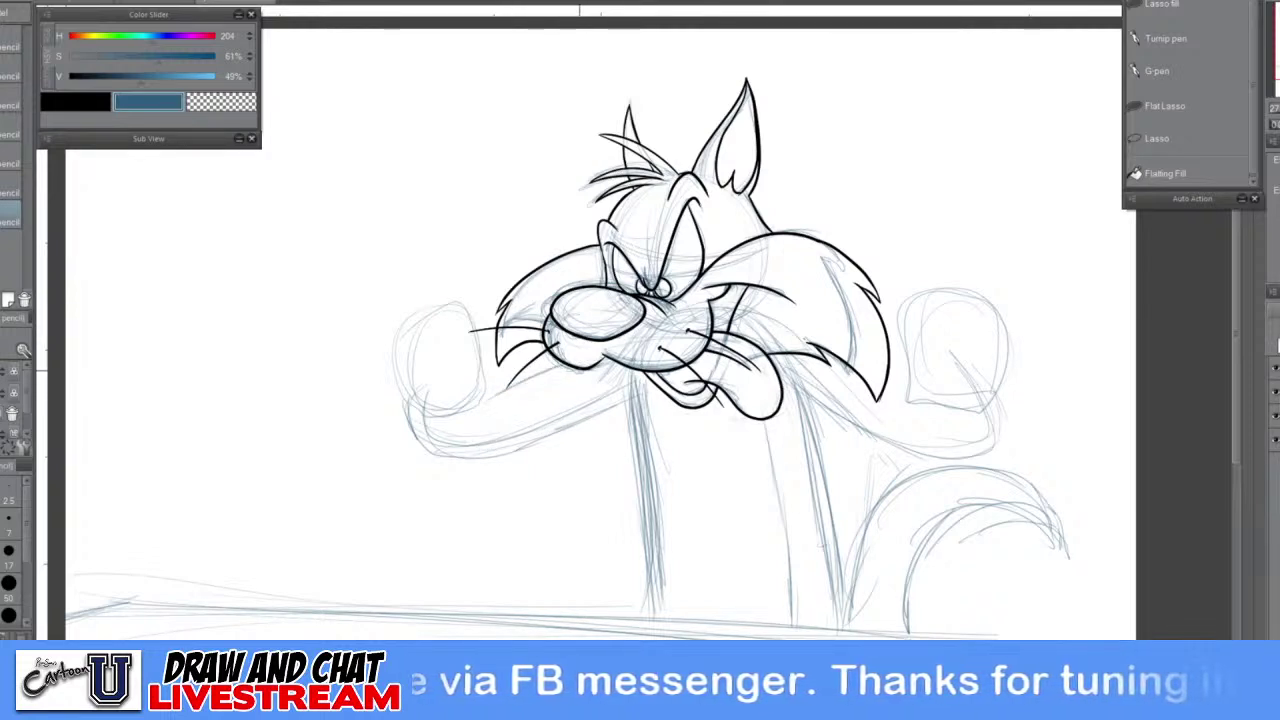
{"action": "left_click_drag", "start_coordinate": [803, 408], "coordinate": [951, 456]}
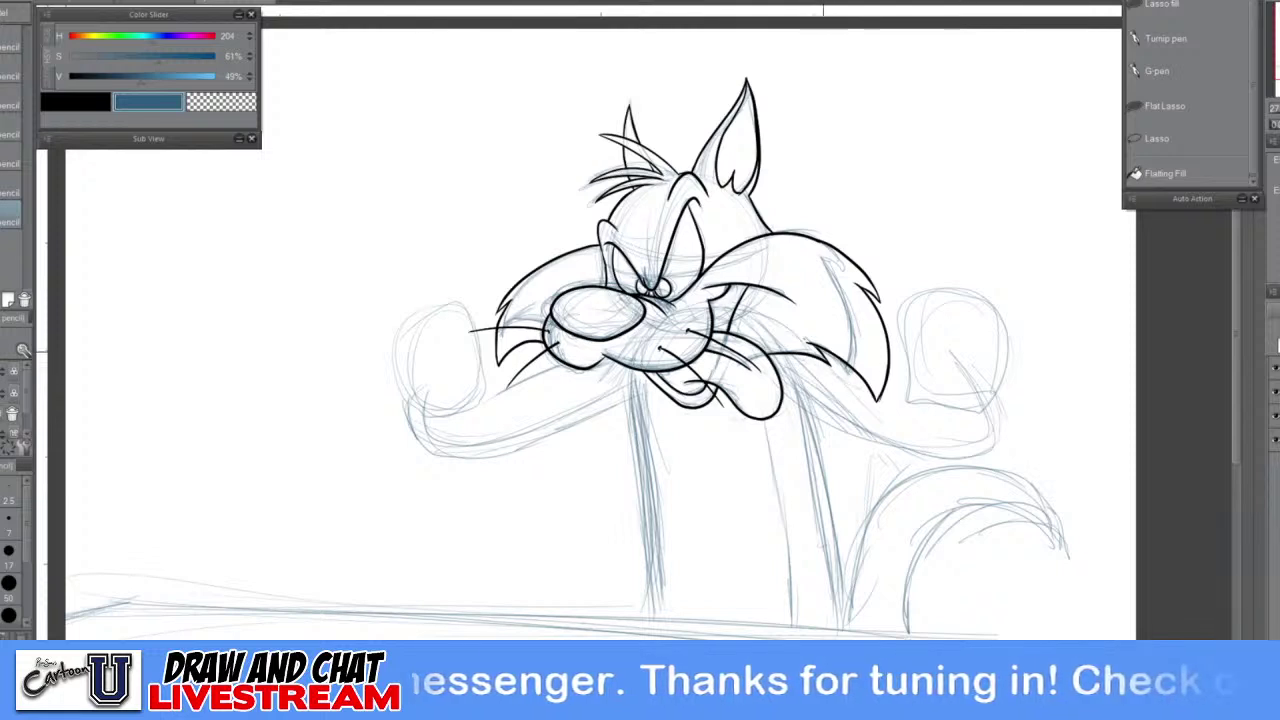
{"action": "left_click_drag", "start_coordinate": [822, 350], "coordinate": [917, 404]}
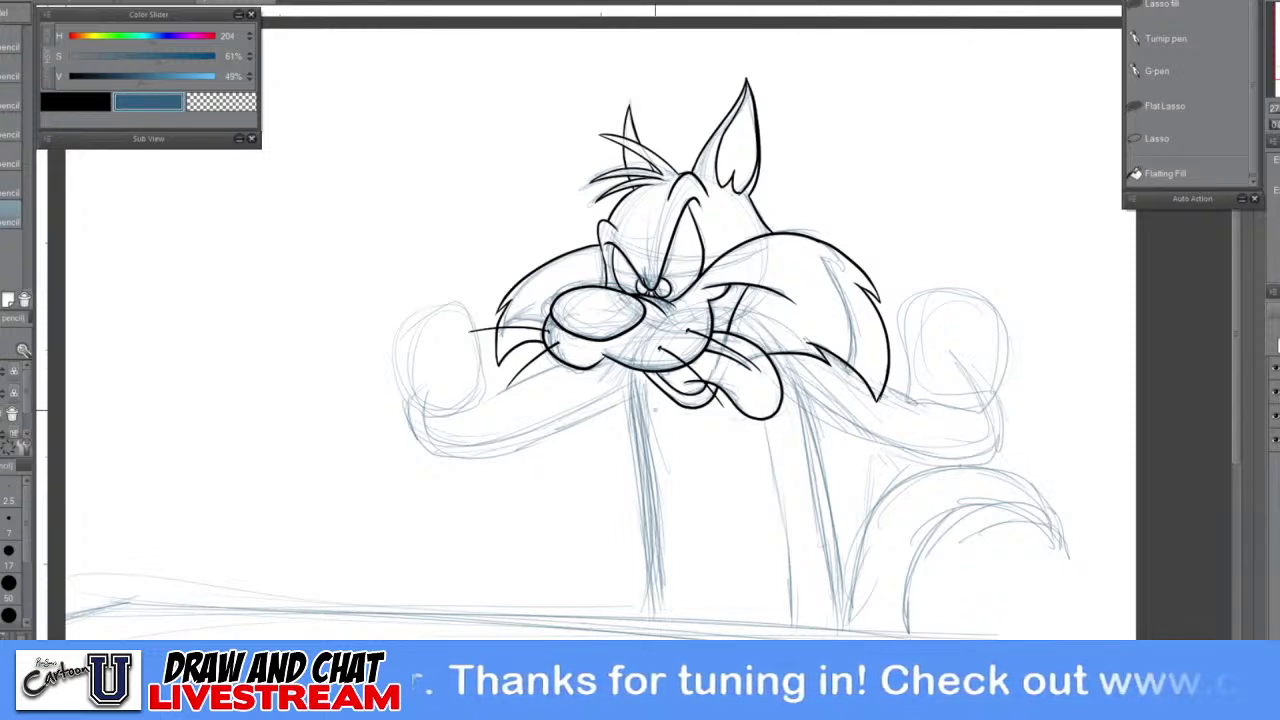
Sketch the finger divisions and thumb on the fist in front of the cat's nose and firm up its outline
{"action": "scroll", "coordinate": [410, 343], "scroll_direction": "up", "scroll_amount": 1}
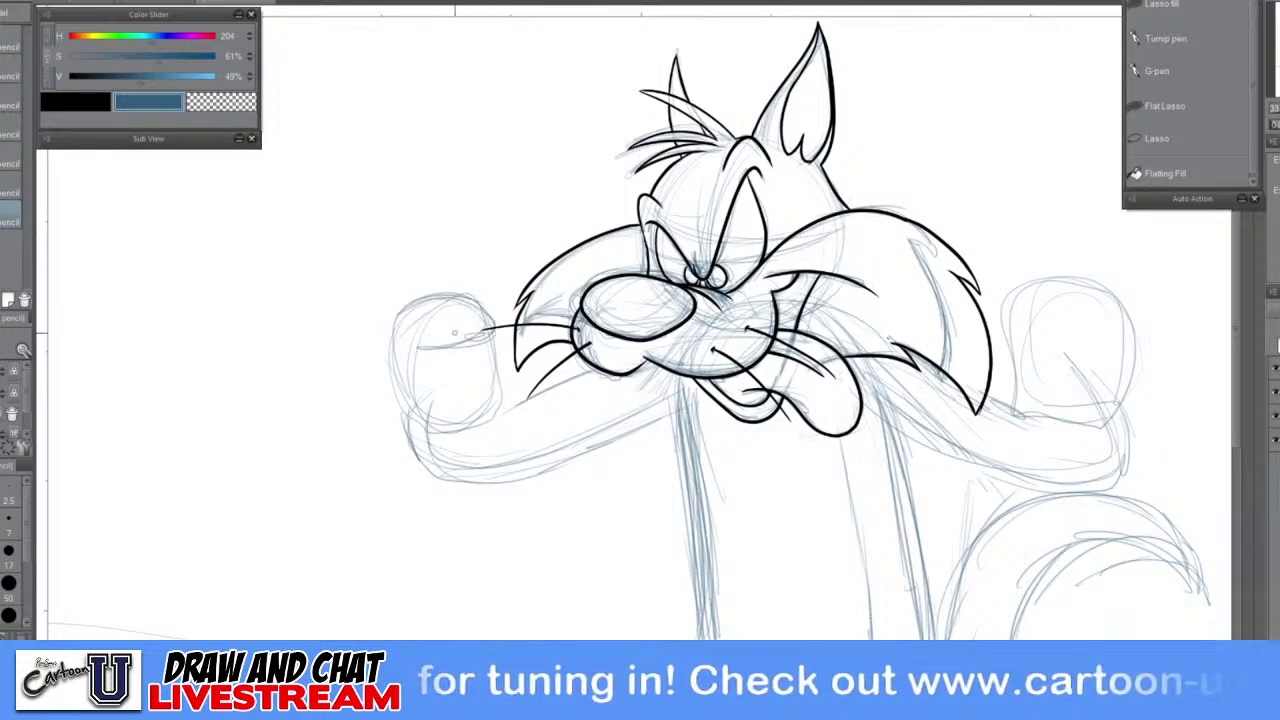
{"action": "left_click_drag", "start_coordinate": [392, 328], "coordinate": [398, 368]}
{"action": "mouse_move", "coordinate": [395, 324]}
{"action": "left_mouse_down"}
{"action": "mouse_move", "coordinate": [408, 394]}
{"action": "mouse_move", "coordinate": [440, 425]}
{"action": "mouse_move", "coordinate": [494, 414]}
{"action": "mouse_move", "coordinate": [500, 362]}
{"action": "mouse_move", "coordinate": [484, 332]}
{"action": "mouse_move", "coordinate": [440, 378]}
{"action": "mouse_move", "coordinate": [508, 296]}
{"action": "mouse_move", "coordinate": [522, 386]}
{"action": "mouse_move", "coordinate": [512, 310]}
{"action": "mouse_move", "coordinate": [502, 388]}
{"action": "mouse_move", "coordinate": [518, 376]}
{"action": "left_mouse_up"}
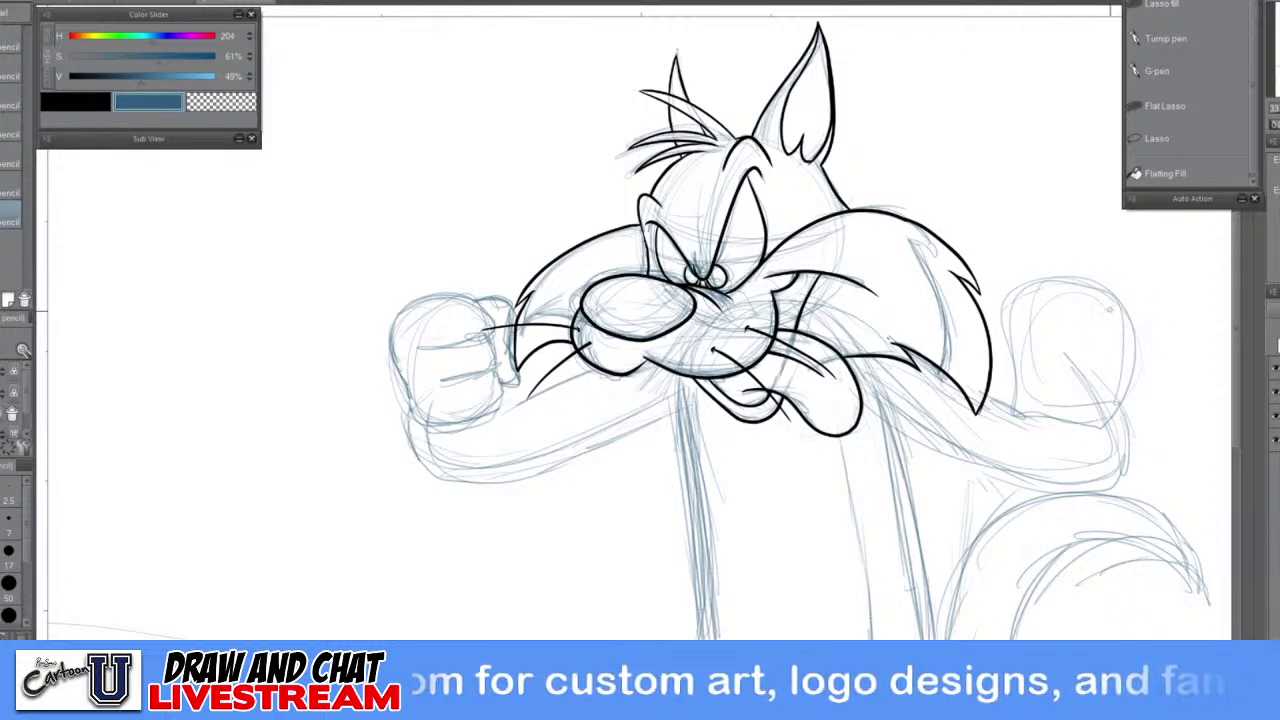
Sketch the finger divisions on the fist behind the large cheek tuft and define its blocky outline
{"action": "mouse_move", "coordinate": [1098, 298]}
{"action": "left_mouse_down"}
{"action": "mouse_move", "coordinate": [1021, 300]}
{"action": "mouse_move", "coordinate": [1007, 320]}
{"action": "mouse_move", "coordinate": [1087, 342]}
{"action": "left_mouse_up"}
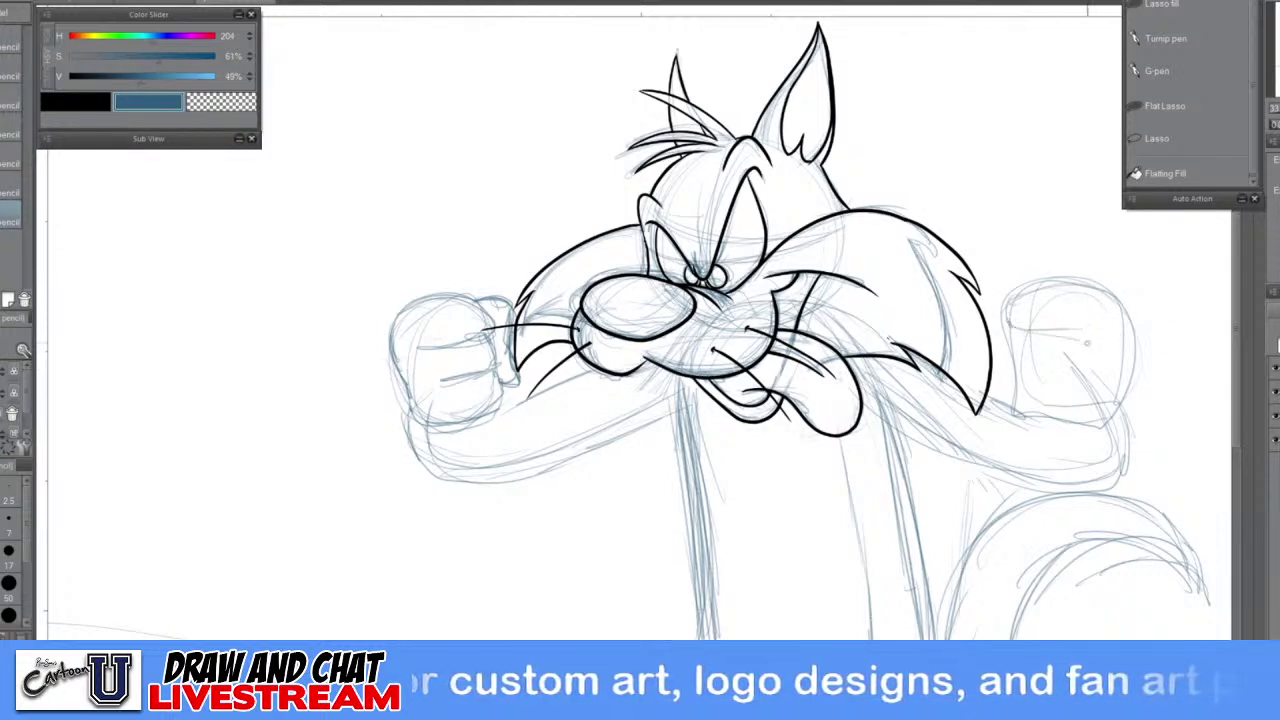
{"action": "mouse_move", "coordinate": [1006, 329]}
{"action": "left_mouse_down"}
{"action": "mouse_move", "coordinate": [1061, 289]}
{"action": "mouse_move", "coordinate": [1048, 296]}
{"action": "left_mouse_up"}
{"action": "mouse_move", "coordinate": [1040, 294]}
{"action": "left_mouse_down"}
{"action": "mouse_move", "coordinate": [1065, 340]}
{"action": "mouse_move", "coordinate": [1104, 338]}
{"action": "left_mouse_up"}
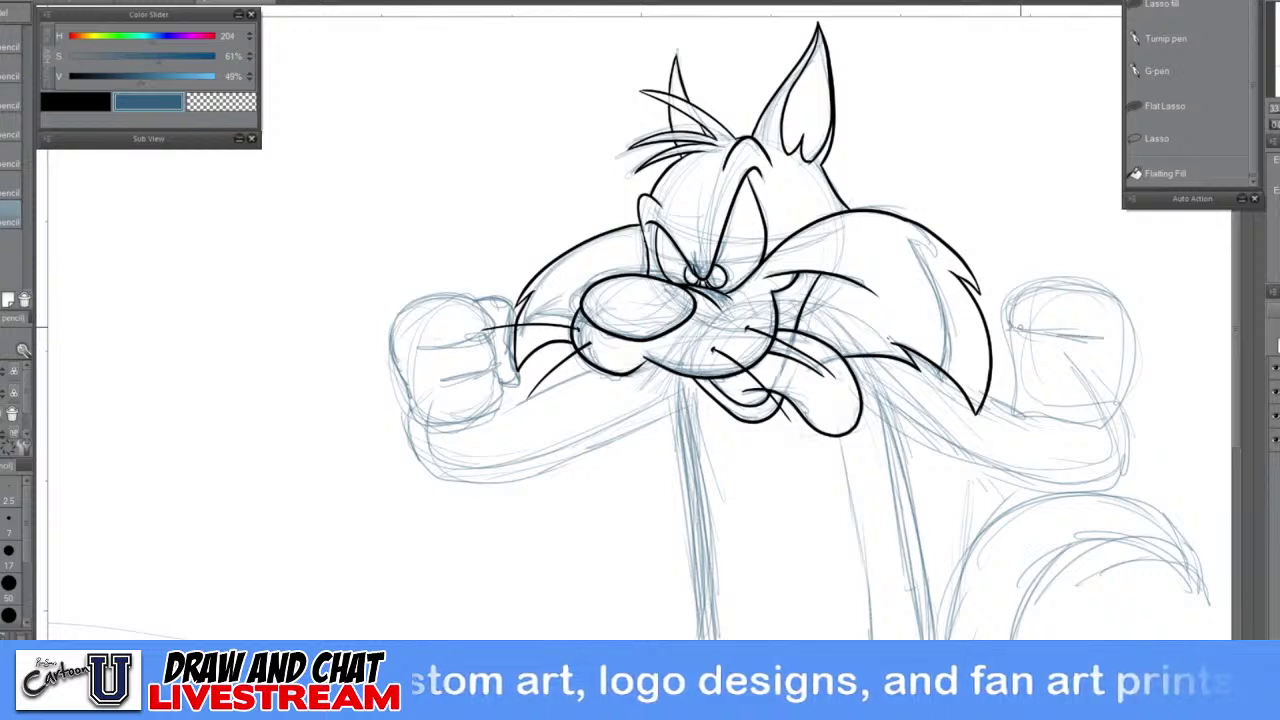
{"action": "mouse_move", "coordinate": [1014, 334]}
{"action": "left_mouse_down"}
{"action": "mouse_move", "coordinate": [1022, 370]}
{"action": "mouse_move", "coordinate": [1100, 368]}
{"action": "left_mouse_up"}
{"action": "mouse_move", "coordinate": [1022, 374]}
{"action": "left_mouse_down"}
{"action": "mouse_move", "coordinate": [1100, 376]}
{"action": "mouse_move", "coordinate": [1012, 402]}
{"action": "mouse_move", "coordinate": [1060, 420]}
{"action": "left_mouse_up"}
{"action": "mouse_move", "coordinate": [1058, 416]}
{"action": "left_mouse_down"}
{"action": "mouse_move", "coordinate": [1096, 420]}
{"action": "mouse_move", "coordinate": [1122, 366]}
{"action": "mouse_move", "coordinate": [1134, 328]}
{"action": "mouse_move", "coordinate": [1110, 294]}
{"action": "left_mouse_up"}
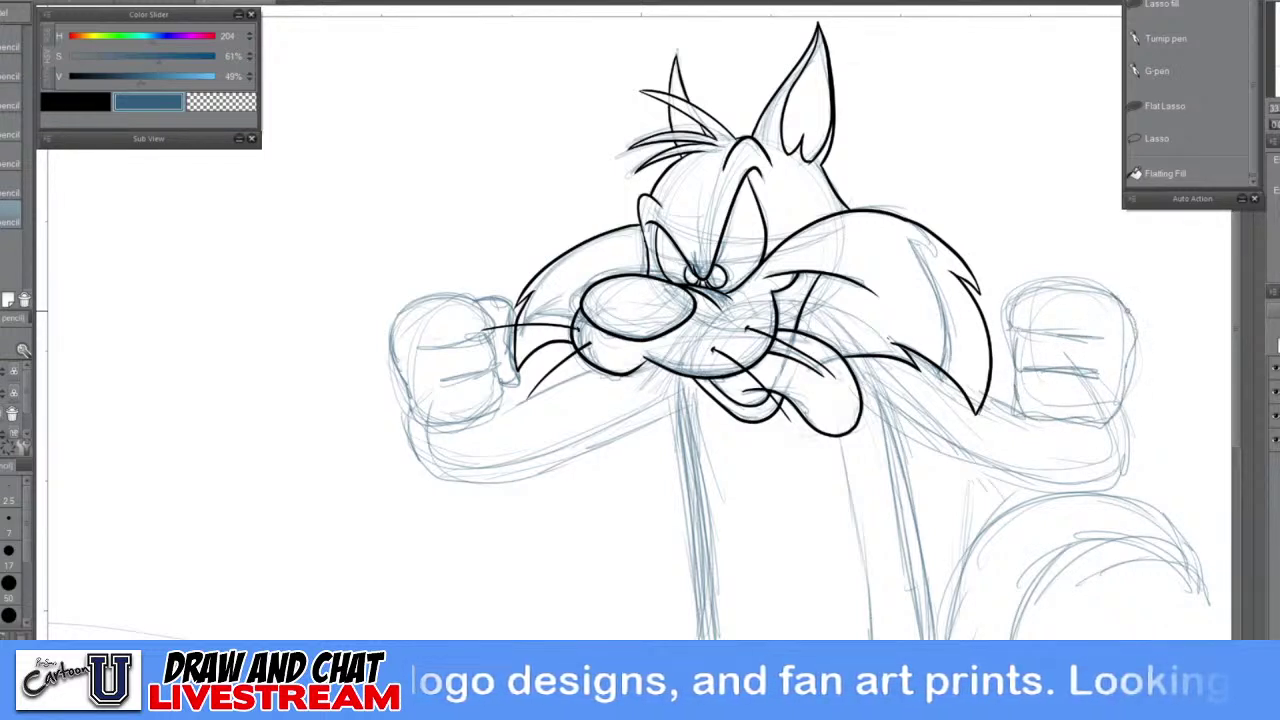
Add the thumb beside the cheek tuft and reinforce the lower edge of that fist
{"action": "left_click_drag", "start_coordinate": [1006, 296], "coordinate": [984, 334]}
{"action": "left_click_drag", "start_coordinate": [984, 336], "coordinate": [996, 360]}
{"action": "mouse_move", "coordinate": [988, 310]}
{"action": "left_mouse_down"}
{"action": "mouse_move", "coordinate": [984, 362]}
{"action": "mouse_move", "coordinate": [1020, 368]}
{"action": "mouse_move", "coordinate": [988, 328]}
{"action": "left_mouse_up"}
{"action": "left_click_drag", "start_coordinate": [992, 362], "coordinate": [1022, 356]}
{"action": "mouse_move", "coordinate": [1000, 305]}
{"action": "left_mouse_down"}
{"action": "mouse_move", "coordinate": [1016, 355]}
{"action": "mouse_move", "coordinate": [1008, 314]}
{"action": "mouse_move", "coordinate": [984, 342]}
{"action": "mouse_move", "coordinate": [1016, 356]}
{"action": "mouse_move", "coordinate": [996, 352]}
{"action": "left_mouse_up"}
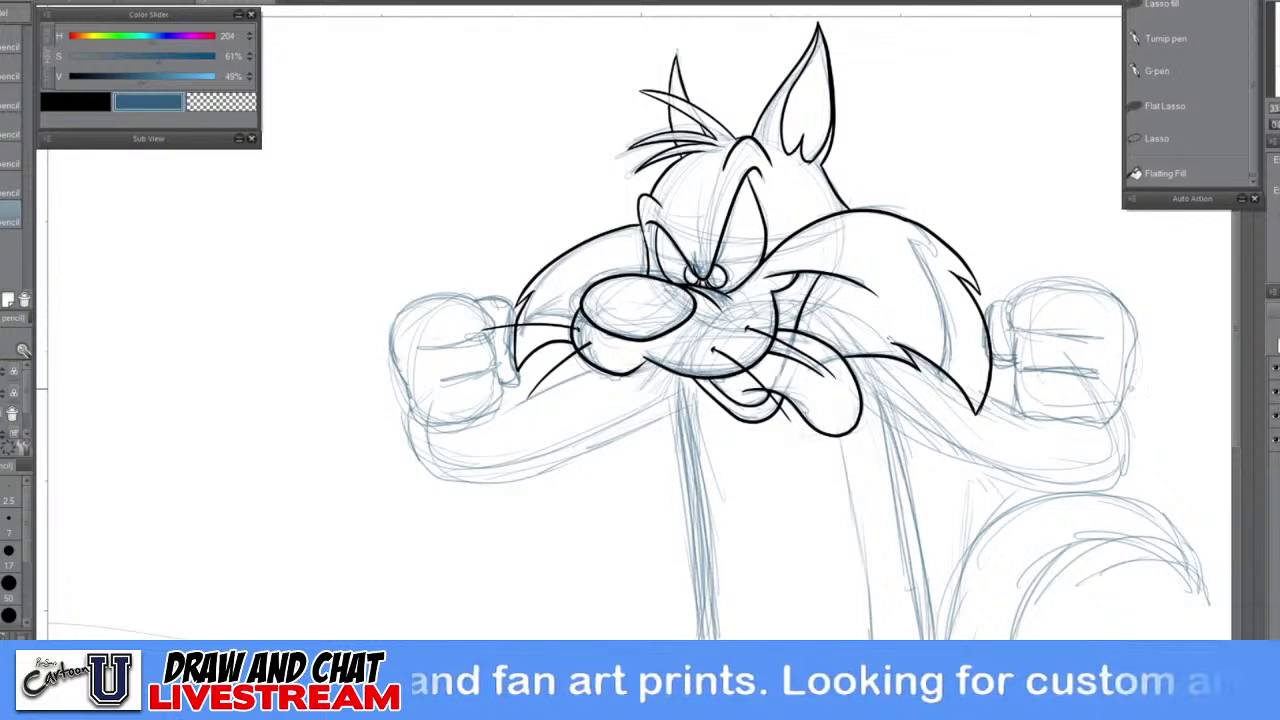
{"action": "mouse_move", "coordinate": [1122, 376]}
{"action": "left_mouse_down"}
{"action": "mouse_move", "coordinate": [1096, 430]}
{"action": "mouse_move", "coordinate": [1034, 422]}
{"action": "left_mouse_up"}
{"action": "left_click_drag", "start_coordinate": [1046, 413], "coordinate": [1022, 417]}
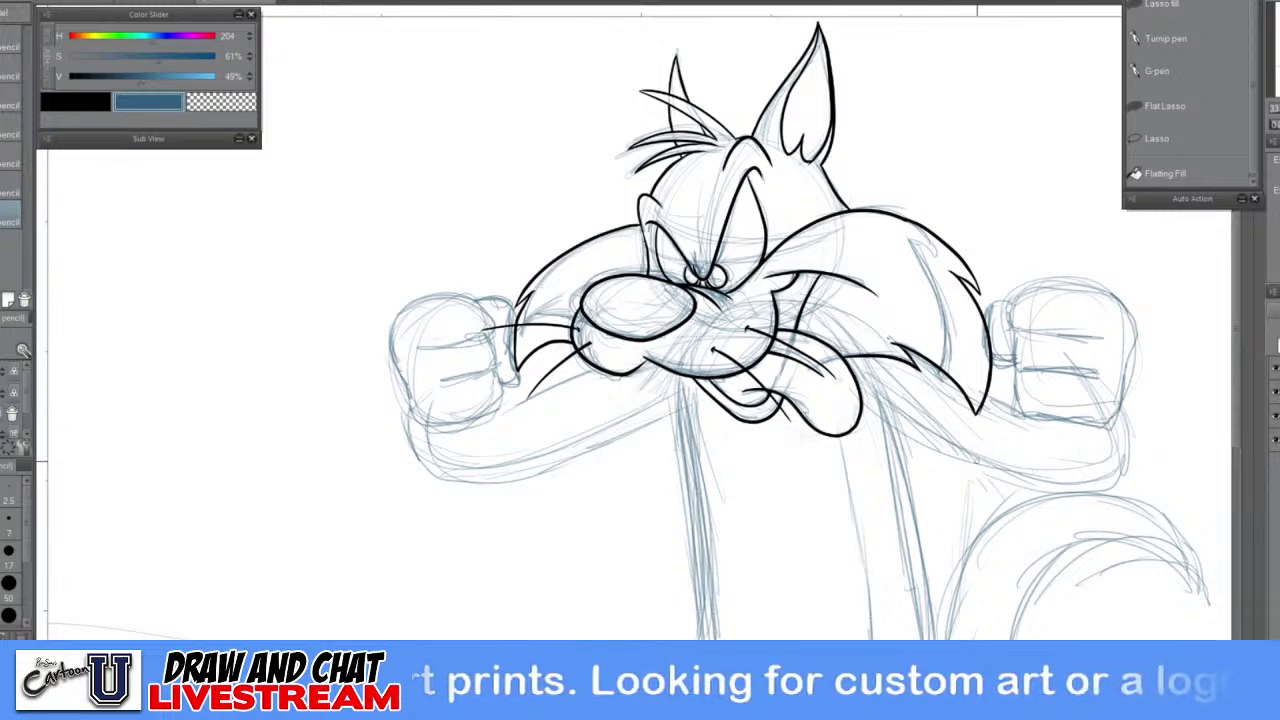
Sketch a straight knife handle running vertically through the fist beside the cheek tuft, with a squared-off butt below it
{"action": "left_click_drag", "start_coordinate": [1000, 472], "coordinate": [772, 513]}
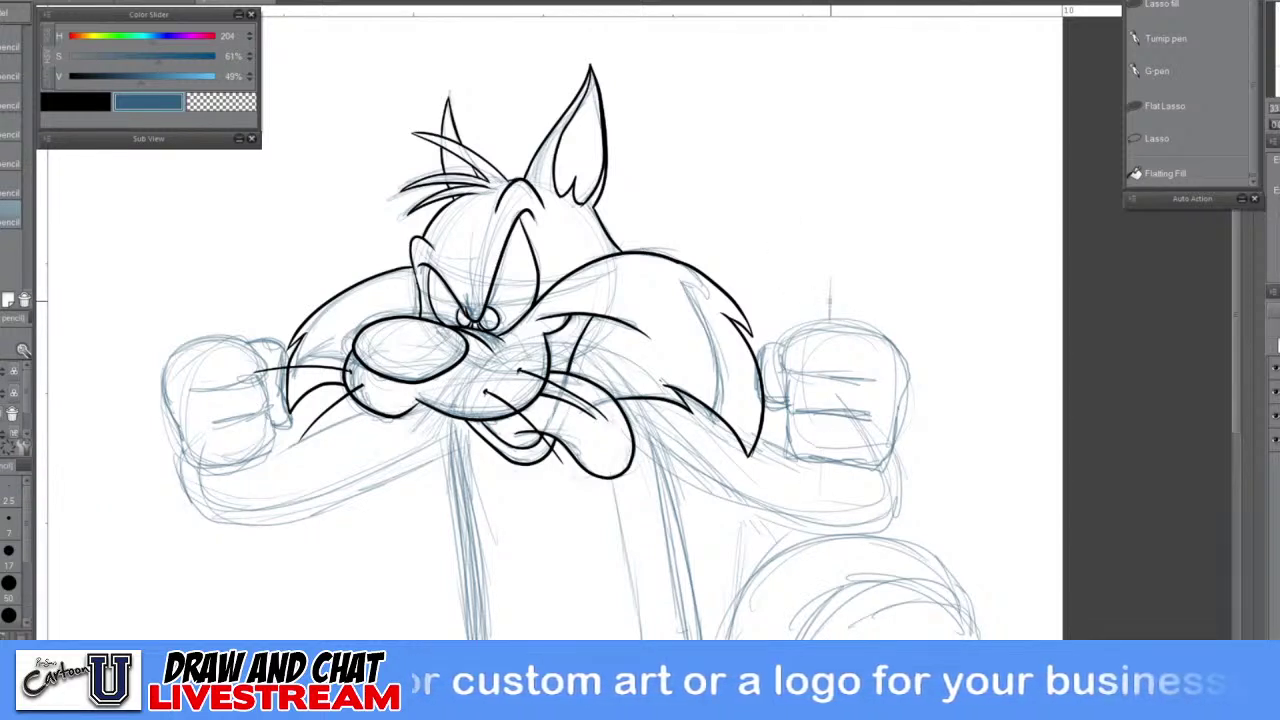
{"action": "left_click_drag", "start_coordinate": [828, 257], "coordinate": [819, 446]}
{"action": "left_click_drag", "start_coordinate": [861, 258], "coordinate": [844, 456]}
{"action": "left_click_drag", "start_coordinate": [858, 290], "coordinate": [839, 510]}
{"action": "mouse_move", "coordinate": [817, 468]}
{"action": "left_mouse_down"}
{"action": "mouse_move", "coordinate": [814, 506]}
{"action": "mouse_move", "coordinate": [852, 512]}
{"action": "left_mouse_up"}
{"action": "left_click_drag", "start_coordinate": [850, 468], "coordinate": [844, 510]}
{"action": "left_click_drag", "start_coordinate": [846, 506], "coordinate": [812, 506]}
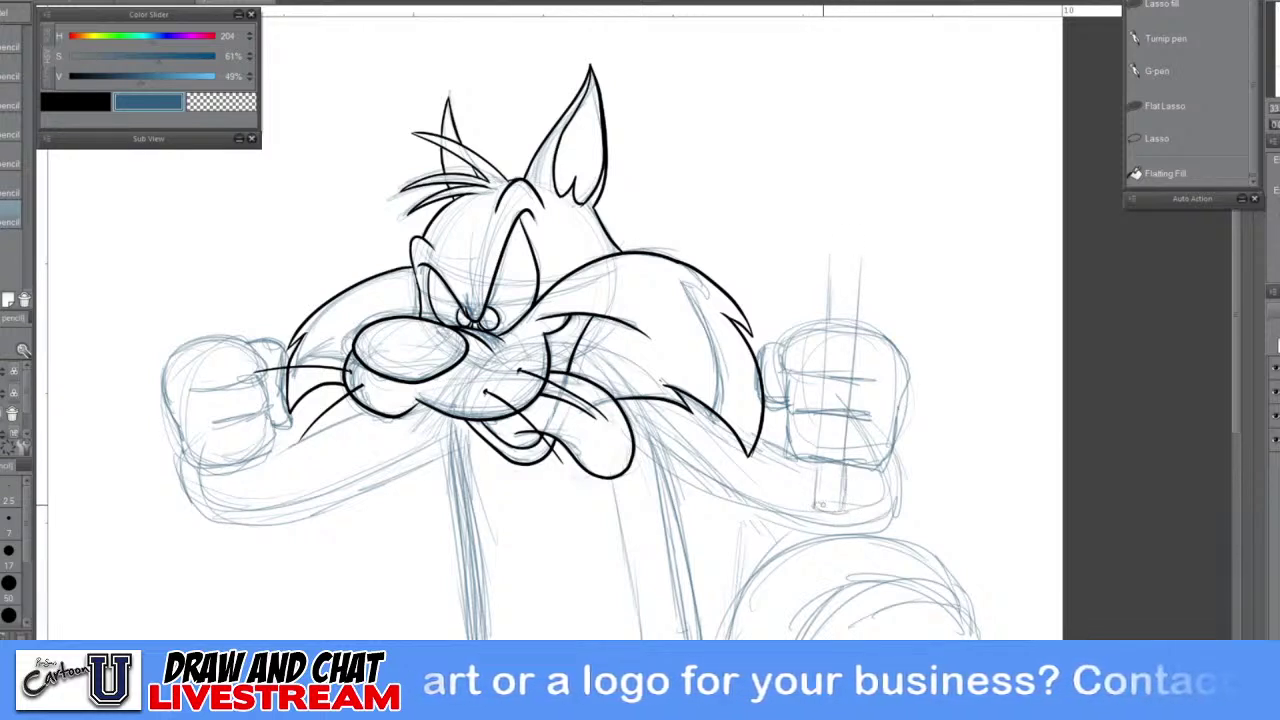
{"action": "mouse_move", "coordinate": [822, 460]}
{"action": "left_mouse_down"}
{"action": "mouse_move", "coordinate": [816, 506]}
{"action": "mouse_move", "coordinate": [846, 494]}
{"action": "left_mouse_up"}
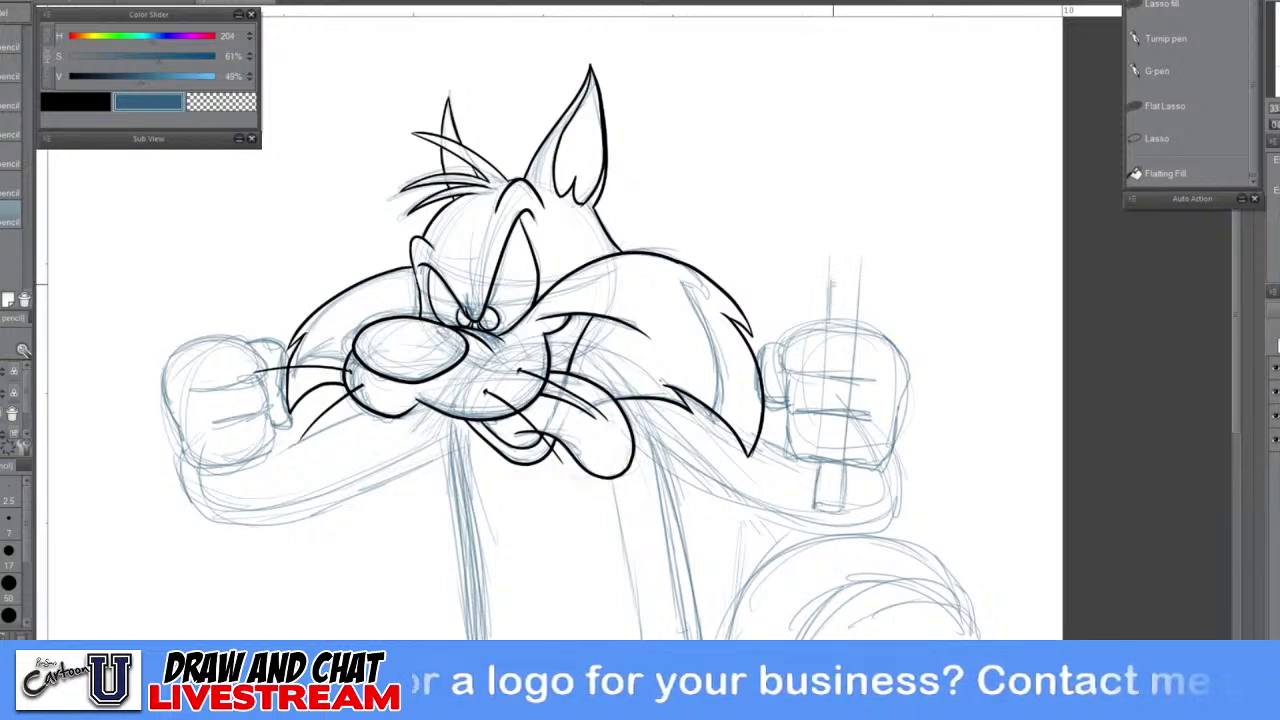
Draw the knife's collar and a long curved blade ending in a sharp point above the fist
{"action": "mouse_move", "coordinate": [828, 290]}
{"action": "left_mouse_down"}
{"action": "mouse_move", "coordinate": [866, 296]}
{"action": "mouse_move", "coordinate": [828, 326]}
{"action": "mouse_move", "coordinate": [825, 224]}
{"action": "left_mouse_up"}
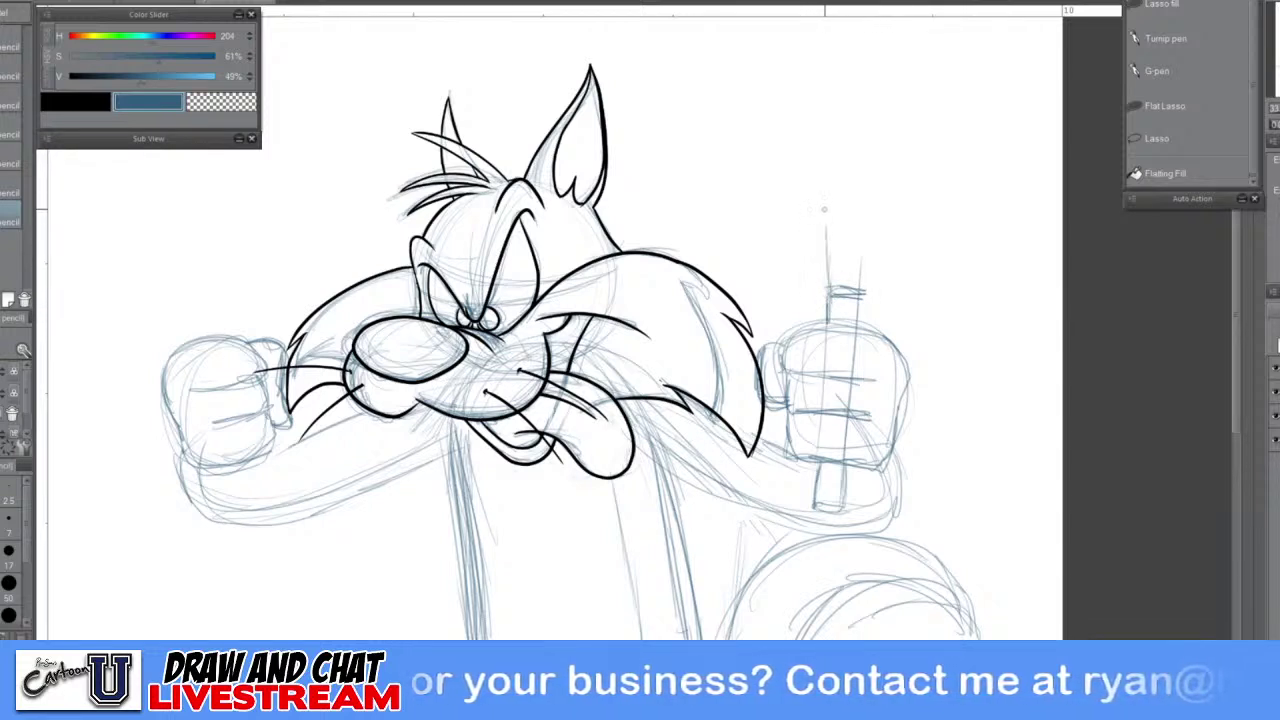
{"action": "mouse_move", "coordinate": [830, 292]}
{"action": "left_mouse_down"}
{"action": "mouse_move", "coordinate": [828, 192]}
{"action": "mouse_move", "coordinate": [848, 96]}
{"action": "mouse_move", "coordinate": [876, 67]}
{"action": "mouse_move", "coordinate": [860, 242]}
{"action": "left_mouse_up"}
{"action": "left_click_drag", "start_coordinate": [877, 72], "coordinate": [862, 290]}
{"action": "mouse_move", "coordinate": [868, 208]}
{"action": "left_mouse_down"}
{"action": "mouse_move", "coordinate": [862, 288]}
{"action": "mouse_move", "coordinate": [862, 254]}
{"action": "left_mouse_up"}
{"action": "mouse_move", "coordinate": [860, 298]}
{"action": "left_mouse_down"}
{"action": "mouse_move", "coordinate": [857, 325]}
{"action": "mouse_move", "coordinate": [879, 108]}
{"action": "left_mouse_up"}
{"action": "left_click_drag", "start_coordinate": [866, 154], "coordinate": [878, 66]}
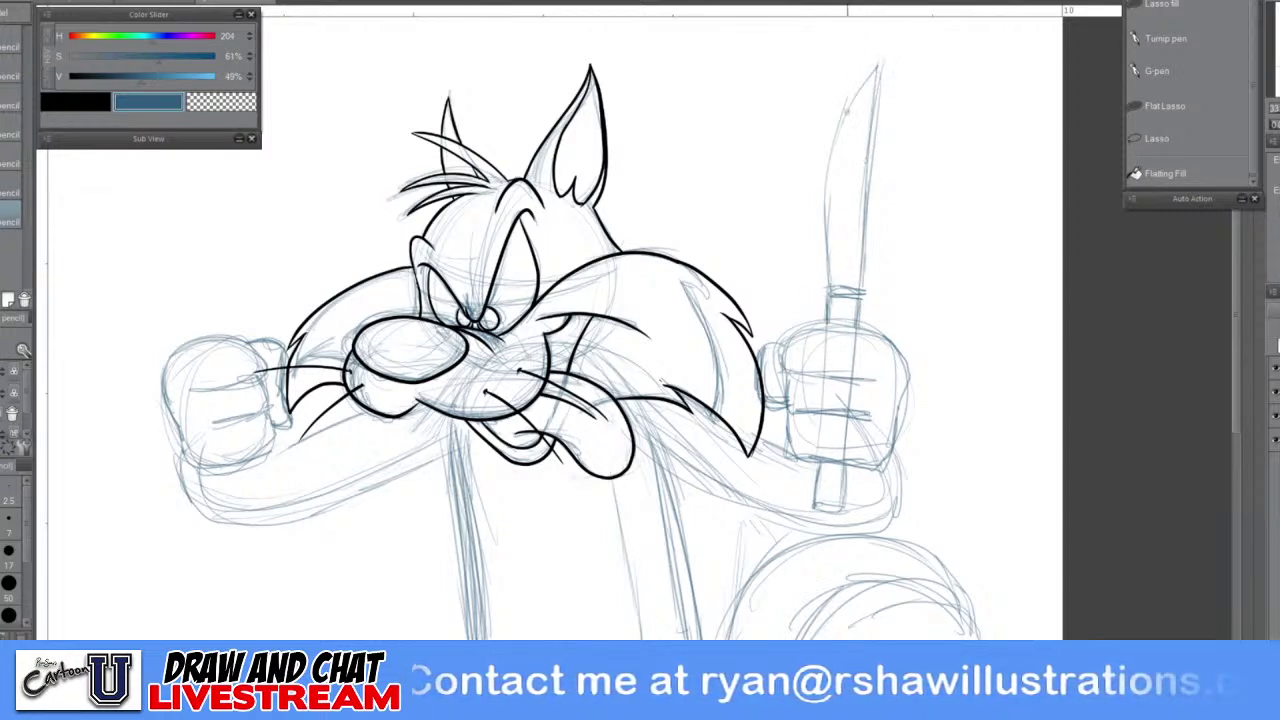
{"action": "left_click_drag", "start_coordinate": [847, 110], "coordinate": [831, 275]}
Sketch a slightly tilted fork handle through the other fist, with its end below and its neck above
{"action": "mouse_move", "coordinate": [228, 468]}
{"action": "left_mouse_down"}
{"action": "mouse_move", "coordinate": [242, 531]}
{"action": "mouse_move", "coordinate": [258, 485]}
{"action": "mouse_move", "coordinate": [272, 546]}
{"action": "left_mouse_up"}
{"action": "mouse_move", "coordinate": [262, 502]}
{"action": "left_mouse_down"}
{"action": "mouse_move", "coordinate": [273, 550]}
{"action": "mouse_move", "coordinate": [246, 556]}
{"action": "left_mouse_up"}
{"action": "left_click_drag", "start_coordinate": [246, 556], "coordinate": [272, 551]}
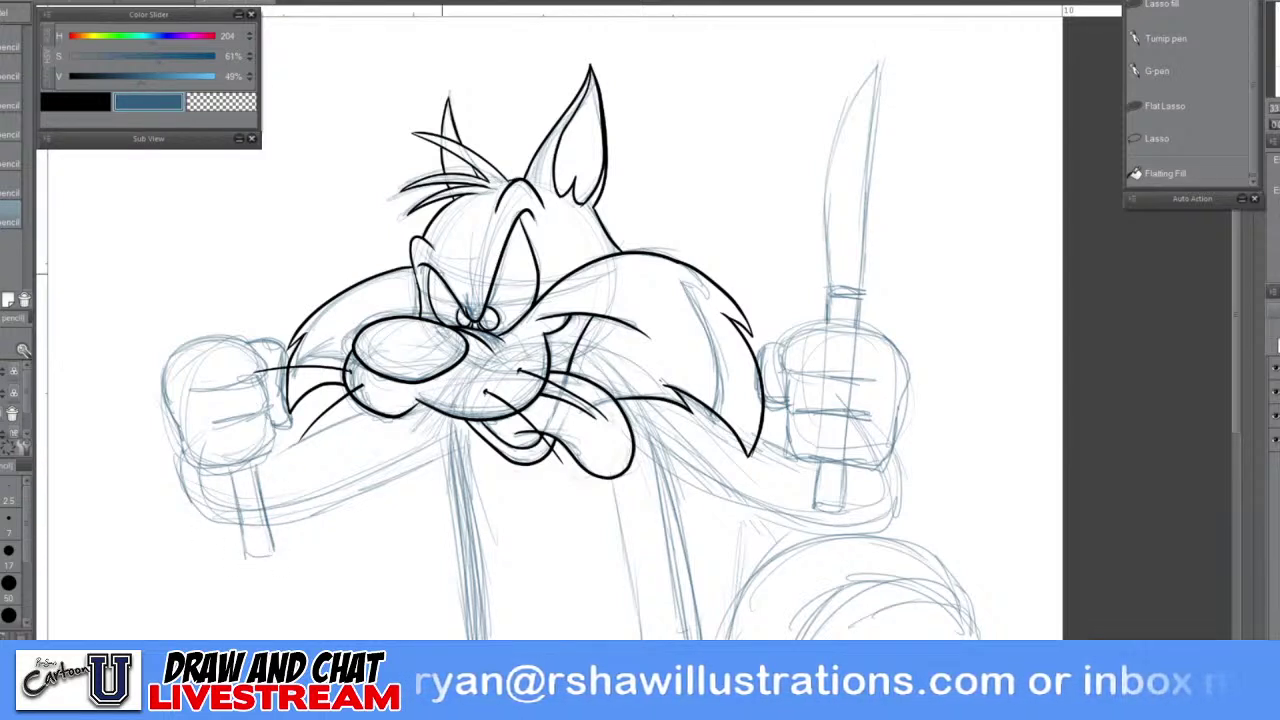
{"action": "mouse_move", "coordinate": [192, 314]}
{"action": "left_mouse_down"}
{"action": "mouse_move", "coordinate": [198, 345]}
{"action": "mouse_move", "coordinate": [230, 342]}
{"action": "left_mouse_up"}
{"action": "left_click_drag", "start_coordinate": [214, 294], "coordinate": [222, 334]}
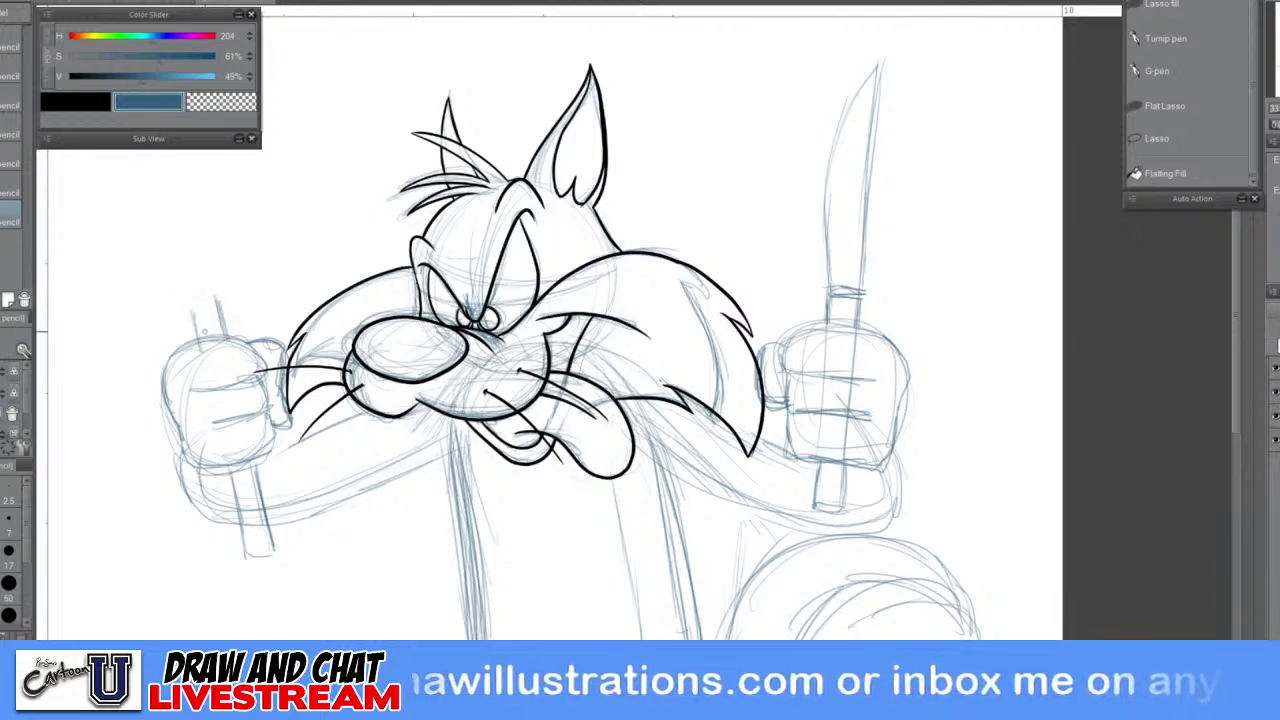
{"action": "left_click_drag", "start_coordinate": [188, 292], "coordinate": [198, 334]}
Sketch the fork's rounded head above its neck and rough in the two outer tines
{"action": "left_click_drag", "start_coordinate": [296, 343], "coordinate": [378, 473]}
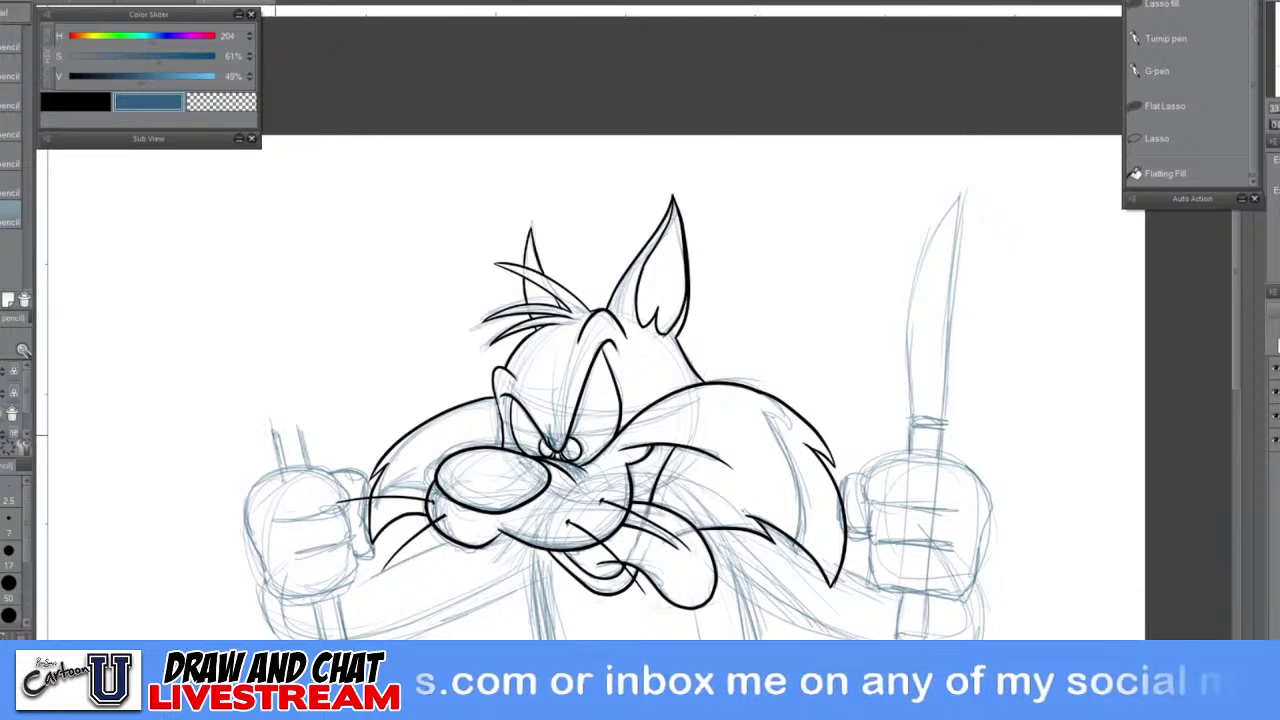
{"action": "mouse_move", "coordinate": [251, 389]}
{"action": "left_mouse_down"}
{"action": "mouse_move", "coordinate": [262, 426]}
{"action": "mouse_move", "coordinate": [306, 425]}
{"action": "mouse_move", "coordinate": [315, 411]}
{"action": "mouse_move", "coordinate": [292, 429]}
{"action": "mouse_move", "coordinate": [311, 427]}
{"action": "mouse_move", "coordinate": [307, 448]}
{"action": "mouse_move", "coordinate": [320, 378]}
{"action": "left_mouse_up"}
{"action": "mouse_move", "coordinate": [303, 426]}
{"action": "left_mouse_down"}
{"action": "mouse_move", "coordinate": [318, 383]}
{"action": "mouse_move", "coordinate": [308, 350]}
{"action": "left_mouse_up"}
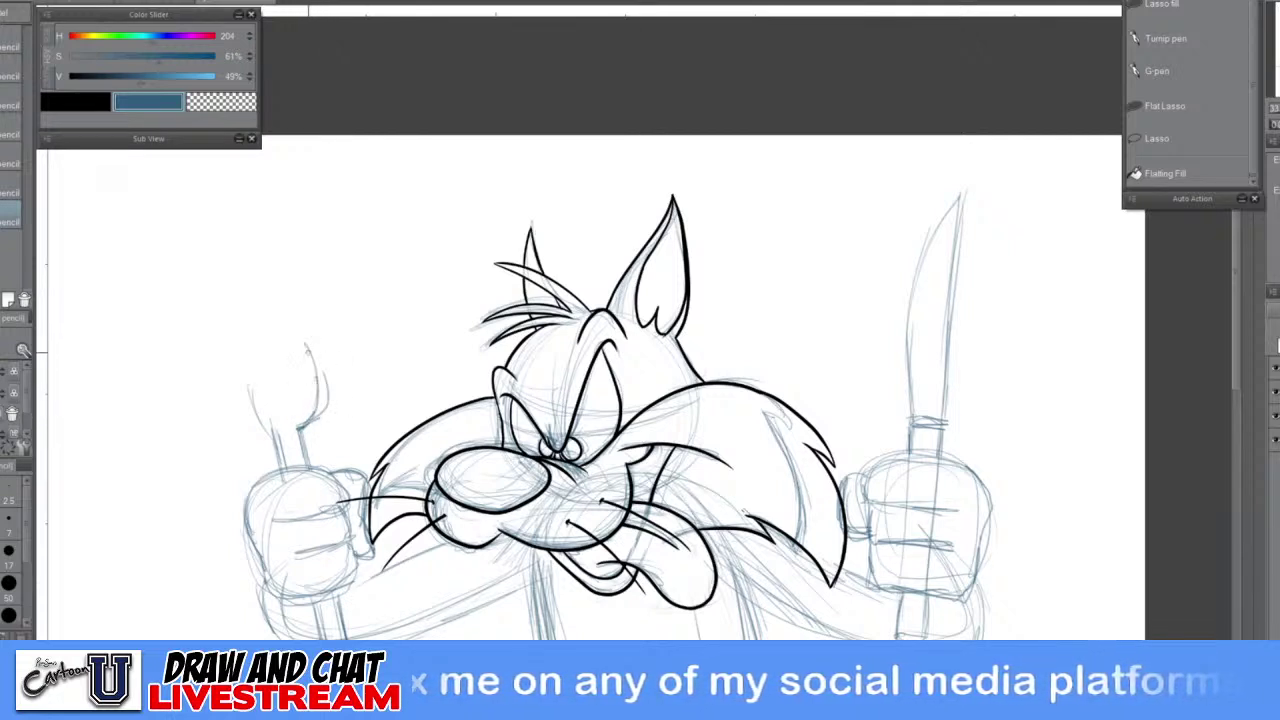
{"action": "mouse_move", "coordinate": [270, 431]}
{"action": "left_mouse_down"}
{"action": "mouse_move", "coordinate": [239, 385]}
{"action": "mouse_move", "coordinate": [237, 336]}
{"action": "left_mouse_up"}
{"action": "mouse_move", "coordinate": [316, 384]}
{"action": "left_mouse_down"}
{"action": "mouse_move", "coordinate": [300, 319]}
{"action": "mouse_move", "coordinate": [234, 352]}
{"action": "mouse_move", "coordinate": [254, 424]}
{"action": "left_mouse_up"}
{"action": "mouse_move", "coordinate": [232, 314]}
{"action": "left_mouse_down"}
{"action": "mouse_move", "coordinate": [256, 396]}
{"action": "mouse_move", "coordinate": [250, 316]}
{"action": "mouse_move", "coordinate": [254, 390]}
{"action": "left_mouse_up"}
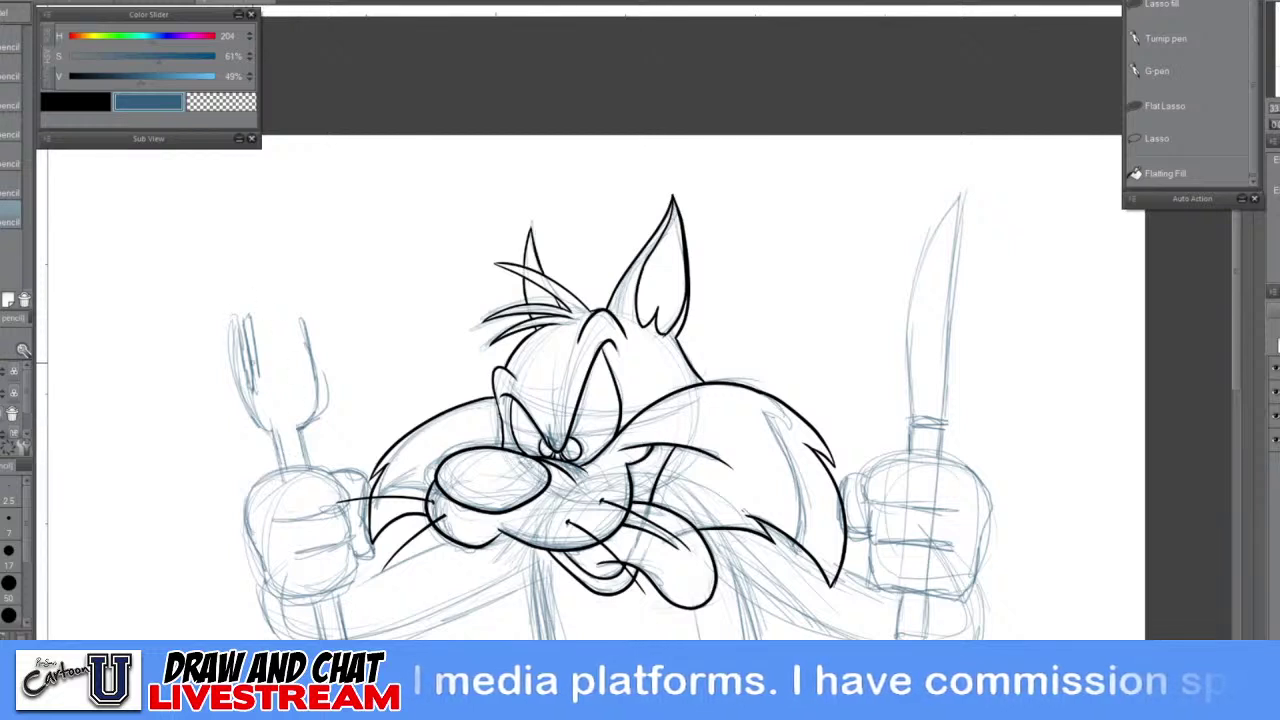
{"action": "mouse_move", "coordinate": [240, 328]}
{"action": "left_mouse_down"}
{"action": "mouse_move", "coordinate": [230, 320]}
{"action": "mouse_move", "coordinate": [240, 386]}
{"action": "mouse_move", "coordinate": [316, 420]}
{"action": "left_mouse_up"}
{"action": "mouse_move", "coordinate": [300, 314]}
{"action": "left_mouse_down"}
{"action": "mouse_move", "coordinate": [314, 382]}
{"action": "mouse_move", "coordinate": [296, 364]}
{"action": "mouse_move", "coordinate": [300, 376]}
{"action": "mouse_move", "coordinate": [297, 340]}
{"action": "left_mouse_up"}
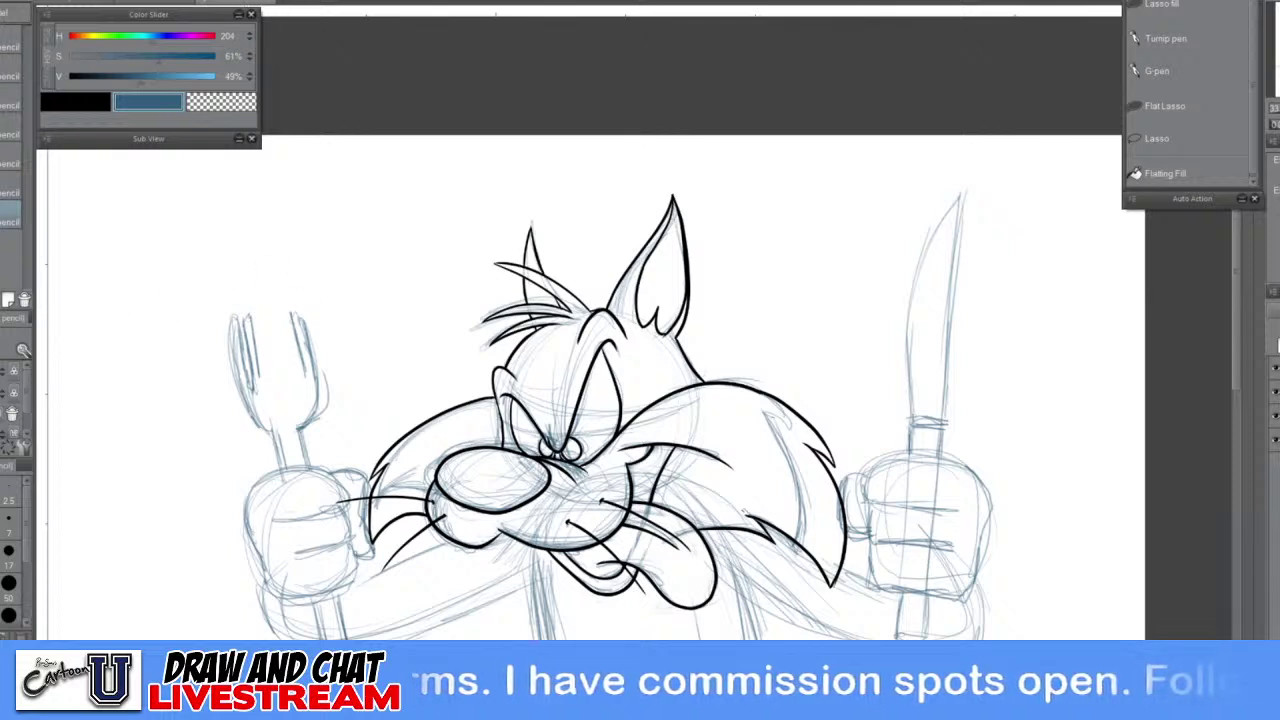
Erase the inner lines of the fork's two outer tines
{"action": "key", "text": "e"}
{"action": "mouse_move", "coordinate": [235, 316]}
{"action": "left_mouse_down"}
{"action": "mouse_move", "coordinate": [250, 390]}
{"action": "mouse_move", "coordinate": [258, 377]}
{"action": "left_mouse_up"}
{"action": "left_click_drag", "start_coordinate": [287, 323], "coordinate": [301, 376]}
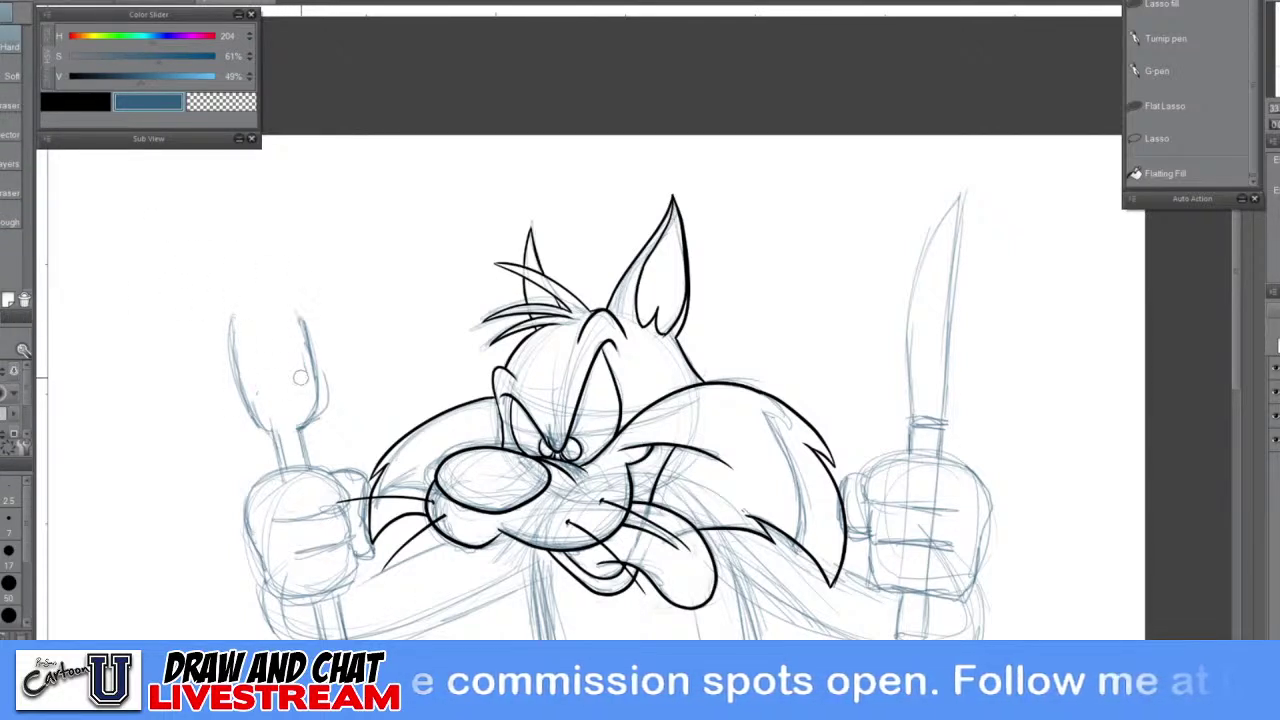
Redraw the fork with four narrow, evenly spaced tines and close the gaps between them at the base
{"action": "key", "text": "p"}
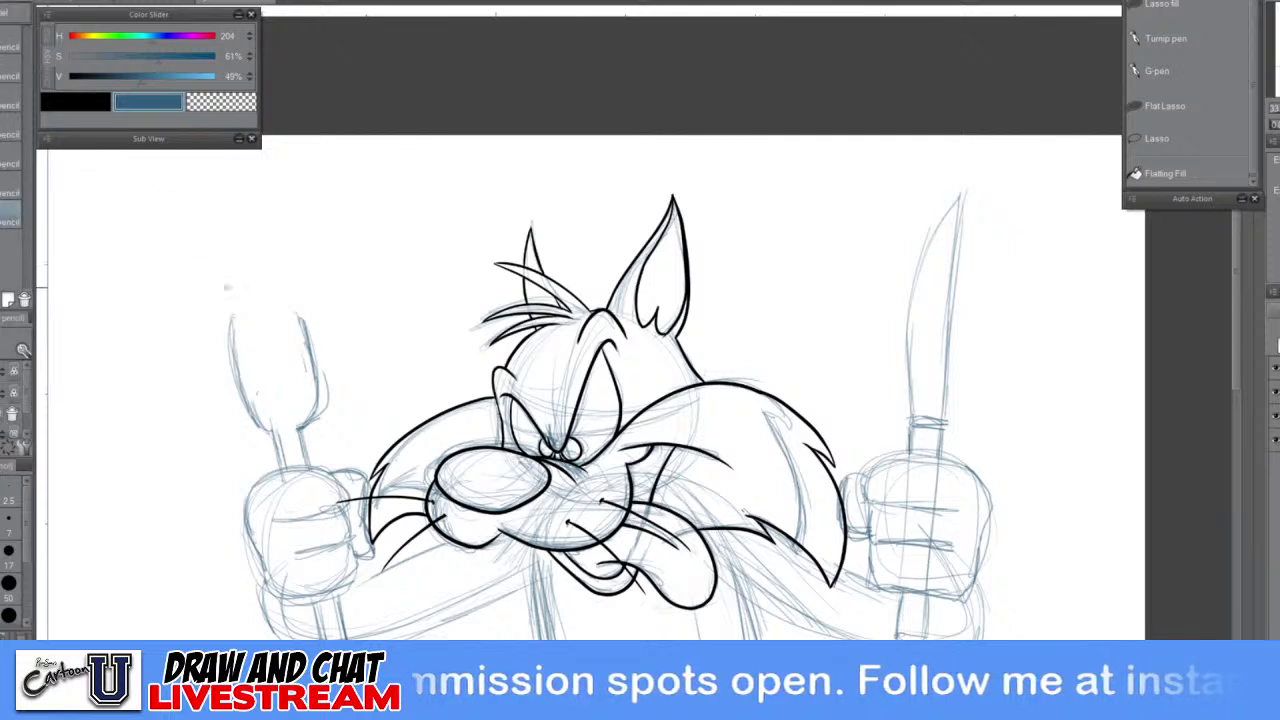
{"action": "left_click_drag", "start_coordinate": [236, 314], "coordinate": [257, 395]}
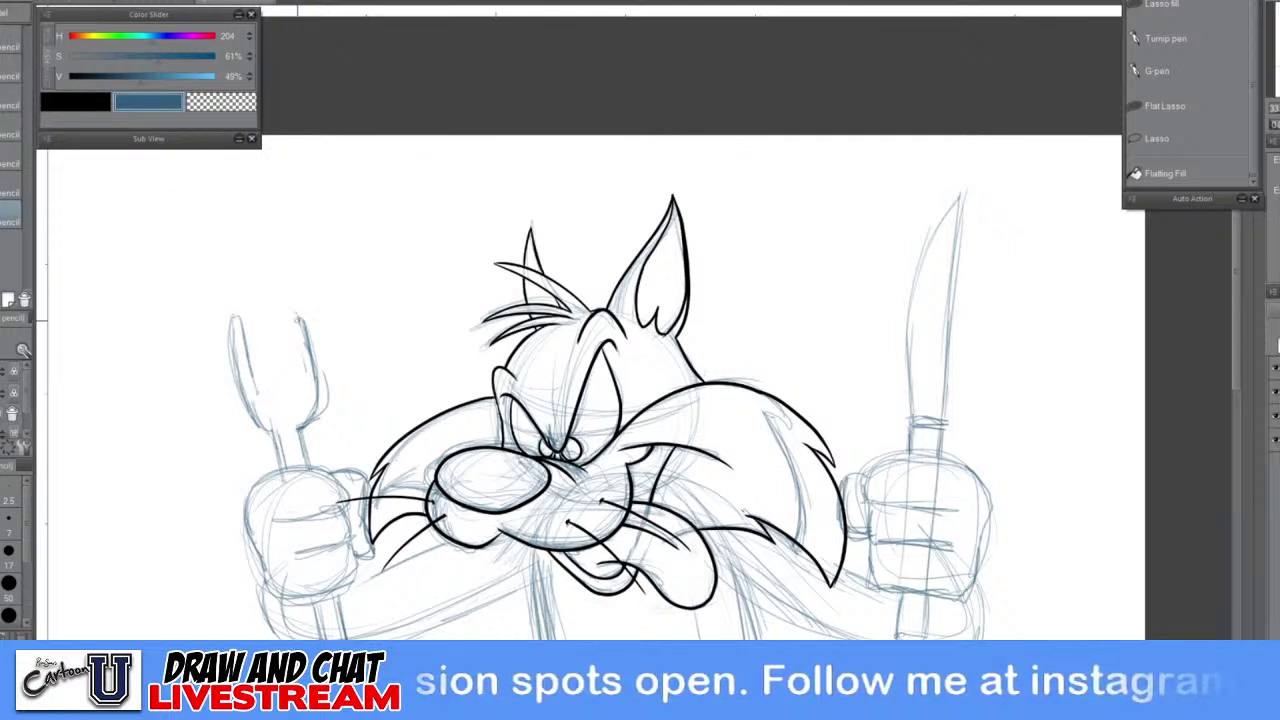
{"action": "mouse_move", "coordinate": [300, 318]}
{"action": "left_mouse_down"}
{"action": "mouse_move", "coordinate": [297, 334]}
{"action": "mouse_move", "coordinate": [280, 312]}
{"action": "mouse_move", "coordinate": [298, 376]}
{"action": "mouse_move", "coordinate": [262, 389]}
{"action": "left_mouse_up"}
{"action": "left_click_drag", "start_coordinate": [248, 326], "coordinate": [276, 394]}
{"action": "mouse_move", "coordinate": [266, 322]}
{"action": "left_mouse_down"}
{"action": "mouse_move", "coordinate": [278, 382]}
{"action": "mouse_move", "coordinate": [280, 360]}
{"action": "mouse_move", "coordinate": [284, 372]}
{"action": "mouse_move", "coordinate": [273, 368]}
{"action": "mouse_move", "coordinate": [274, 388]}
{"action": "left_mouse_up"}
{"action": "left_click_drag", "start_coordinate": [278, 310], "coordinate": [284, 380]}
{"action": "left_click_drag", "start_coordinate": [282, 328], "coordinate": [288, 384]}
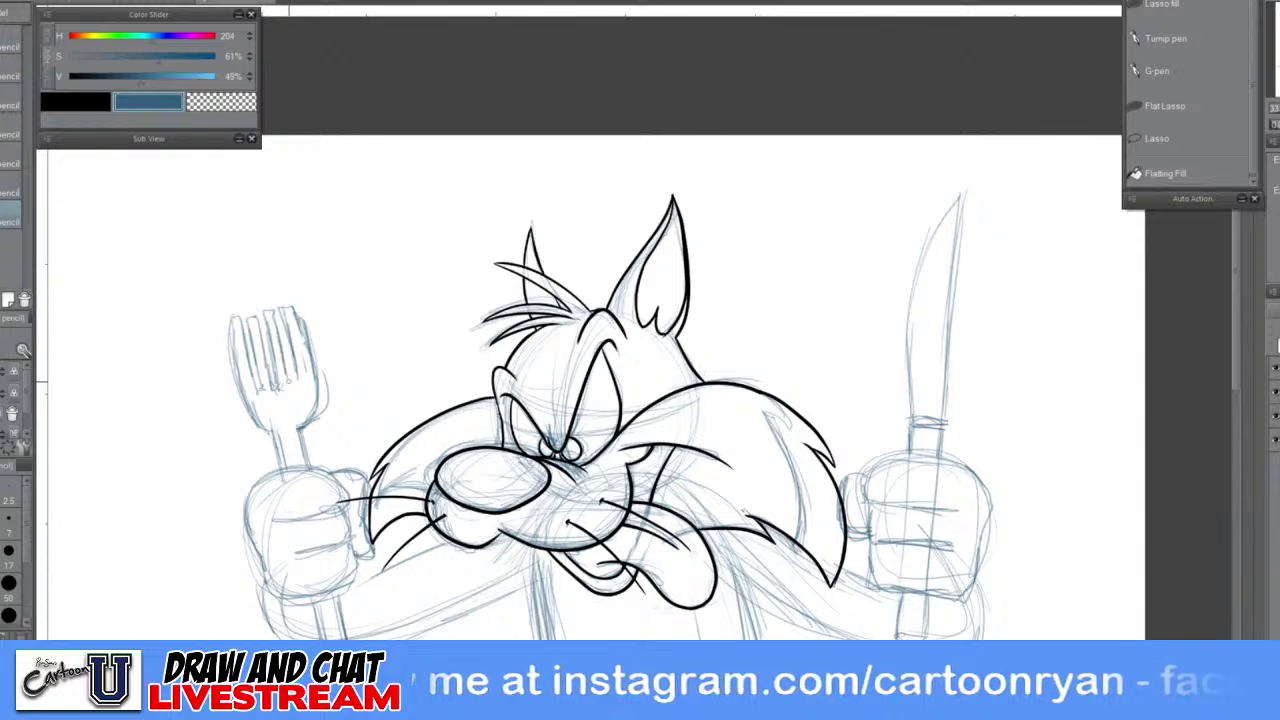
{"action": "mouse_move", "coordinate": [284, 330]}
{"action": "left_mouse_down"}
{"action": "mouse_move", "coordinate": [298, 392]}
{"action": "mouse_move", "coordinate": [294, 352]}
{"action": "mouse_move", "coordinate": [286, 380]}
{"action": "mouse_move", "coordinate": [266, 384]}
{"action": "left_mouse_up"}
Strengthen the outer contours of the fork's head and neck
{"action": "left_click_drag", "start_coordinate": [236, 316], "coordinate": [250, 412]}
{"action": "left_click_drag", "start_coordinate": [244, 366], "coordinate": [286, 476]}
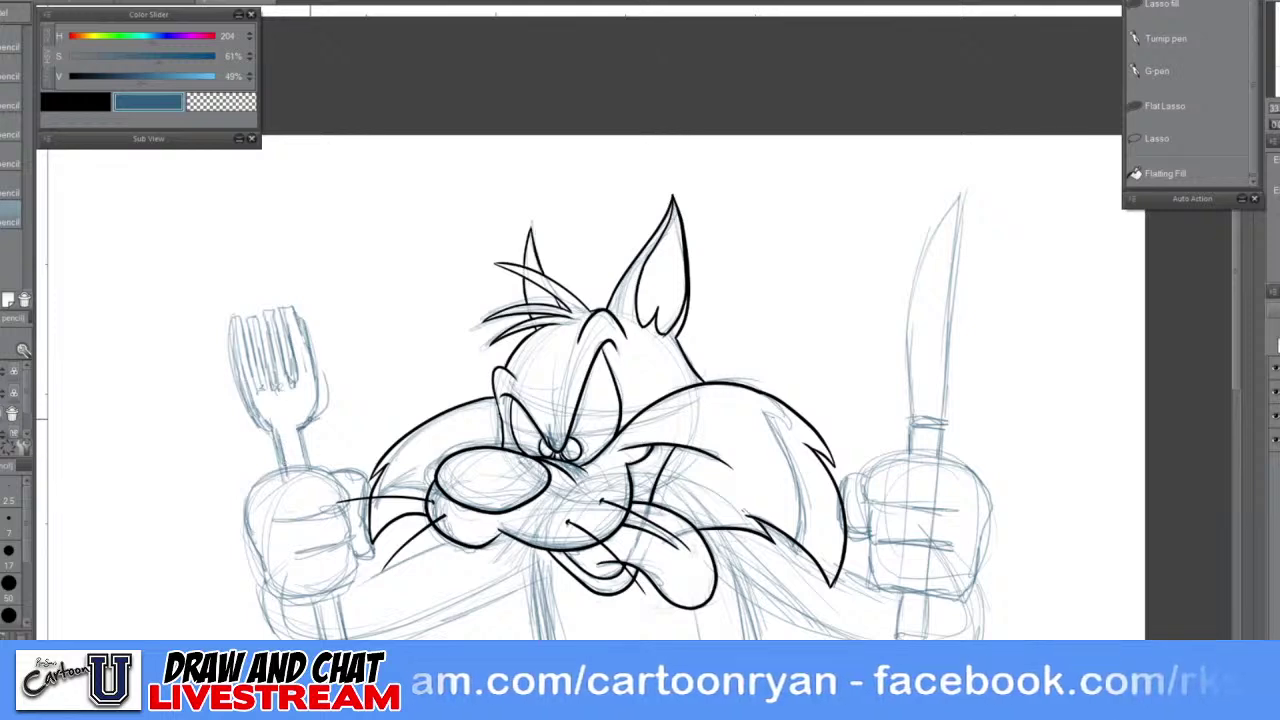
{"action": "left_click_drag", "start_coordinate": [312, 386], "coordinate": [294, 318]}
{"action": "scroll", "coordinate": [914, 420], "scroll_direction": "down", "scroll_amount": 2}
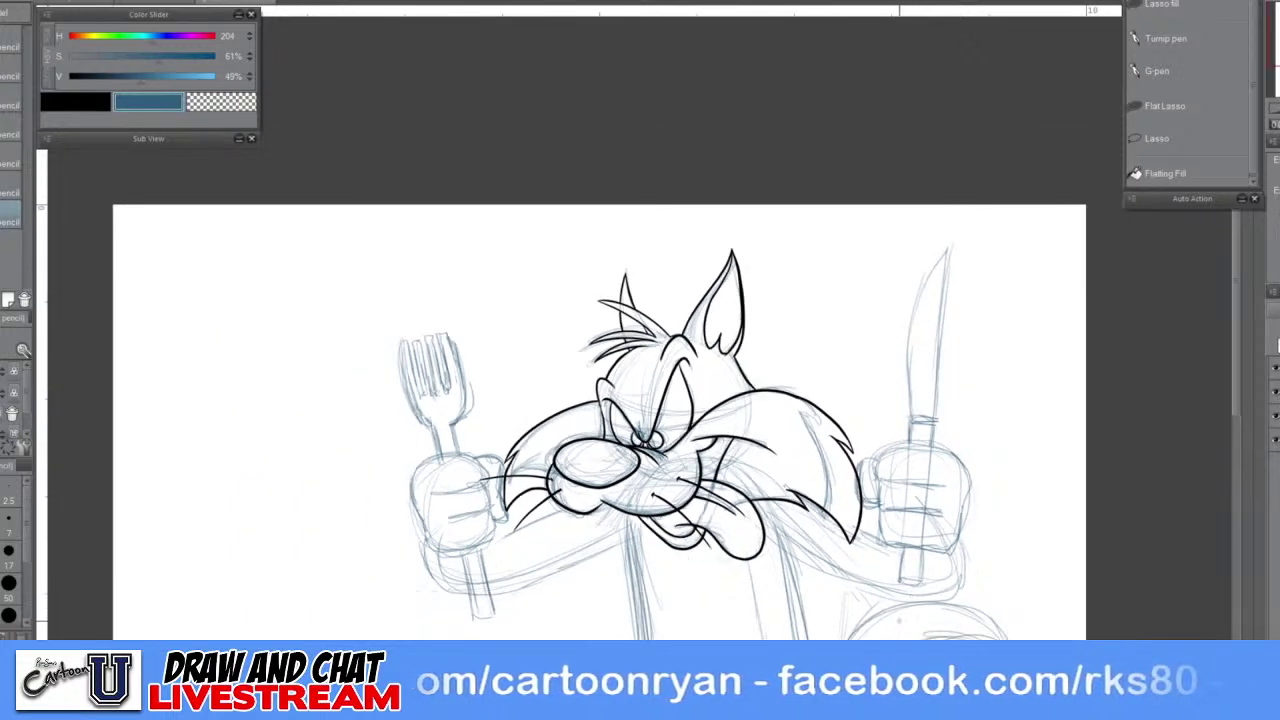
{"action": "left_click_drag", "start_coordinate": [817, 592], "coordinate": [674, 300]}
{"action": "scroll", "coordinate": [615, 508], "scroll_direction": "down", "scroll_amount": 1}
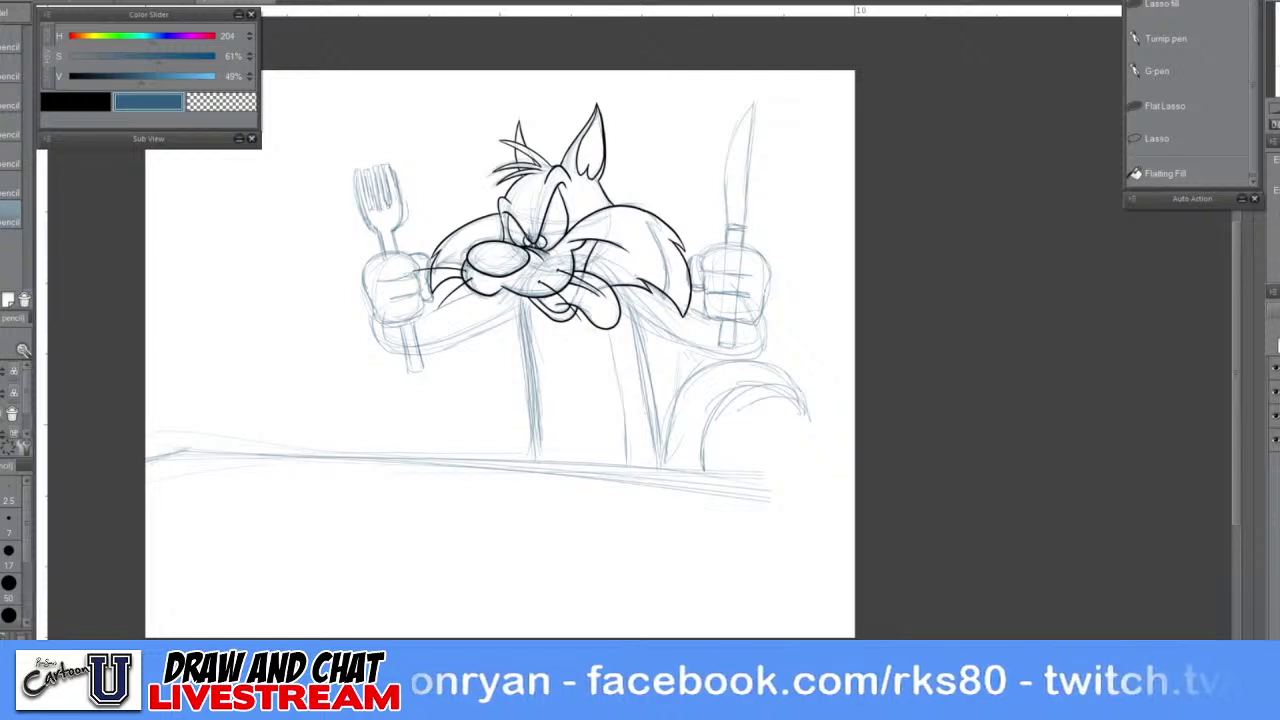
Hide and reshow the sketch layers to check the inked head against the pencil drawing
{"action": "left_click", "coordinate": [1275, 416]}
{"action": "left_click", "coordinate": [1275, 416]}
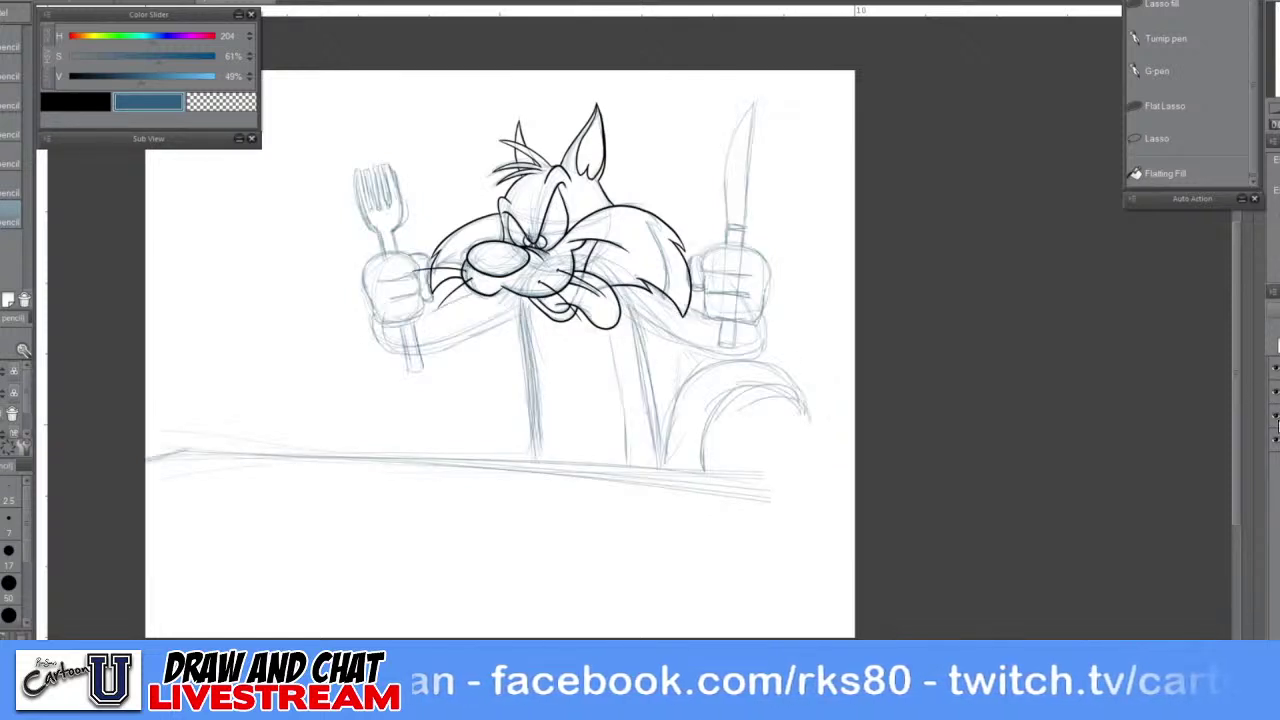
{"action": "left_click", "coordinate": [1276, 398]}
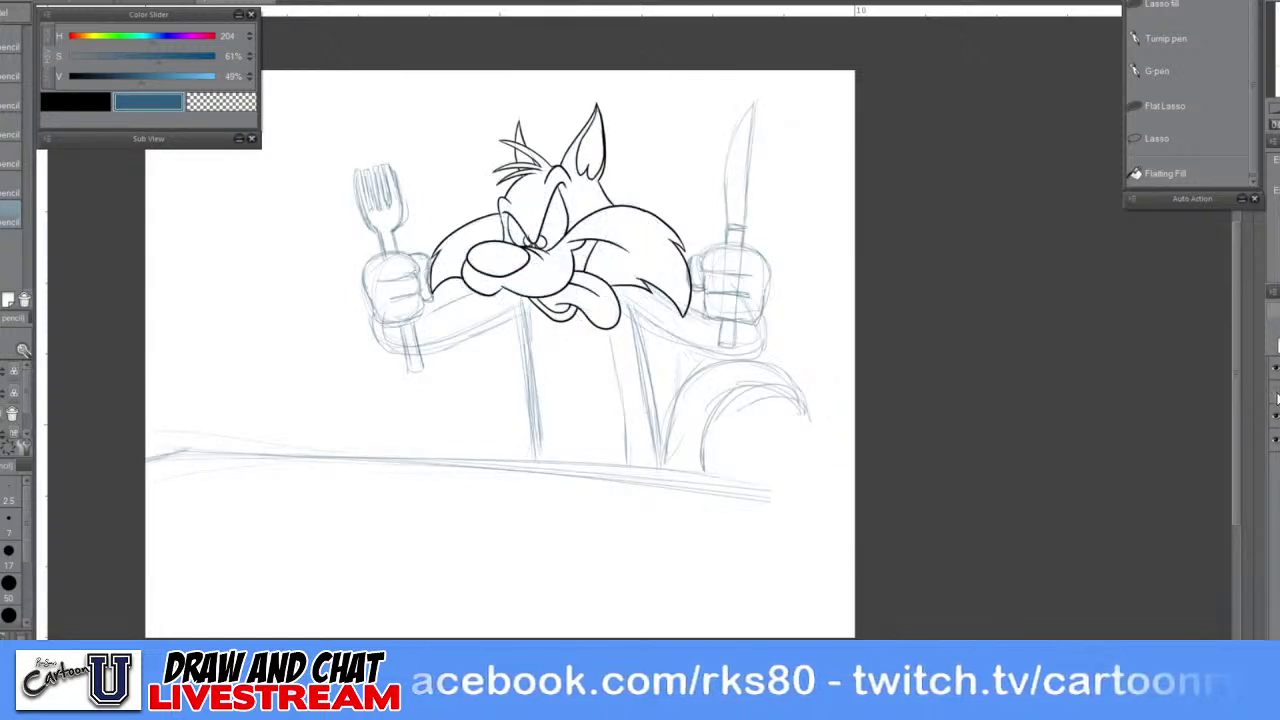
{"action": "left_click", "coordinate": [1275, 393]}
{"action": "left_click", "coordinate": [1275, 393]}
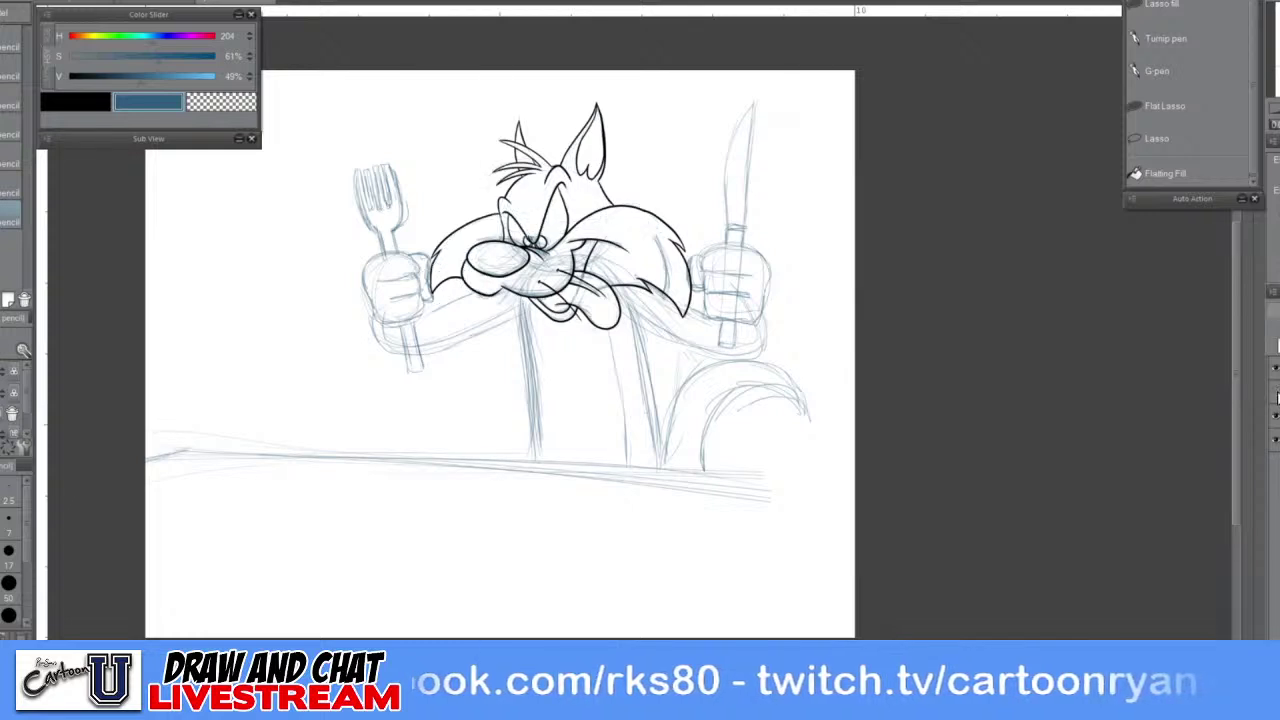
{"action": "left_click", "coordinate": [1275, 393]}
Sketch a wide oval plate lying on the table in front of the cat
{"action": "scroll", "coordinate": [586, 434], "scroll_direction": "down", "scroll_amount": 3}
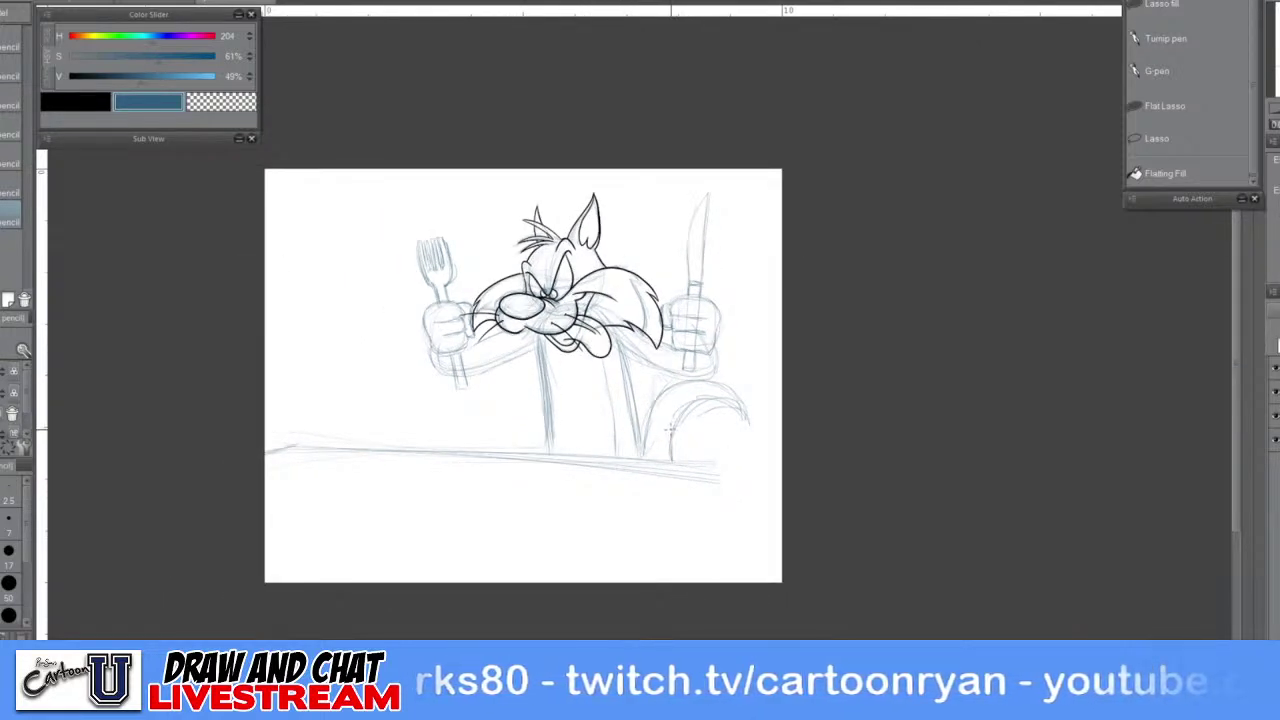
{"action": "key", "text": "ctrl+plus"}
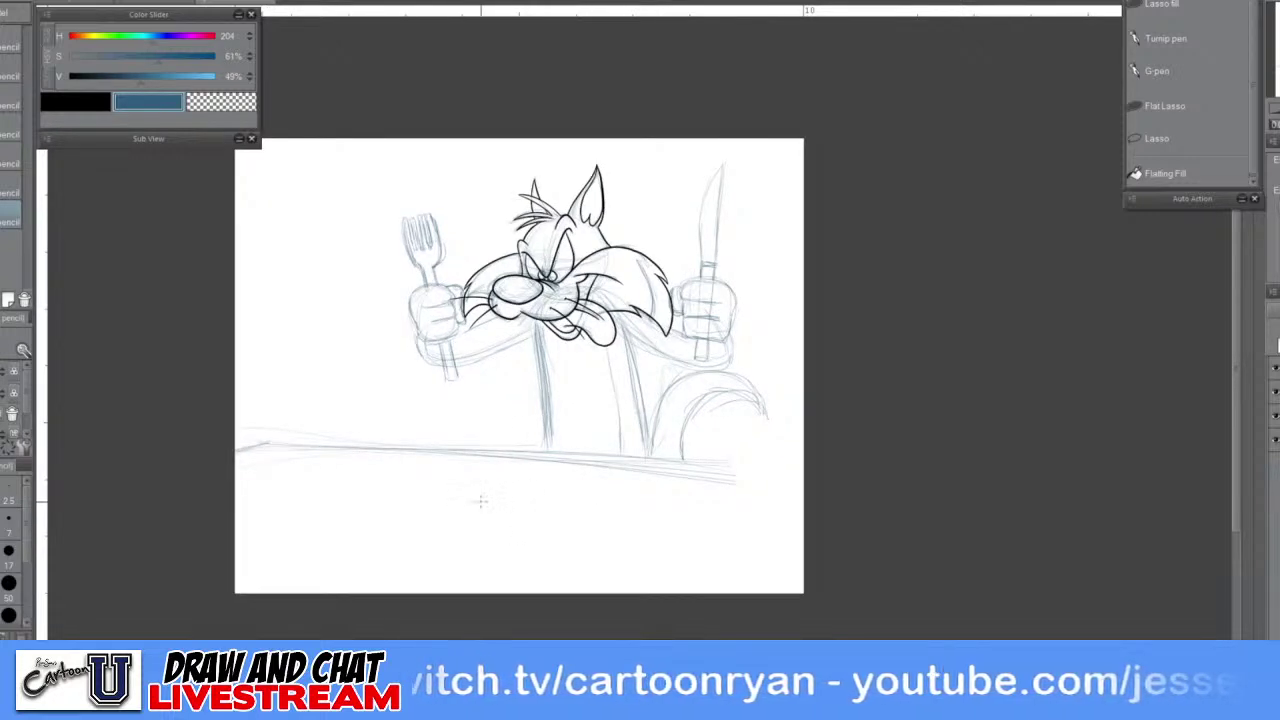
{"action": "scroll", "coordinate": [486, 503], "scroll_direction": "up", "scroll_amount": 1}
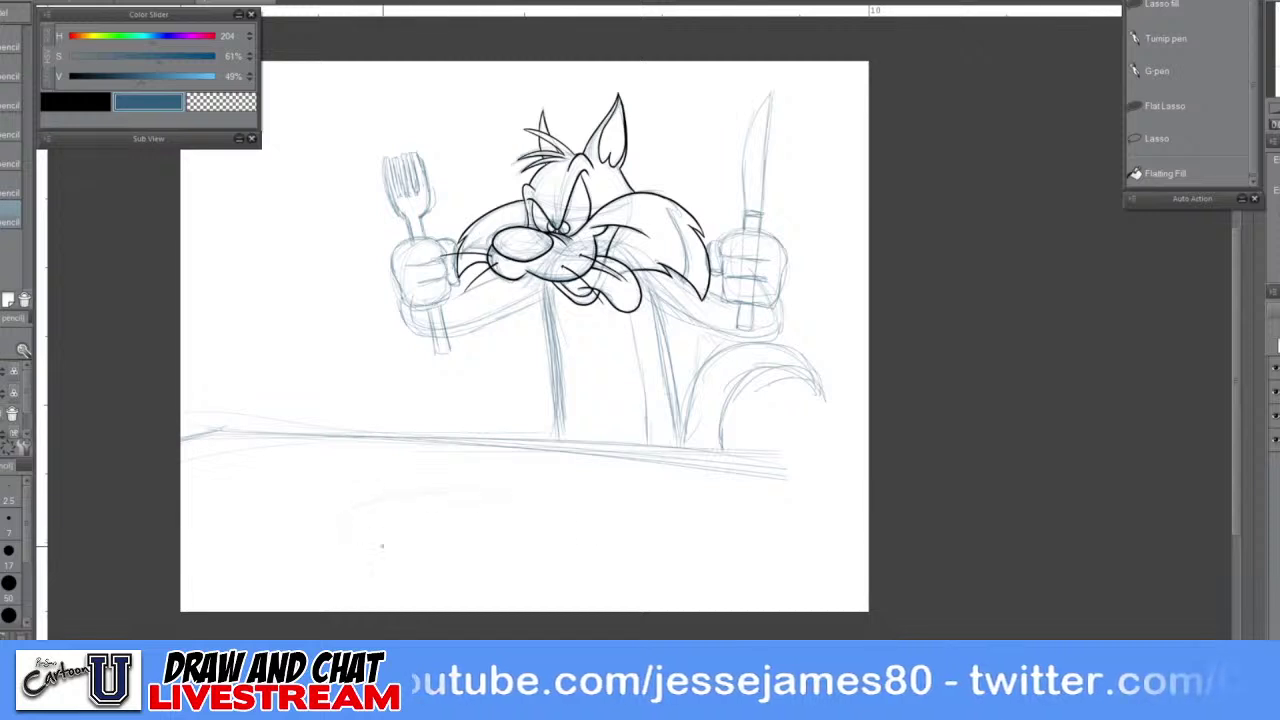
{"action": "mouse_move", "coordinate": [349, 514]}
{"action": "left_mouse_down"}
{"action": "mouse_move", "coordinate": [502, 500]}
{"action": "mouse_move", "coordinate": [582, 540]}
{"action": "left_mouse_up"}
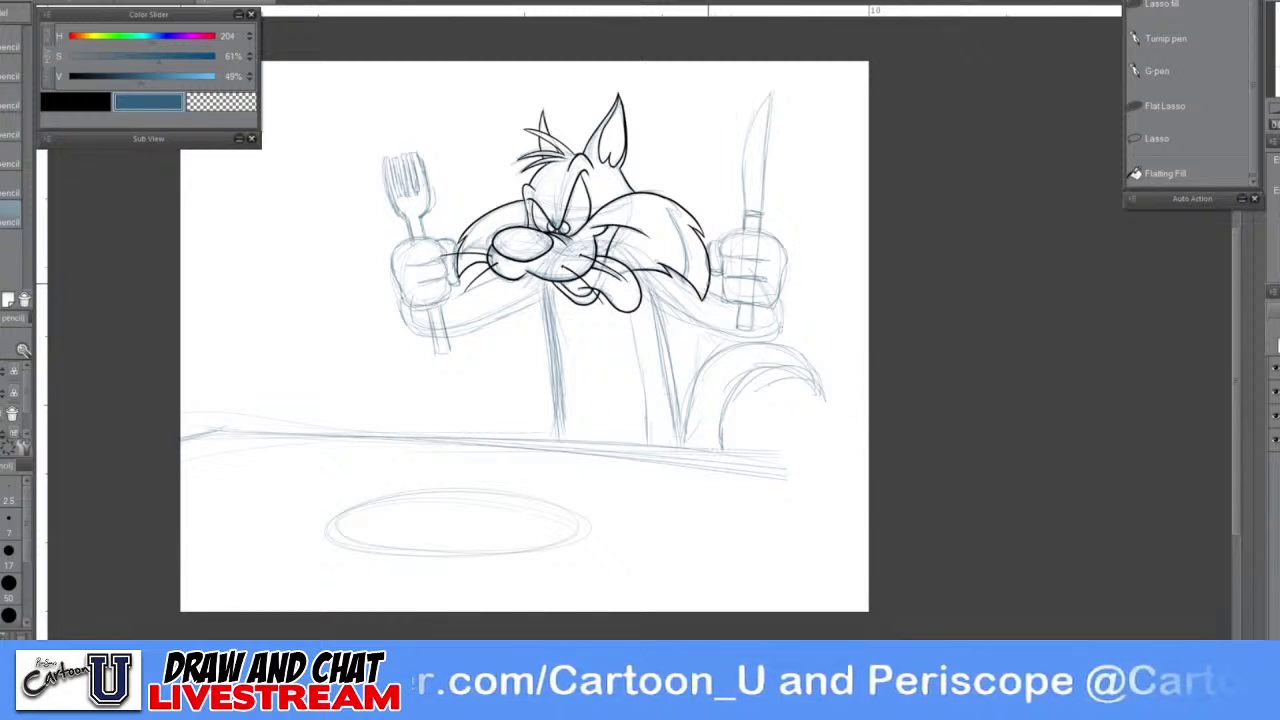
Strengthen the forearm contour below the knife hand and add a short line on the arm beside the fork hand
{"action": "left_click_drag", "start_coordinate": [785, 309], "coordinate": [758, 337]}
{"action": "mouse_move", "coordinate": [708, 281]}
{"action": "left_mouse_down"}
{"action": "mouse_move", "coordinate": [736, 318]}
{"action": "mouse_move", "coordinate": [780, 297]}
{"action": "left_mouse_up"}
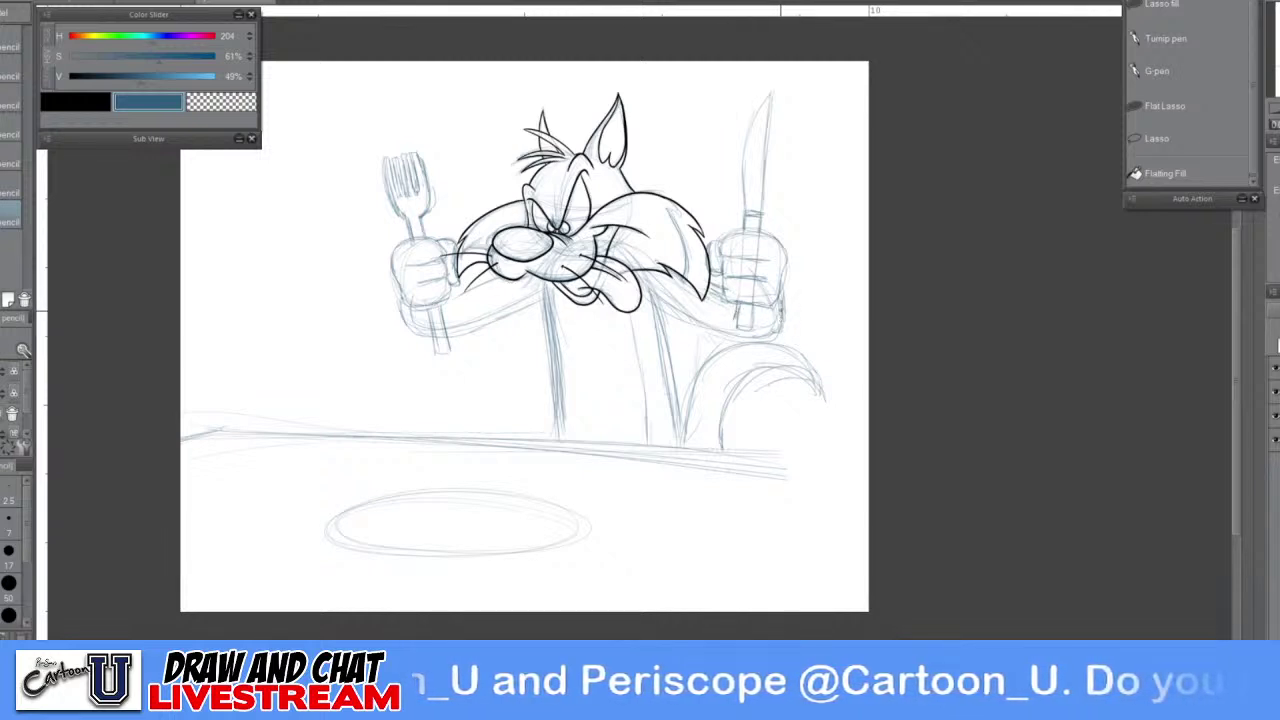
{"action": "mouse_move", "coordinate": [496, 286]}
{"action": "left_mouse_down"}
{"action": "mouse_move", "coordinate": [426, 333]}
{"action": "mouse_move", "coordinate": [479, 293]}
{"action": "mouse_move", "coordinate": [482, 324]}
{"action": "left_mouse_up"}
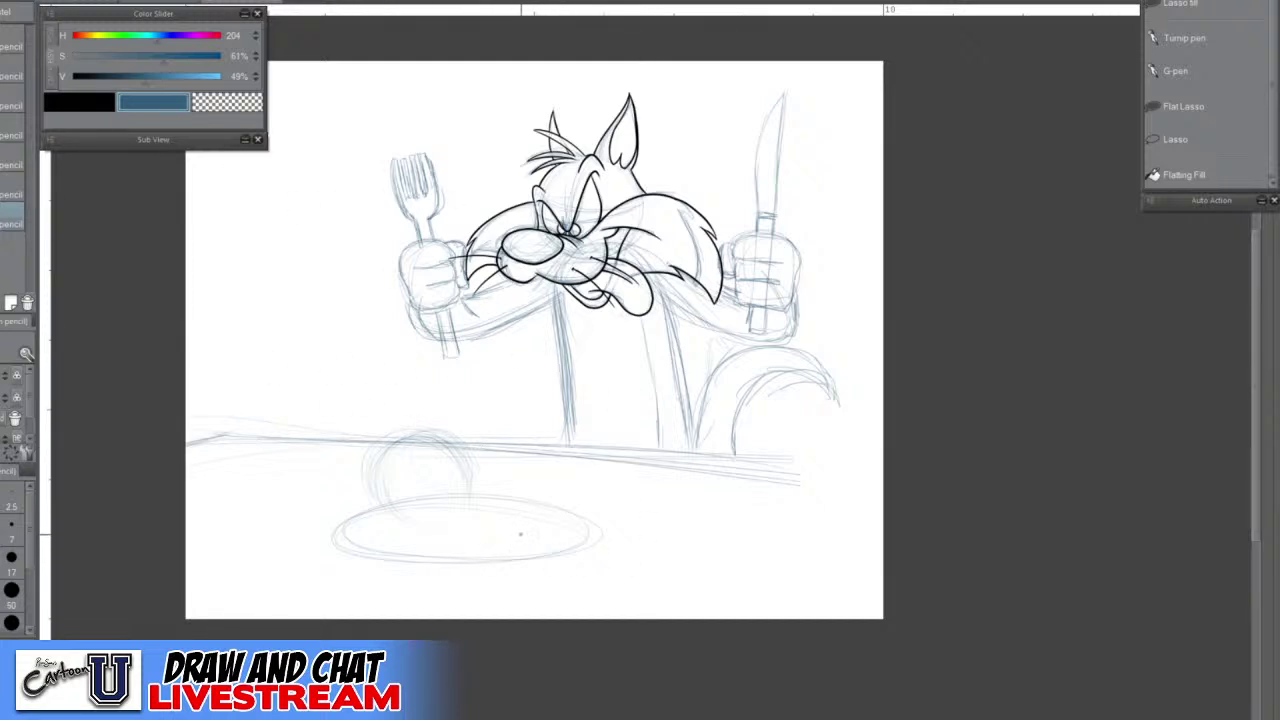
Erase the rough circle sketched above the plate
{"action": "key", "text": "ctrl+z"}
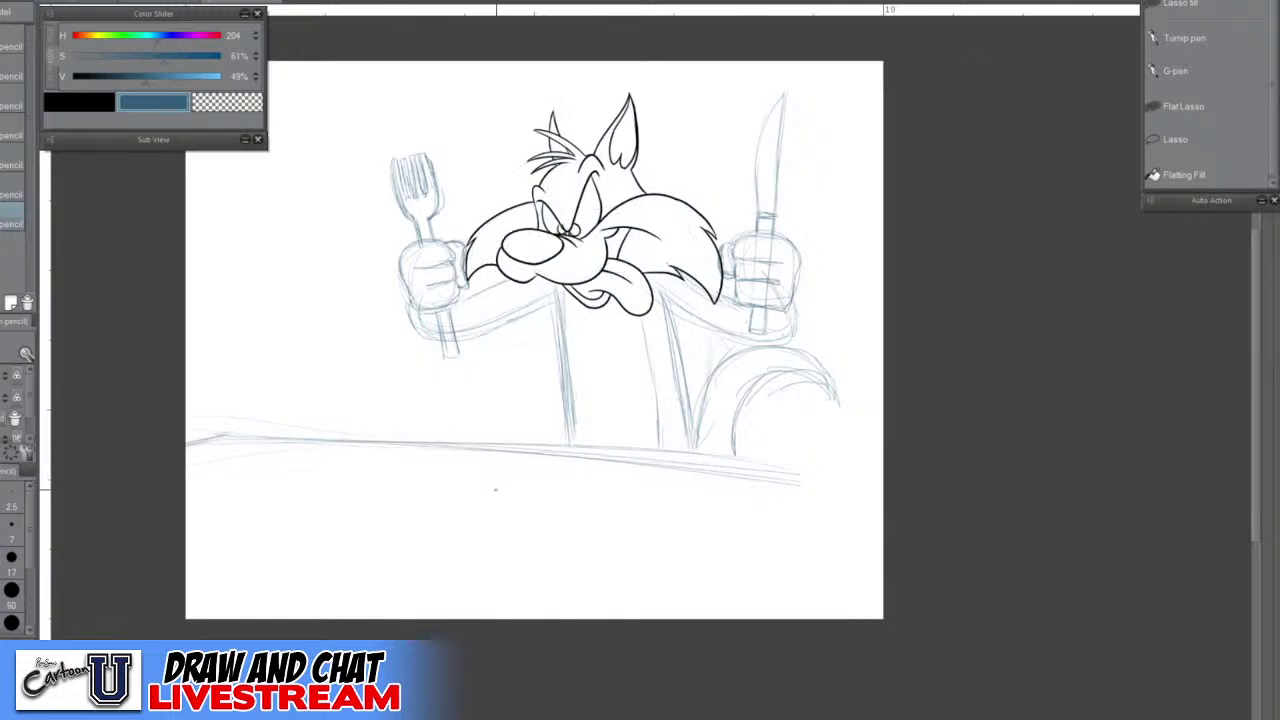
{"action": "key", "text": "ctrl+y"}
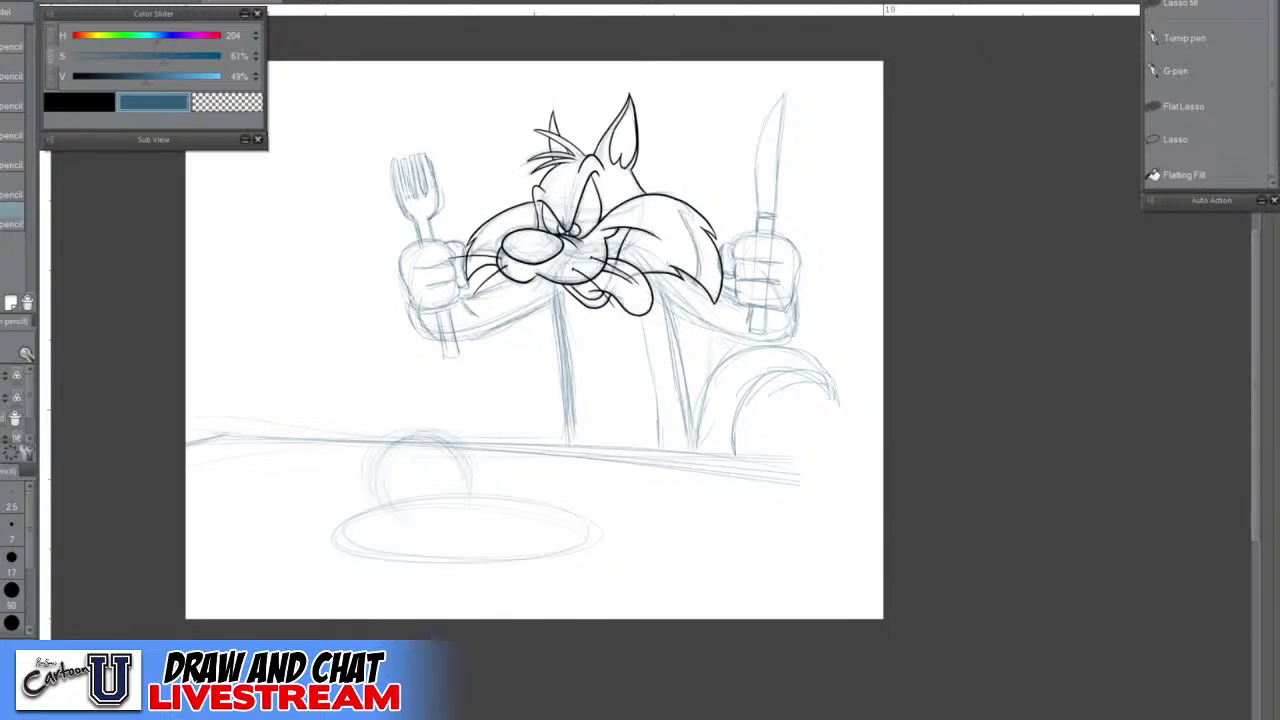
{"action": "key", "text": "e"}
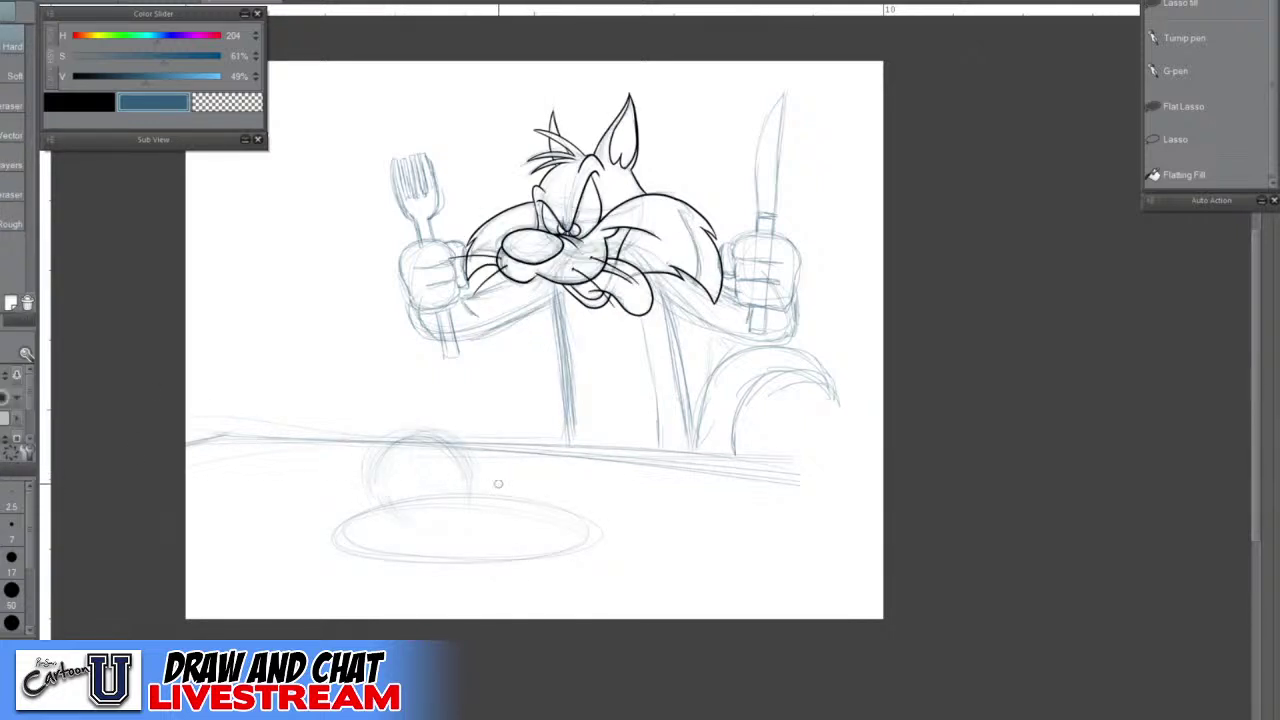
{"action": "mouse_move", "coordinate": [367, 477]}
{"action": "left_mouse_down"}
{"action": "mouse_move", "coordinate": [456, 442]}
{"action": "mouse_move", "coordinate": [408, 432]}
{"action": "mouse_move", "coordinate": [433, 438]}
{"action": "mouse_move", "coordinate": [381, 462]}
{"action": "mouse_move", "coordinate": [374, 486]}
{"action": "mouse_move", "coordinate": [426, 475]}
{"action": "mouse_move", "coordinate": [394, 469]}
{"action": "mouse_move", "coordinate": [440, 491]}
{"action": "left_mouse_up"}
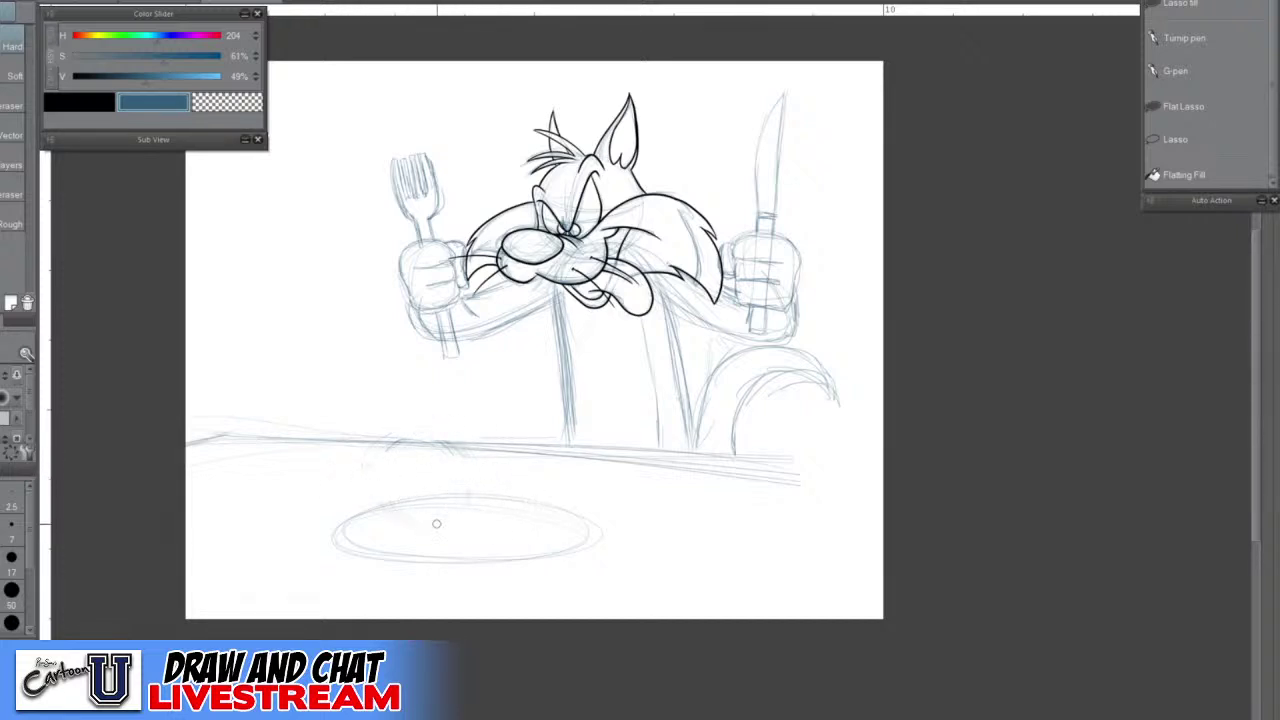
Sketch a roast bird's plump body on the plate with a small knobbed limb raised at its left end
{"action": "key", "text": "p"}
{"action": "scroll", "coordinate": [450, 515], "scroll_direction": "up", "scroll_amount": 2}
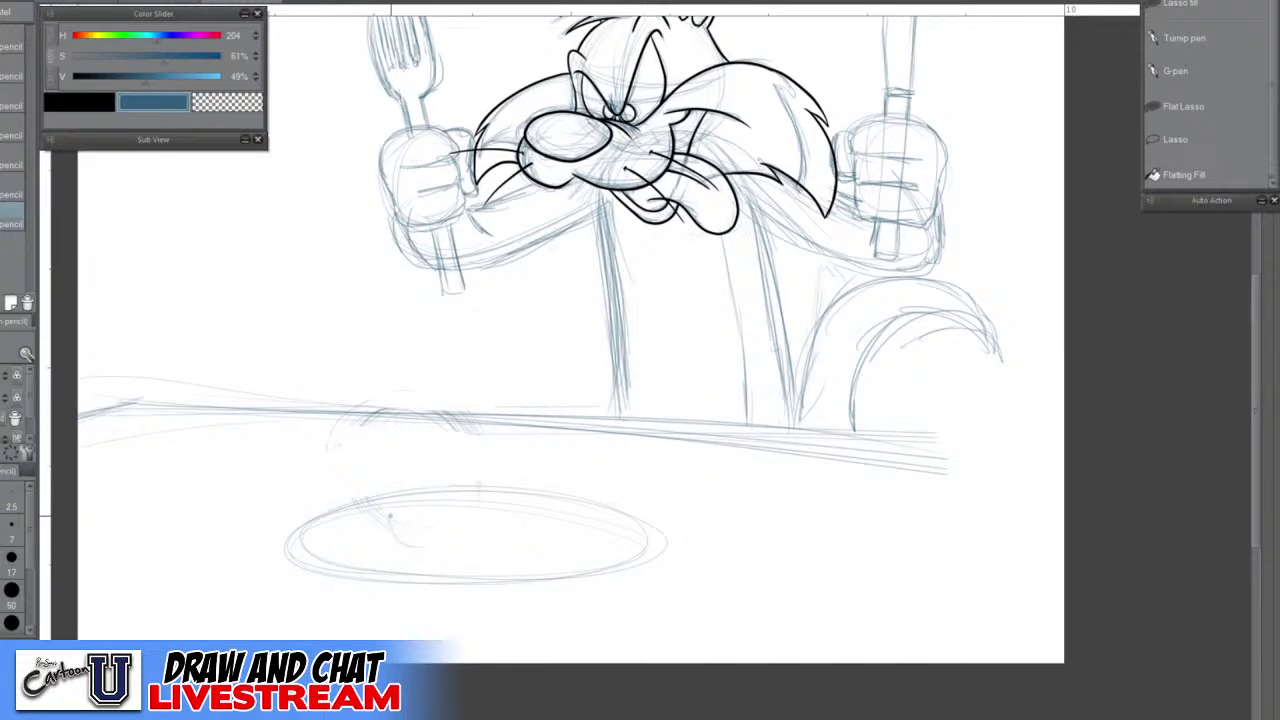
{"action": "mouse_move", "coordinate": [392, 515]}
{"action": "left_mouse_down"}
{"action": "mouse_move", "coordinate": [405, 540]}
{"action": "mouse_move", "coordinate": [470, 544]}
{"action": "mouse_move", "coordinate": [508, 541]}
{"action": "mouse_move", "coordinate": [528, 515]}
{"action": "left_mouse_up"}
{"action": "mouse_move", "coordinate": [446, 502]}
{"action": "left_mouse_down"}
{"action": "mouse_move", "coordinate": [511, 508]}
{"action": "mouse_move", "coordinate": [501, 493]}
{"action": "mouse_move", "coordinate": [520, 520]}
{"action": "left_mouse_up"}
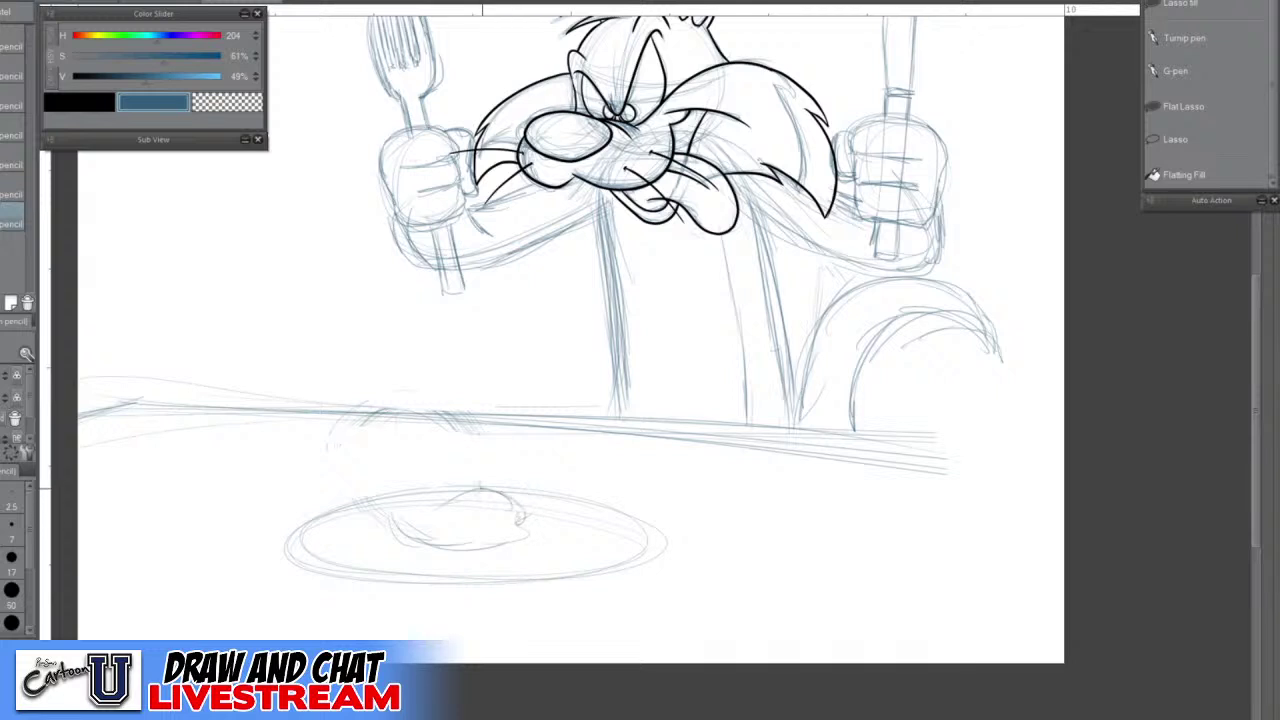
{"action": "mouse_move", "coordinate": [429, 506]}
{"action": "left_mouse_down"}
{"action": "mouse_move", "coordinate": [384, 500]}
{"action": "mouse_move", "coordinate": [436, 549]}
{"action": "left_mouse_up"}
{"action": "left_click_drag", "start_coordinate": [390, 489], "coordinate": [464, 550]}
Try a raised leg at the right end of the roast bird and undo its strokes
{"action": "mouse_move", "coordinate": [446, 503]}
{"action": "left_mouse_down"}
{"action": "mouse_move", "coordinate": [479, 484]}
{"action": "mouse_move", "coordinate": [490, 514]}
{"action": "mouse_move", "coordinate": [504, 488]}
{"action": "mouse_move", "coordinate": [516, 523]}
{"action": "left_mouse_up"}
{"action": "mouse_move", "coordinate": [530, 495]}
{"action": "left_mouse_down"}
{"action": "mouse_move", "coordinate": [522, 518]}
{"action": "mouse_move", "coordinate": [525, 504]}
{"action": "mouse_move", "coordinate": [494, 520]}
{"action": "mouse_move", "coordinate": [520, 481]}
{"action": "mouse_move", "coordinate": [509, 490]}
{"action": "mouse_move", "coordinate": [530, 486]}
{"action": "mouse_move", "coordinate": [530, 506]}
{"action": "left_mouse_up"}
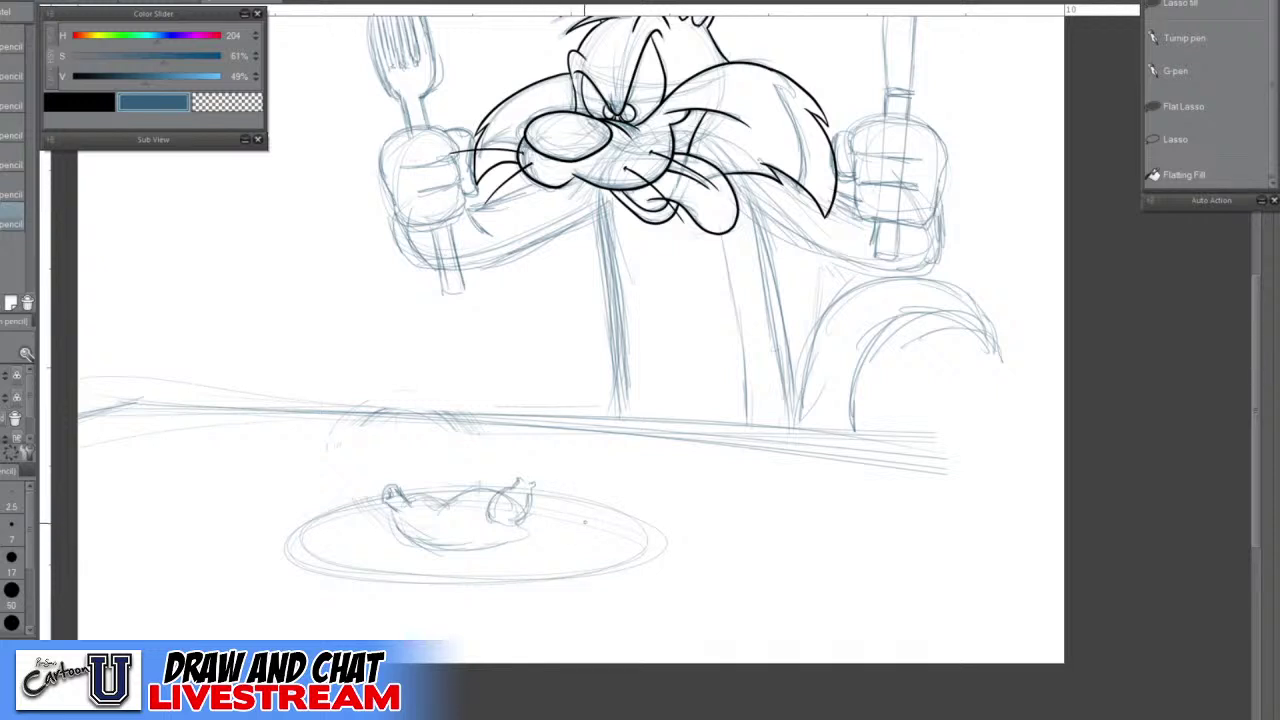
{"action": "key", "text": "ctrl+z"}
{"action": "key", "text": "ctrl+z"}
{"action": "key", "text": "ctrl+z"}
{"action": "key", "text": "ctrl"}
{"action": "key", "text": "ctrl+z"}
Sketch the bird's folded wing and round off the right end of its body
{"action": "mouse_move", "coordinate": [441, 517]}
{"action": "left_mouse_down"}
{"action": "mouse_move", "coordinate": [461, 521]}
{"action": "mouse_move", "coordinate": [445, 531]}
{"action": "left_mouse_up"}
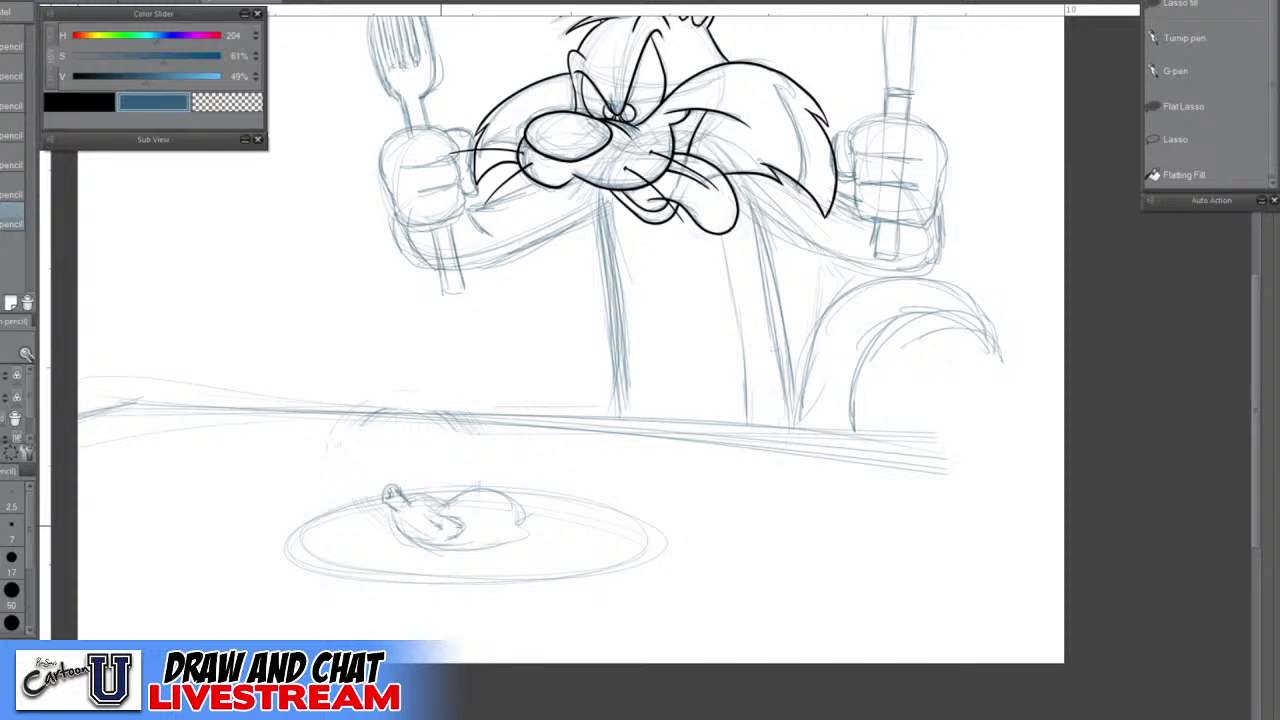
{"action": "mouse_move", "coordinate": [441, 526]}
{"action": "left_mouse_down"}
{"action": "mouse_move", "coordinate": [426, 541]}
{"action": "mouse_move", "coordinate": [446, 539]}
{"action": "mouse_move", "coordinate": [423, 547]}
{"action": "left_mouse_up"}
{"action": "mouse_move", "coordinate": [508, 543]}
{"action": "left_mouse_down"}
{"action": "mouse_move", "coordinate": [481, 526]}
{"action": "mouse_move", "coordinate": [518, 515]}
{"action": "left_mouse_up"}
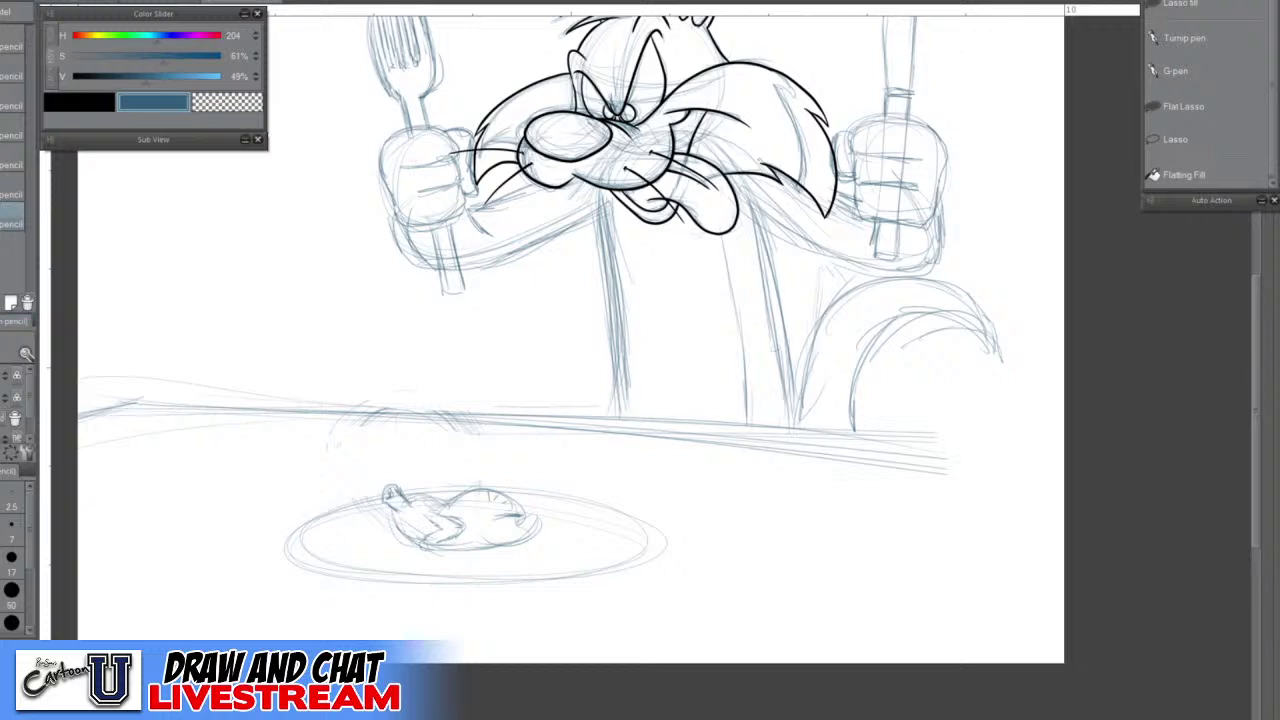
{"action": "key", "text": "b"}
{"action": "scroll", "coordinate": [509, 540], "scroll_direction": "up", "scroll_amount": 1}
{"action": "scroll", "coordinate": [509, 540], "scroll_direction": "up", "scroll_amount": 1}
{"action": "left_click_drag", "start_coordinate": [480, 549], "coordinate": [532, 536]}
{"action": "key", "text": "ctrl+z"}
{"action": "key", "text": "ctrl+z"}
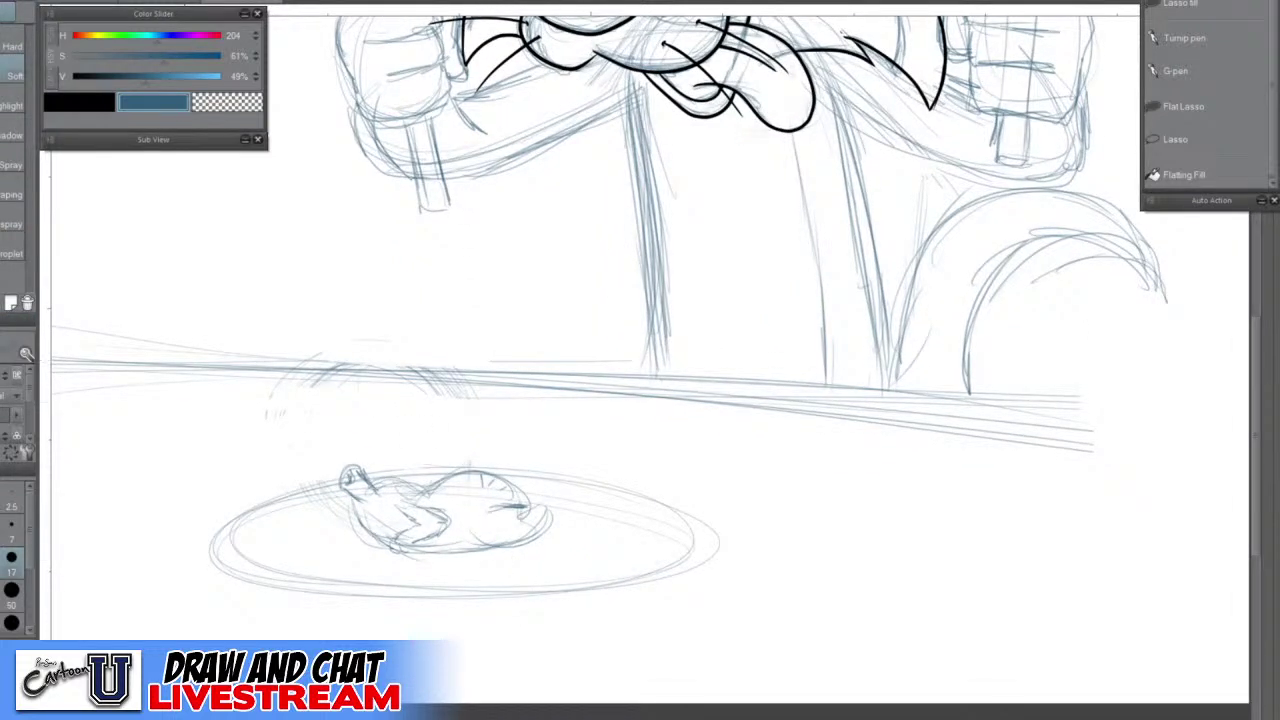
Erase the bird's right end and redraw it as a rounded thigh with a dark joint
{"action": "key", "text": "e"}
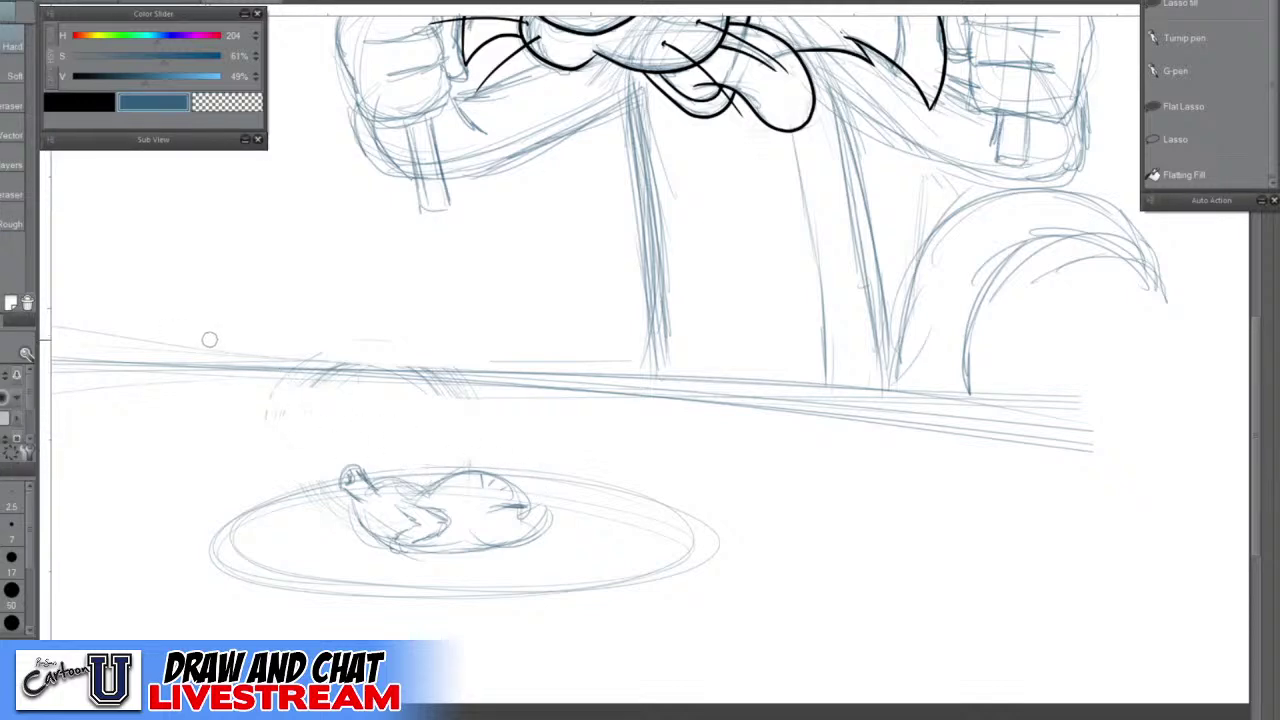
{"action": "scroll", "coordinate": [536, 506], "scroll_direction": "up", "scroll_amount": 2}
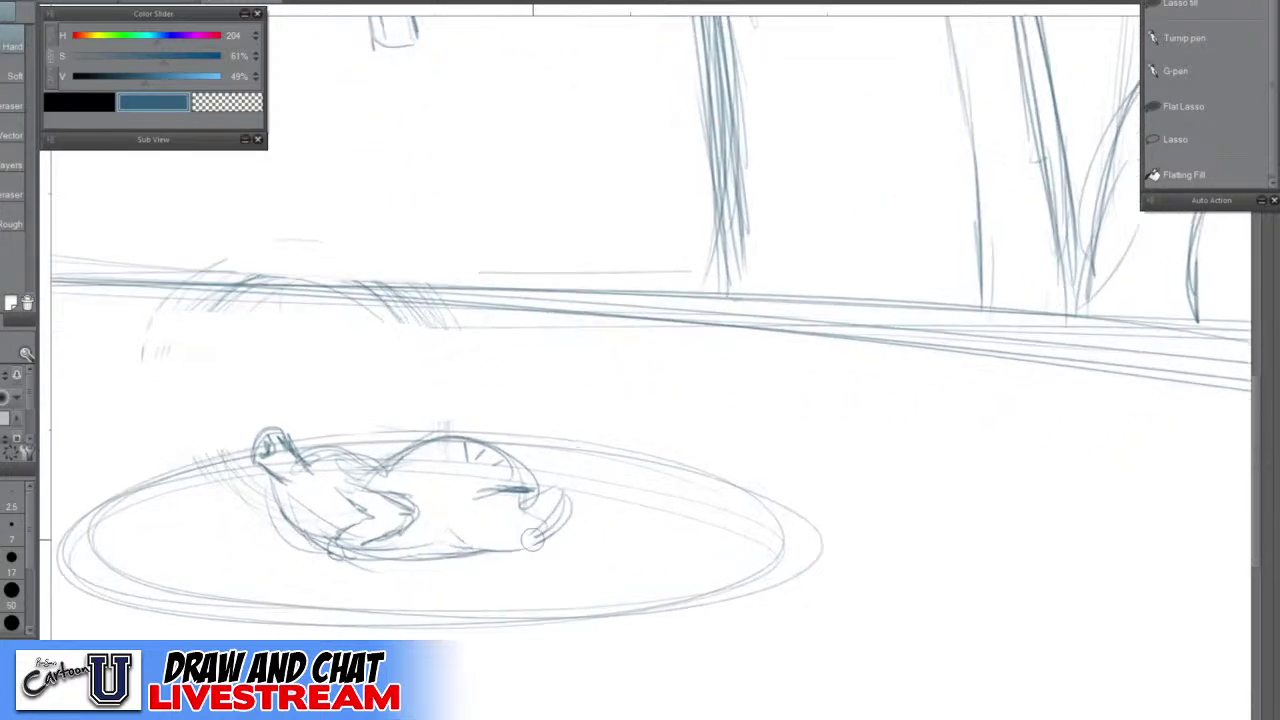
{"action": "mouse_move", "coordinate": [533, 540]}
{"action": "left_mouse_down"}
{"action": "mouse_move", "coordinate": [502, 548]}
{"action": "mouse_move", "coordinate": [562, 510]}
{"action": "mouse_move", "coordinate": [549, 525]}
{"action": "mouse_move", "coordinate": [473, 503]}
{"action": "mouse_move", "coordinate": [521, 495]}
{"action": "mouse_move", "coordinate": [486, 535]}
{"action": "left_mouse_up"}
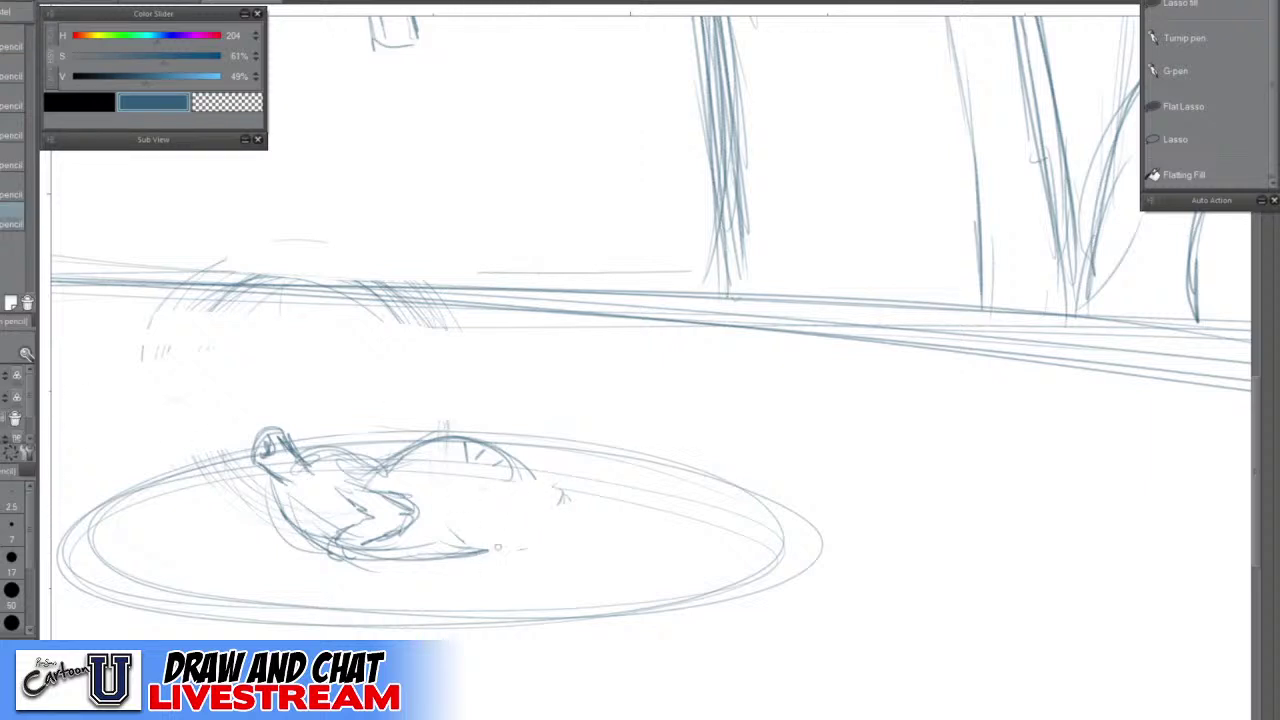
{"action": "mouse_move", "coordinate": [497, 548]}
{"action": "left_mouse_down"}
{"action": "mouse_move", "coordinate": [536, 524]}
{"action": "mouse_move", "coordinate": [493, 532]}
{"action": "mouse_move", "coordinate": [542, 528]}
{"action": "mouse_move", "coordinate": [505, 538]}
{"action": "mouse_move", "coordinate": [540, 494]}
{"action": "left_mouse_up"}
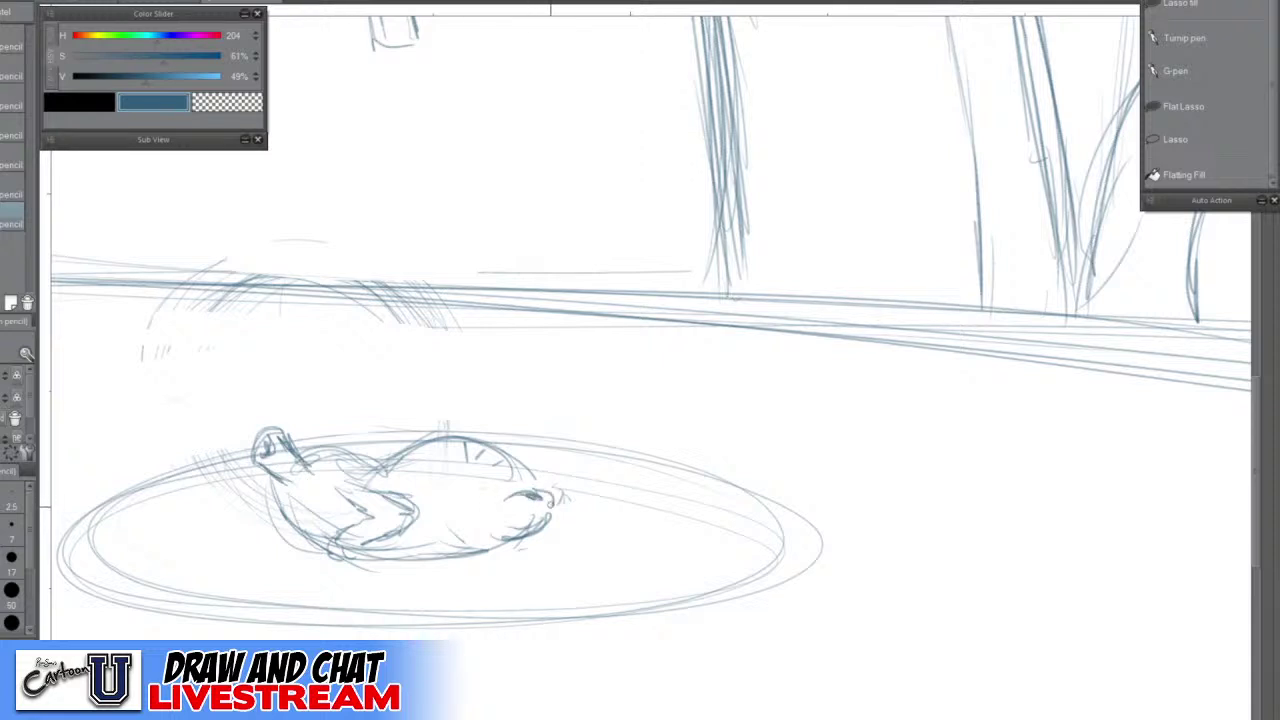
{"action": "left_click_drag", "start_coordinate": [558, 504], "coordinate": [546, 522]}
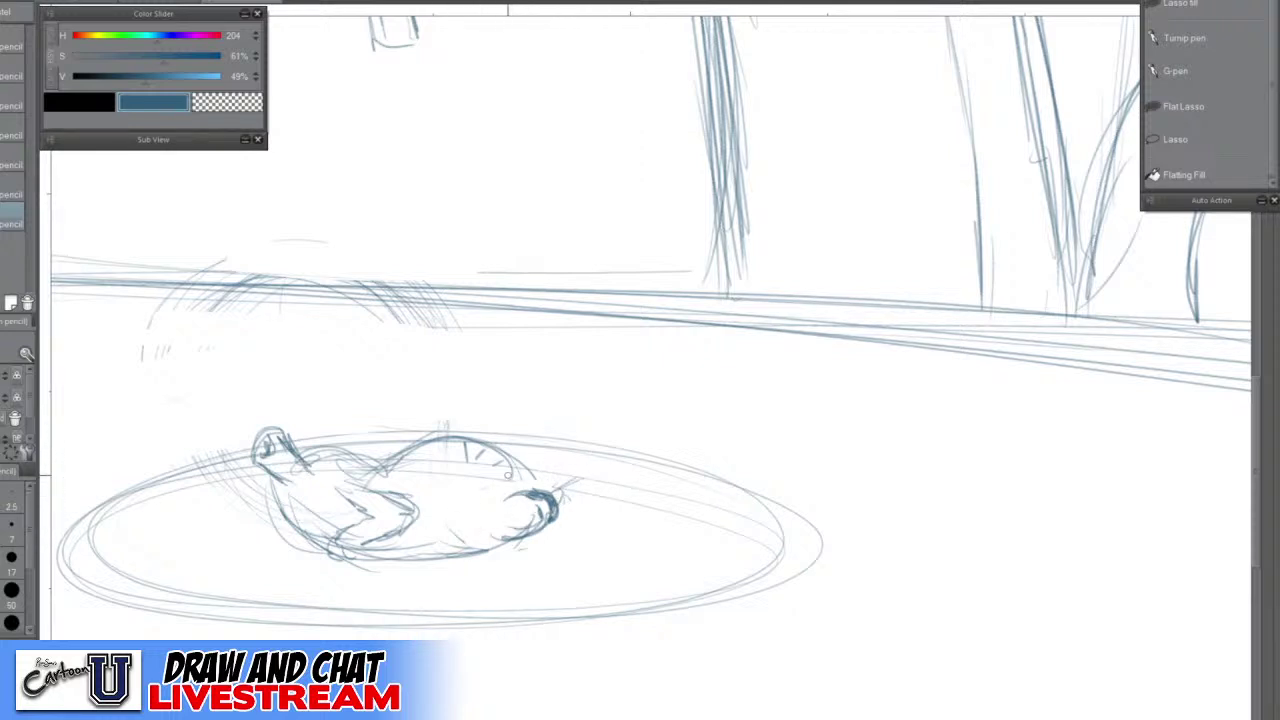
Sketch two upright leg ends with flared frills, one at the thigh joint and one behind the body
{"action": "mouse_move", "coordinate": [554, 486]}
{"action": "left_mouse_down"}
{"action": "mouse_move", "coordinate": [540, 484]}
{"action": "mouse_move", "coordinate": [566, 470]}
{"action": "mouse_move", "coordinate": [564, 498]}
{"action": "left_mouse_up"}
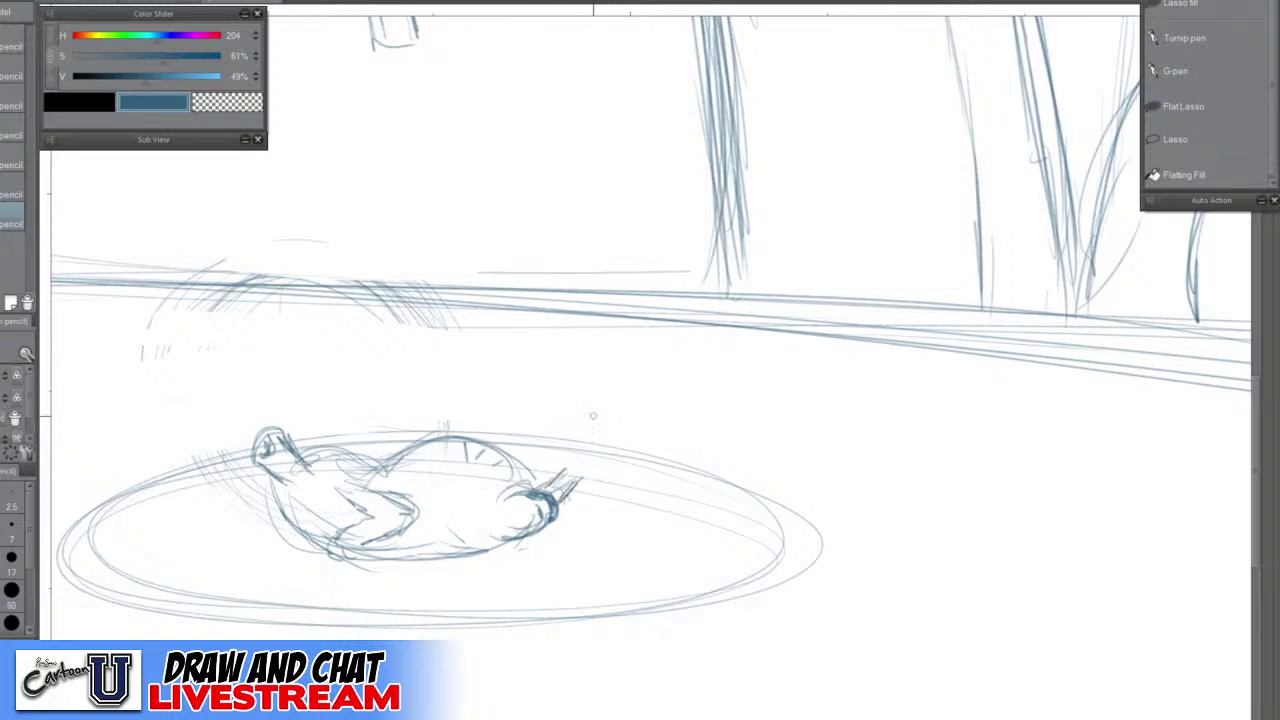
{"action": "mouse_move", "coordinate": [569, 460]}
{"action": "left_mouse_down"}
{"action": "mouse_move", "coordinate": [556, 484]}
{"action": "mouse_move", "coordinate": [580, 484]}
{"action": "mouse_move", "coordinate": [570, 490]}
{"action": "mouse_move", "coordinate": [558, 468]}
{"action": "mouse_move", "coordinate": [568, 432]}
{"action": "mouse_move", "coordinate": [600, 416]}
{"action": "mouse_move", "coordinate": [618, 442]}
{"action": "mouse_move", "coordinate": [578, 486]}
{"action": "mouse_move", "coordinate": [602, 466]}
{"action": "mouse_move", "coordinate": [578, 428]}
{"action": "mouse_move", "coordinate": [586, 418]}
{"action": "left_mouse_up"}
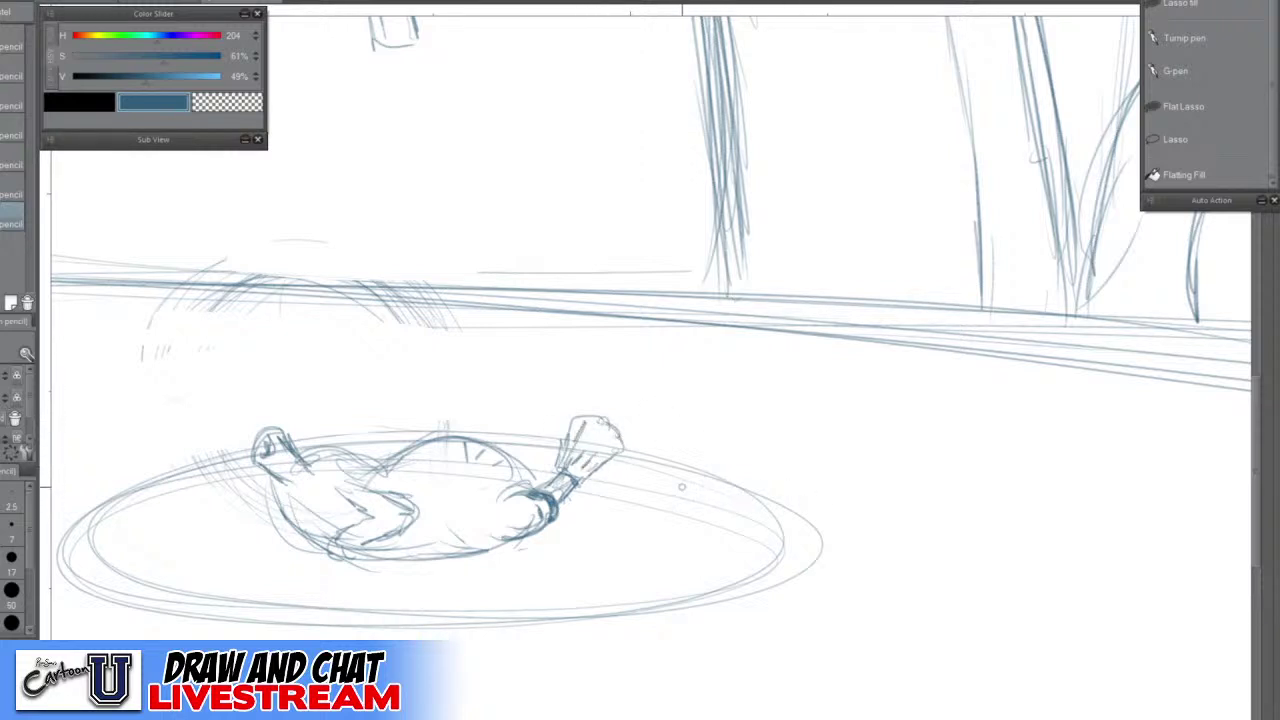
{"action": "mouse_move", "coordinate": [488, 440]}
{"action": "left_mouse_down"}
{"action": "mouse_move", "coordinate": [514, 414]}
{"action": "mouse_move", "coordinate": [498, 443]}
{"action": "mouse_move", "coordinate": [522, 405]}
{"action": "mouse_move", "coordinate": [543, 417]}
{"action": "mouse_move", "coordinate": [522, 455]}
{"action": "mouse_move", "coordinate": [516, 409]}
{"action": "left_mouse_up"}
{"action": "left_click_drag", "start_coordinate": [514, 412], "coordinate": [515, 437]}
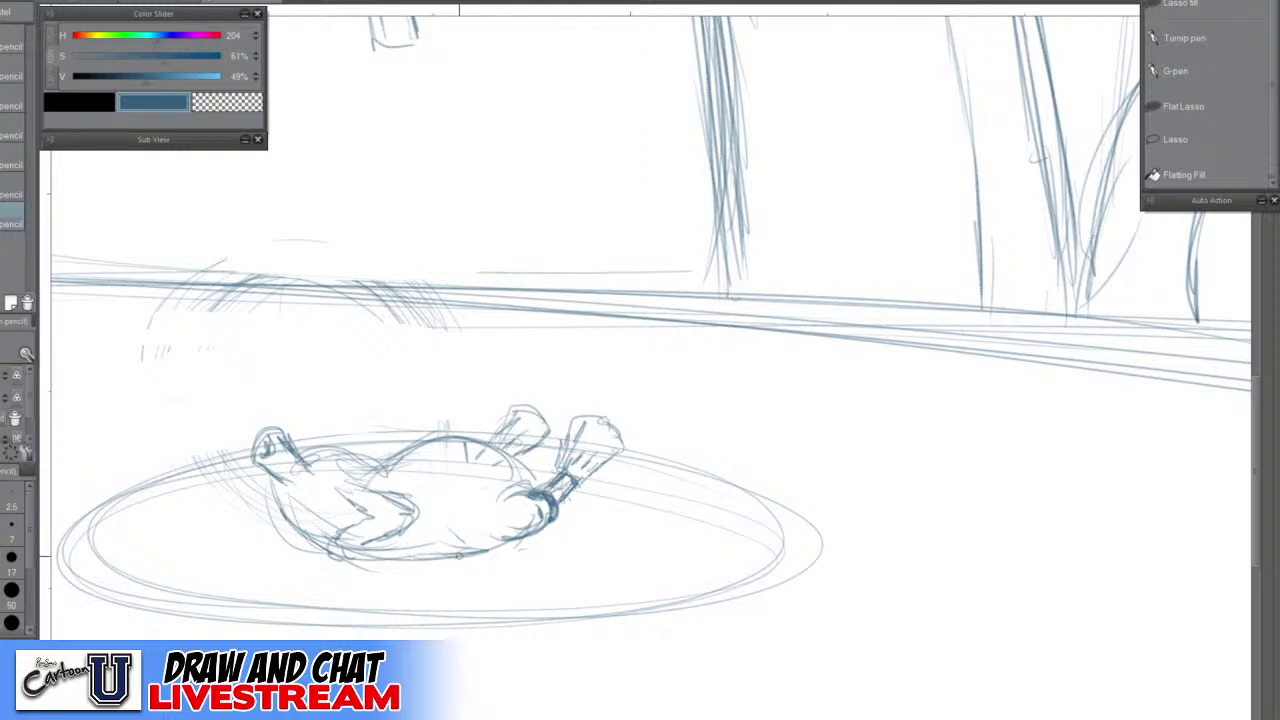
Strengthen the bird's folded wing and underside, and add a small stub at the lower left of its body
{"action": "mouse_move", "coordinate": [453, 531]}
{"action": "left_mouse_down"}
{"action": "mouse_move", "coordinate": [523, 540]}
{"action": "mouse_move", "coordinate": [460, 559]}
{"action": "mouse_move", "coordinate": [362, 550]}
{"action": "mouse_move", "coordinate": [350, 564]}
{"action": "mouse_move", "coordinate": [343, 536]}
{"action": "left_mouse_up"}
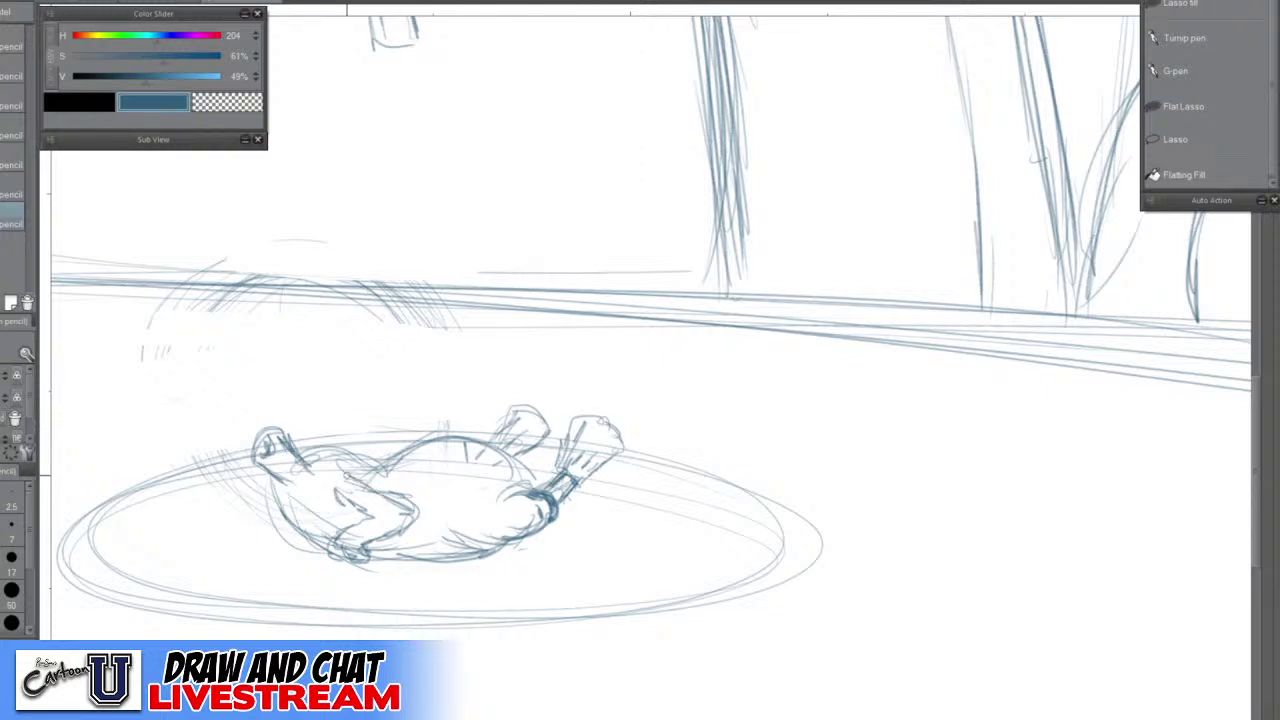
{"action": "mouse_move", "coordinate": [346, 505]}
{"action": "left_mouse_down"}
{"action": "mouse_move", "coordinate": [386, 519]}
{"action": "mouse_move", "coordinate": [413, 511]}
{"action": "mouse_move", "coordinate": [372, 544]}
{"action": "left_mouse_up"}
{"action": "mouse_move", "coordinate": [286, 514]}
{"action": "left_mouse_down"}
{"action": "mouse_move", "coordinate": [300, 521]}
{"action": "mouse_move", "coordinate": [288, 548]}
{"action": "mouse_move", "coordinate": [306, 549]}
{"action": "left_mouse_up"}
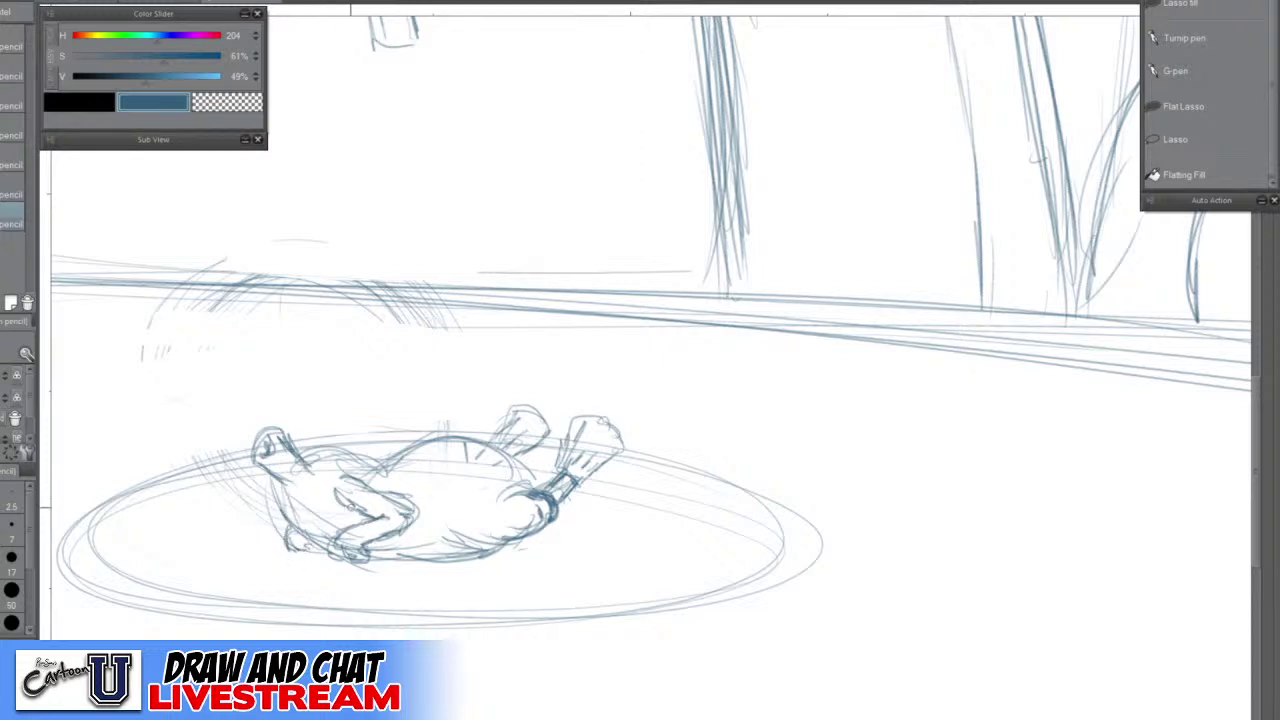
{"action": "left_click_drag", "start_coordinate": [278, 483], "coordinate": [294, 524]}
{"action": "left_click_drag", "start_coordinate": [282, 496], "coordinate": [308, 528]}
Darken the bird's upper contour across both humps and its lower belly line
{"action": "mouse_move", "coordinate": [308, 454]}
{"action": "left_mouse_down"}
{"action": "mouse_move", "coordinate": [396, 472]}
{"action": "mouse_move", "coordinate": [490, 442]}
{"action": "left_mouse_up"}
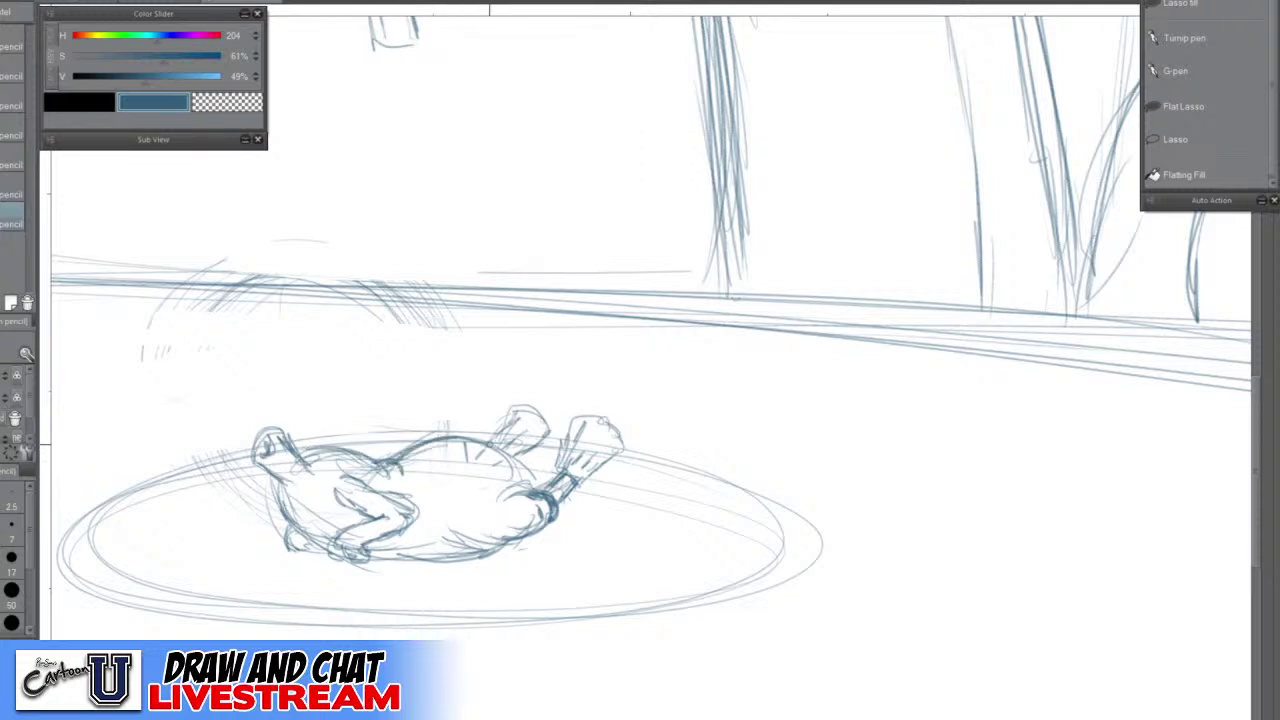
{"action": "left_click_drag", "start_coordinate": [516, 535], "coordinate": [398, 558]}
{"action": "scroll", "coordinate": [730, 527], "scroll_direction": "down", "scroll_amount": 3}
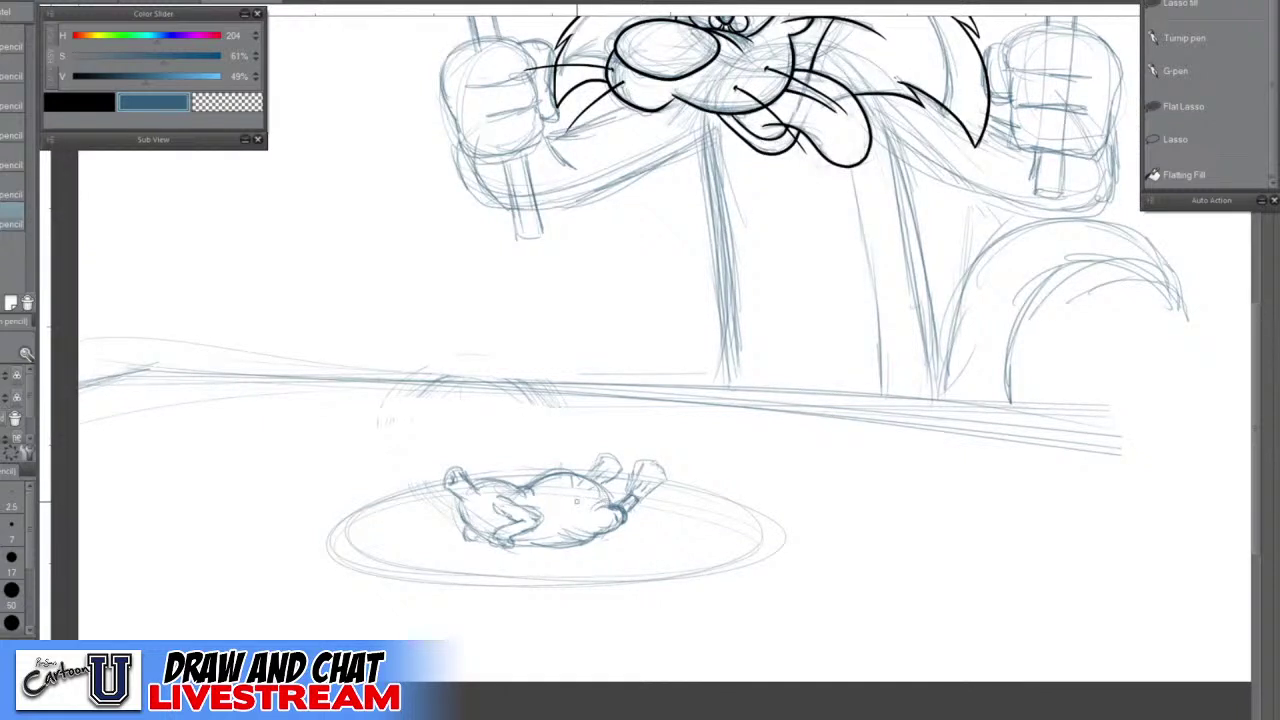
Erase both frilled leg ends and the dark joint from the bird's right side
{"action": "scroll", "coordinate": [635, 556], "scroll_direction": "up", "scroll_amount": 1}
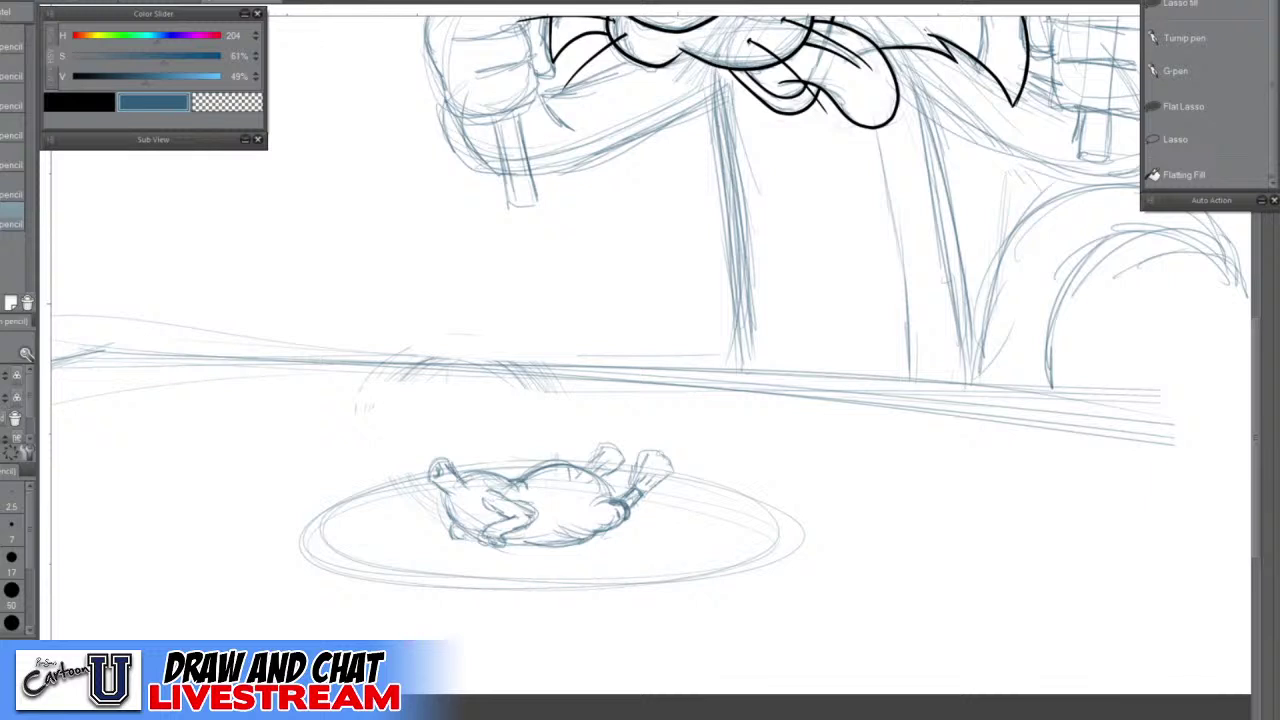
{"action": "key", "text": "e"}
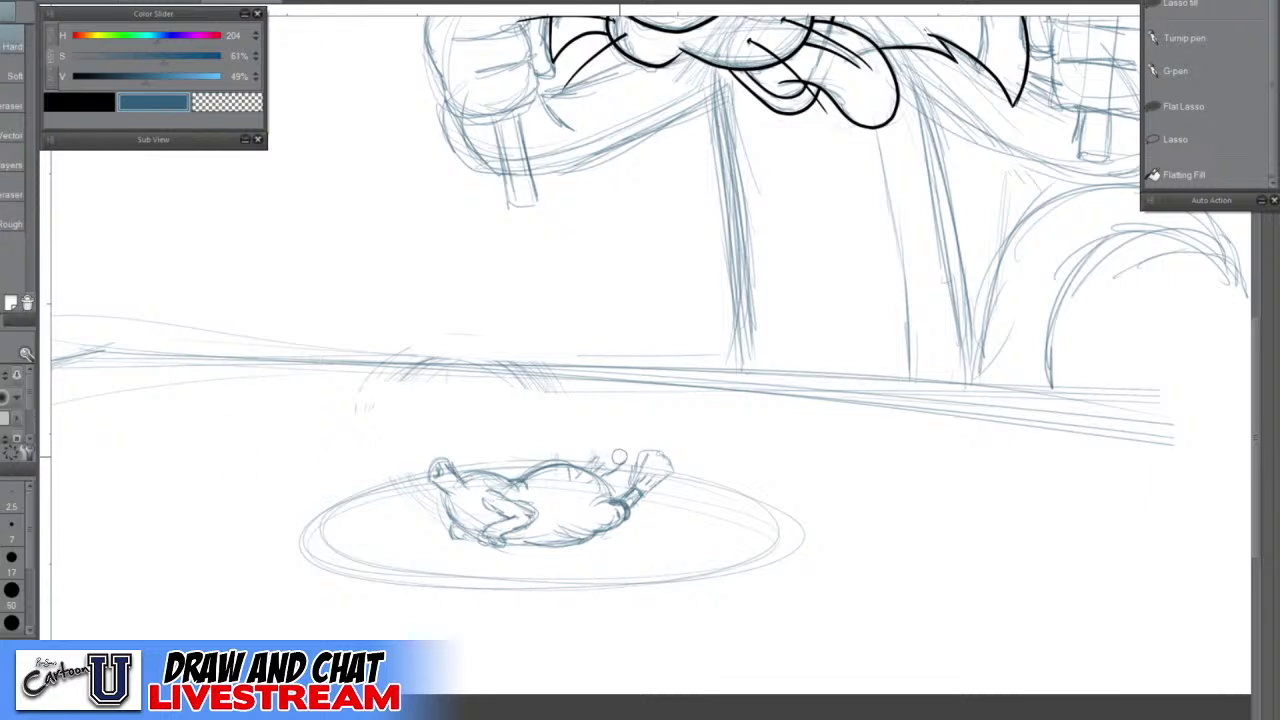
{"action": "mouse_move", "coordinate": [651, 452]}
{"action": "left_mouse_down"}
{"action": "mouse_move", "coordinate": [636, 480]}
{"action": "mouse_move", "coordinate": [668, 471]}
{"action": "mouse_move", "coordinate": [627, 473]}
{"action": "mouse_move", "coordinate": [640, 505]}
{"action": "mouse_move", "coordinate": [616, 497]}
{"action": "mouse_move", "coordinate": [606, 522]}
{"action": "mouse_move", "coordinate": [626, 512]}
{"action": "mouse_move", "coordinate": [602, 536]}
{"action": "mouse_move", "coordinate": [606, 492]}
{"action": "mouse_move", "coordinate": [596, 522]}
{"action": "mouse_move", "coordinate": [612, 490]}
{"action": "mouse_move", "coordinate": [616, 508]}
{"action": "left_mouse_up"}
Sketch a drooping shape with two rounded lobes hanging from the leg joint at the bird's right end
{"action": "key", "text": "p"}
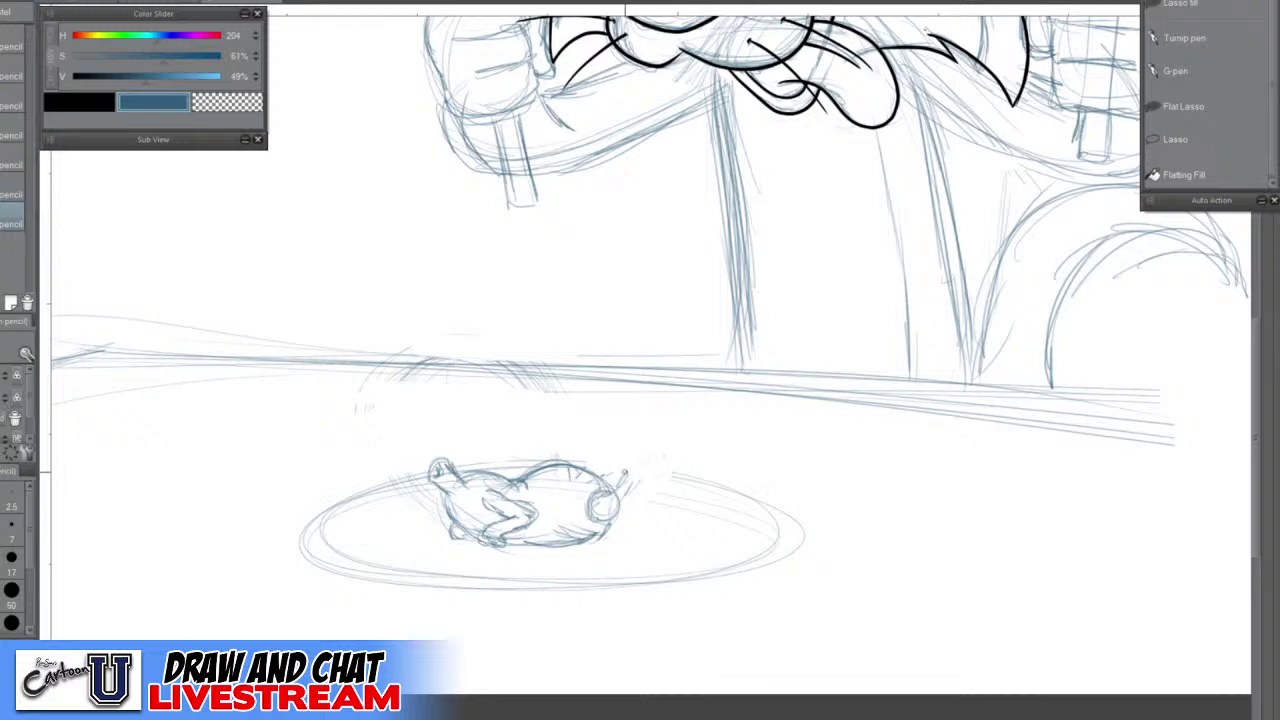
{"action": "mouse_move", "coordinate": [624, 476]}
{"action": "left_mouse_down"}
{"action": "mouse_move", "coordinate": [642, 456]}
{"action": "mouse_move", "coordinate": [690, 484]}
{"action": "mouse_move", "coordinate": [700, 521]}
{"action": "left_mouse_up"}
{"action": "left_click_drag", "start_coordinate": [641, 491], "coordinate": [646, 510]}
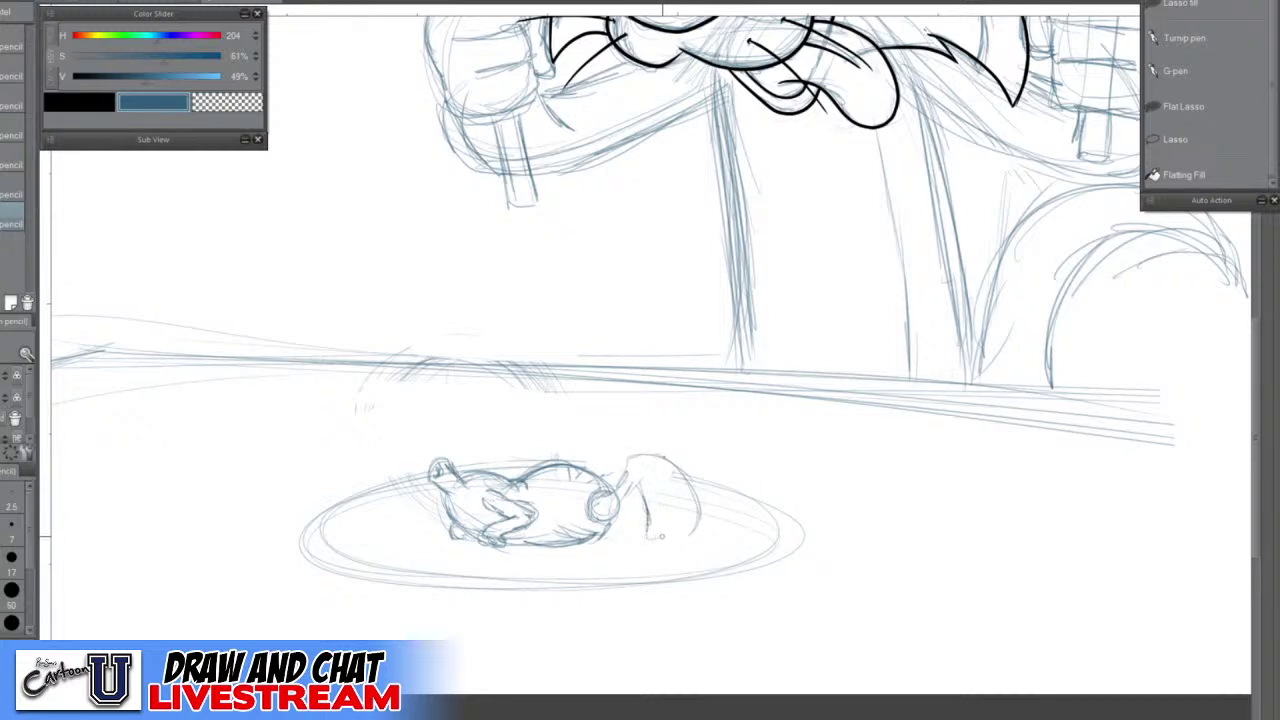
{"action": "mouse_move", "coordinate": [643, 493]}
{"action": "left_mouse_down"}
{"action": "mouse_move", "coordinate": [647, 532]}
{"action": "mouse_move", "coordinate": [622, 466]}
{"action": "mouse_move", "coordinate": [672, 462]}
{"action": "mouse_move", "coordinate": [680, 540]}
{"action": "mouse_move", "coordinate": [664, 534]}
{"action": "mouse_move", "coordinate": [694, 502]}
{"action": "mouse_move", "coordinate": [641, 530]}
{"action": "mouse_move", "coordinate": [665, 532]}
{"action": "left_mouse_up"}
{"action": "left_click", "coordinate": [673, 495]}
Sketch a second rounded shape with a curved pointed tip behind the bird's thigh, and firm up the drooping lobe
{"action": "mouse_move", "coordinate": [581, 467]}
{"action": "left_mouse_down"}
{"action": "mouse_move", "coordinate": [614, 450]}
{"action": "mouse_move", "coordinate": [630, 518]}
{"action": "mouse_move", "coordinate": [617, 530]}
{"action": "left_mouse_up"}
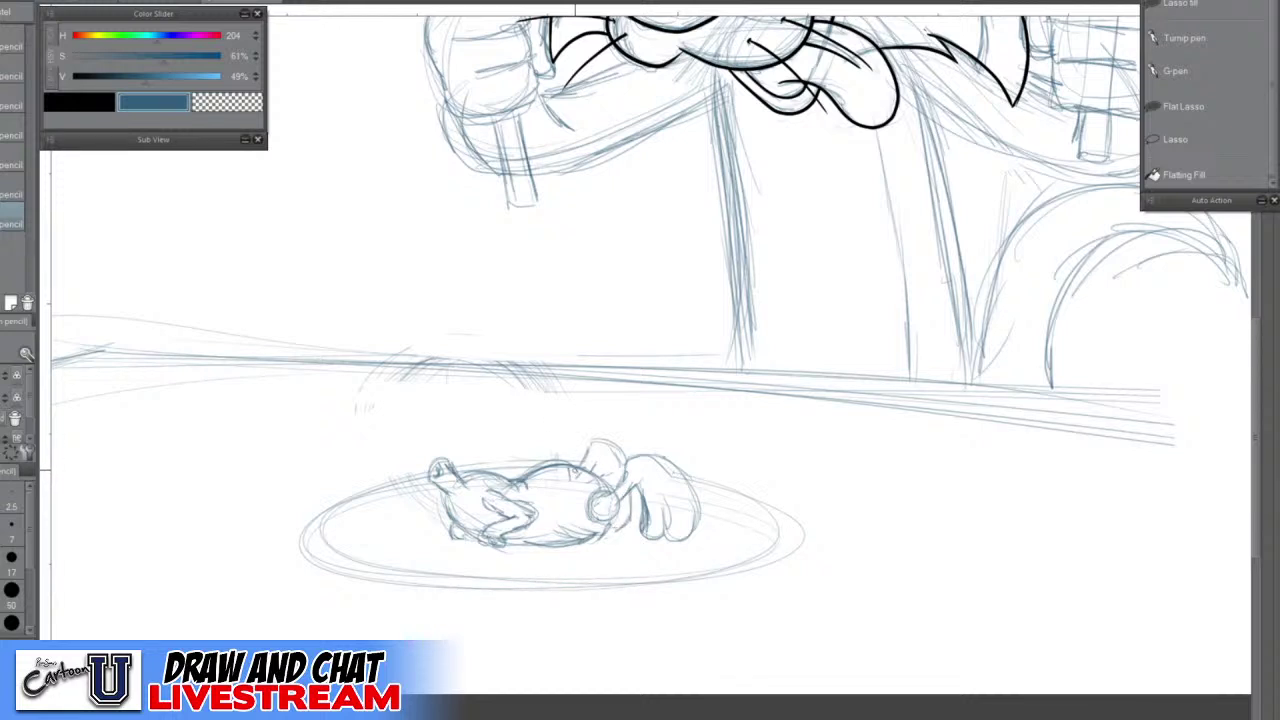
{"action": "mouse_move", "coordinate": [569, 468]}
{"action": "left_mouse_down"}
{"action": "mouse_move", "coordinate": [599, 415]}
{"action": "mouse_move", "coordinate": [577, 472]}
{"action": "left_mouse_up"}
{"action": "left_click_drag", "start_coordinate": [688, 481], "coordinate": [676, 540]}
{"action": "scroll", "coordinate": [647, 510], "scroll_direction": "down", "scroll_amount": 2}
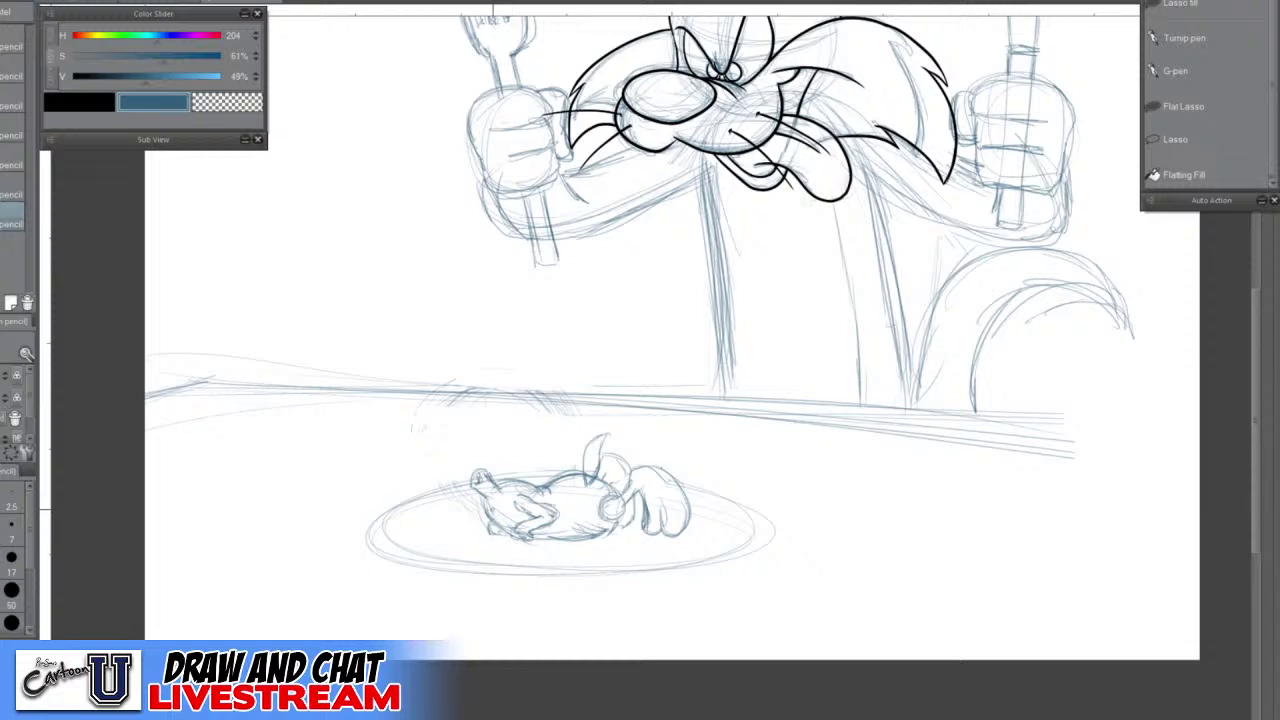
{"action": "scroll", "coordinate": [647, 510], "scroll_direction": "down", "scroll_amount": 1}
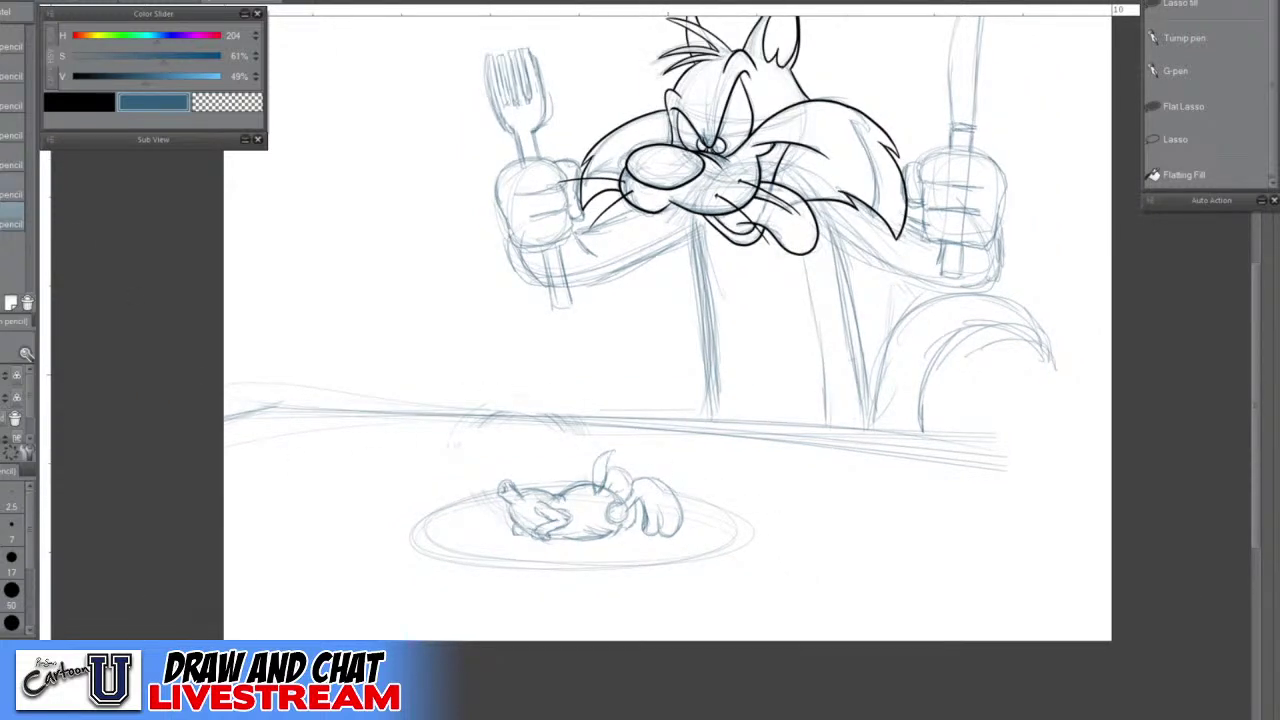
Lasso the plate with the bird, scale it down proportionally toward its upper right corner, and deselect it
{"action": "key", "text": "m"}
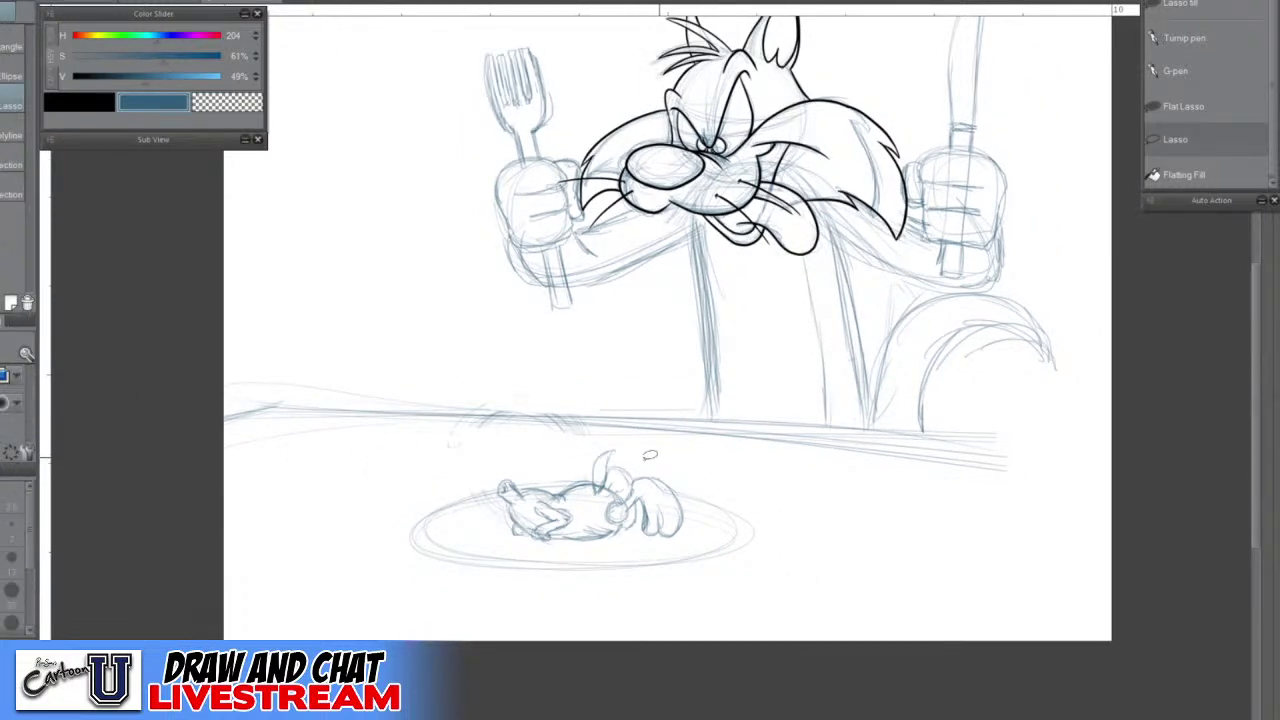
{"action": "mouse_move", "coordinate": [380, 502]}
{"action": "left_mouse_down"}
{"action": "mouse_move", "coordinate": [786, 486]}
{"action": "mouse_move", "coordinate": [423, 580]}
{"action": "mouse_move", "coordinate": [345, 565]}
{"action": "left_mouse_up"}
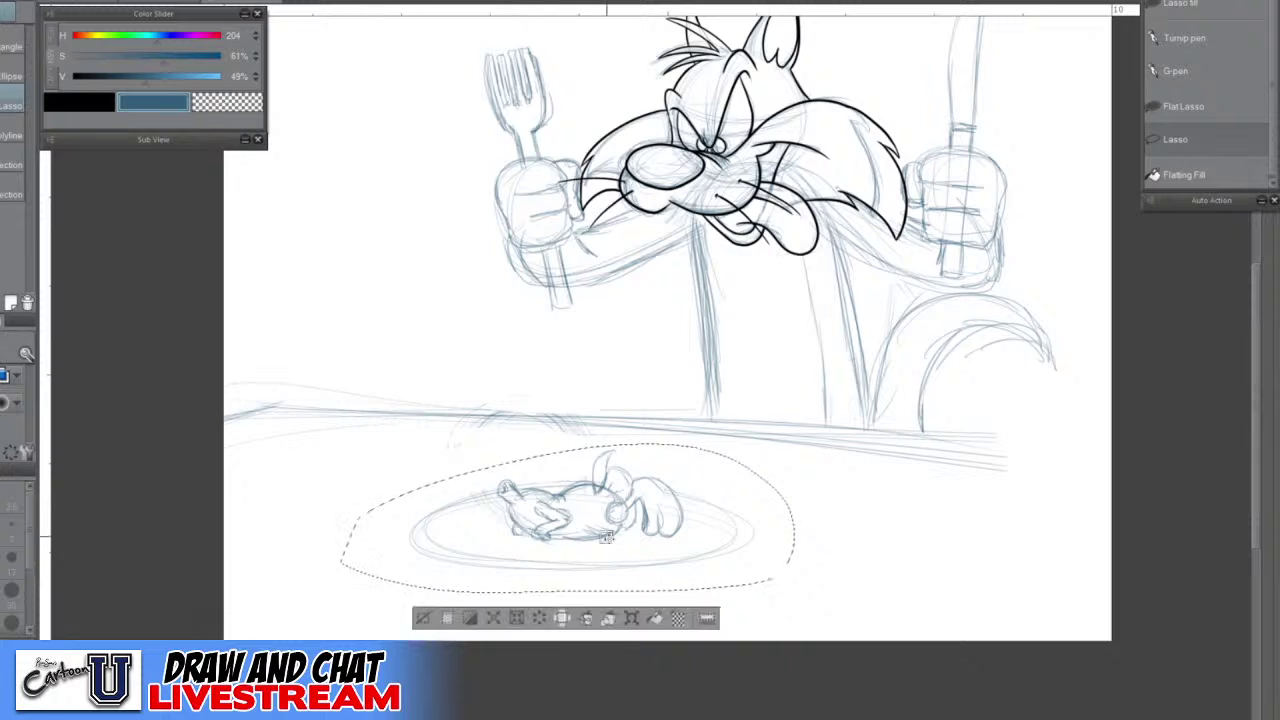
{"action": "key", "text": "ctrl+t"}
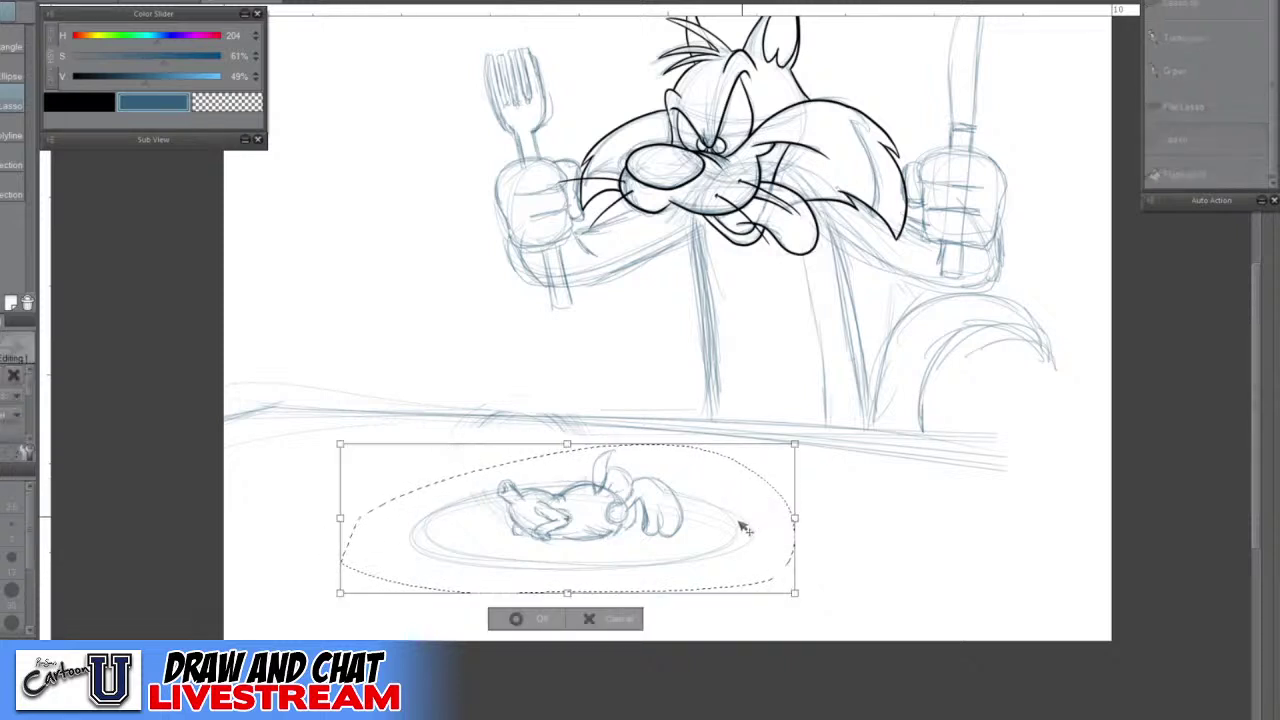
{"action": "key", "text": "shift"}
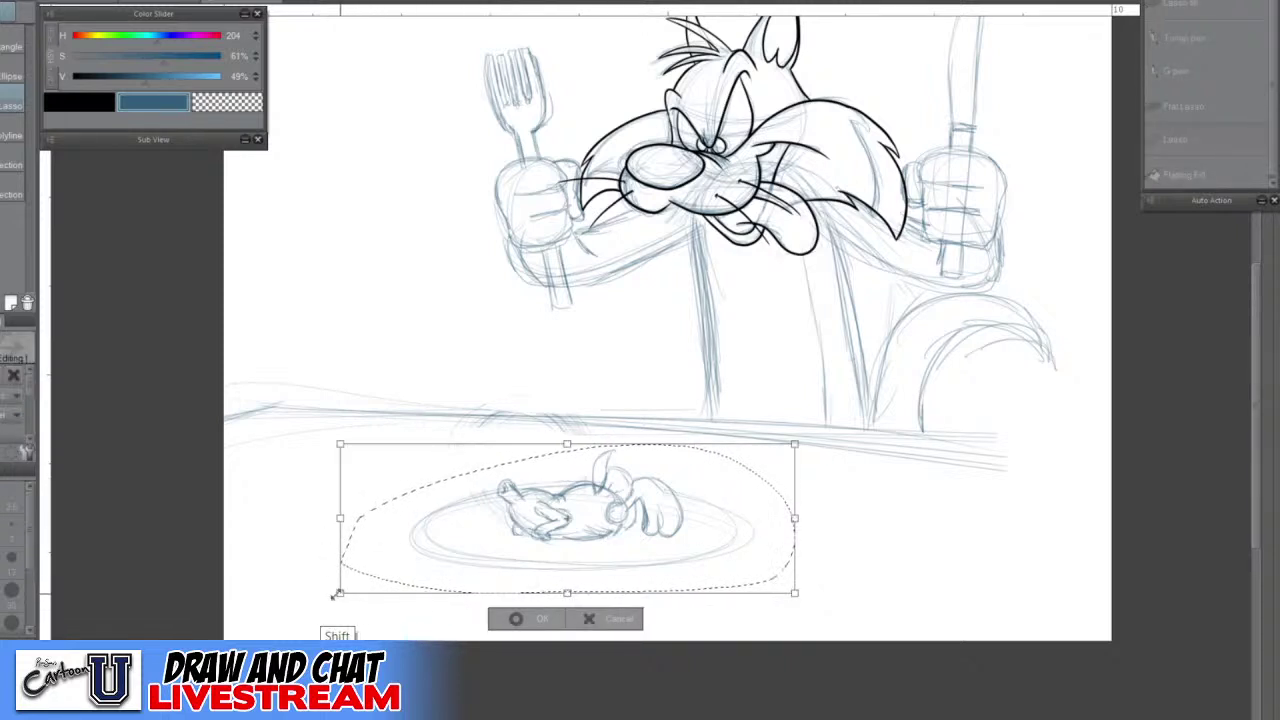
{"action": "mouse_move", "coordinate": [337, 594]}
{"action": "left_mouse_down"}
{"action": "mouse_move", "coordinate": [380, 568]}
{"action": "mouse_move", "coordinate": [424, 564]}
{"action": "left_mouse_up"}
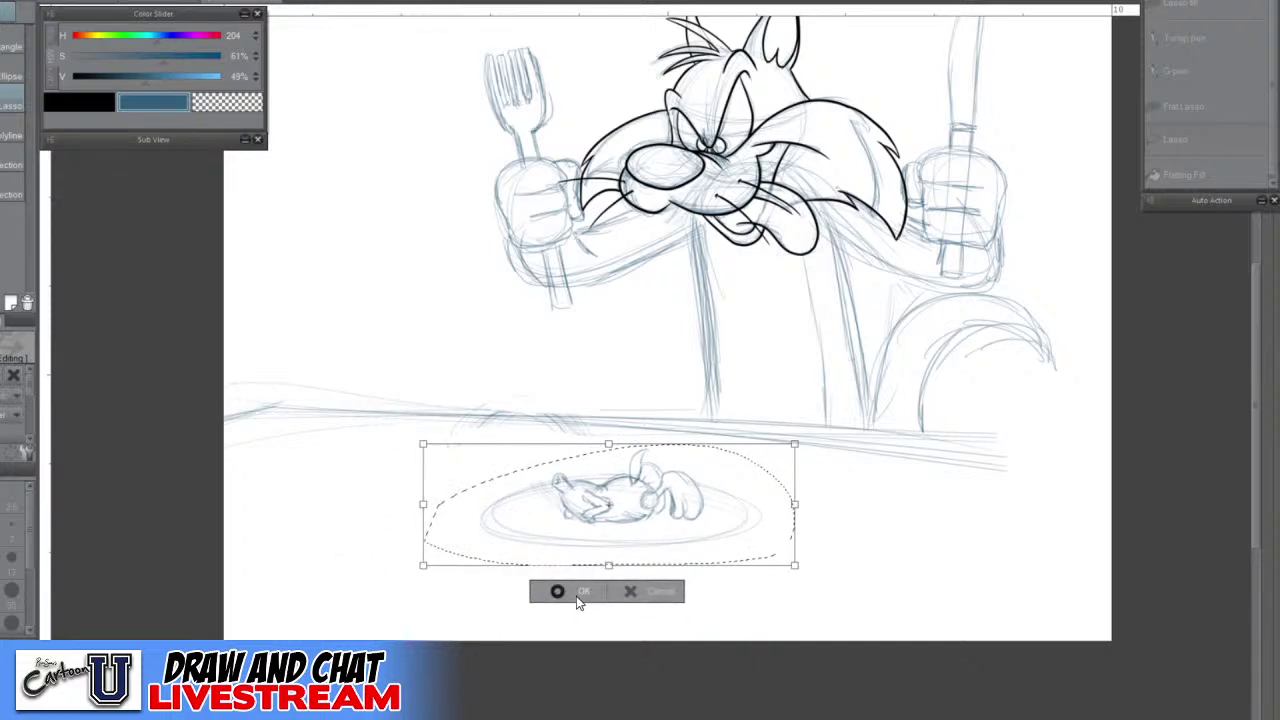
{"action": "left_click", "coordinate": [576, 597]}
{"action": "scroll", "coordinate": [576, 598], "scroll_direction": "up", "scroll_amount": 1}
{"action": "left_click", "coordinate": [471, 589]}
{"action": "scroll", "coordinate": [509, 623], "scroll_direction": "down", "scroll_amount": 2}
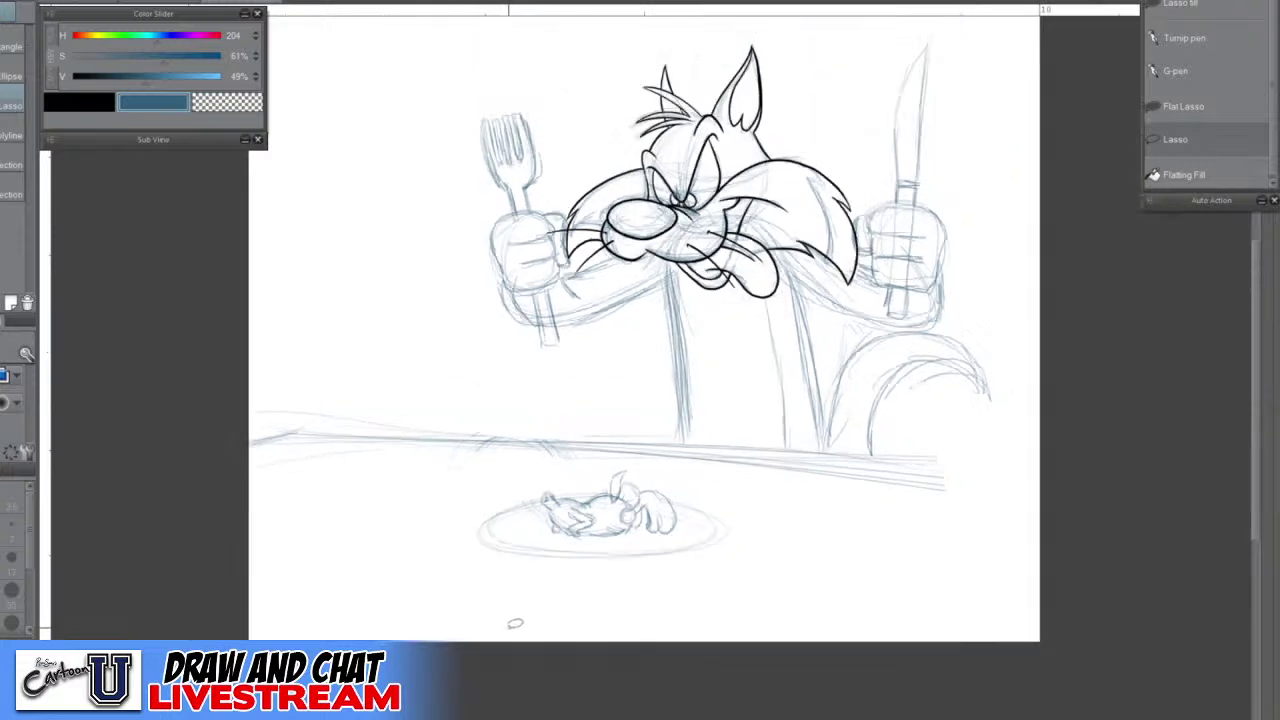
{"action": "scroll", "coordinate": [515, 623], "scroll_direction": "down", "scroll_amount": 1}
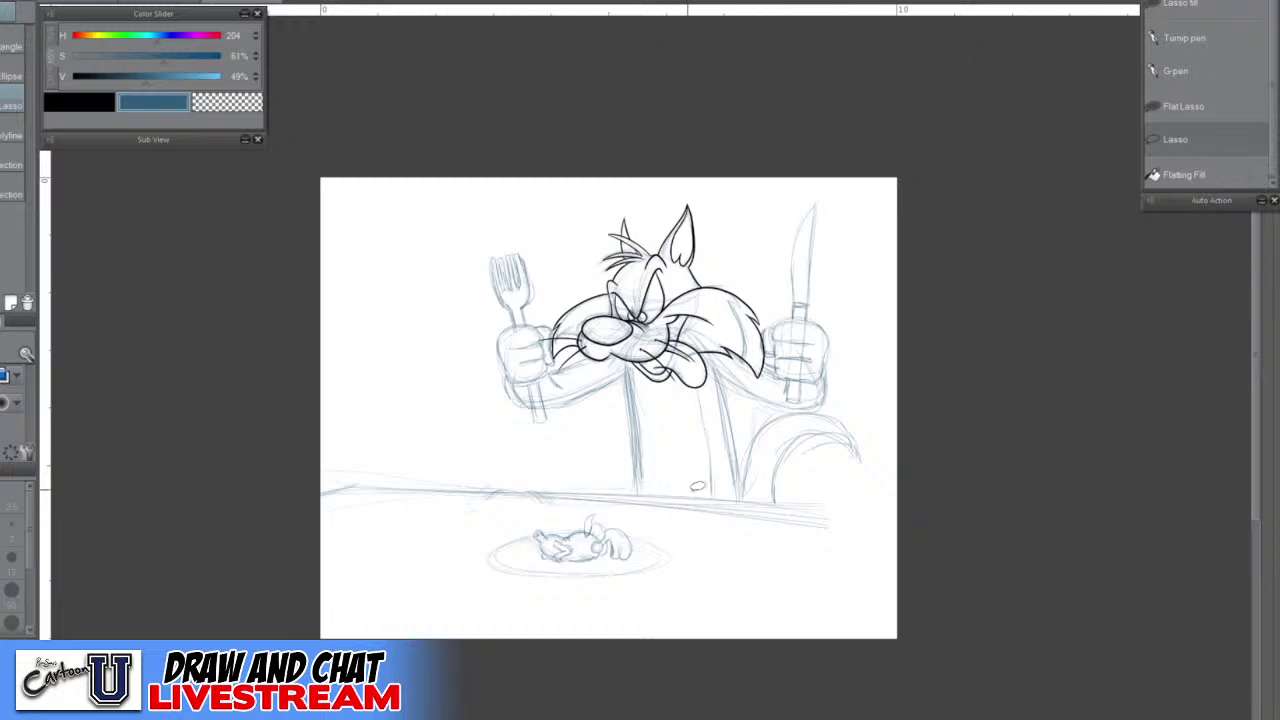
Ink the lower whisker on the cat's left cheek in black with the G-pen, including its small hooked root
{"action": "scroll", "coordinate": [698, 487], "scroll_direction": "up", "scroll_amount": 2}
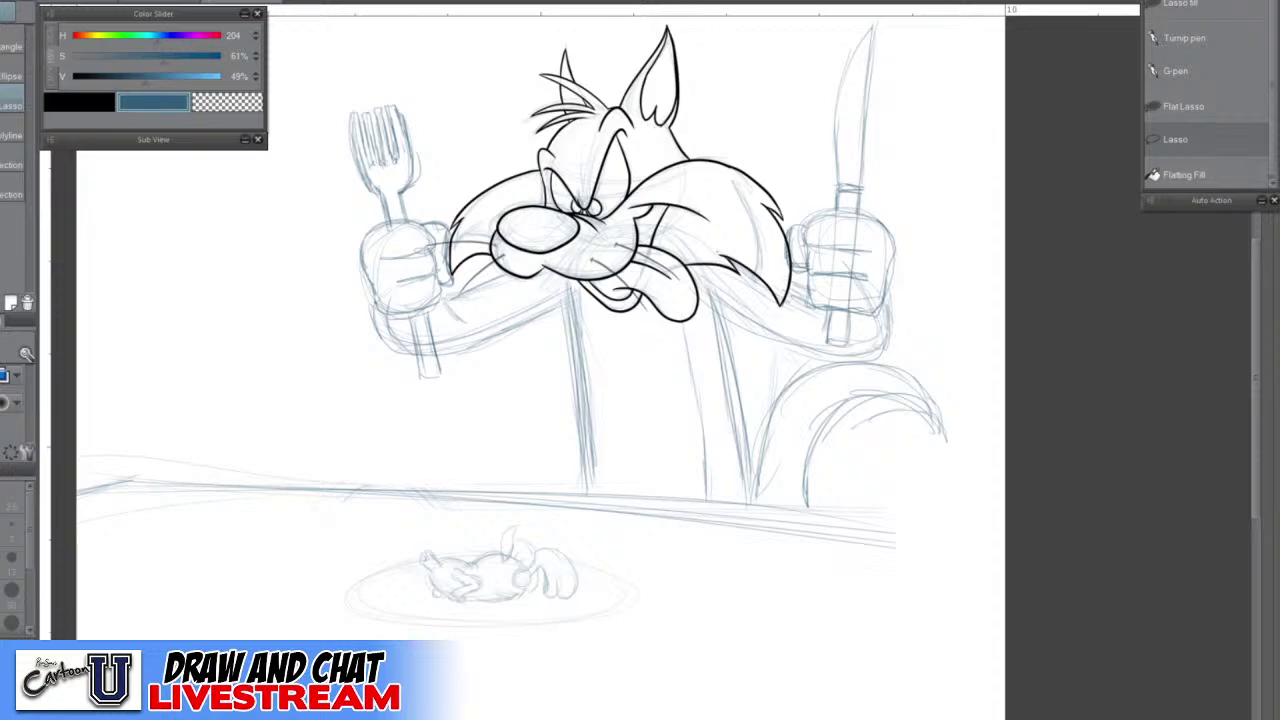
{"action": "scroll", "coordinate": [590, 264], "scroll_direction": "up", "scroll_amount": 5}
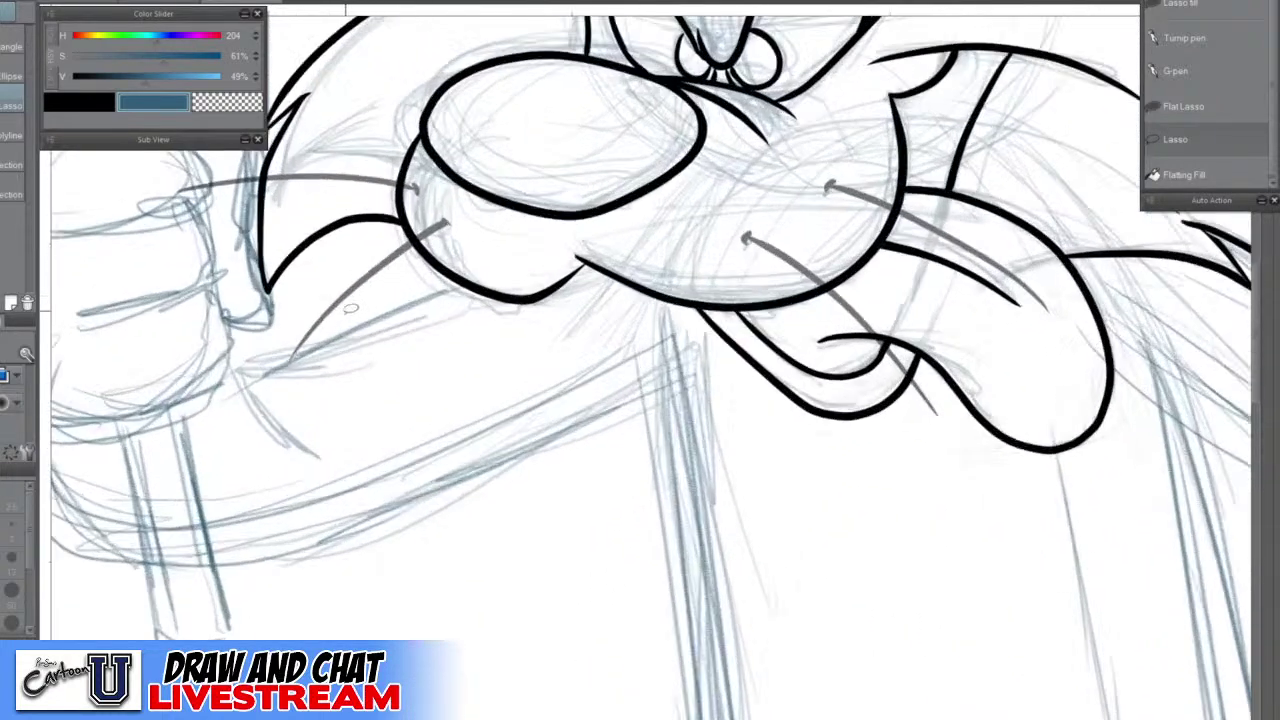
{"action": "scroll", "coordinate": [350, 308], "scroll_direction": "up", "scroll_amount": 2}
{"action": "key", "text": "p"}
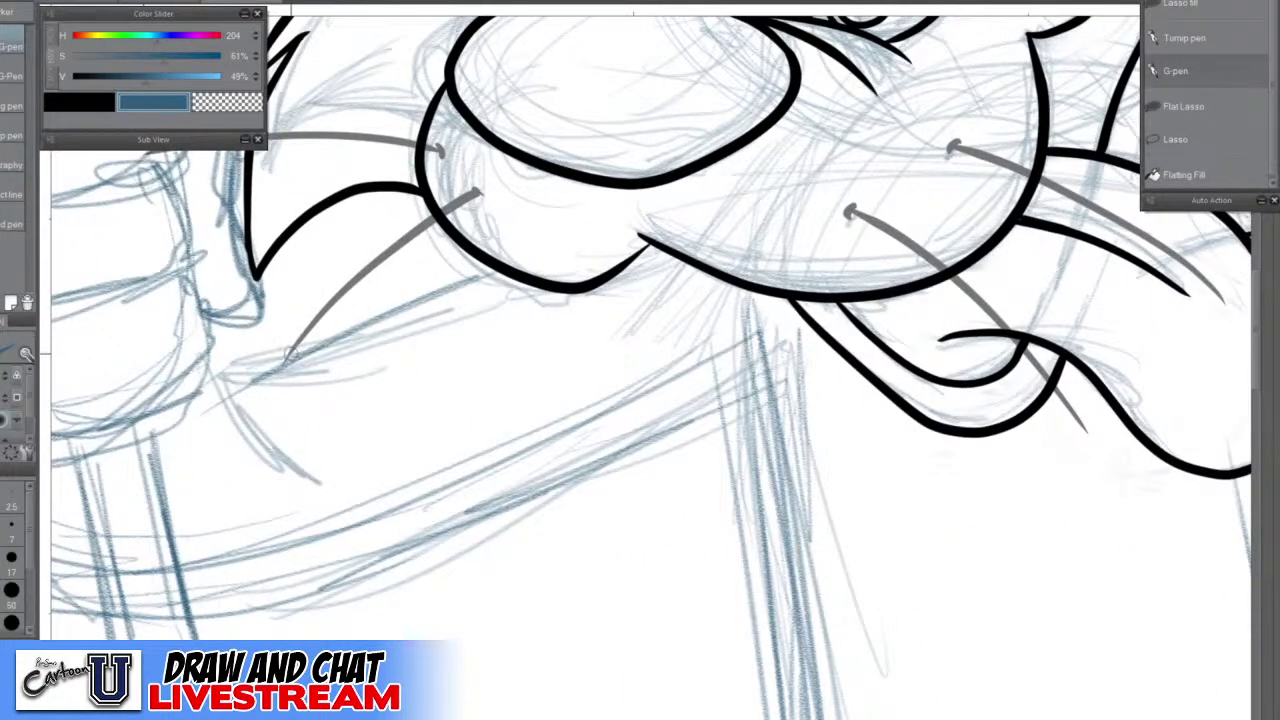
{"action": "scroll", "coordinate": [290, 354], "scroll_direction": "up", "scroll_amount": 1}
{"action": "left_click_drag", "start_coordinate": [278, 370], "coordinate": [372, 253]}
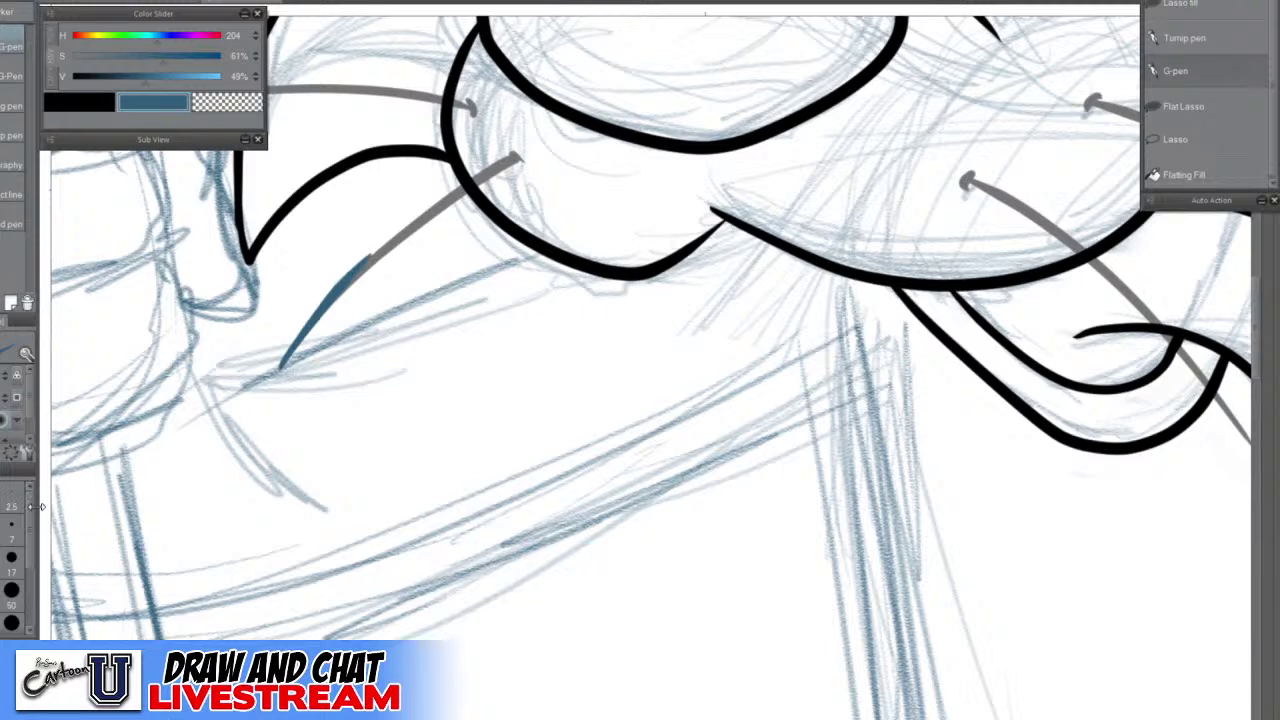
{"action": "key", "text": "ctrl+z"}
{"action": "key", "text": "c"}
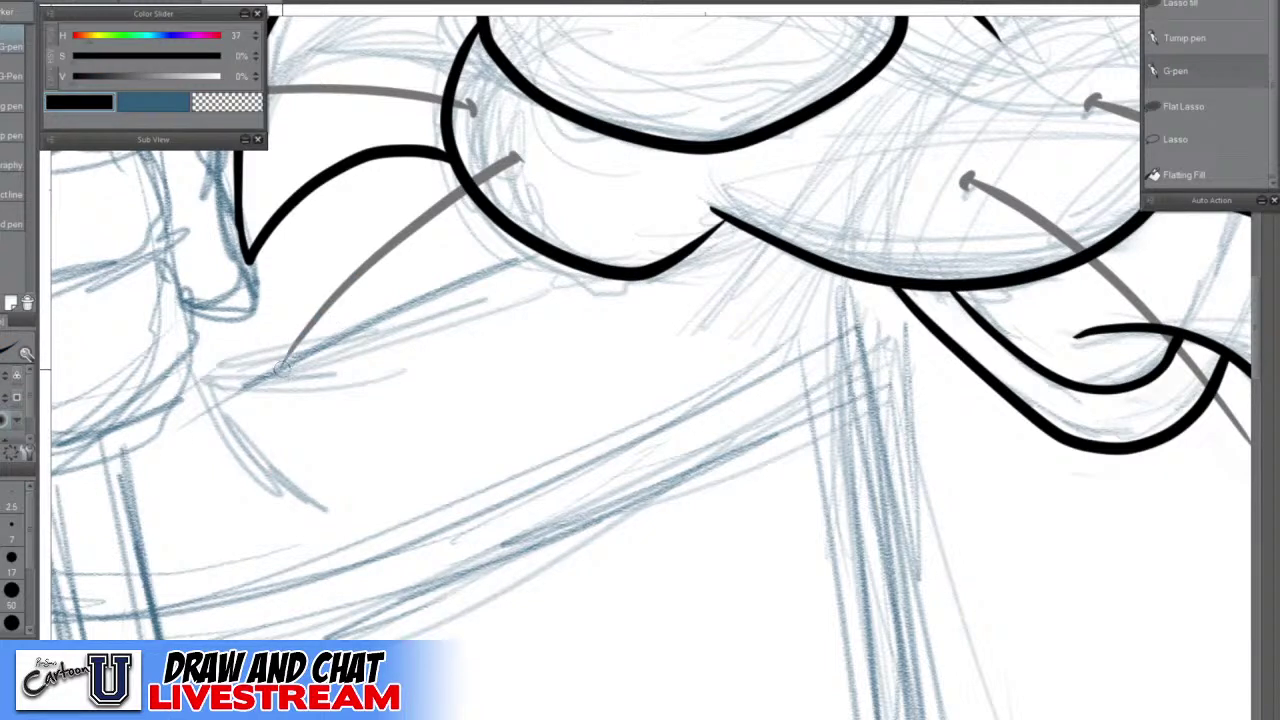
{"action": "left_click_drag", "start_coordinate": [283, 366], "coordinate": [397, 233]}
{"action": "left_click_drag", "start_coordinate": [470, 182], "coordinate": [518, 158]}
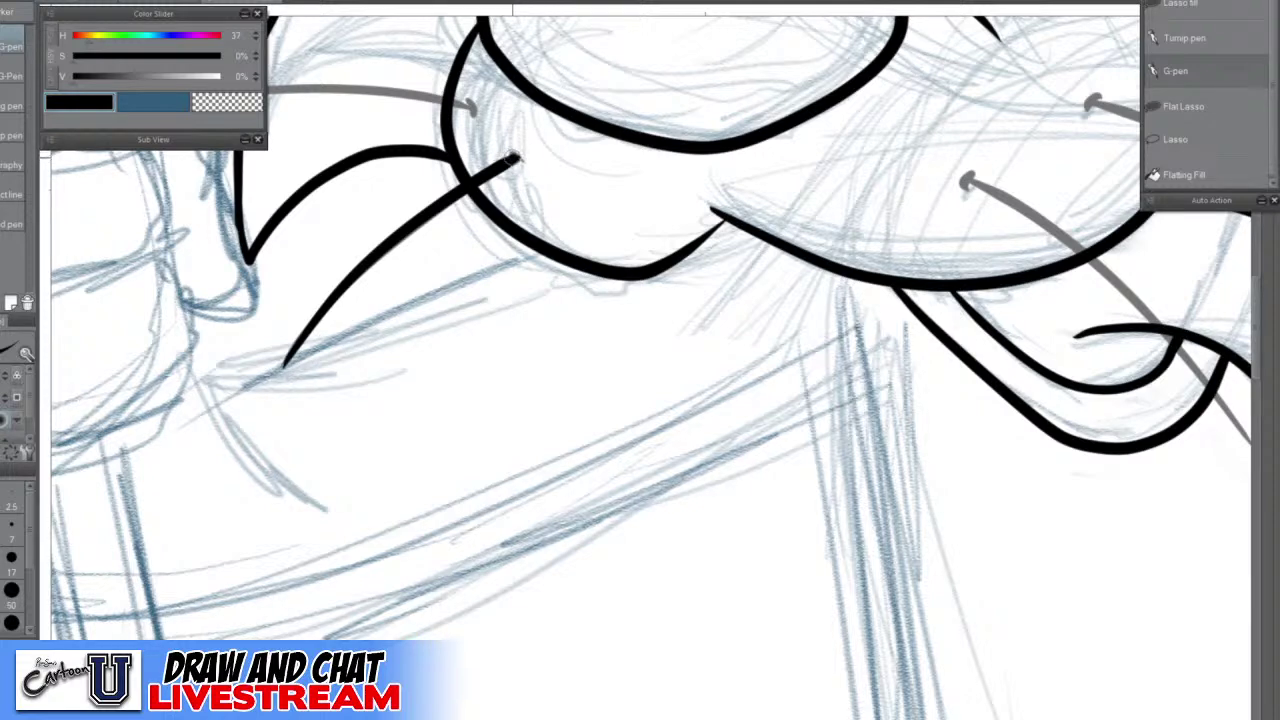
{"action": "left_click_drag", "start_coordinate": [505, 156], "coordinate": [521, 165]}
{"action": "scroll", "coordinate": [547, 372], "scroll_direction": "down", "scroll_amount": 2}
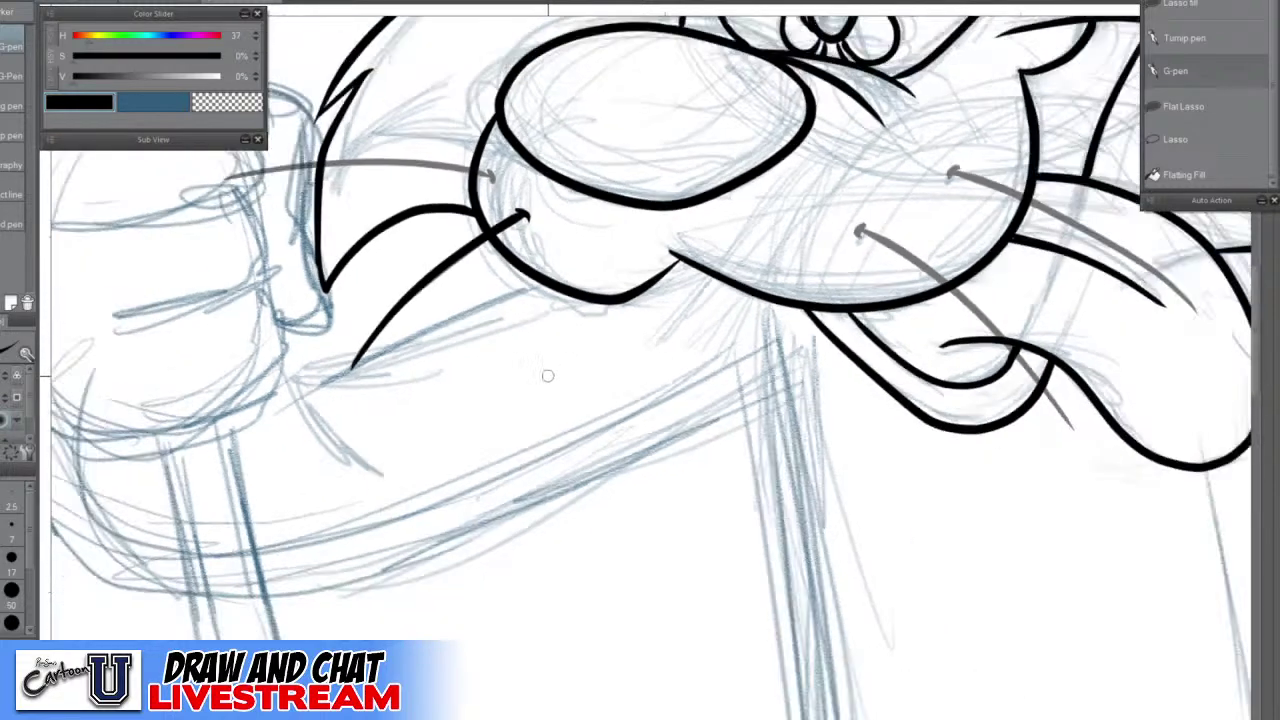
Ink the upper whisker on the left cheek, from its tip over the fork hand to the muzzle
{"action": "mouse_move", "coordinate": [492, 305]}
{"action": "left_mouse_down"}
{"action": "mouse_move", "coordinate": [514, 383]}
{"action": "mouse_move", "coordinate": [700, 420]}
{"action": "left_mouse_up"}
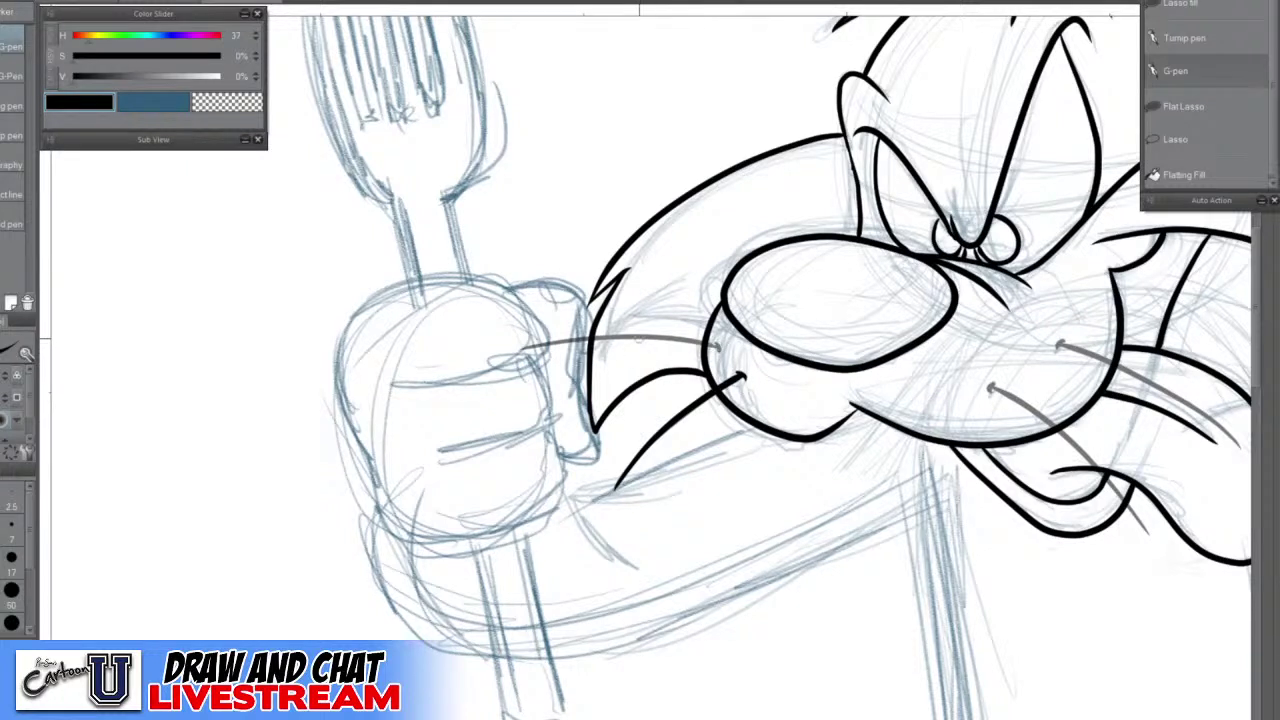
{"action": "left_click_drag", "start_coordinate": [520, 350], "coordinate": [720, 348]}
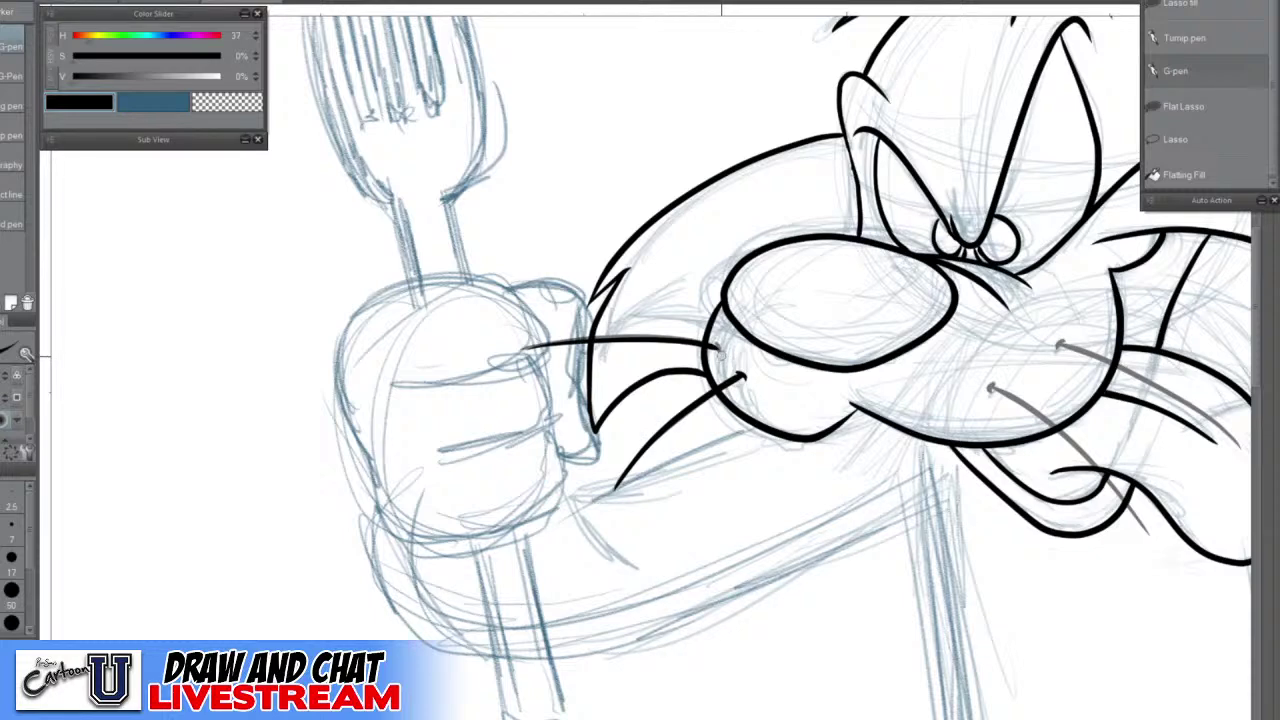
{"action": "scroll", "coordinate": [690, 418], "scroll_direction": "down", "scroll_amount": 2}
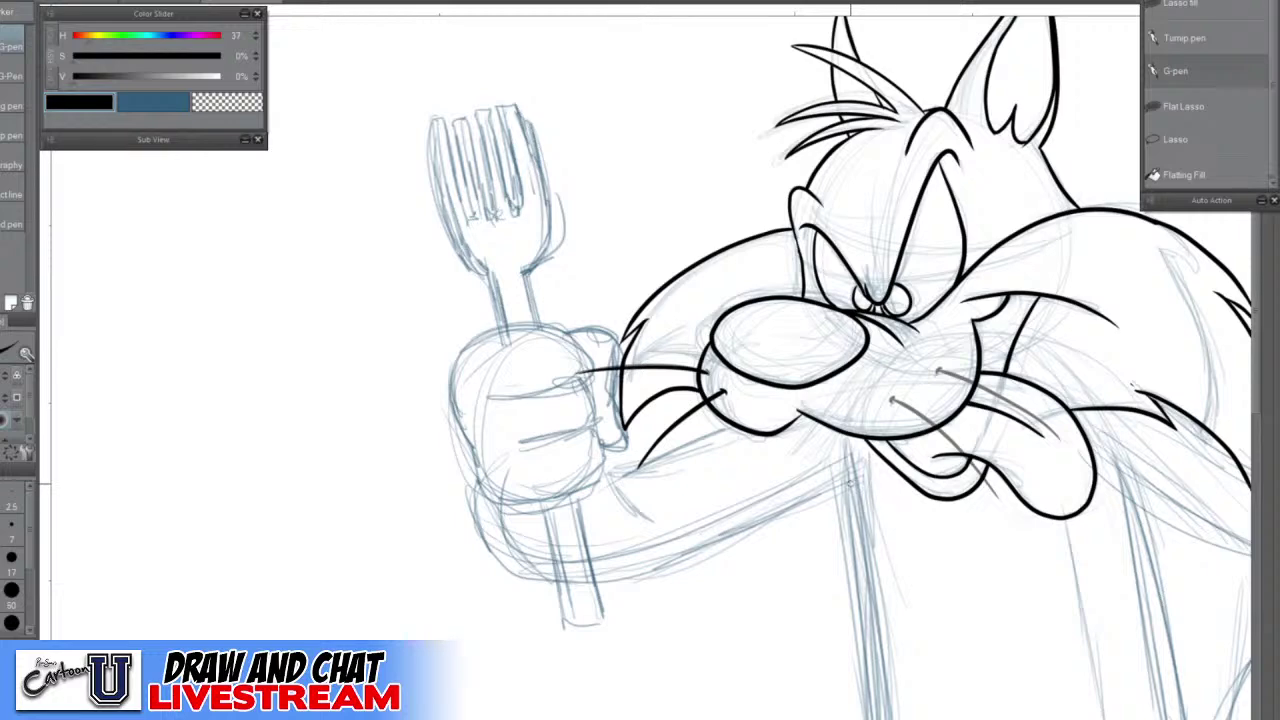
Ink the fork arm's curved lower contour up to the body, its upper edge, and the short line below the wrist
{"action": "mouse_move", "coordinate": [740, 494]}
{"action": "left_mouse_down"}
{"action": "mouse_move", "coordinate": [635, 519]}
{"action": "mouse_move", "coordinate": [474, 500]}
{"action": "left_mouse_up"}
{"action": "scroll", "coordinate": [259, 529], "scroll_direction": "up", "scroll_amount": 1}
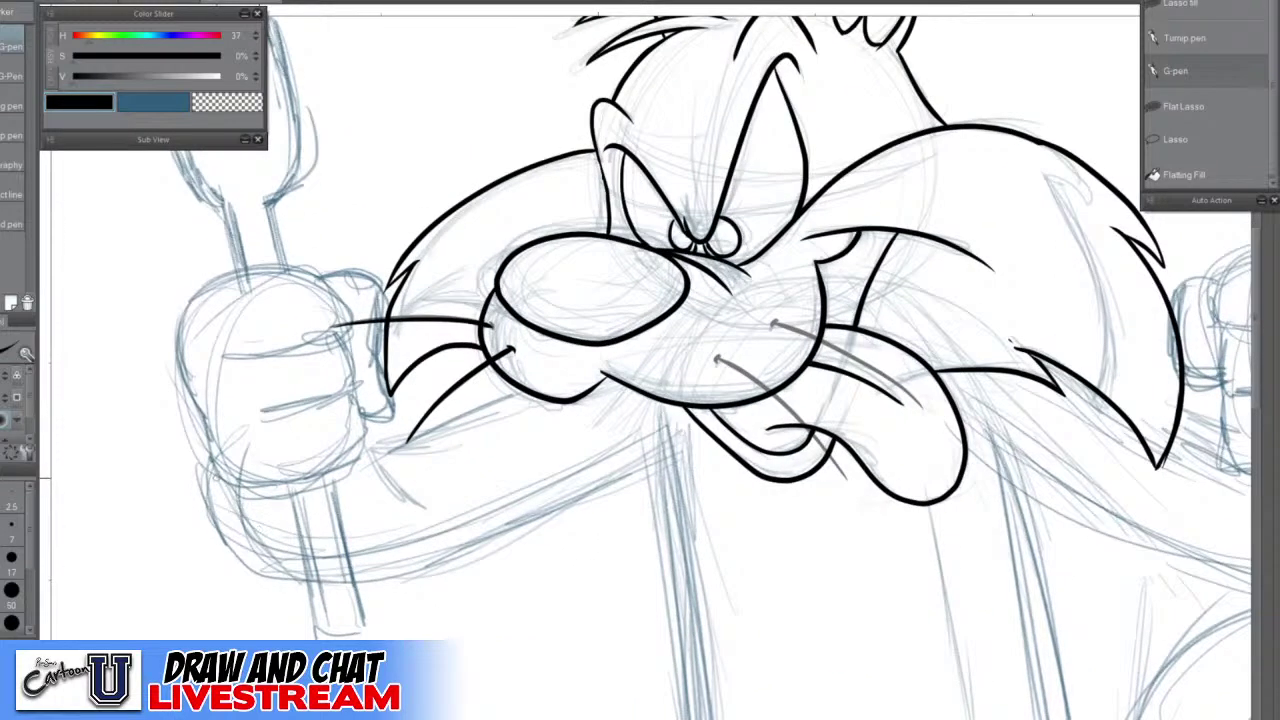
{"action": "left_click_drag", "start_coordinate": [216, 476], "coordinate": [250, 547]}
{"action": "right_click", "coordinate": [238, 520]}
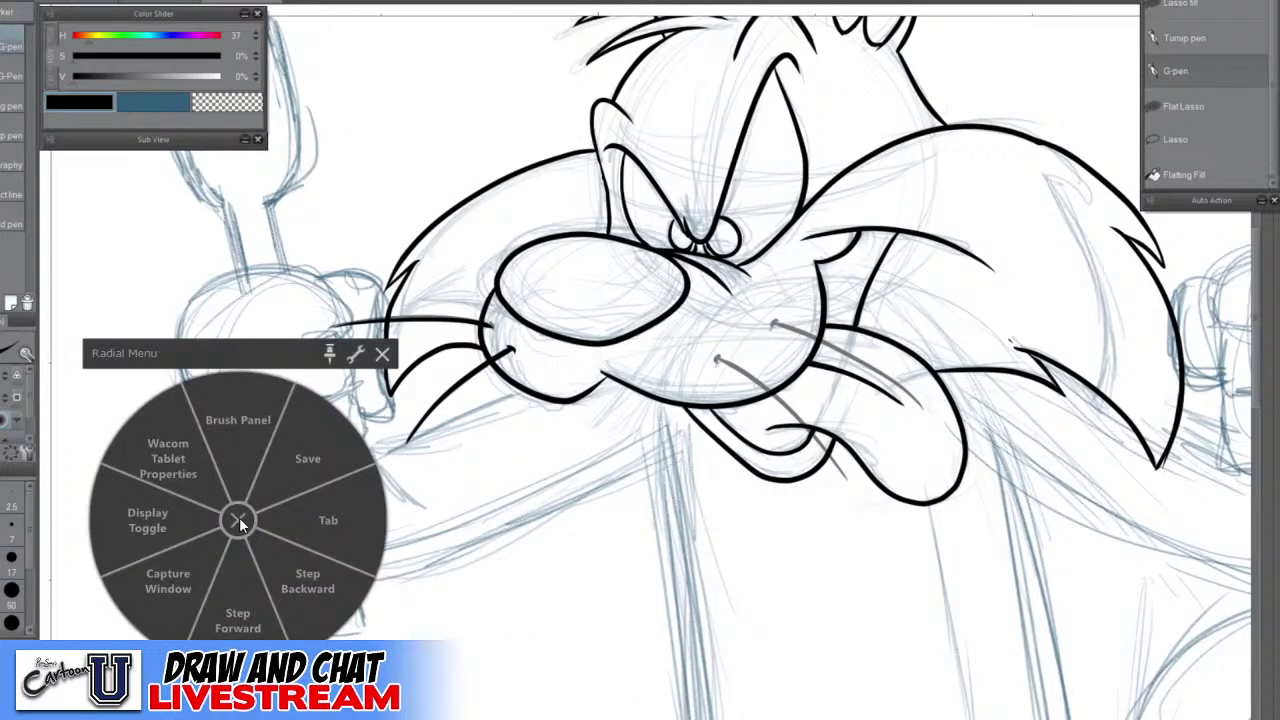
{"action": "left_click", "coordinate": [240, 519]}
{"action": "mouse_move", "coordinate": [236, 484]}
{"action": "left_mouse_down"}
{"action": "mouse_move", "coordinate": [249, 549]}
{"action": "mouse_move", "coordinate": [285, 582]}
{"action": "mouse_move", "coordinate": [347, 589]}
{"action": "mouse_move", "coordinate": [449, 563]}
{"action": "mouse_move", "coordinate": [665, 455]}
{"action": "left_mouse_up"}
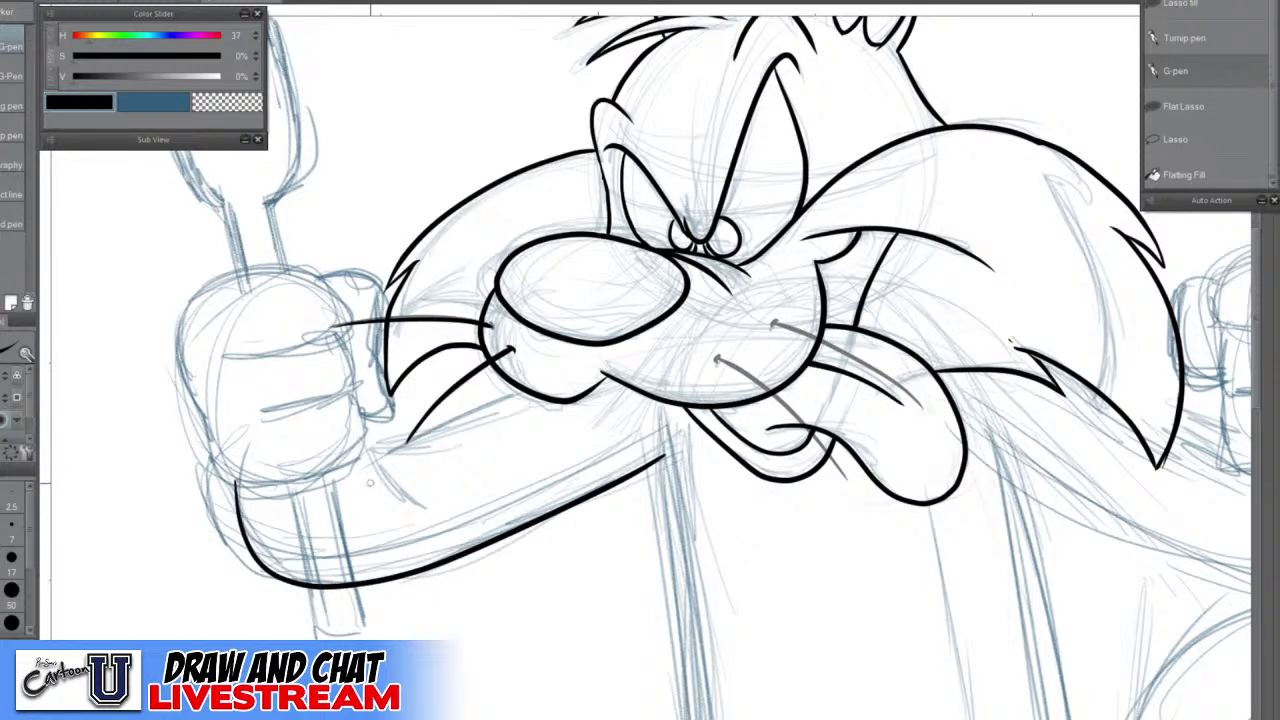
{"action": "mouse_move", "coordinate": [380, 525]}
{"action": "left_mouse_down"}
{"action": "mouse_move", "coordinate": [356, 447]}
{"action": "mouse_move", "coordinate": [430, 434]}
{"action": "mouse_move", "coordinate": [526, 392]}
{"action": "left_mouse_up"}
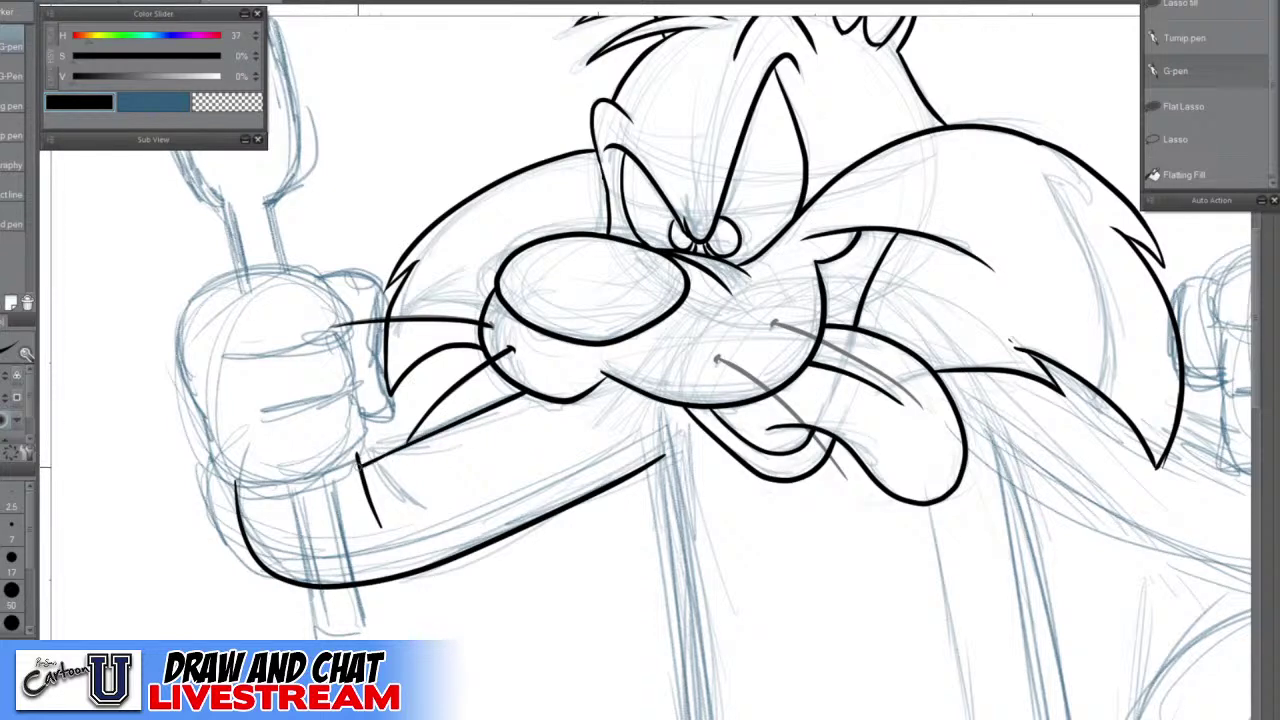
Ink the left side of the cat's torso with two close lines from below the chin down to the table edge
{"action": "scroll", "coordinate": [676, 456], "scroll_direction": "down", "scroll_amount": 2}
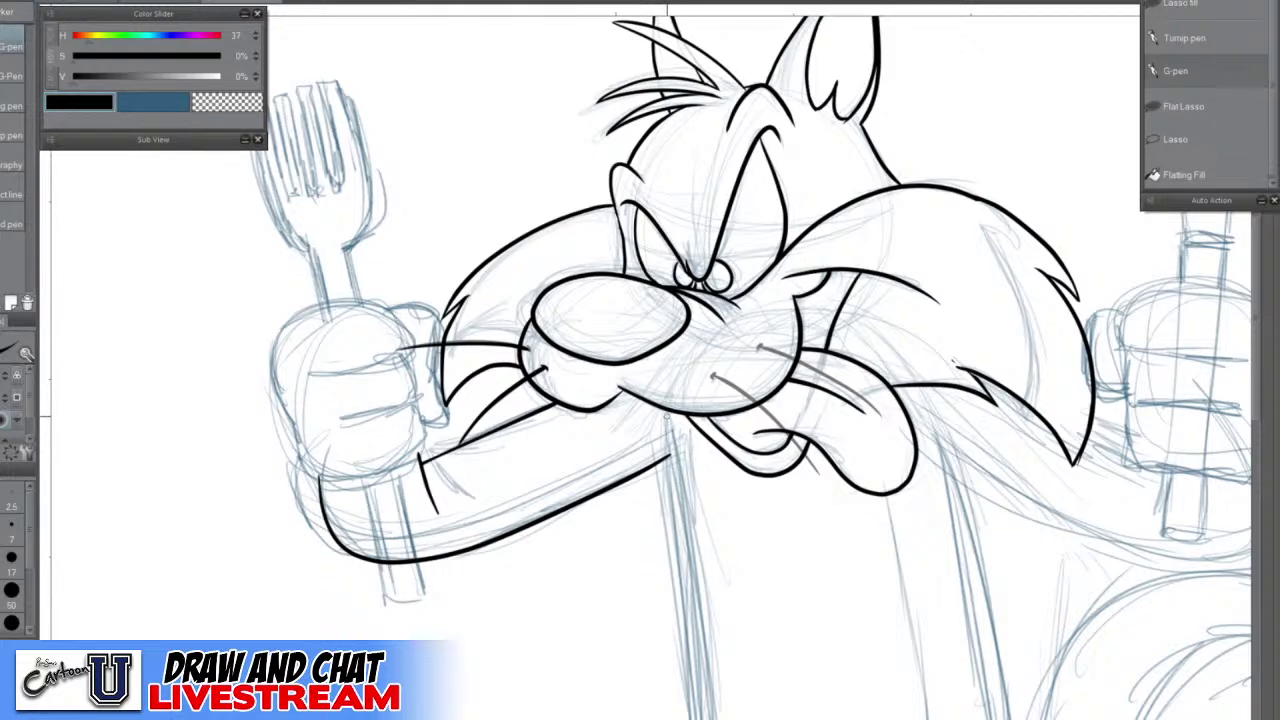
{"action": "left_click_drag", "start_coordinate": [667, 422], "coordinate": [702, 718]}
{"action": "scroll", "coordinate": [680, 400], "scroll_direction": "down", "scroll_amount": 5}
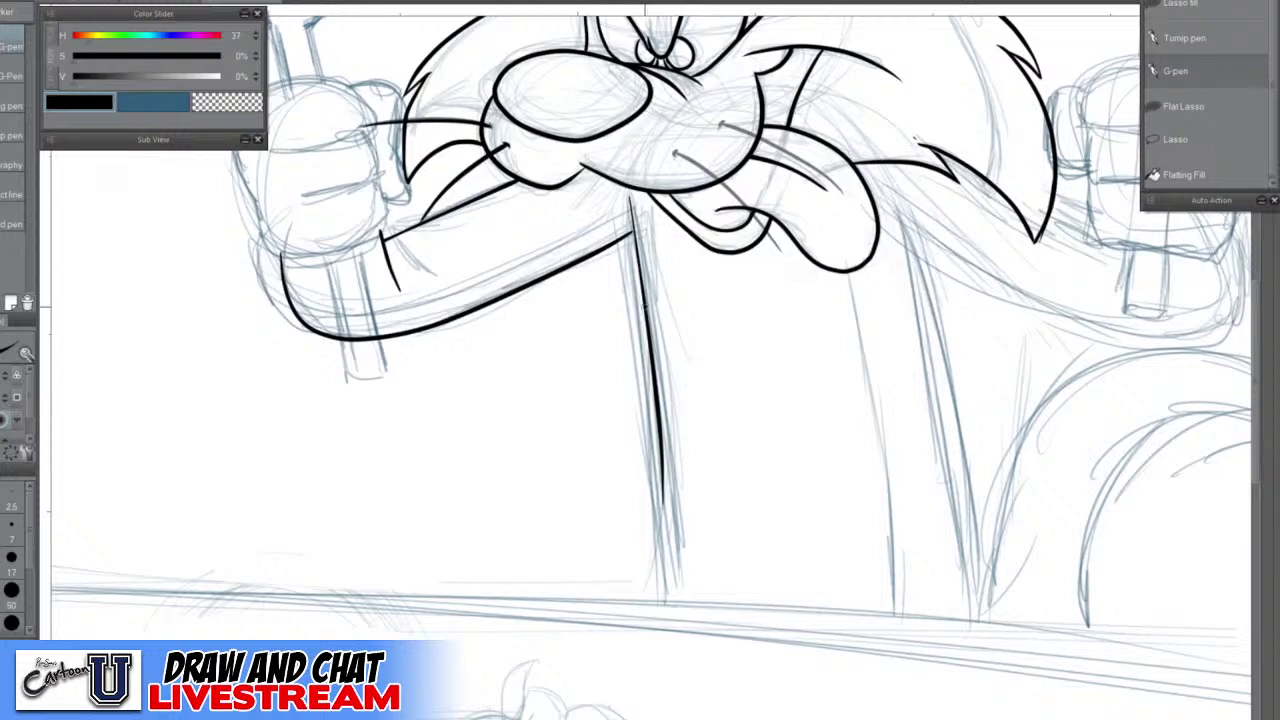
{"action": "left_click_drag", "start_coordinate": [660, 440], "coordinate": [670, 602]}
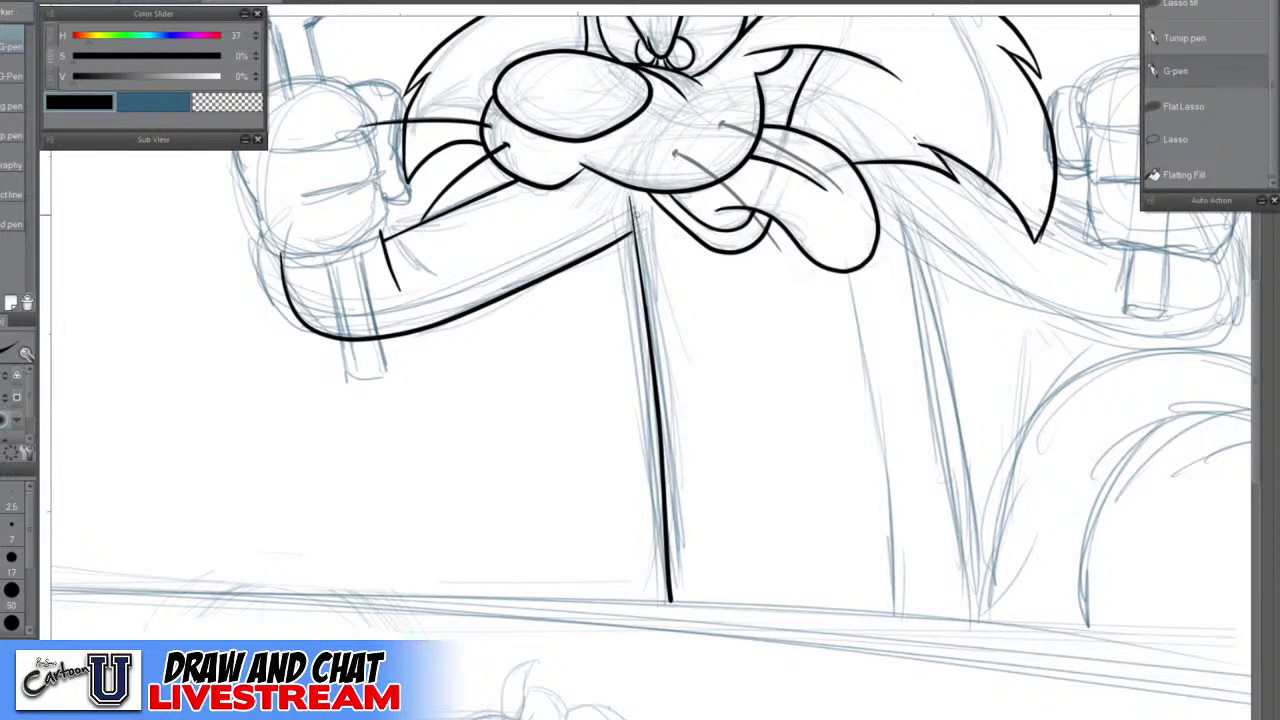
{"action": "left_click_drag", "start_coordinate": [649, 195], "coordinate": [671, 358]}
{"action": "key", "text": "ctrl+z"}
{"action": "left_click_drag", "start_coordinate": [641, 190], "coordinate": [686, 605]}
{"action": "scroll", "coordinate": [694, 582], "scroll_direction": "down", "scroll_amount": 1}
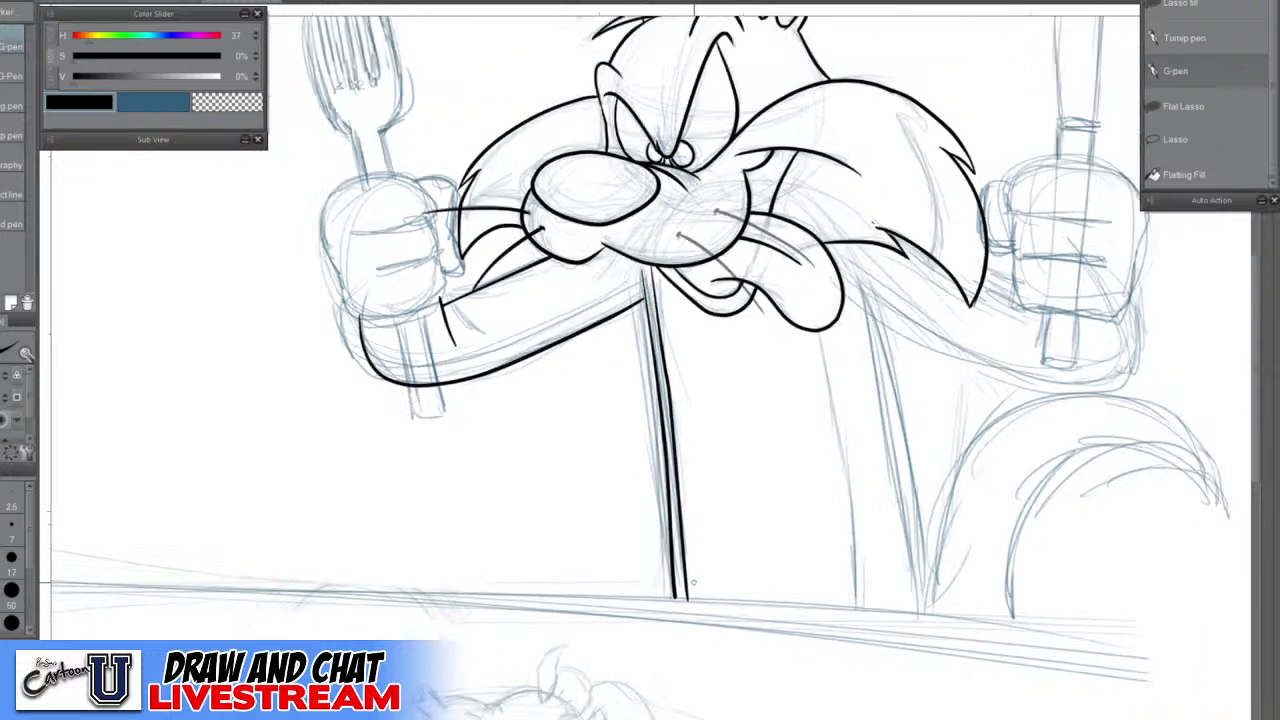
Ink the belly line from below the tongue and the torso's right side, both down to the table edge
{"action": "left_click_drag", "start_coordinate": [813, 333], "coordinate": [845, 606]}
{"action": "left_click_drag", "start_coordinate": [916, 516], "coordinate": [780, 541]}
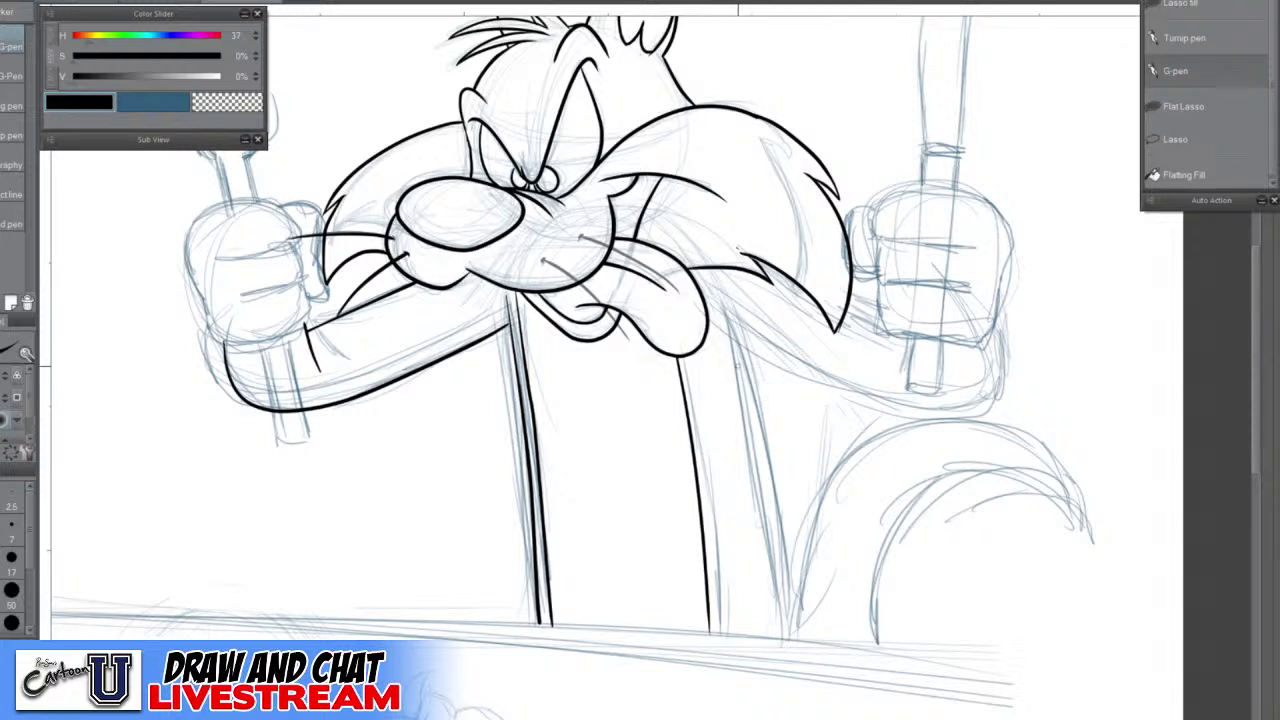
{"action": "left_click_drag", "start_coordinate": [741, 349], "coordinate": [791, 610]}
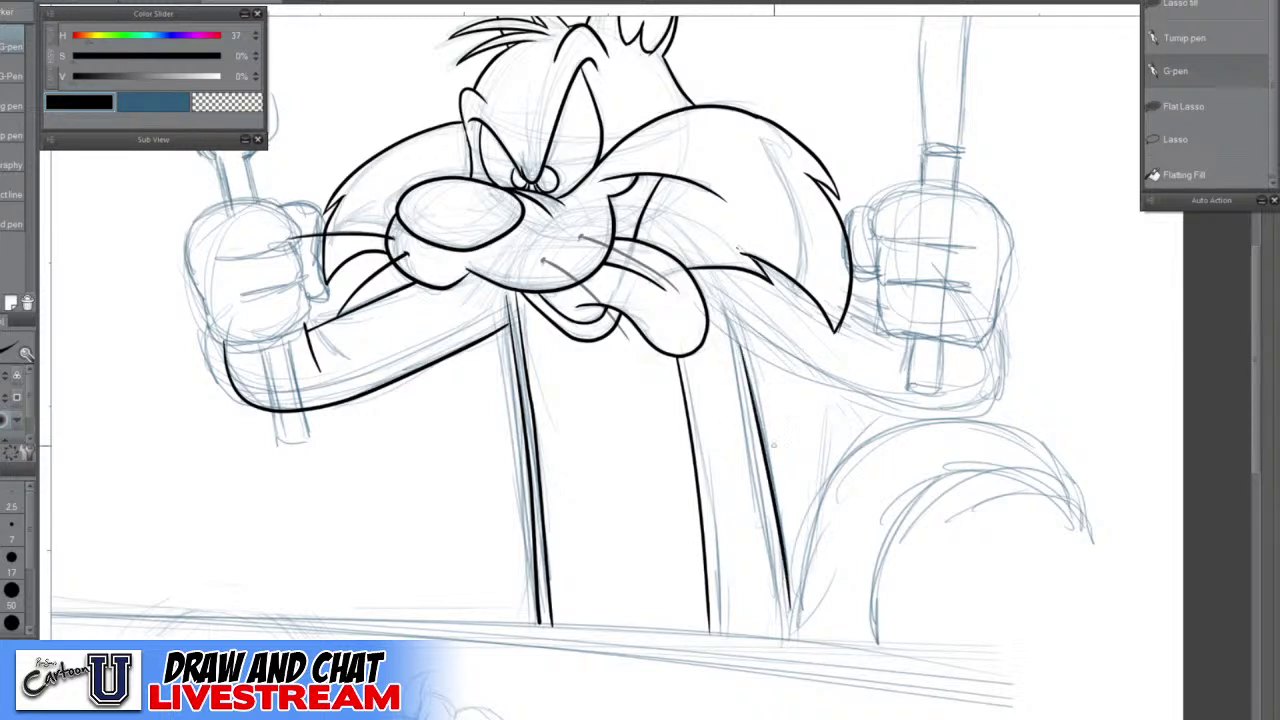
{"action": "key", "text": "ctrl+z"}
{"action": "left_click_drag", "start_coordinate": [740, 344], "coordinate": [800, 640]}
Ink the lower whisker on the cat's right cheek, running from the muzzle across the open mouth
{"action": "left_click_drag", "start_coordinate": [768, 446], "coordinate": [628, 574]}
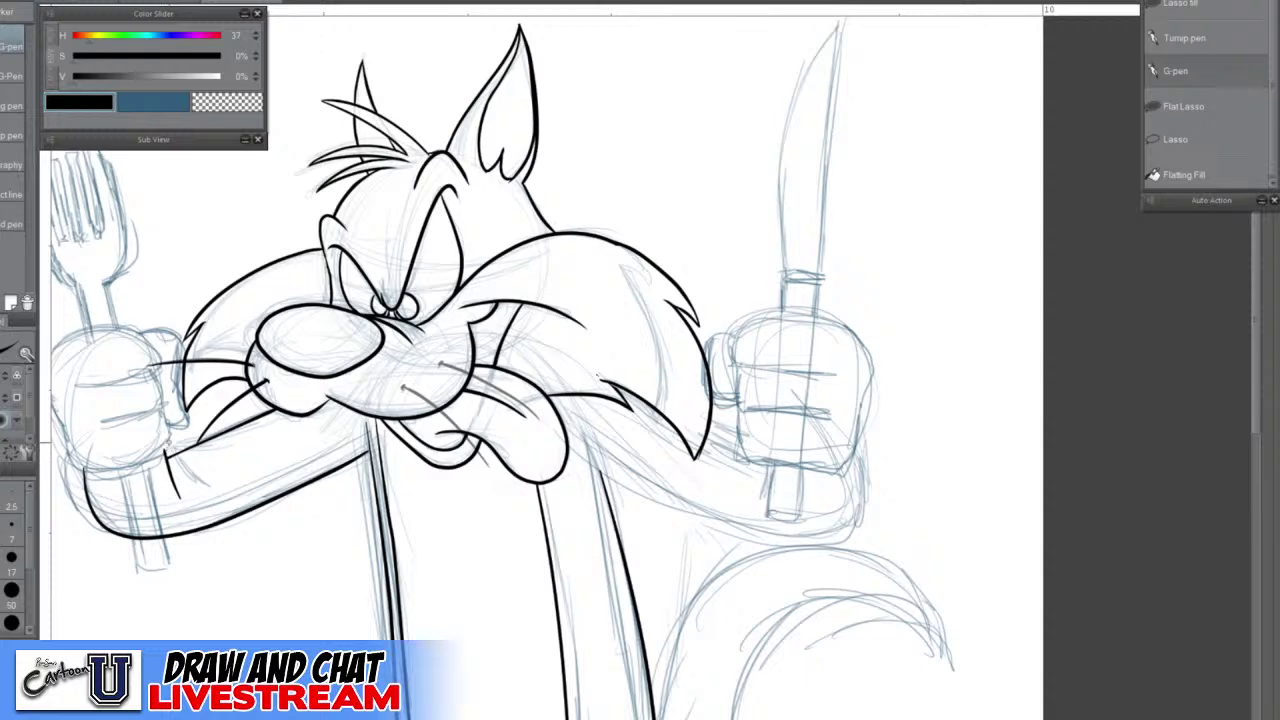
{"action": "scroll", "coordinate": [442, 420], "scroll_direction": "up", "scroll_amount": 3}
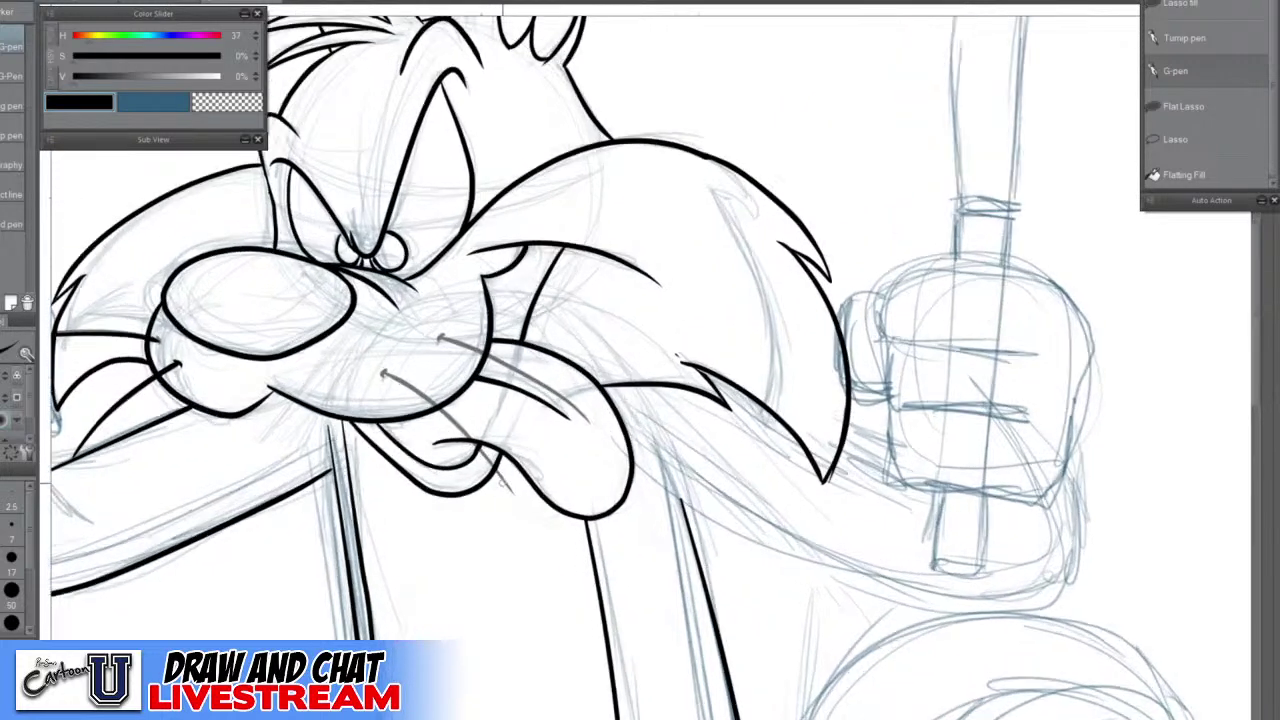
{"action": "mouse_move", "coordinate": [513, 494]}
{"action": "left_mouse_down"}
{"action": "mouse_move", "coordinate": [442, 410]}
{"action": "mouse_move", "coordinate": [383, 370]}
{"action": "left_mouse_up"}
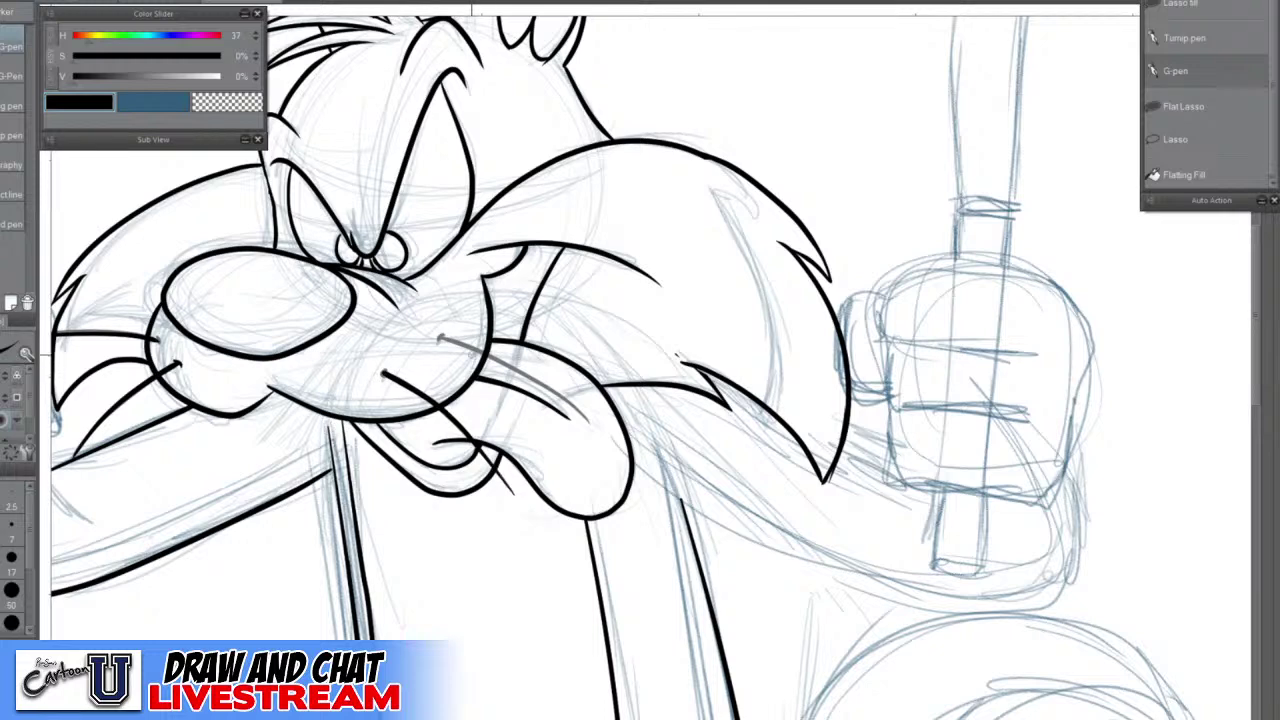
Try inking an upper whisker slanting down from the right side of the muzzle across the tongue
{"action": "mouse_move", "coordinate": [595, 427]}
{"action": "left_mouse_down"}
{"action": "mouse_move", "coordinate": [515, 364]}
{"action": "mouse_move", "coordinate": [436, 336]}
{"action": "left_mouse_up"}
{"action": "scroll", "coordinate": [472, 340], "scroll_direction": "up", "scroll_amount": 1}
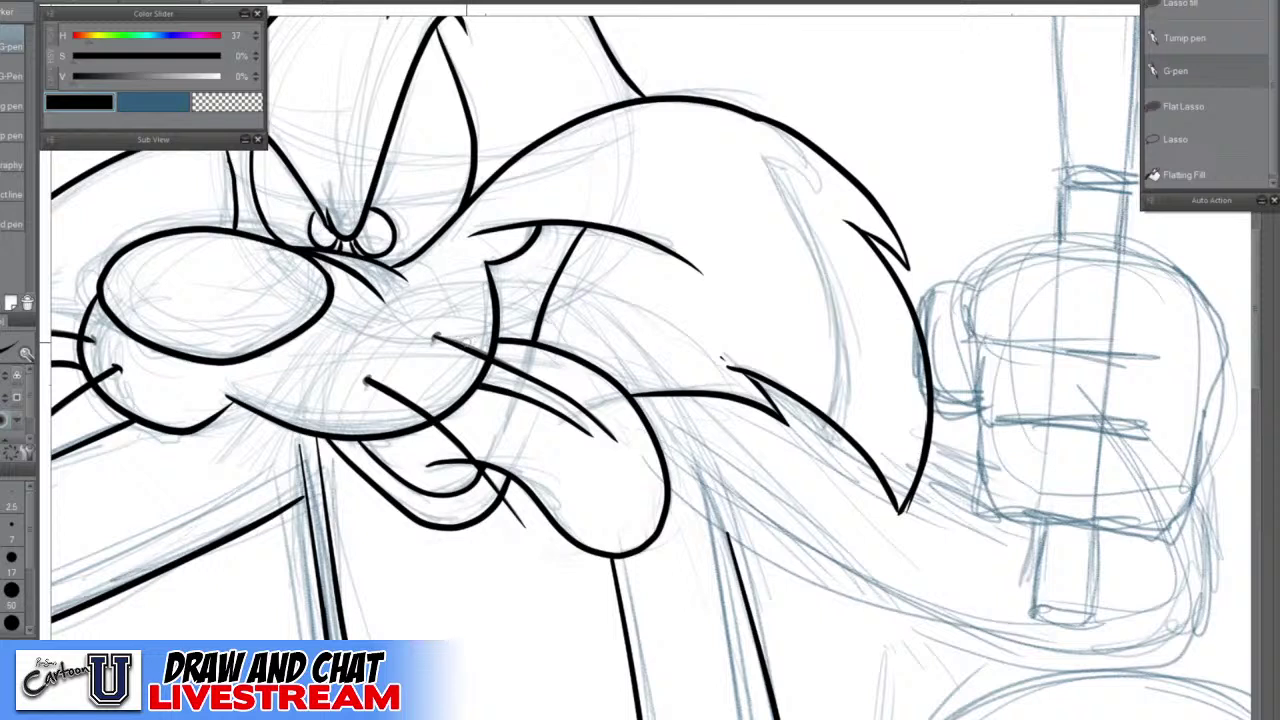
{"action": "key", "text": "ctrl+z"}
{"action": "mouse_move", "coordinate": [617, 445]}
{"action": "left_mouse_down"}
{"action": "mouse_move", "coordinate": [528, 374]}
{"action": "mouse_move", "coordinate": [433, 336]}
{"action": "left_mouse_up"}
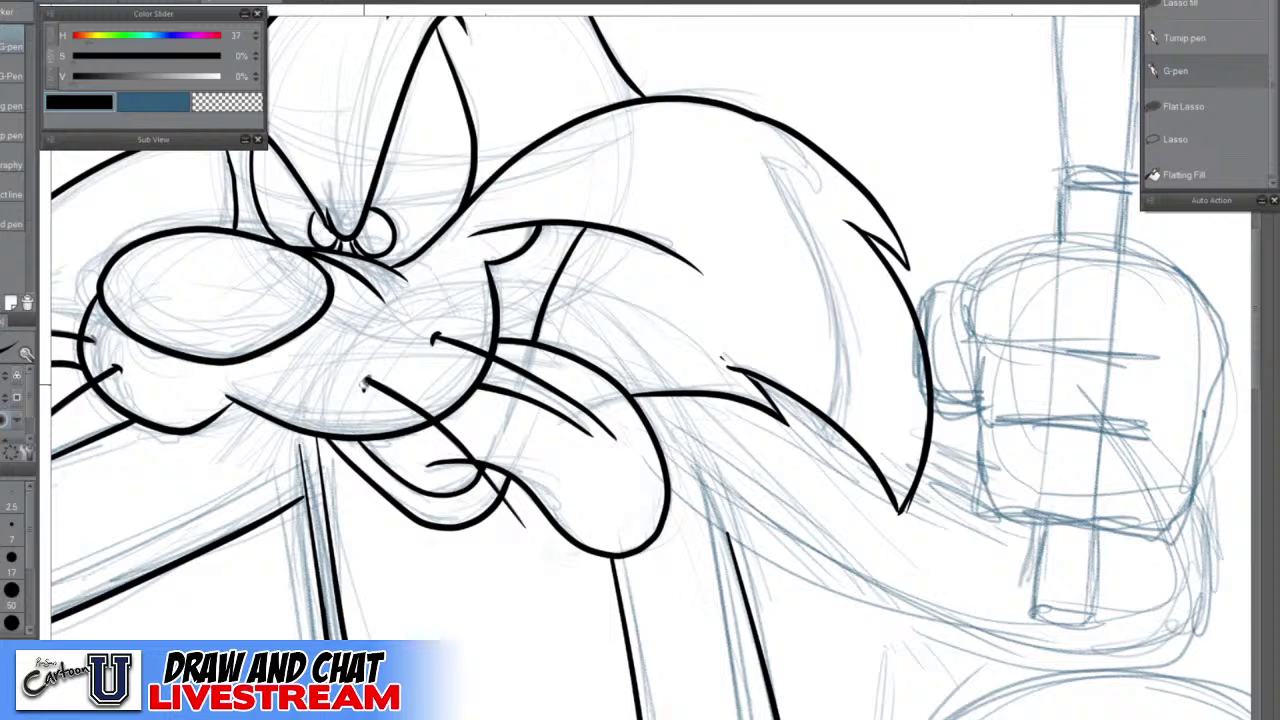
{"action": "scroll", "coordinate": [610, 411], "scroll_direction": "down", "scroll_amount": 4}
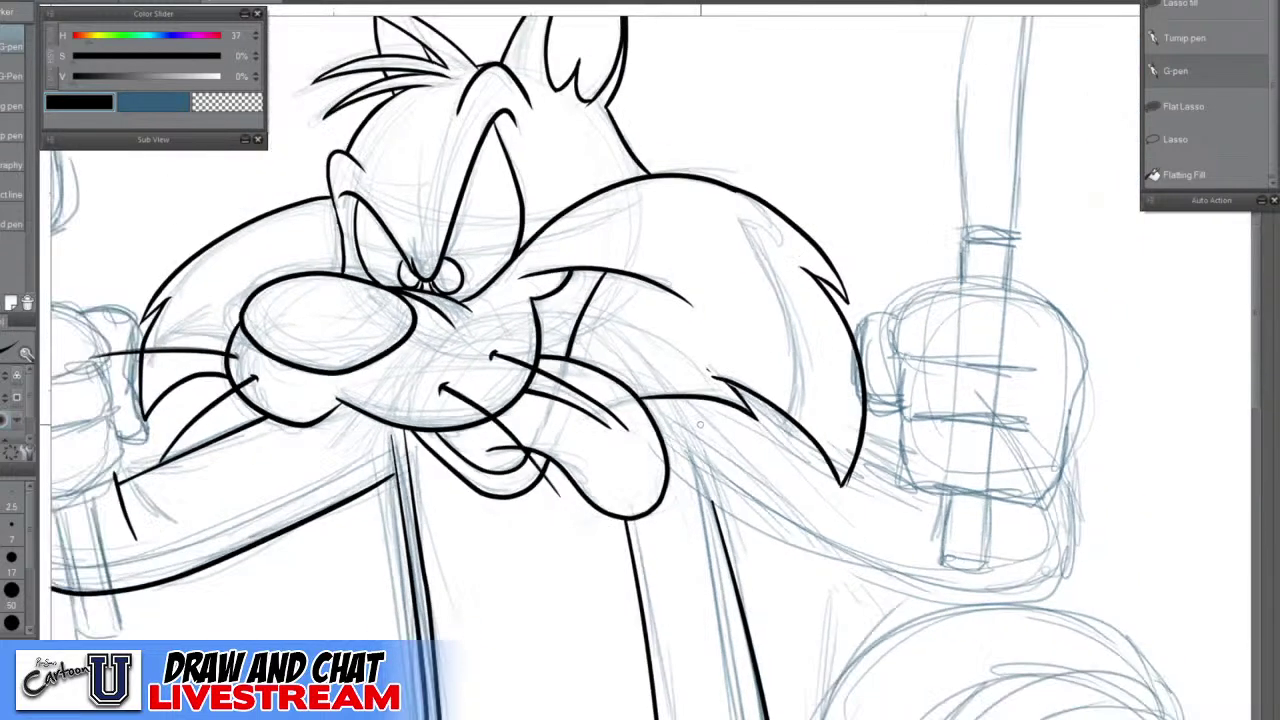
{"action": "scroll", "coordinate": [707, 428], "scroll_direction": "down", "scroll_amount": 2}
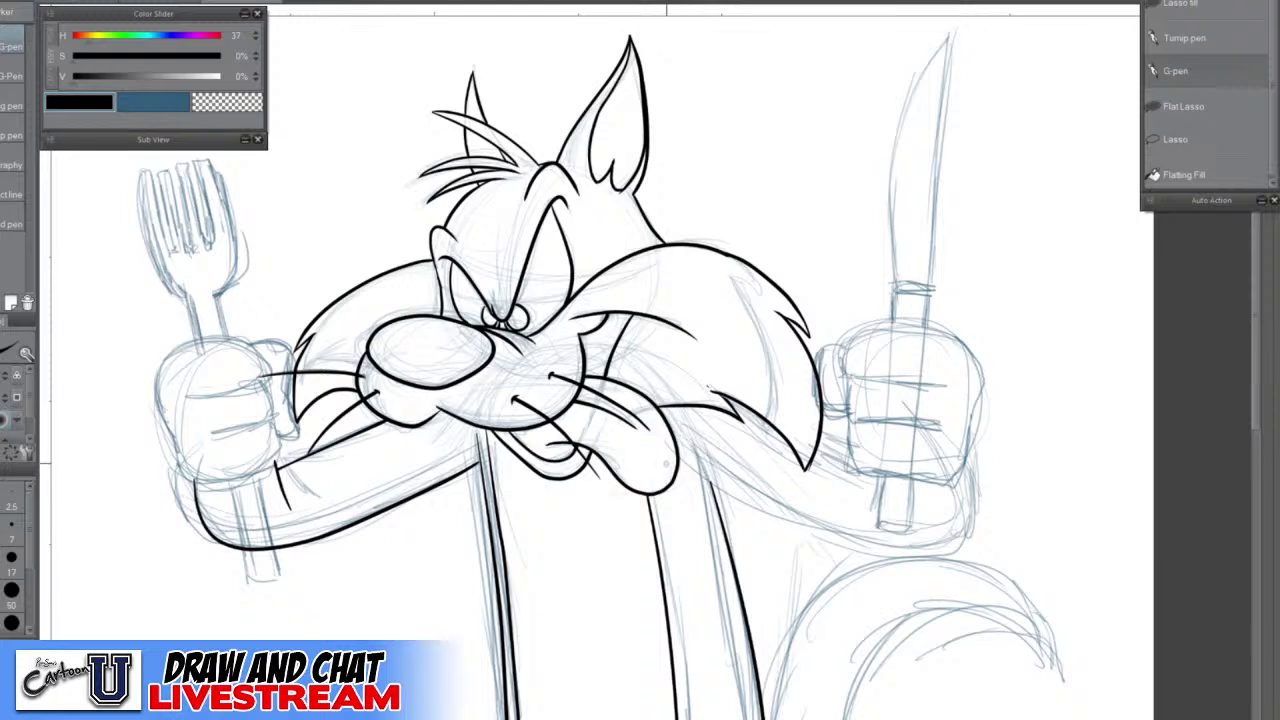
{"action": "key", "text": "ctrl+z"}
{"action": "key", "text": "ctrl+z"}
{"action": "key", "text": "ctrl+z"}
Ink a nearly horizontal upper whisker from the right side of the muzzle across the cheek and extend its tapered tip
{"action": "mouse_move", "coordinate": [548, 378]}
{"action": "left_mouse_down"}
{"action": "mouse_move", "coordinate": [678, 393]}
{"action": "mouse_move", "coordinate": [550, 384]}
{"action": "left_mouse_up"}
{"action": "key", "text": "ctrl+z"}
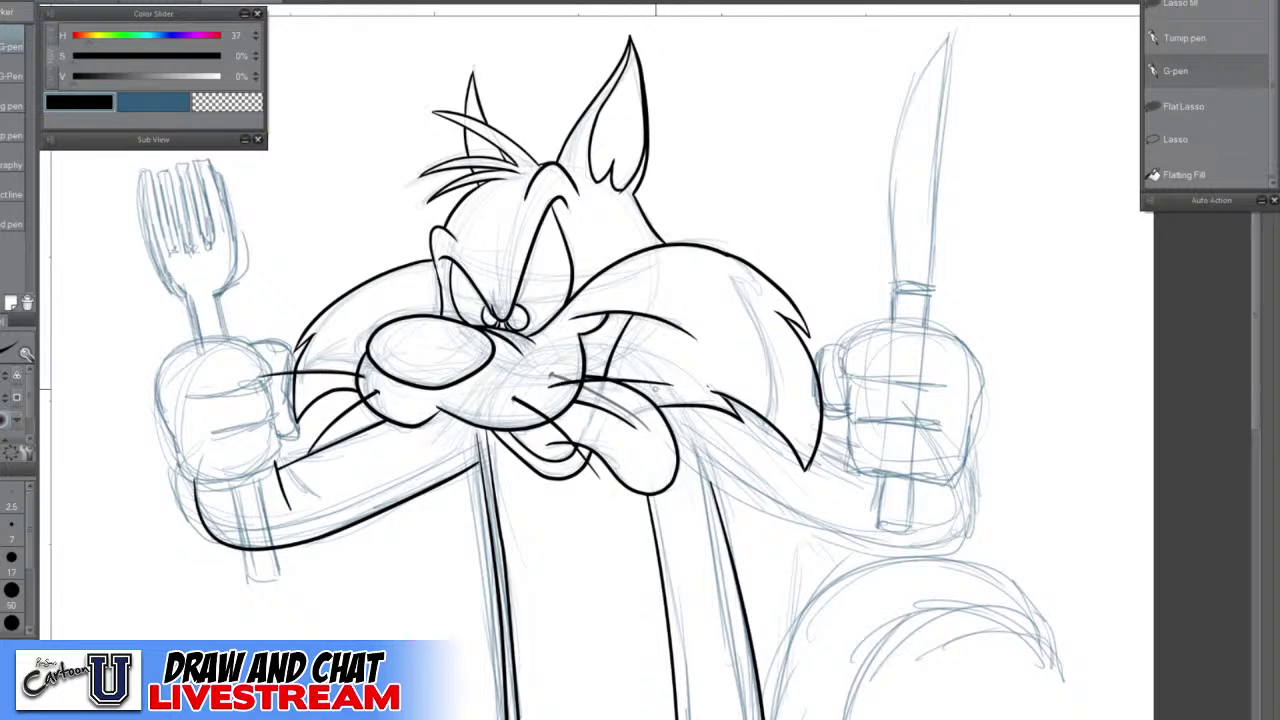
{"action": "key", "text": "ctrl+z"}
{"action": "left_click_drag", "start_coordinate": [658, 372], "coordinate": [549, 380]}
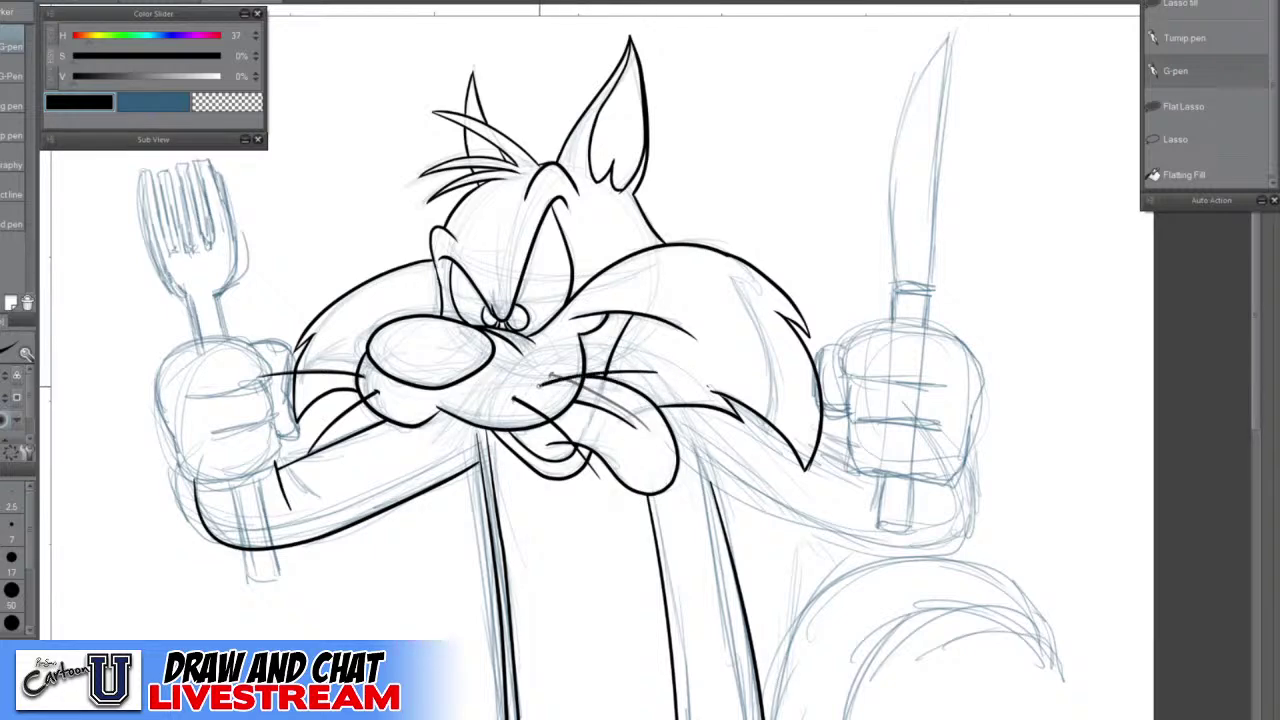
{"action": "scroll", "coordinate": [549, 377], "scroll_direction": "up", "scroll_amount": 4}
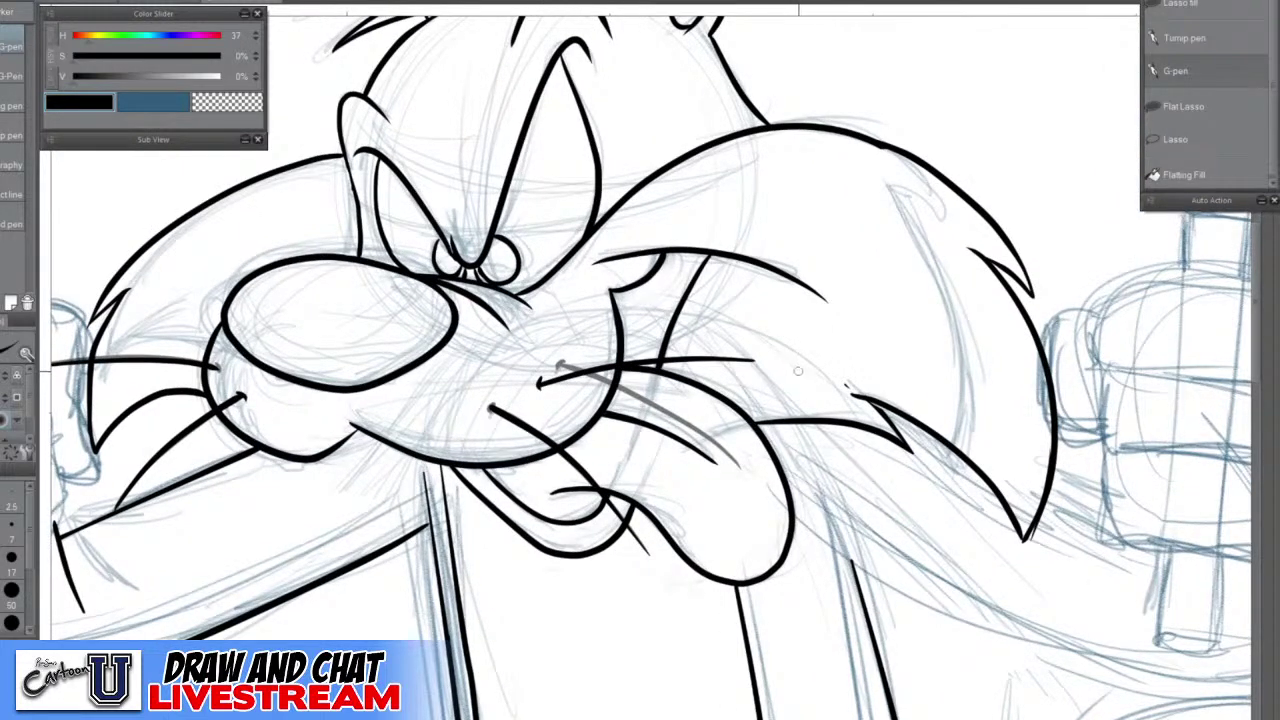
{"action": "left_click_drag", "start_coordinate": [726, 359], "coordinate": [788, 361]}
{"action": "left_click_drag", "start_coordinate": [697, 358], "coordinate": [789, 362]}
{"action": "scroll", "coordinate": [866, 392], "scroll_direction": "down", "scroll_amount": 2}
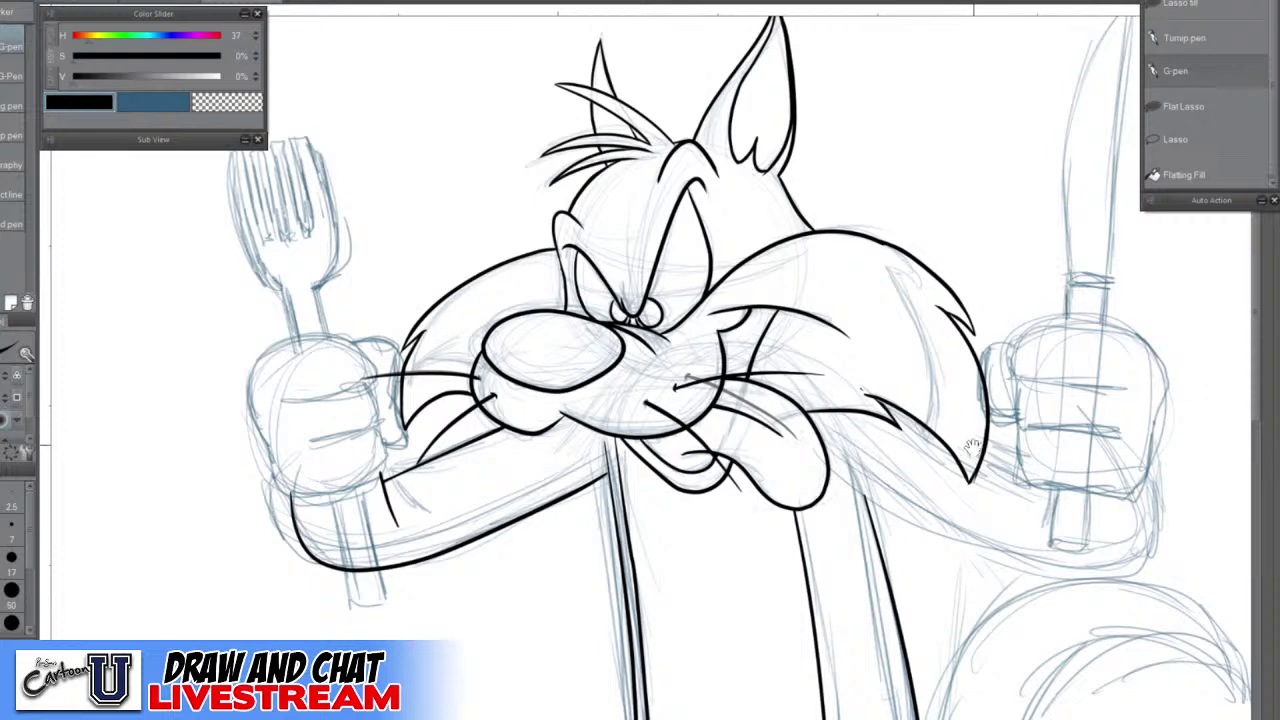
{"action": "left_click_drag", "start_coordinate": [966, 477], "coordinate": [849, 520]}
{"action": "key", "text": "alt+f"}
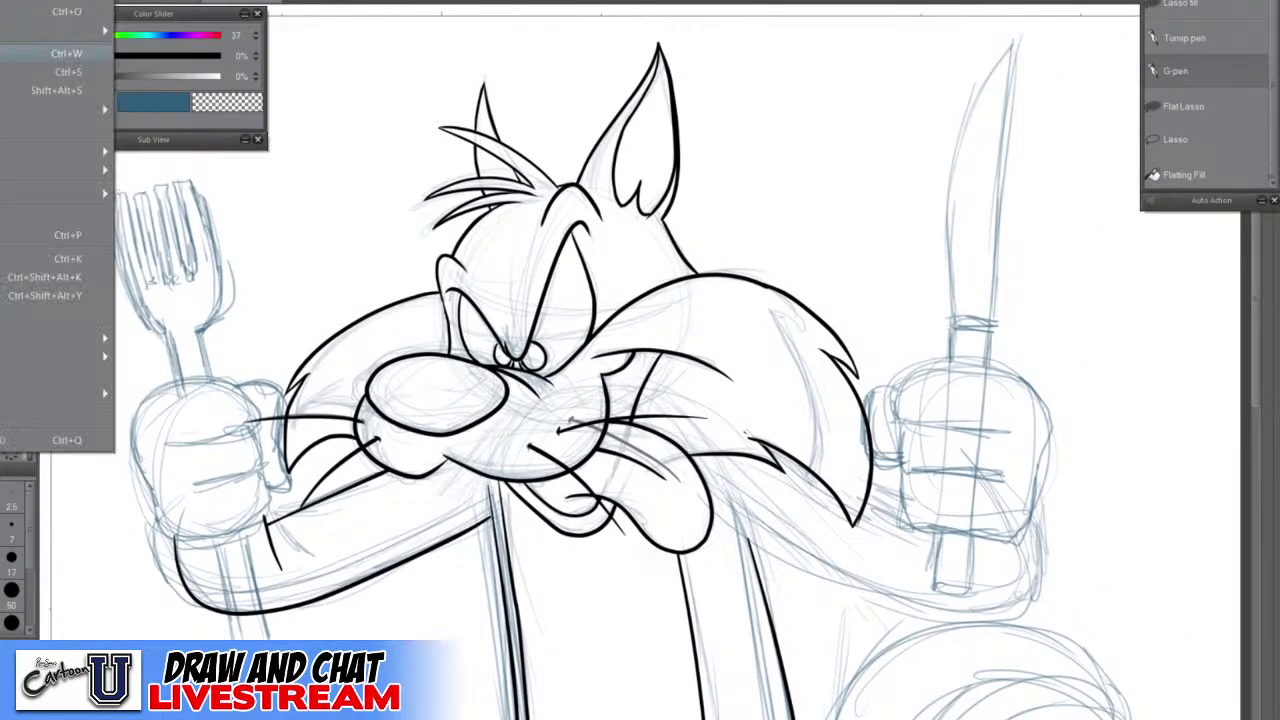
{"action": "key", "text": "Return"}
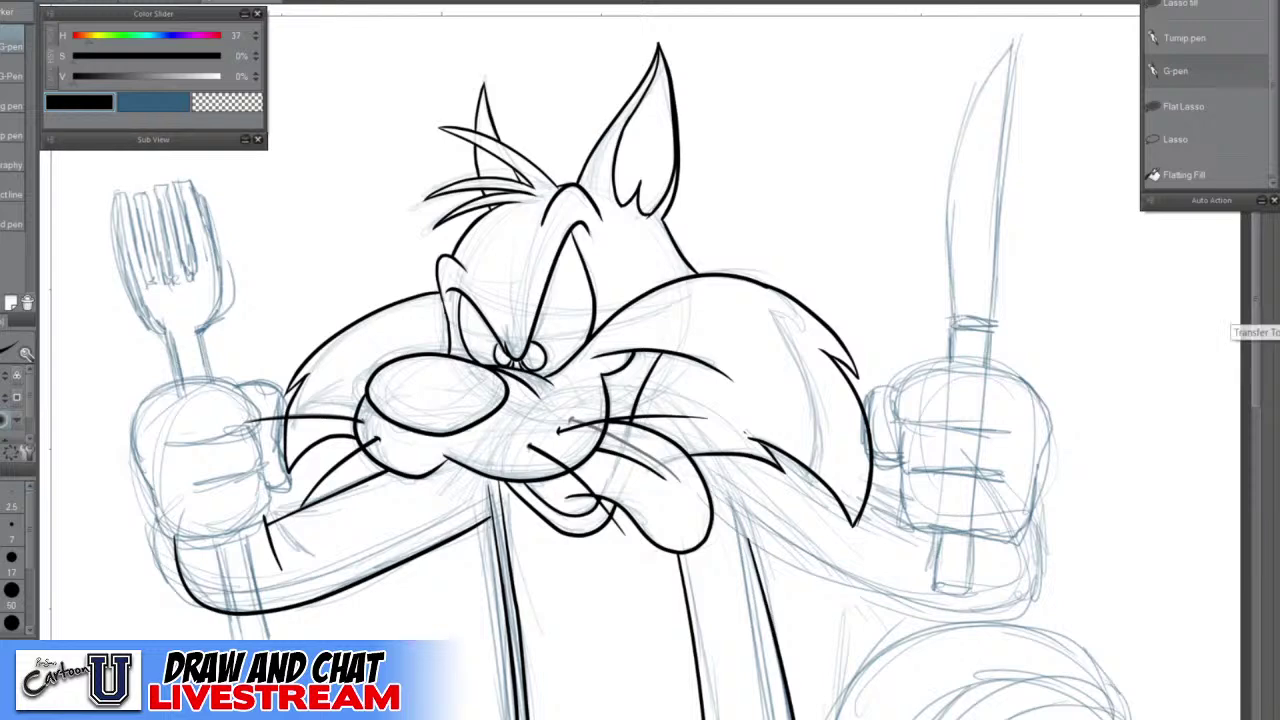
Ink a pointed chest bib with two curved edges meeting above the table, plus a short fur line inside its left edge
{"action": "key", "text": "ctrl+minus"}
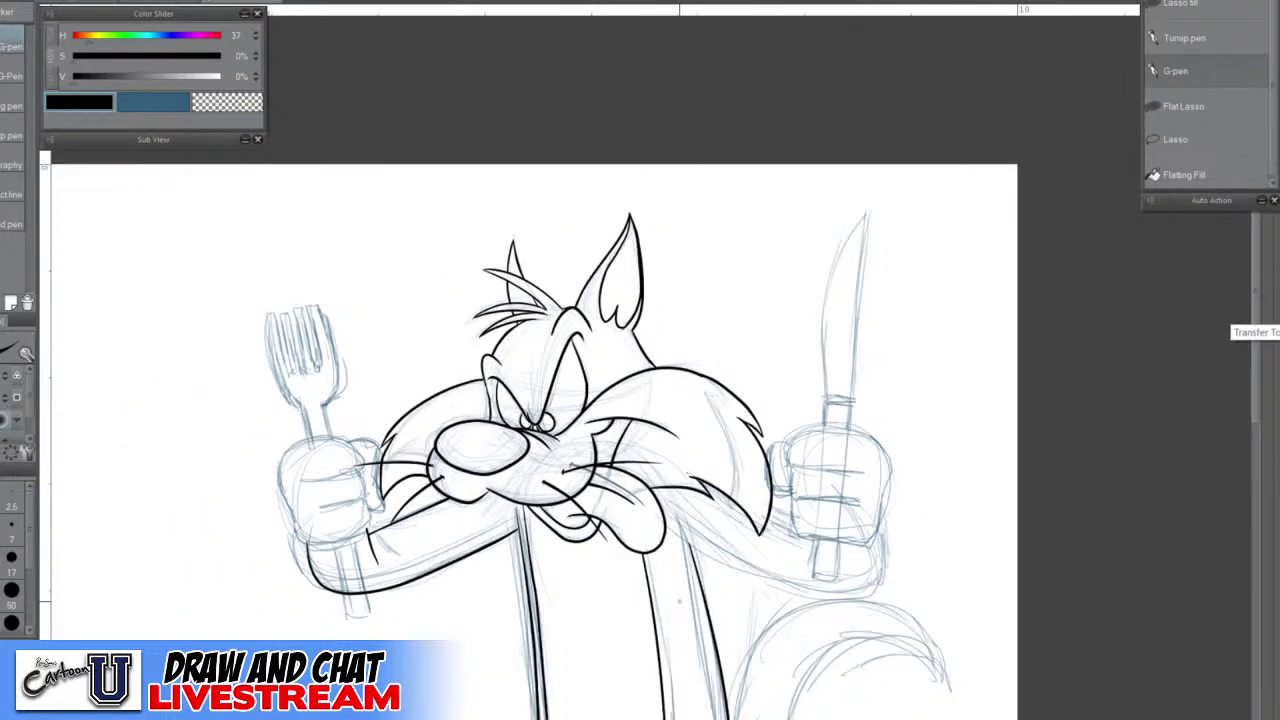
{"action": "mouse_move", "coordinate": [679, 601]}
{"action": "left_mouse_down"}
{"action": "mouse_move", "coordinate": [673, 516]}
{"action": "mouse_move", "coordinate": [613, 414]}
{"action": "left_mouse_up"}
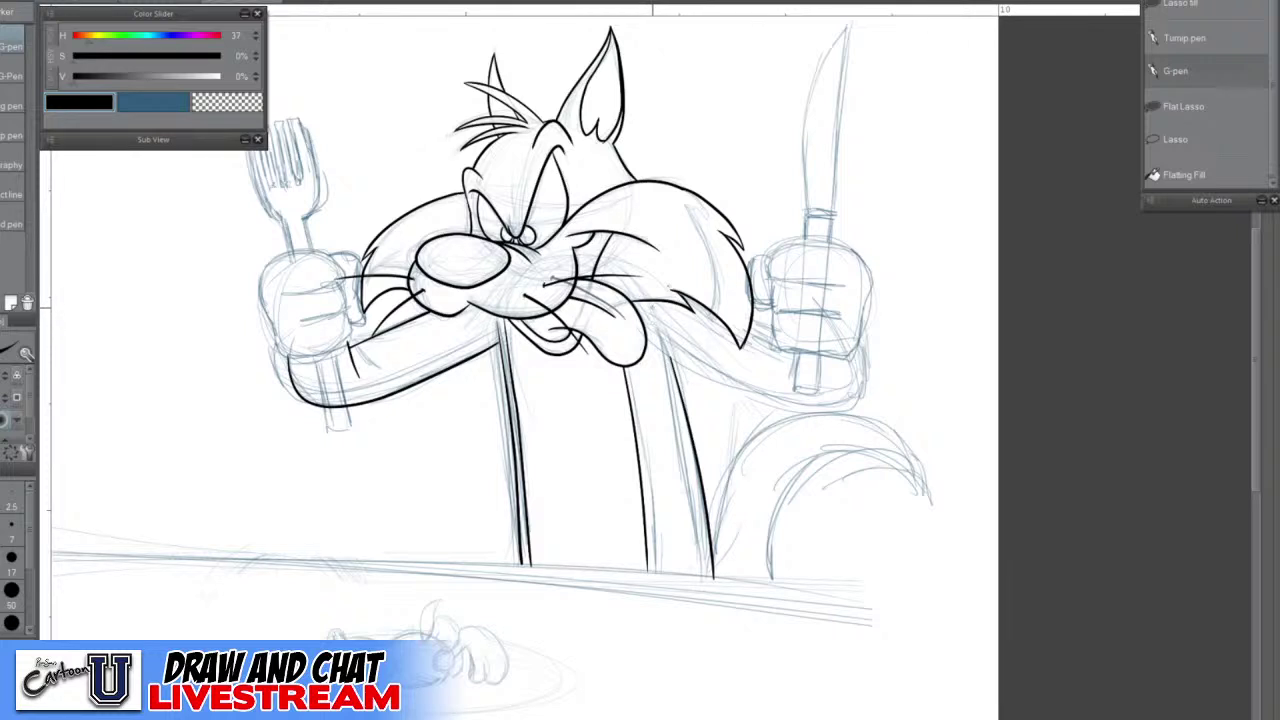
{"action": "left_click_drag", "start_coordinate": [628, 362], "coordinate": [566, 500]}
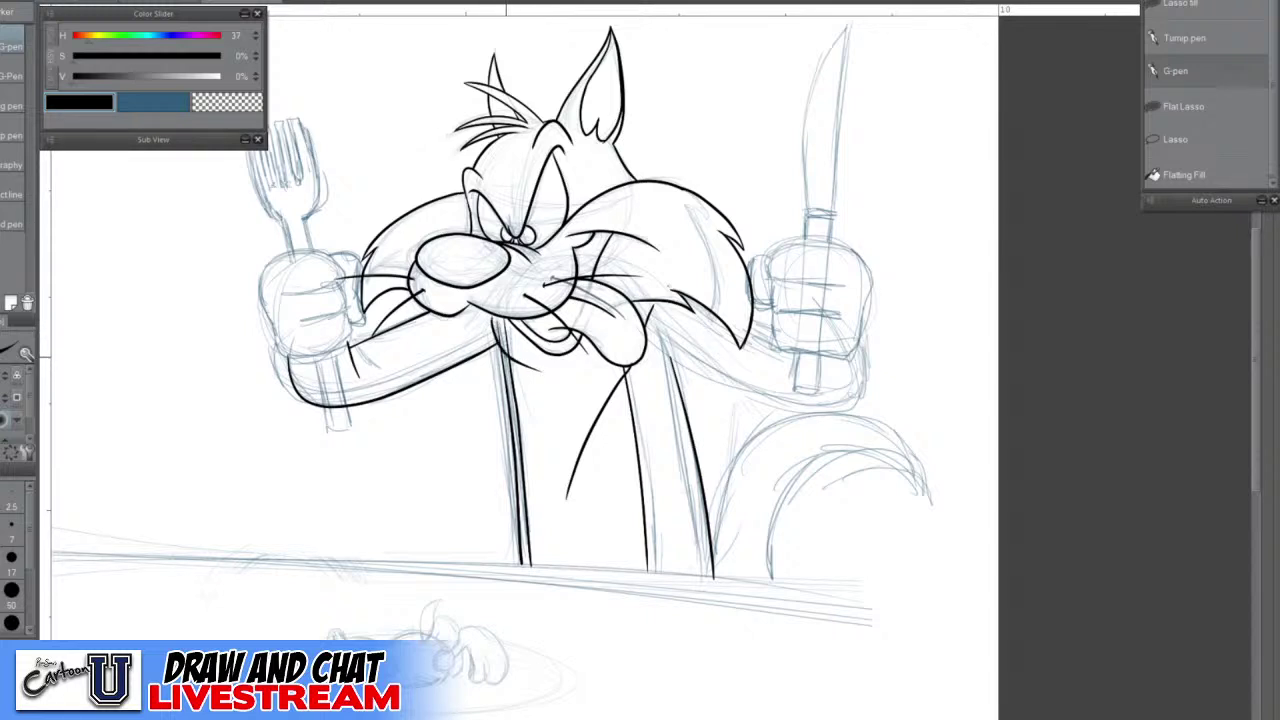
{"action": "left_click_drag", "start_coordinate": [505, 355], "coordinate": [564, 510]}
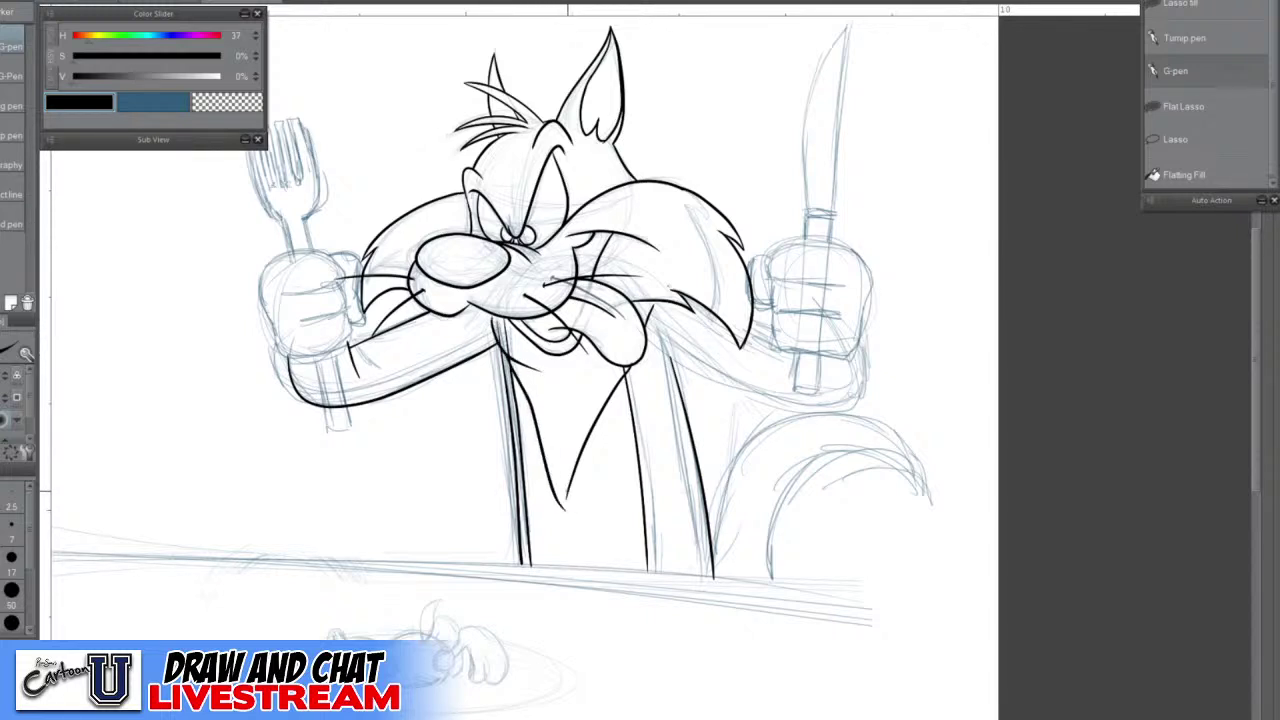
{"action": "scroll", "coordinate": [563, 388], "scroll_direction": "up", "scroll_amount": 3}
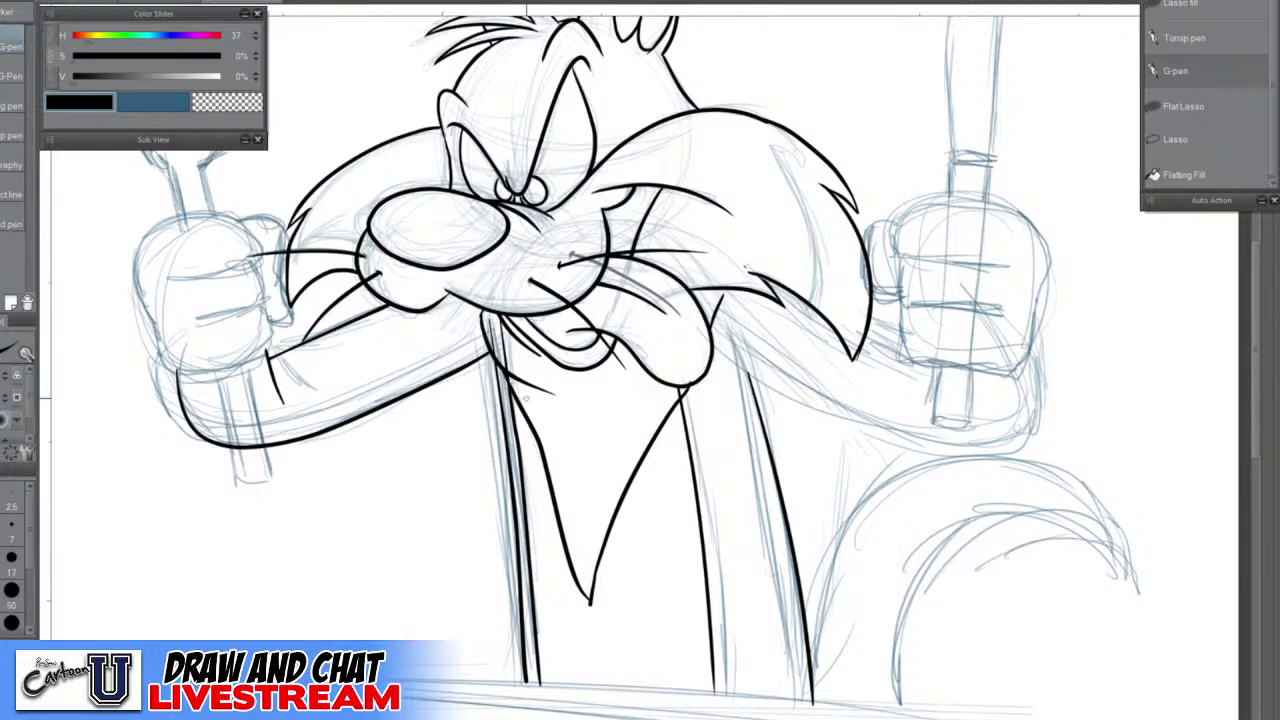
{"action": "left_click_drag", "start_coordinate": [527, 403], "coordinate": [578, 447]}
Ink the bib's right edge past the tongue up to the cheek fur, erasing the misplaced stroke and the overlap on the tongue
{"action": "scroll", "coordinate": [685, 382], "scroll_direction": "up", "scroll_amount": 4}
{"action": "left_click_drag", "start_coordinate": [660, 432], "coordinate": [714, 369]}
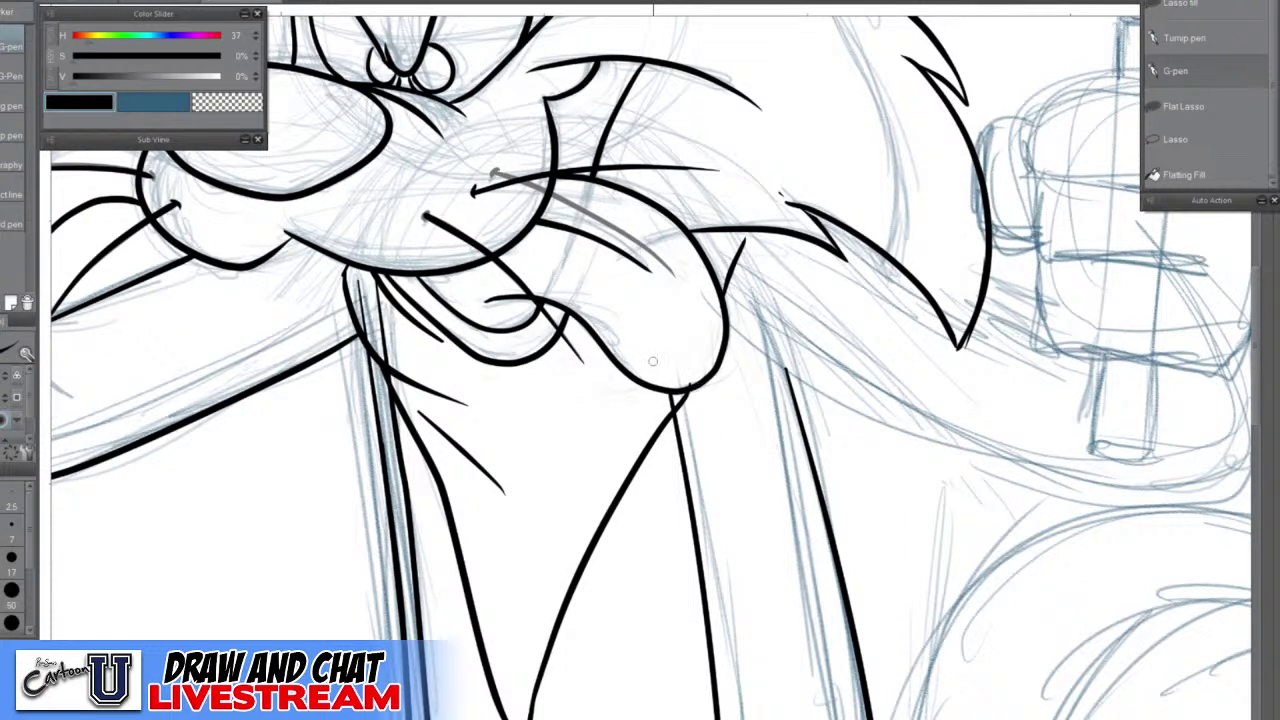
{"action": "key", "text": "e"}
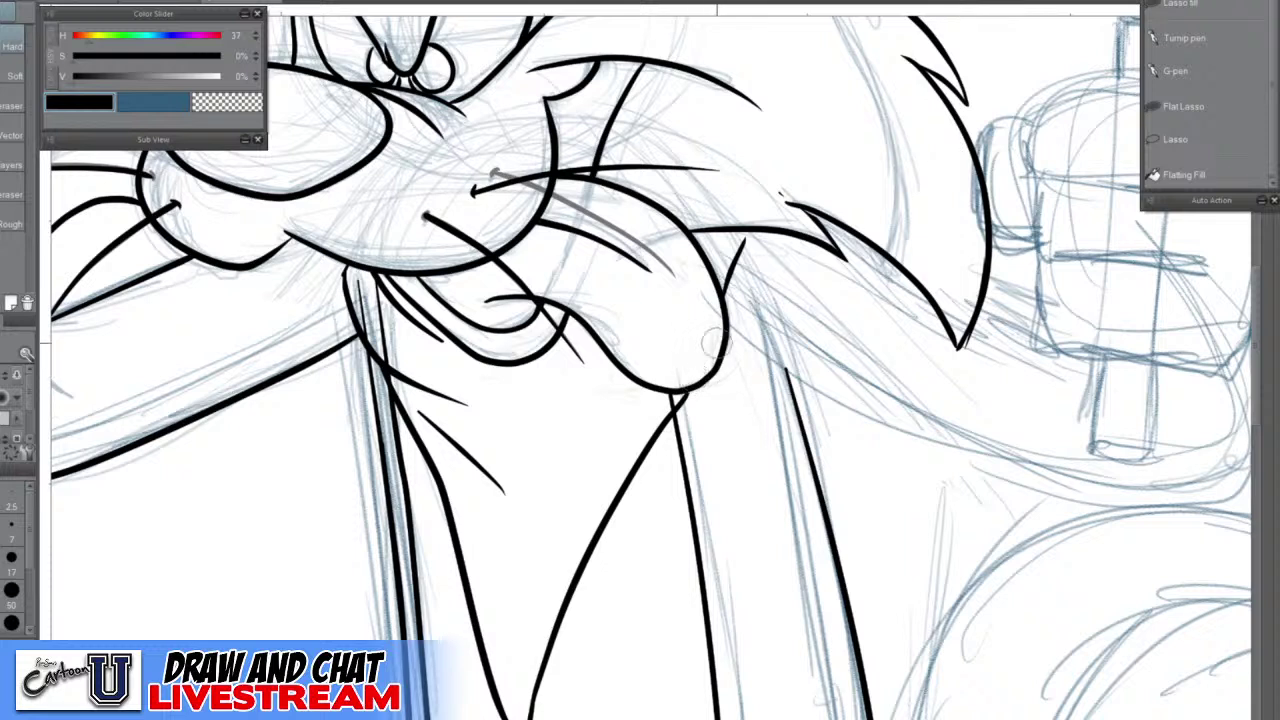
{"action": "left_click", "coordinate": [739, 243]}
{"action": "mouse_move", "coordinate": [680, 392]}
{"action": "left_mouse_down"}
{"action": "mouse_move", "coordinate": [666, 448]}
{"action": "mouse_move", "coordinate": [621, 492]}
{"action": "mouse_move", "coordinate": [708, 347]}
{"action": "mouse_move", "coordinate": [725, 230]}
{"action": "left_mouse_up"}
{"action": "key", "text": "p"}
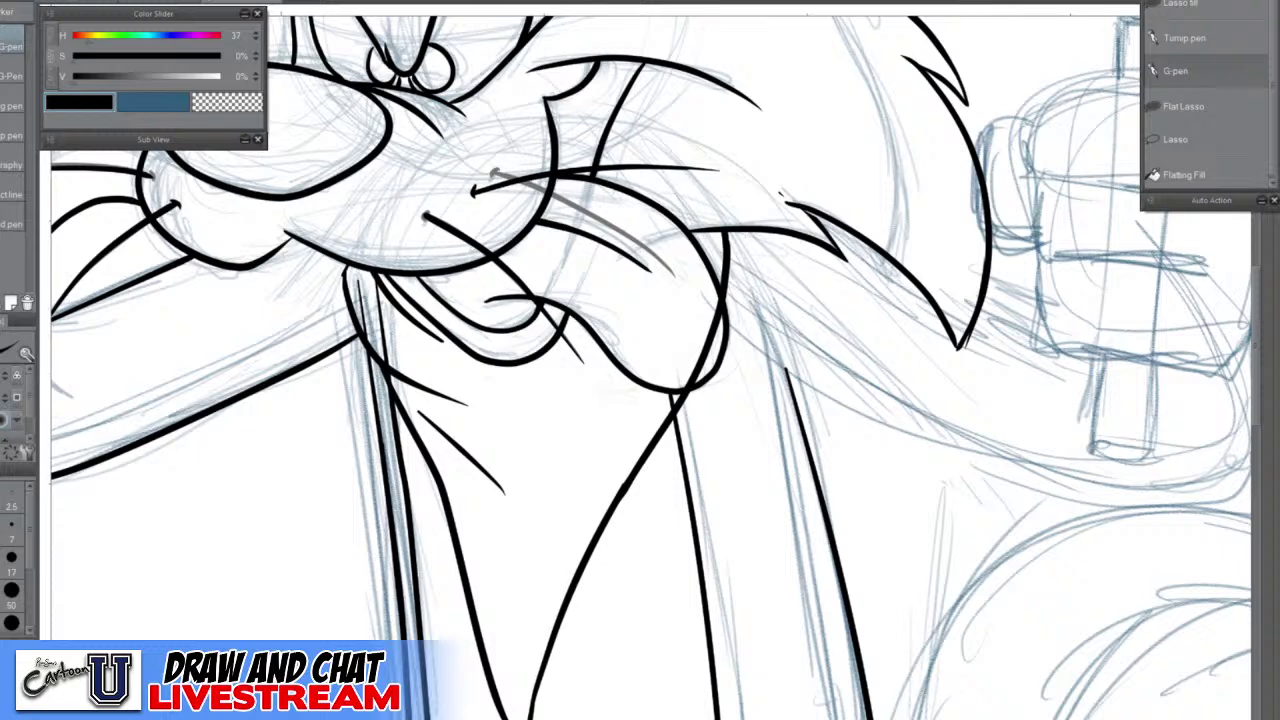
{"action": "key", "text": "e"}
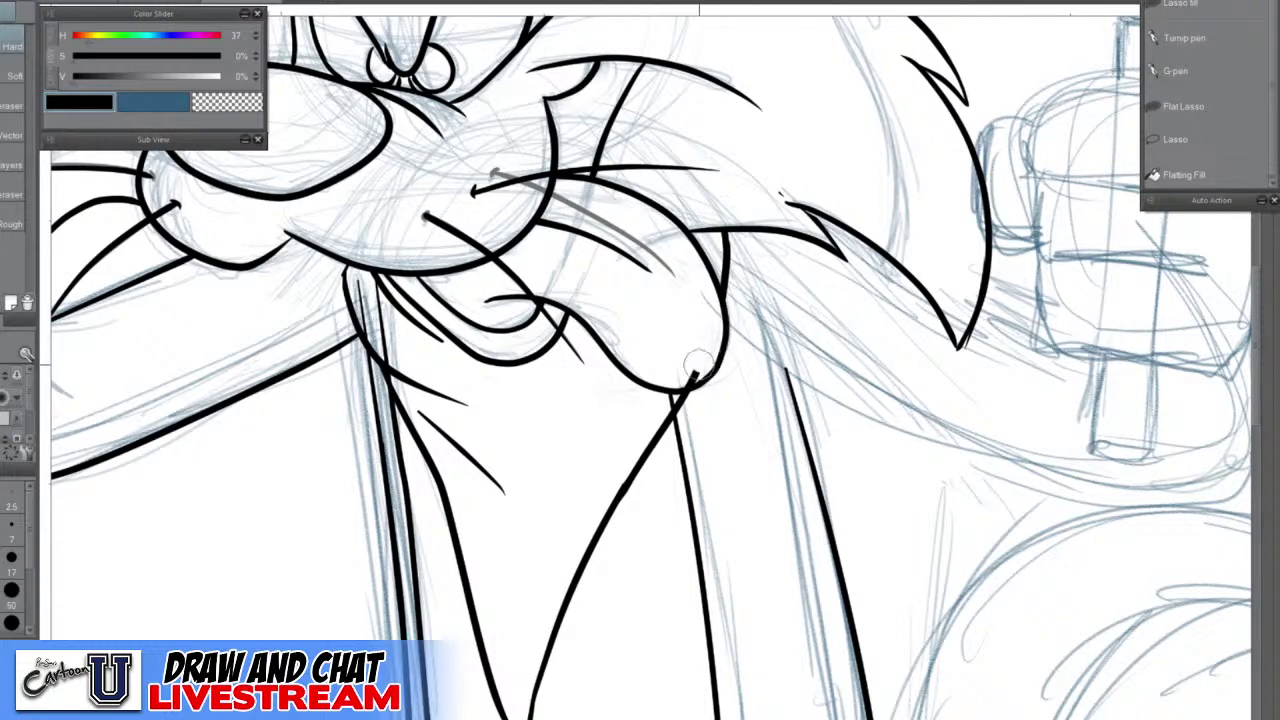
{"action": "left_click_drag", "start_coordinate": [697, 358], "coordinate": [680, 390]}
{"action": "left_click_drag", "start_coordinate": [784, 309], "coordinate": [737, 443]}
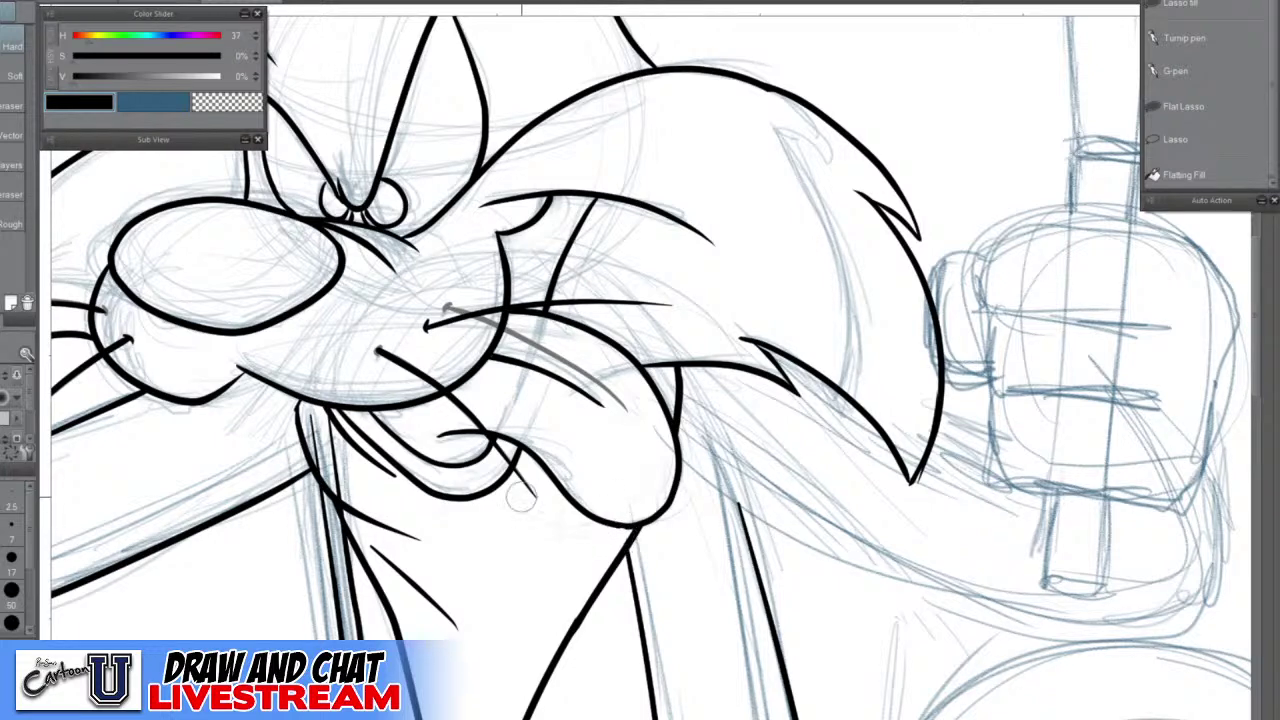
Try inking two pointed, leaf-shaped tufts behind the head above the right cheek fur
{"action": "key", "text": "p"}
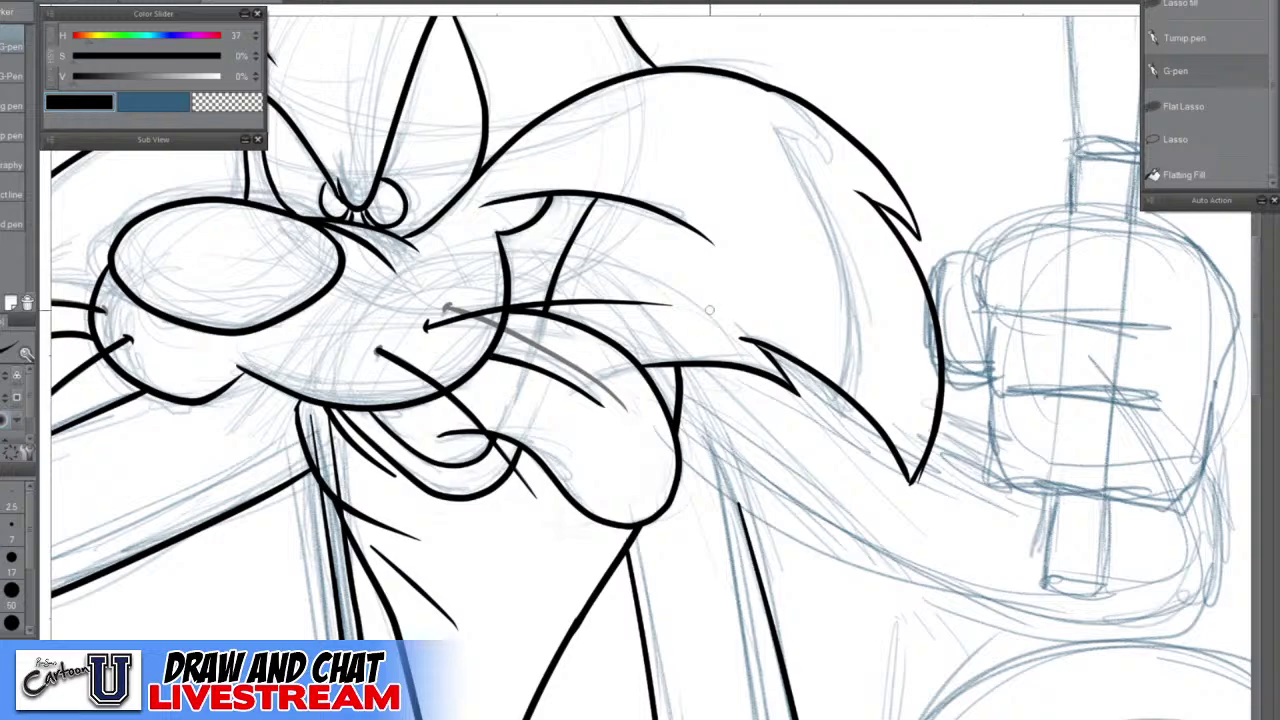
{"action": "scroll", "coordinate": [709, 311], "scroll_direction": "down", "scroll_amount": 5}
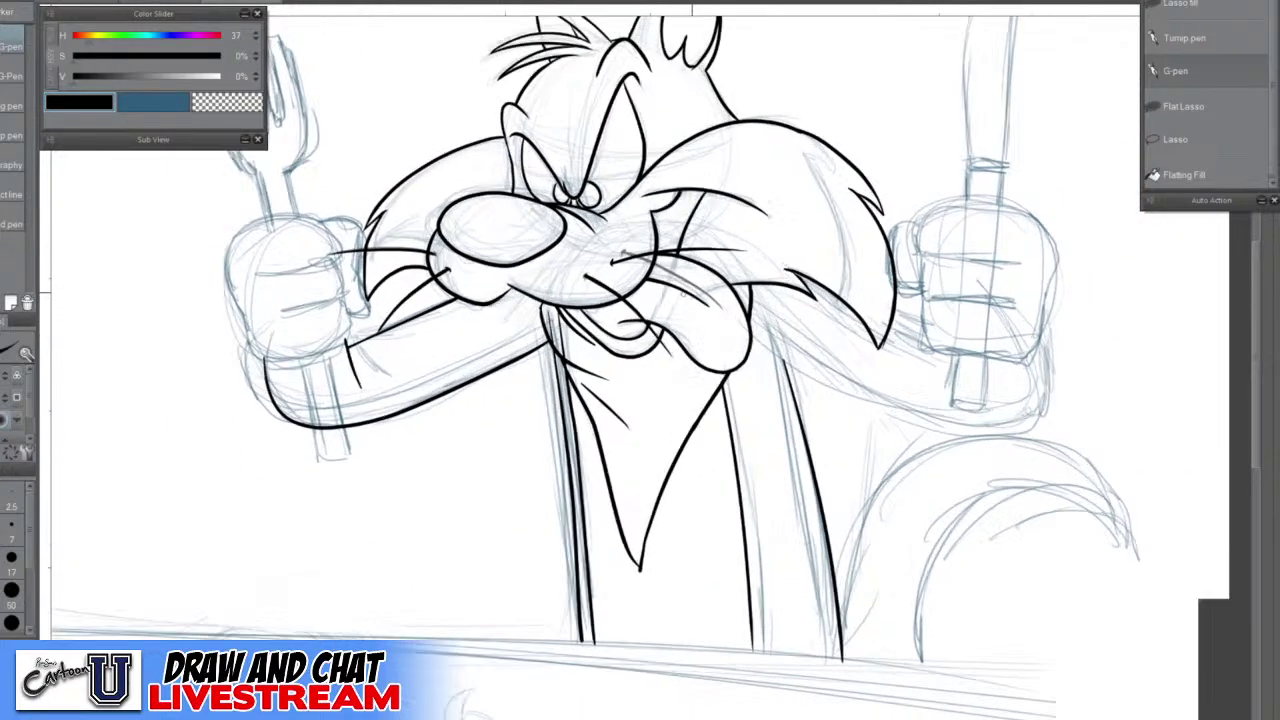
{"action": "scroll", "coordinate": [692, 293], "scroll_direction": "up", "scroll_amount": 1}
{"action": "left_click_drag", "start_coordinate": [777, 300], "coordinate": [677, 484]}
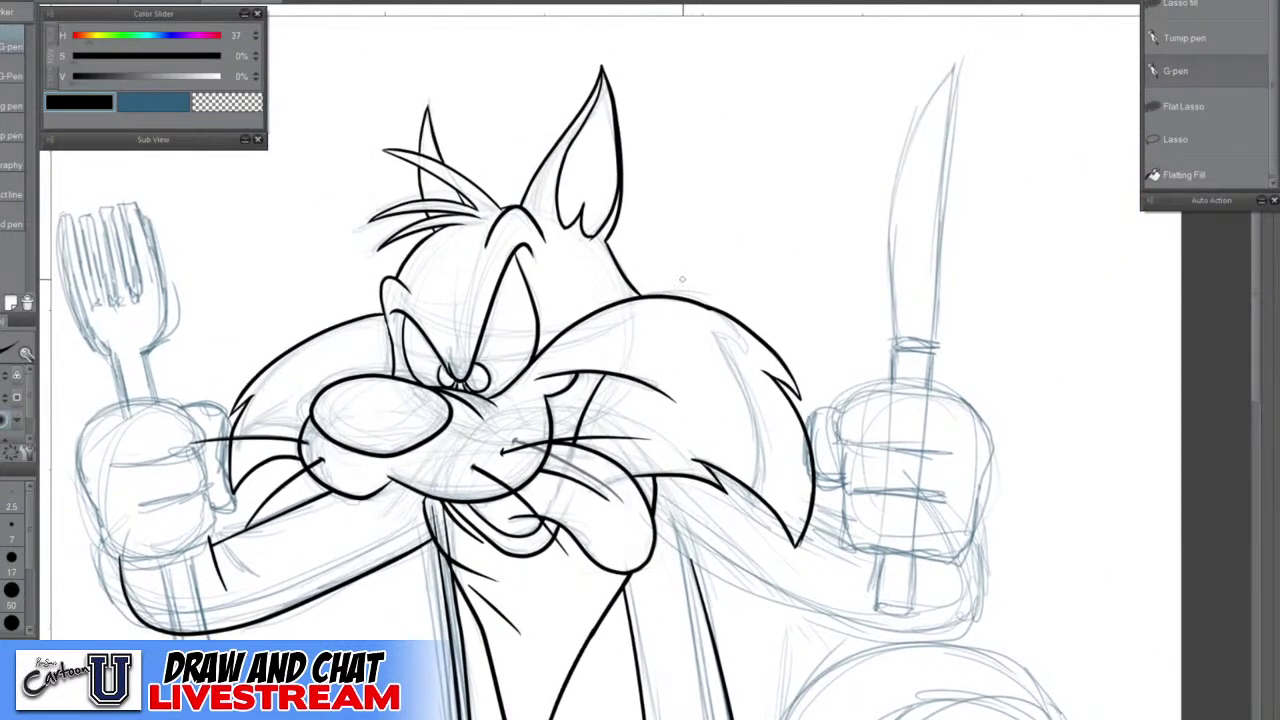
{"action": "mouse_move", "coordinate": [652, 296]}
{"action": "left_mouse_down"}
{"action": "mouse_move", "coordinate": [744, 252]}
{"action": "mouse_move", "coordinate": [704, 300]}
{"action": "mouse_move", "coordinate": [723, 267]}
{"action": "left_mouse_up"}
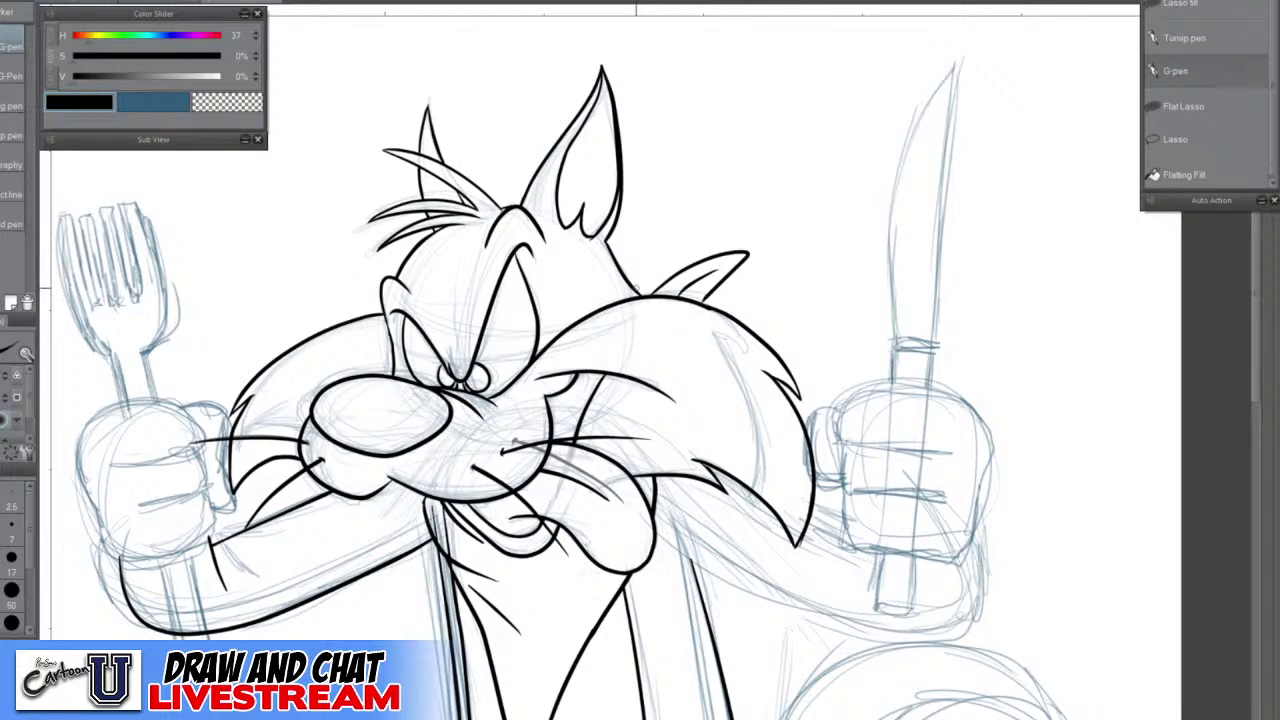
{"action": "mouse_move", "coordinate": [640, 294]}
{"action": "left_mouse_down"}
{"action": "mouse_move", "coordinate": [646, 248]}
{"action": "mouse_move", "coordinate": [672, 217]}
{"action": "mouse_move", "coordinate": [675, 264]}
{"action": "mouse_move", "coordinate": [656, 287]}
{"action": "left_mouse_up"}
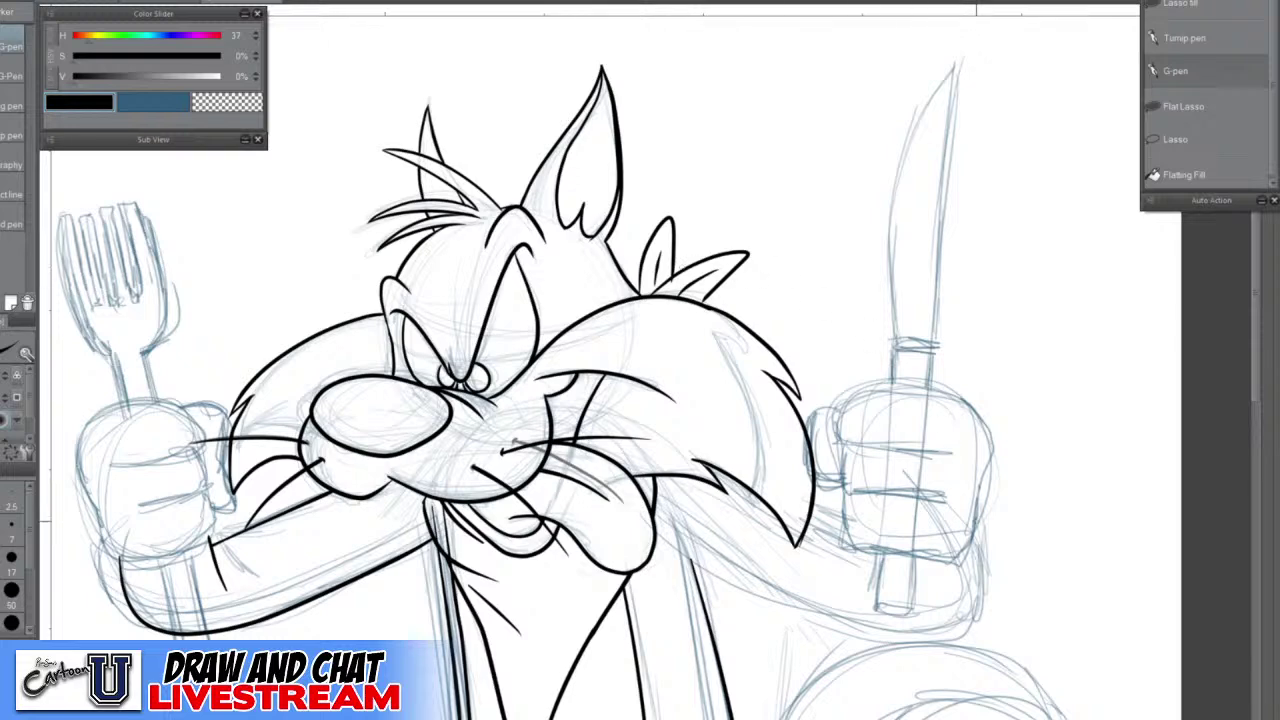
{"action": "key", "text": "ctrl+z"}
{"action": "key", "text": "ctrl+z"}
{"action": "key", "text": "ctrl+z"}
{"action": "key", "text": "ctrl+z"}
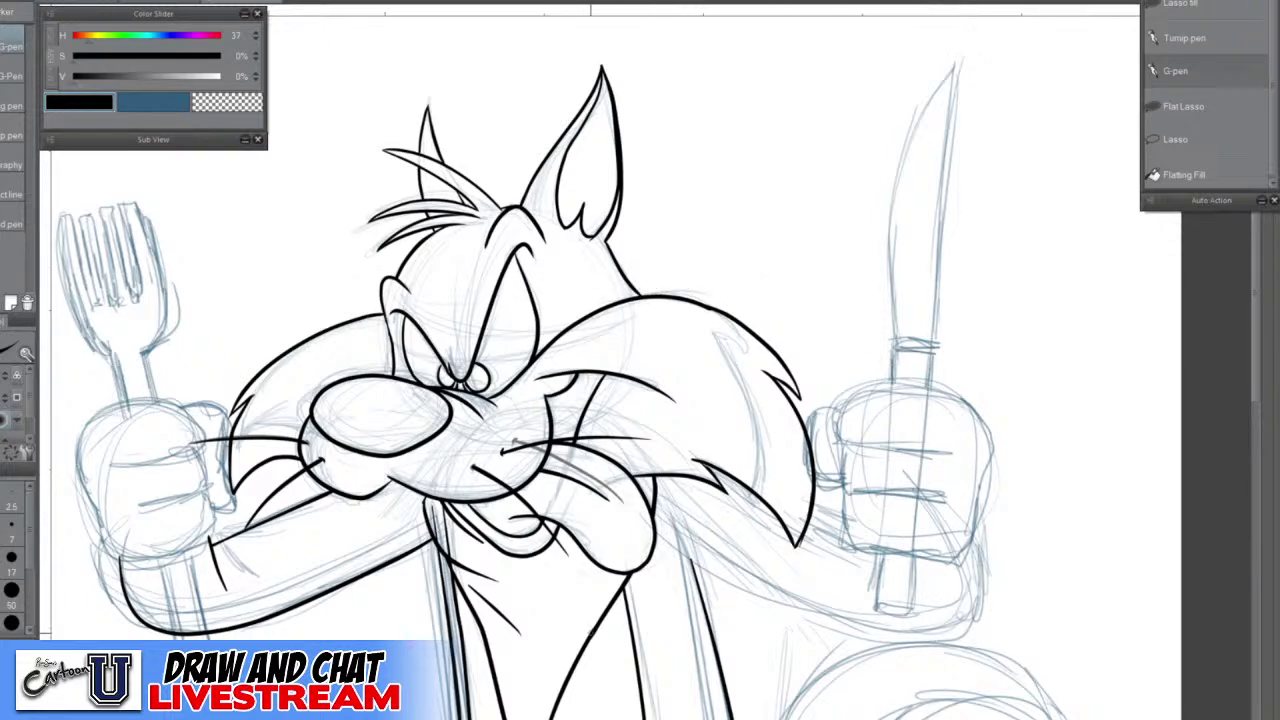
Erase the upper ends of the left torso lines where they cross into the bib below the chin
{"action": "left_click_drag", "start_coordinate": [696, 645], "coordinate": [662, 483]}
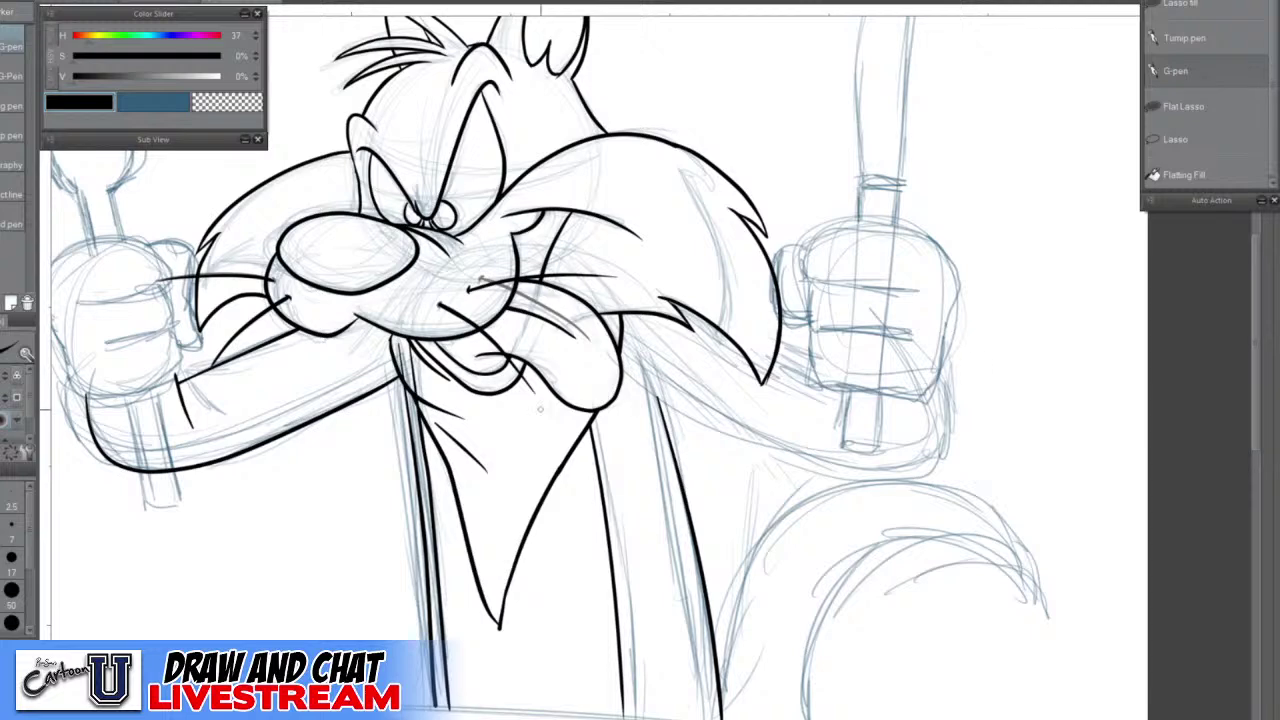
{"action": "scroll", "coordinate": [407, 351], "scroll_direction": "up", "scroll_amount": 5}
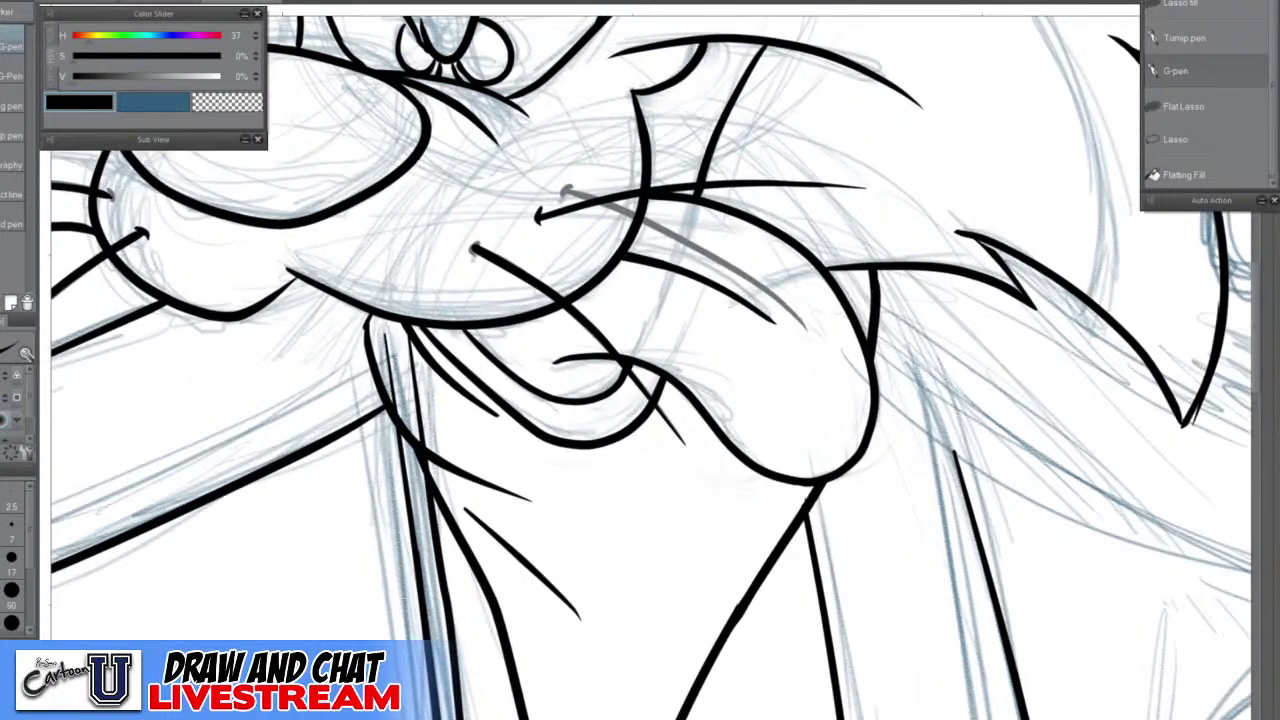
{"action": "key", "text": "e"}
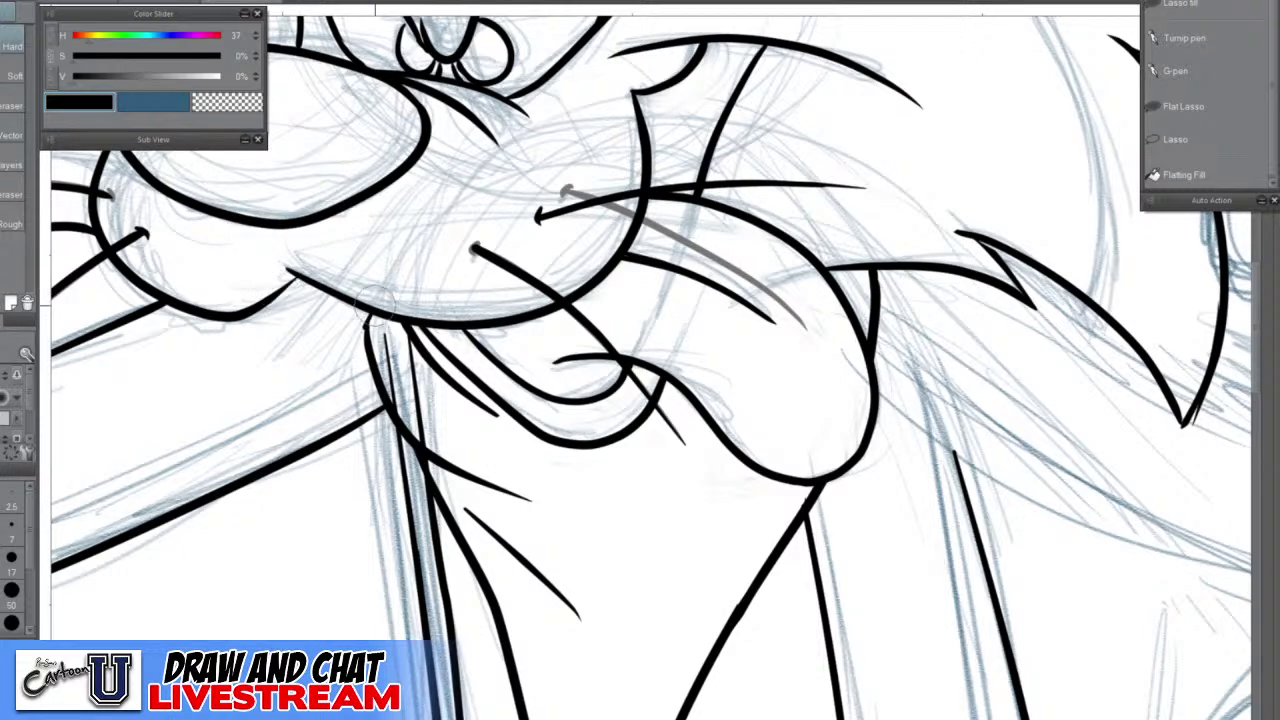
{"action": "scroll", "coordinate": [409, 350], "scroll_direction": "up", "scroll_amount": 2}
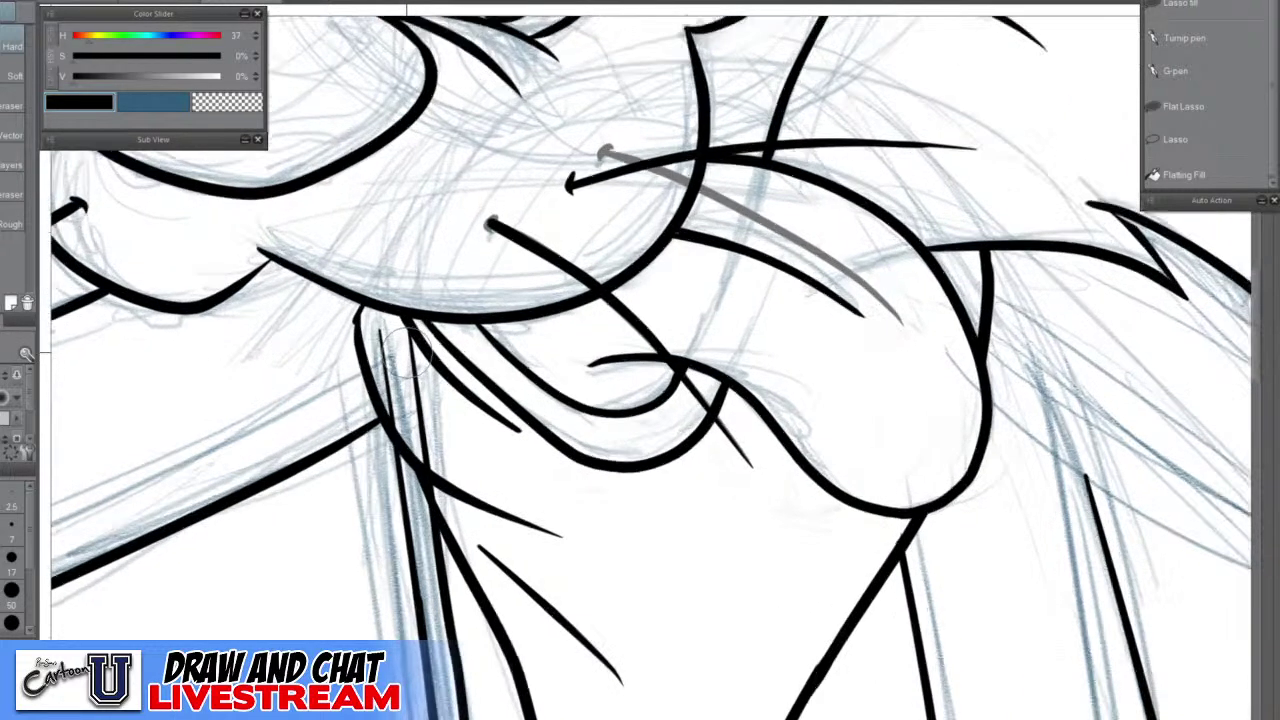
{"action": "mouse_move", "coordinate": [416, 356]}
{"action": "left_mouse_down"}
{"action": "mouse_move", "coordinate": [395, 335]}
{"action": "mouse_move", "coordinate": [411, 411]}
{"action": "mouse_move", "coordinate": [475, 536]}
{"action": "left_mouse_up"}
{"action": "scroll", "coordinate": [534, 486], "scroll_direction": "down", "scroll_amount": 2}
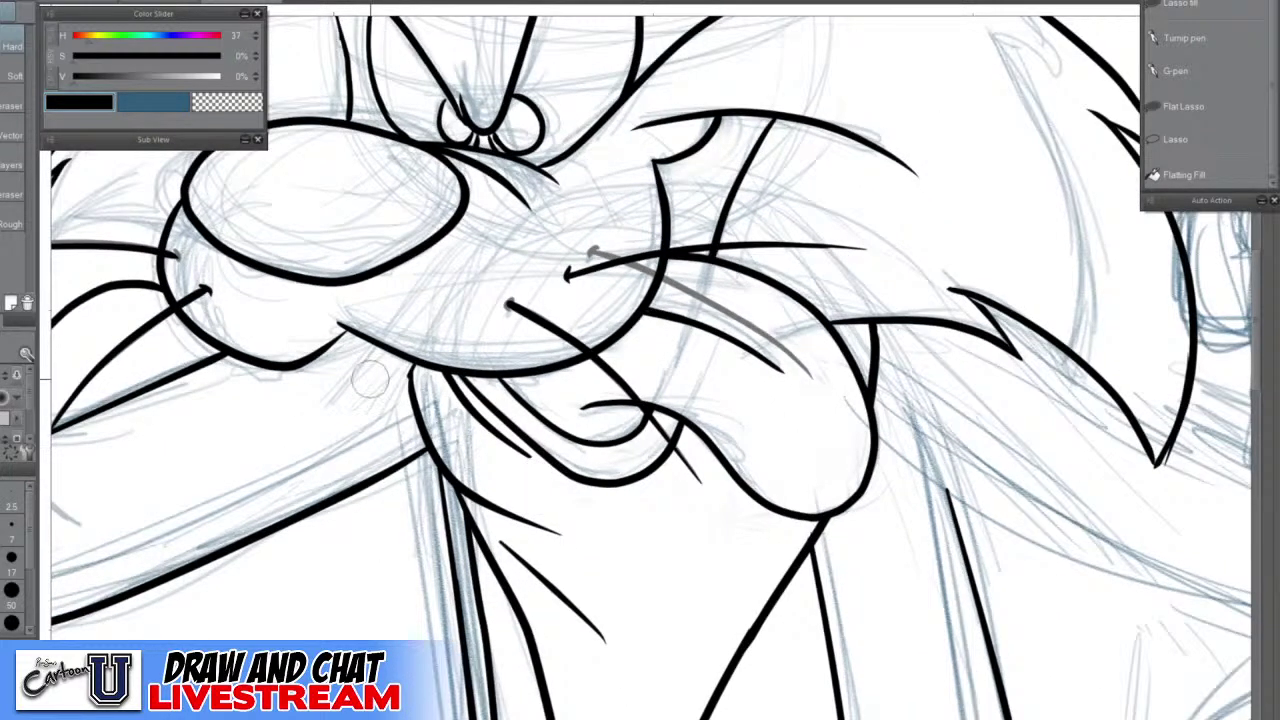
Ink a short curved fur line in the lower part of the chest bib, below the existing fur strokes
{"action": "key", "text": "p"}
{"action": "scroll", "coordinate": [416, 384], "scroll_direction": "up", "scroll_amount": 2}
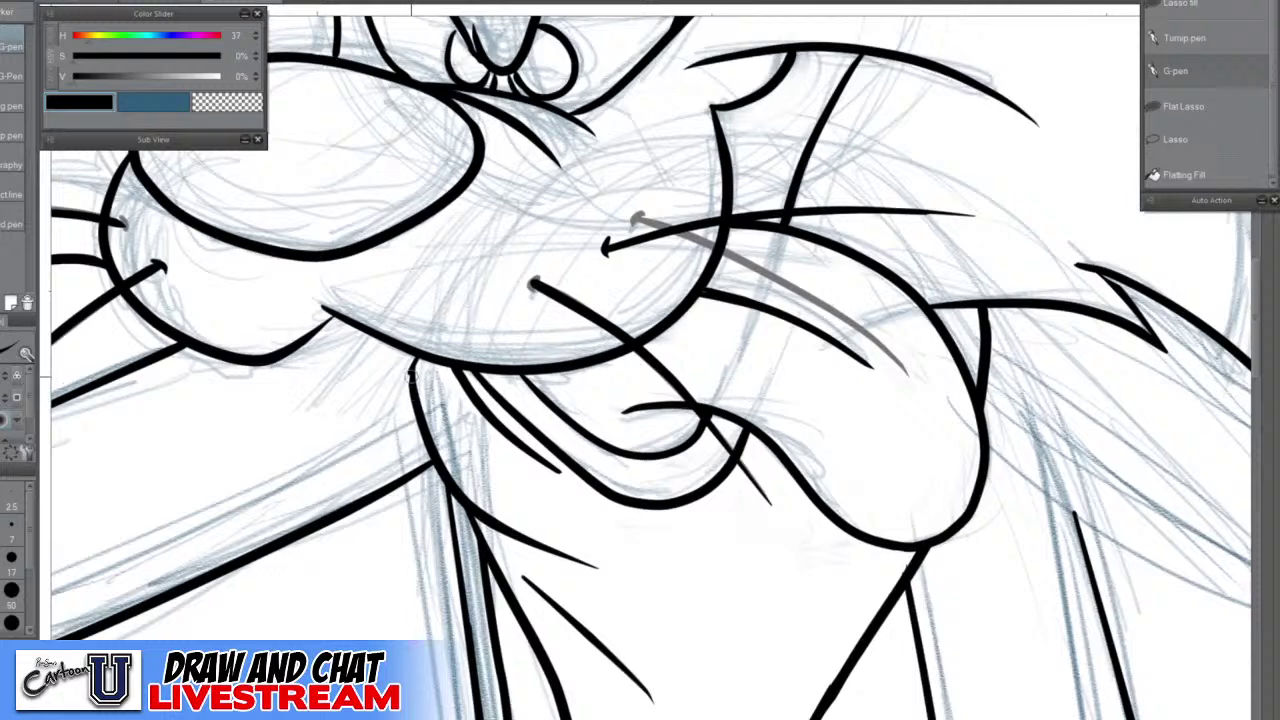
{"action": "scroll", "coordinate": [560, 290], "scroll_direction": "down", "scroll_amount": 3}
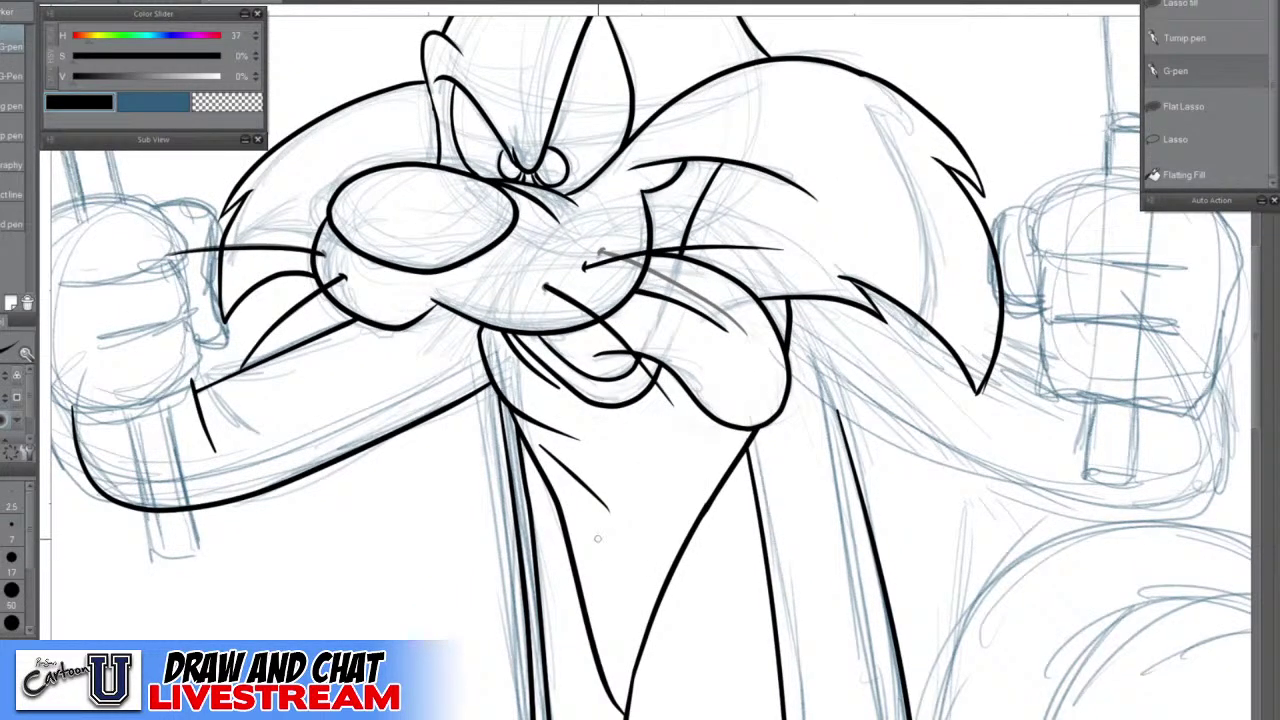
{"action": "left_click_drag", "start_coordinate": [594, 530], "coordinate": [630, 562]}
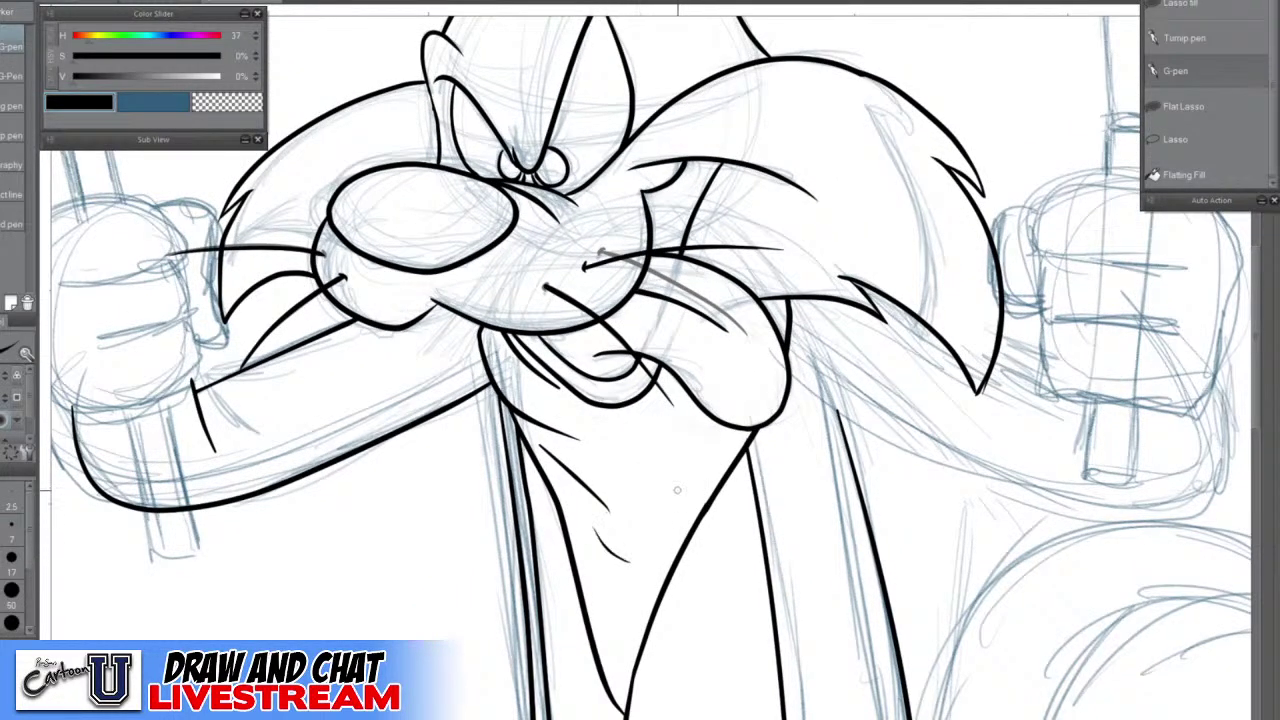
{"action": "right_click", "coordinate": [649, 402]}
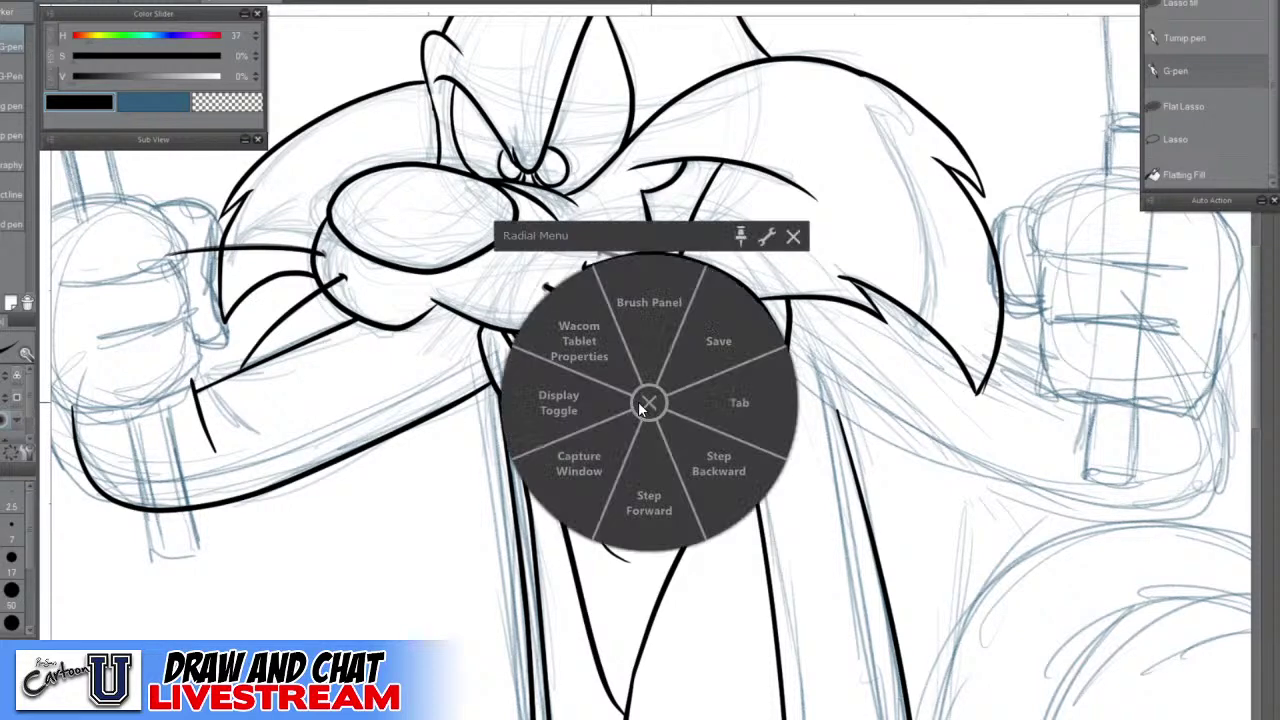
Undo the last stroke and ink a short curved fur line across the upper bib, just below the open mouth
{"action": "left_click", "coordinate": [660, 399]}
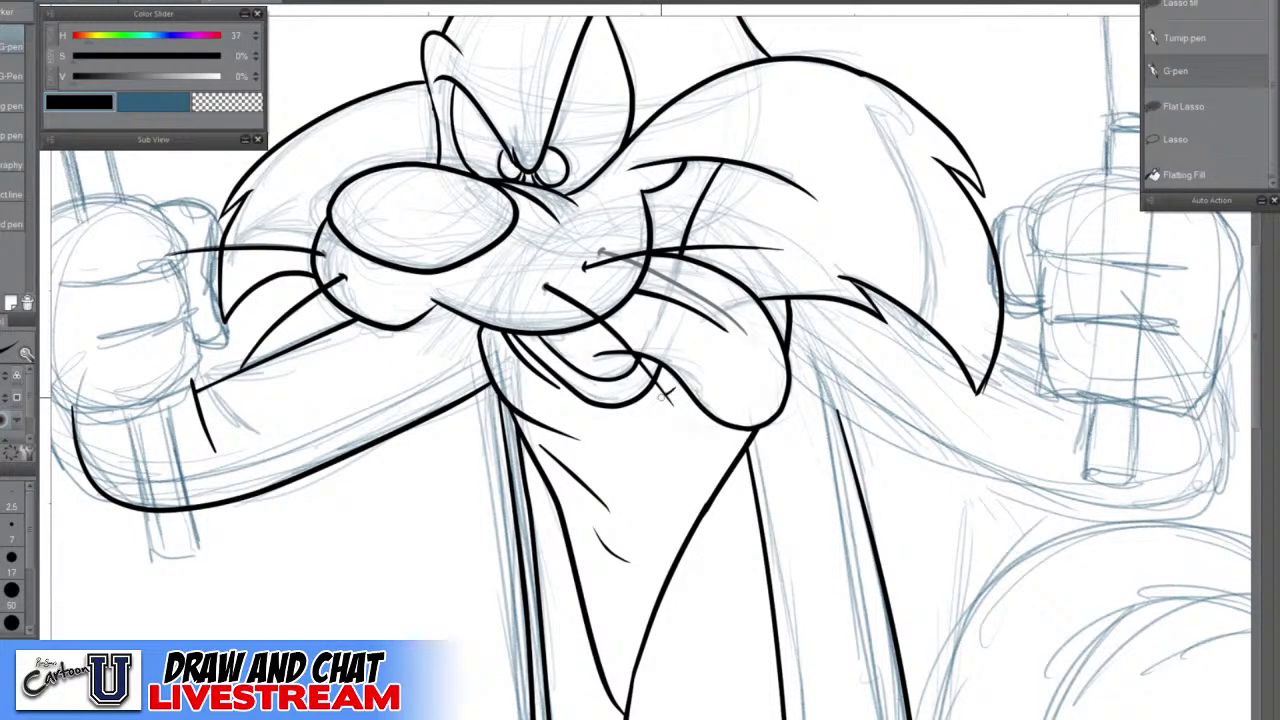
{"action": "key", "text": "ctrl+z"}
{"action": "left_click_drag", "start_coordinate": [612, 436], "coordinate": [690, 421]}
{"action": "scroll", "coordinate": [749, 465], "scroll_direction": "down", "scroll_amount": 2}
{"action": "left_click_drag", "start_coordinate": [758, 611], "coordinate": [746, 598]}
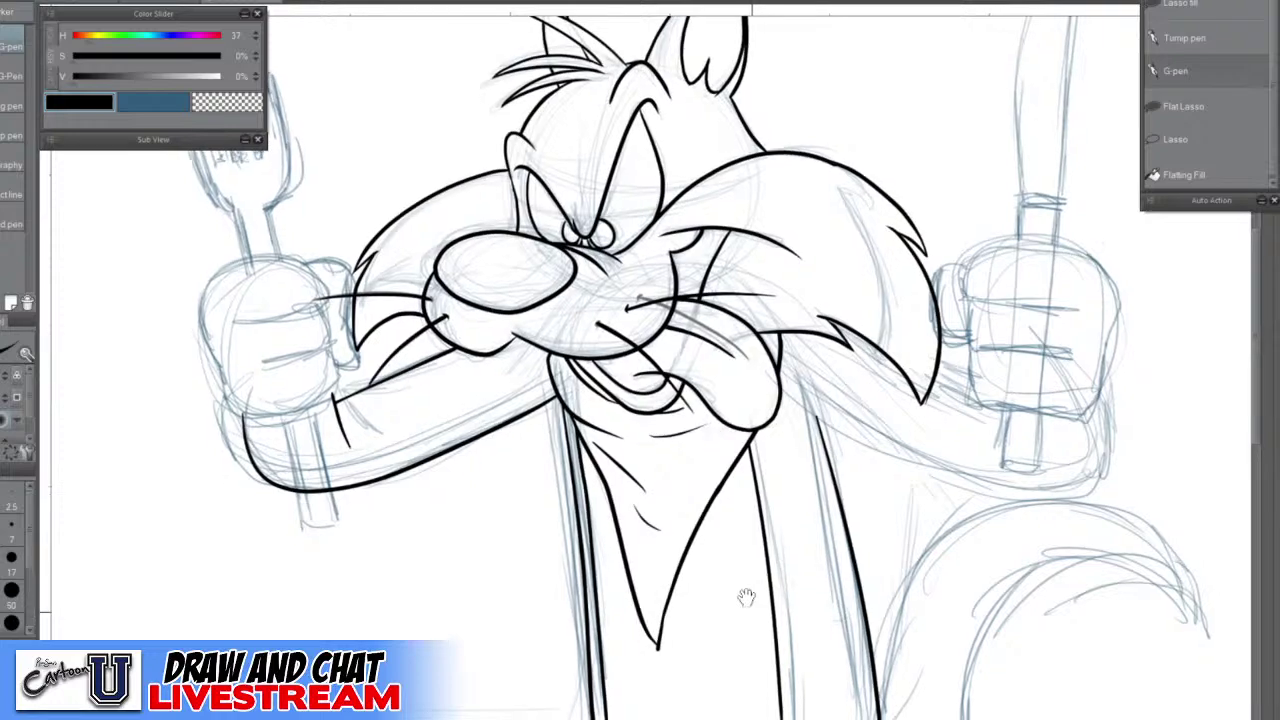
Ink the outer and inner curves of the tail, rising from the table edge beside the torso and meeting in a pointed tip
{"action": "scroll", "coordinate": [746, 597], "scroll_direction": "down", "scroll_amount": 5}
{"action": "scroll", "coordinate": [746, 597], "scroll_direction": "up", "scroll_amount": 2}
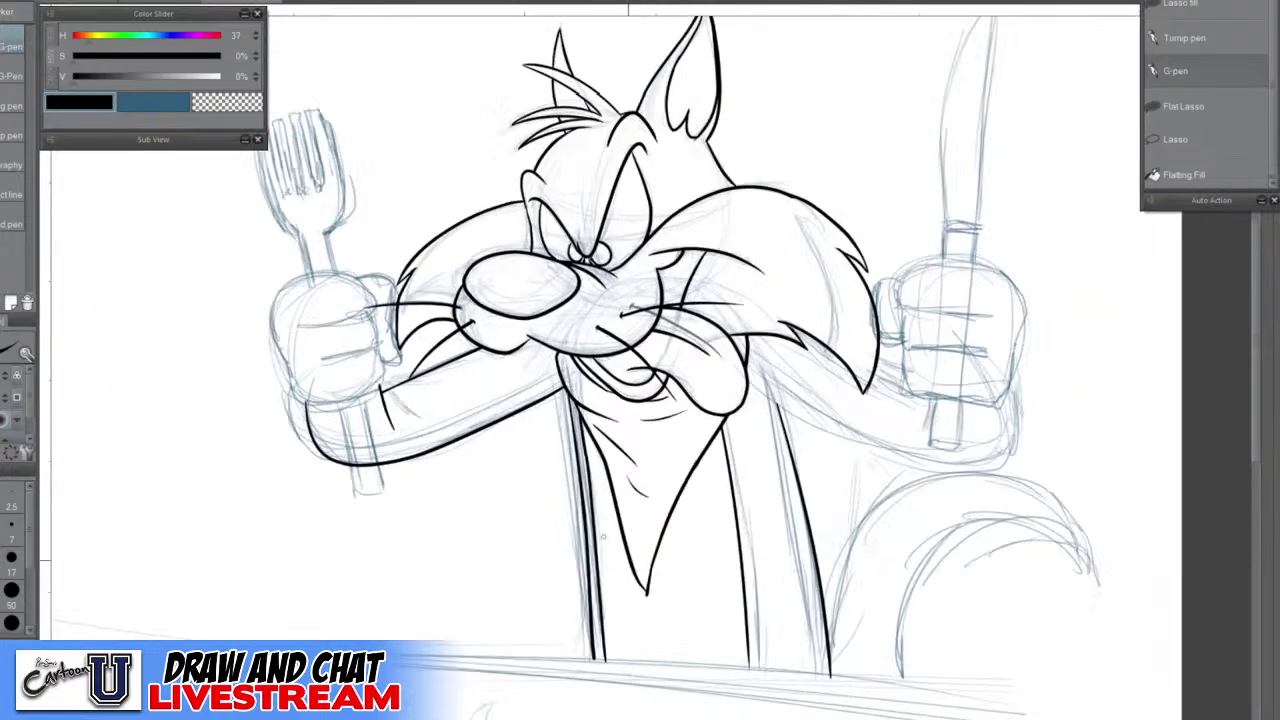
{"action": "scroll", "coordinate": [650, 595], "scroll_direction": "up", "scroll_amount": 5}
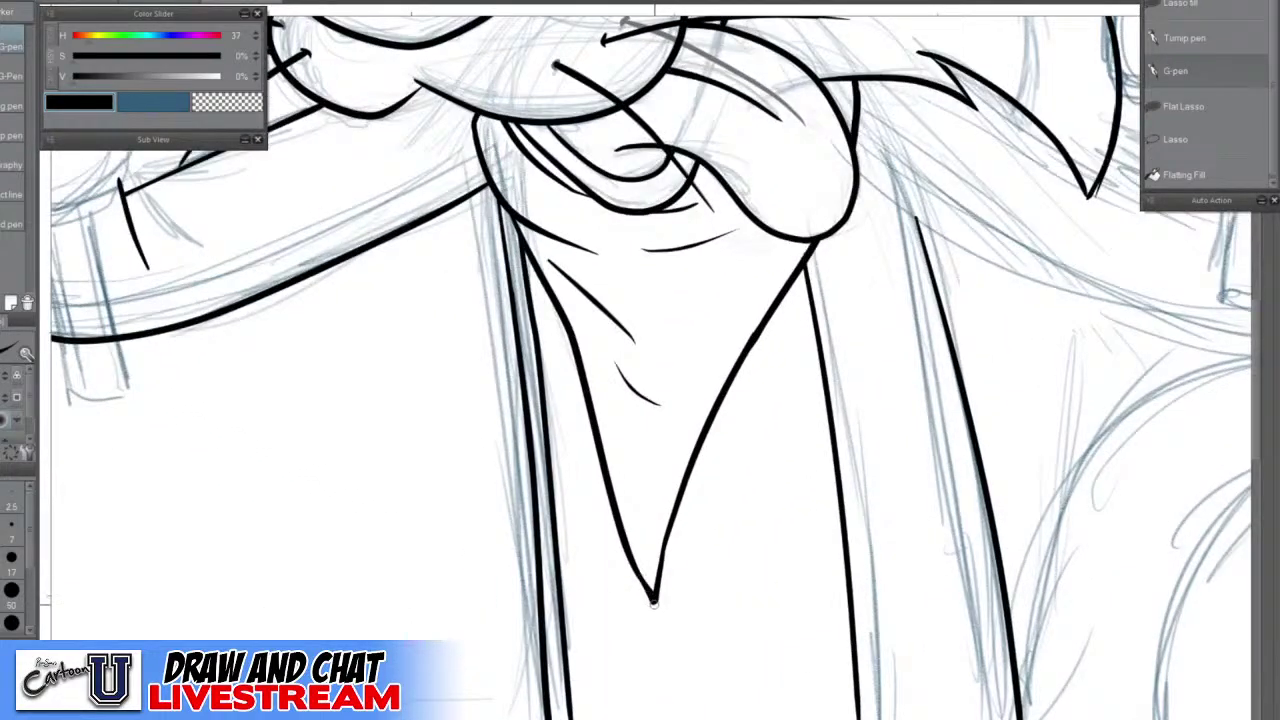
{"action": "scroll", "coordinate": [648, 584], "scroll_direction": "down", "scroll_amount": 4}
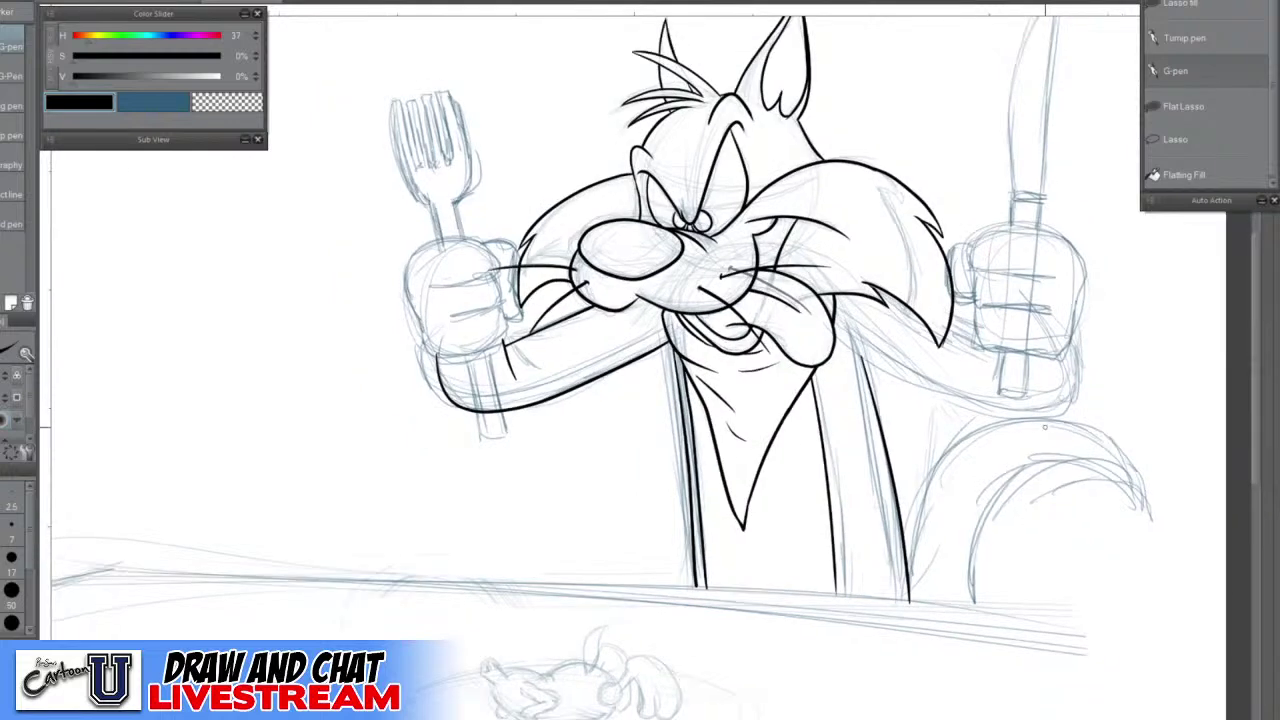
{"action": "left_click_drag", "start_coordinate": [941, 641], "coordinate": [564, 695]}
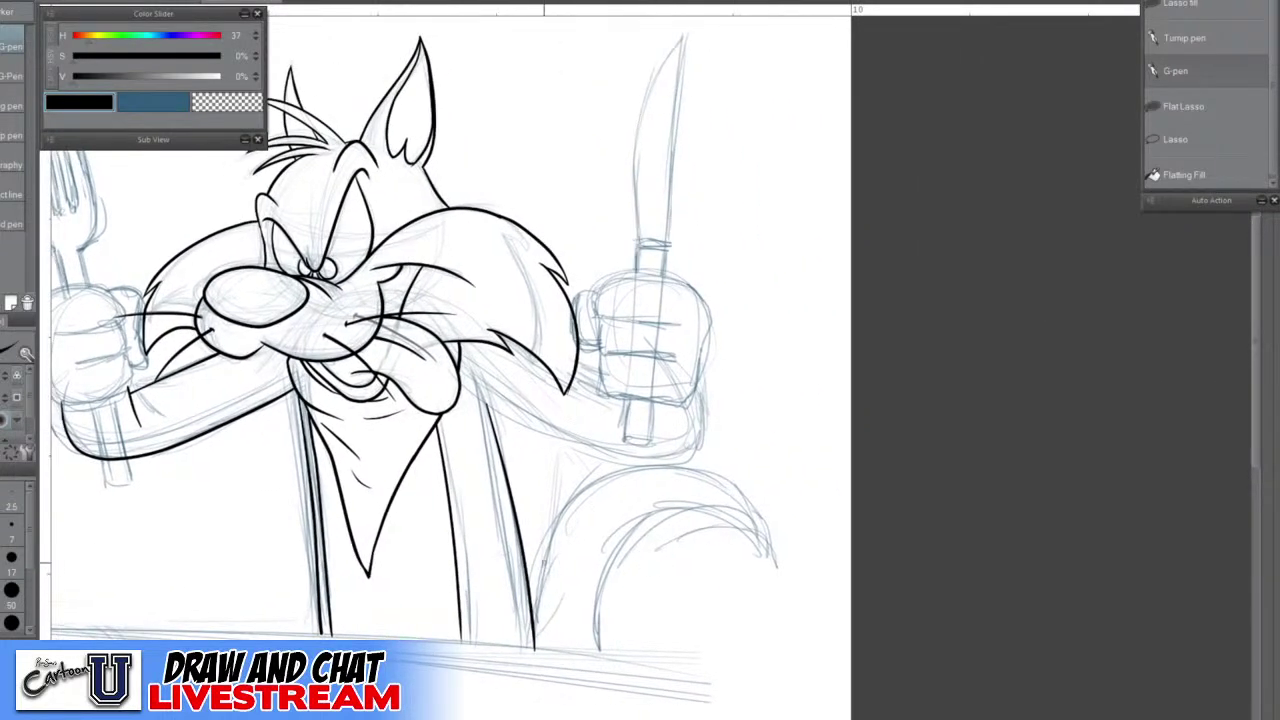
{"action": "scroll", "coordinate": [535, 650], "scroll_direction": "up", "scroll_amount": 1}
{"action": "mouse_move", "coordinate": [533, 652]}
{"action": "left_mouse_down"}
{"action": "mouse_move", "coordinate": [549, 540]}
{"action": "mouse_move", "coordinate": [583, 476]}
{"action": "mouse_move", "coordinate": [620, 448]}
{"action": "mouse_move", "coordinate": [713, 438]}
{"action": "mouse_move", "coordinate": [786, 468]}
{"action": "mouse_move", "coordinate": [811, 500]}
{"action": "mouse_move", "coordinate": [824, 564]}
{"action": "mouse_move", "coordinate": [796, 522]}
{"action": "mouse_move", "coordinate": [724, 492]}
{"action": "mouse_move", "coordinate": [678, 501]}
{"action": "mouse_move", "coordinate": [621, 576]}
{"action": "mouse_move", "coordinate": [612, 668]}
{"action": "left_mouse_up"}
{"action": "scroll", "coordinate": [535, 648], "scroll_direction": "up", "scroll_amount": 2}
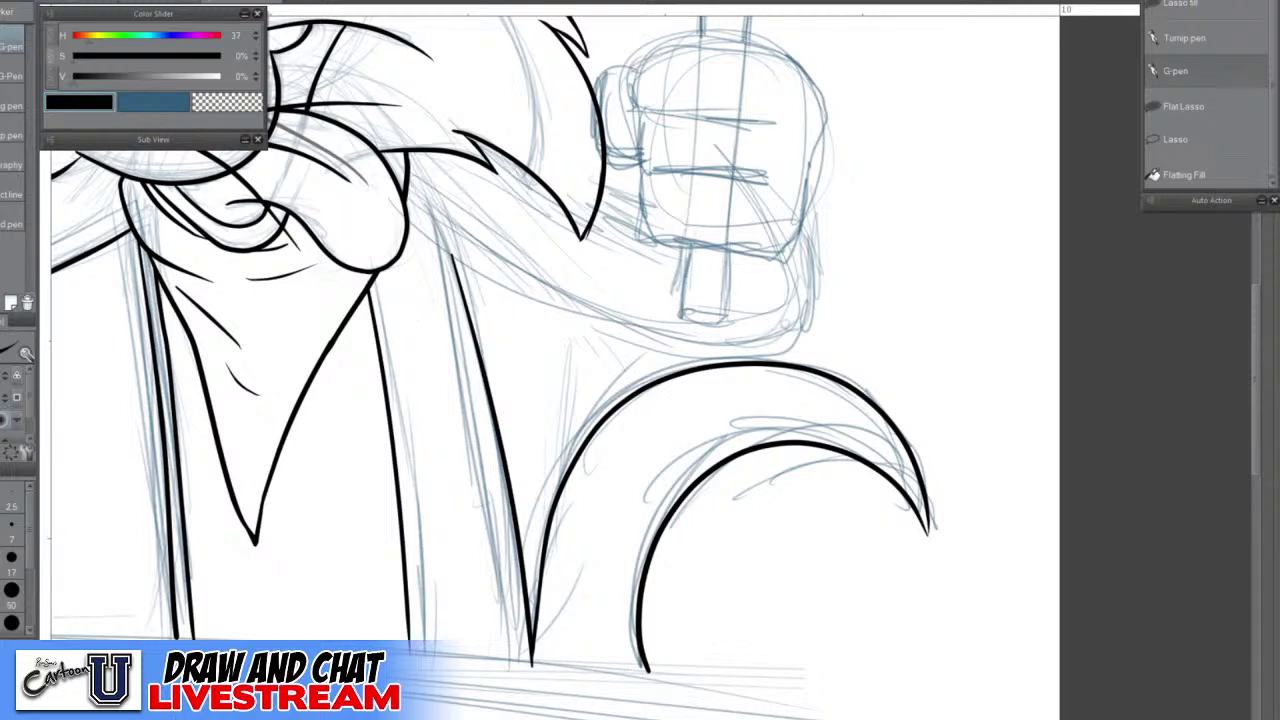
Ink a jagged fur marking across the tail near its tip, joining the outer and inner curves
{"action": "key", "text": "p"}
{"action": "key", "text": "p"}
{"action": "mouse_move", "coordinate": [834, 442]}
{"action": "left_mouse_down"}
{"action": "mouse_move", "coordinate": [850, 433]}
{"action": "mouse_move", "coordinate": [878, 447]}
{"action": "mouse_move", "coordinate": [850, 404]}
{"action": "left_mouse_up"}
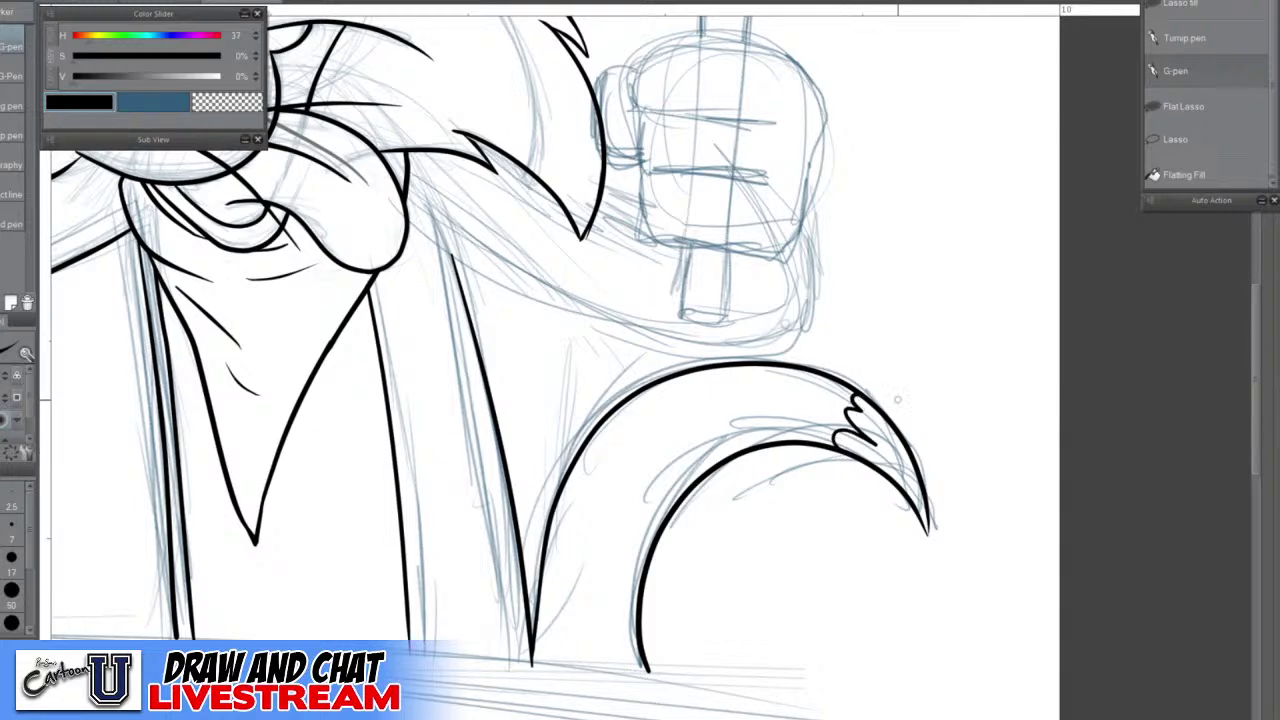
{"action": "scroll", "coordinate": [1040, 485], "scroll_direction": "down", "scroll_amount": 1}
{"action": "scroll", "coordinate": [952, 522], "scroll_direction": "up", "scroll_amount": 2}
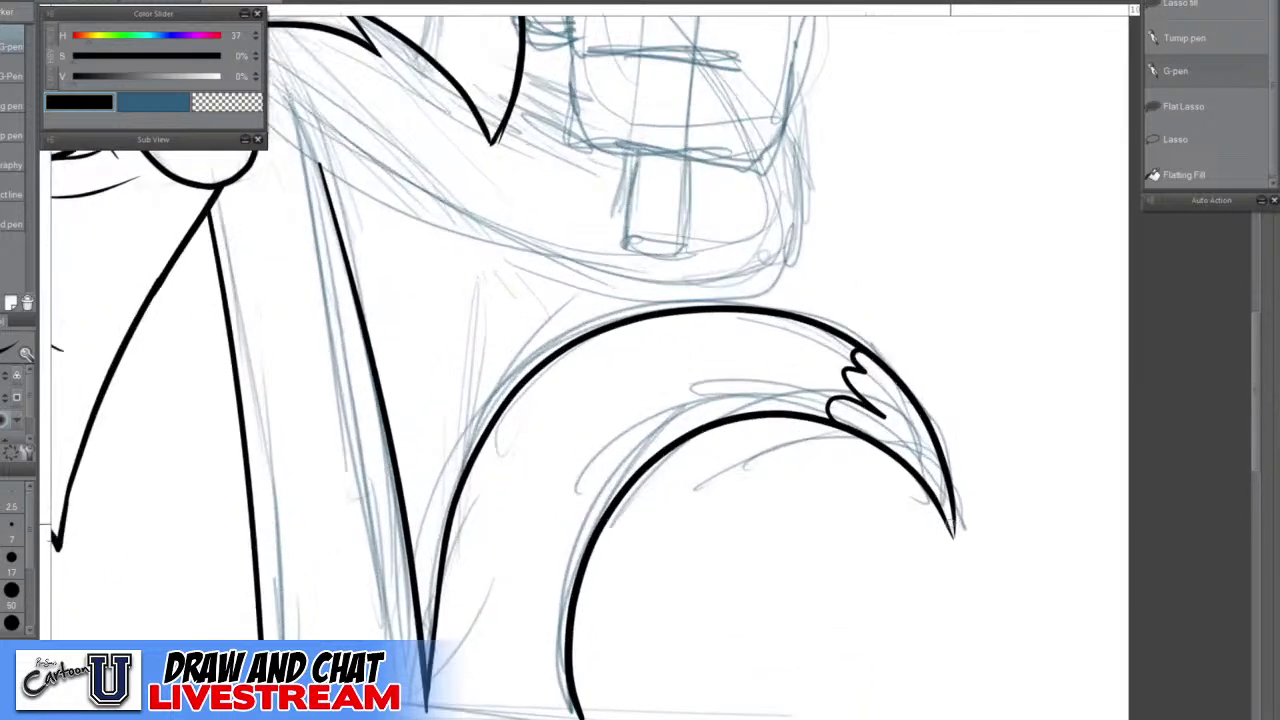
{"action": "scroll", "coordinate": [955, 530], "scroll_direction": "down", "scroll_amount": 1}
{"action": "scroll", "coordinate": [697, 592], "scroll_direction": "down", "scroll_amount": 3}
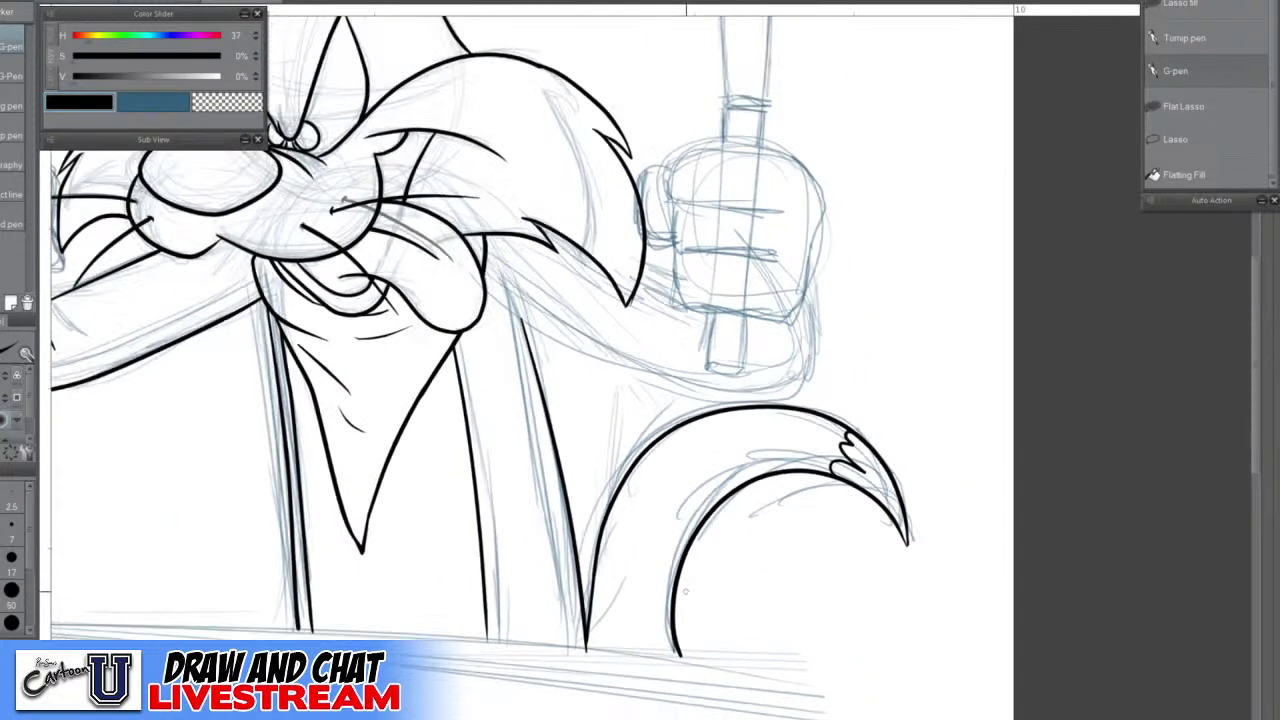
{"action": "scroll", "coordinate": [718, 576], "scroll_direction": "down", "scroll_amount": 1}
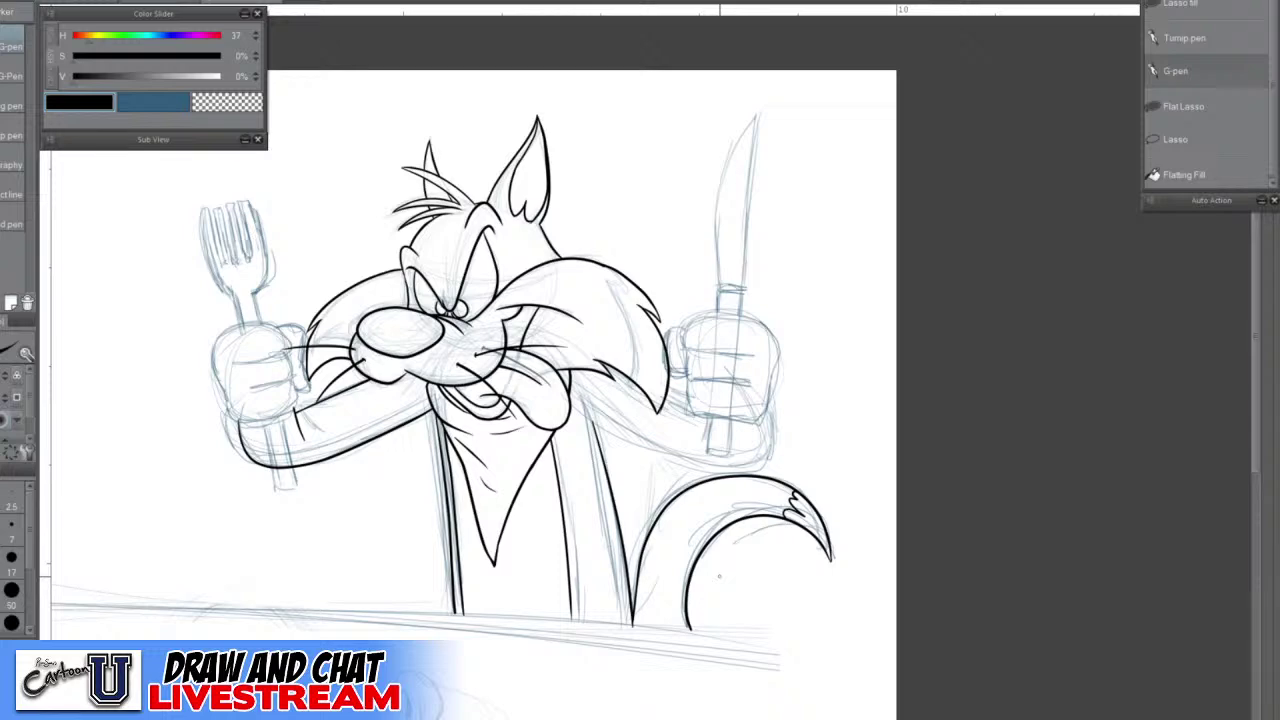
Ink the underside of the knife-holding arm from the torso around the elbow up to the fist
{"action": "scroll", "coordinate": [620, 401], "scroll_direction": "up", "scroll_amount": 3}
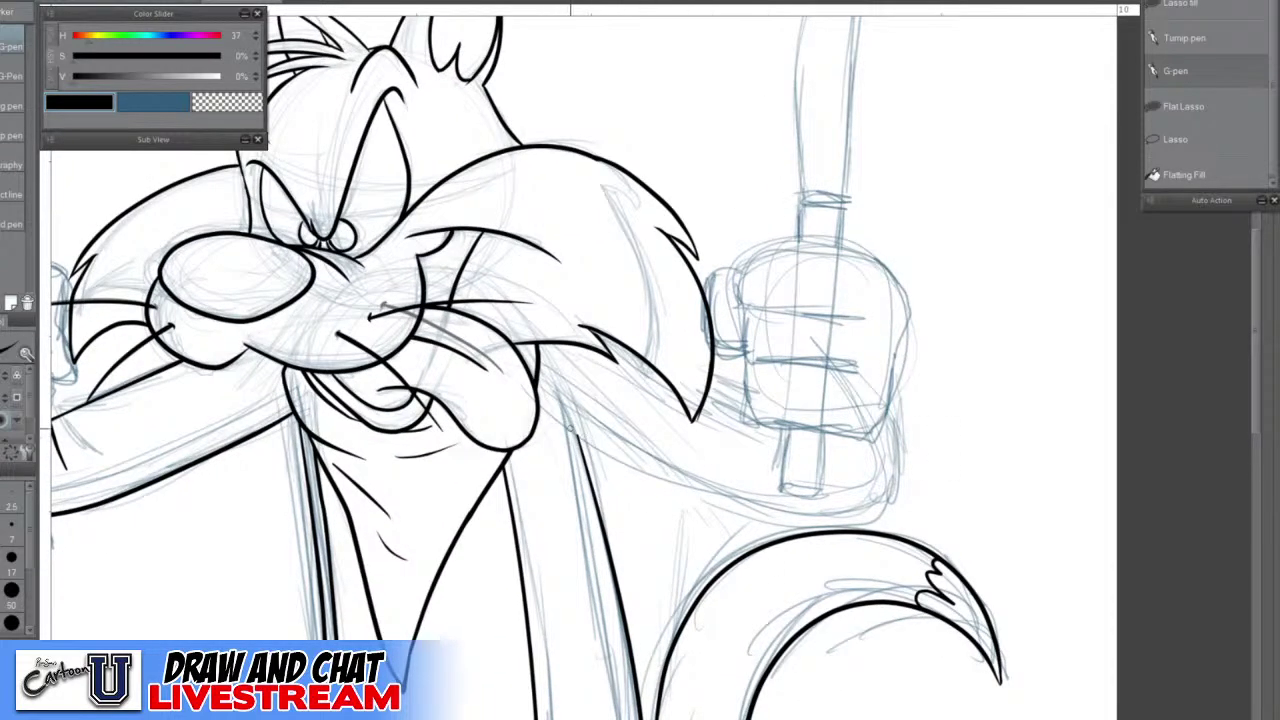
{"action": "scroll", "coordinate": [576, 430], "scroll_direction": "up", "scroll_amount": 1}
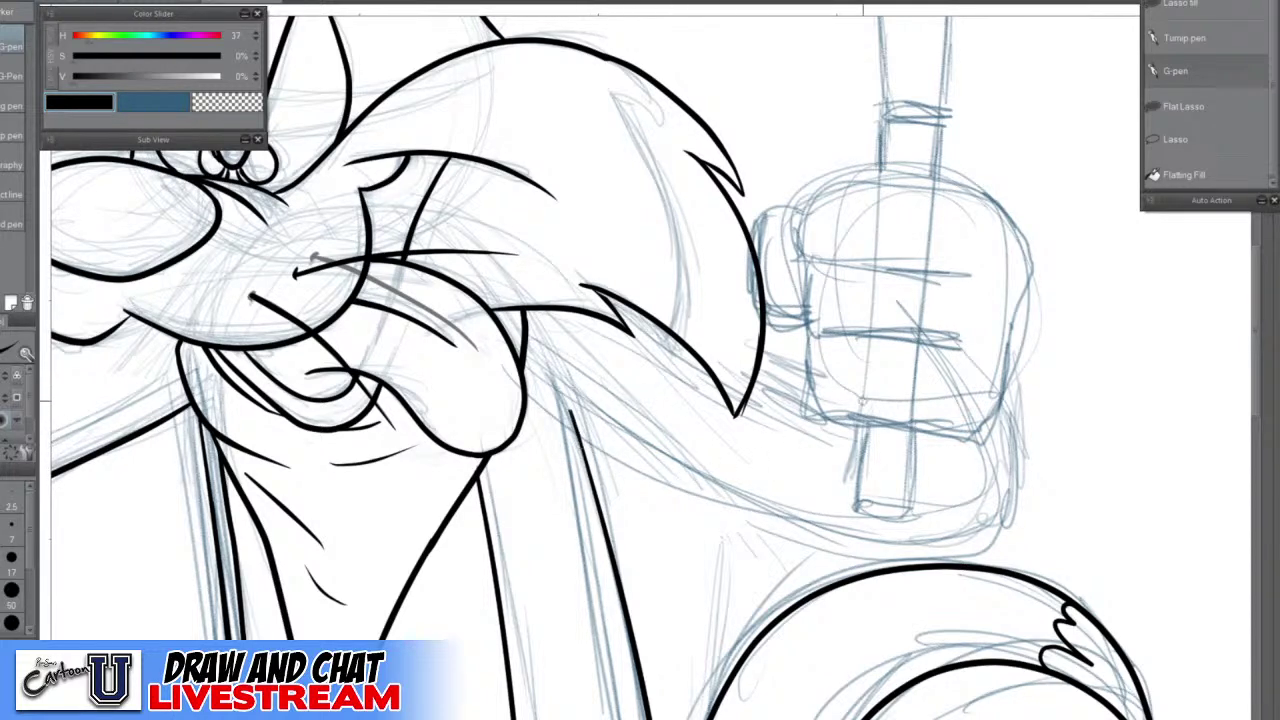
{"action": "scroll", "coordinate": [661, 532], "scroll_direction": "down", "scroll_amount": 5}
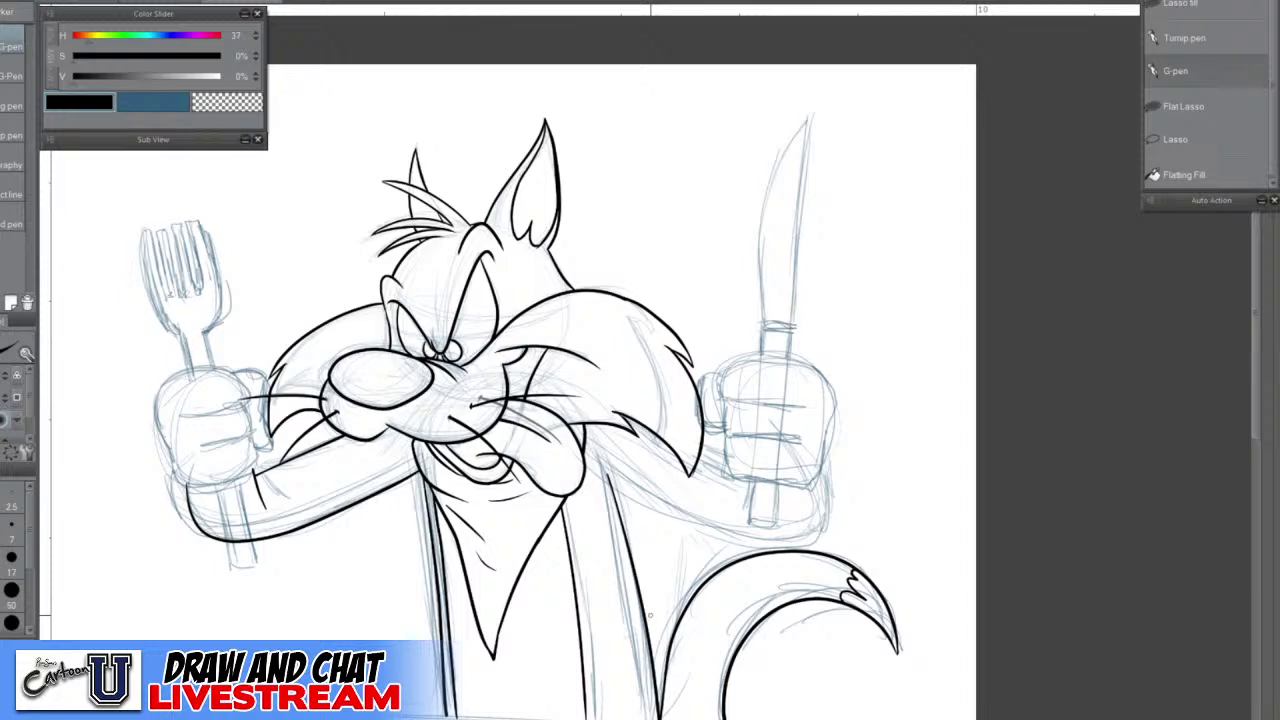
{"action": "scroll", "coordinate": [613, 476], "scroll_direction": "up", "scroll_amount": 4}
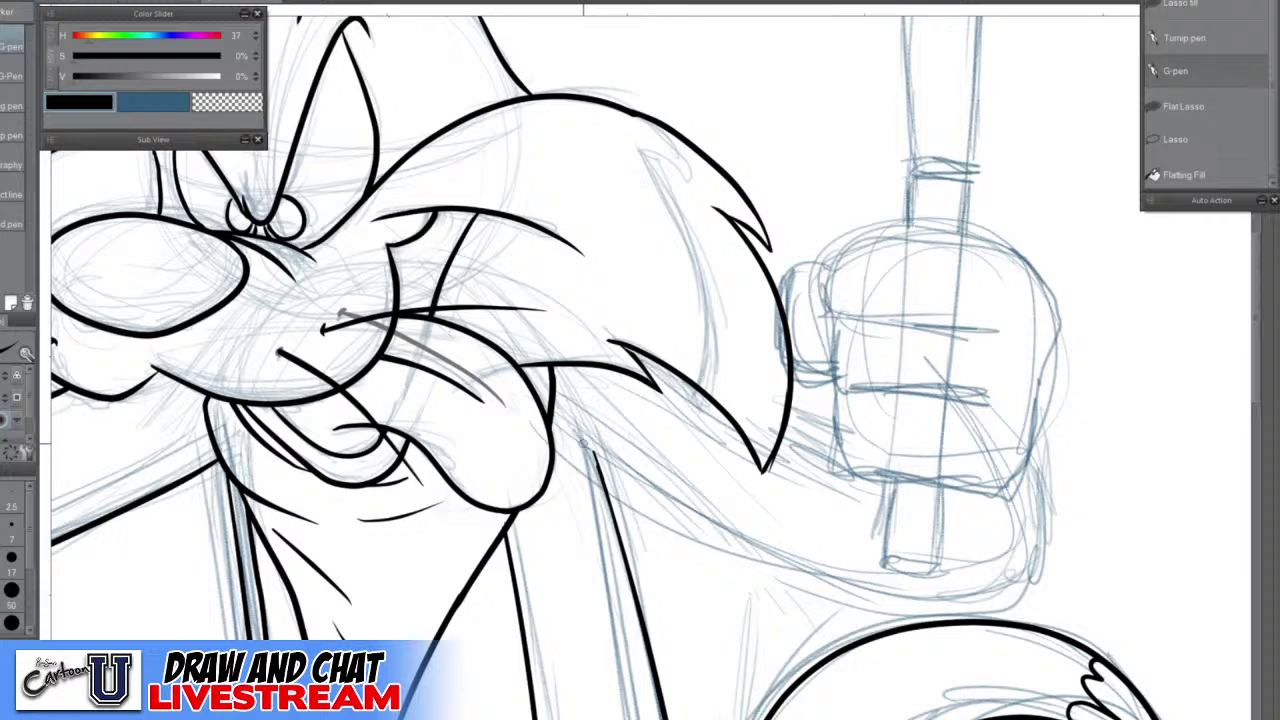
{"action": "scroll", "coordinate": [596, 452], "scroll_direction": "down", "scroll_amount": 1}
{"action": "scroll", "coordinate": [604, 459], "scroll_direction": "down", "scroll_amount": 2}
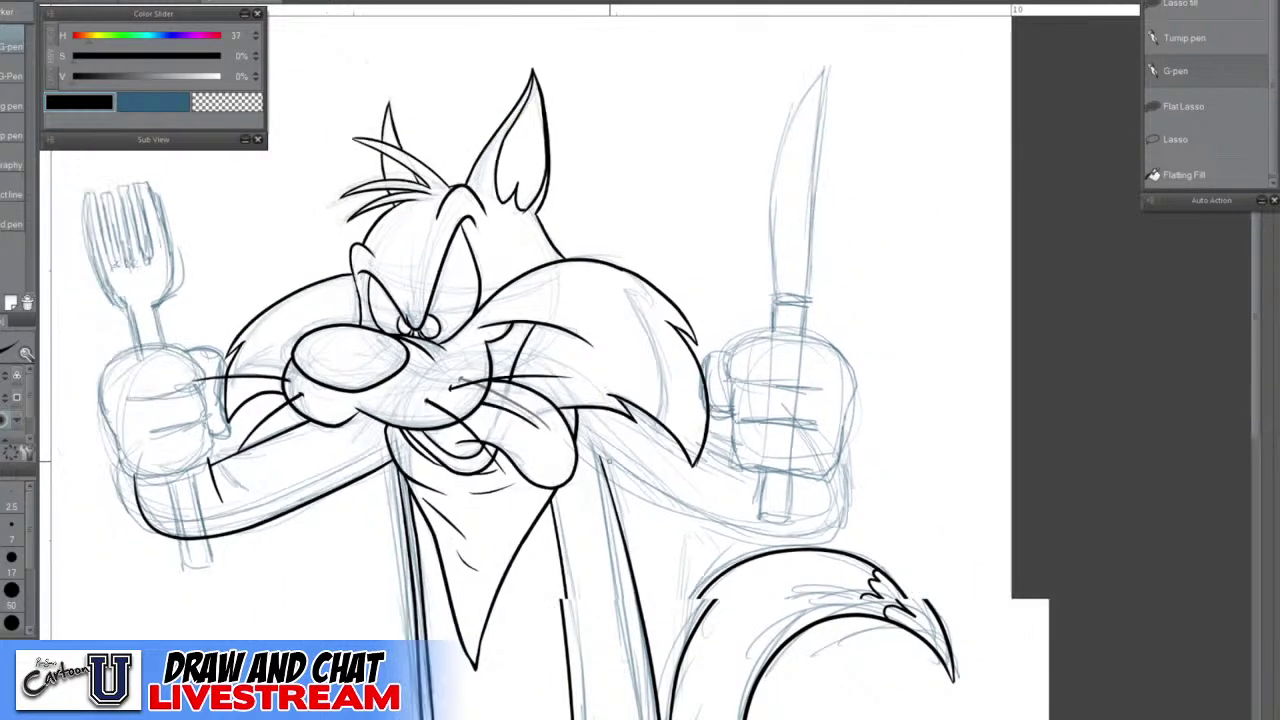
{"action": "mouse_move", "coordinate": [586, 448]}
{"action": "left_mouse_down"}
{"action": "mouse_move", "coordinate": [784, 537]}
{"action": "mouse_move", "coordinate": [845, 513]}
{"action": "mouse_move", "coordinate": [845, 442]}
{"action": "left_mouse_up"}
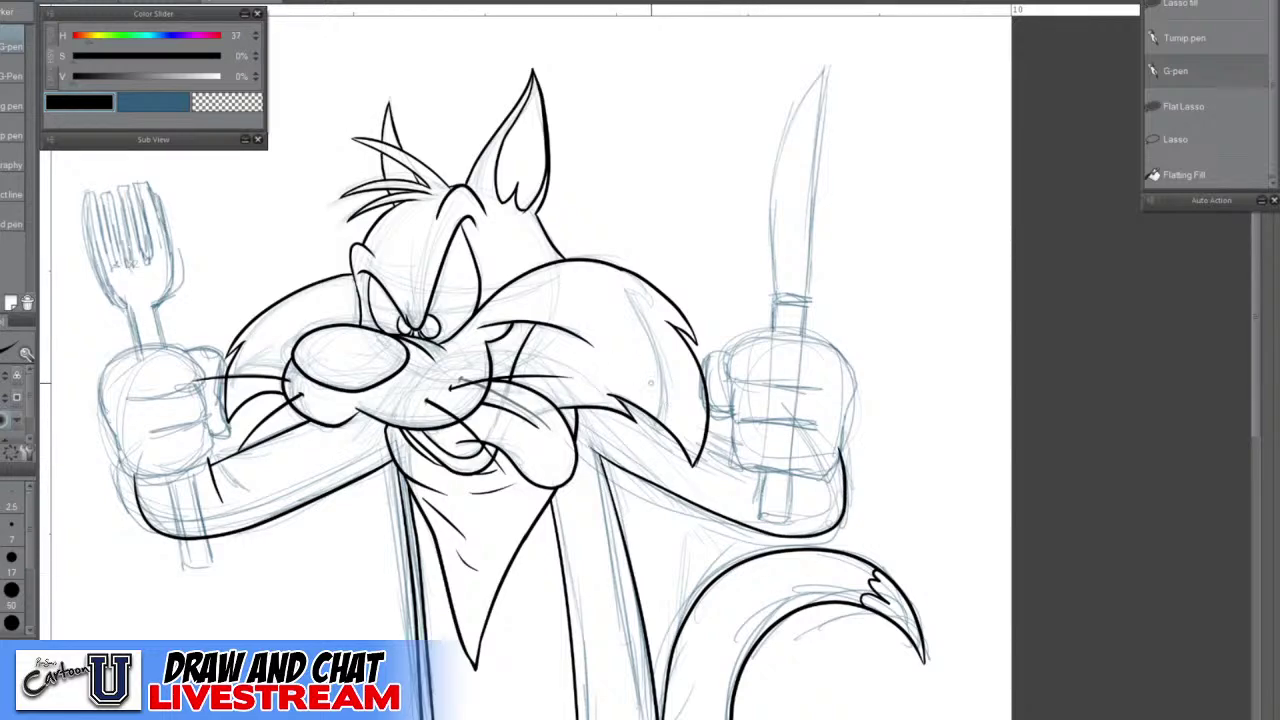
Ink the short upper line of the knife-holding arm between the cheek fur and the fist
{"action": "scroll", "coordinate": [714, 425], "scroll_direction": "up", "scroll_amount": 3}
{"action": "left_click_drag", "start_coordinate": [702, 423], "coordinate": [742, 437]}
{"action": "scroll", "coordinate": [730, 432], "scroll_direction": "down", "scroll_amount": 1}
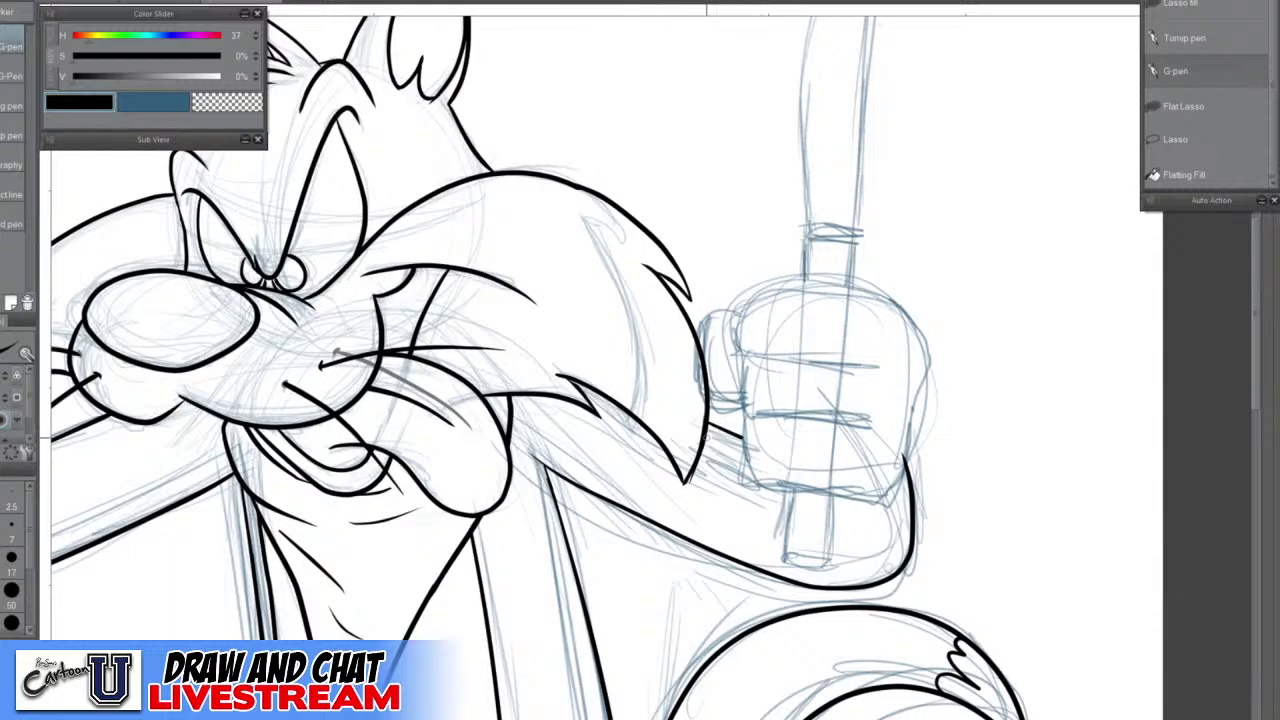
{"action": "scroll", "coordinate": [693, 441], "scroll_direction": "down", "scroll_amount": 3}
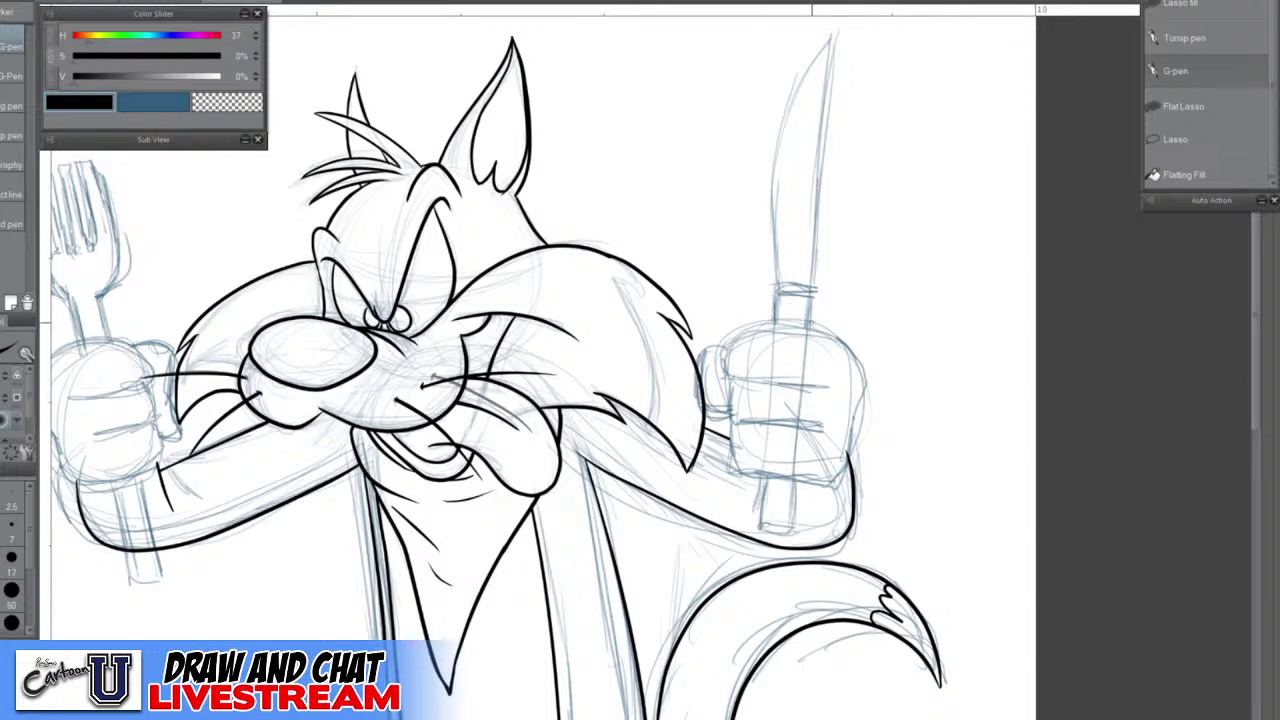
Ink the outline of the fist holding the knife, with two horizontal creases separating the fingers
{"action": "scroll", "coordinate": [737, 383], "scroll_direction": "up", "scroll_amount": 2}
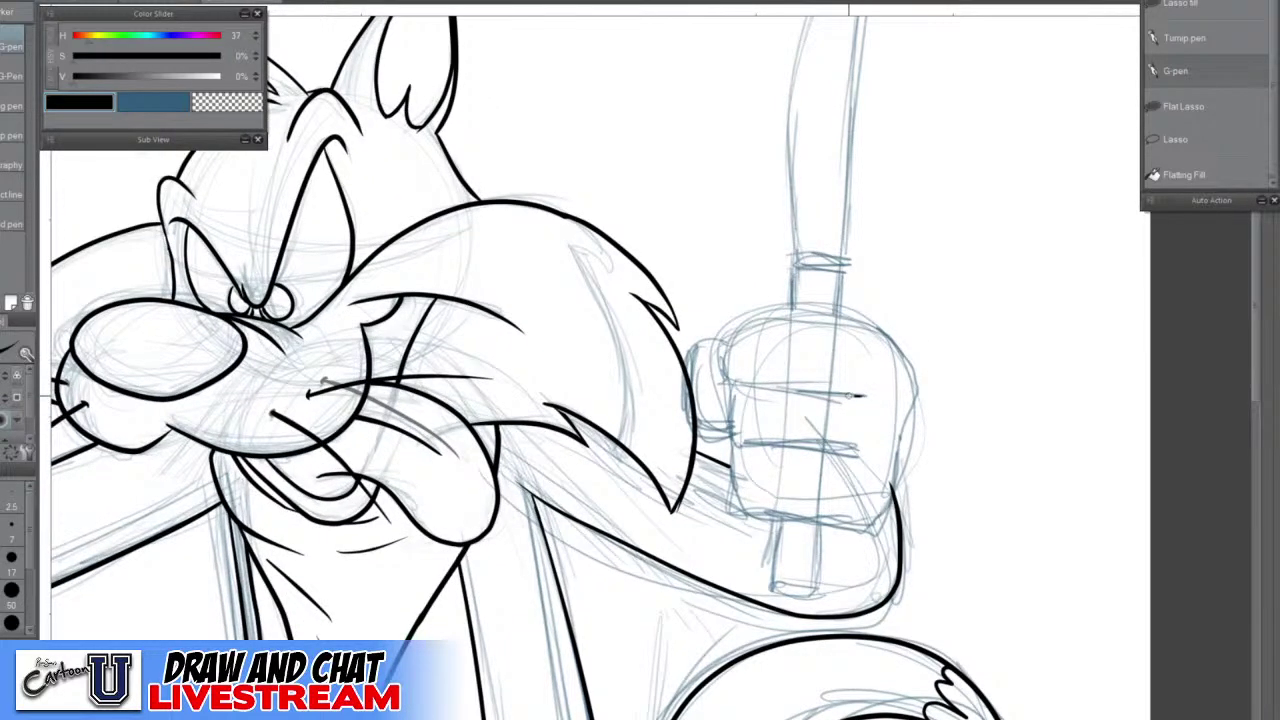
{"action": "mouse_move", "coordinate": [856, 396]}
{"action": "left_mouse_down"}
{"action": "mouse_move", "coordinate": [734, 387]}
{"action": "mouse_move", "coordinate": [746, 389]}
{"action": "mouse_move", "coordinate": [724, 349]}
{"action": "mouse_move", "coordinate": [755, 314]}
{"action": "mouse_move", "coordinate": [812, 309]}
{"action": "mouse_move", "coordinate": [888, 334]}
{"action": "mouse_move", "coordinate": [857, 316]}
{"action": "mouse_move", "coordinate": [903, 350]}
{"action": "mouse_move", "coordinate": [912, 386]}
{"action": "mouse_move", "coordinate": [889, 505]}
{"action": "mouse_move", "coordinate": [872, 526]}
{"action": "mouse_move", "coordinate": [752, 513]}
{"action": "mouse_move", "coordinate": [734, 450]}
{"action": "left_mouse_up"}
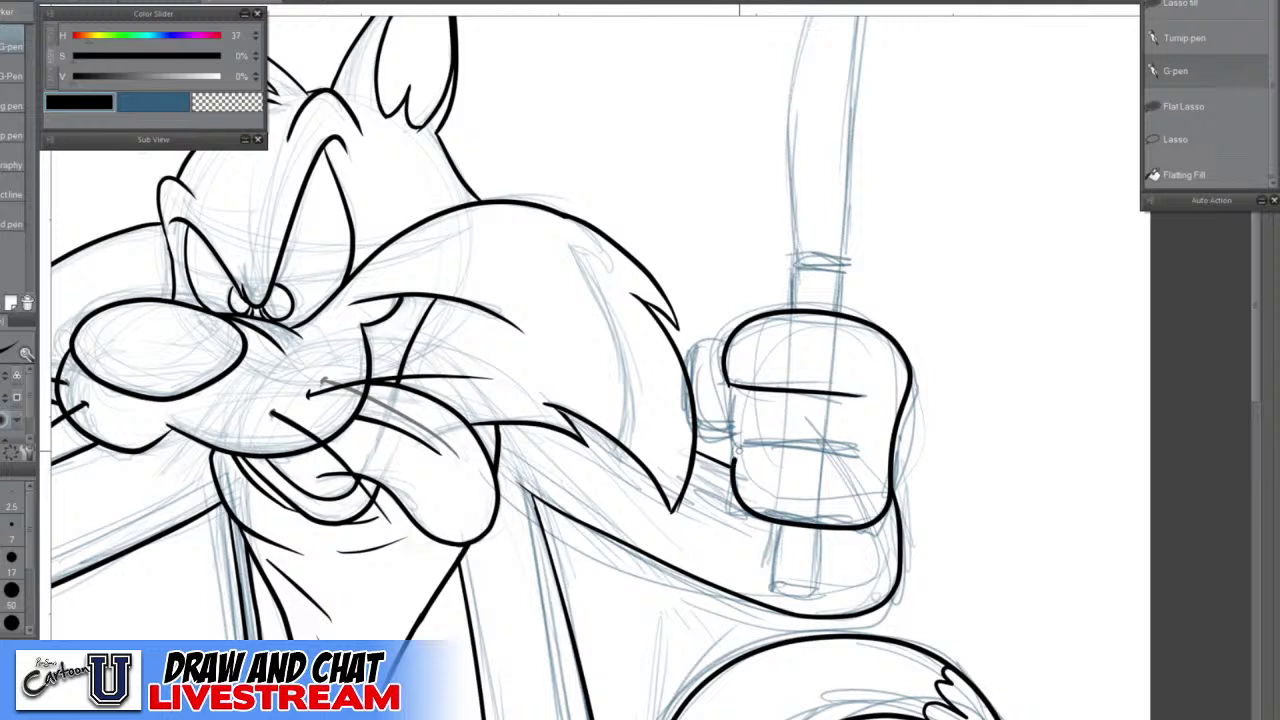
{"action": "left_click_drag", "start_coordinate": [731, 385], "coordinate": [735, 450]}
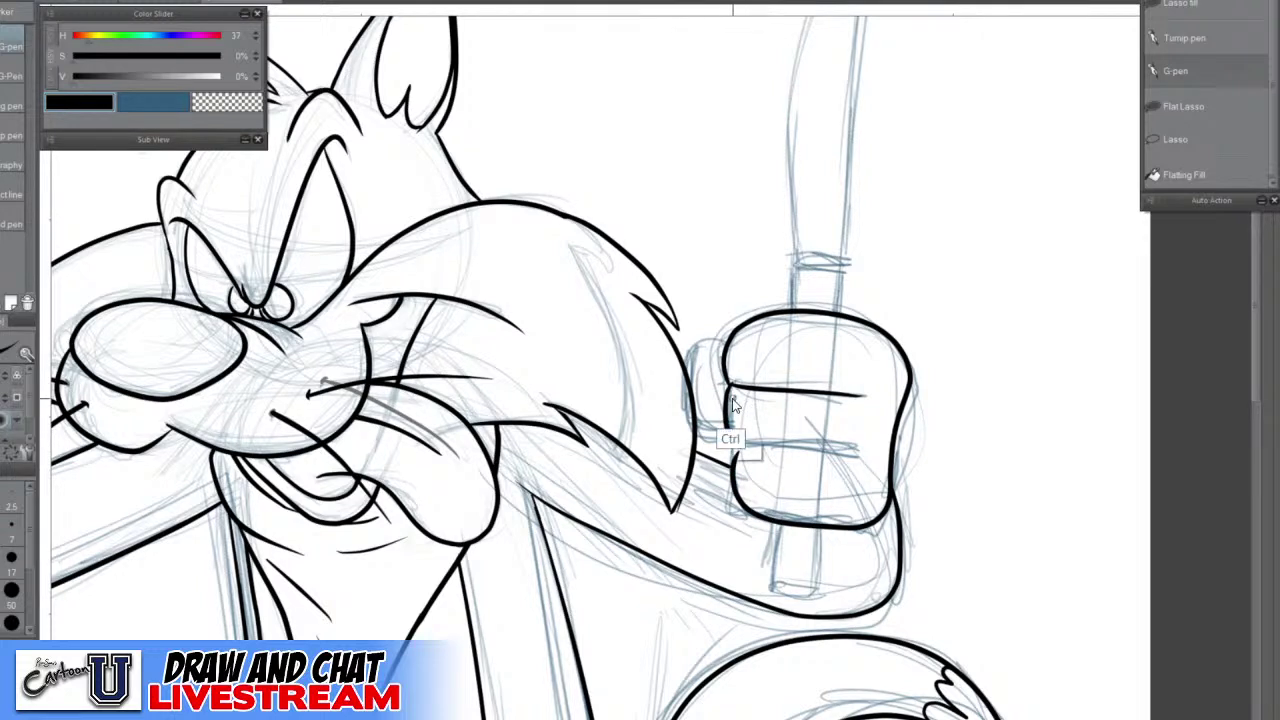
{"action": "key", "text": "ctrl+z"}
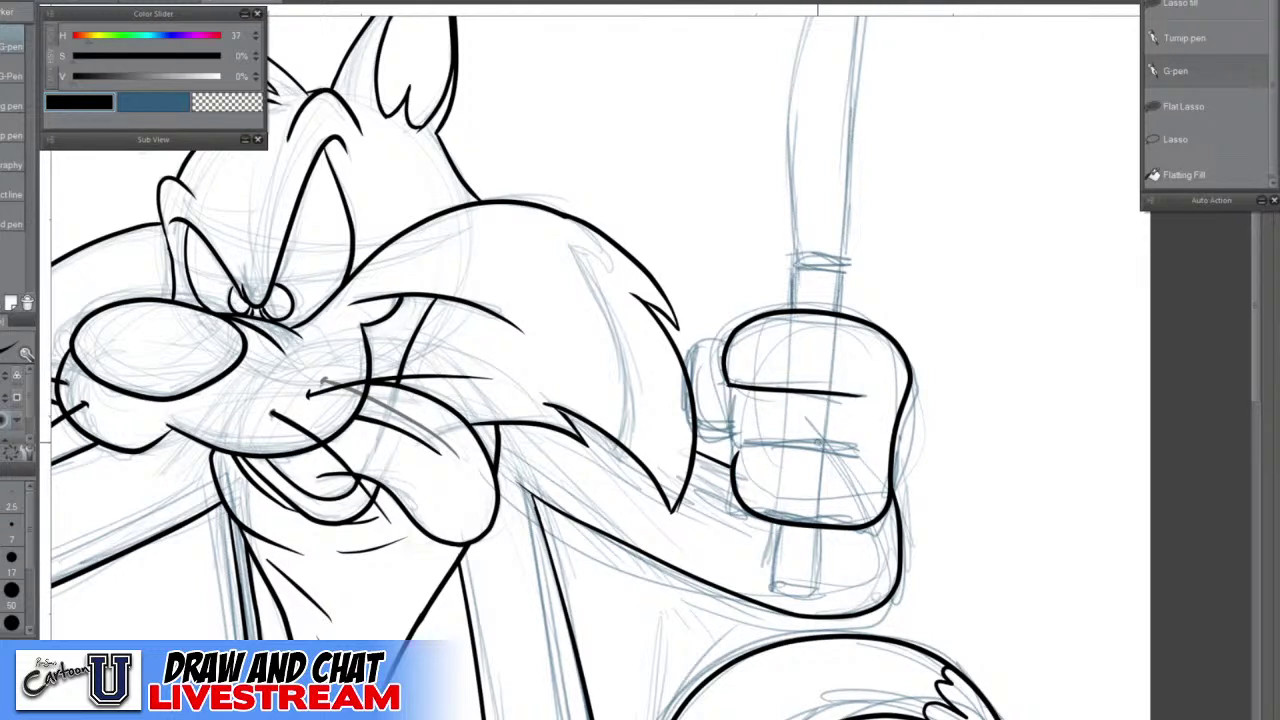
{"action": "mouse_move", "coordinate": [857, 449]}
{"action": "left_mouse_down"}
{"action": "mouse_move", "coordinate": [731, 442]}
{"action": "mouse_move", "coordinate": [731, 385]}
{"action": "left_mouse_up"}
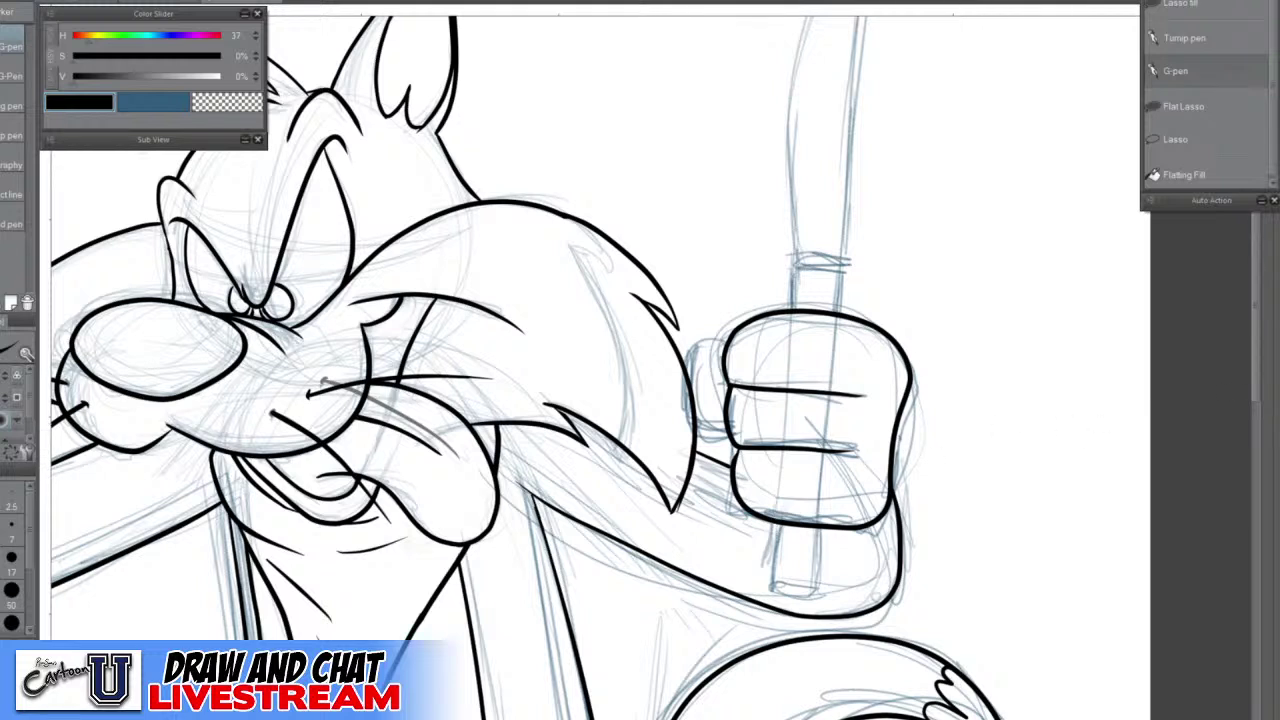
Ink the thumb between the cheek fur and the knife-holding fist, redoing the stroke until its outline fits the sketch
{"action": "mouse_move", "coordinate": [723, 342]}
{"action": "left_mouse_down"}
{"action": "mouse_move", "coordinate": [690, 352]}
{"action": "mouse_move", "coordinate": [686, 420]}
{"action": "mouse_move", "coordinate": [704, 442]}
{"action": "left_mouse_up"}
{"action": "key", "text": "ctrl+z"}
{"action": "mouse_move", "coordinate": [725, 339]}
{"action": "left_mouse_down"}
{"action": "mouse_move", "coordinate": [702, 346]}
{"action": "mouse_move", "coordinate": [695, 380]}
{"action": "mouse_move", "coordinate": [708, 442]}
{"action": "mouse_move", "coordinate": [718, 336]}
{"action": "mouse_move", "coordinate": [688, 362]}
{"action": "mouse_move", "coordinate": [688, 406]}
{"action": "mouse_move", "coordinate": [706, 445]}
{"action": "mouse_move", "coordinate": [734, 438]}
{"action": "left_mouse_up"}
{"action": "key", "text": "ctrl+z"}
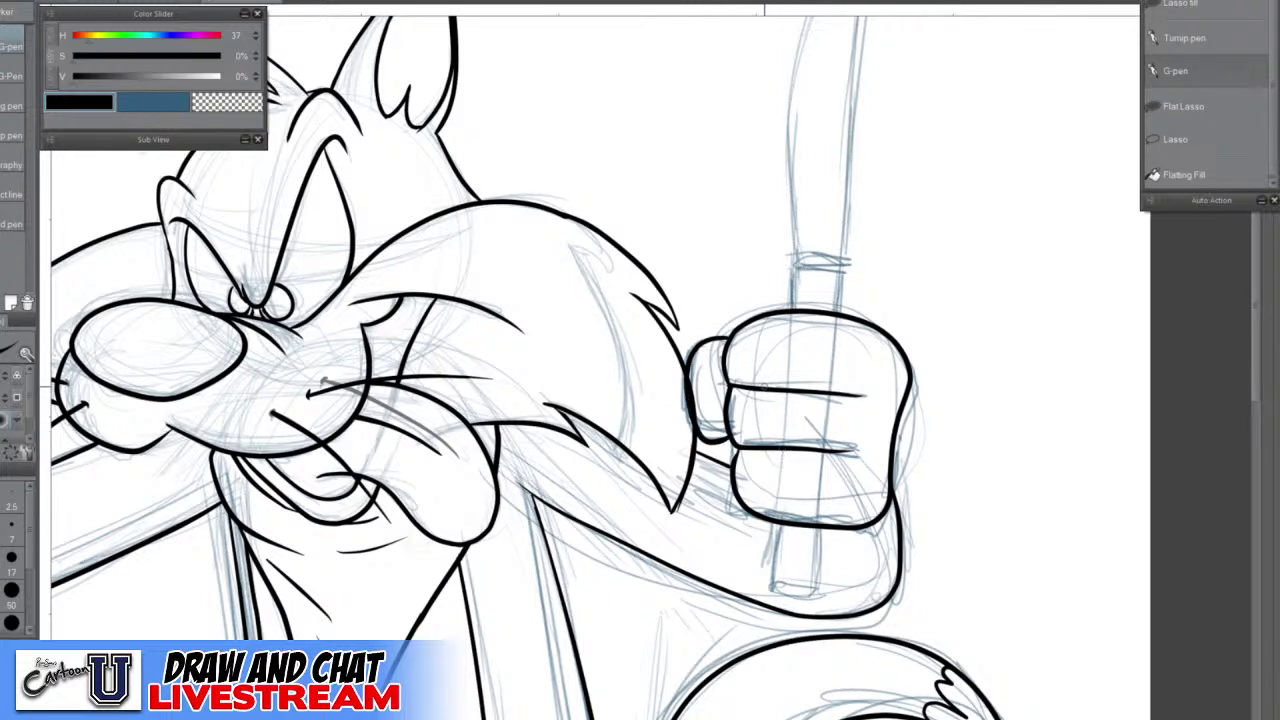
{"action": "key", "text": "ctrl+z"}
{"action": "mouse_move", "coordinate": [730, 334]}
{"action": "left_mouse_down"}
{"action": "mouse_move", "coordinate": [690, 345]}
{"action": "mouse_move", "coordinate": [688, 367]}
{"action": "mouse_move", "coordinate": [690, 431]}
{"action": "mouse_move", "coordinate": [734, 438]}
{"action": "left_mouse_up"}
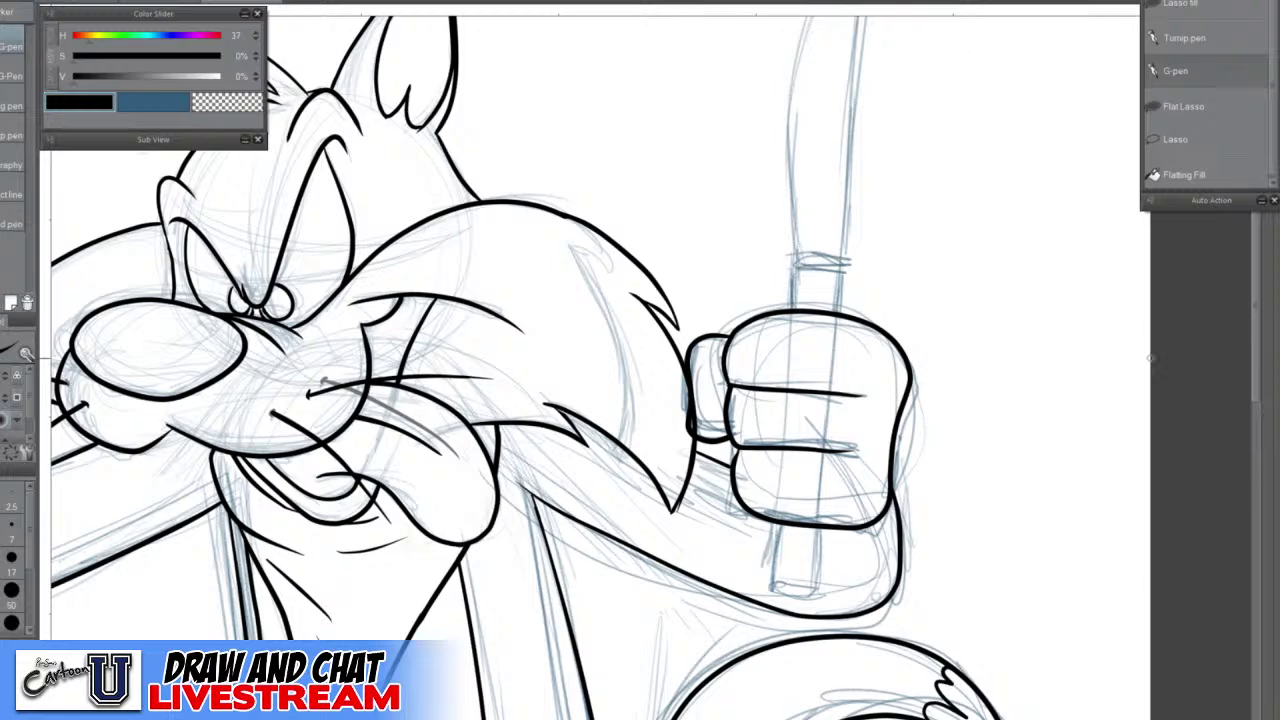
Erase the overlapping line work where the thumb of the knife-holding hand meets the cheek fur
{"action": "key", "text": "e"}
{"action": "scroll", "coordinate": [688, 395], "scroll_direction": "up", "scroll_amount": 3}
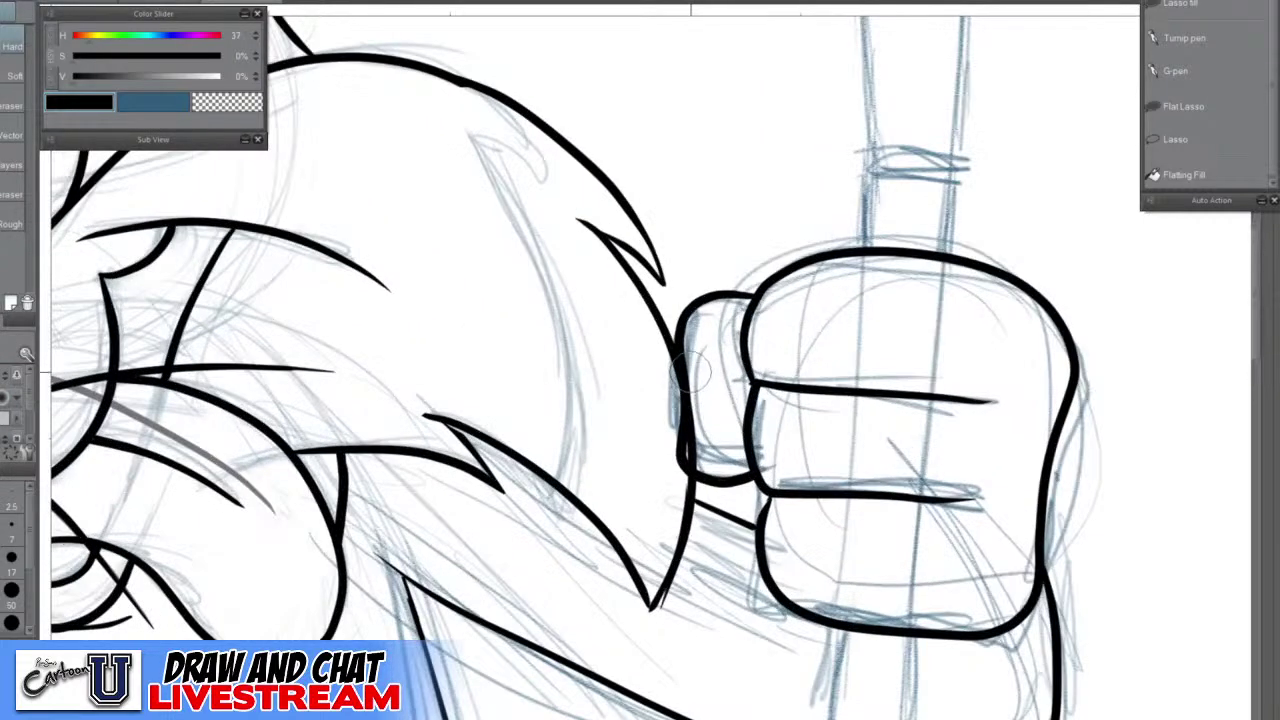
{"action": "scroll", "coordinate": [716, 334], "scroll_direction": "down", "scroll_amount": 2}
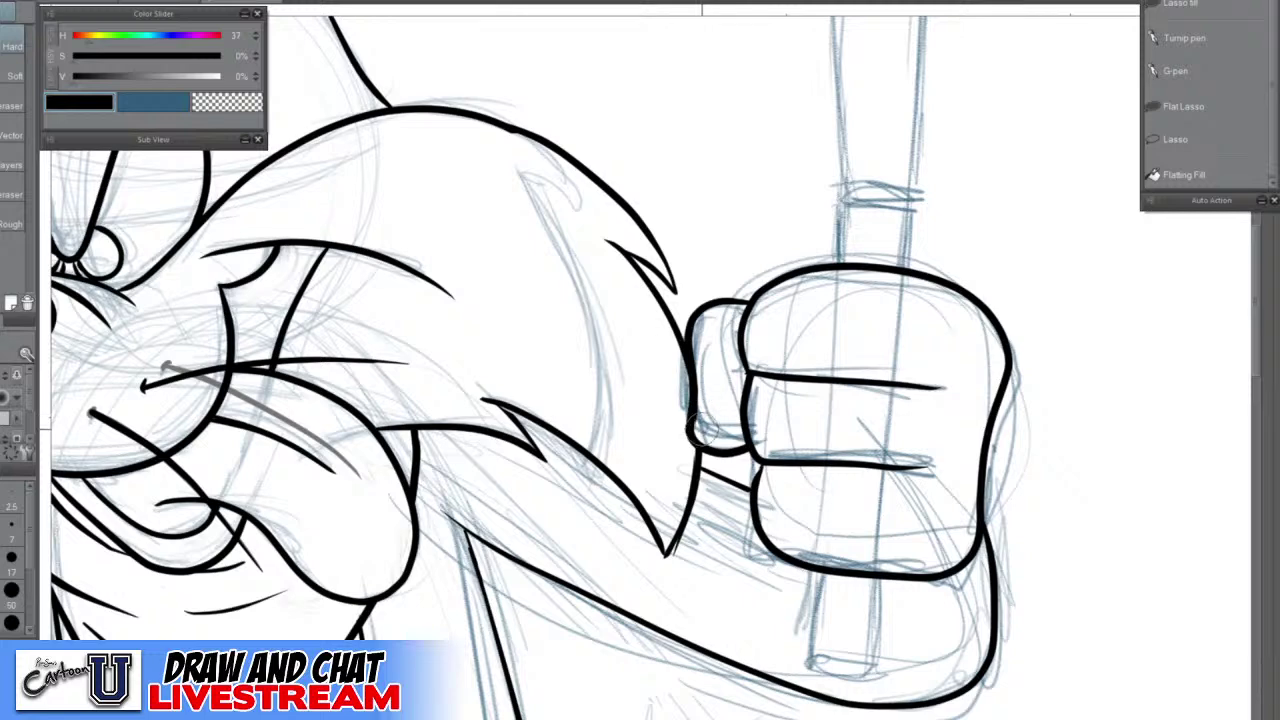
{"action": "scroll", "coordinate": [762, 322], "scroll_direction": "down", "scroll_amount": 2}
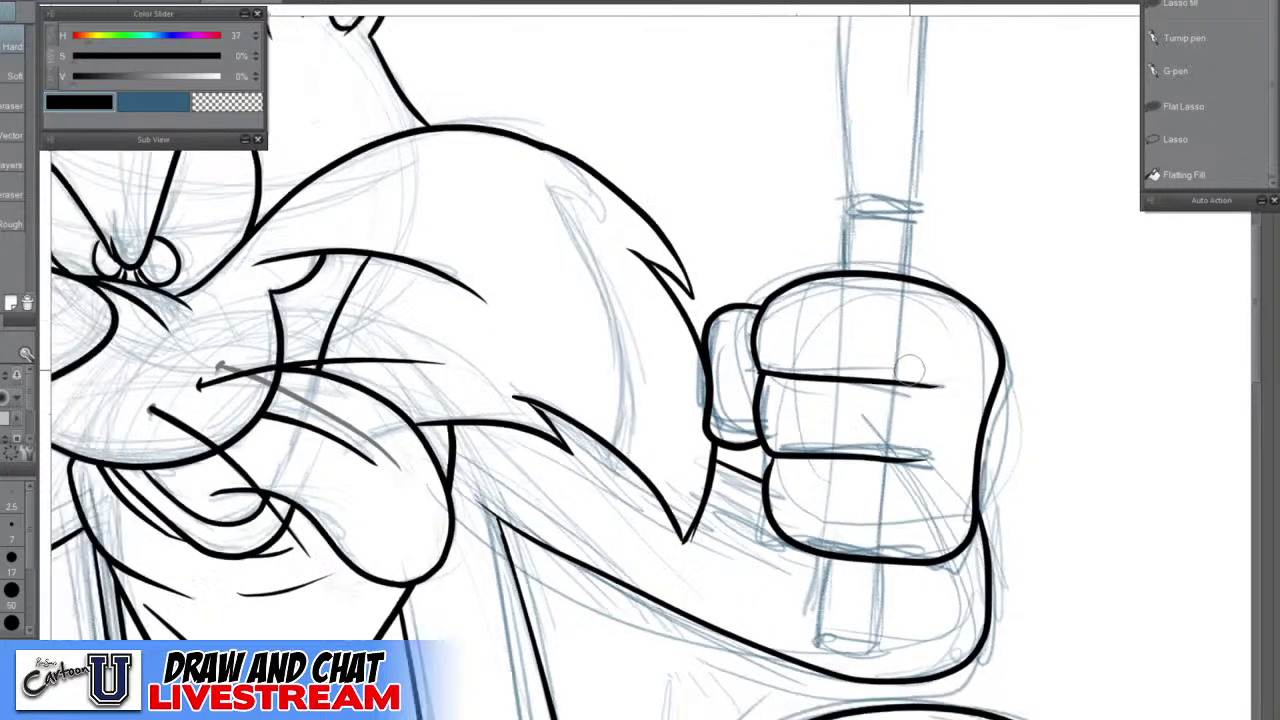
{"action": "scroll", "coordinate": [960, 436], "scroll_direction": "down", "scroll_amount": 2}
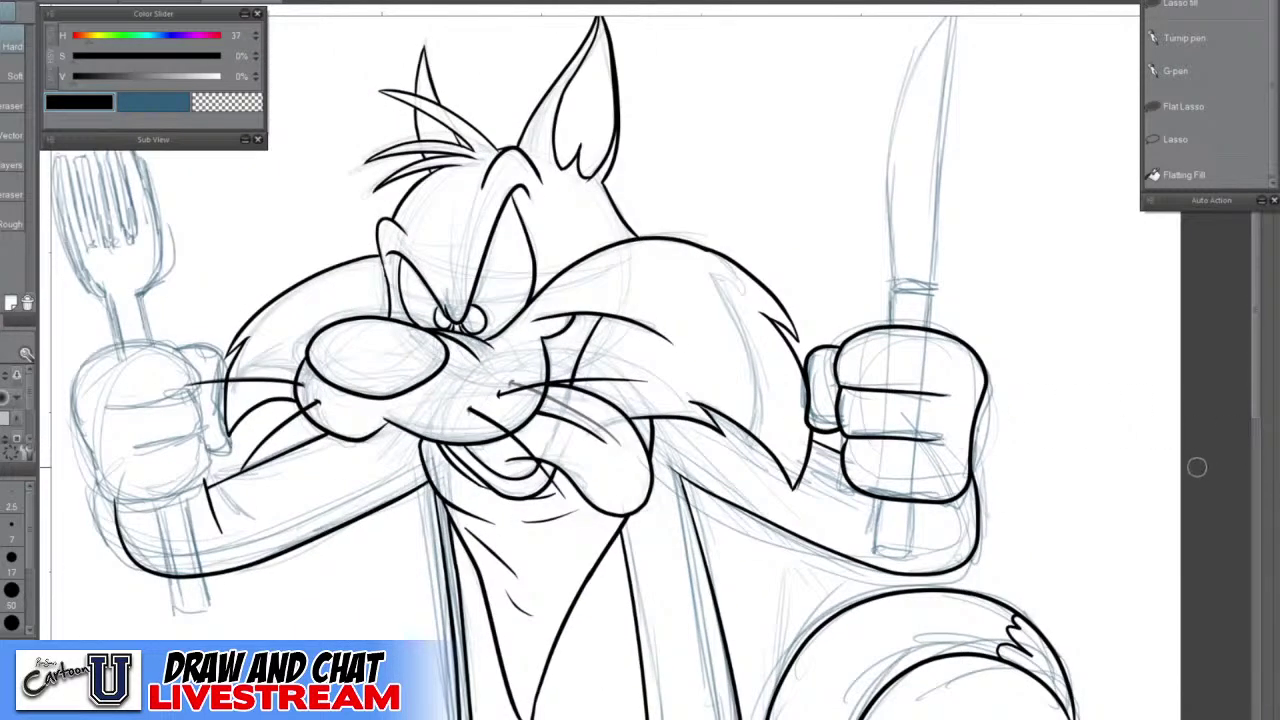
{"action": "left_click_drag", "start_coordinate": [1022, 491], "coordinate": [861, 499]}
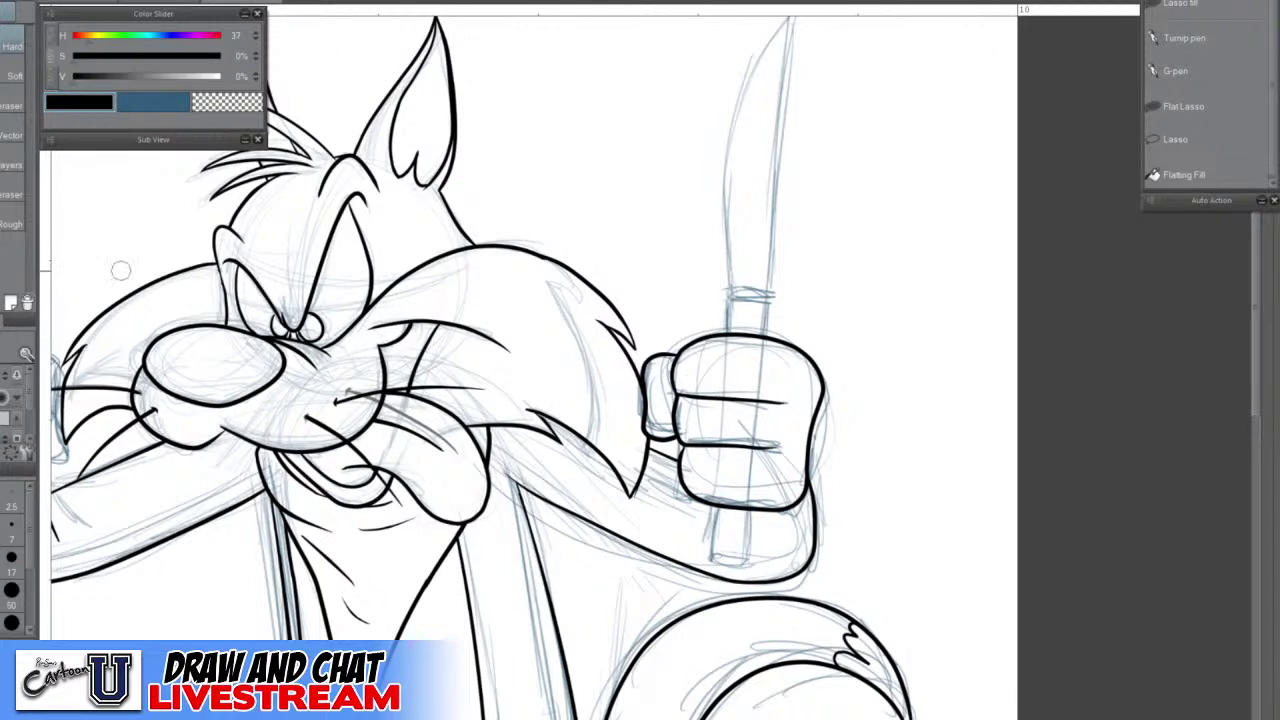
Ink the sides of the knife handle above the fist and the rounded collar at the base of the blade
{"action": "left_click", "coordinate": [1205, 71]}
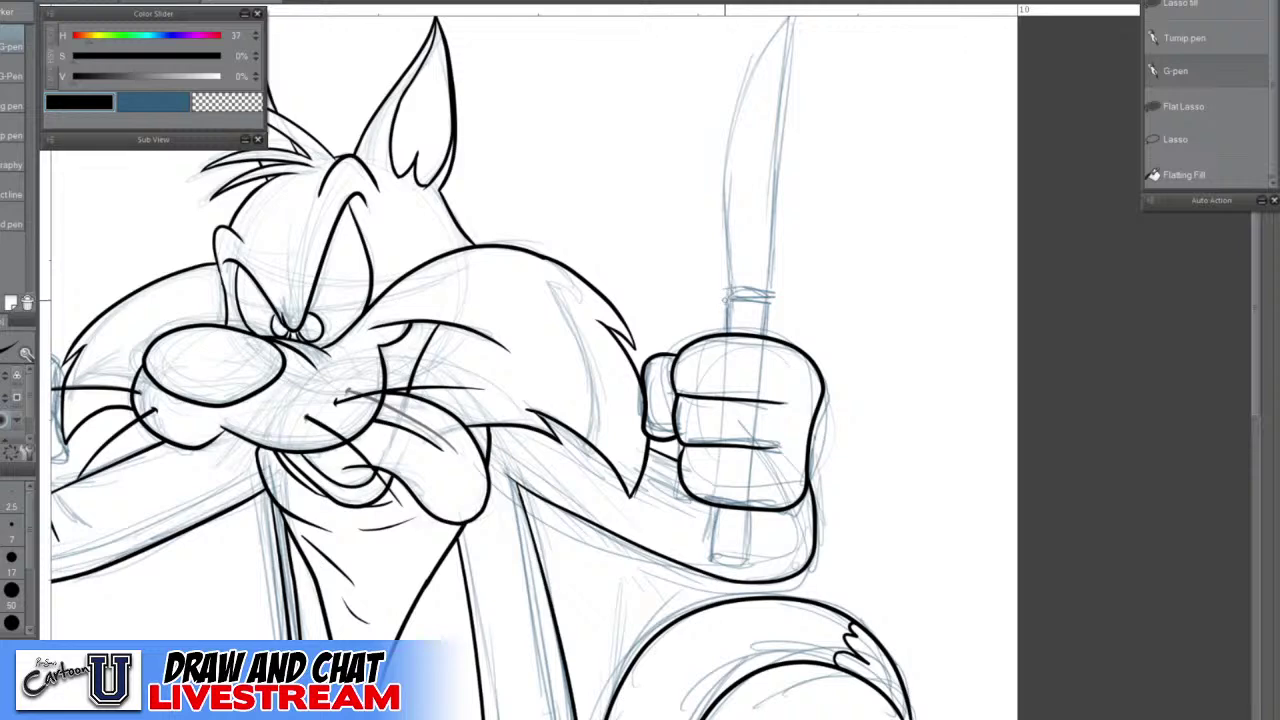
{"action": "scroll", "coordinate": [723, 320], "scroll_direction": "up", "scroll_amount": 2}
{"action": "left_click_drag", "start_coordinate": [732, 300], "coordinate": [730, 335]}
{"action": "key", "text": "ctrl+z"}
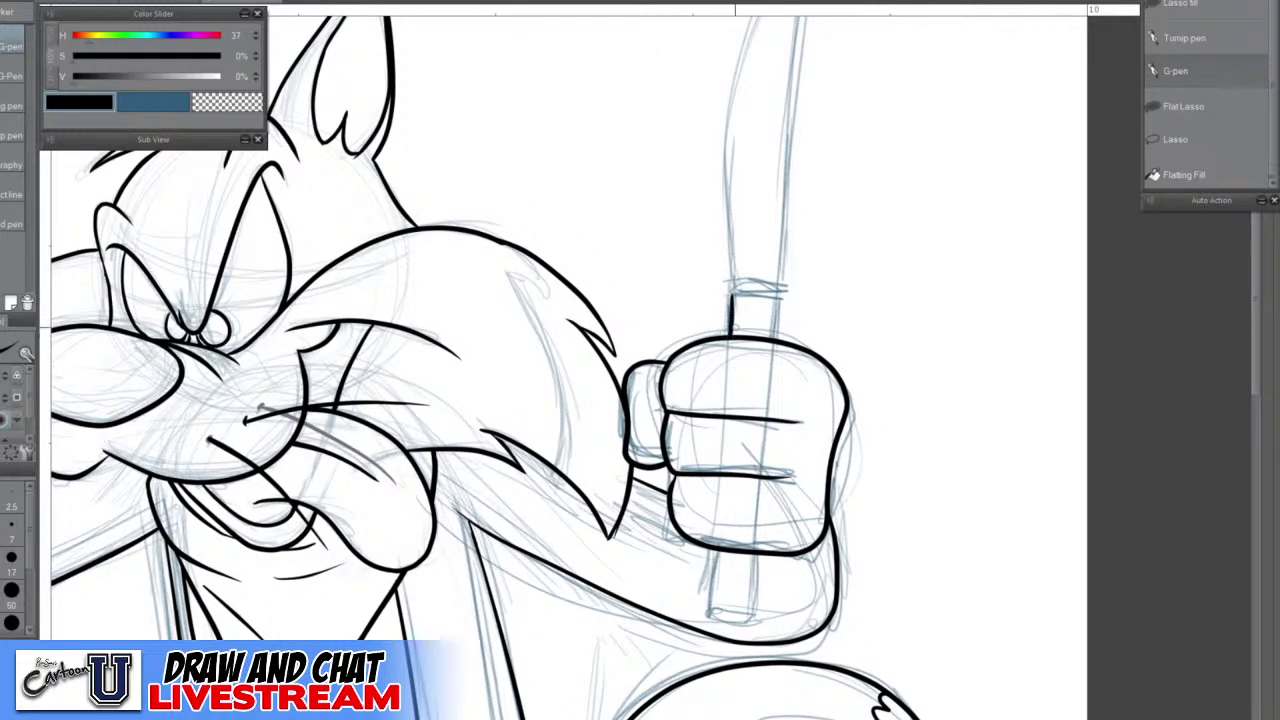
{"action": "left_click_drag", "start_coordinate": [781, 296], "coordinate": [778, 340]}
{"action": "mouse_move", "coordinate": [733, 296]}
{"action": "left_mouse_down"}
{"action": "mouse_move", "coordinate": [782, 295]}
{"action": "mouse_move", "coordinate": [727, 292]}
{"action": "left_mouse_up"}
{"action": "key", "text": "ctrl+z"}
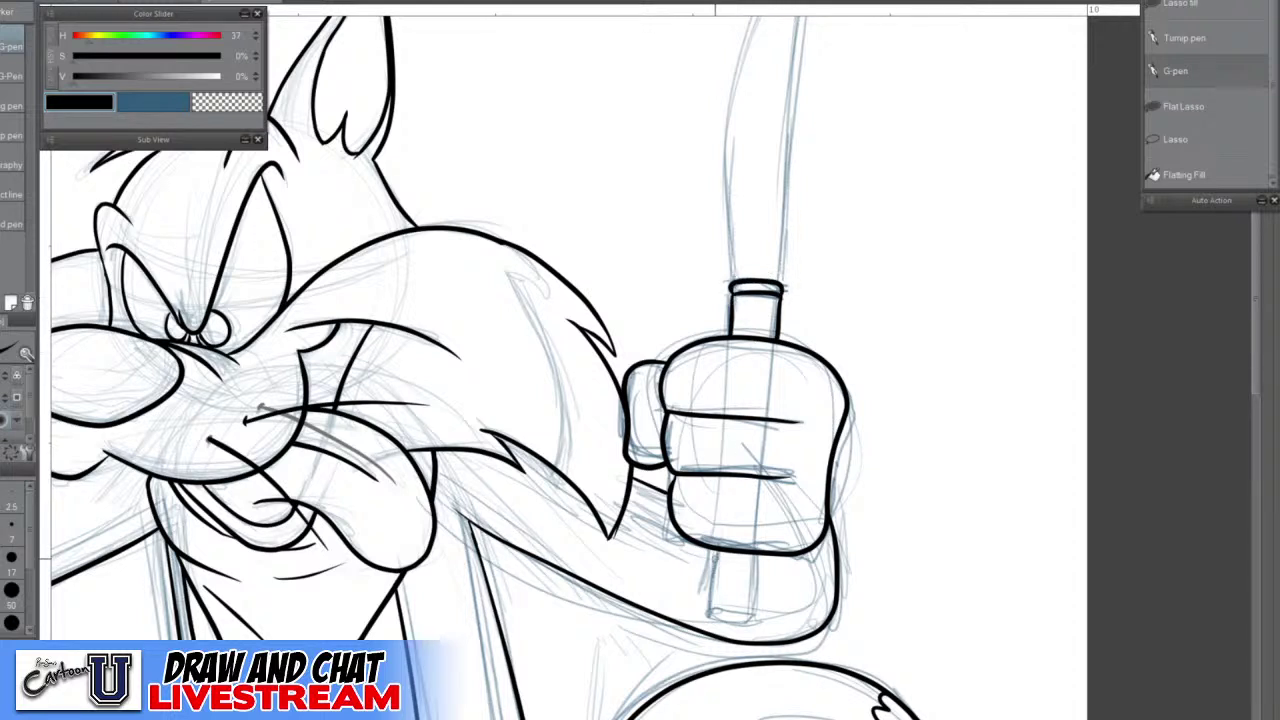
Ink the knife handle below the fist as two straight sides closed off at the lower end
{"action": "left_click_drag", "start_coordinate": [715, 552], "coordinate": [709, 614]}
{"action": "mouse_move", "coordinate": [760, 552]}
{"action": "left_mouse_down"}
{"action": "mouse_move", "coordinate": [756, 618]}
{"action": "mouse_move", "coordinate": [716, 610]}
{"action": "mouse_move", "coordinate": [765, 610]}
{"action": "left_mouse_up"}
{"action": "scroll", "coordinate": [745, 612], "scroll_direction": "up", "scroll_amount": 2}
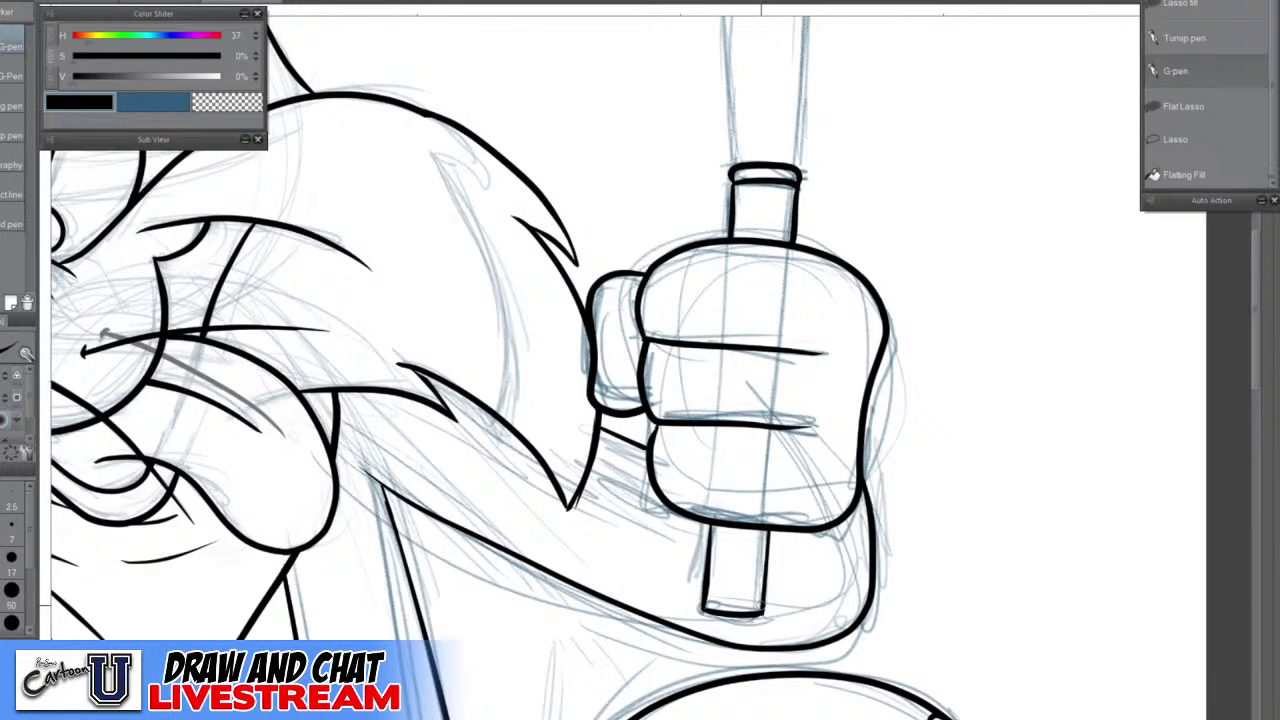
Ink a thin inner edge line along one side of the knife handle, both below and above the fist
{"action": "left_click_drag", "start_coordinate": [720, 528], "coordinate": [716, 607]}
{"action": "left_click_drag", "start_coordinate": [746, 188], "coordinate": [740, 237]}
{"action": "key", "text": "ctrl+z"}
{"action": "key", "text": "ctrl+z"}
{"action": "scroll", "coordinate": [760, 228], "scroll_direction": "down", "scroll_amount": 2}
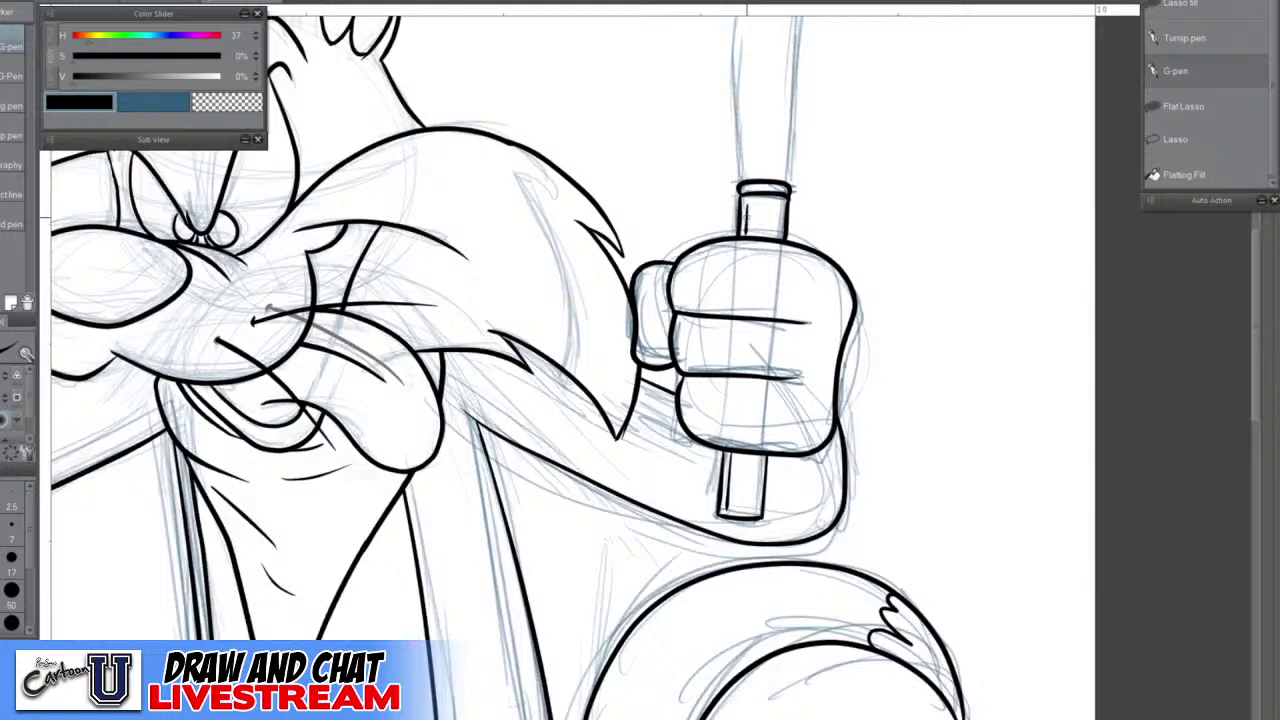
{"action": "scroll", "coordinate": [747, 222], "scroll_direction": "up", "scroll_amount": 4}
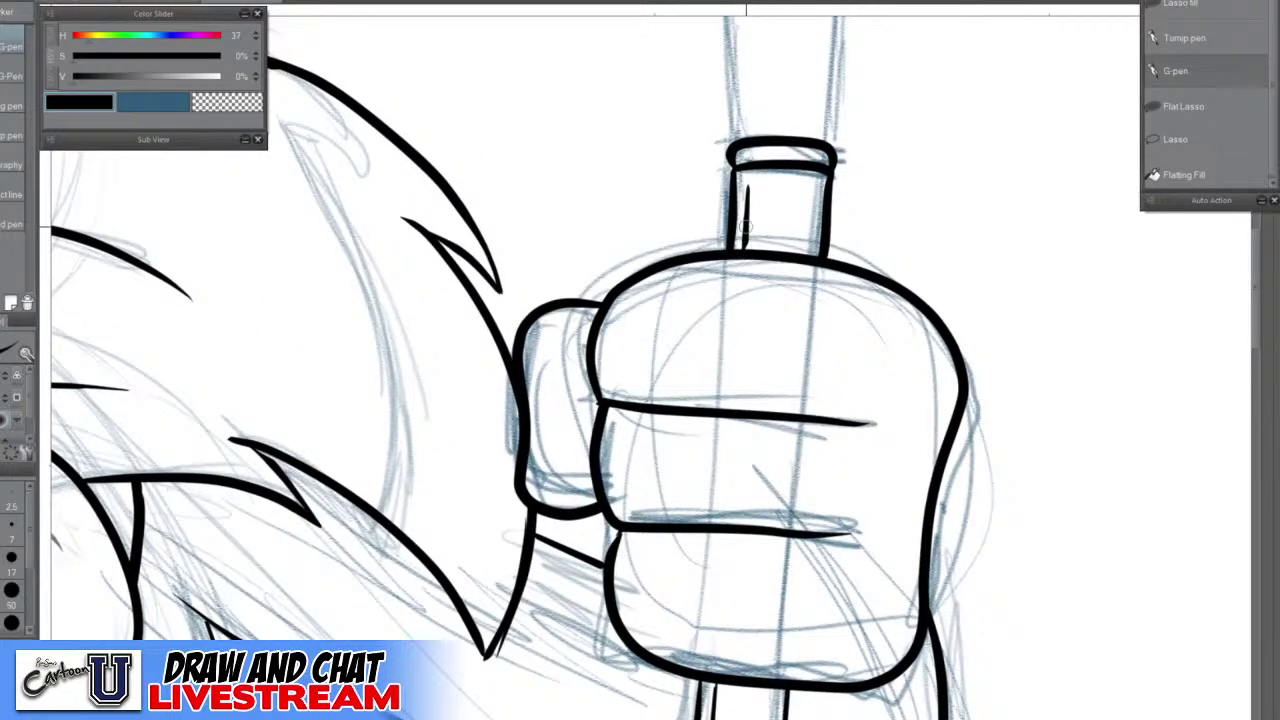
{"action": "scroll", "coordinate": [744, 227], "scroll_direction": "down", "scroll_amount": 3}
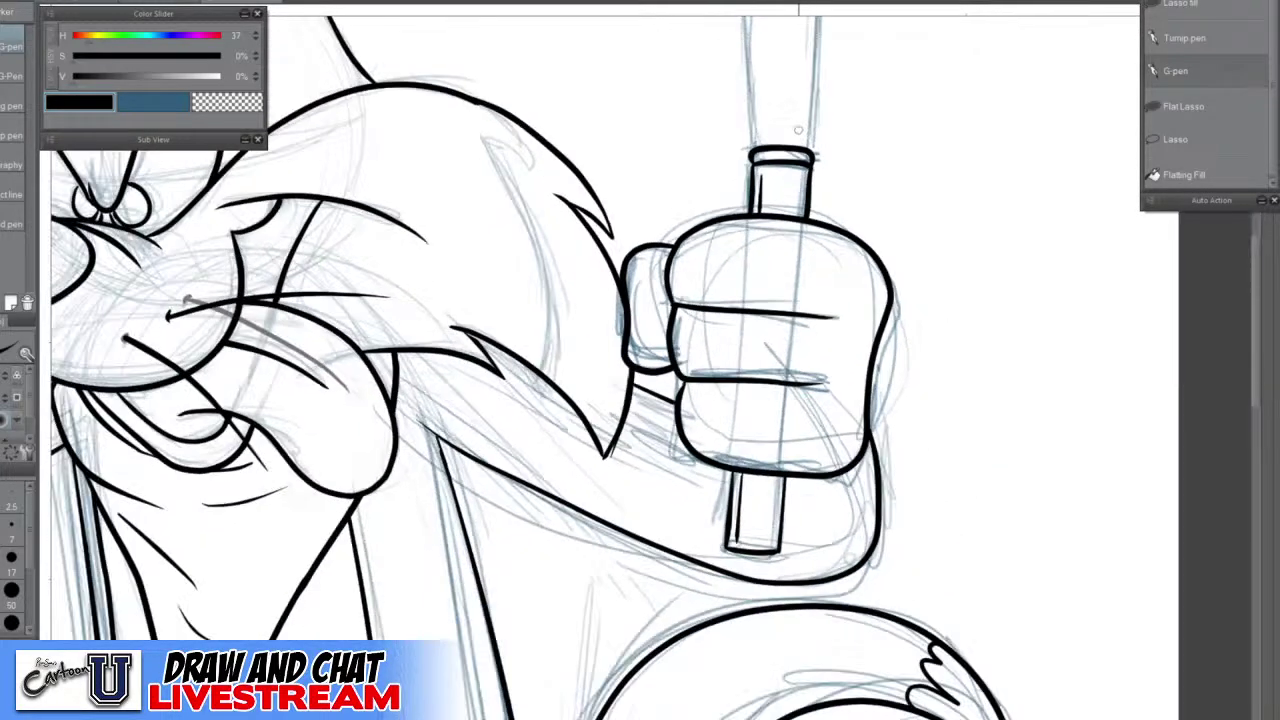
Ink the knife blade with a long straight edge, a curved edge meeting it at a sharp tip, and a thin inner contour line
{"action": "scroll", "coordinate": [798, 135], "scroll_direction": "down", "scroll_amount": 1}
{"action": "mouse_move", "coordinate": [804, 146]}
{"action": "left_mouse_down"}
{"action": "mouse_move", "coordinate": [732, 378]}
{"action": "mouse_move", "coordinate": [677, 447]}
{"action": "mouse_move", "coordinate": [662, 357]}
{"action": "mouse_move", "coordinate": [686, 98]}
{"action": "left_mouse_up"}
{"action": "scroll", "coordinate": [672, 401], "scroll_direction": "down", "scroll_amount": 1}
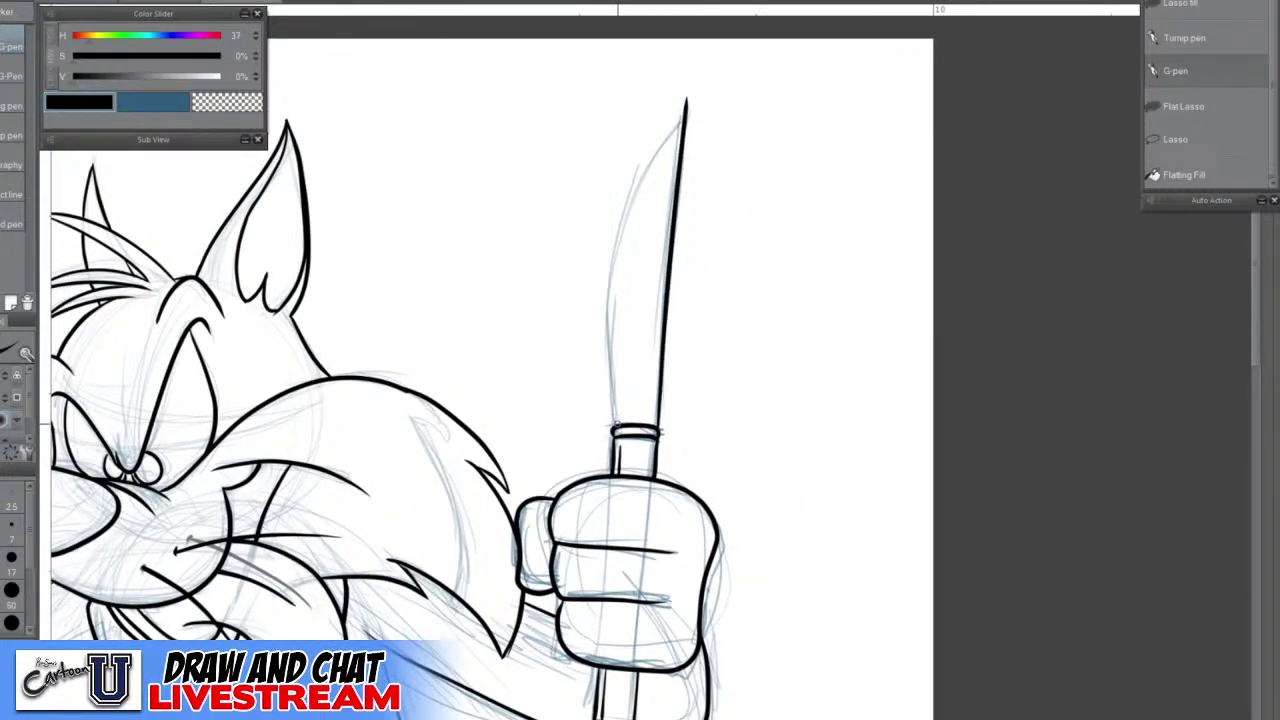
{"action": "left_click_drag", "start_coordinate": [615, 425], "coordinate": [604, 322]}
{"action": "mouse_move", "coordinate": [607, 272]}
{"action": "left_mouse_down"}
{"action": "mouse_move", "coordinate": [634, 180]}
{"action": "mouse_move", "coordinate": [685, 99]}
{"action": "left_mouse_up"}
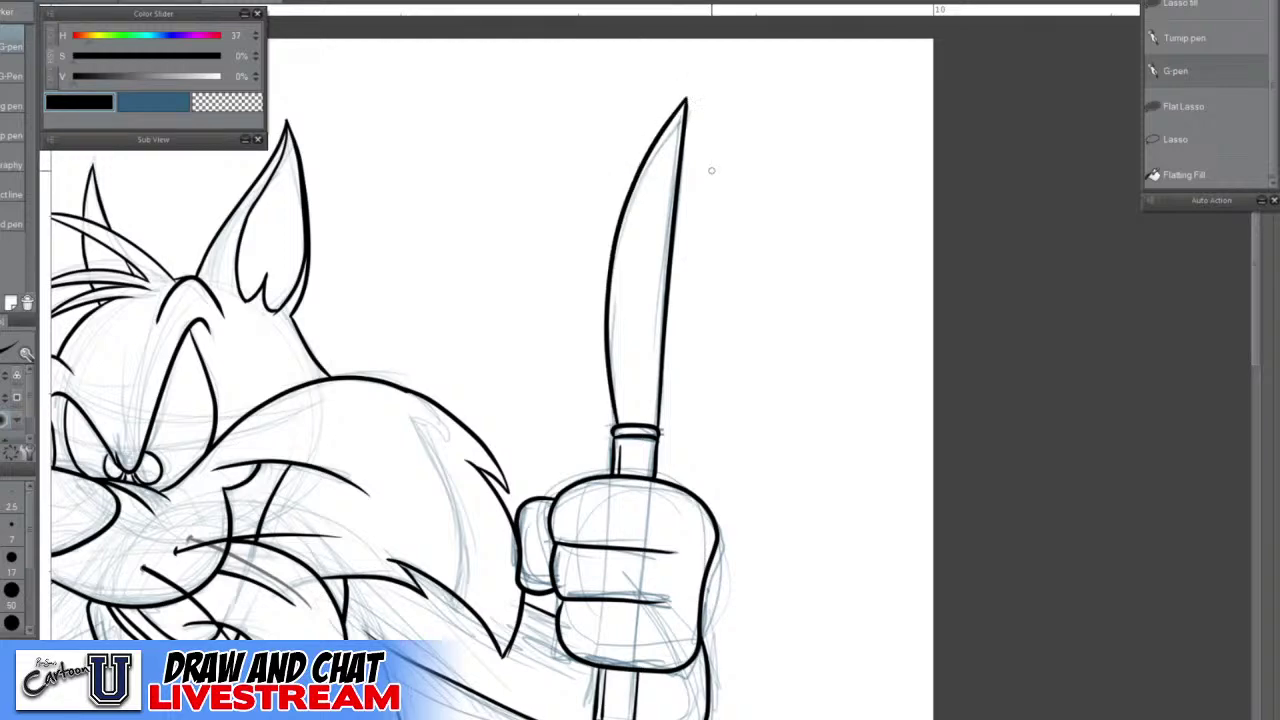
{"action": "scroll", "coordinate": [708, 343], "scroll_direction": "down", "scroll_amount": 1}
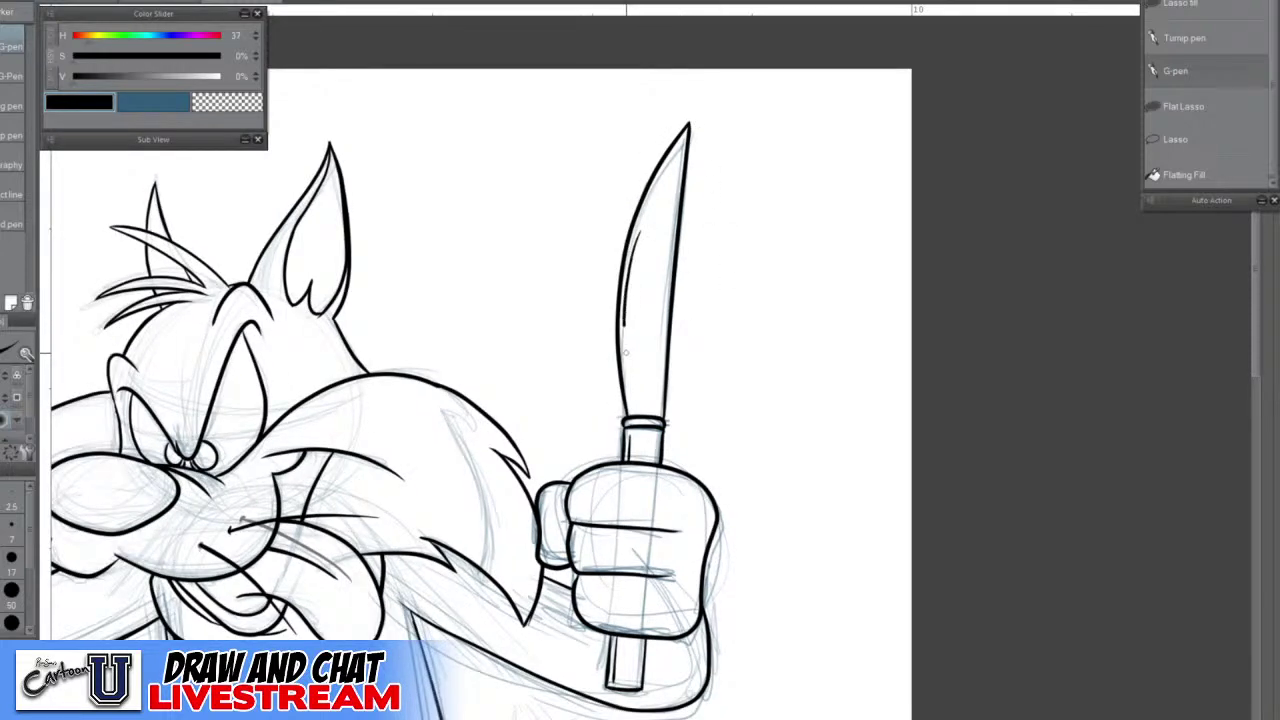
{"action": "scroll", "coordinate": [658, 508], "scroll_direction": "down", "scroll_amount": 1}
{"action": "scroll", "coordinate": [654, 456], "scroll_direction": "down", "scroll_amount": 2}
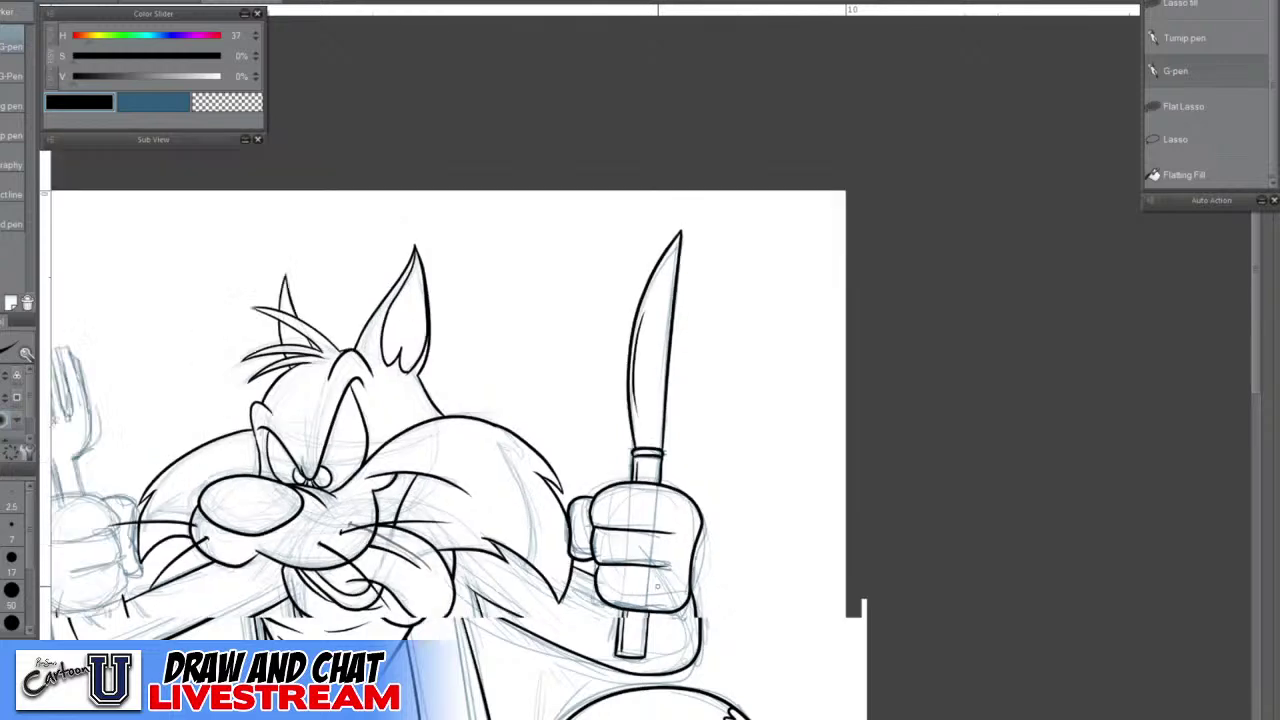
Ink the fork-holding fist with its rounded outline, bulging finger ends and two crease lines between the fingers
{"action": "left_click_drag", "start_coordinate": [714, 606], "coordinate": [819, 528]}
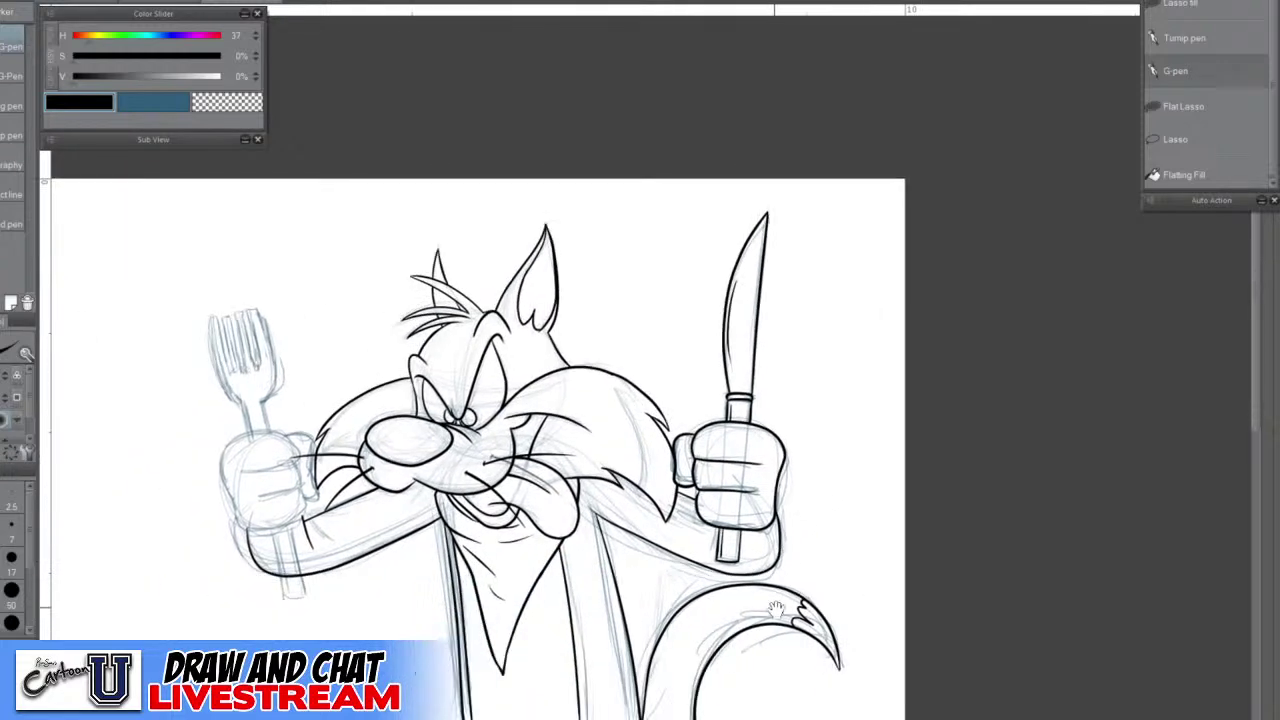
{"action": "left_click_drag", "start_coordinate": [620, 655], "coordinate": [727, 553]}
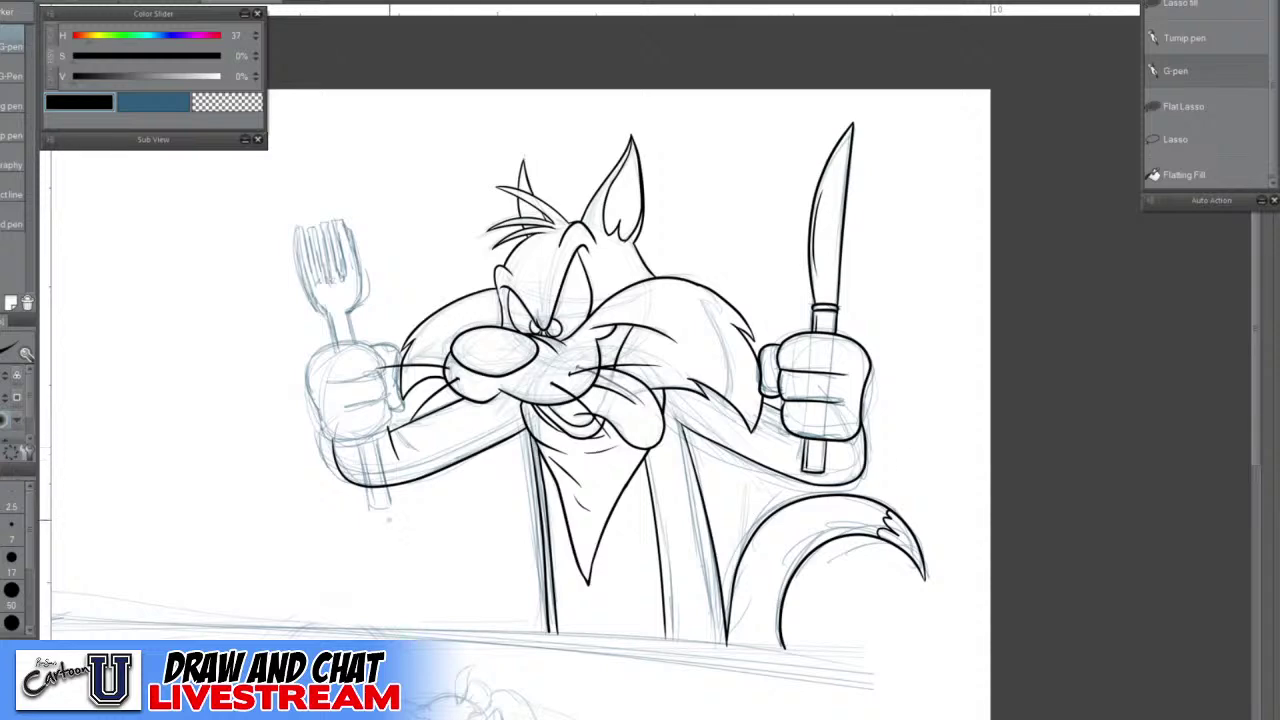
{"action": "scroll", "coordinate": [360, 445], "scroll_direction": "up", "scroll_amount": 3}
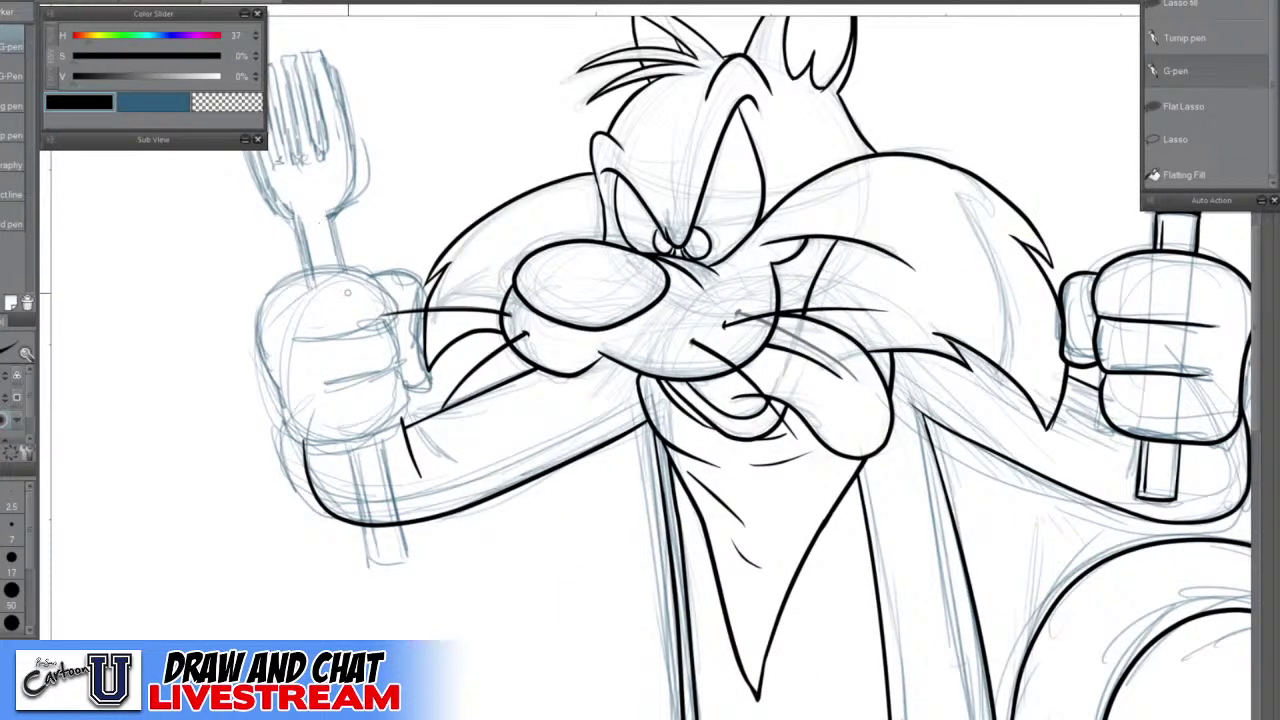
{"action": "left_click_drag", "start_coordinate": [374, 338], "coordinate": [398, 446]}
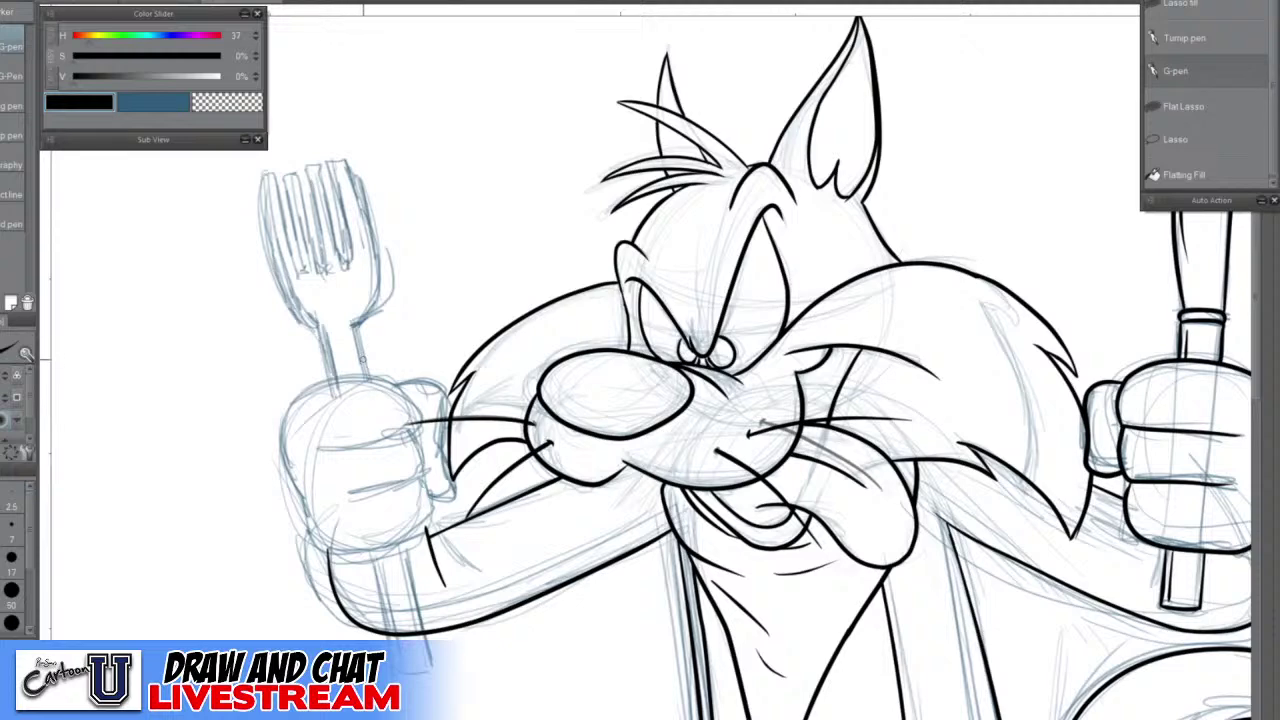
{"action": "scroll", "coordinate": [445, 423], "scroll_direction": "down", "scroll_amount": 4}
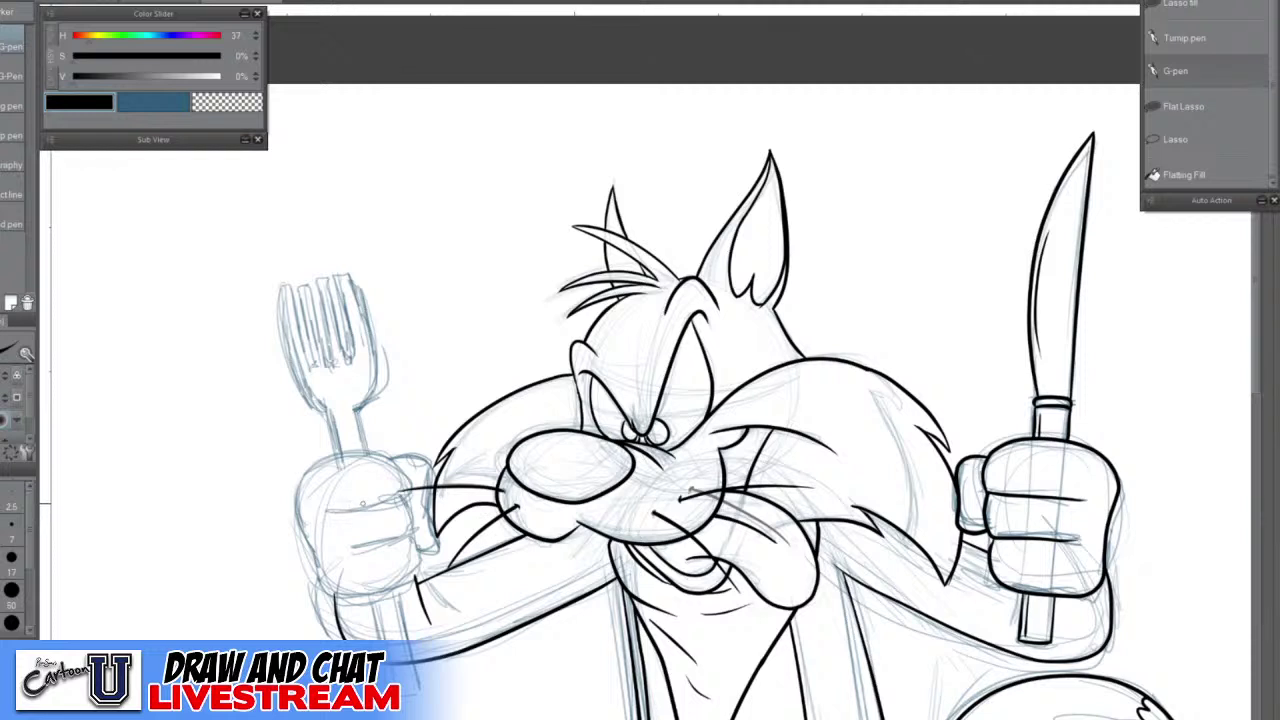
{"action": "mouse_move", "coordinate": [334, 512]}
{"action": "left_mouse_down"}
{"action": "mouse_move", "coordinate": [402, 499]}
{"action": "mouse_move", "coordinate": [365, 459]}
{"action": "mouse_move", "coordinate": [337, 459]}
{"action": "mouse_move", "coordinate": [295, 492]}
{"action": "mouse_move", "coordinate": [299, 477]}
{"action": "mouse_move", "coordinate": [301, 521]}
{"action": "mouse_move", "coordinate": [387, 509]}
{"action": "mouse_move", "coordinate": [307, 549]}
{"action": "mouse_move", "coordinate": [337, 592]}
{"action": "mouse_move", "coordinate": [362, 594]}
{"action": "mouse_move", "coordinate": [415, 547]}
{"action": "mouse_move", "coordinate": [392, 507]}
{"action": "mouse_move", "coordinate": [413, 527]}
{"action": "mouse_move", "coordinate": [373, 547]}
{"action": "left_mouse_up"}
{"action": "key", "text": "ctrl+z"}
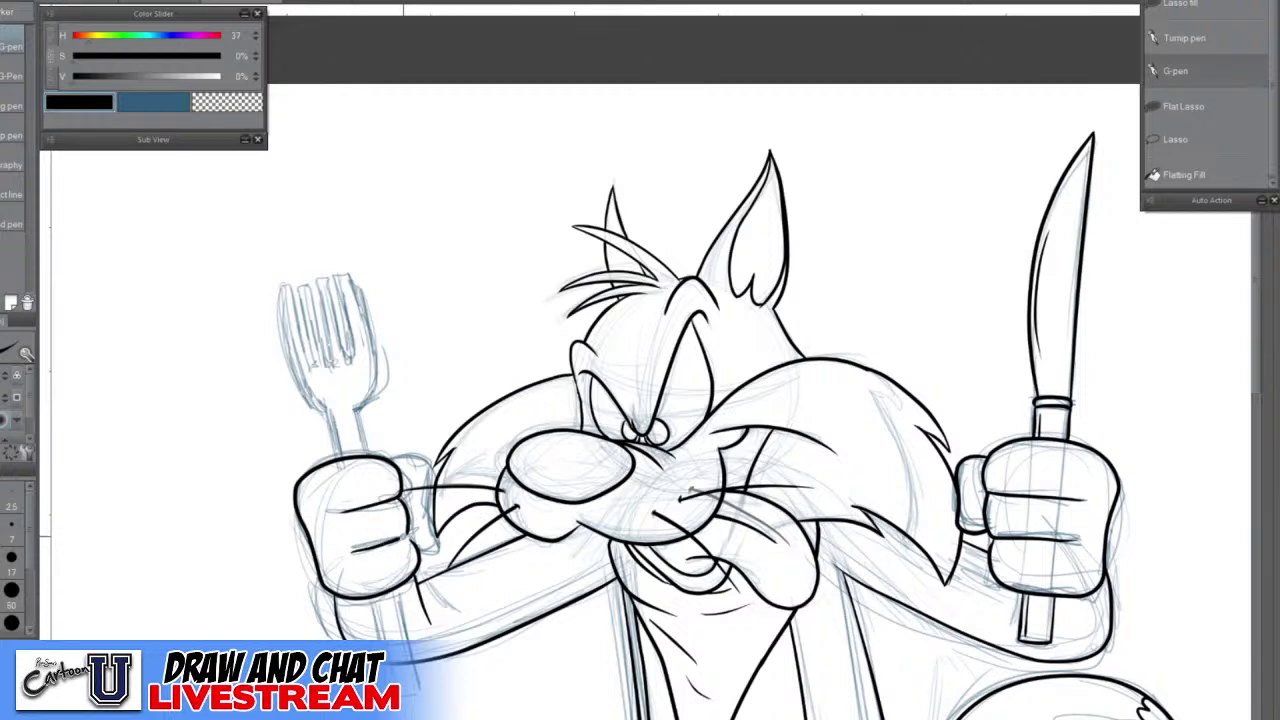
Ink the thumb between the fork-holding fist and the cheek fur, redoing the stroke as a slimmer shape
{"action": "scroll", "coordinate": [409, 539], "scroll_direction": "up", "scroll_amount": 4}
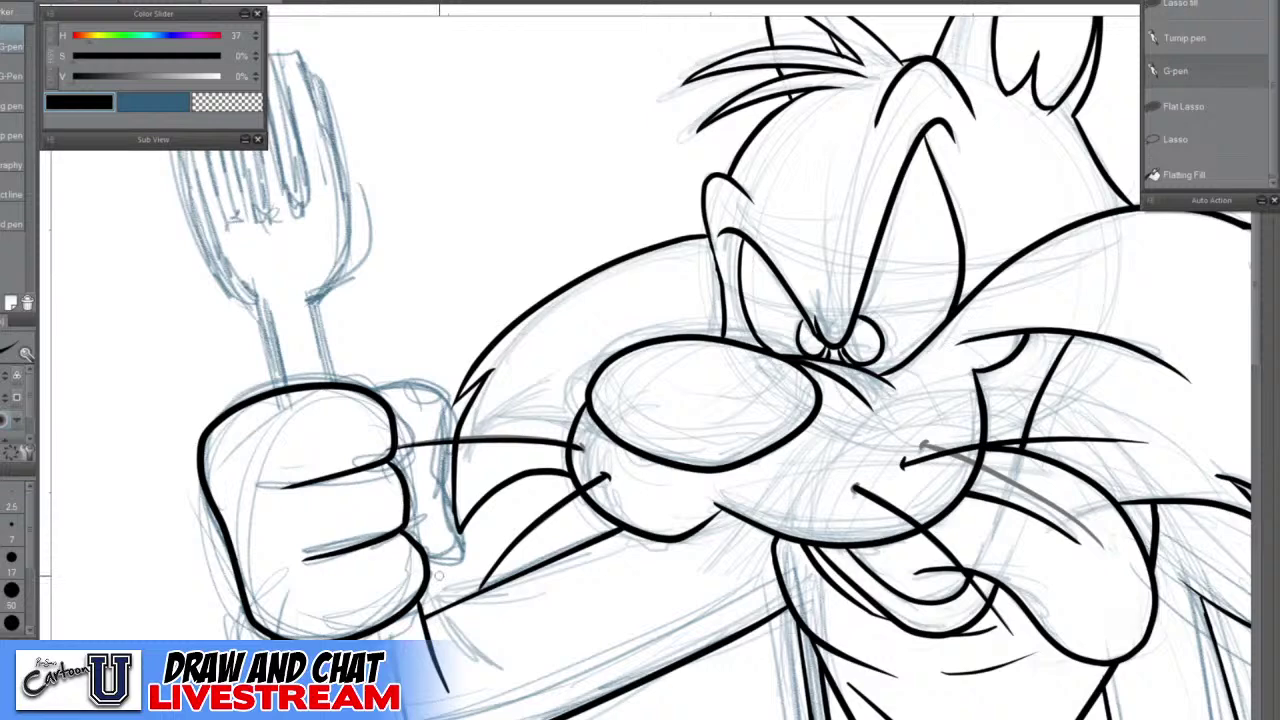
{"action": "scroll", "coordinate": [406, 496], "scroll_direction": "down", "scroll_amount": 2}
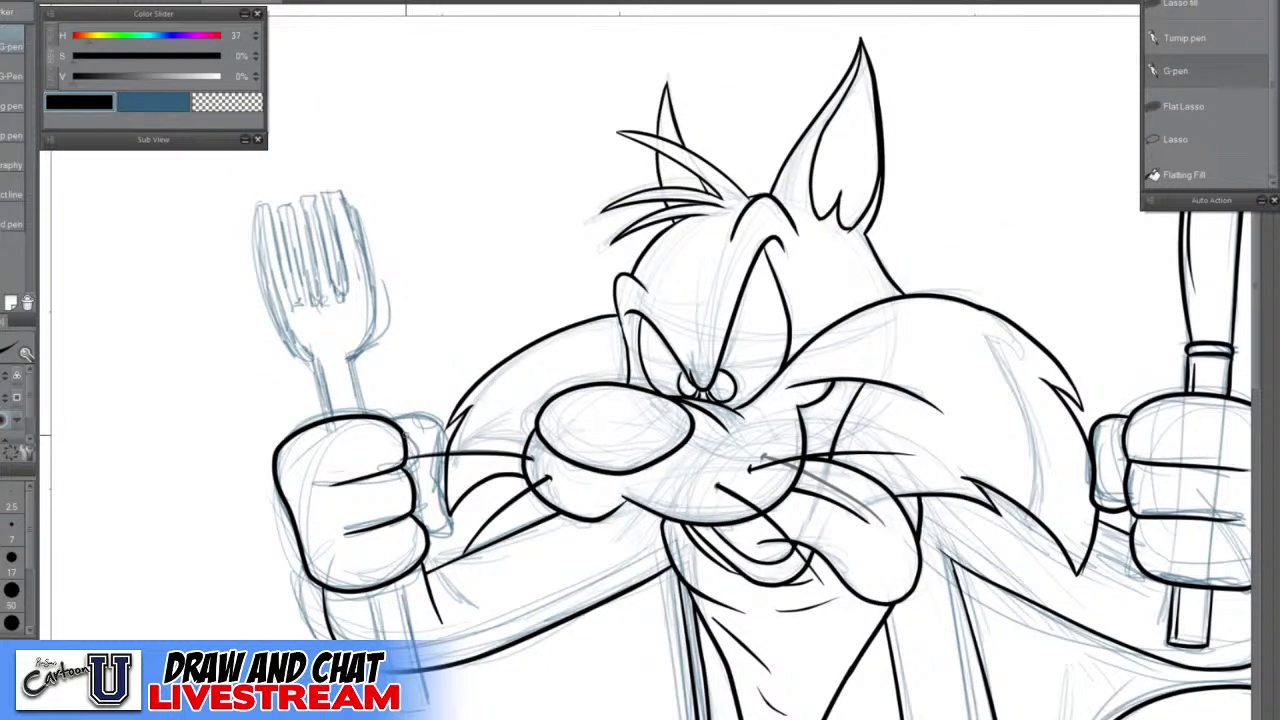
{"action": "left_click_drag", "start_coordinate": [400, 431], "coordinate": [428, 425]}
{"action": "left_click_drag", "start_coordinate": [426, 506], "coordinate": [411, 519]}
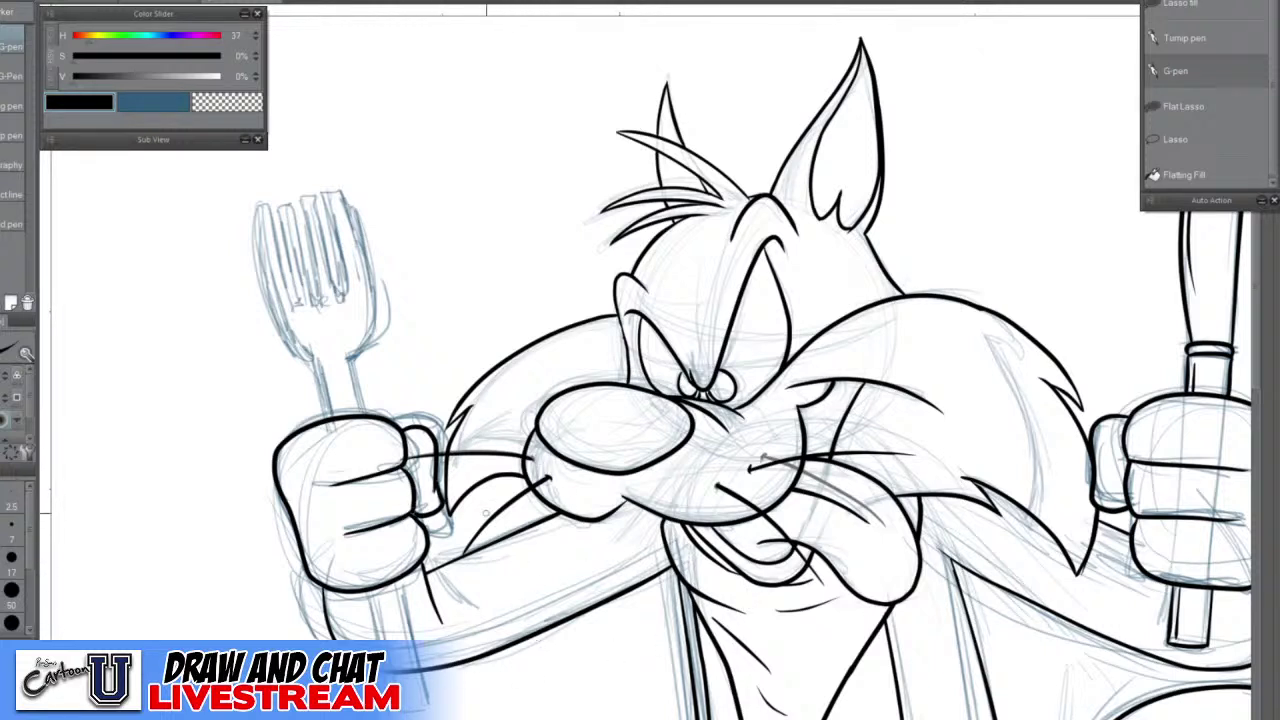
{"action": "key", "text": "ctrl+z"}
{"action": "key", "text": "ctrl+z"}
{"action": "key", "text": "ctrl+z"}
{"action": "key", "text": "ctrl+z"}
{"action": "mouse_move", "coordinate": [397, 424]}
{"action": "left_mouse_down"}
{"action": "mouse_move", "coordinate": [420, 429]}
{"action": "mouse_move", "coordinate": [430, 462]}
{"action": "mouse_move", "coordinate": [431, 501]}
{"action": "mouse_move", "coordinate": [414, 501]}
{"action": "mouse_move", "coordinate": [432, 492]}
{"action": "mouse_move", "coordinate": [433, 506]}
{"action": "mouse_move", "coordinate": [414, 511]}
{"action": "left_mouse_up"}
{"action": "key", "text": "ctrl+z"}
{"action": "key", "text": "ctrl+z"}
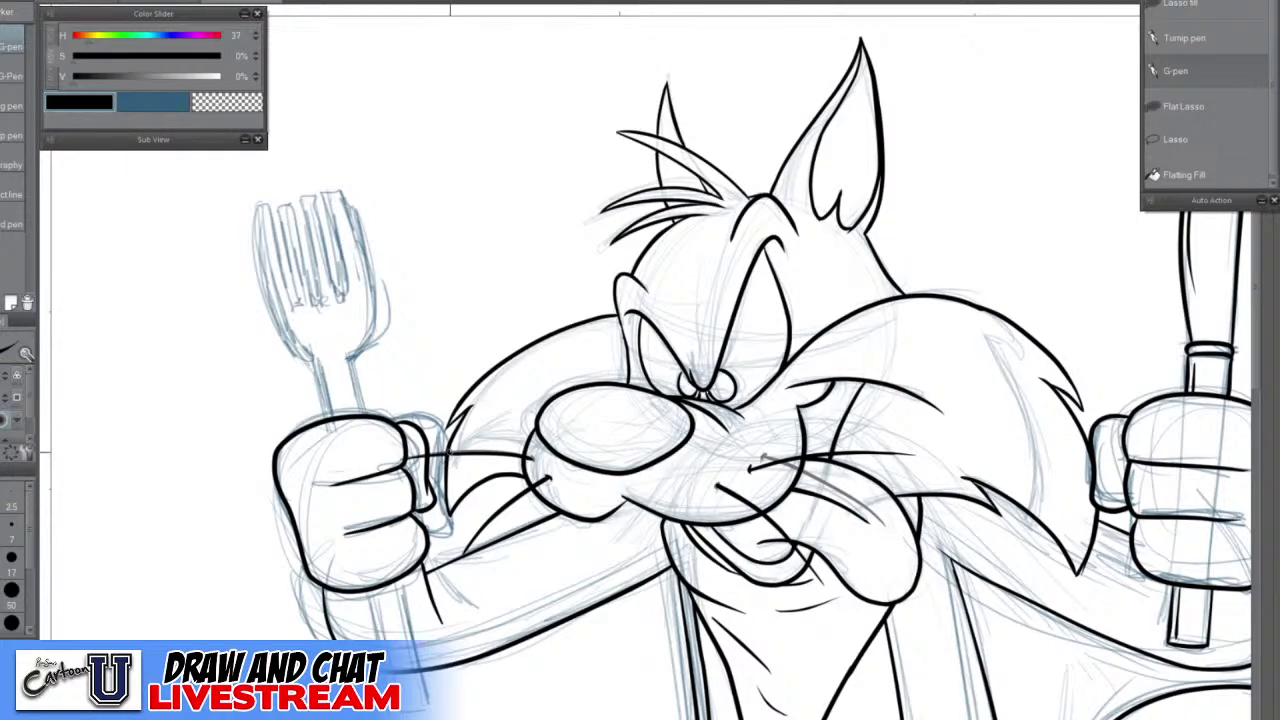
Ink the two sides of the fork's neck between the fist and the fork head
{"action": "scroll", "coordinate": [826, 640], "scroll_direction": "down", "scroll_amount": 5}
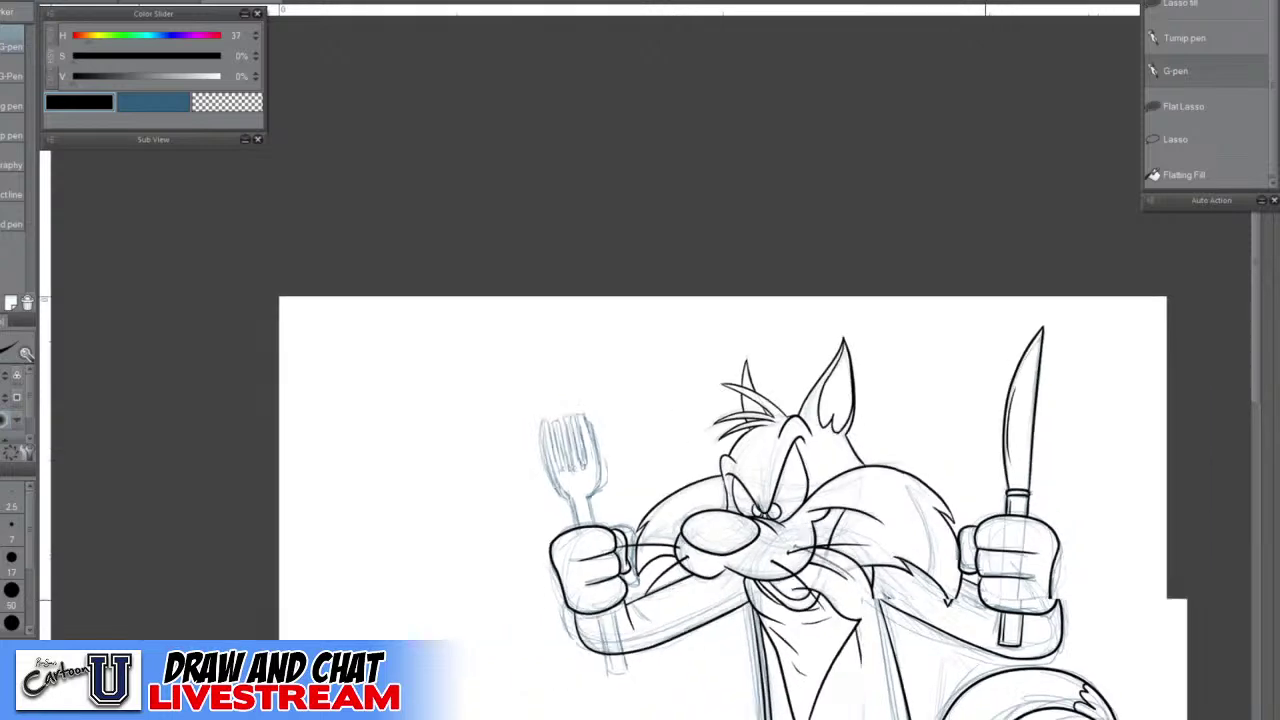
{"action": "left_click_drag", "start_coordinate": [794, 600], "coordinate": [630, 338]}
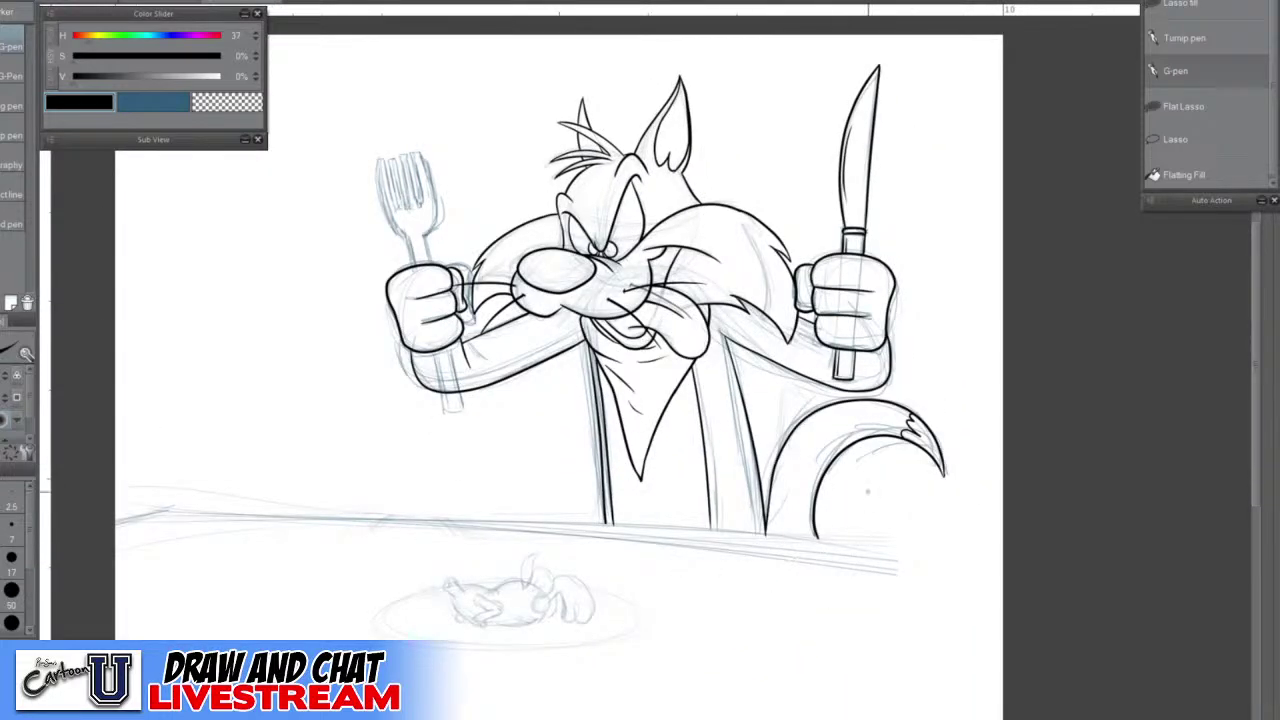
{"action": "scroll", "coordinate": [427, 280], "scroll_direction": "up", "scroll_amount": 1}
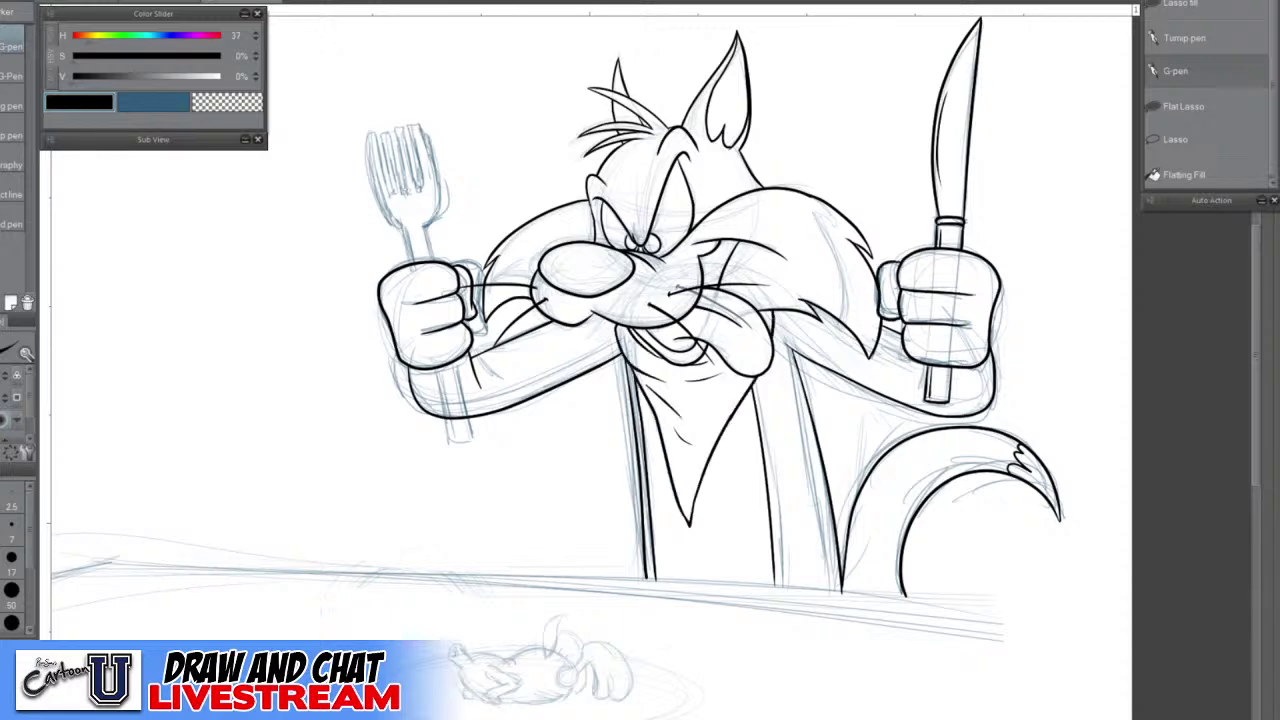
{"action": "scroll", "coordinate": [400, 258], "scroll_direction": "up", "scroll_amount": 2}
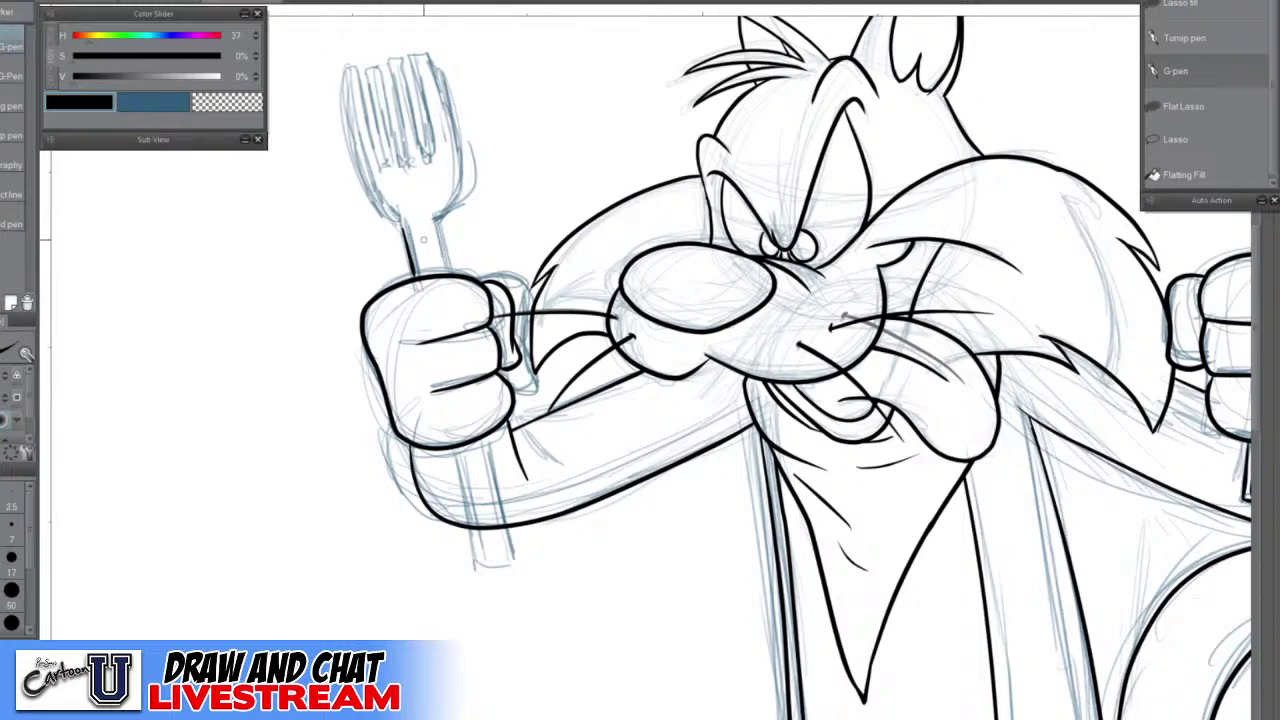
{"action": "left_click_drag", "start_coordinate": [433, 216], "coordinate": [451, 275]}
{"action": "left_click_drag", "start_coordinate": [399, 224], "coordinate": [415, 284]}
Ink the fork handle below the fist as two straight slanted sides closed off at the lower end
{"action": "scroll", "coordinate": [408, 249], "scroll_direction": "up", "scroll_amount": 2}
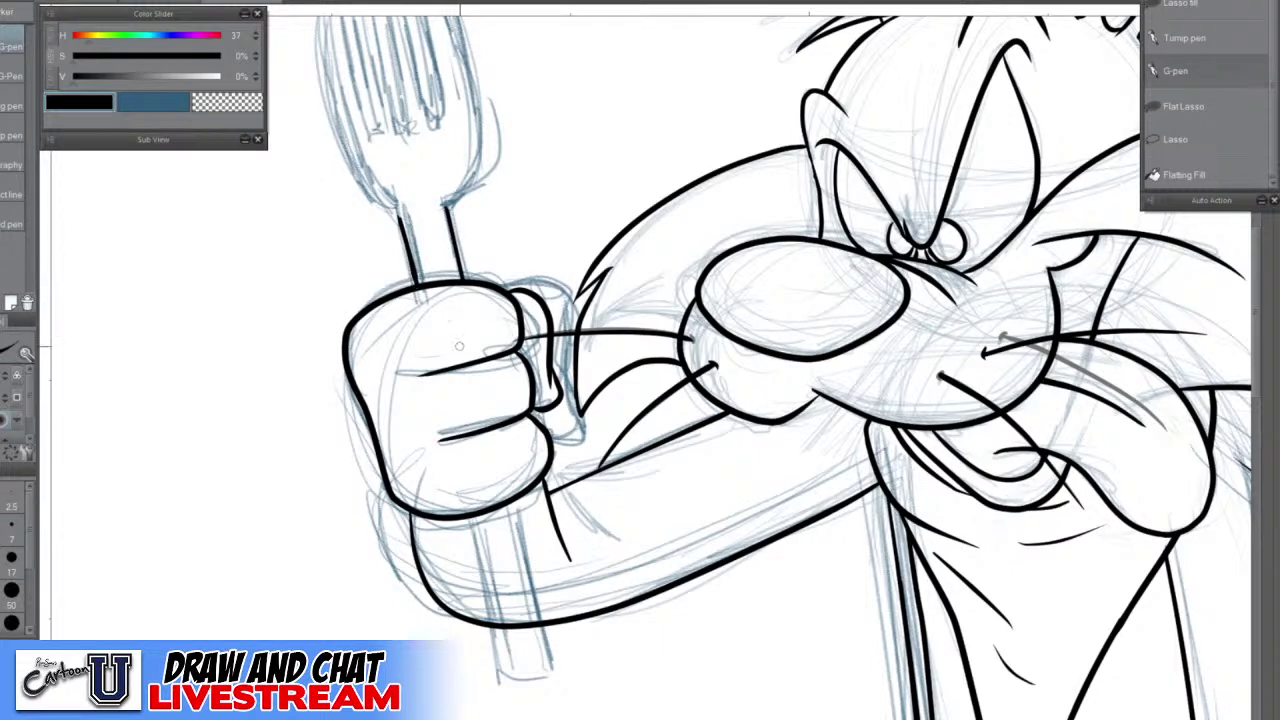
{"action": "scroll", "coordinate": [530, 580], "scroll_direction": "down", "scroll_amount": 3}
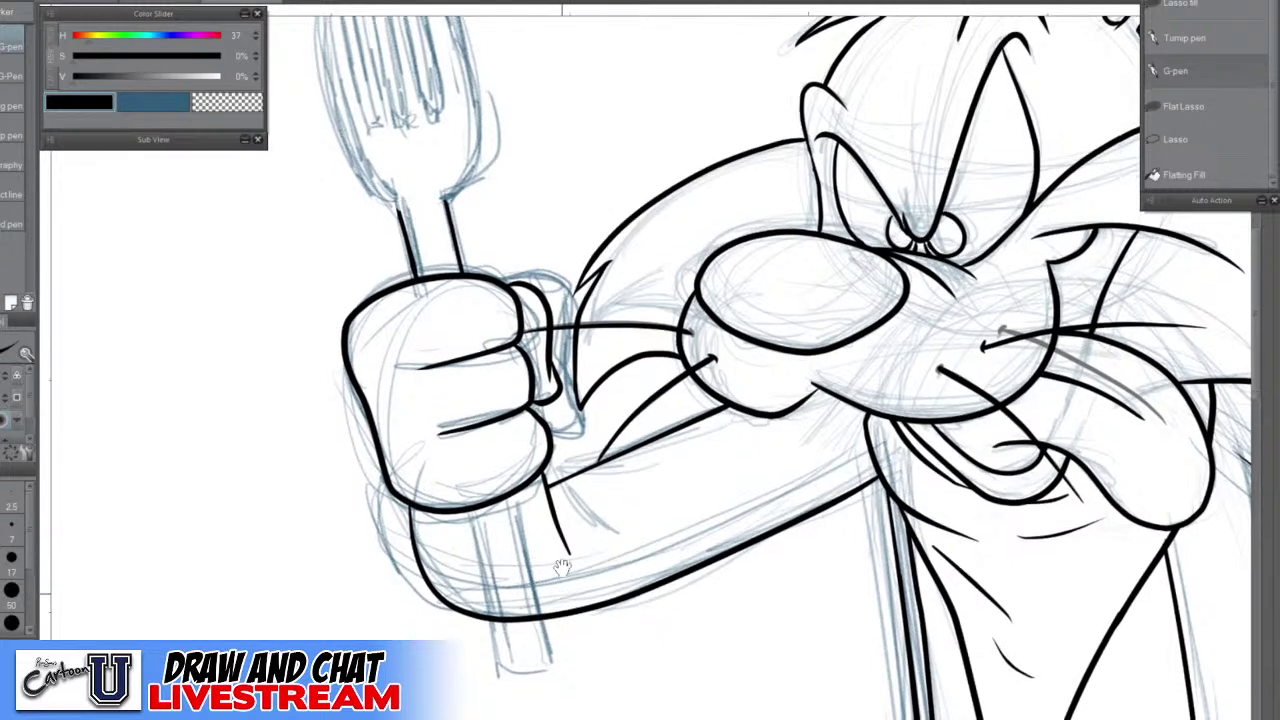
{"action": "scroll", "coordinate": [468, 358], "scroll_direction": "down", "scroll_amount": 1}
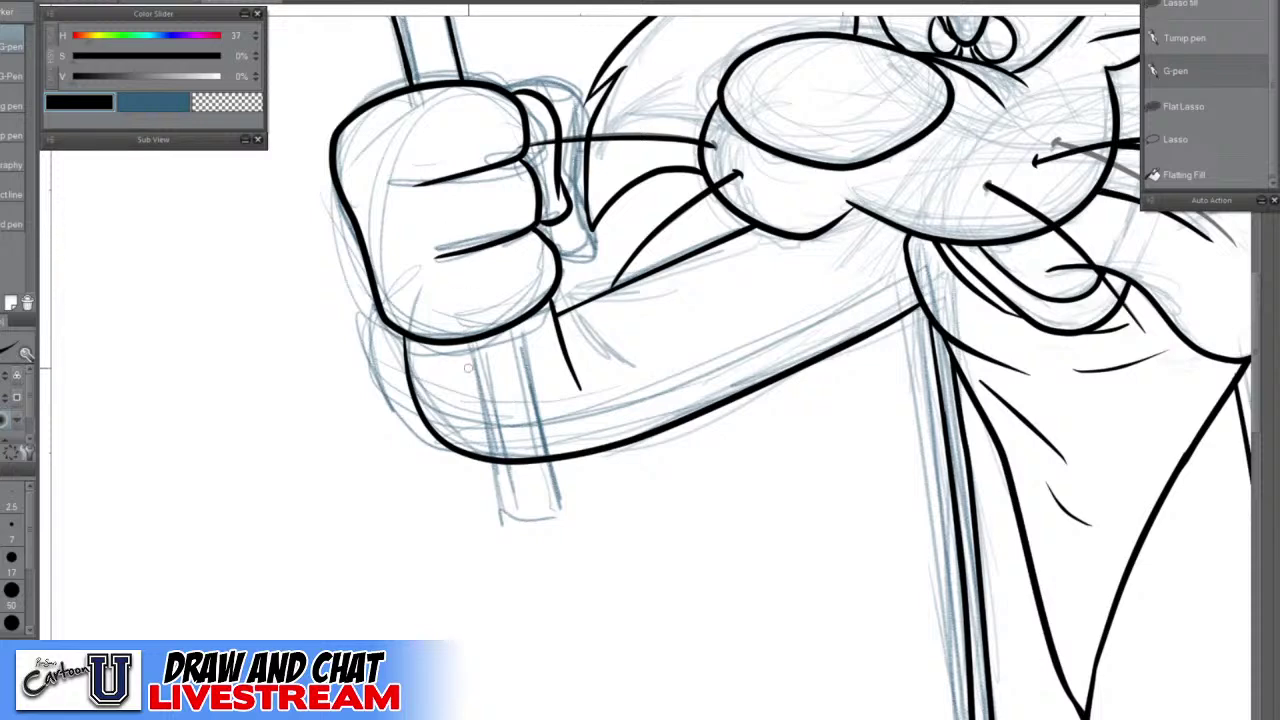
{"action": "scroll", "coordinate": [466, 362], "scroll_direction": "down", "scroll_amount": 1}
{"action": "left_click_drag", "start_coordinate": [465, 351], "coordinate": [489, 470]}
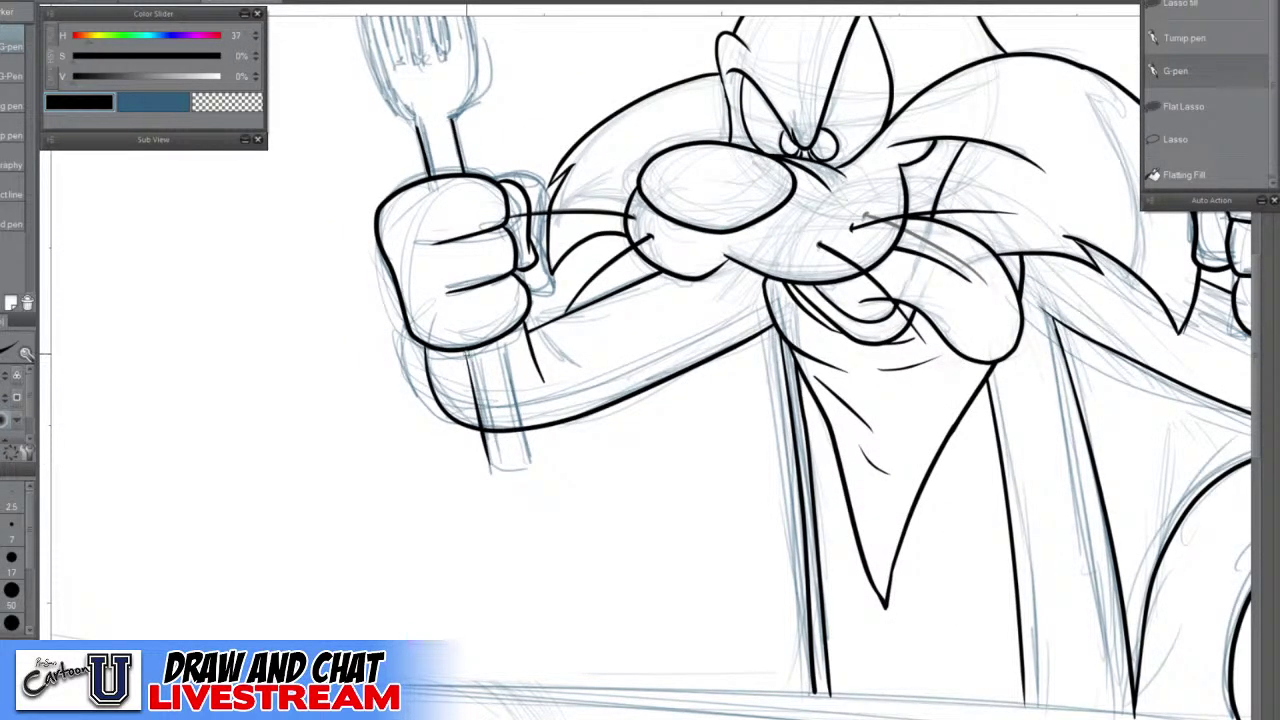
{"action": "left_click_drag", "start_coordinate": [466, 362], "coordinate": [490, 471]}
{"action": "mouse_move", "coordinate": [500, 338]}
{"action": "left_mouse_down"}
{"action": "mouse_move", "coordinate": [528, 470]}
{"action": "mouse_move", "coordinate": [514, 472]}
{"action": "mouse_move", "coordinate": [541, 465]}
{"action": "left_mouse_up"}
Add a thin inner edge line along one side of the fork handle below the fist and along the neck above it
{"action": "scroll", "coordinate": [541, 484], "scroll_direction": "up", "scroll_amount": 2}
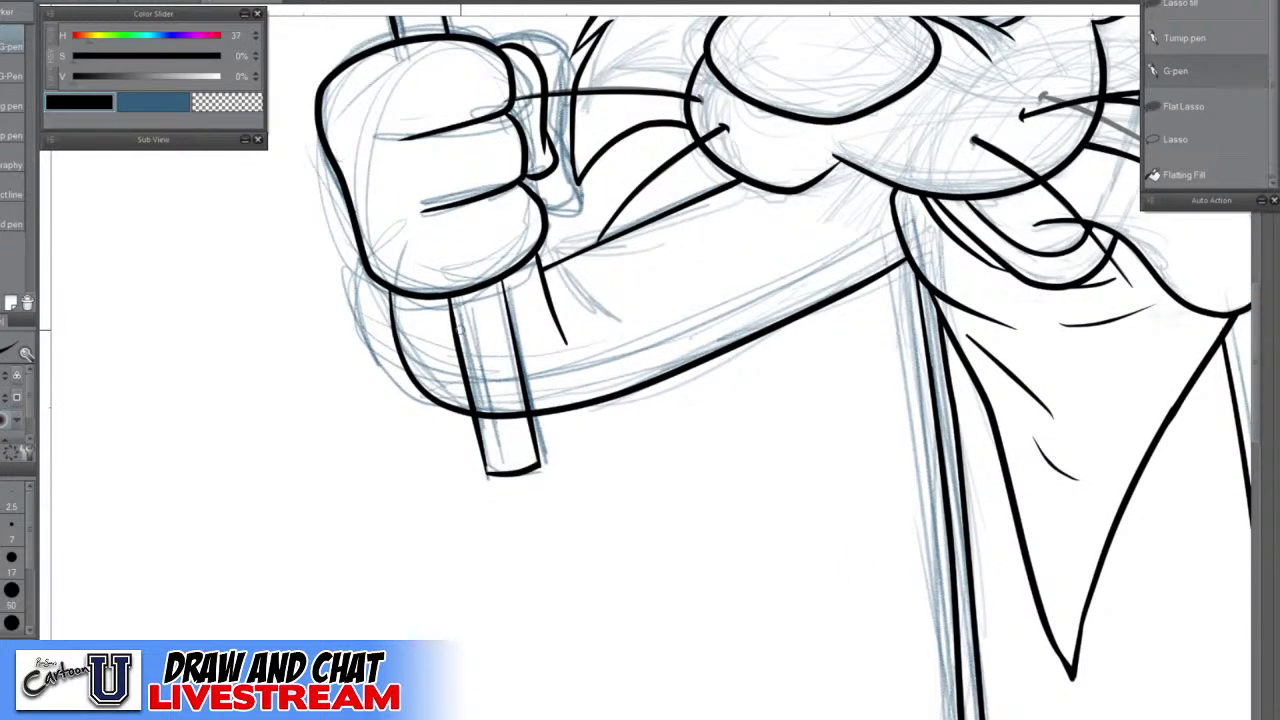
{"action": "left_click_drag", "start_coordinate": [447, 299], "coordinate": [456, 337]}
{"action": "left_click_drag", "start_coordinate": [456, 298], "coordinate": [492, 450]}
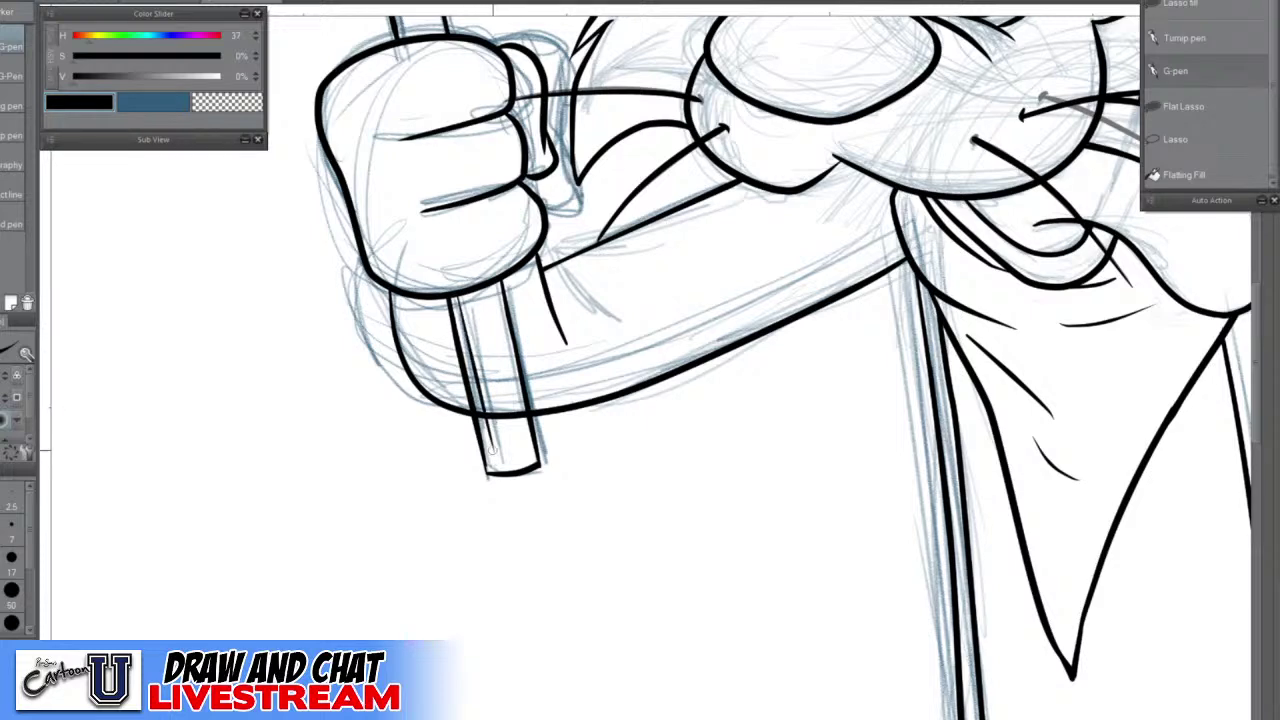
{"action": "scroll", "coordinate": [463, 222], "scroll_direction": "up", "scroll_amount": 5}
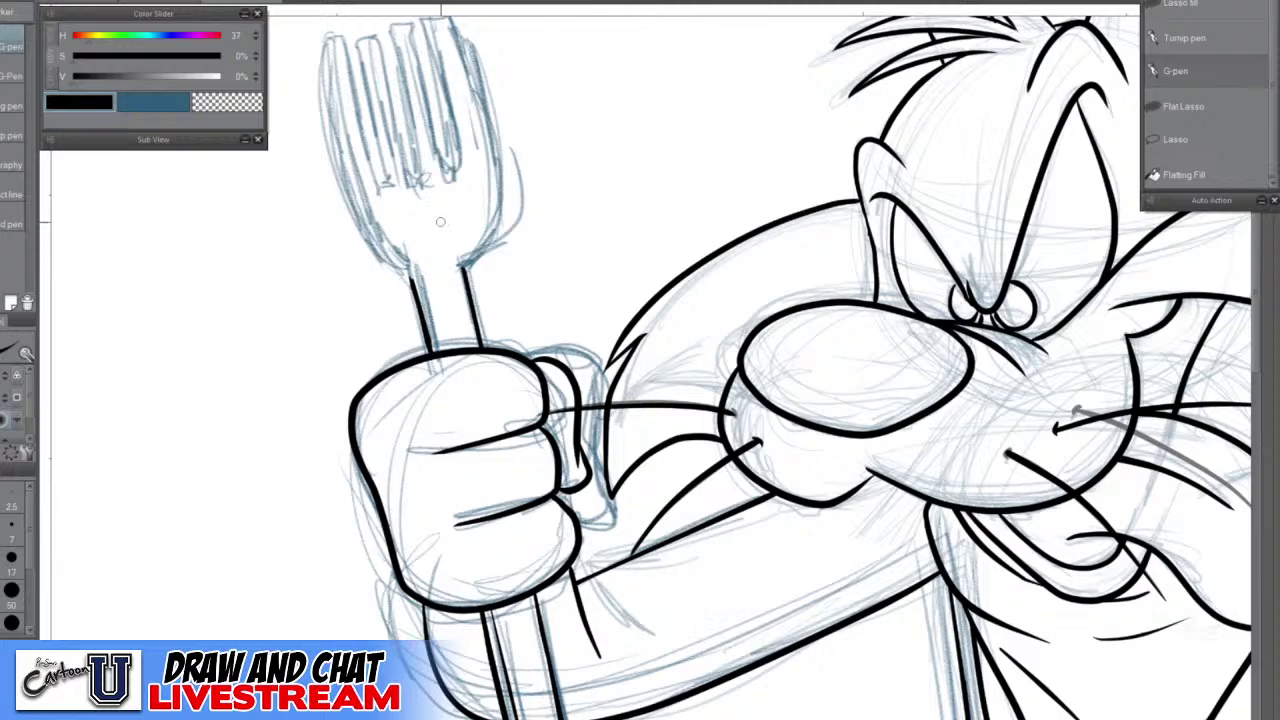
{"action": "left_click_drag", "start_coordinate": [416, 274], "coordinate": [438, 350]}
Ink the outline of the fork head with two curved sides and a straight slanted line across the tine tips
{"action": "scroll", "coordinate": [490, 306], "scroll_direction": "up", "scroll_amount": 3}
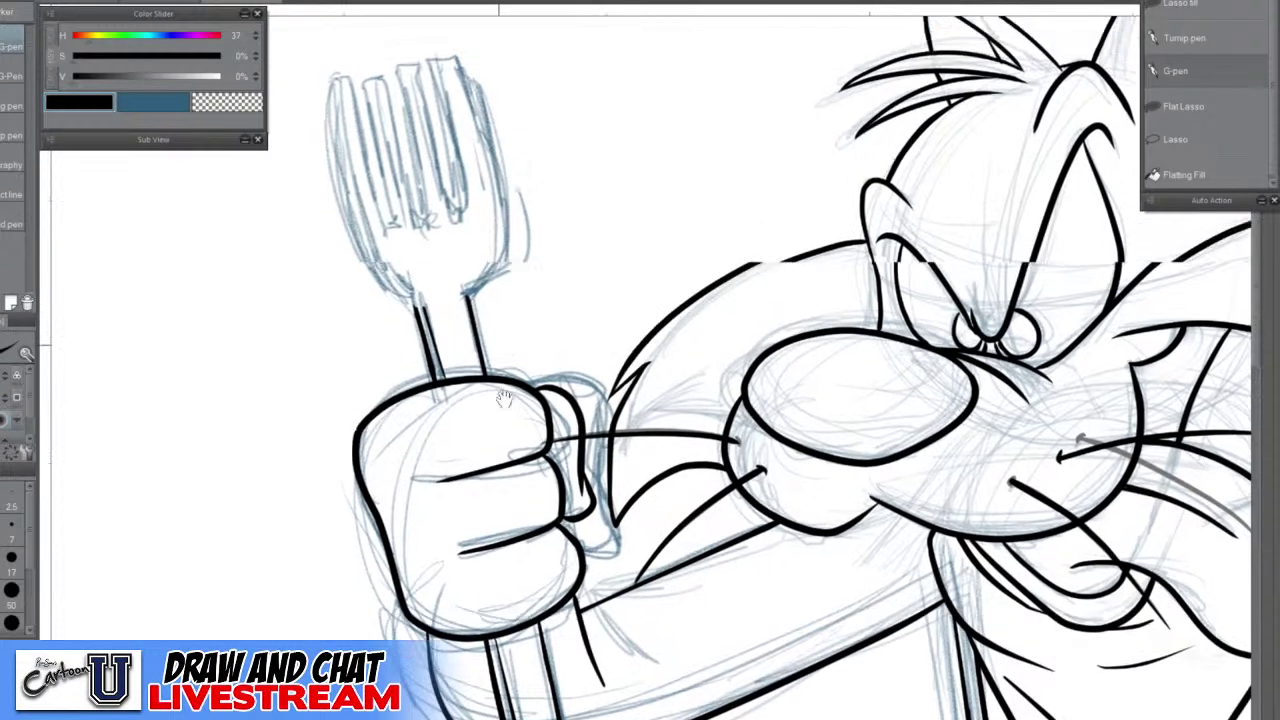
{"action": "mouse_move", "coordinate": [483, 440]}
{"action": "left_mouse_down"}
{"action": "mouse_move", "coordinate": [509, 356]}
{"action": "mouse_move", "coordinate": [466, 222]}
{"action": "left_mouse_up"}
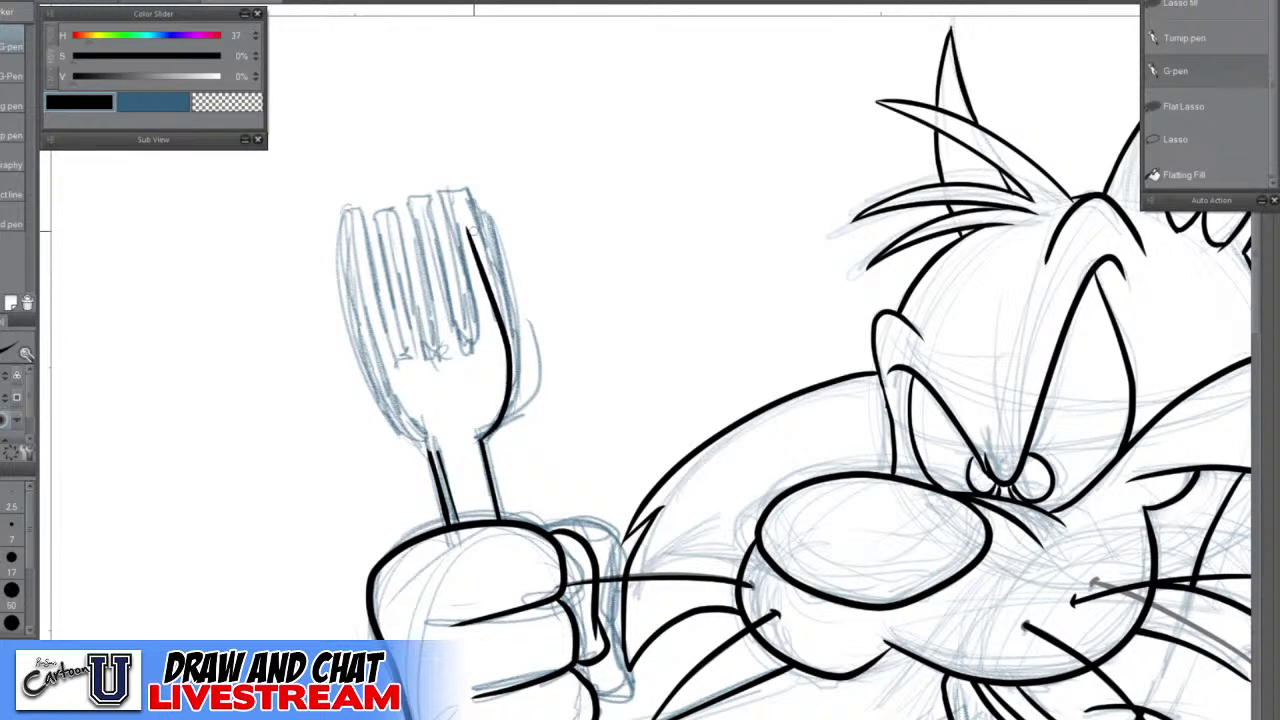
{"action": "key", "text": "ctrl+z"}
{"action": "mouse_move", "coordinate": [485, 440]}
{"action": "left_mouse_down"}
{"action": "mouse_move", "coordinate": [519, 405]}
{"action": "mouse_move", "coordinate": [511, 343]}
{"action": "mouse_move", "coordinate": [466, 188]}
{"action": "left_mouse_up"}
{"action": "mouse_move", "coordinate": [430, 452]}
{"action": "left_mouse_down"}
{"action": "mouse_move", "coordinate": [386, 421]}
{"action": "mouse_move", "coordinate": [348, 338]}
{"action": "mouse_move", "coordinate": [346, 203]}
{"action": "left_mouse_up"}
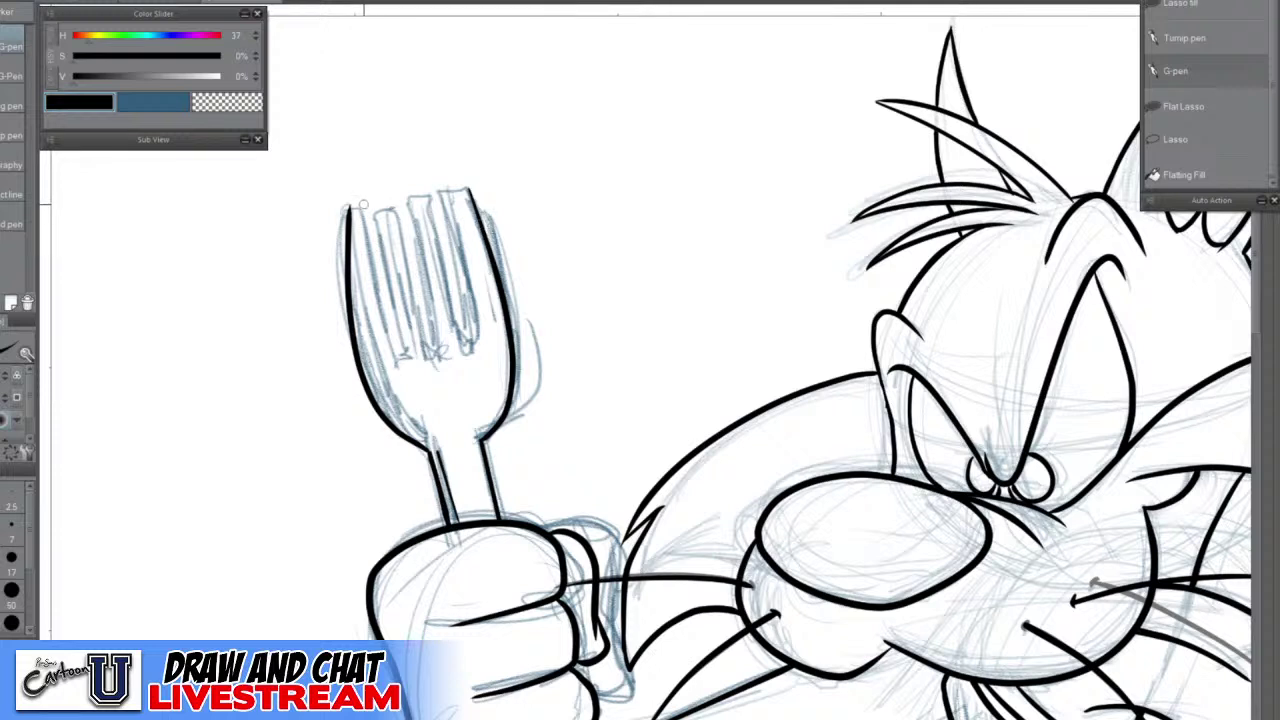
{"action": "left_click_drag", "start_coordinate": [349, 207], "coordinate": [469, 188]}
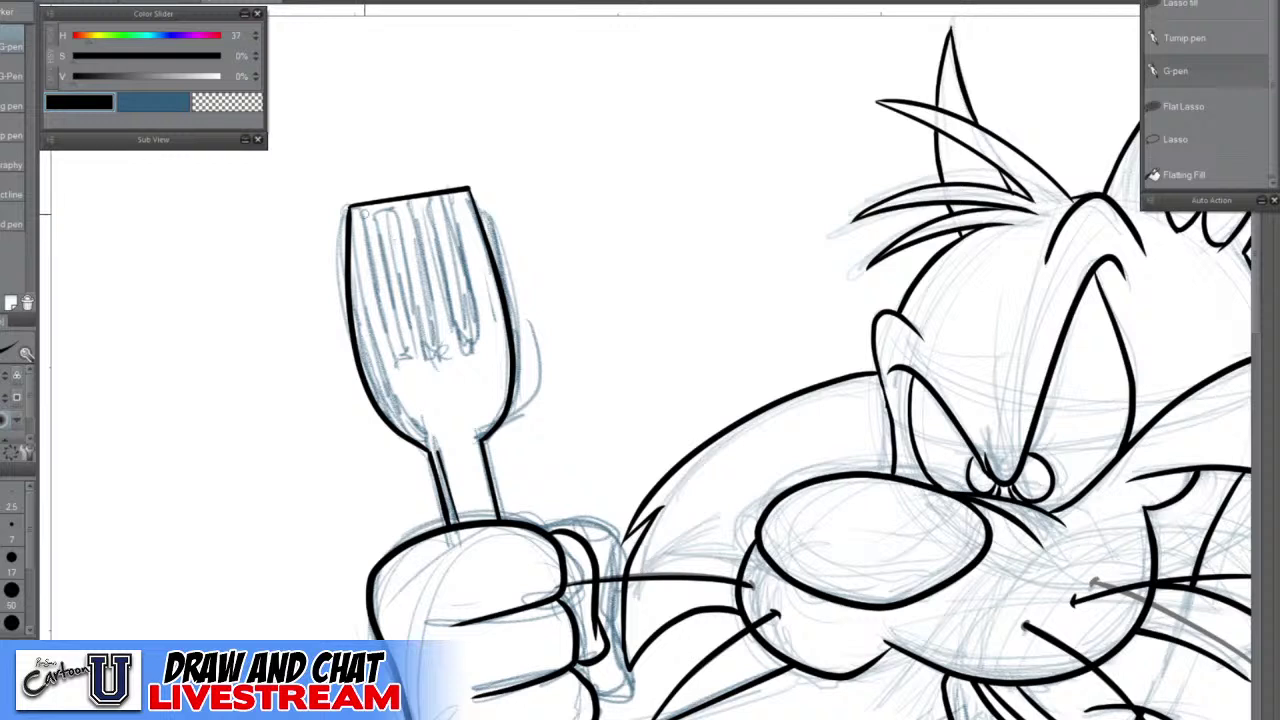
Ink three narrow U-shaped slots that divide the fork head into tines
{"action": "mouse_move", "coordinate": [367, 205]}
{"action": "left_mouse_down"}
{"action": "mouse_move", "coordinate": [368, 261]}
{"action": "mouse_move", "coordinate": [400, 361]}
{"action": "left_mouse_up"}
{"action": "key", "text": "ctrl+z"}
{"action": "mouse_move", "coordinate": [366, 218]}
{"action": "left_mouse_down"}
{"action": "mouse_move", "coordinate": [400, 356]}
{"action": "mouse_move", "coordinate": [410, 350]}
{"action": "mouse_move", "coordinate": [384, 203]}
{"action": "mouse_move", "coordinate": [416, 238]}
{"action": "mouse_move", "coordinate": [442, 356]}
{"action": "mouse_move", "coordinate": [456, 348]}
{"action": "mouse_move", "coordinate": [432, 196]}
{"action": "mouse_move", "coordinate": [466, 348]}
{"action": "mouse_move", "coordinate": [488, 340]}
{"action": "mouse_move", "coordinate": [484, 268]}
{"action": "mouse_move", "coordinate": [450, 186]}
{"action": "left_mouse_up"}
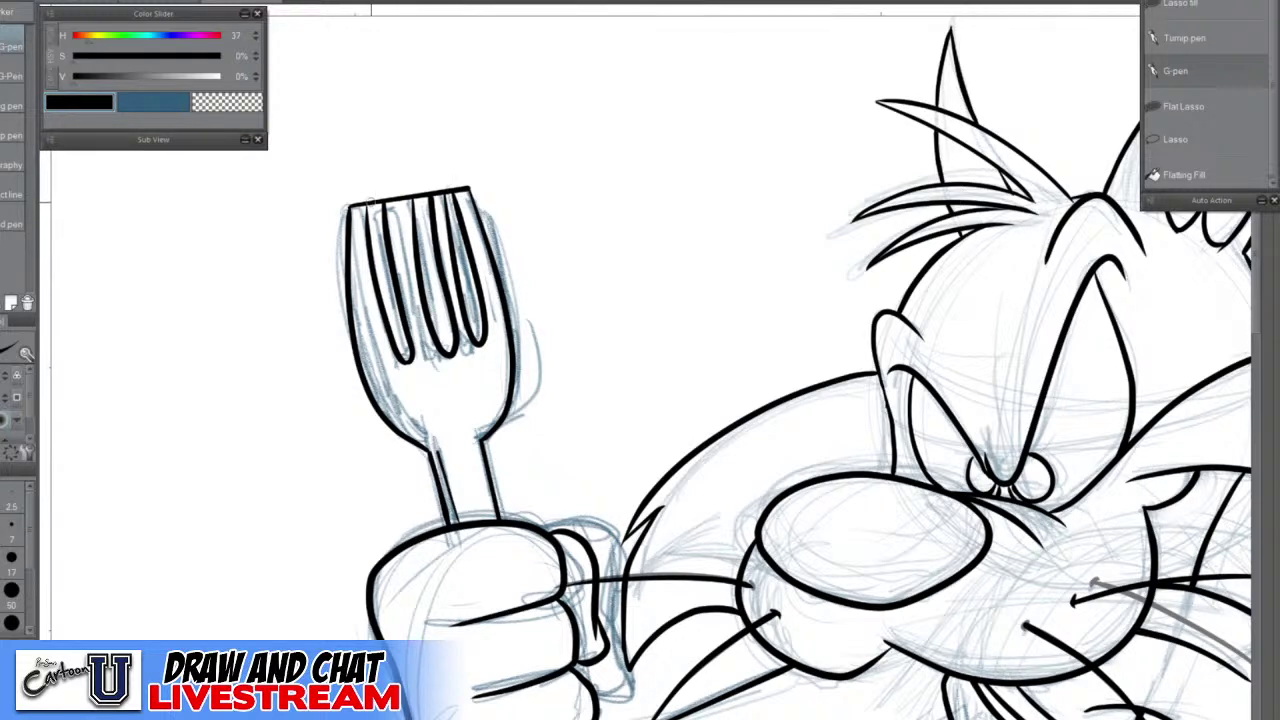
Add a thin inner edge line inside each of the three slots of the fork head, running from the tine tips down
{"action": "left_click_drag", "start_coordinate": [366, 202], "coordinate": [405, 366]}
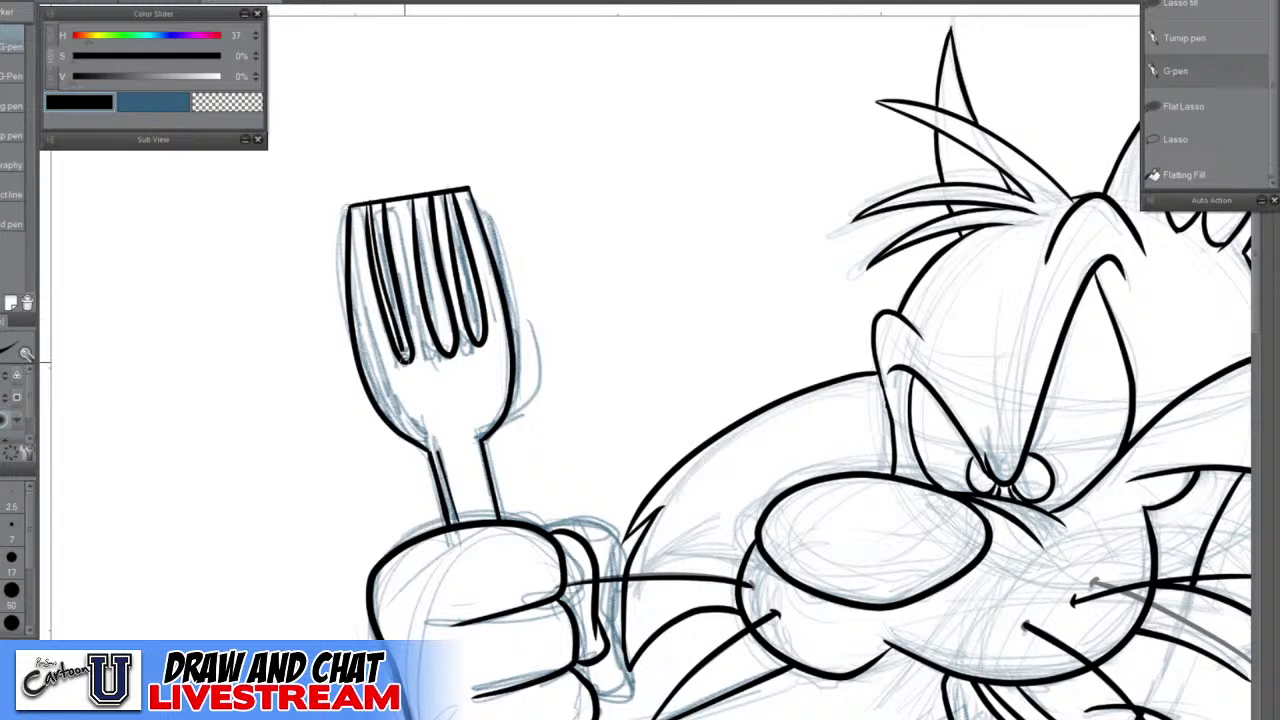
{"action": "key", "text": "ctrl+z"}
{"action": "left_click_drag", "start_coordinate": [368, 204], "coordinate": [382, 268]}
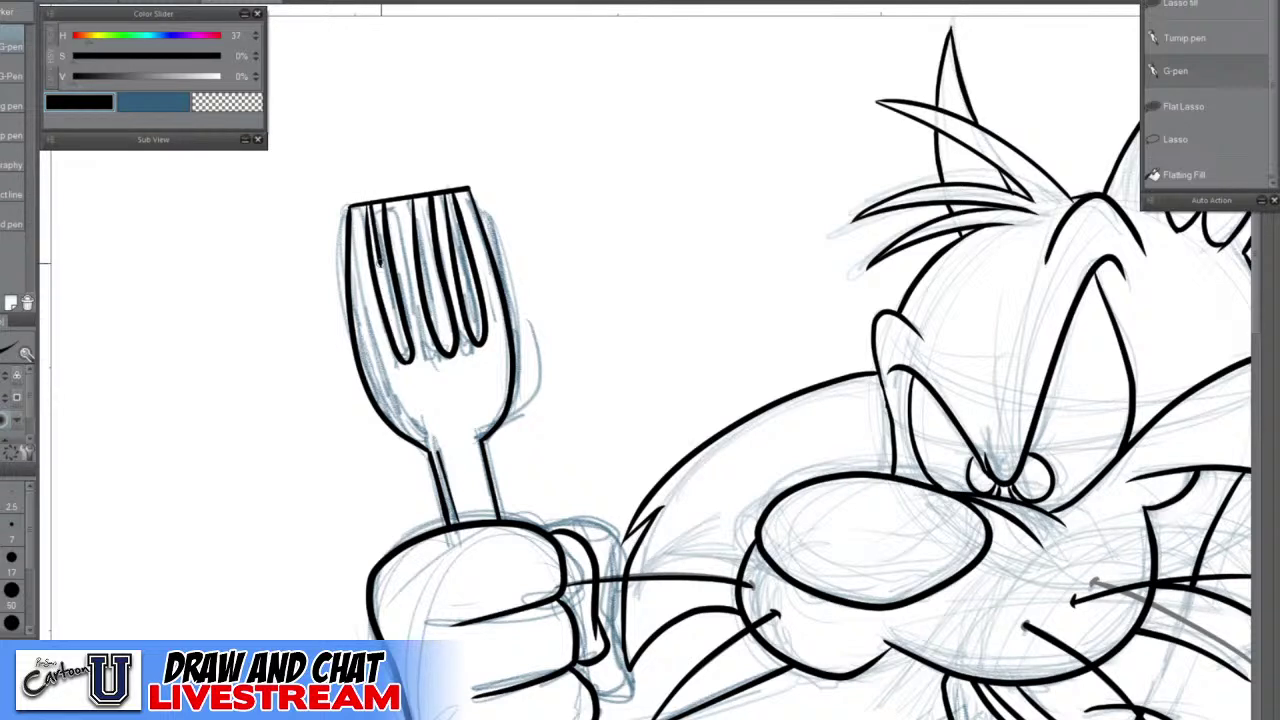
{"action": "key", "text": "ctrl+z"}
{"action": "left_click_drag", "start_coordinate": [372, 208], "coordinate": [403, 352]}
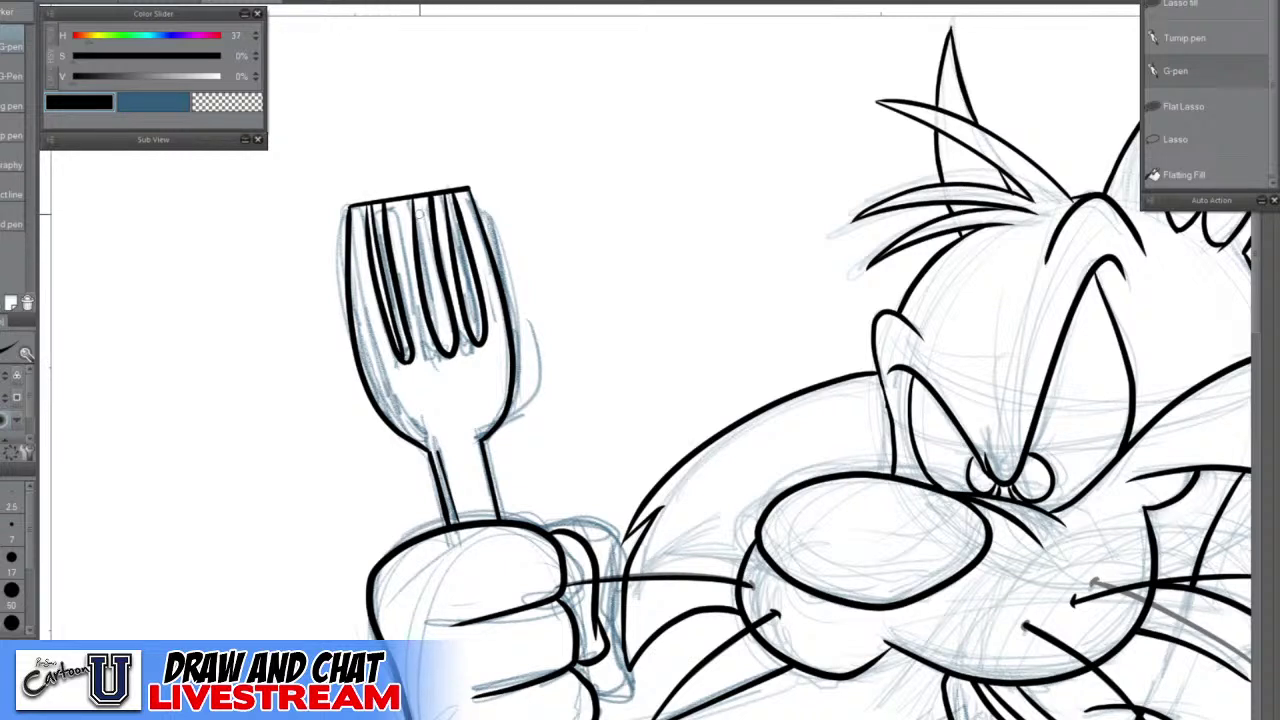
{"action": "left_click_drag", "start_coordinate": [418, 204], "coordinate": [446, 358]}
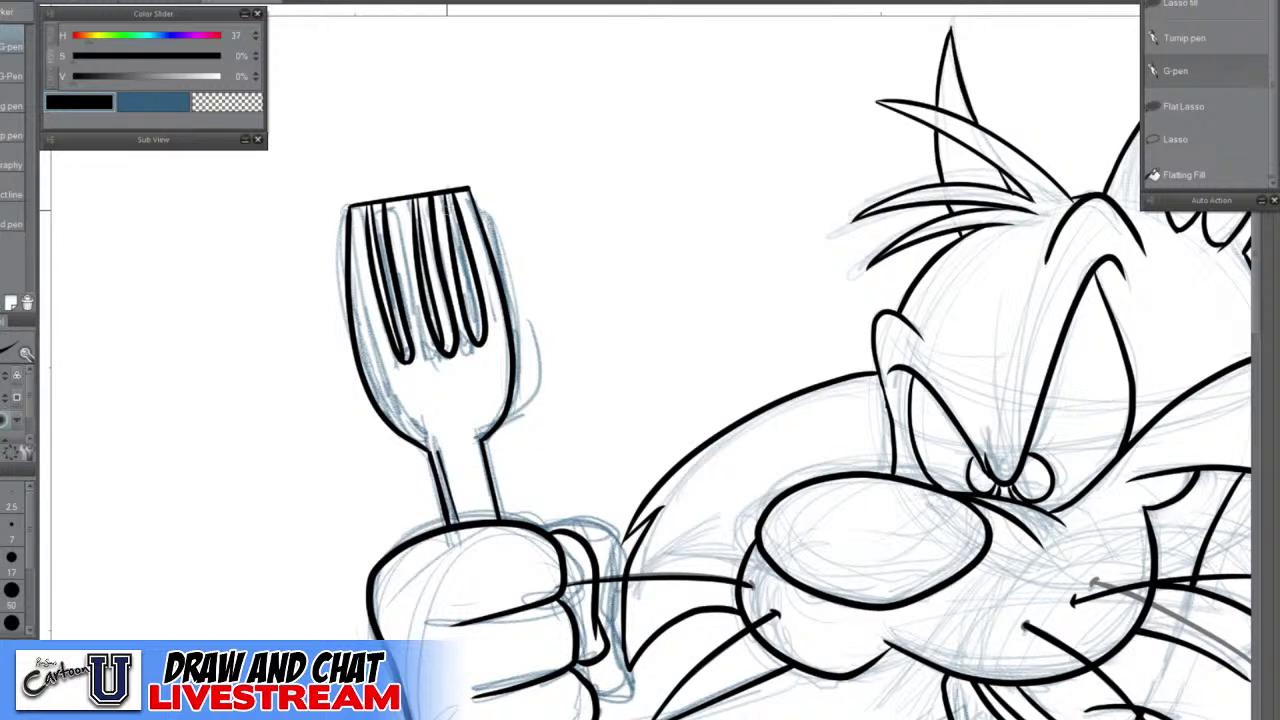
{"action": "left_click_drag", "start_coordinate": [448, 206], "coordinate": [472, 326]}
{"action": "key", "text": "ctrl+z"}
{"action": "left_click_drag", "start_coordinate": [448, 206], "coordinate": [476, 348]}
{"action": "key", "text": "ctrl+z"}
Erase the tip line across the first two fork slots and redraw the adjoining tine edges so those slots open at the end
{"action": "key", "text": "e"}
{"action": "scroll", "coordinate": [367, 177], "scroll_direction": "up", "scroll_amount": 2}
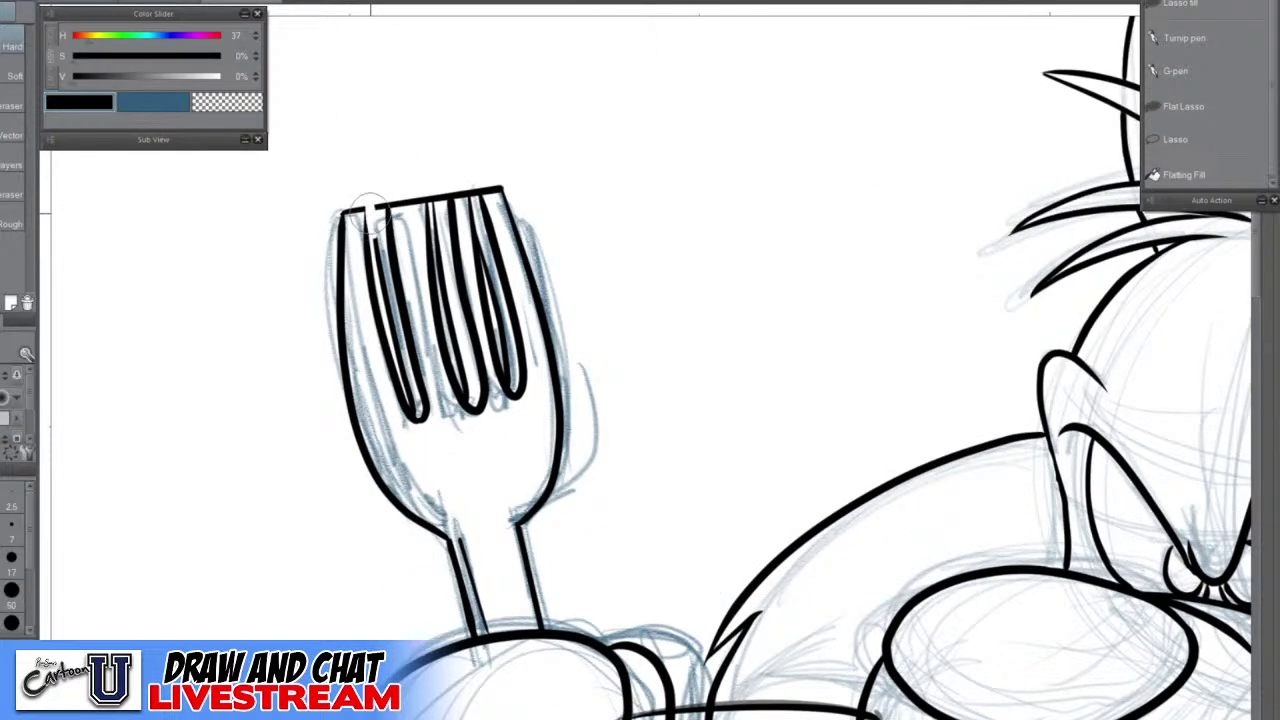
{"action": "mouse_move", "coordinate": [432, 195]}
{"action": "left_mouse_down"}
{"action": "mouse_move", "coordinate": [436, 294]}
{"action": "mouse_move", "coordinate": [428, 234]}
{"action": "mouse_move", "coordinate": [431, 290]}
{"action": "mouse_move", "coordinate": [465, 209]}
{"action": "mouse_move", "coordinate": [472, 250]}
{"action": "mouse_move", "coordinate": [470, 194]}
{"action": "mouse_move", "coordinate": [449, 228]}
{"action": "mouse_move", "coordinate": [444, 310]}
{"action": "mouse_move", "coordinate": [430, 278]}
{"action": "mouse_move", "coordinate": [439, 293]}
{"action": "left_mouse_up"}
{"action": "key", "text": "p"}
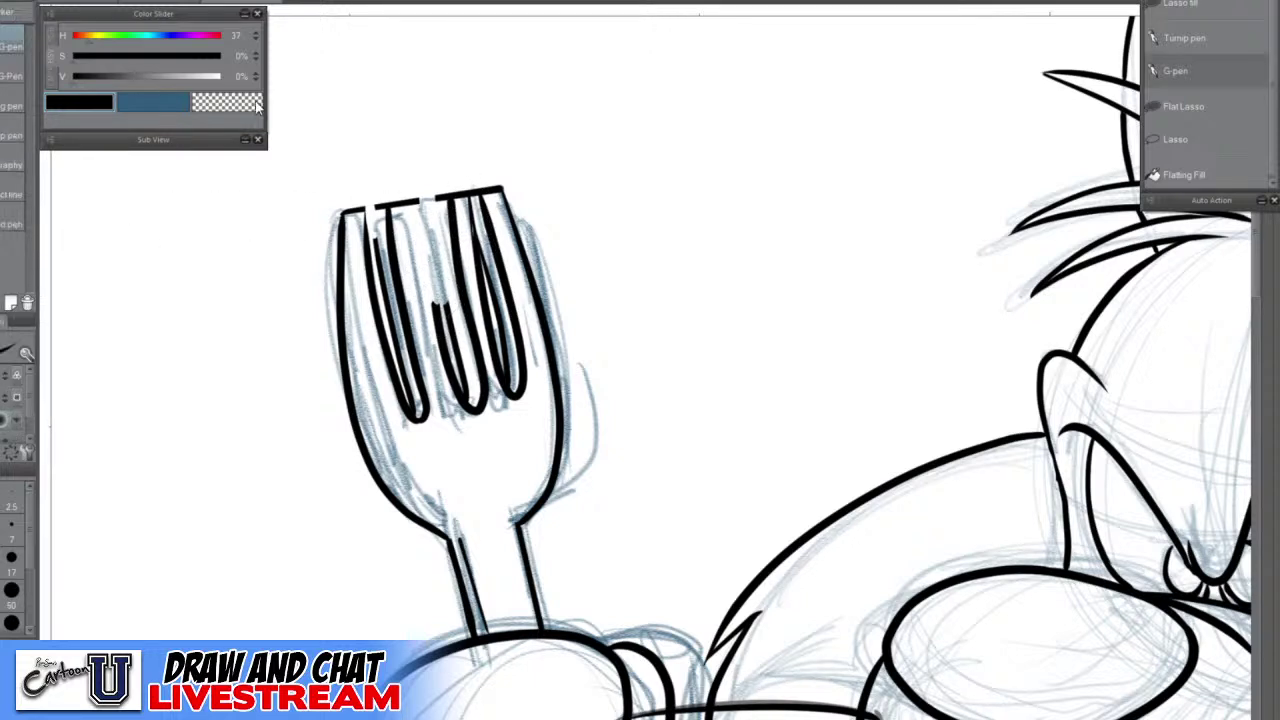
{"action": "left_click_drag", "start_coordinate": [416, 205], "coordinate": [430, 274]}
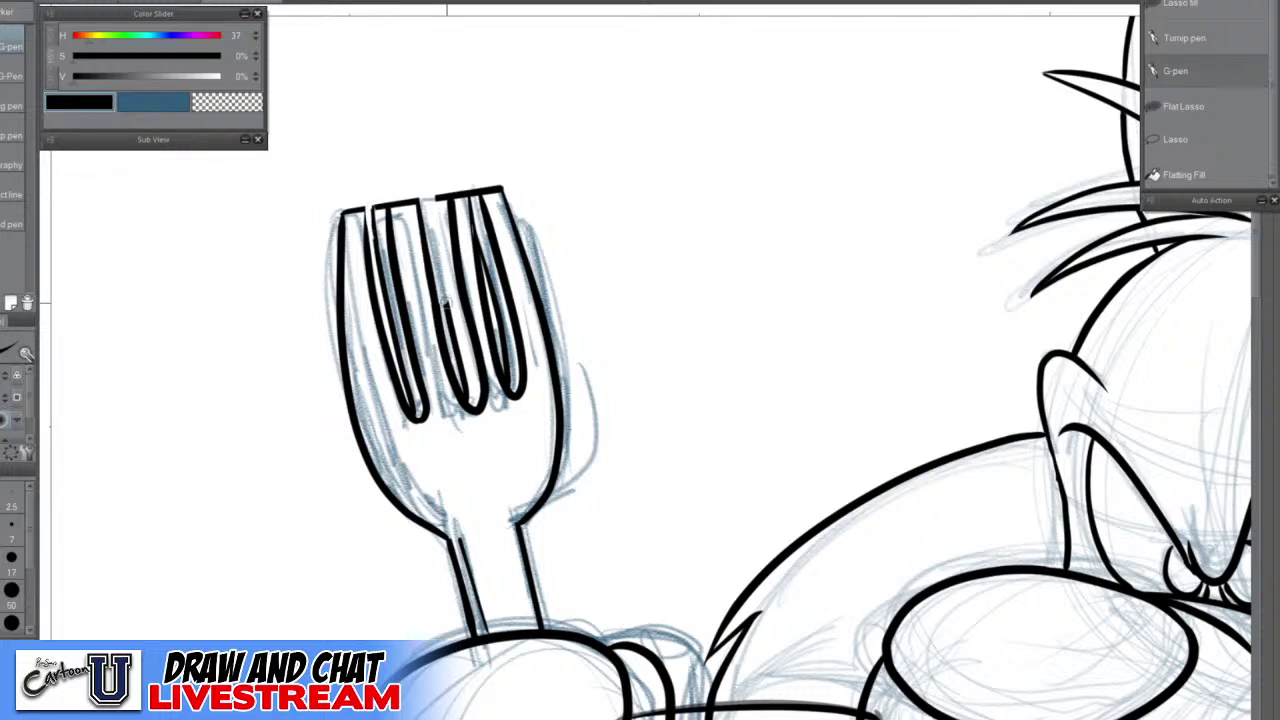
{"action": "mouse_move", "coordinate": [445, 301]}
{"action": "left_mouse_down"}
{"action": "mouse_move", "coordinate": [433, 210]}
{"action": "mouse_move", "coordinate": [444, 194]}
{"action": "left_mouse_up"}
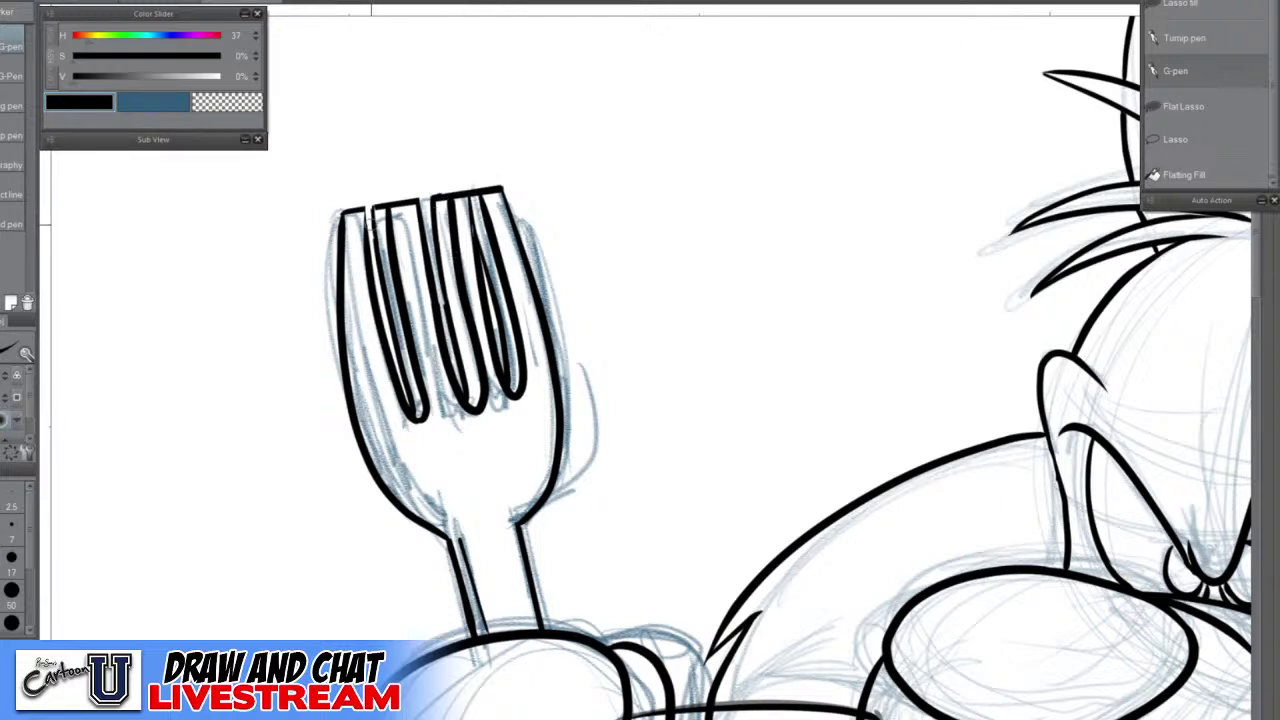
{"action": "left_click_drag", "start_coordinate": [371, 210], "coordinate": [375, 248]}
Add a tapered inner edge line along the fork head's left side, curving down to the neck
{"action": "scroll", "coordinate": [462, 184], "scroll_direction": "up", "scroll_amount": 1}
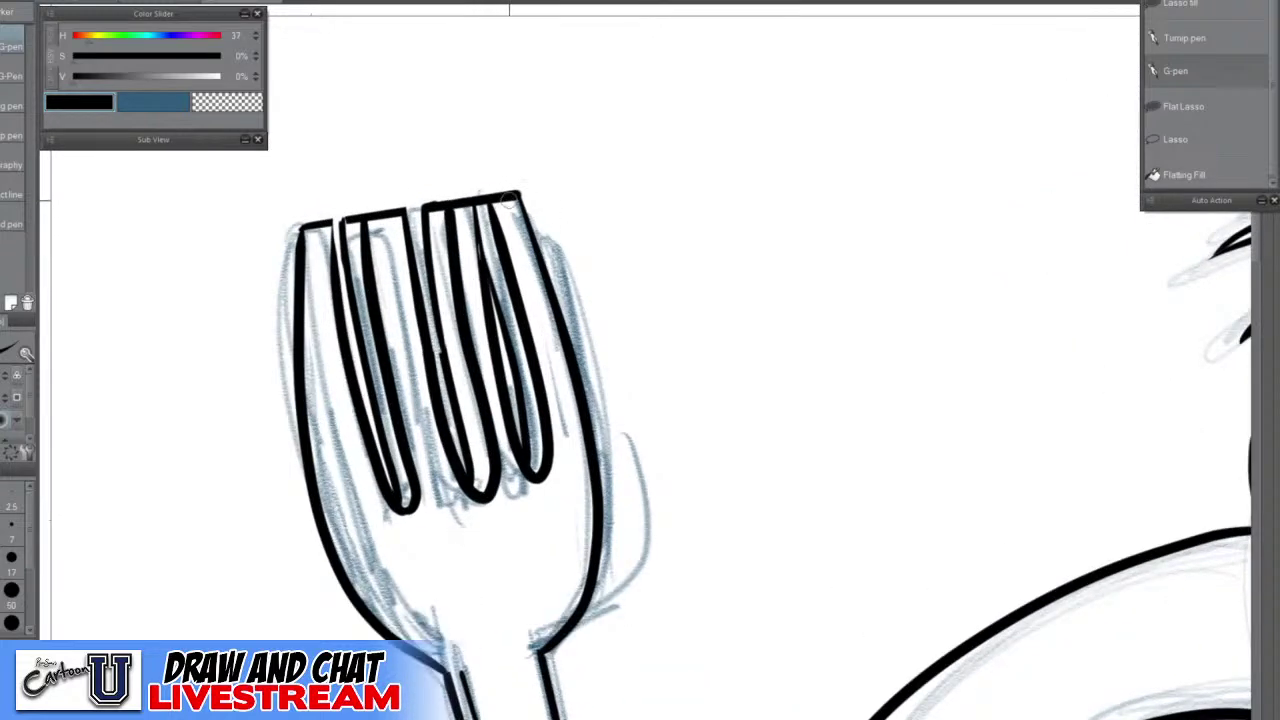
{"action": "scroll", "coordinate": [497, 197], "scroll_direction": "up", "scroll_amount": 1}
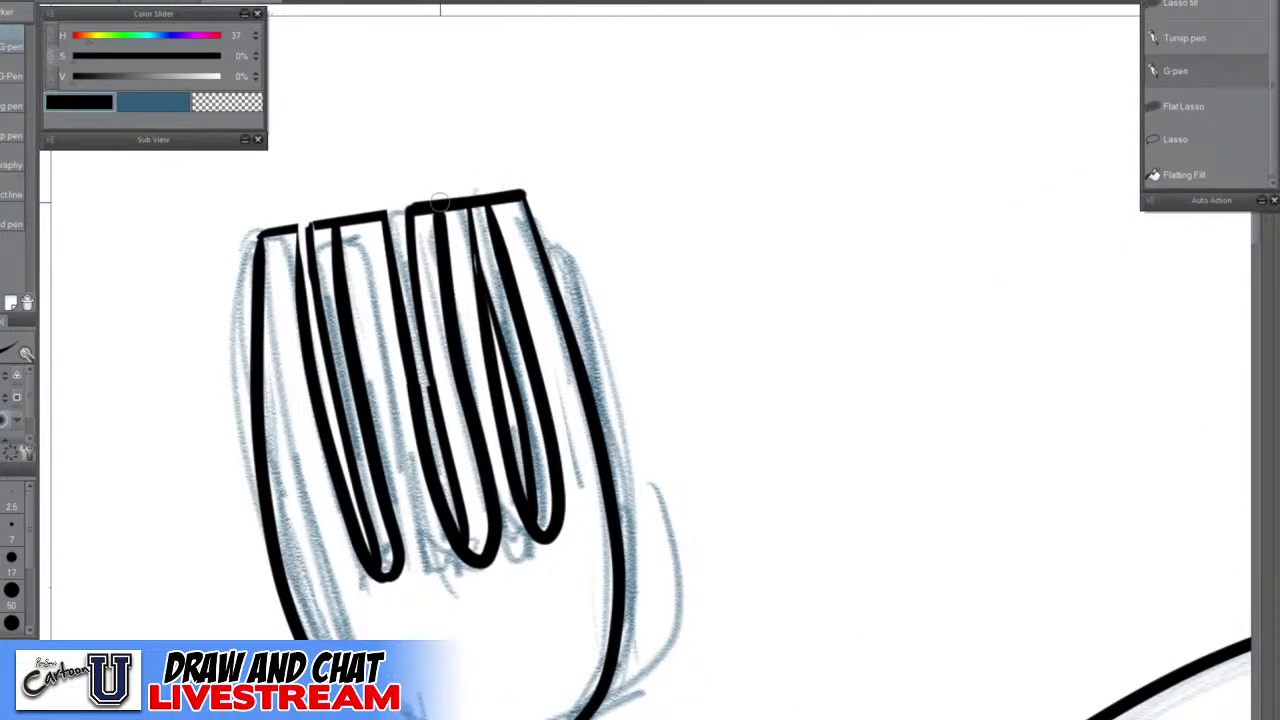
{"action": "scroll", "coordinate": [640, 320], "scroll_direction": "down", "scroll_amount": 1}
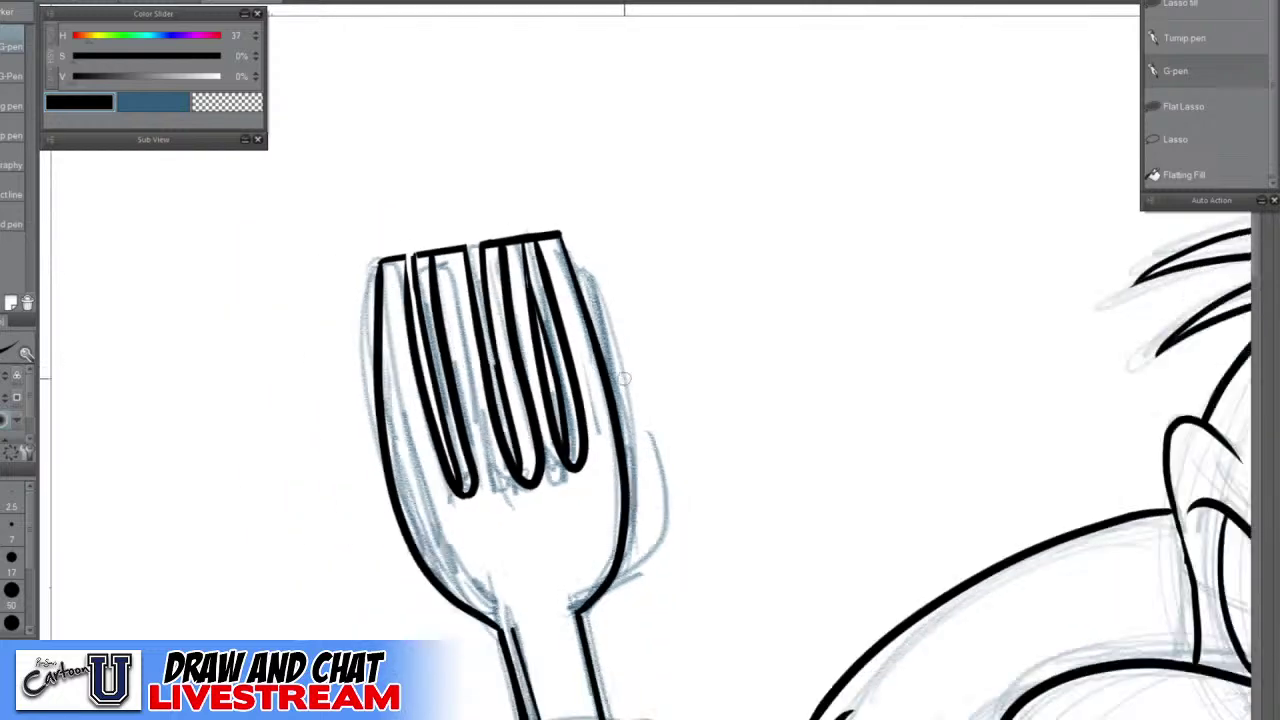
{"action": "scroll", "coordinate": [624, 379], "scroll_direction": "down", "scroll_amount": 1}
{"action": "mouse_move", "coordinate": [412, 299]}
{"action": "left_mouse_down"}
{"action": "mouse_move", "coordinate": [424, 438]}
{"action": "mouse_move", "coordinate": [467, 541]}
{"action": "mouse_move", "coordinate": [506, 573]}
{"action": "left_mouse_up"}
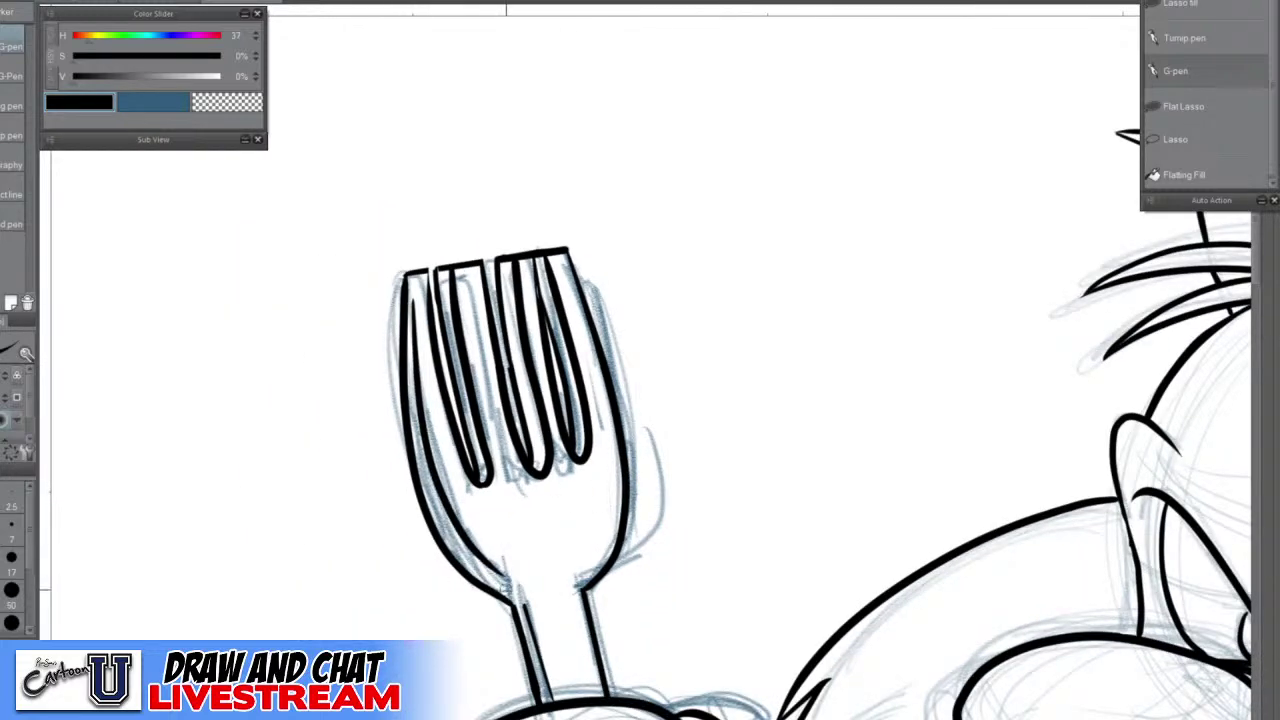
Examine the inked cat from the fork across to the knife and tail, and the roast bird sketch on the plate up close
{"action": "scroll", "coordinate": [659, 595], "scroll_direction": "down", "scroll_amount": 2}
{"action": "left_click_drag", "start_coordinate": [742, 586], "coordinate": [603, 303]}
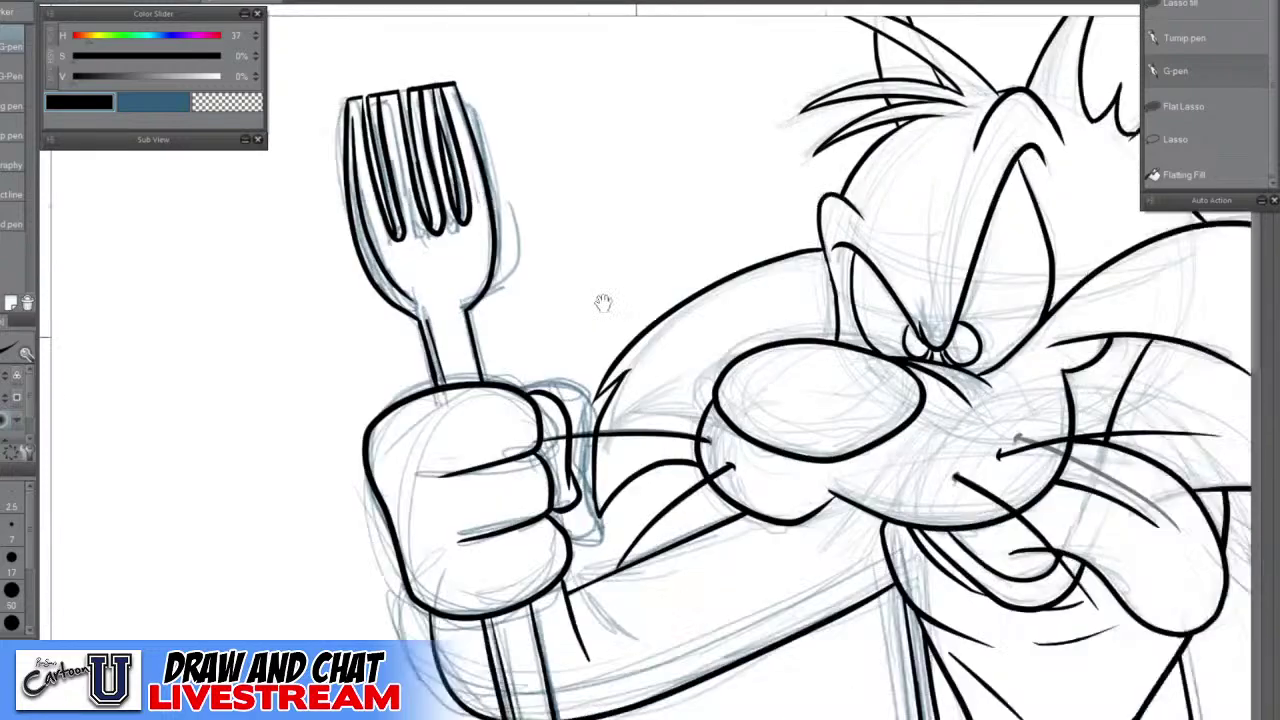
{"action": "scroll", "coordinate": [700, 290], "scroll_direction": "down", "scroll_amount": 2}
{"action": "left_click_drag", "start_coordinate": [928, 549], "coordinate": [354, 338]}
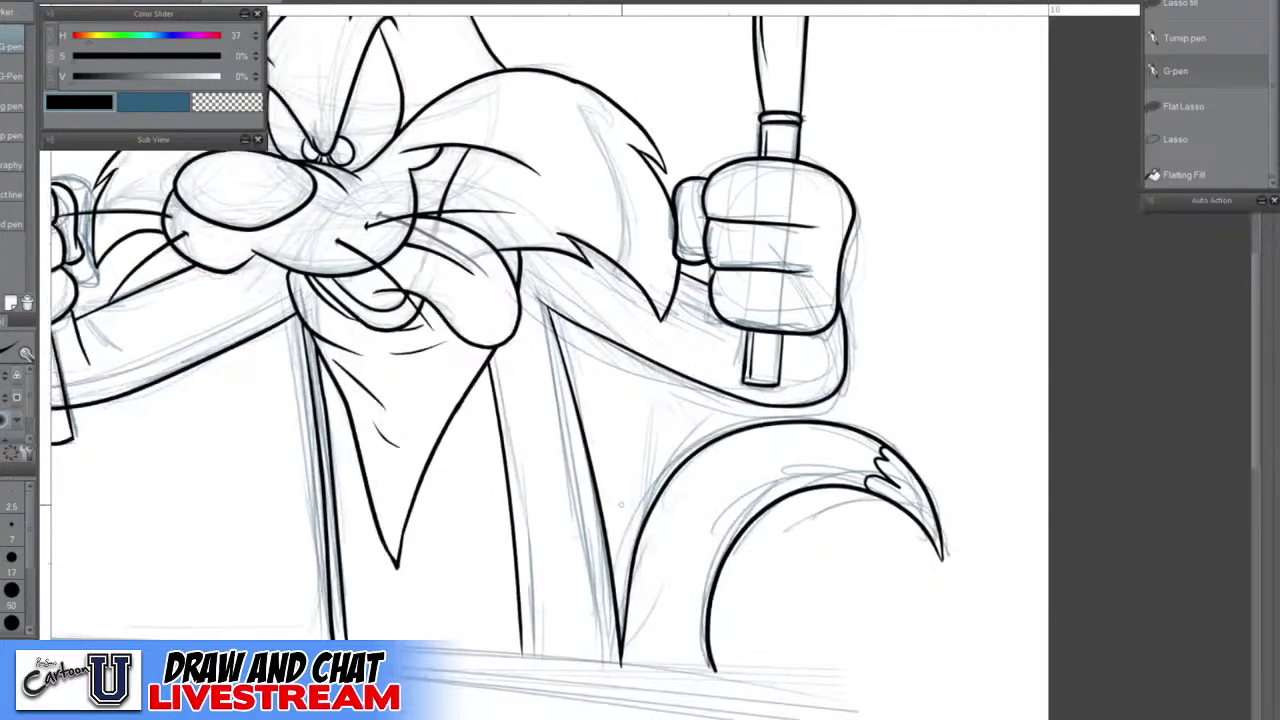
{"action": "scroll", "coordinate": [692, 503], "scroll_direction": "down", "scroll_amount": 2}
{"action": "mouse_move", "coordinate": [517, 609]}
{"action": "left_mouse_down"}
{"action": "mouse_move", "coordinate": [672, 500]}
{"action": "mouse_move", "coordinate": [655, 489]}
{"action": "left_mouse_up"}
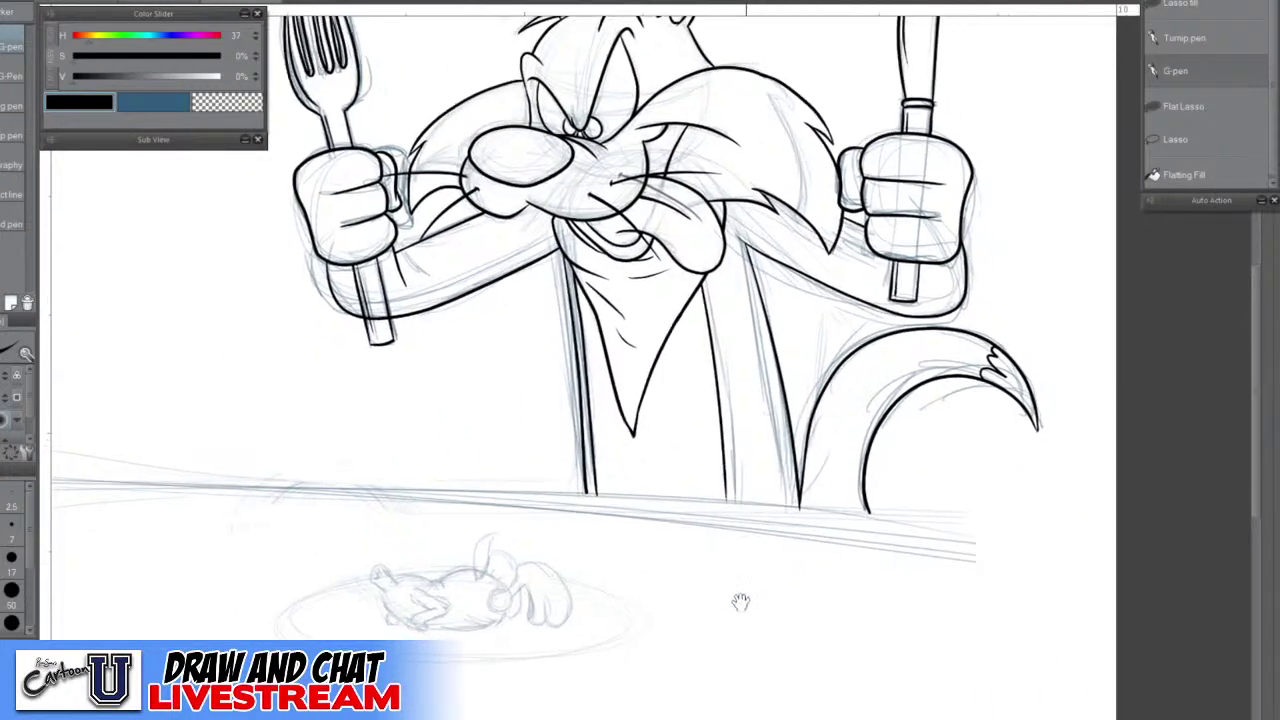
{"action": "mouse_move", "coordinate": [666, 612]}
{"action": "left_mouse_down"}
{"action": "mouse_move", "coordinate": [737, 546]}
{"action": "mouse_move", "coordinate": [757, 467]}
{"action": "left_mouse_up"}
{"action": "scroll", "coordinate": [542, 478], "scroll_direction": "up", "scroll_amount": 2}
{"action": "scroll", "coordinate": [569, 460], "scroll_direction": "up", "scroll_amount": 2}
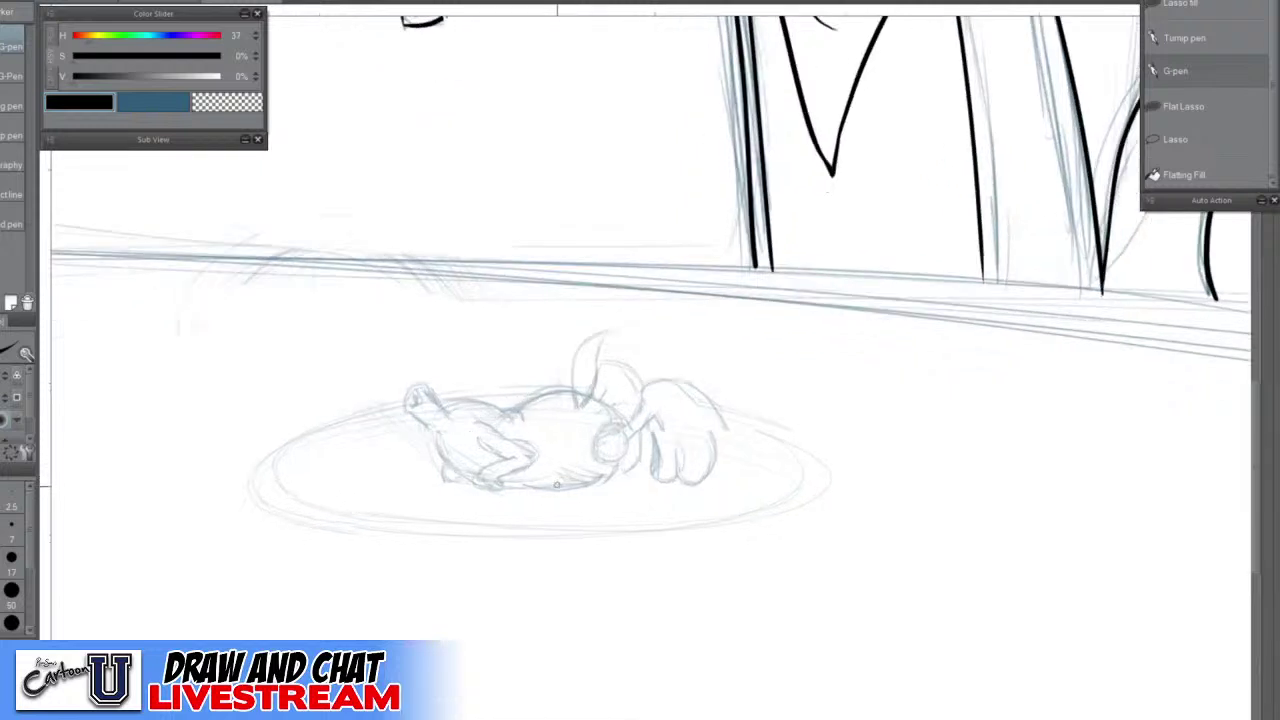
{"action": "scroll", "coordinate": [502, 497], "scroll_direction": "up", "scroll_amount": 2}
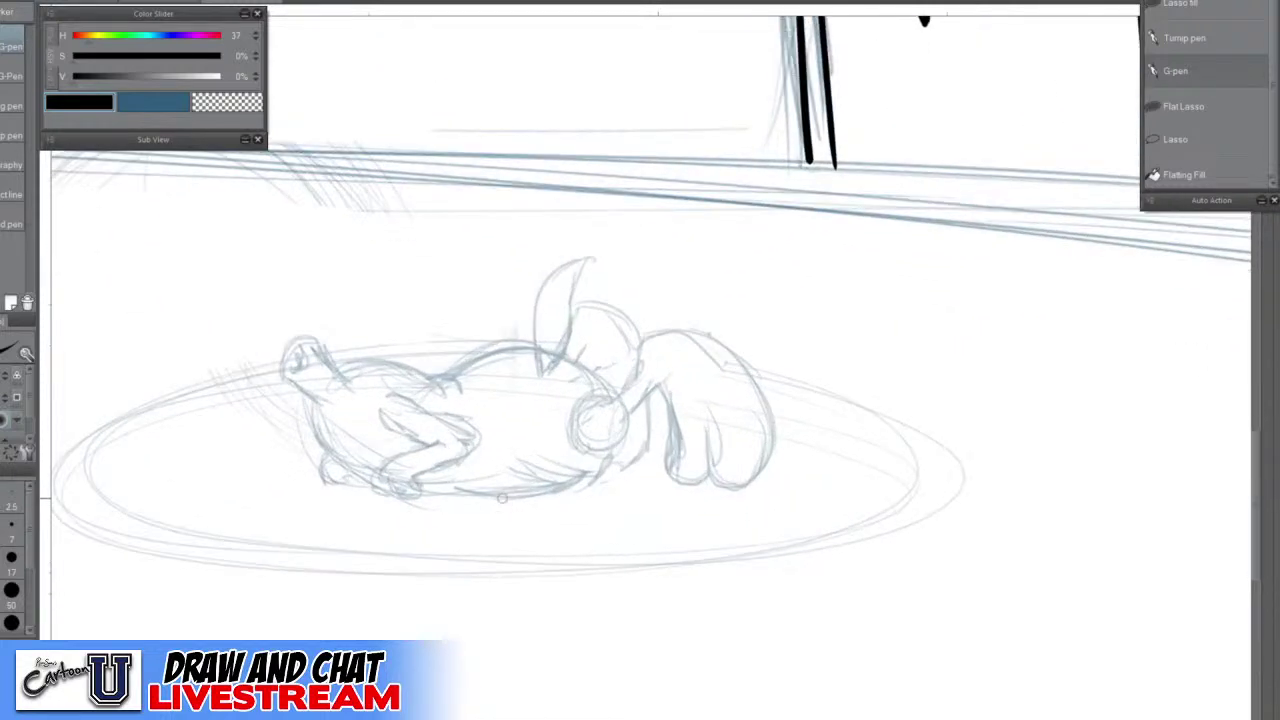
{"action": "scroll", "coordinate": [340, 380], "scroll_direction": "up", "scroll_amount": 1}
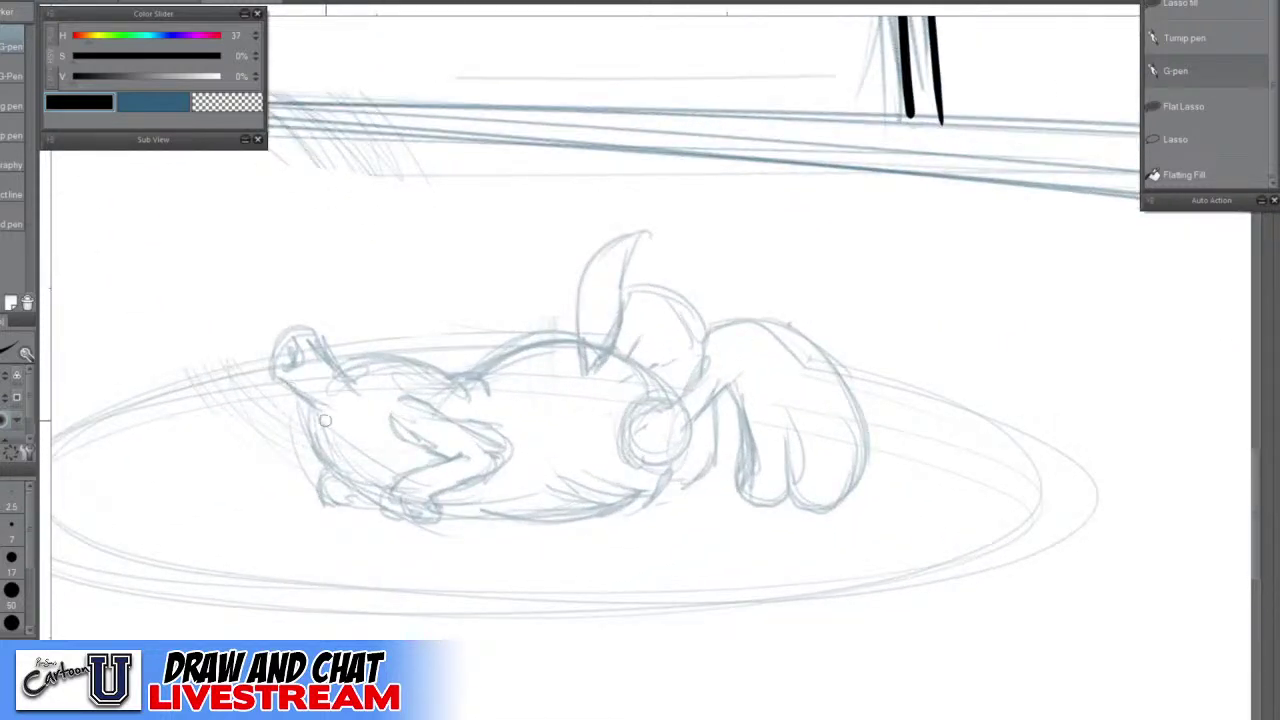
{"action": "left_click_drag", "start_coordinate": [325, 420], "coordinate": [278, 383]}
{"action": "key", "text": "ctrl+z"}
{"action": "mouse_move", "coordinate": [320, 418]}
{"action": "left_mouse_down"}
{"action": "mouse_move", "coordinate": [278, 380]}
{"action": "mouse_move", "coordinate": [298, 337]}
{"action": "mouse_move", "coordinate": [318, 348]}
{"action": "left_mouse_up"}
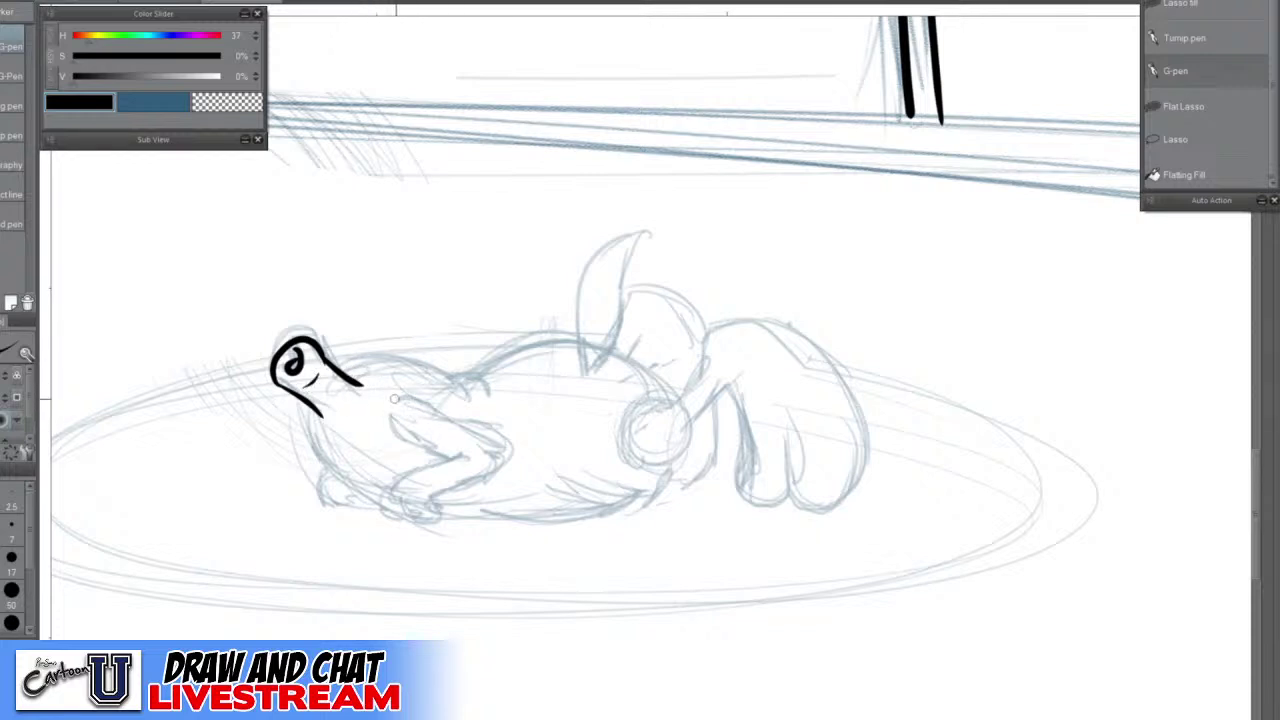
{"action": "key", "text": "ctrl+z"}
{"action": "key", "text": "ctrl+z"}
{"action": "key", "text": "ctrl+z"}
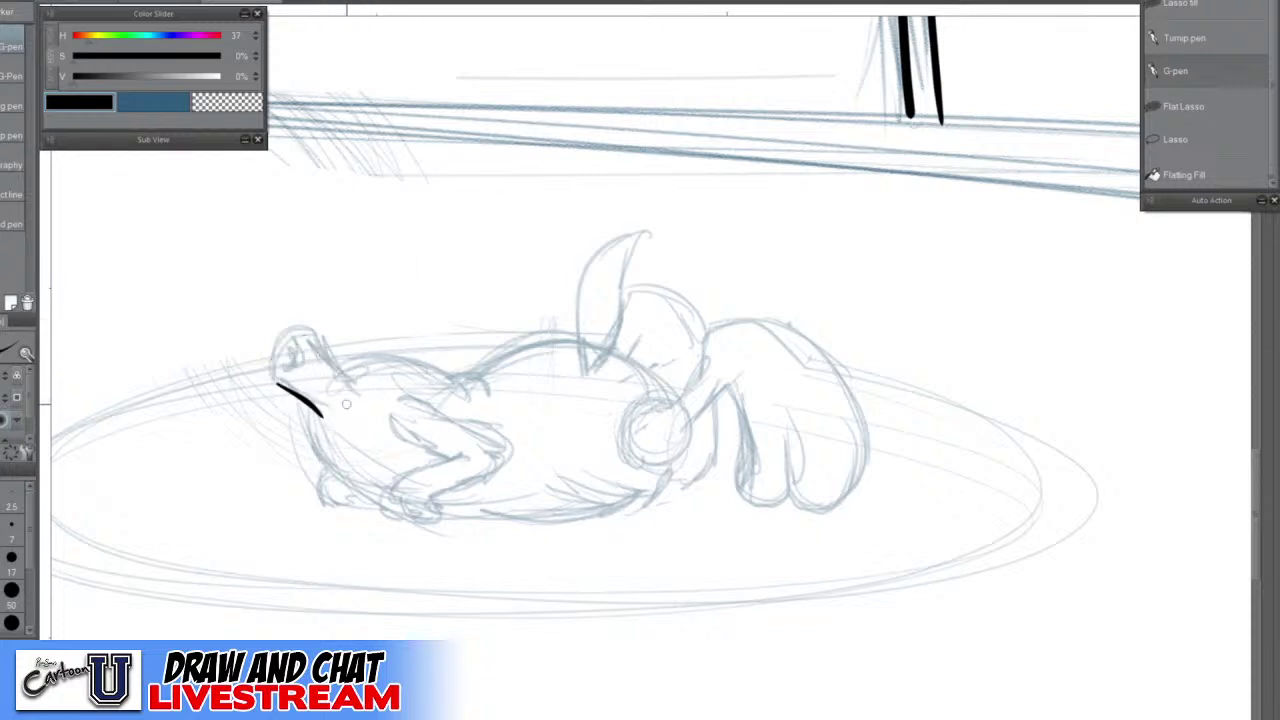
{"action": "key", "text": "ctrl+z"}
Ink the bird's raised leg end with a small hollow mark, and outline its rounded body along the upper and lower edges
{"action": "mouse_move", "coordinate": [320, 410]}
{"action": "left_mouse_down"}
{"action": "mouse_move", "coordinate": [285, 385]}
{"action": "mouse_move", "coordinate": [339, 377]}
{"action": "left_mouse_up"}
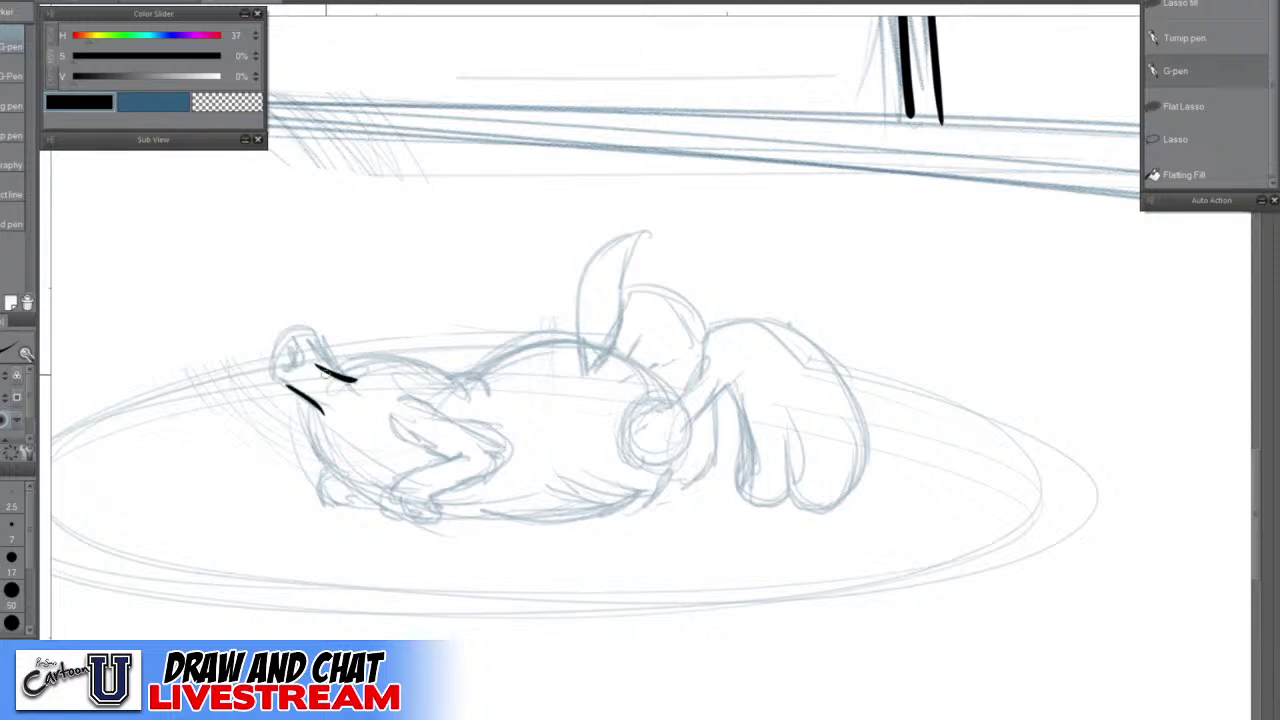
{"action": "mouse_move", "coordinate": [298, 352]}
{"action": "left_mouse_down"}
{"action": "mouse_move", "coordinate": [279, 386]}
{"action": "mouse_move", "coordinate": [301, 396]}
{"action": "left_mouse_up"}
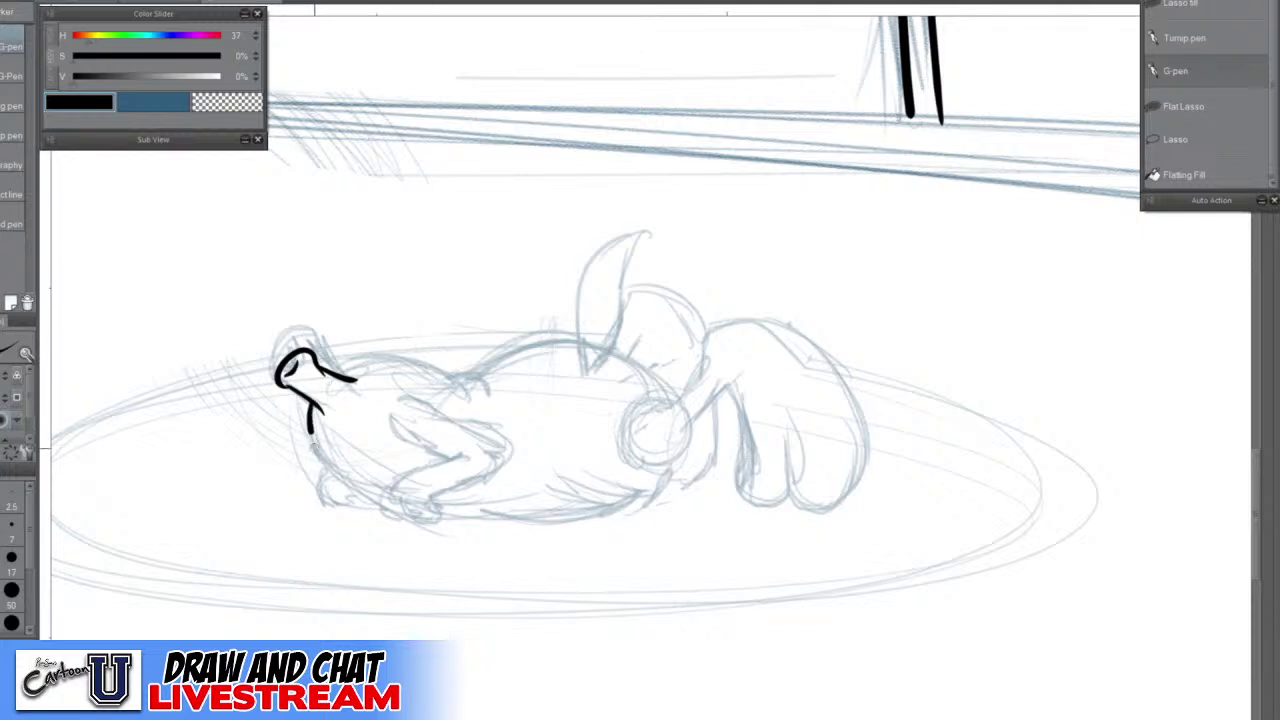
{"action": "mouse_move", "coordinate": [310, 433]}
{"action": "left_mouse_down"}
{"action": "mouse_move", "coordinate": [327, 473]}
{"action": "mouse_move", "coordinate": [395, 500]}
{"action": "left_mouse_up"}
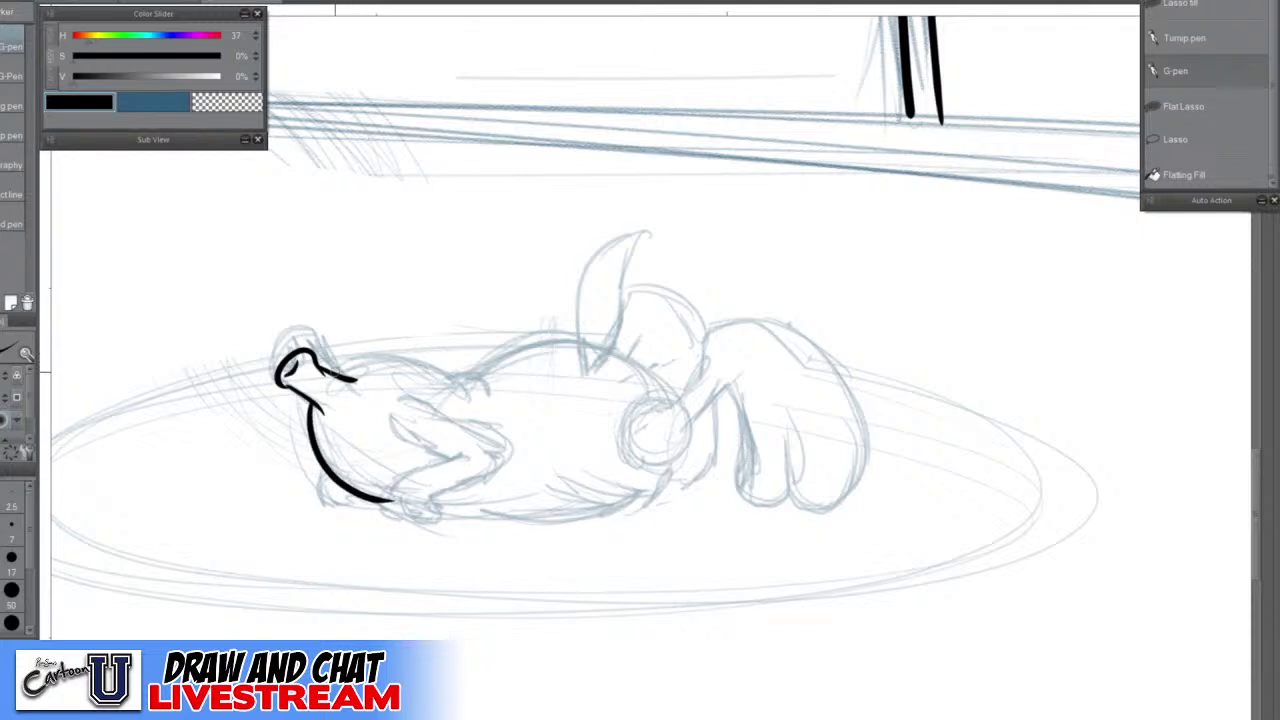
{"action": "mouse_move", "coordinate": [332, 378]}
{"action": "left_mouse_down"}
{"action": "mouse_move", "coordinate": [366, 356]}
{"action": "mouse_move", "coordinate": [480, 397]}
{"action": "mouse_move", "coordinate": [470, 373]}
{"action": "mouse_move", "coordinate": [492, 392]}
{"action": "left_mouse_up"}
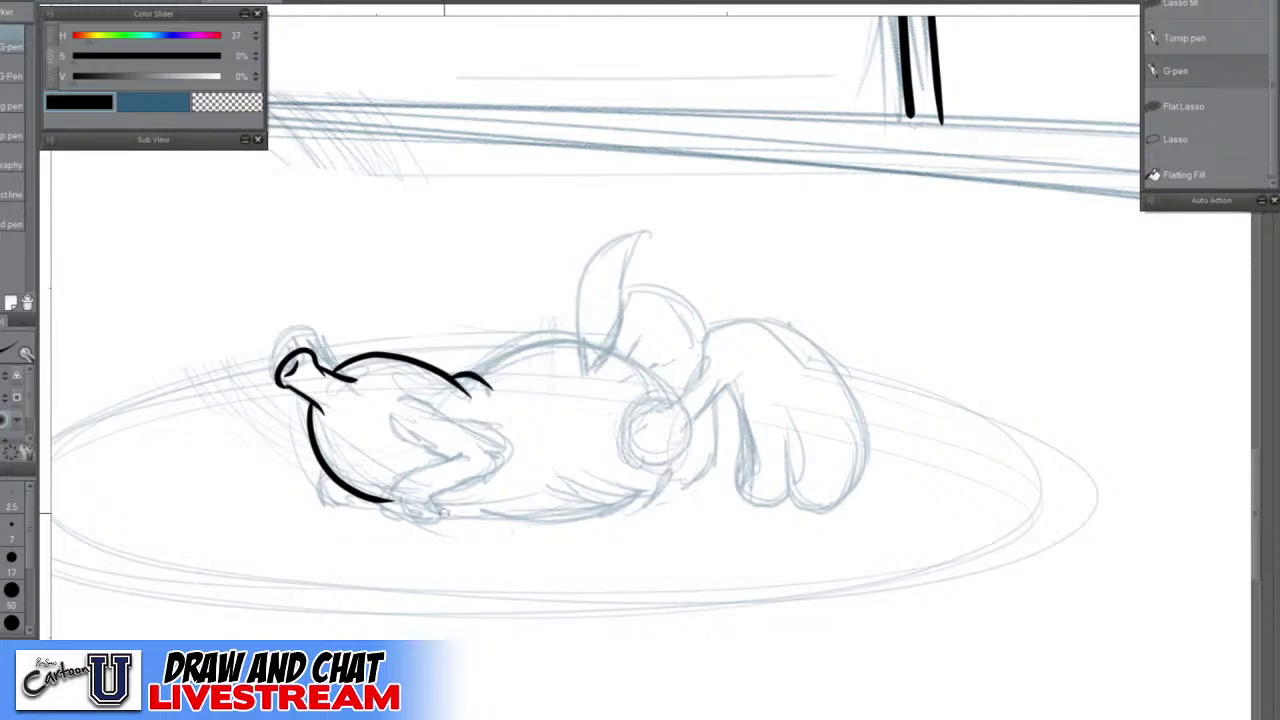
{"action": "mouse_move", "coordinate": [442, 512]}
{"action": "left_mouse_down"}
{"action": "mouse_move", "coordinate": [514, 526]}
{"action": "mouse_move", "coordinate": [620, 512]}
{"action": "mouse_move", "coordinate": [670, 465]}
{"action": "left_mouse_up"}
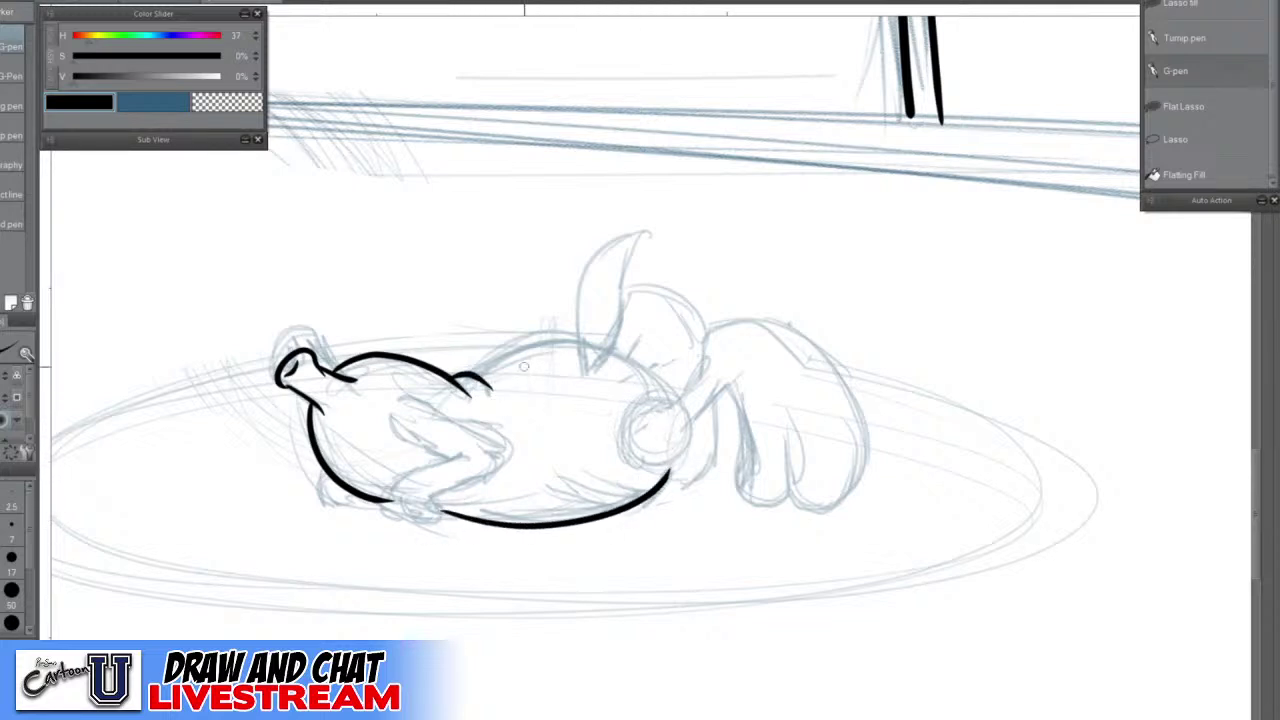
{"action": "mouse_move", "coordinate": [478, 382]}
{"action": "left_mouse_down"}
{"action": "mouse_move", "coordinate": [508, 352]}
{"action": "mouse_move", "coordinate": [587, 345]}
{"action": "mouse_move", "coordinate": [634, 362]}
{"action": "mouse_move", "coordinate": [674, 402]}
{"action": "left_mouse_up"}
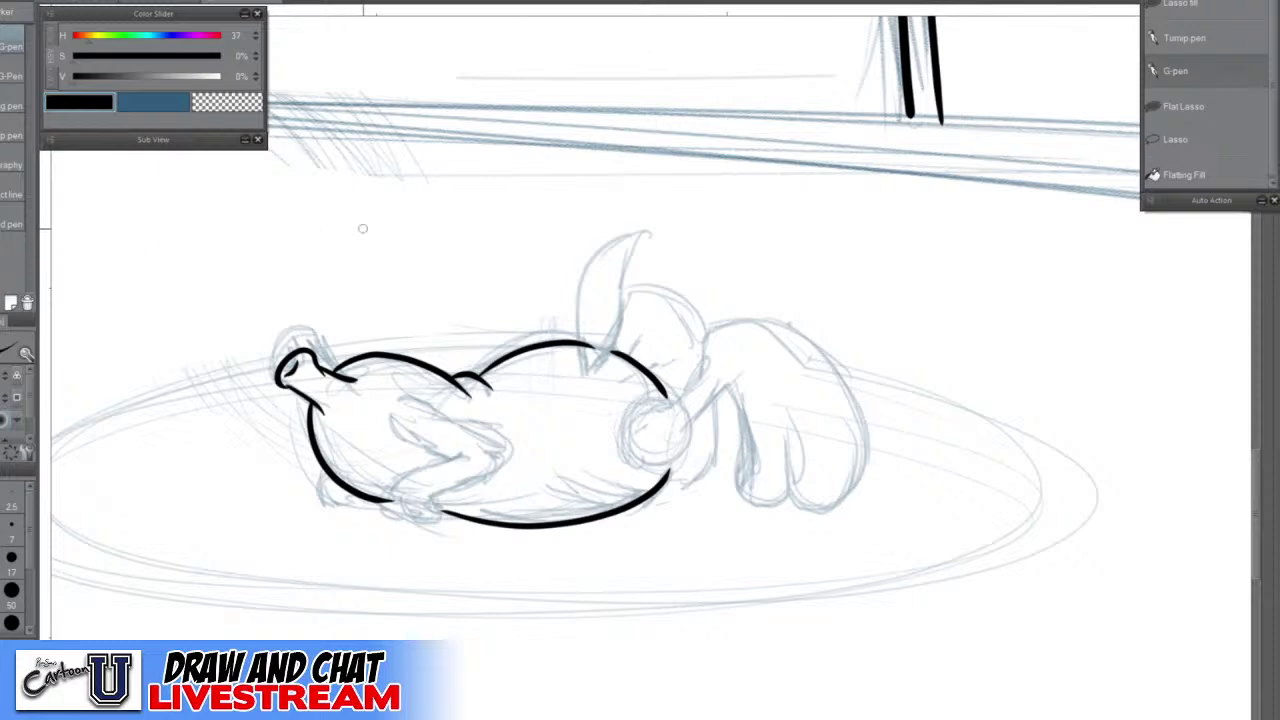
Ink the tall curved shape rising from the bird's upper body as two curves meeting in points at both ends
{"action": "scroll", "coordinate": [605, 332], "scroll_direction": "up", "scroll_amount": 2}
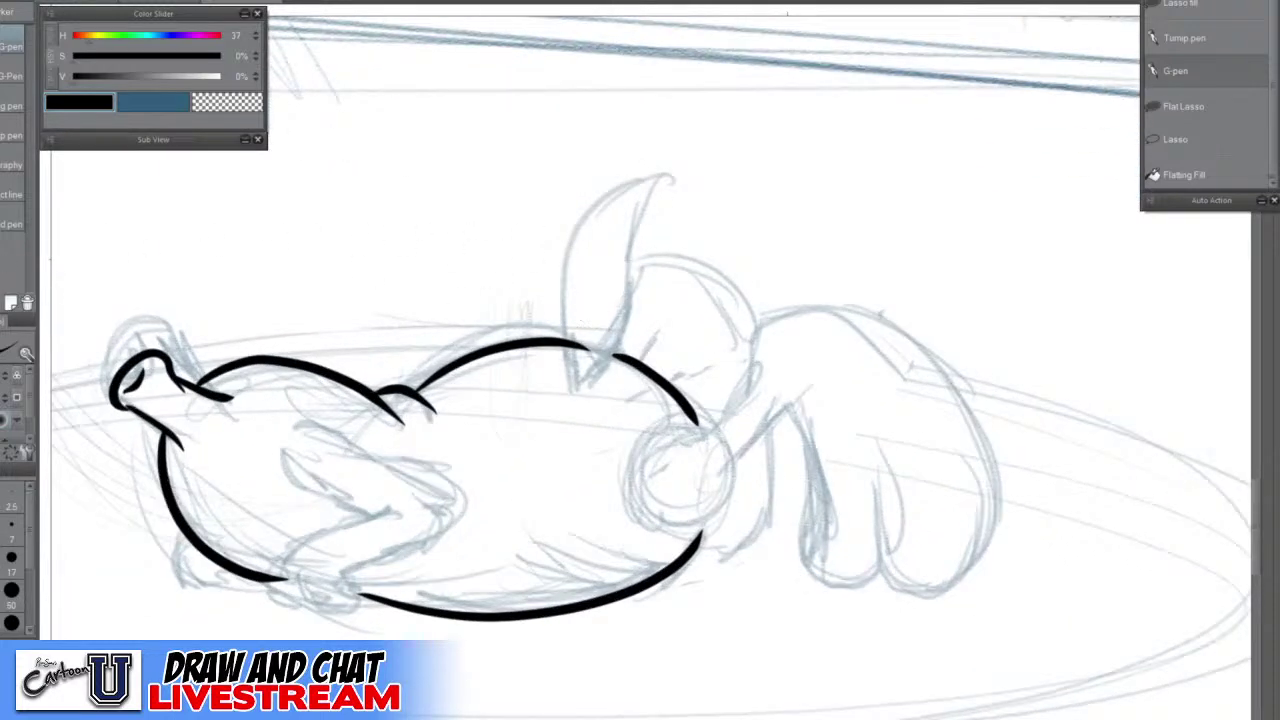
{"action": "scroll", "coordinate": [592, 325], "scroll_direction": "up", "scroll_amount": 1}
{"action": "scroll", "coordinate": [592, 325], "scroll_direction": "up", "scroll_amount": 1}
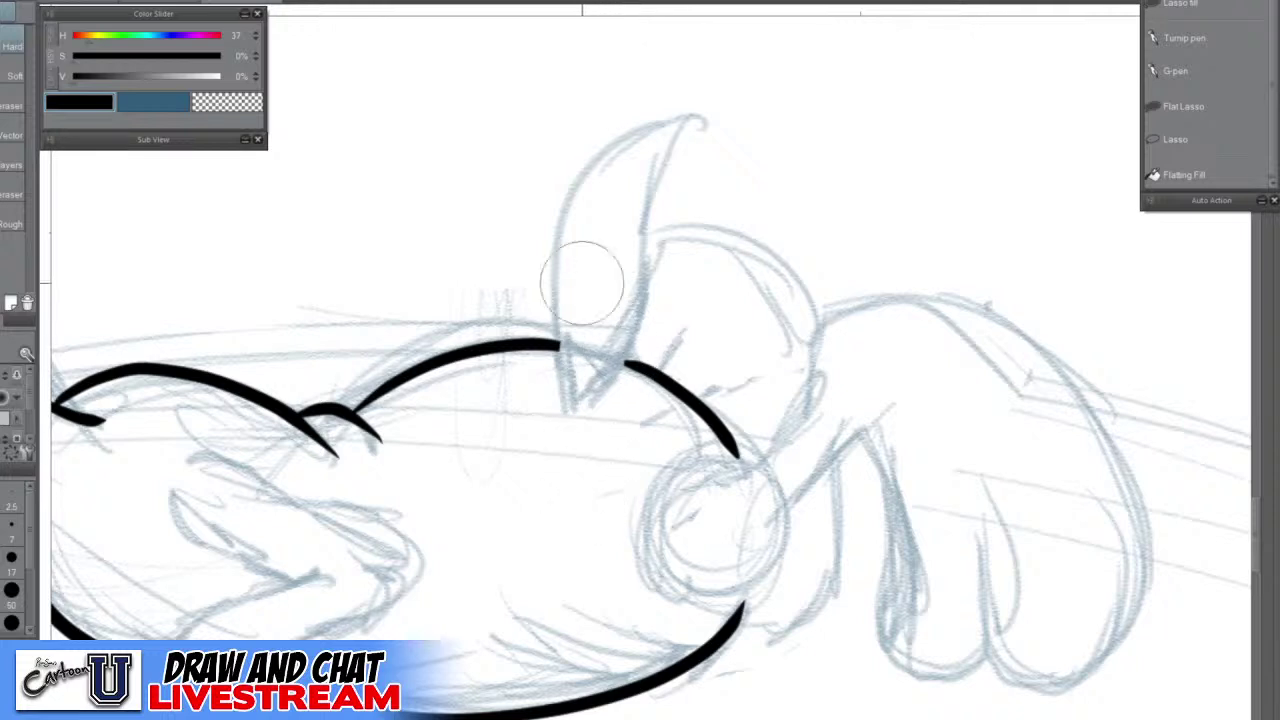
{"action": "key", "text": "p"}
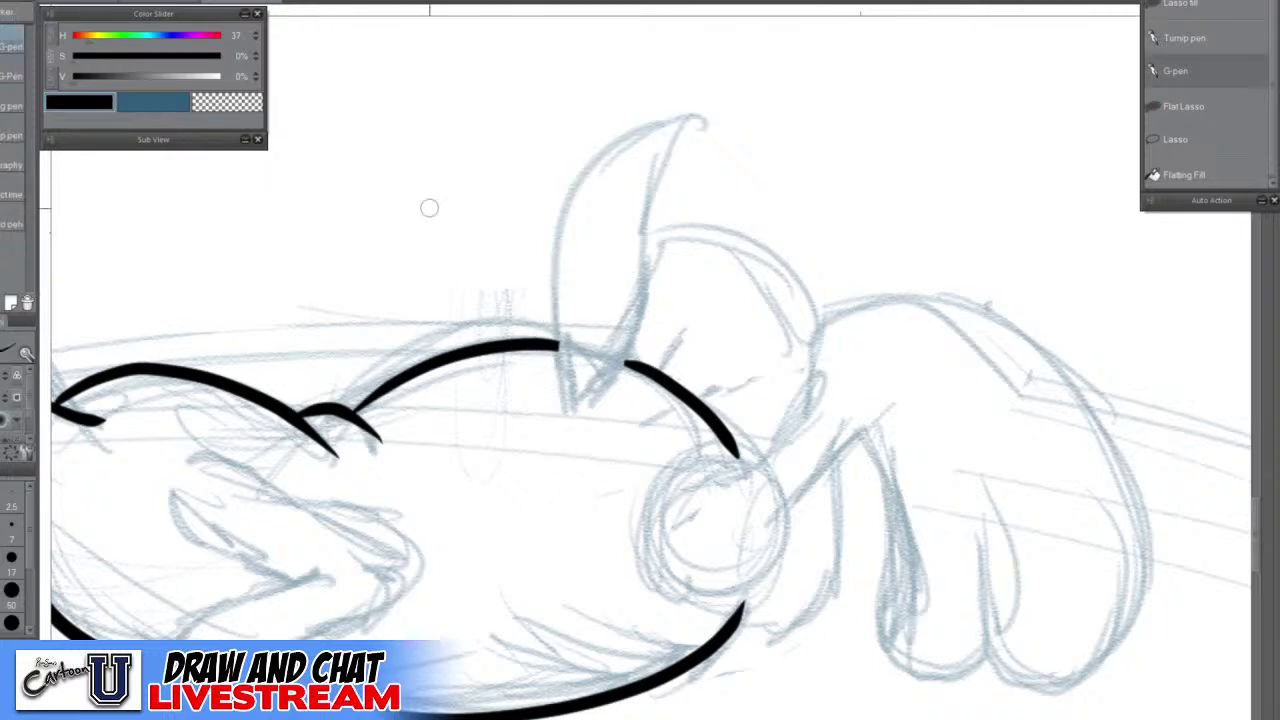
{"action": "scroll", "coordinate": [572, 400], "scroll_direction": "up", "scroll_amount": 2}
{"action": "mouse_move", "coordinate": [572, 400]}
{"action": "left_mouse_down"}
{"action": "mouse_move", "coordinate": [549, 290]}
{"action": "mouse_move", "coordinate": [555, 196]}
{"action": "mouse_move", "coordinate": [596, 85]}
{"action": "mouse_move", "coordinate": [651, 39]}
{"action": "mouse_move", "coordinate": [707, 20]}
{"action": "mouse_move", "coordinate": [777, 36]}
{"action": "left_mouse_up"}
{"action": "scroll", "coordinate": [766, 116], "scroll_direction": "up", "scroll_amount": 2}
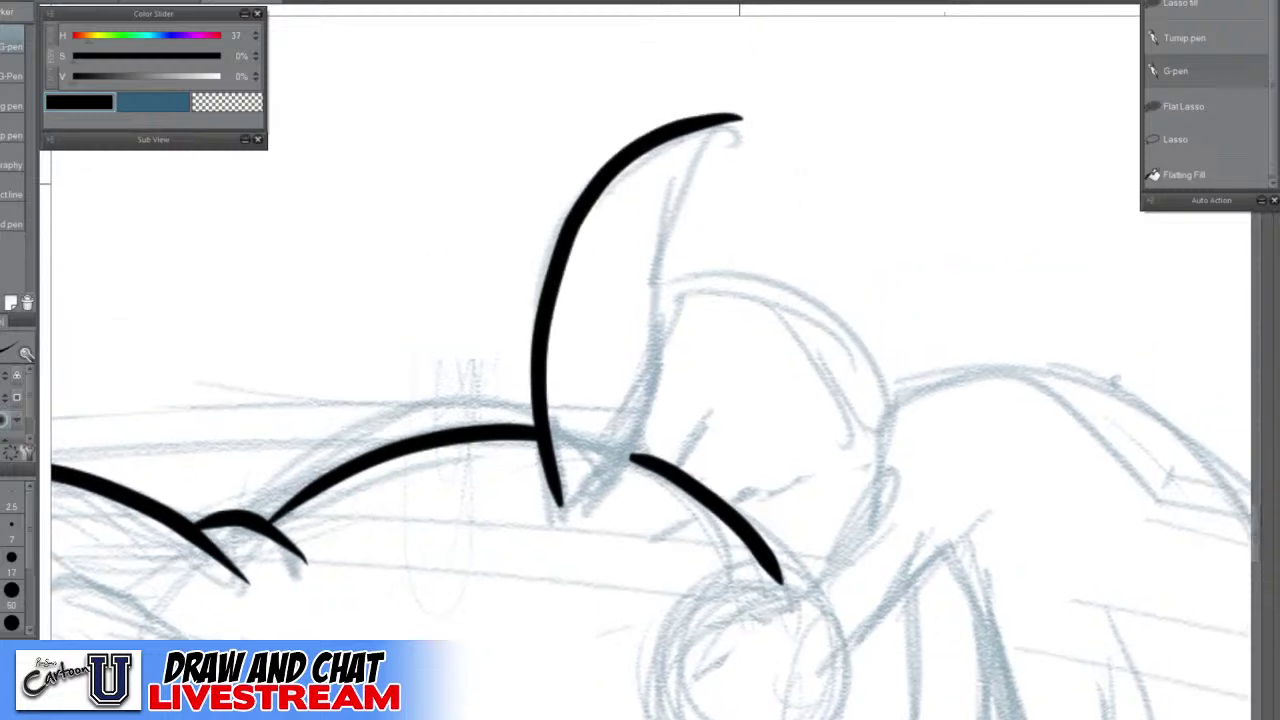
{"action": "mouse_move", "coordinate": [742, 118]}
{"action": "left_mouse_down"}
{"action": "mouse_move", "coordinate": [710, 137]}
{"action": "mouse_move", "coordinate": [669, 213]}
{"action": "mouse_move", "coordinate": [654, 405]}
{"action": "mouse_move", "coordinate": [637, 449]}
{"action": "mouse_move", "coordinate": [559, 513]}
{"action": "left_mouse_up"}
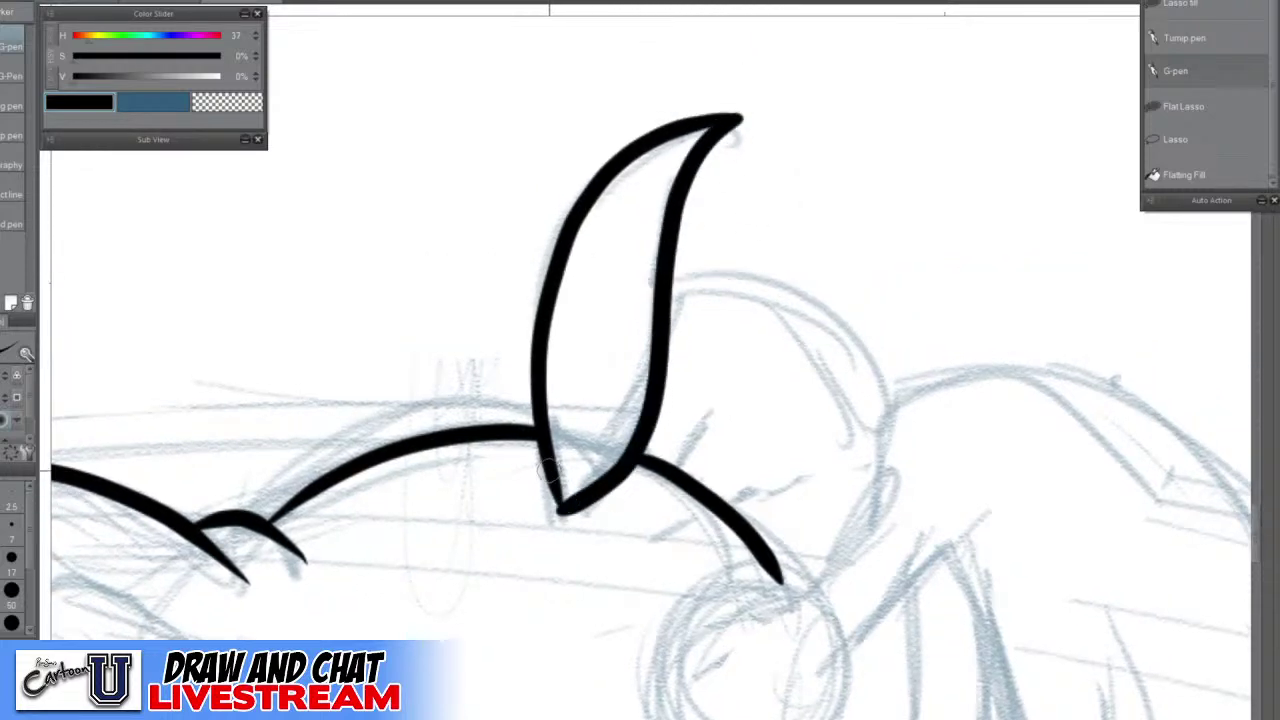
Add short tick marks along the bird's upper body on both sides of the base of the curved pointed shape
{"action": "scroll", "coordinate": [843, 449], "scroll_direction": "down", "scroll_amount": 1}
{"action": "scroll", "coordinate": [843, 449], "scroll_direction": "down", "scroll_amount": 3}
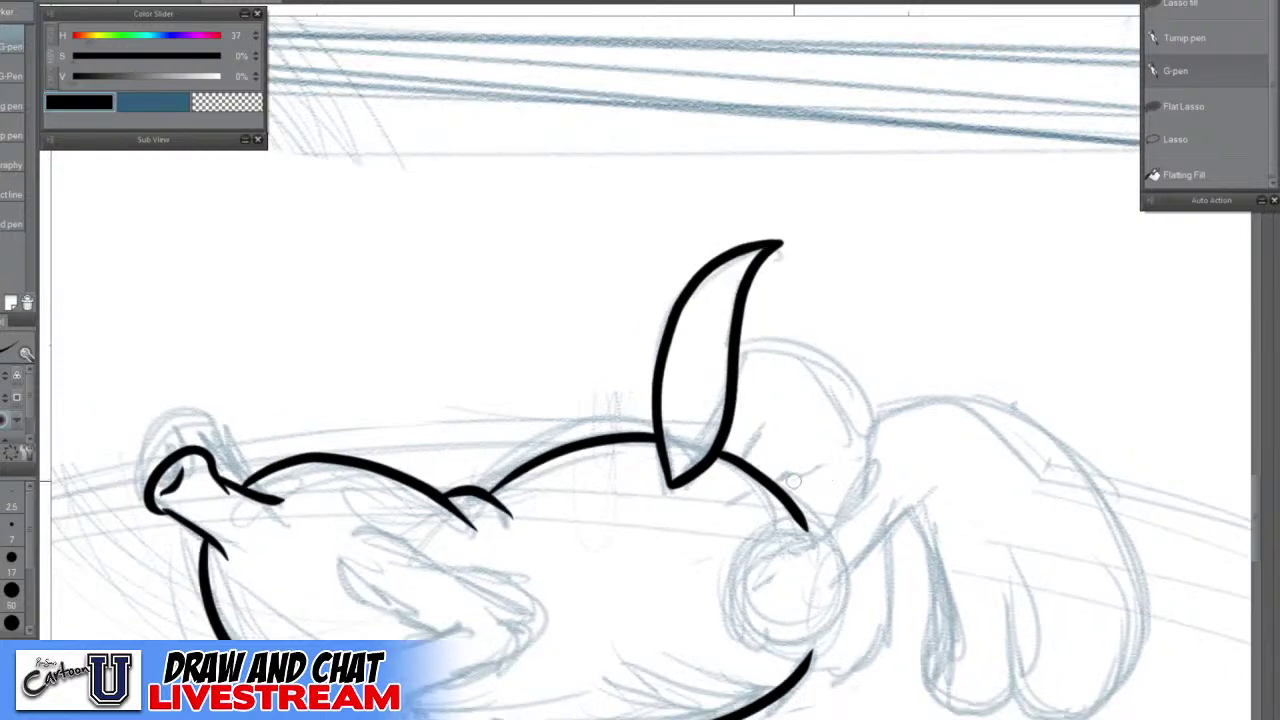
{"action": "left_click_drag", "start_coordinate": [743, 492], "coordinate": [765, 458]}
{"action": "key", "text": "ctrl+z"}
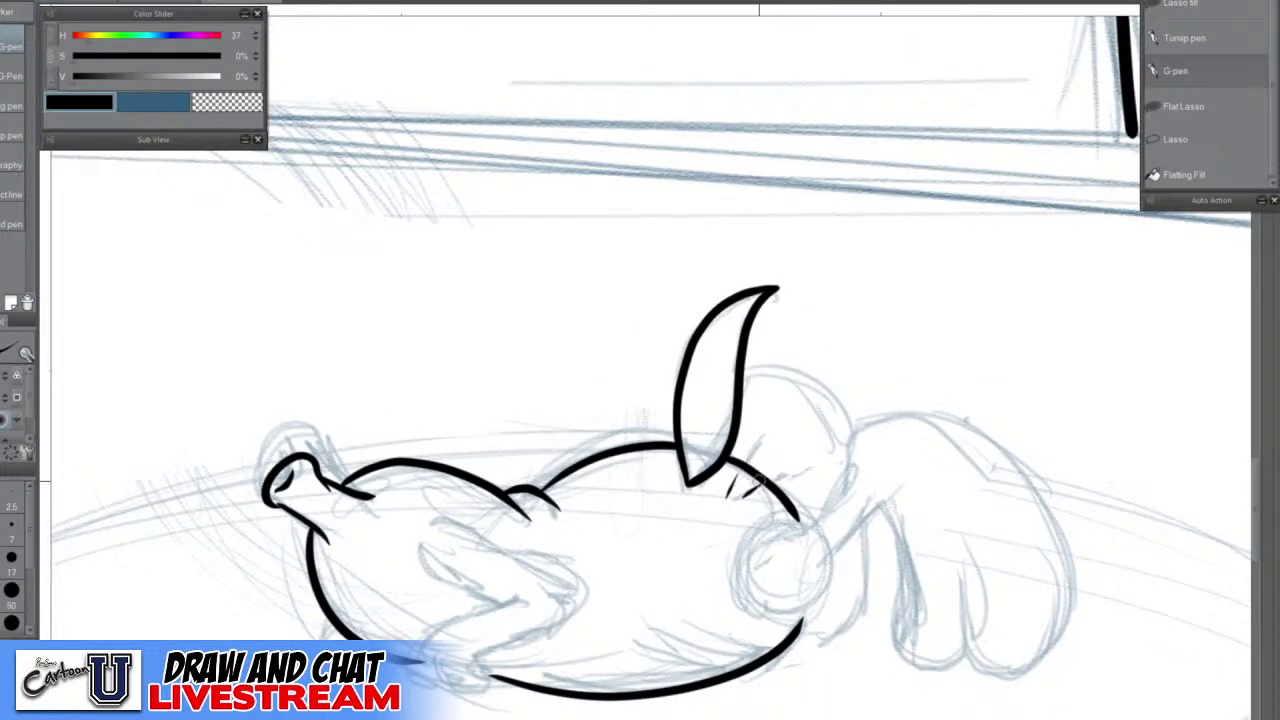
{"action": "left_click_drag", "start_coordinate": [637, 472], "coordinate": [659, 437]}
{"action": "key", "text": "ctrl+z"}
{"action": "left_click_drag", "start_coordinate": [746, 500], "coordinate": [756, 490]}
{"action": "scroll", "coordinate": [555, 483], "scroll_direction": "up", "scroll_amount": 3}
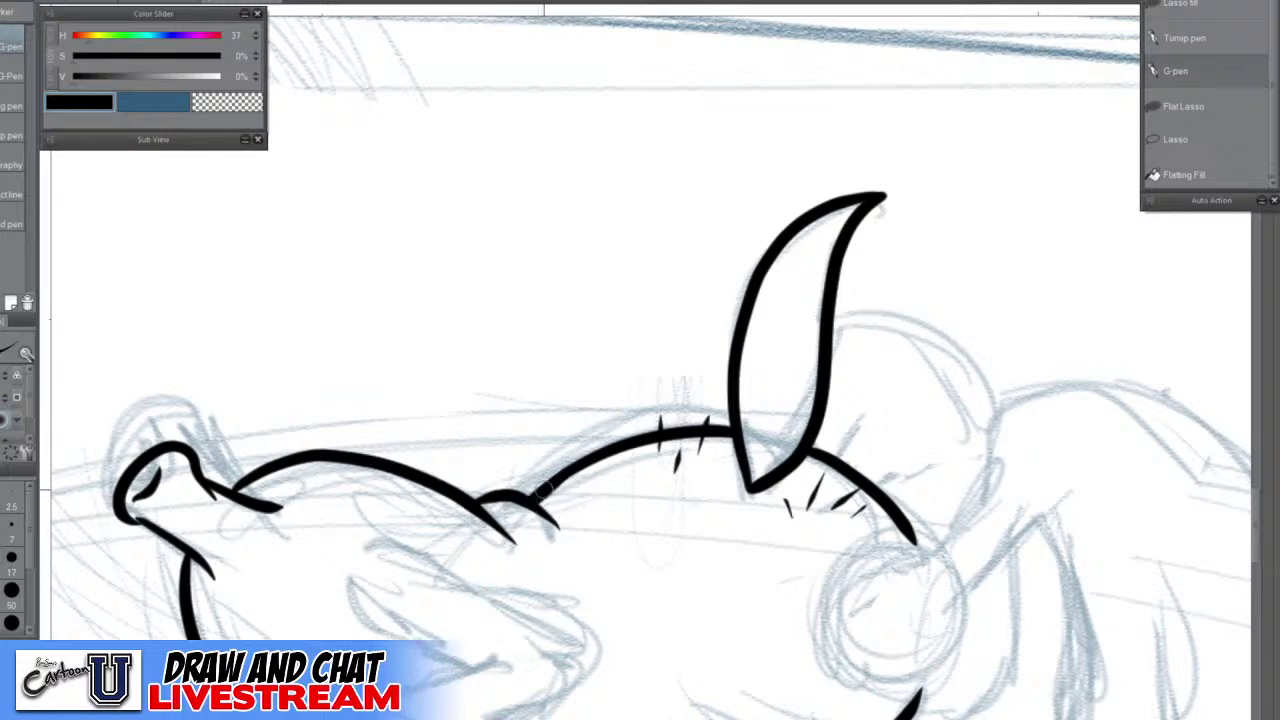
{"action": "scroll", "coordinate": [835, 450], "scroll_direction": "down", "scroll_amount": 1}
{"action": "scroll", "coordinate": [569, 484], "scroll_direction": "up", "scroll_amount": 1}
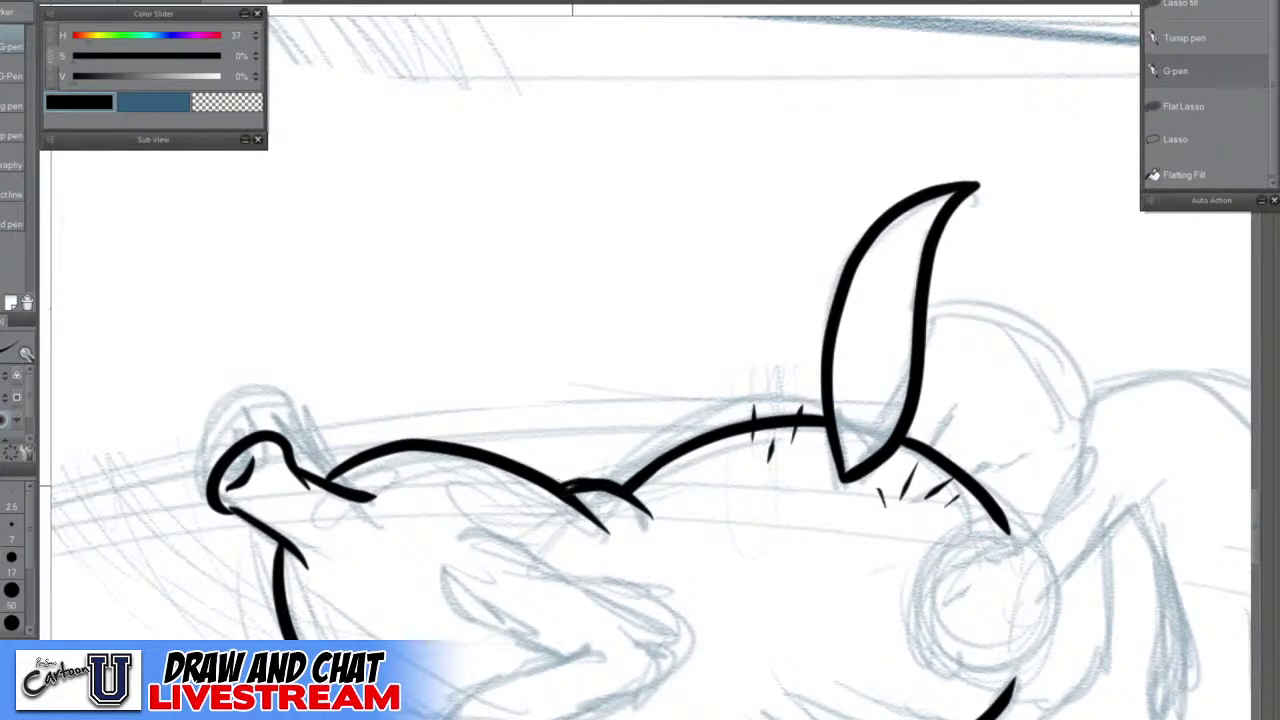
Ink the bird's bent near limb across the lower body, from its rounded upper end down to the small toed foot
{"action": "left_click_drag", "start_coordinate": [561, 487], "coordinate": [614, 483]}
{"action": "scroll", "coordinate": [990, 465], "scroll_direction": "down", "scroll_amount": 3}
{"action": "left_click_drag", "start_coordinate": [950, 617], "coordinate": [674, 433]}
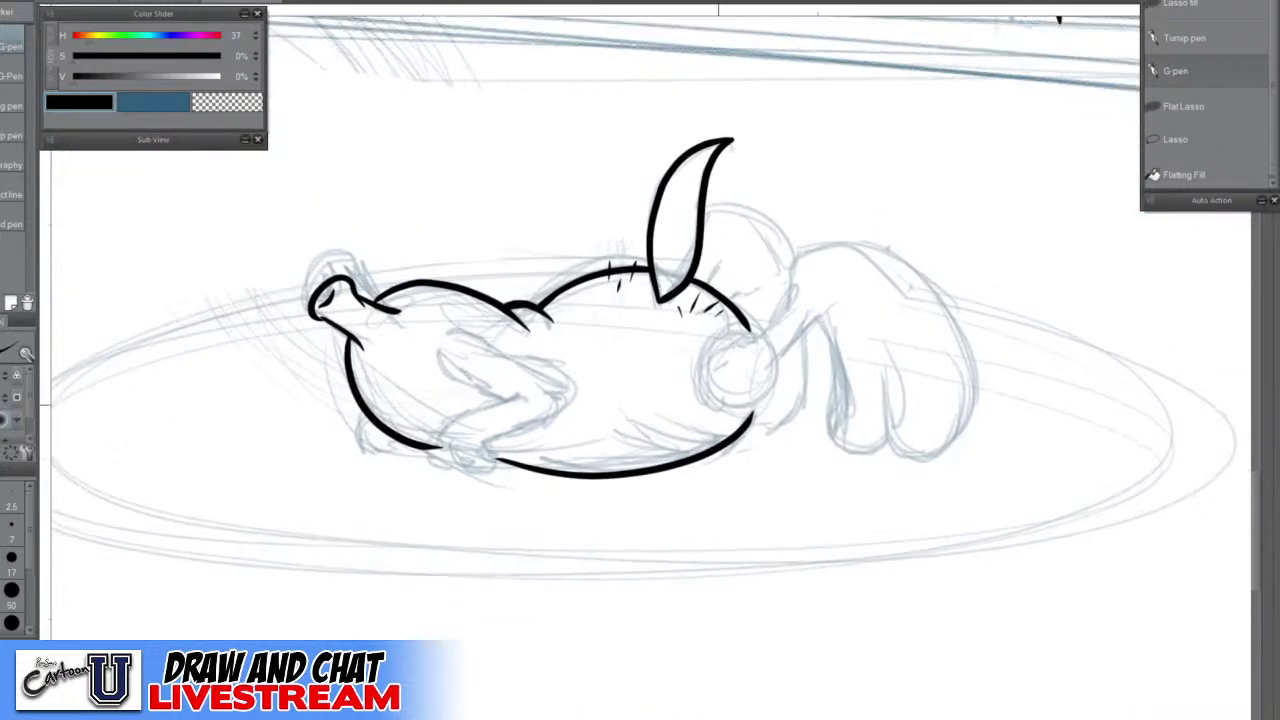
{"action": "scroll", "coordinate": [430, 330], "scroll_direction": "up", "scroll_amount": 2}
{"action": "left_click_drag", "start_coordinate": [452, 372], "coordinate": [505, 397]}
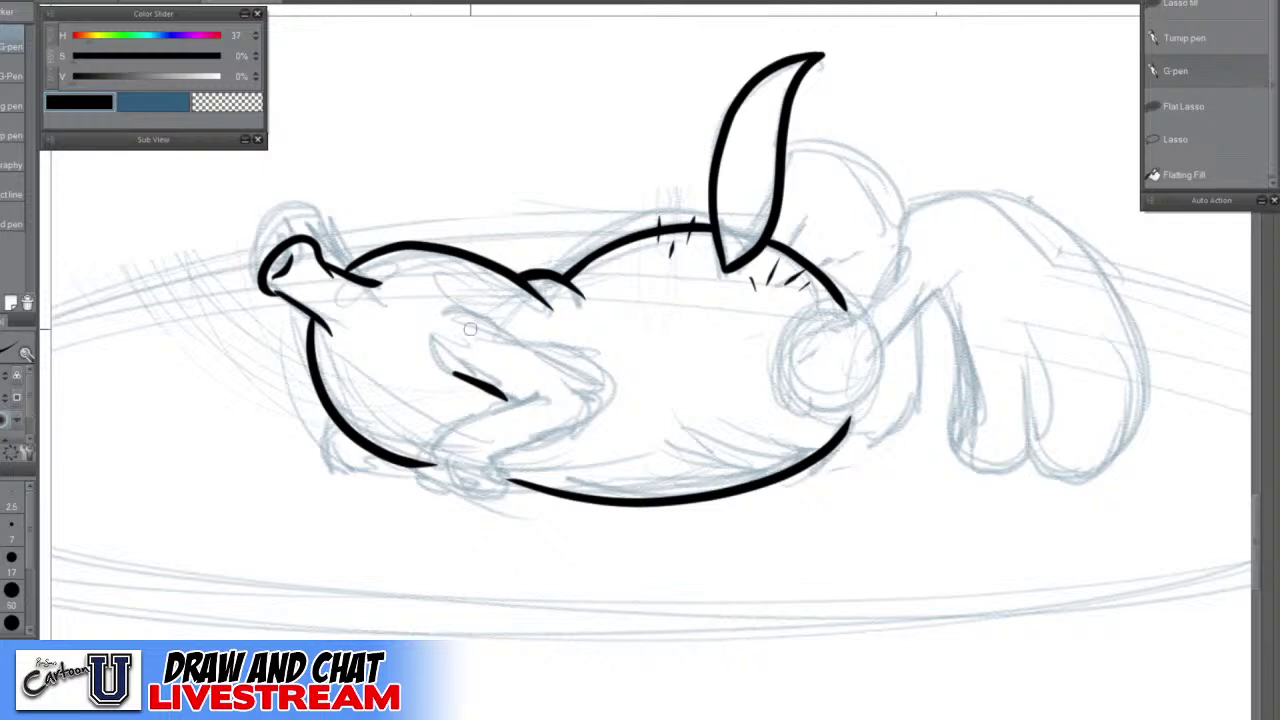
{"action": "mouse_move", "coordinate": [443, 325]}
{"action": "left_mouse_down"}
{"action": "mouse_move", "coordinate": [505, 341]}
{"action": "mouse_move", "coordinate": [490, 323]}
{"action": "mouse_move", "coordinate": [504, 349]}
{"action": "mouse_move", "coordinate": [561, 375]}
{"action": "mouse_move", "coordinate": [571, 418]}
{"action": "mouse_move", "coordinate": [497, 451]}
{"action": "left_mouse_up"}
{"action": "key", "text": "ctrl+z"}
{"action": "mouse_move", "coordinate": [535, 395]}
{"action": "left_mouse_down"}
{"action": "mouse_move", "coordinate": [436, 440]}
{"action": "mouse_move", "coordinate": [435, 481]}
{"action": "mouse_move", "coordinate": [469, 494]}
{"action": "left_mouse_up"}
{"action": "mouse_move", "coordinate": [493, 448]}
{"action": "left_mouse_down"}
{"action": "mouse_move", "coordinate": [506, 495]}
{"action": "mouse_move", "coordinate": [471, 488]}
{"action": "mouse_move", "coordinate": [474, 474]}
{"action": "left_mouse_up"}
{"action": "mouse_move", "coordinate": [466, 494]}
{"action": "left_mouse_down"}
{"action": "mouse_move", "coordinate": [450, 473]}
{"action": "mouse_move", "coordinate": [485, 495]}
{"action": "left_mouse_up"}
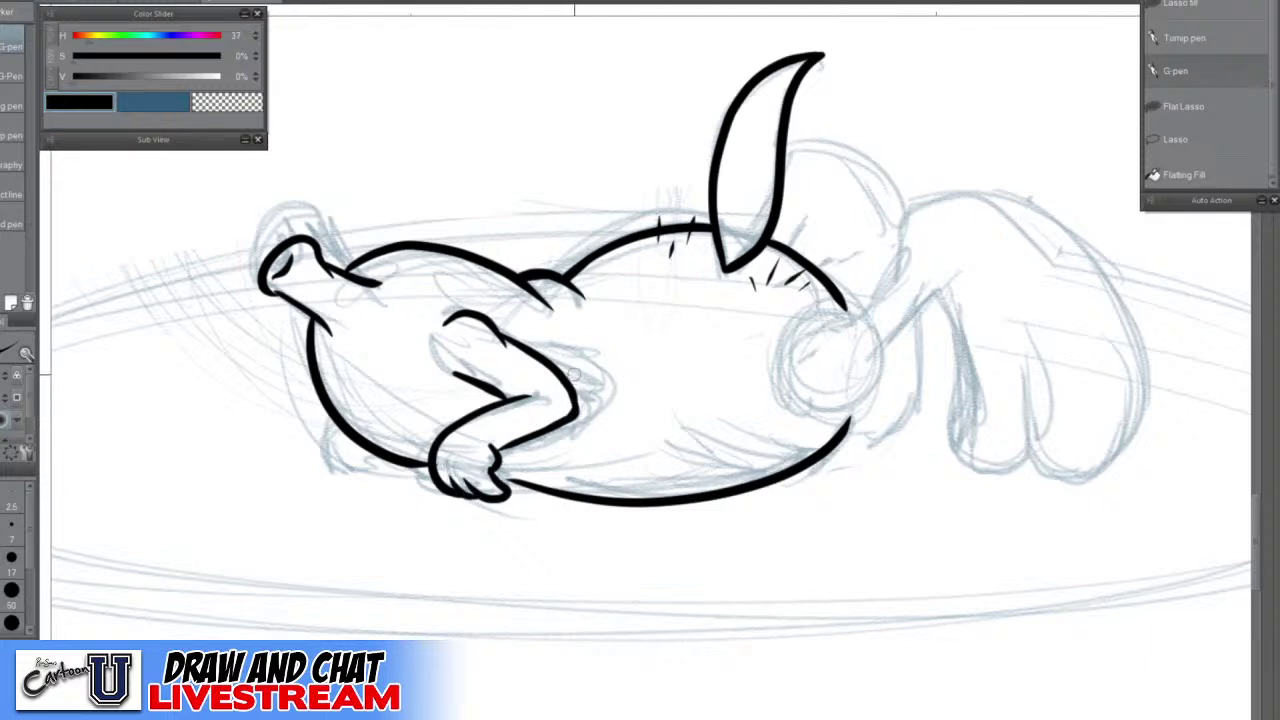
Erase and redraw the outer bend of the near limb as a smoother, rounded corner
{"action": "left_click_drag", "start_coordinate": [575, 409], "coordinate": [576, 389]}
{"action": "key", "text": "e"}
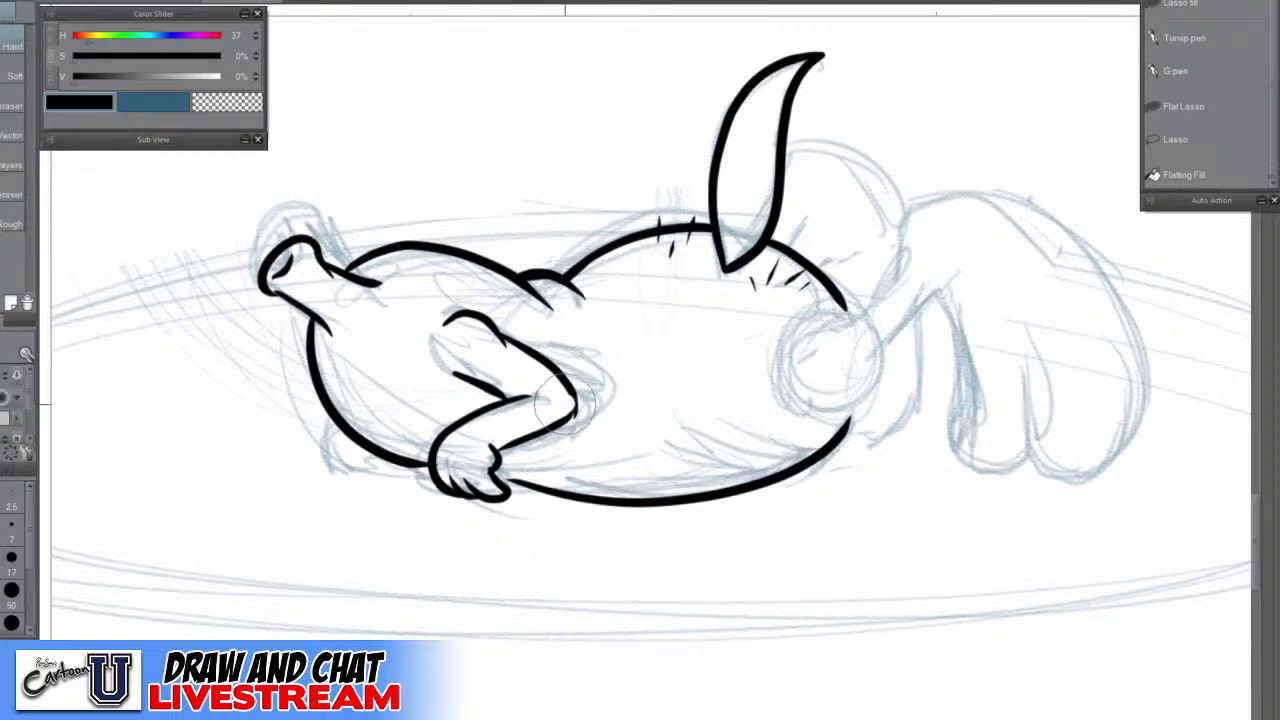
{"action": "key", "text": "p"}
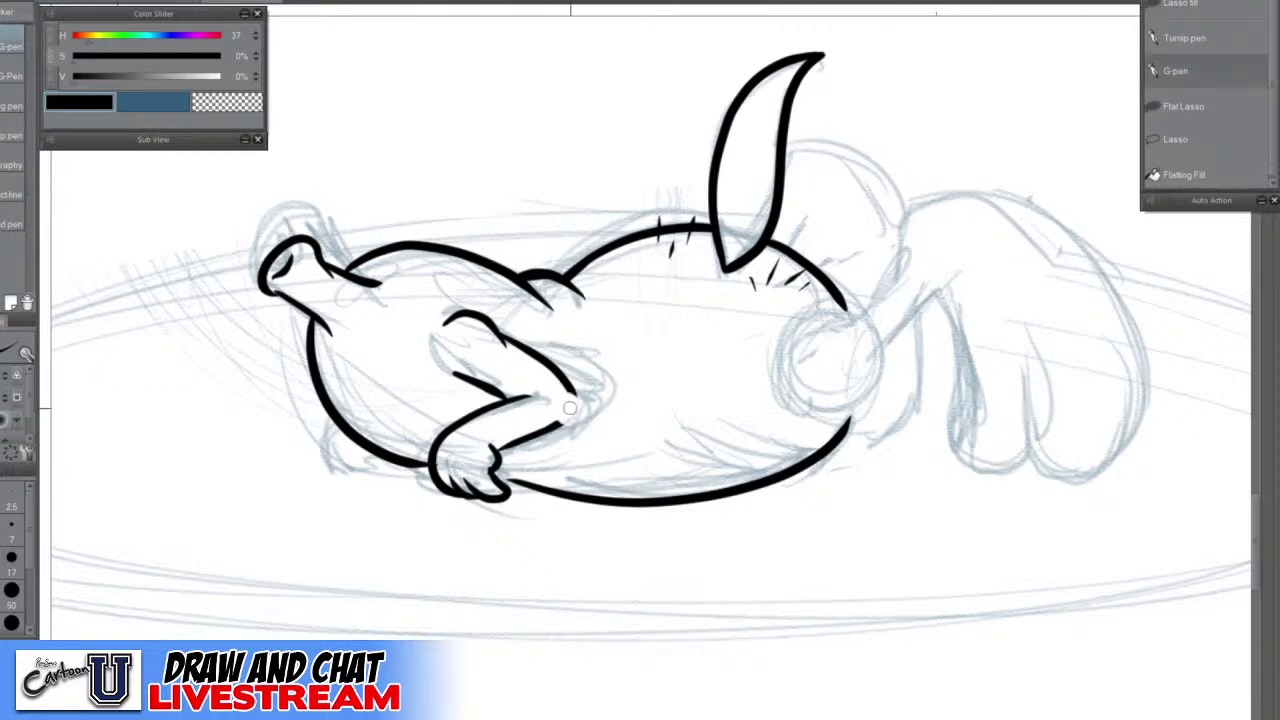
{"action": "scroll", "coordinate": [569, 408], "scroll_direction": "up", "scroll_amount": 1}
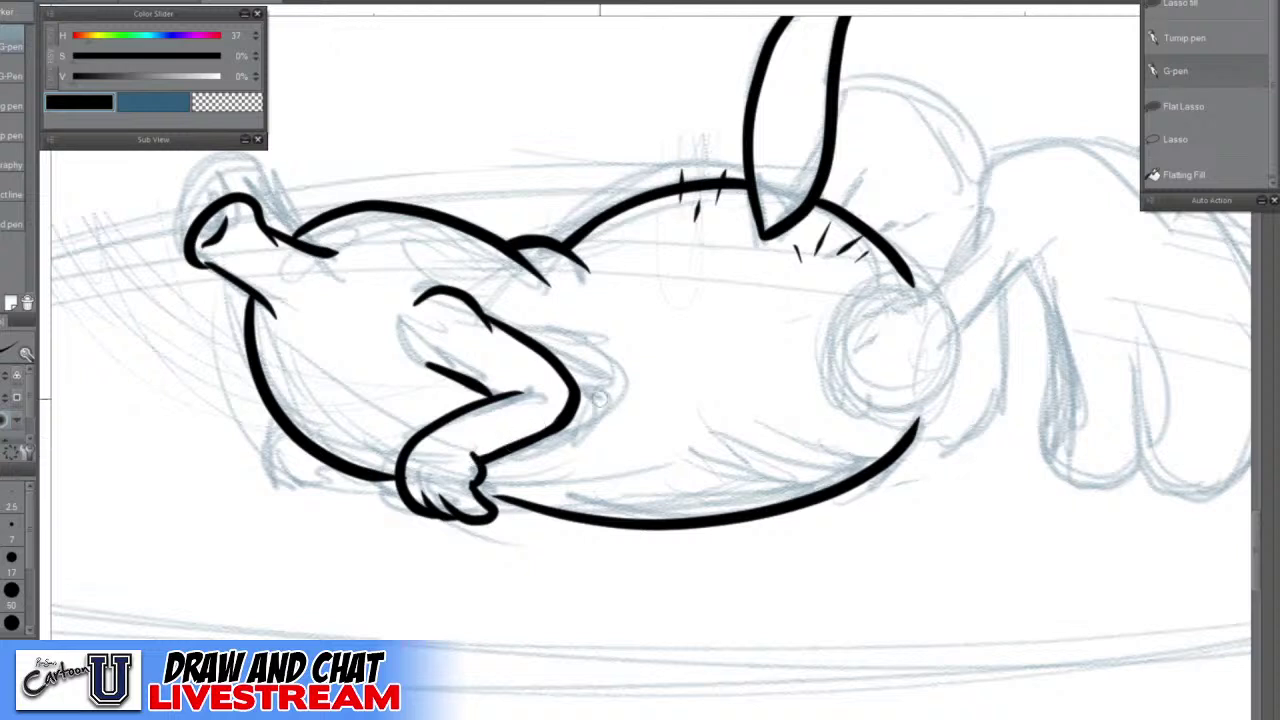
{"action": "key", "text": "e"}
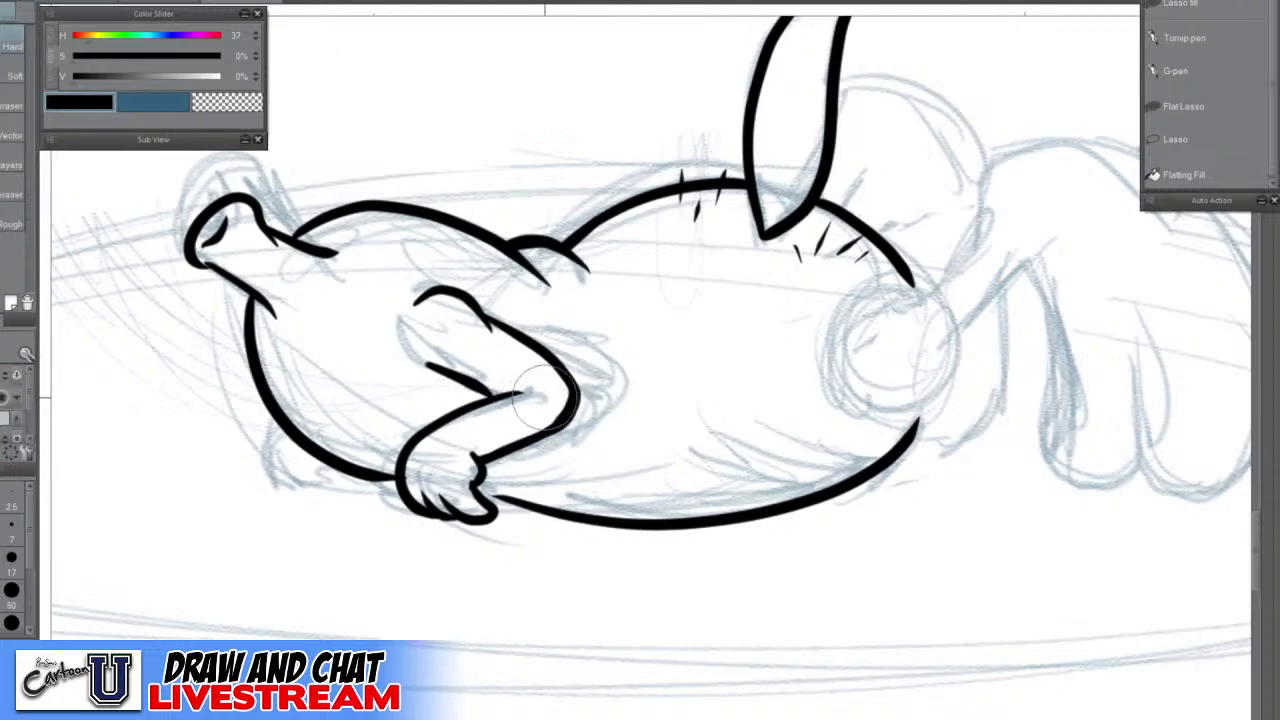
{"action": "key", "text": "bracketleft"}
{"action": "key", "text": "bracketleft"}
{"action": "key", "text": "bracketleft"}
{"action": "key", "text": "bracketleft"}
{"action": "key", "text": "bracketleft"}
{"action": "key", "text": "p"}
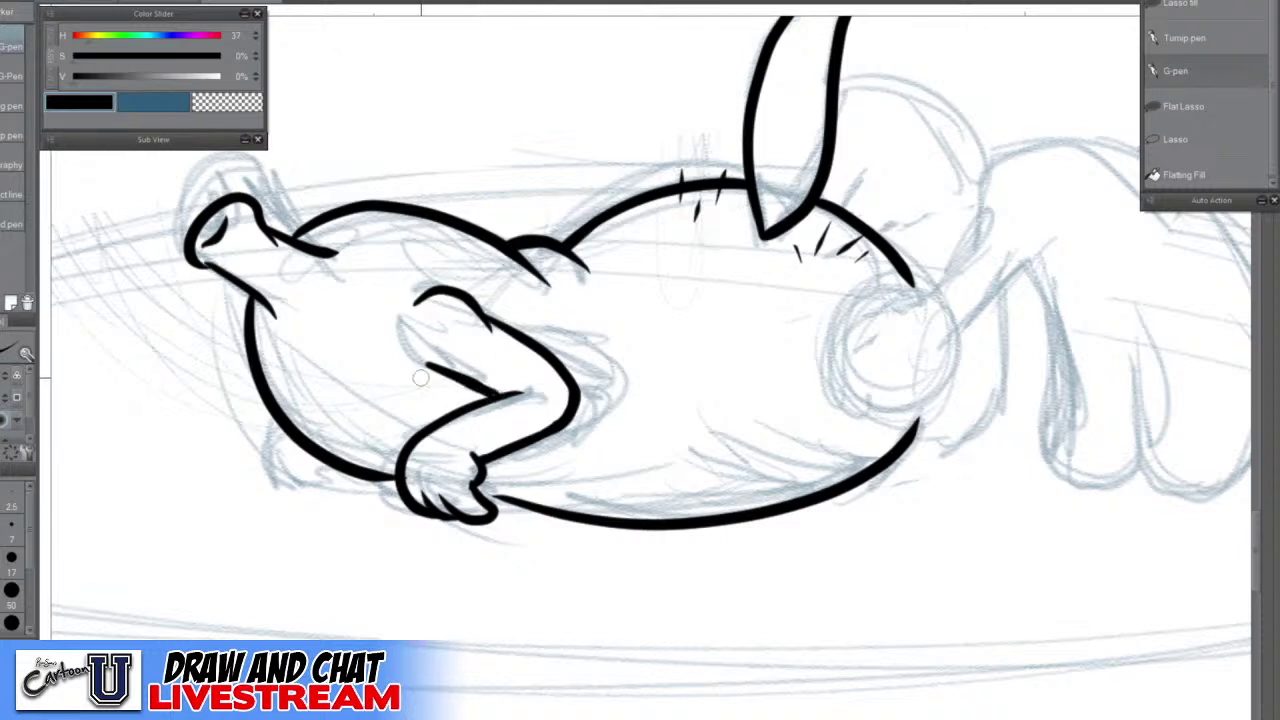
Add a short crease at the inner end of the limb line, and ink the small far foot with toes beneath the body
{"action": "left_click_drag", "start_coordinate": [422, 376], "coordinate": [452, 378]}
{"action": "mouse_move", "coordinate": [281, 423]}
{"action": "left_mouse_down"}
{"action": "mouse_move", "coordinate": [262, 447]}
{"action": "mouse_move", "coordinate": [286, 485]}
{"action": "left_mouse_up"}
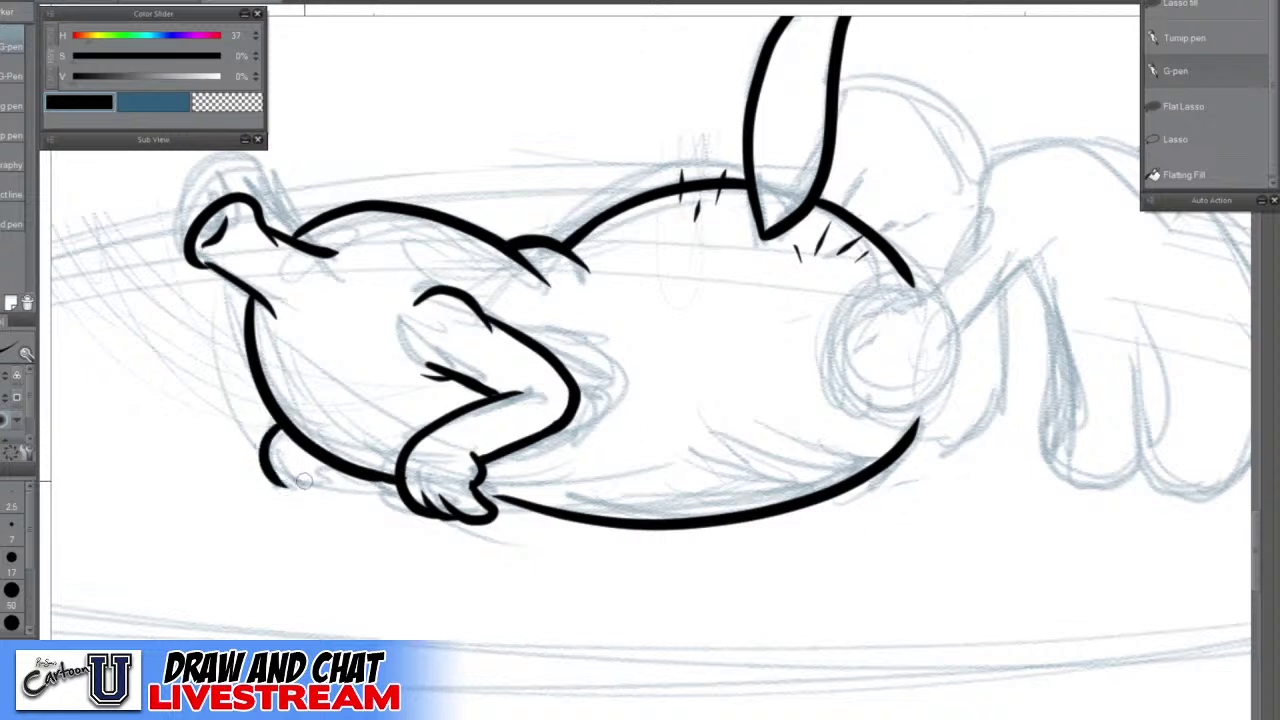
{"action": "key", "text": "ctrl+z"}
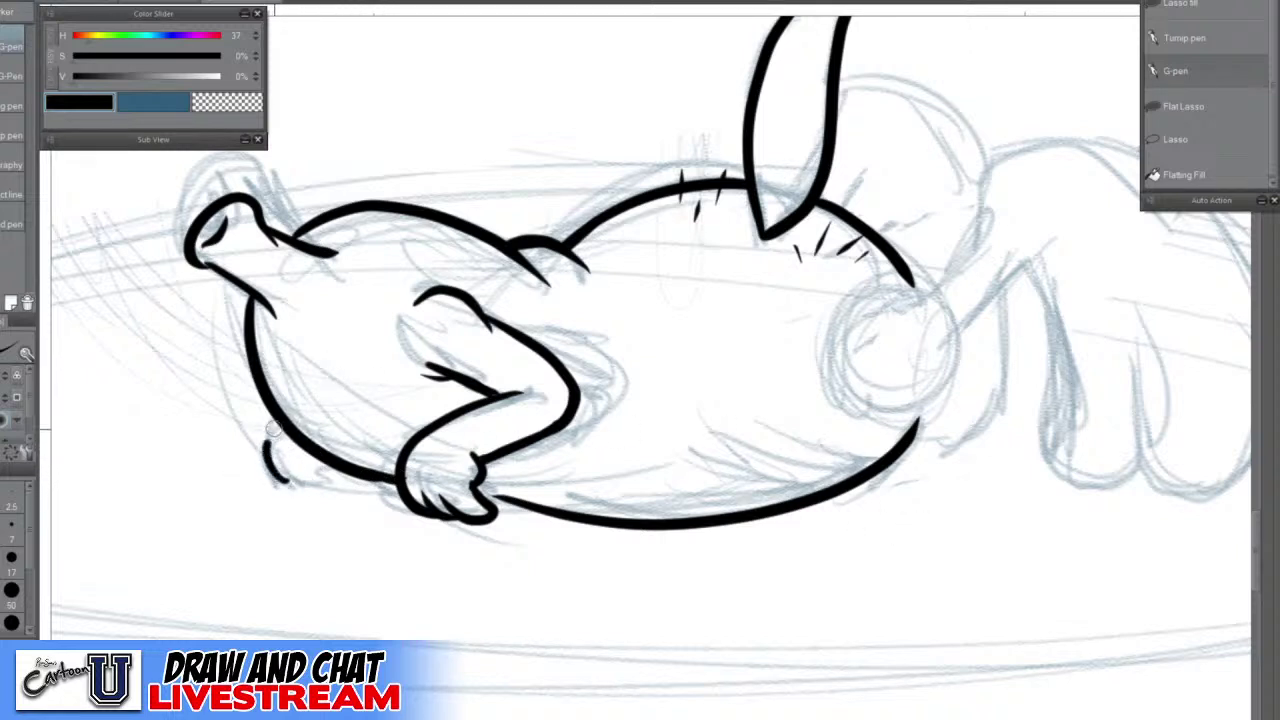
{"action": "mouse_move", "coordinate": [276, 428]}
{"action": "left_mouse_down"}
{"action": "mouse_move", "coordinate": [295, 455]}
{"action": "mouse_move", "coordinate": [287, 470]}
{"action": "mouse_move", "coordinate": [278, 450]}
{"action": "mouse_move", "coordinate": [285, 474]}
{"action": "mouse_move", "coordinate": [281, 459]}
{"action": "mouse_move", "coordinate": [301, 481]}
{"action": "mouse_move", "coordinate": [341, 469]}
{"action": "mouse_move", "coordinate": [298, 458]}
{"action": "mouse_move", "coordinate": [347, 456]}
{"action": "left_mouse_up"}
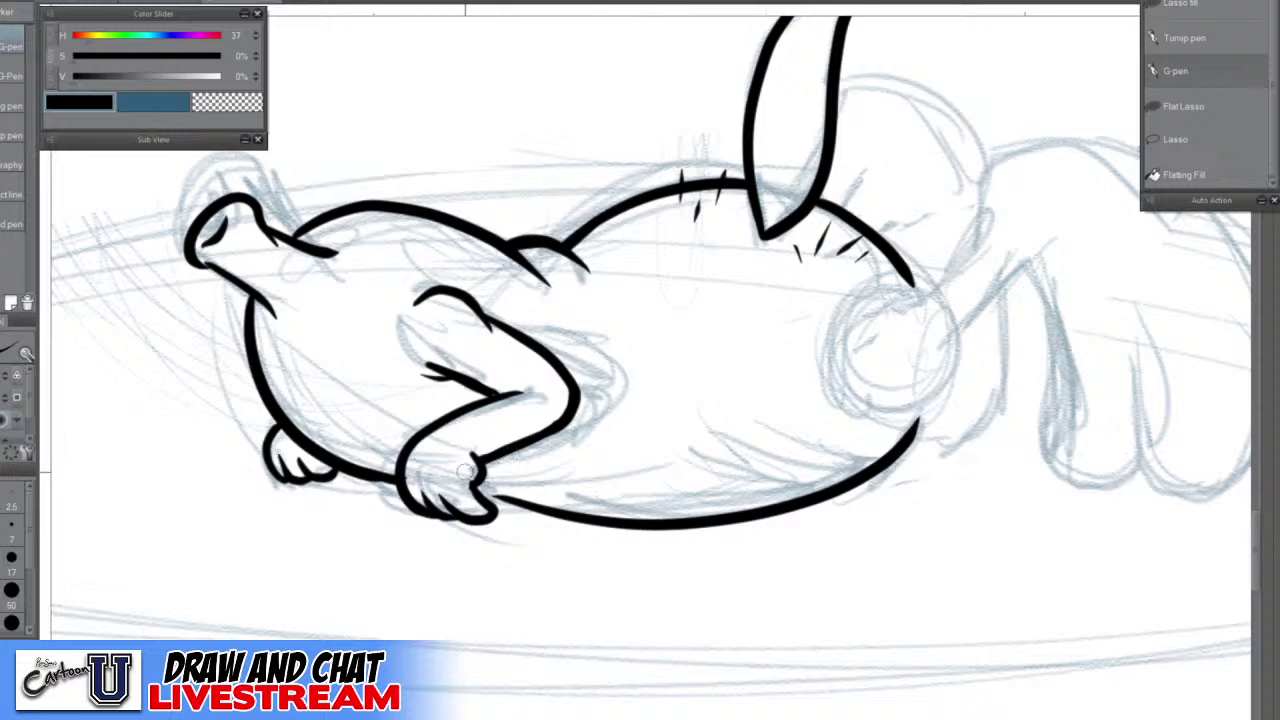
Extend the bird's lower body outline to join the near foot
{"action": "scroll", "coordinate": [470, 472], "scroll_direction": "up", "scroll_amount": 2}
{"action": "left_click_drag", "start_coordinate": [468, 483], "coordinate": [525, 505]}
{"action": "scroll", "coordinate": [872, 472], "scroll_direction": "down", "scroll_amount": 2}
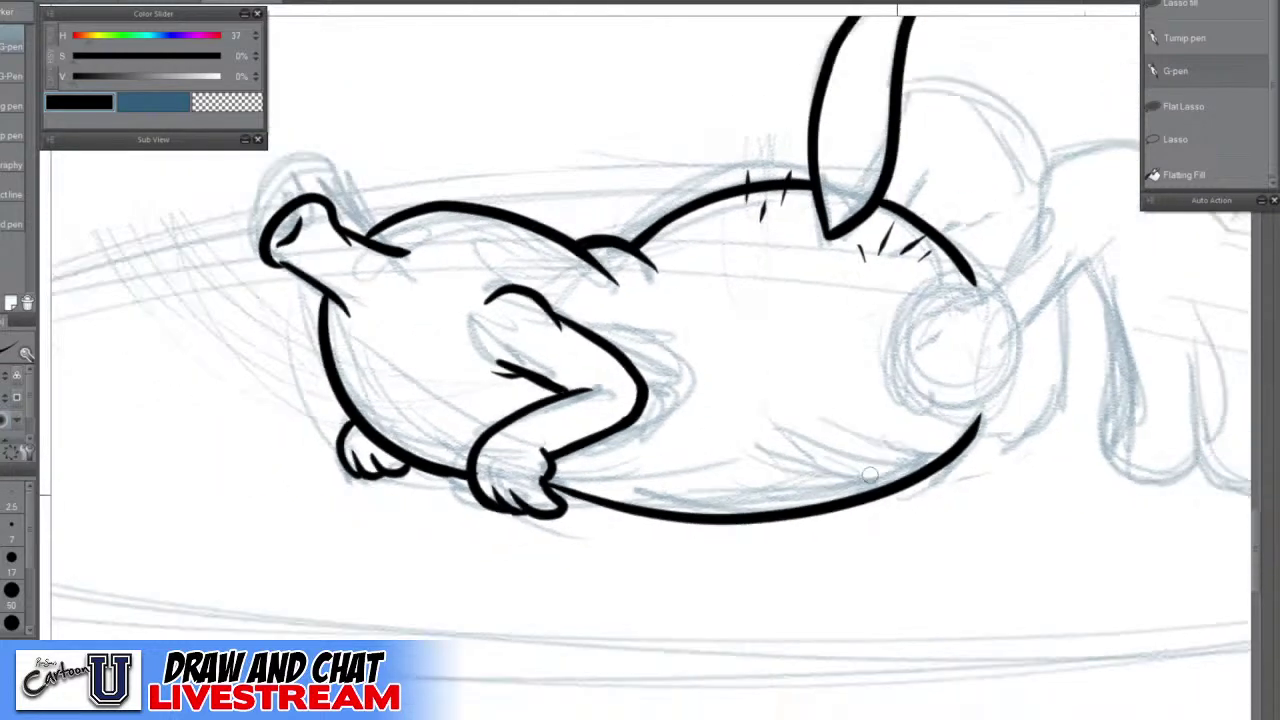
Ink the stubby knobbed end at the body's open side, with curved upper and lower edges and a short inner mark
{"action": "key", "text": "space"}
{"action": "left_click_drag", "start_coordinate": [1035, 428], "coordinate": [797, 482]}
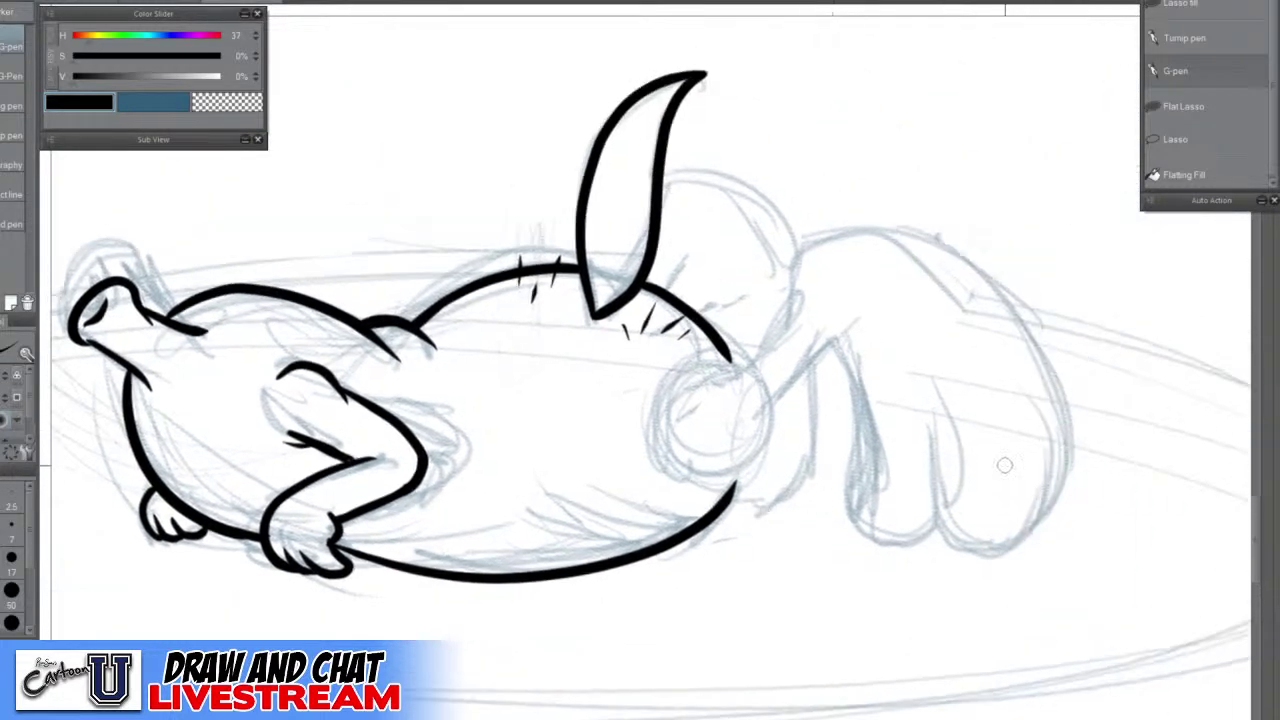
{"action": "scroll", "coordinate": [712, 372], "scroll_direction": "up", "scroll_amount": 1}
{"action": "mouse_move", "coordinate": [739, 362]}
{"action": "left_mouse_down"}
{"action": "mouse_move", "coordinate": [702, 369]}
{"action": "mouse_move", "coordinate": [682, 457]}
{"action": "left_mouse_up"}
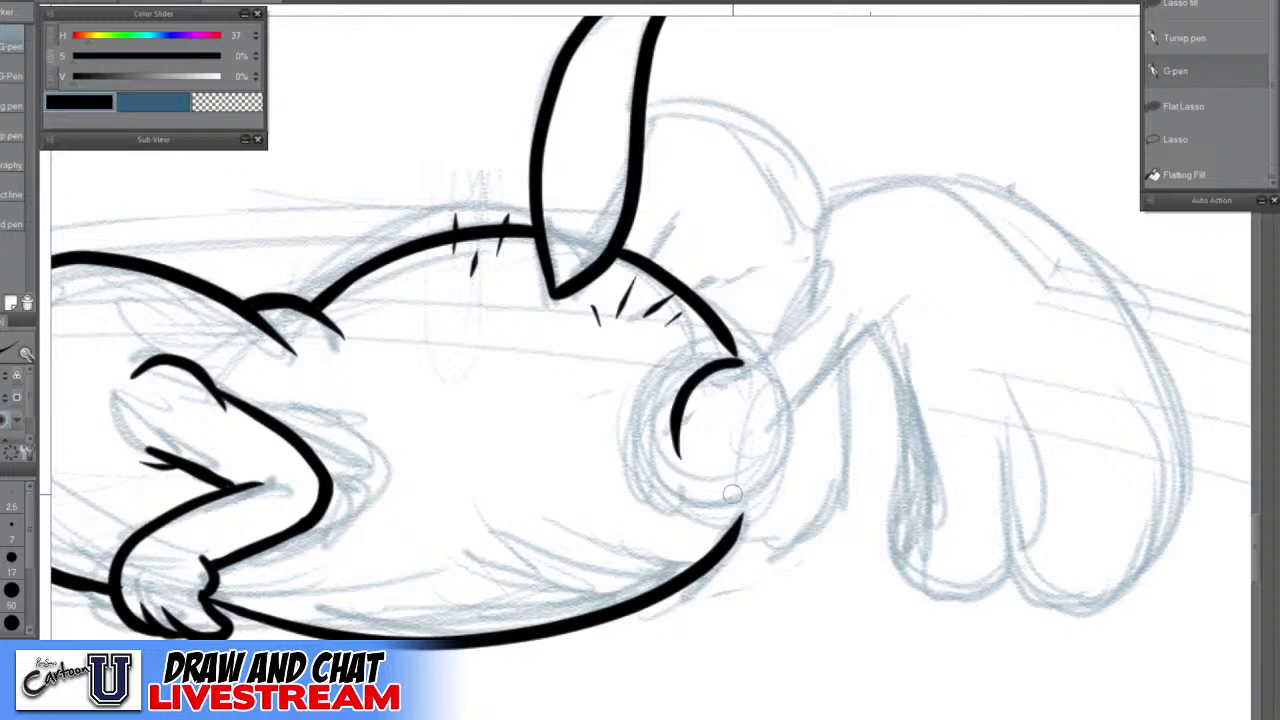
{"action": "key", "text": "ctrl+z"}
{"action": "mouse_move", "coordinate": [732, 362]}
{"action": "left_mouse_down"}
{"action": "mouse_move", "coordinate": [765, 356]}
{"action": "mouse_move", "coordinate": [799, 399]}
{"action": "mouse_move", "coordinate": [754, 492]}
{"action": "mouse_move", "coordinate": [700, 502]}
{"action": "left_mouse_up"}
{"action": "key", "text": "ctrl+z"}
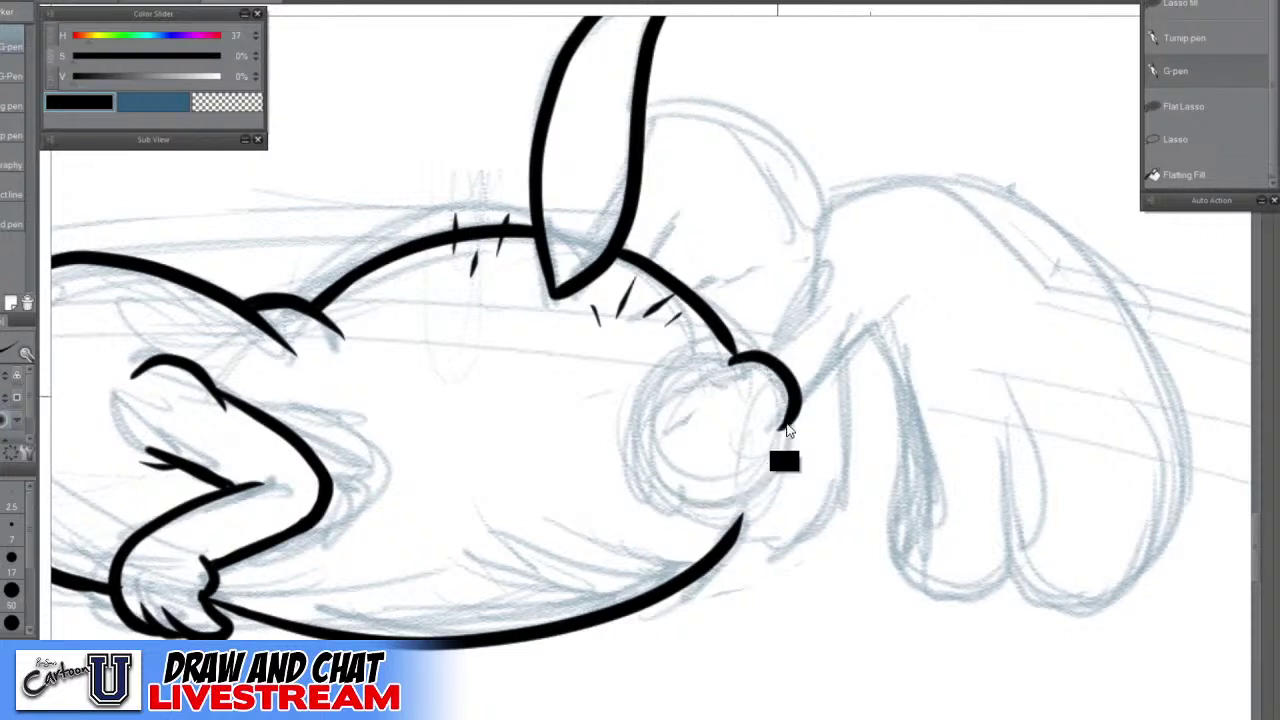
{"action": "left_click_drag", "start_coordinate": [738, 361], "coordinate": [666, 370]}
{"action": "key", "text": "ctrl+z"}
{"action": "mouse_move", "coordinate": [782, 422]}
{"action": "left_mouse_down"}
{"action": "mouse_move", "coordinate": [777, 486]}
{"action": "mouse_move", "coordinate": [747, 518]}
{"action": "mouse_move", "coordinate": [672, 513]}
{"action": "left_mouse_up"}
{"action": "left_click_drag", "start_coordinate": [756, 384], "coordinate": [767, 412]}
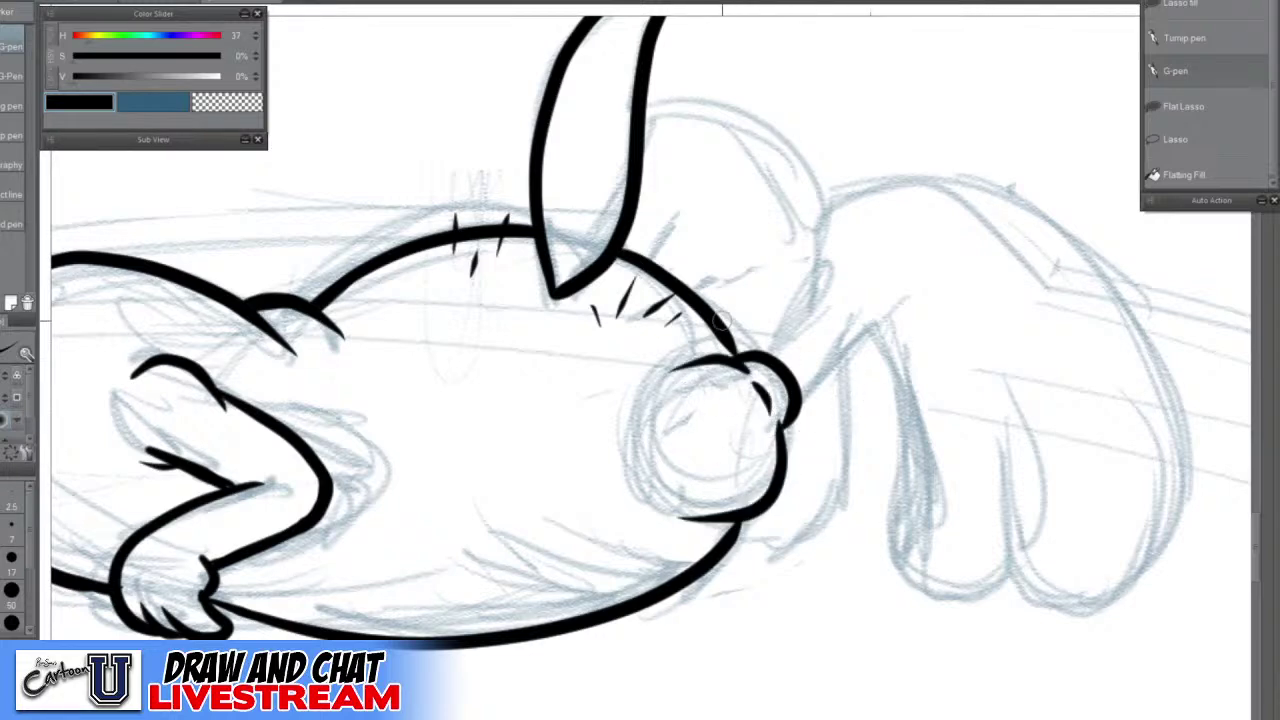
Outline the large drooping shape beyond the knob, with a curved upper and outer edge and two rounded lobes below
{"action": "scroll", "coordinate": [650, 332], "scroll_direction": "down", "scroll_amount": 2}
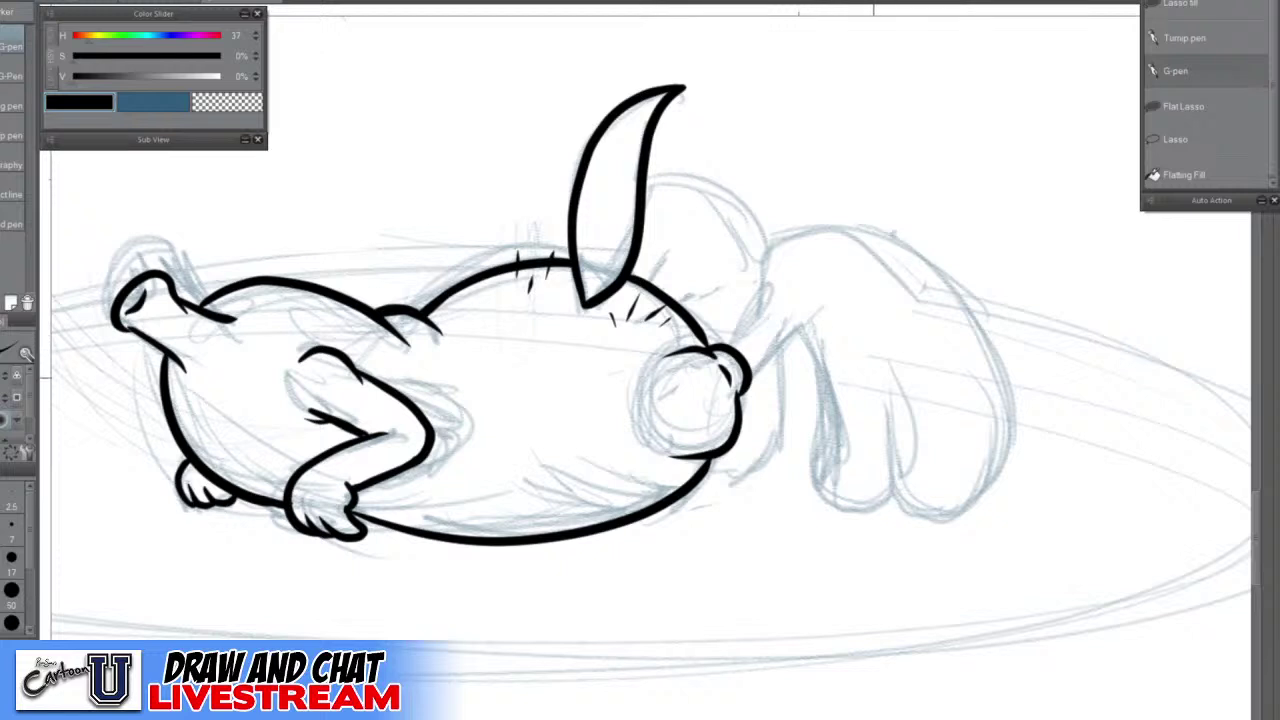
{"action": "left_click_drag", "start_coordinate": [806, 456], "coordinate": [659, 537]}
{"action": "mouse_move", "coordinate": [584, 428]}
{"action": "left_mouse_down"}
{"action": "mouse_move", "coordinate": [612, 390]}
{"action": "mouse_move", "coordinate": [620, 326]}
{"action": "mouse_move", "coordinate": [652, 313]}
{"action": "mouse_move", "coordinate": [614, 329]}
{"action": "mouse_move", "coordinate": [647, 310]}
{"action": "mouse_move", "coordinate": [732, 310]}
{"action": "mouse_move", "coordinate": [807, 351]}
{"action": "mouse_move", "coordinate": [850, 420]}
{"action": "left_mouse_up"}
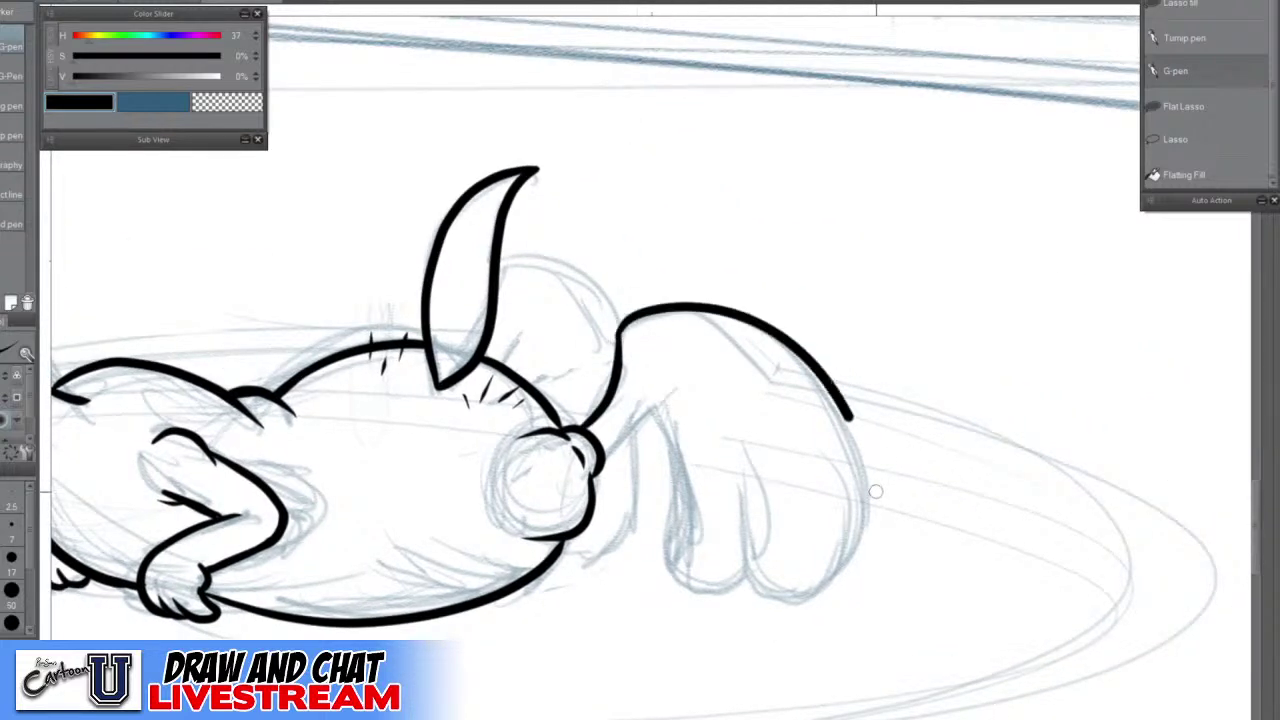
{"action": "mouse_move", "coordinate": [875, 491]}
{"action": "left_mouse_down"}
{"action": "mouse_move", "coordinate": [847, 581]}
{"action": "mouse_move", "coordinate": [804, 597]}
{"action": "mouse_move", "coordinate": [758, 589]}
{"action": "mouse_move", "coordinate": [748, 478]}
{"action": "left_mouse_up"}
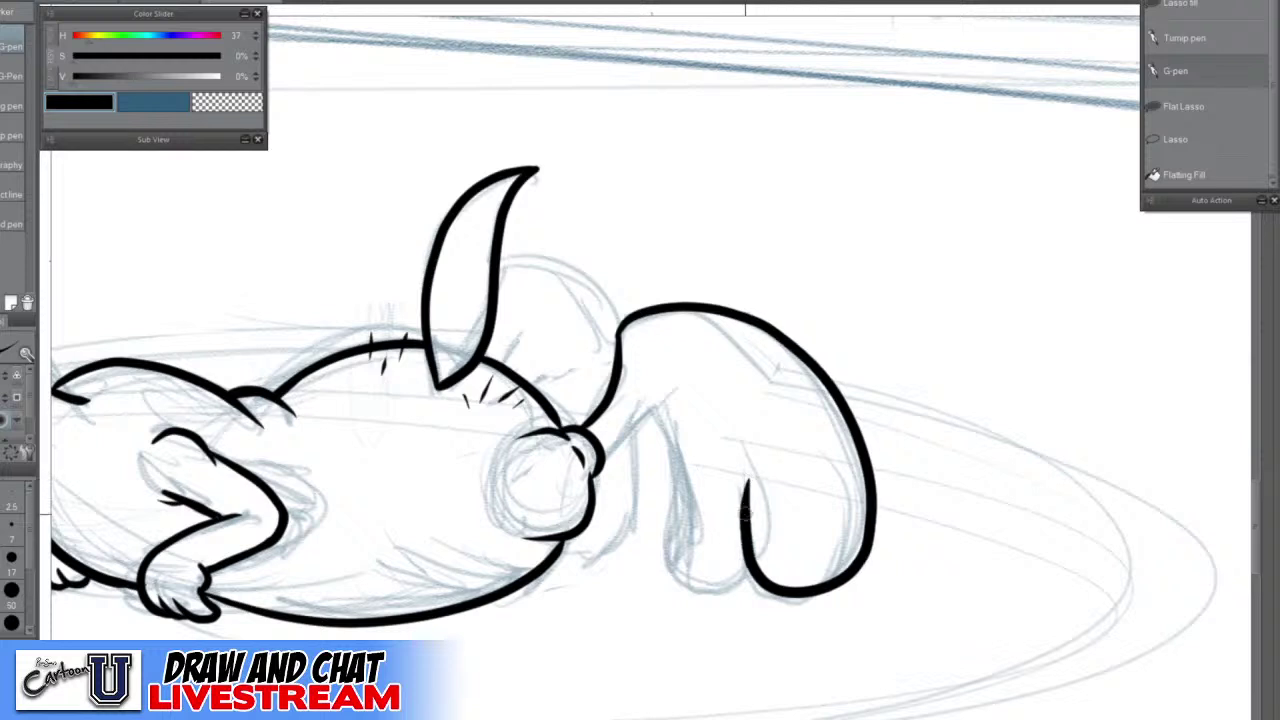
{"action": "mouse_move", "coordinate": [656, 416]}
{"action": "left_mouse_down"}
{"action": "mouse_move", "coordinate": [679, 490]}
{"action": "mouse_move", "coordinate": [667, 564]}
{"action": "mouse_move", "coordinate": [685, 588]}
{"action": "mouse_move", "coordinate": [758, 583]}
{"action": "left_mouse_up"}
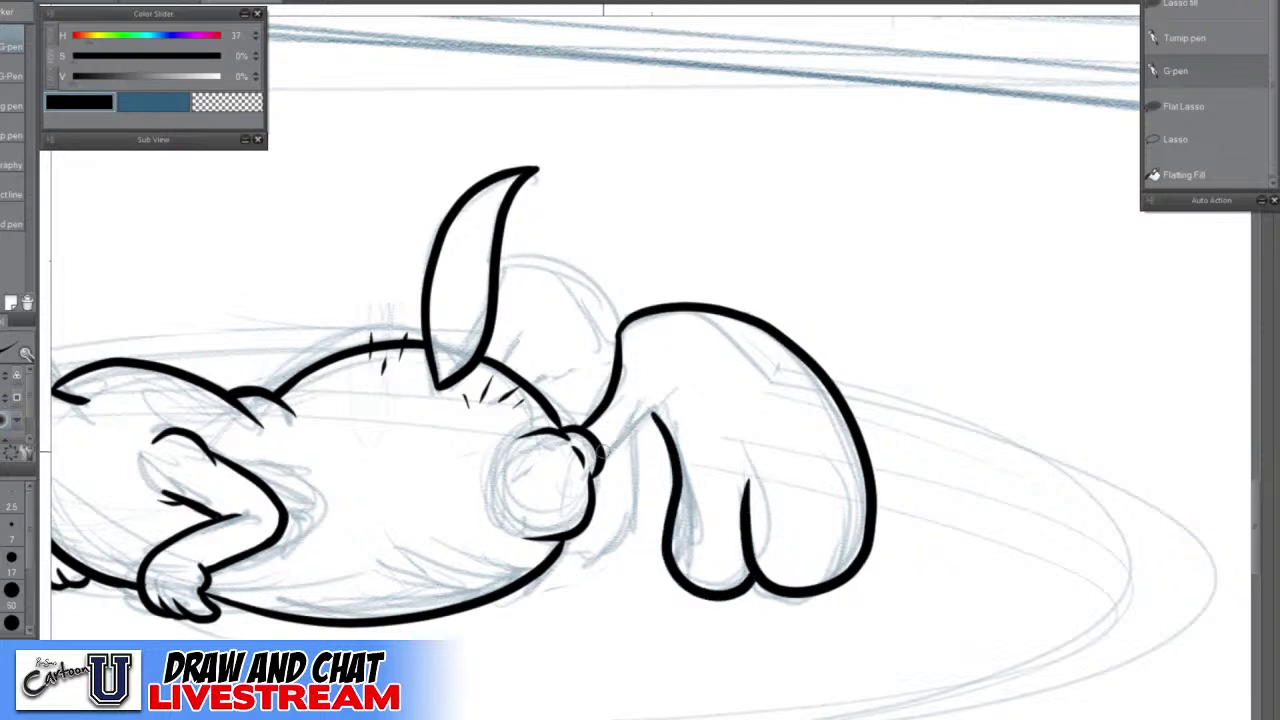